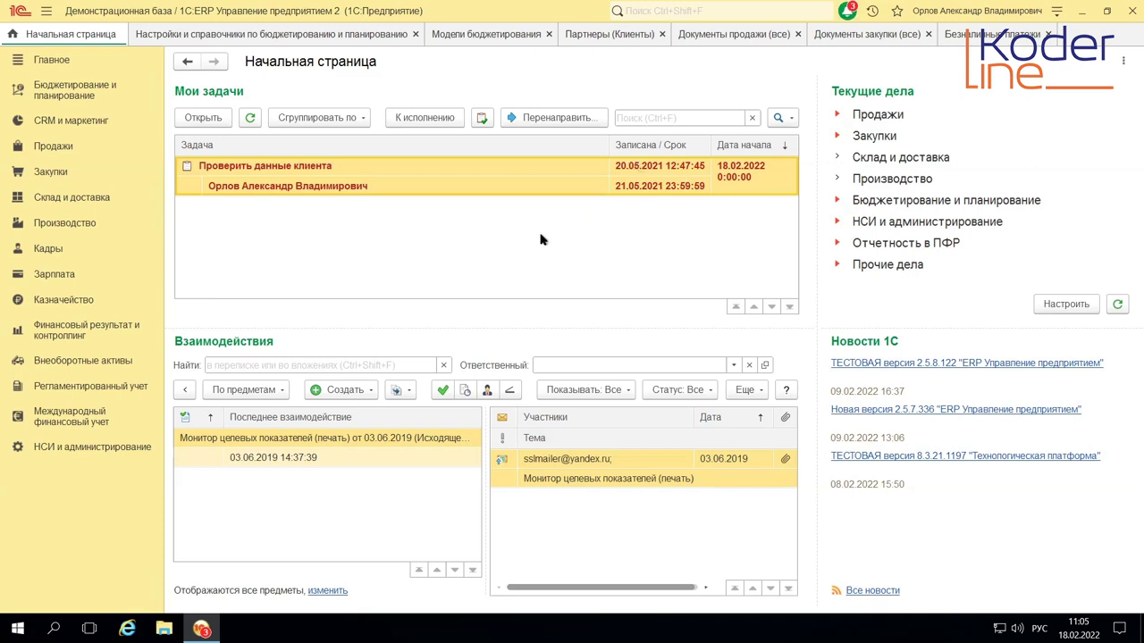
- In the Казначейство и взаиморасчеты settings, set Использование лимитов for cash planning and control to По данным бюджетирования
{"action": "left_click", "coordinate": [74, 449]}
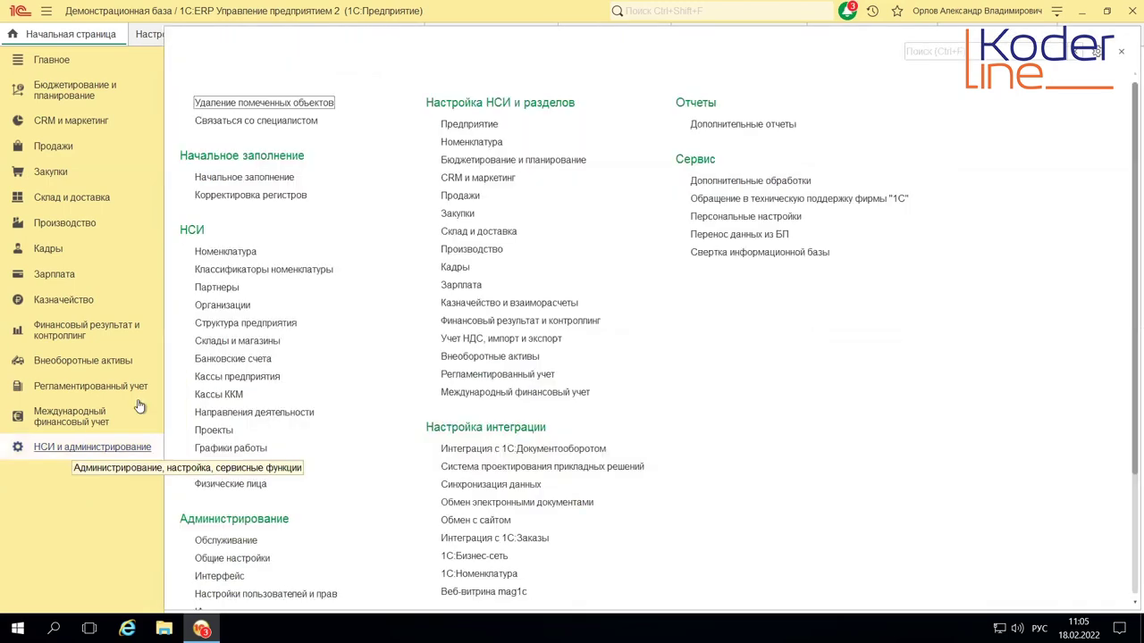
{"action": "left_click", "coordinate": [457, 305]}
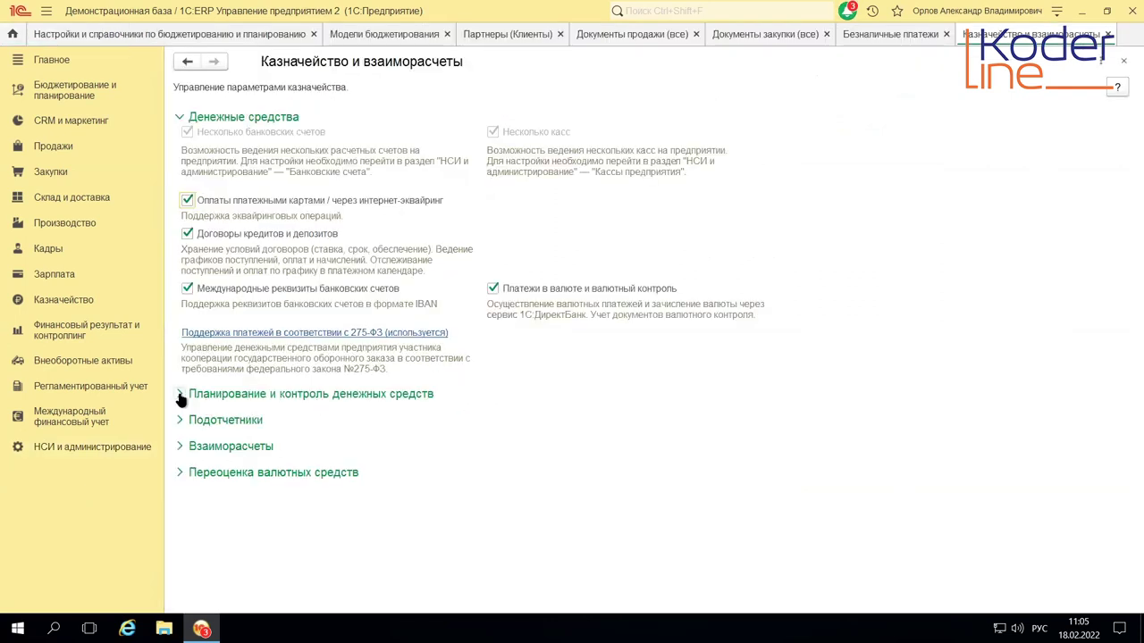
{"action": "left_click", "coordinate": [180, 395]}
{"action": "scroll", "coordinate": [1001, 243], "scroll_direction": "down", "scroll_amount": 3}
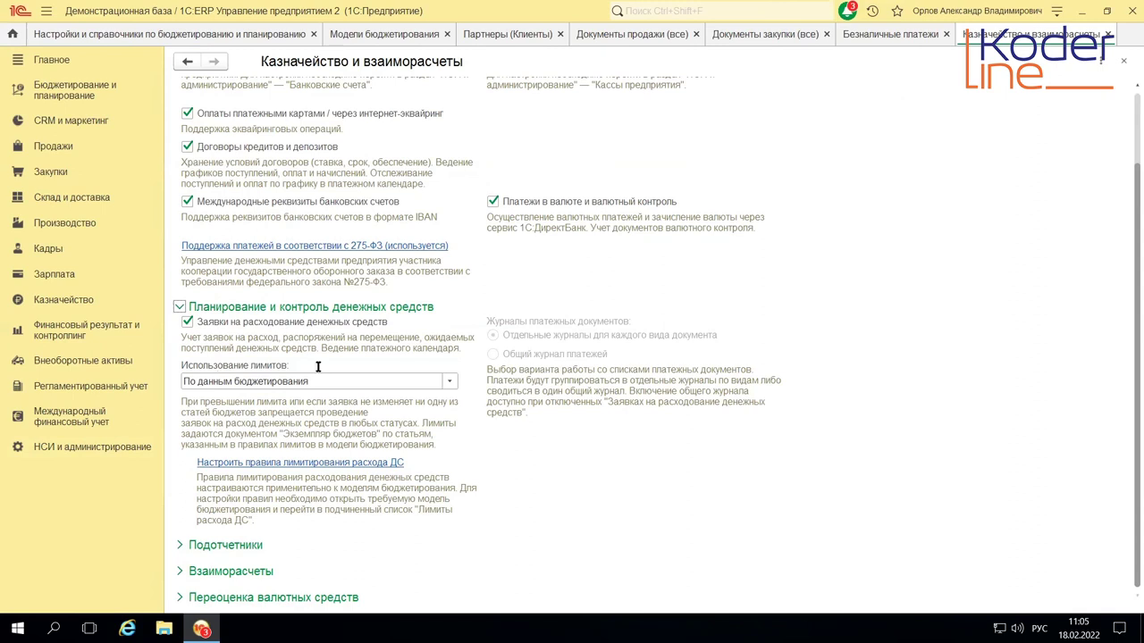
{"action": "left_click", "coordinate": [448, 382]}
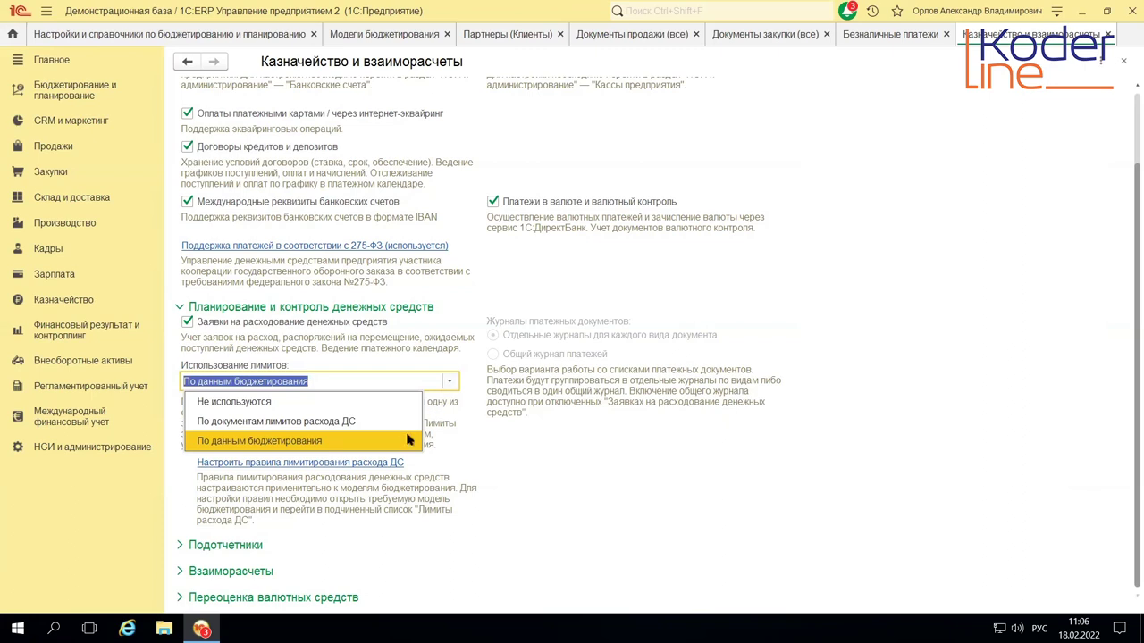
{"action": "left_click", "coordinate": [364, 442]}
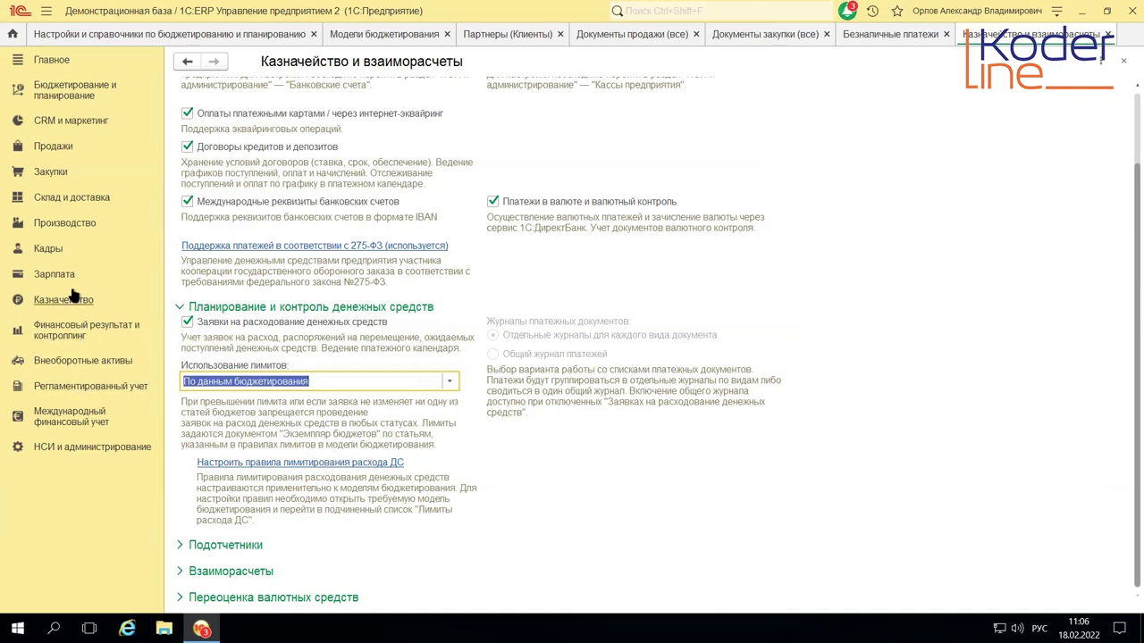
- Open the Промресурс goods sale to client Универсал from the sales documents and examine its goods and main details
{"action": "left_click", "coordinate": [64, 151]}
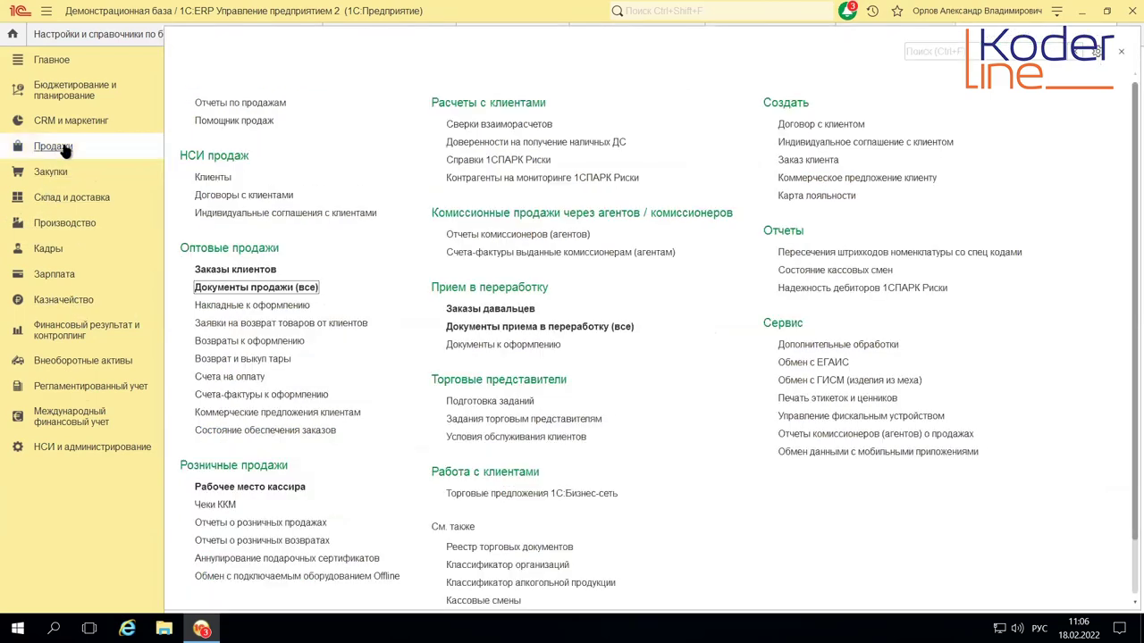
{"action": "left_click", "coordinate": [246, 290]}
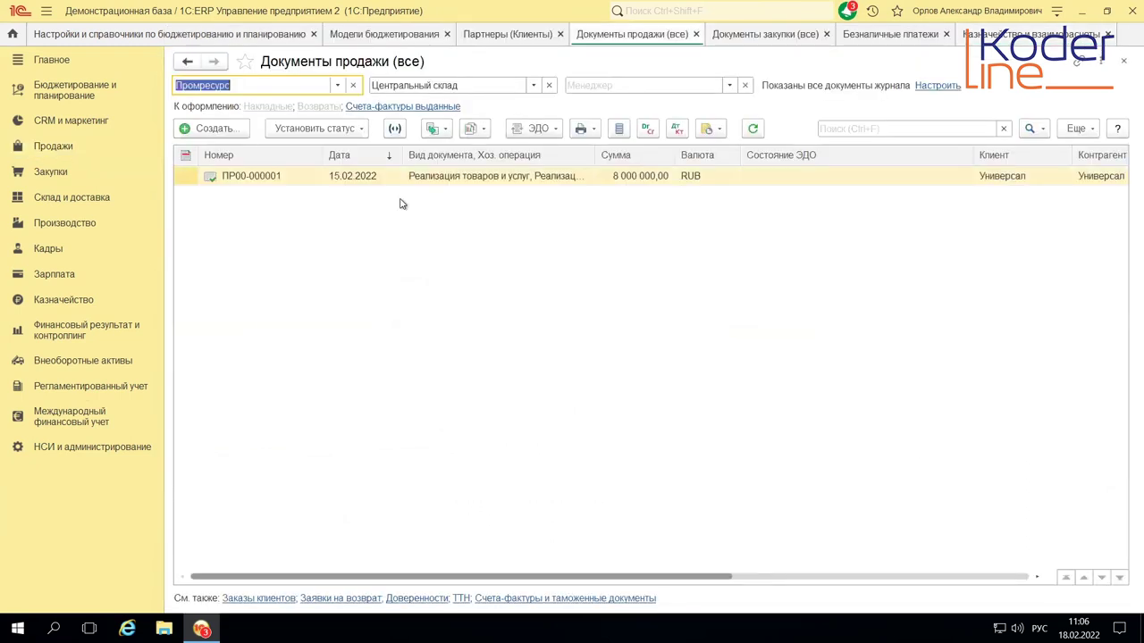
{"action": "left_click", "coordinate": [430, 181]}
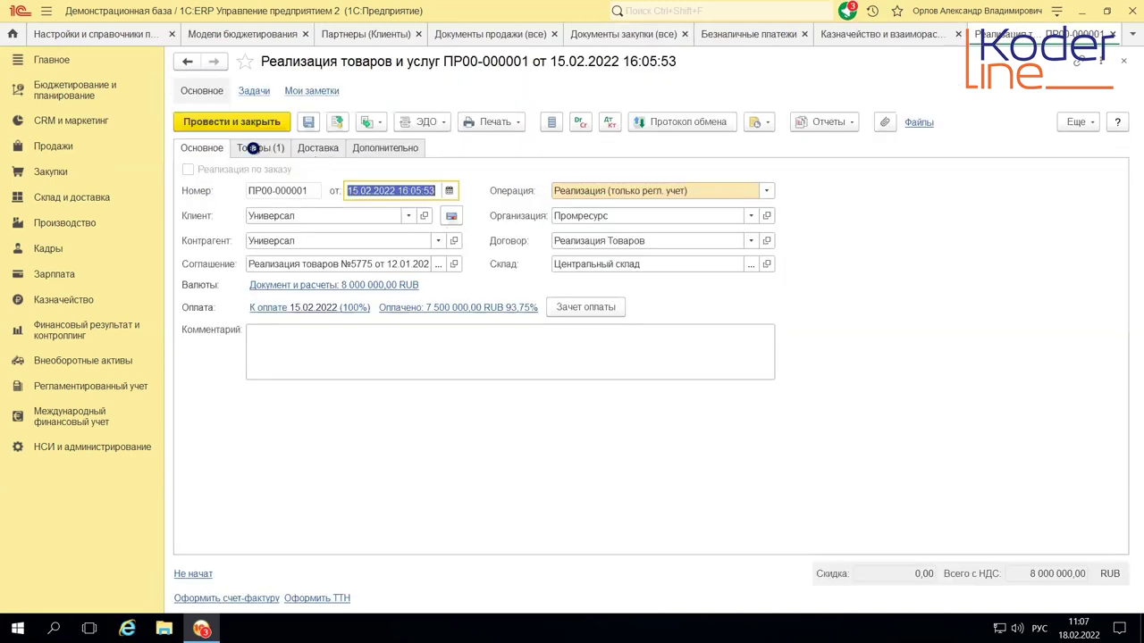
{"action": "left_click", "coordinate": [253, 150]}
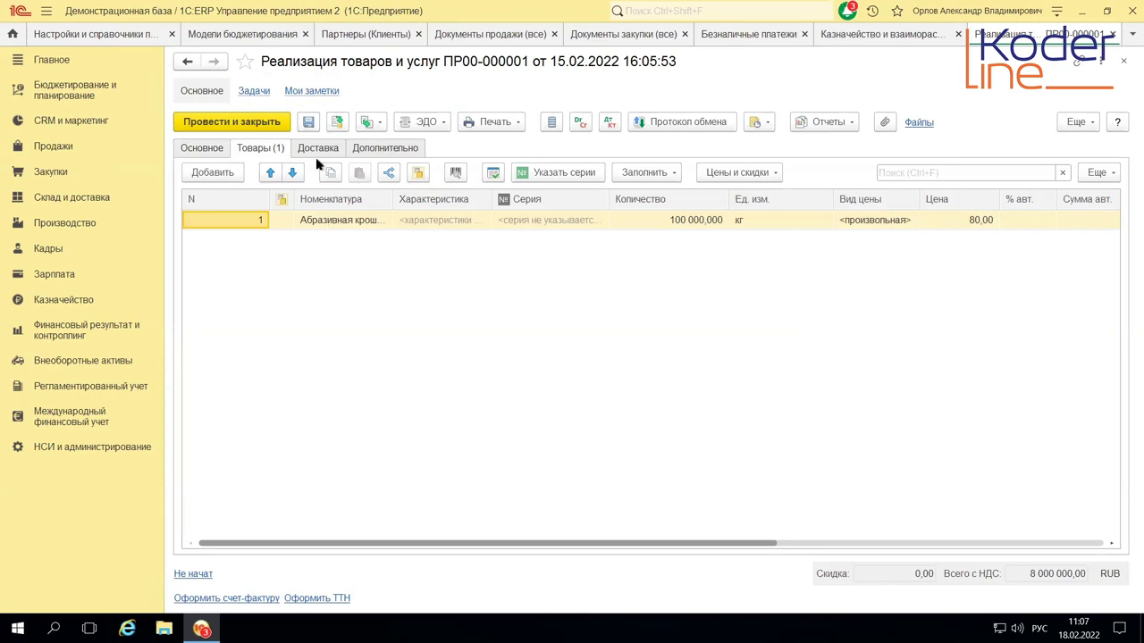
{"action": "left_click", "coordinate": [203, 152]}
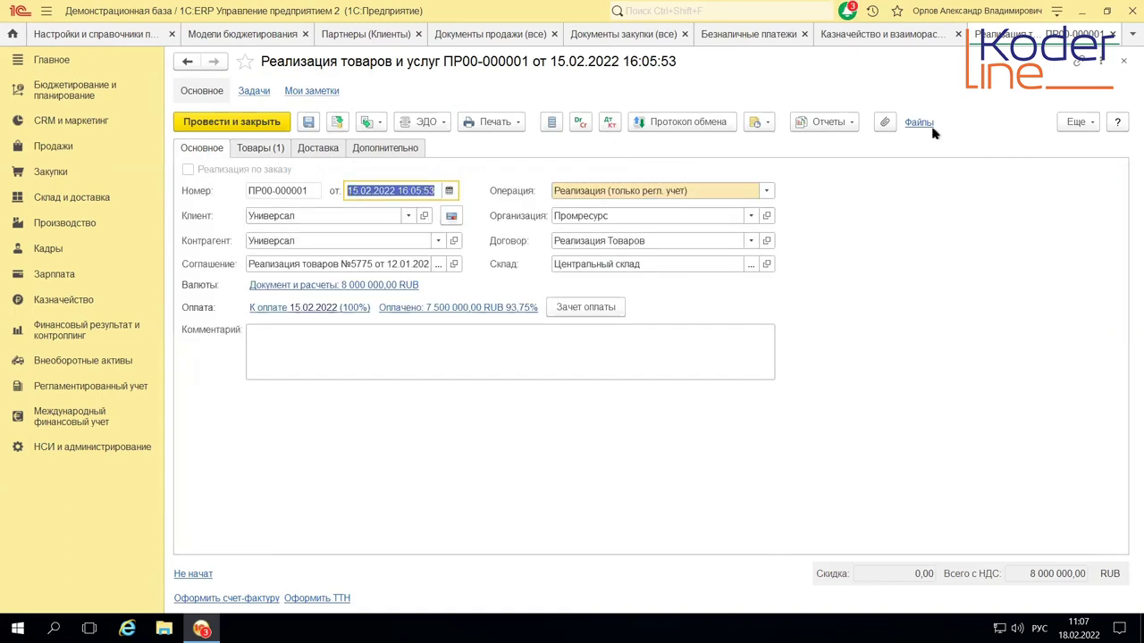
- Open the goods purchase from supplier Корпорация ВТ in the purchase documents and examine its goods list
{"action": "left_click", "coordinate": [41, 173]}
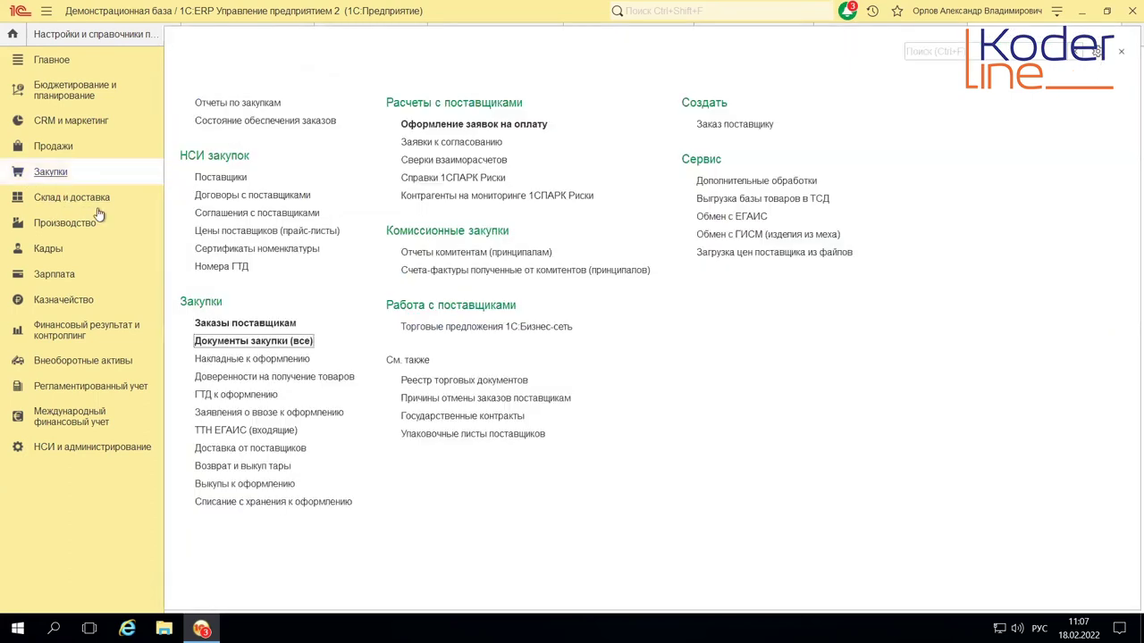
{"action": "left_click", "coordinate": [248, 344]}
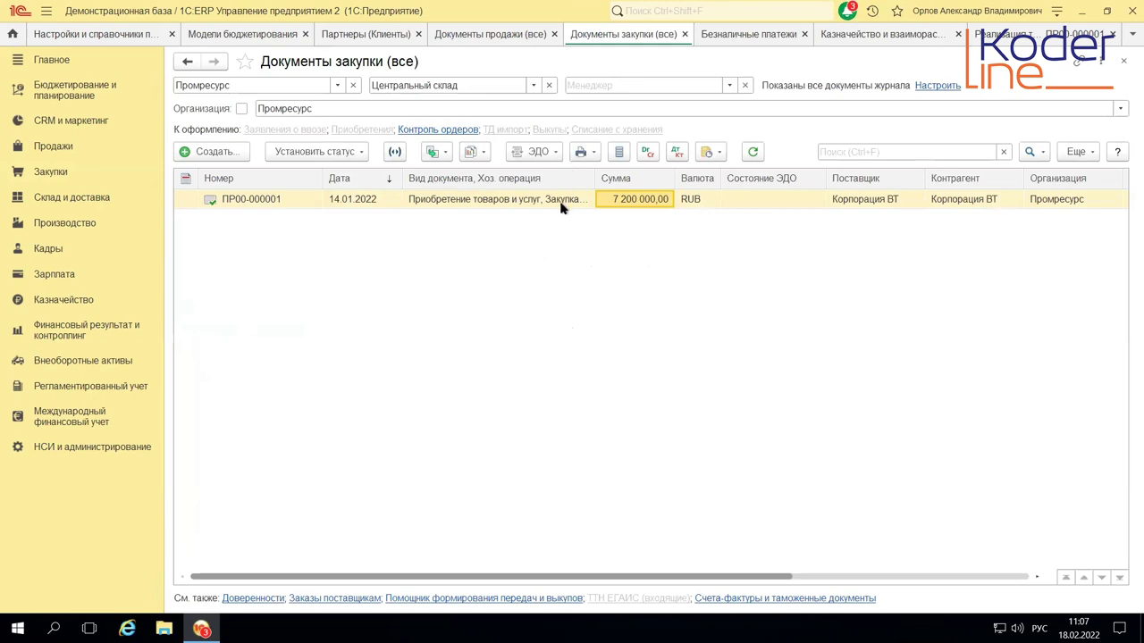
{"action": "left_click", "coordinate": [517, 198]}
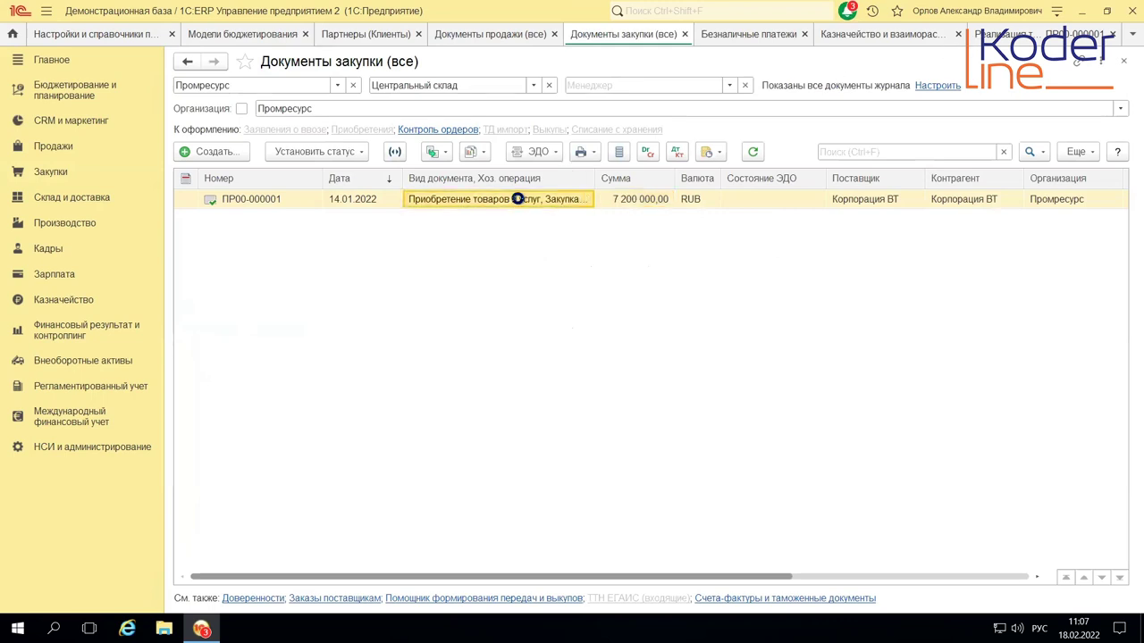
{"action": "double_click", "coordinate": [517, 198]}
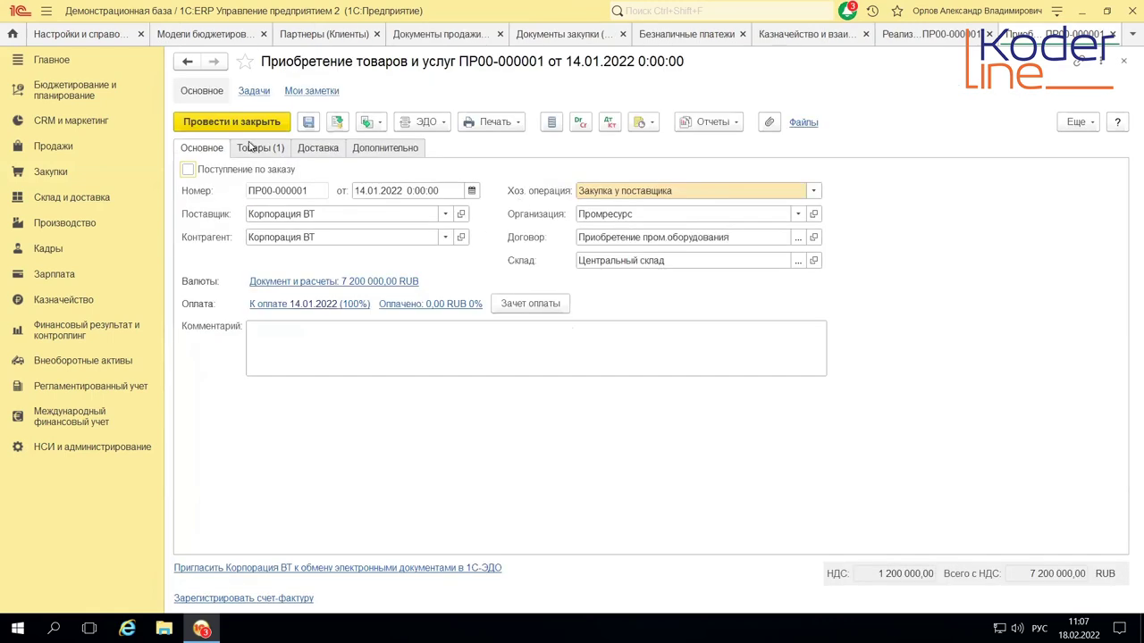
{"action": "left_click", "coordinate": [255, 147]}
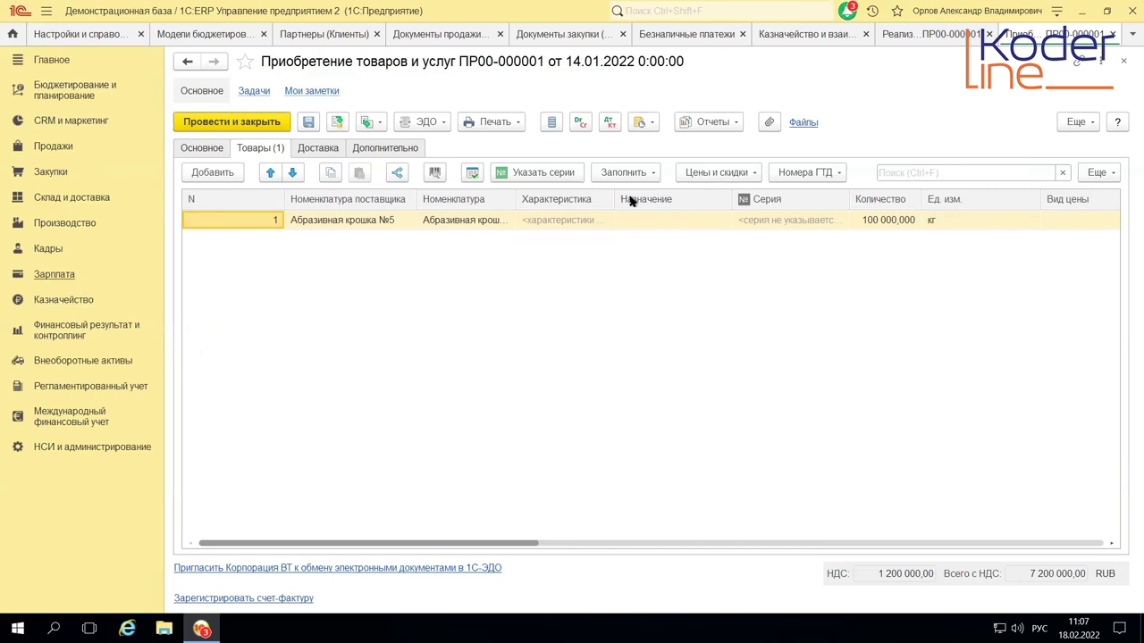
- Review the payment details of the sale to Универсал and open the treasury's list of cashless payments
{"action": "left_click", "coordinate": [911, 36]}
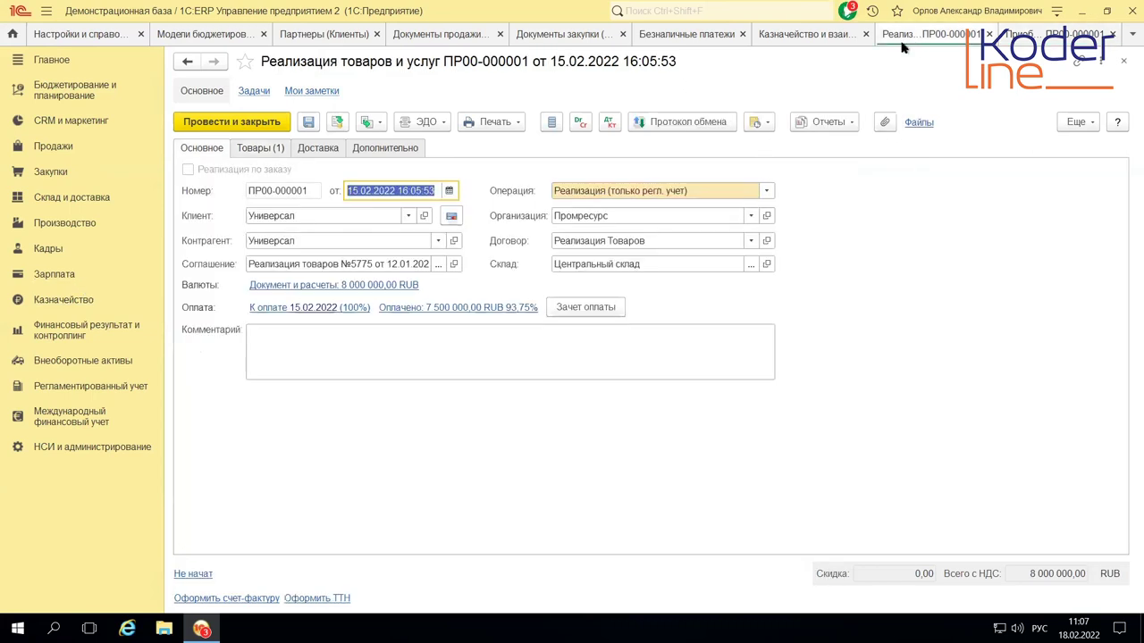
{"action": "left_click", "coordinate": [73, 307]}
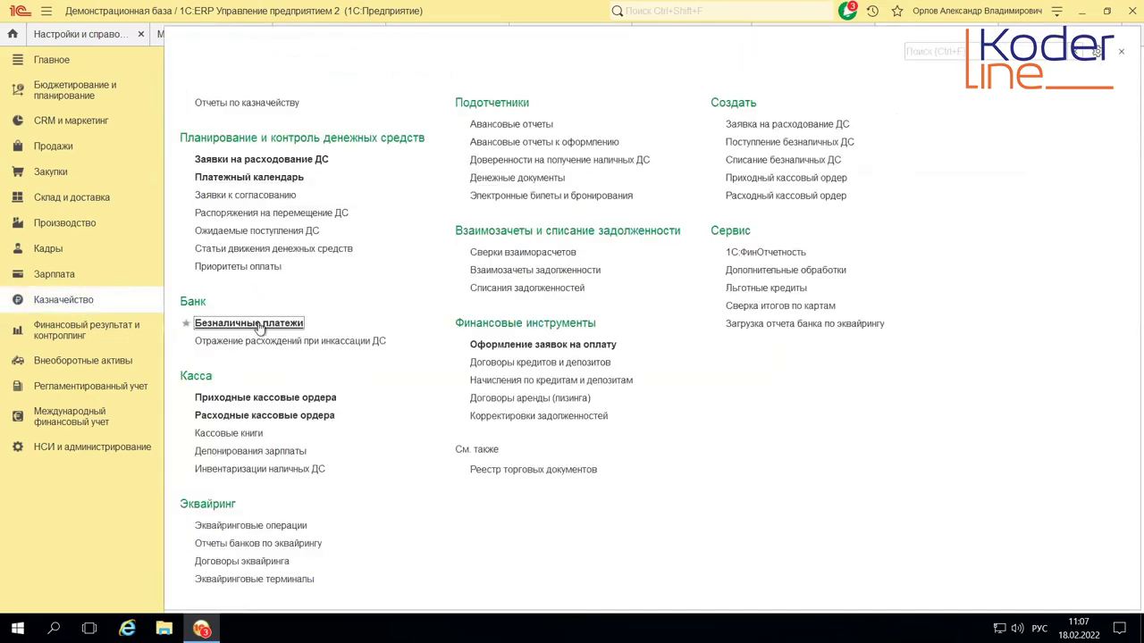
{"action": "left_click", "coordinate": [259, 325]}
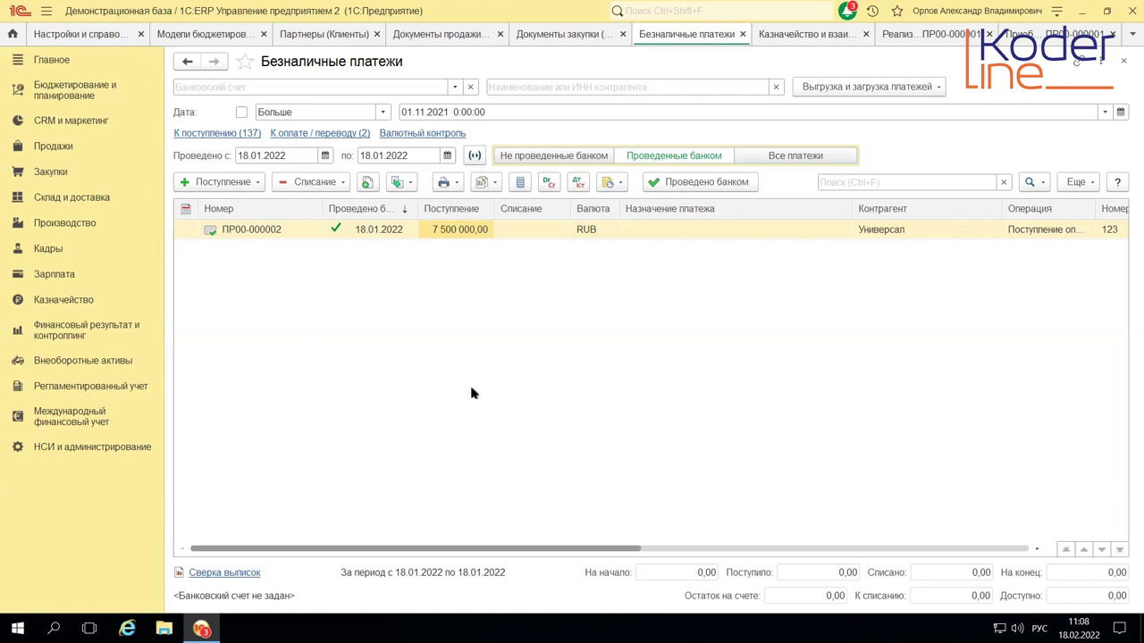
{"action": "left_click", "coordinate": [46, 96]}
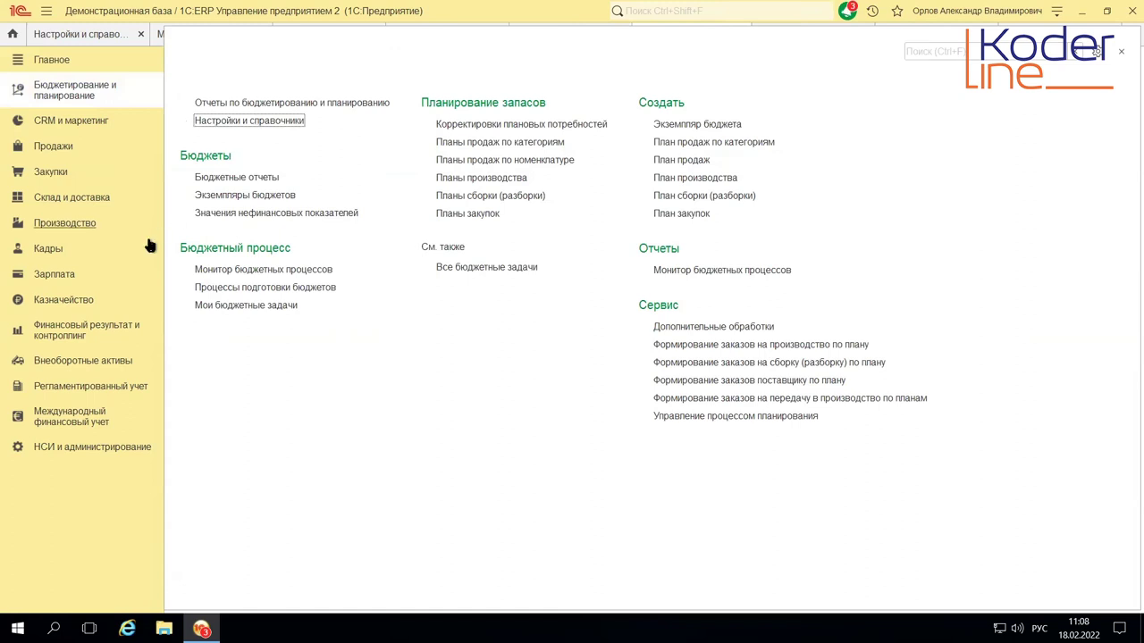
{"action": "left_click", "coordinate": [64, 149]}
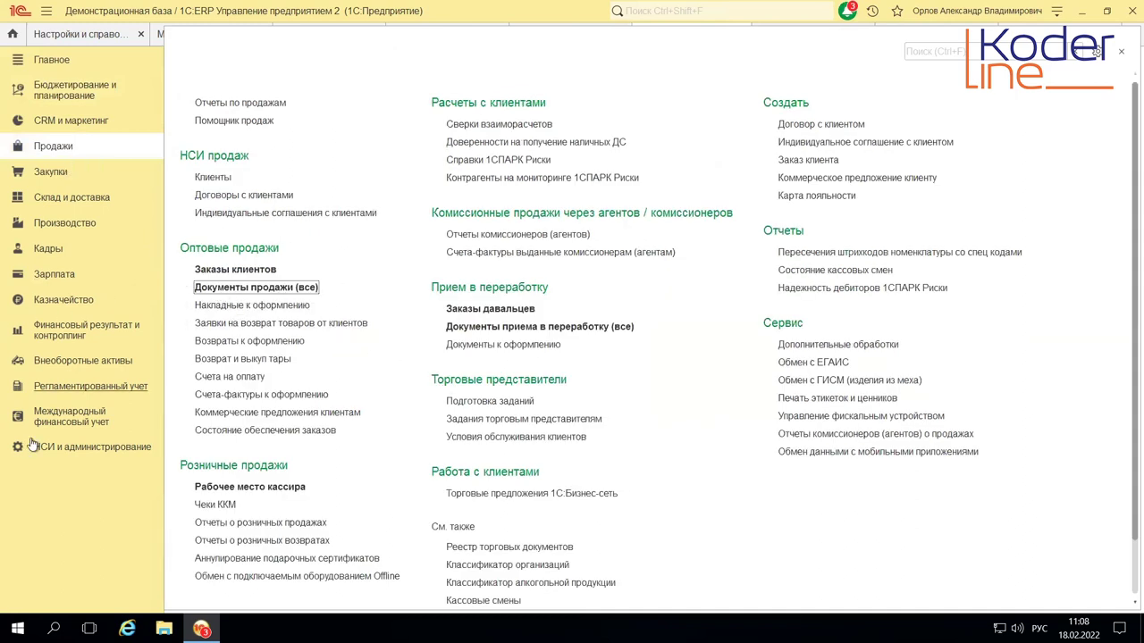
- Open Промресурс's own rouble account at АО ЮНИКРЕДИТ БАНК and toggle its permission to write off funds without payment requests
{"action": "left_click", "coordinate": [63, 450]}
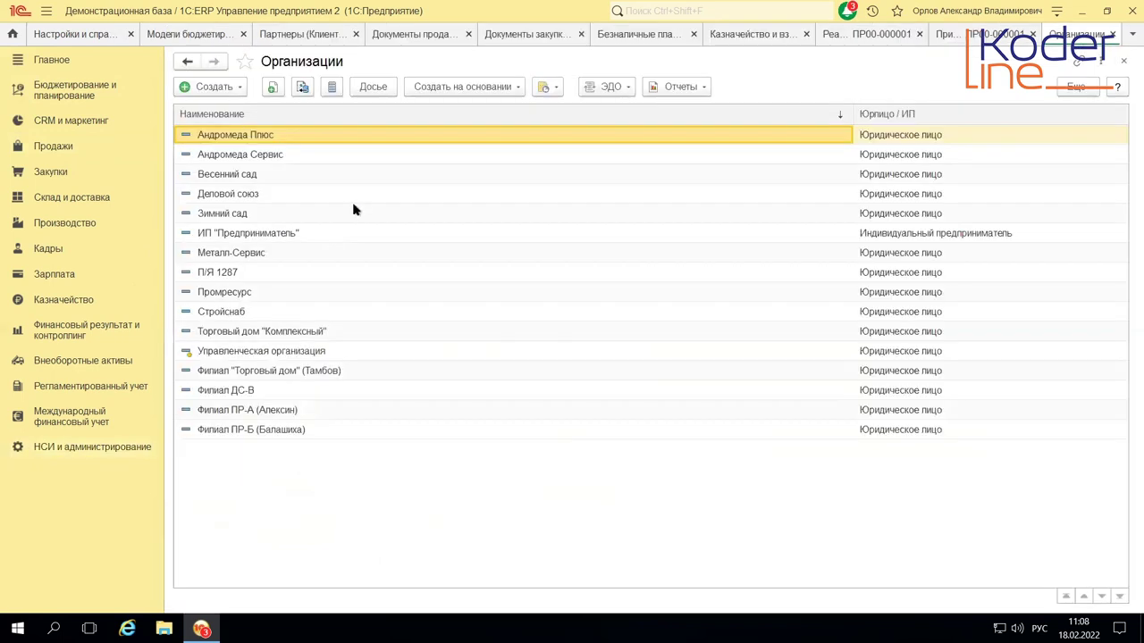
{"action": "left_click", "coordinate": [231, 293]}
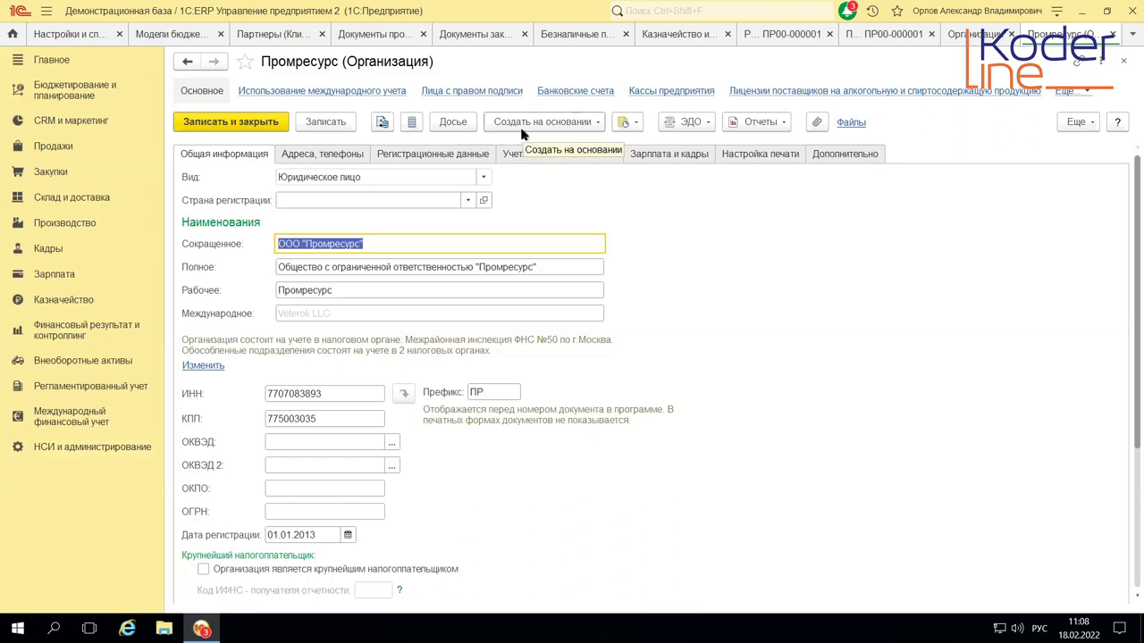
{"action": "left_click", "coordinate": [558, 93]}
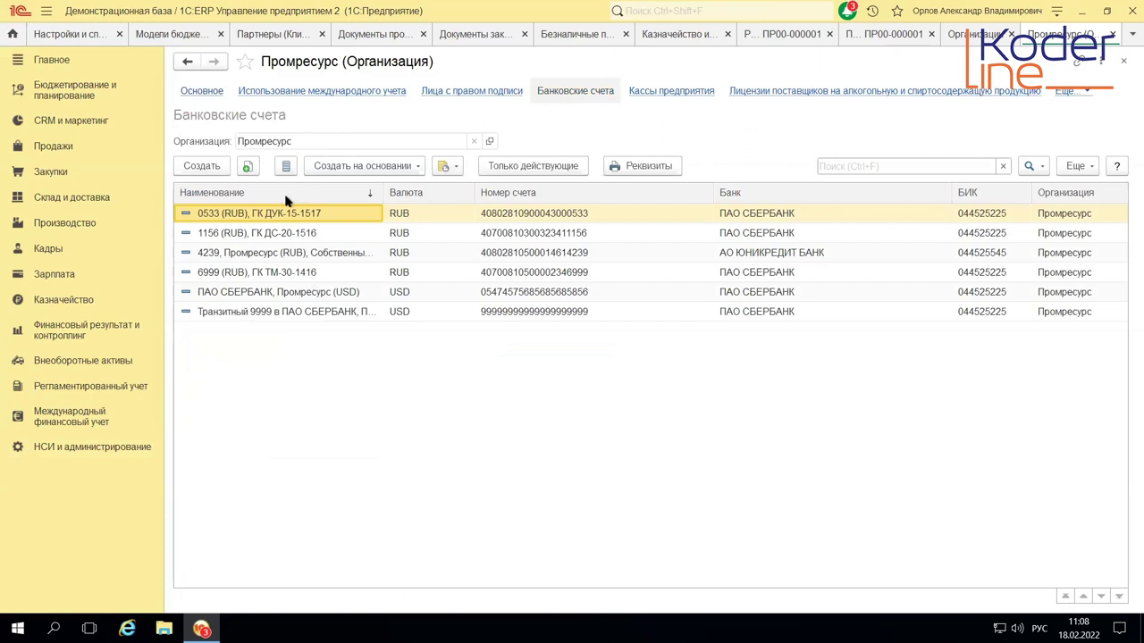
{"action": "left_click", "coordinate": [262, 255]}
{"action": "double_click", "coordinate": [282, 253]}
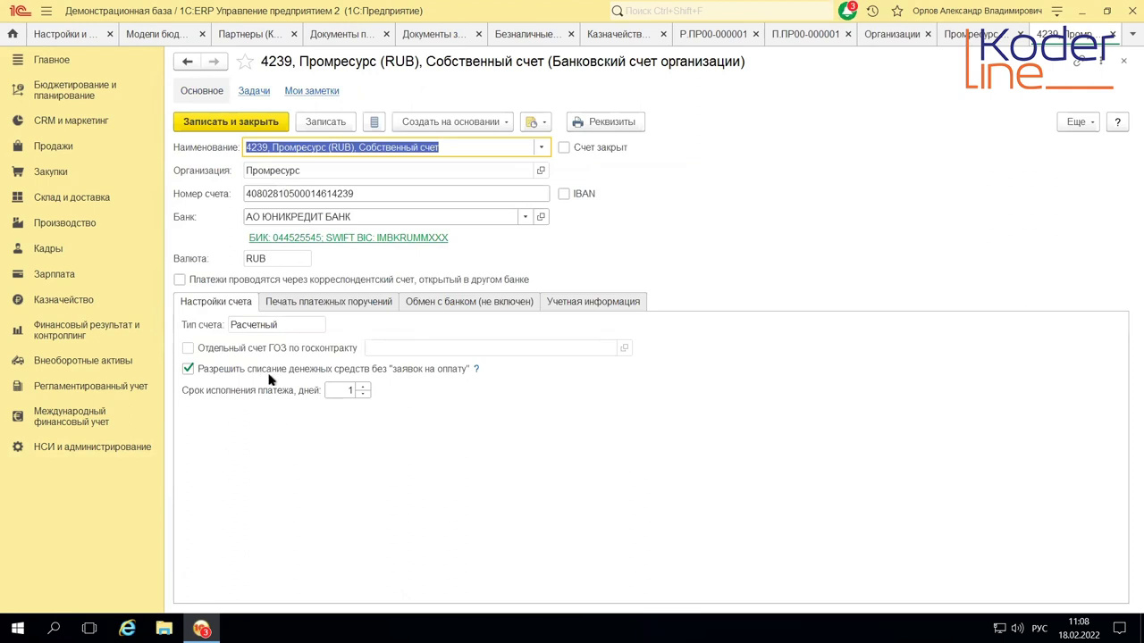
{"action": "left_click", "coordinate": [187, 370]}
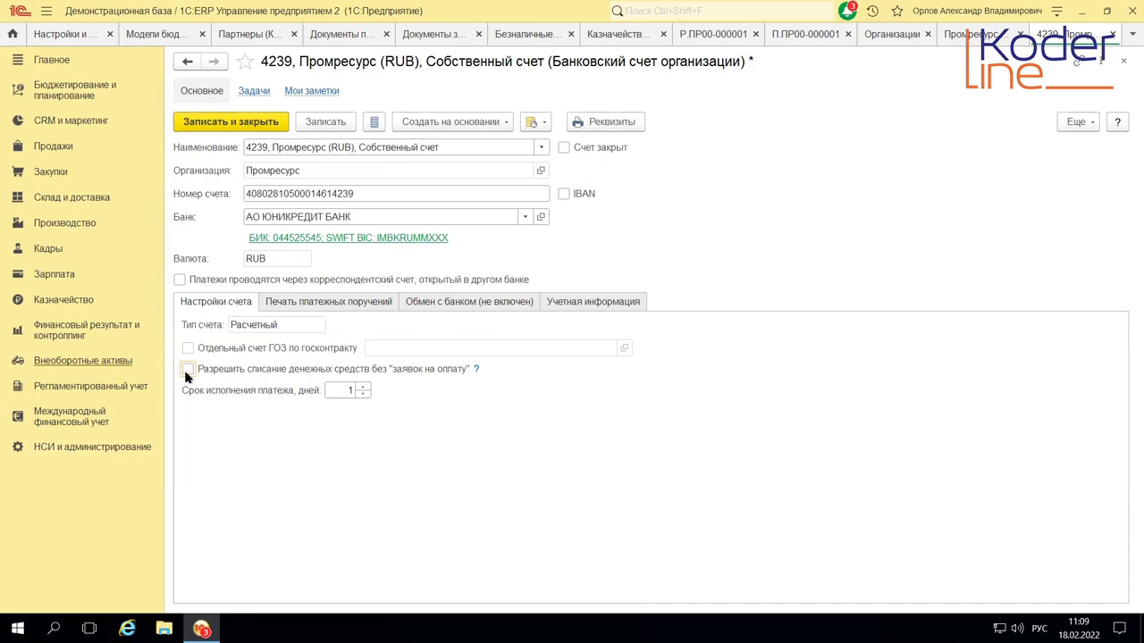
{"action": "key", "text": "space"}
- Open the Промресурс (RUB) cash desk through the organization's cash book Основная касса - Промресурс
{"action": "left_click", "coordinate": [71, 300]}
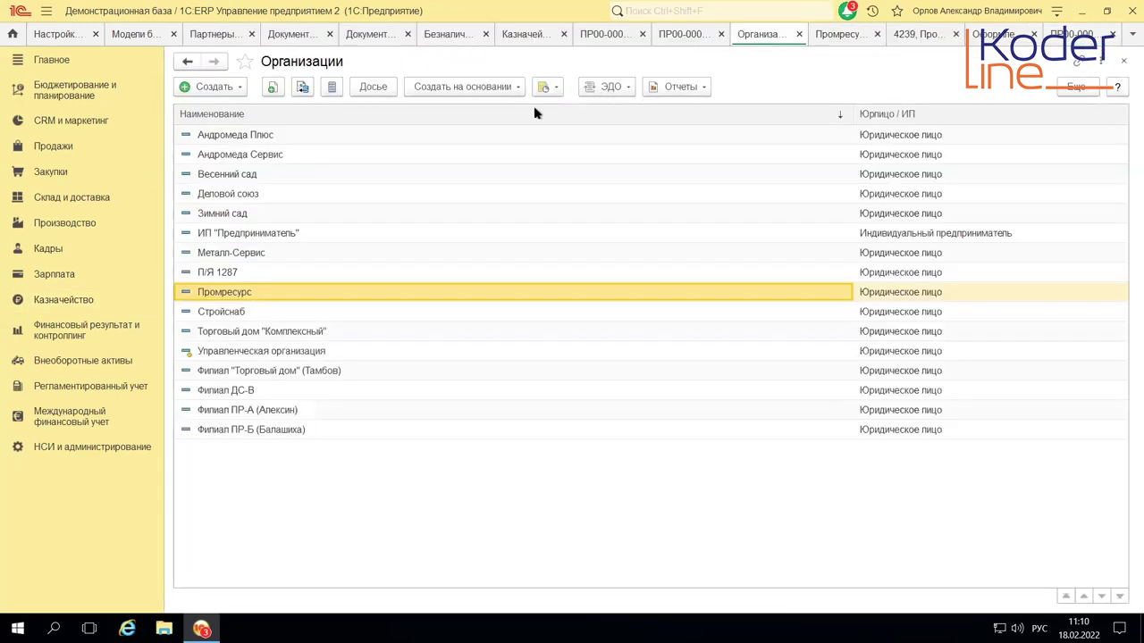
{"action": "double_click", "coordinate": [224, 295]}
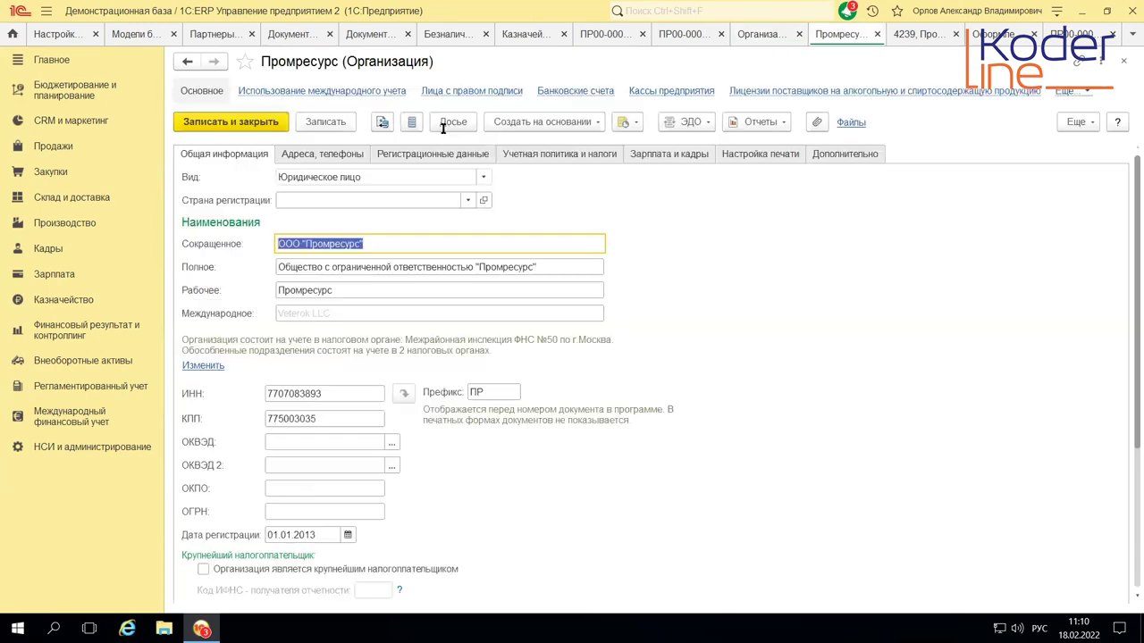
{"action": "left_click", "coordinate": [649, 91]}
{"action": "double_click", "coordinate": [302, 216]}
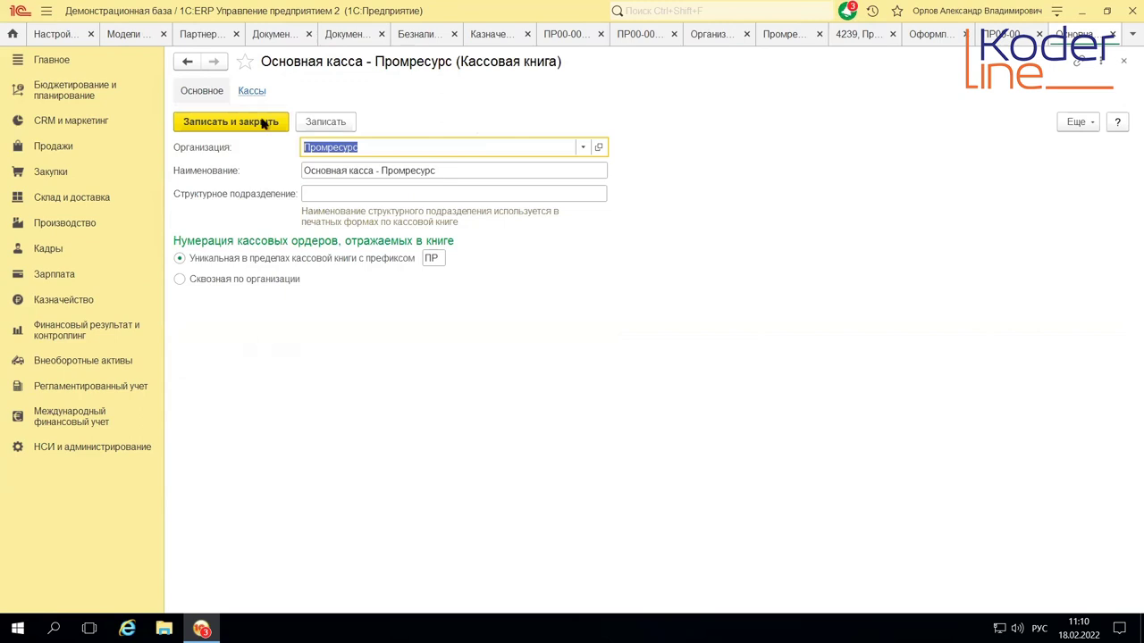
{"action": "left_click", "coordinate": [250, 90]}
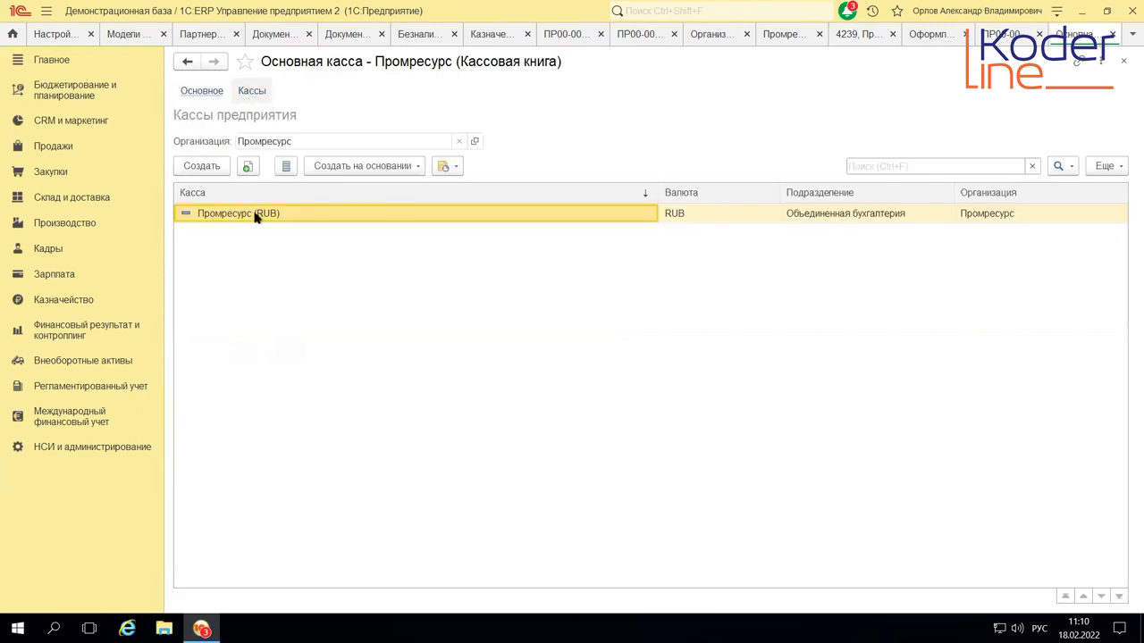
{"action": "double_click", "coordinate": [254, 216]}
- Toggle the Промресурс (RUB) cash desk's permission to issue funds without payment requests, and save and close its card
{"action": "left_click", "coordinate": [180, 394]}
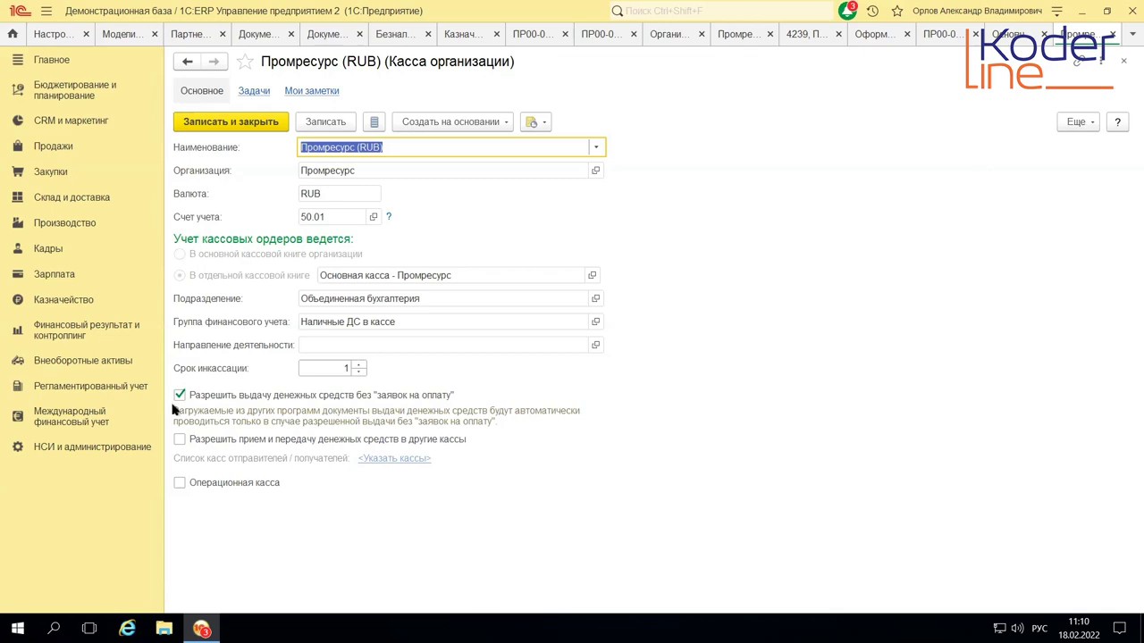
{"action": "left_click", "coordinate": [180, 395]}
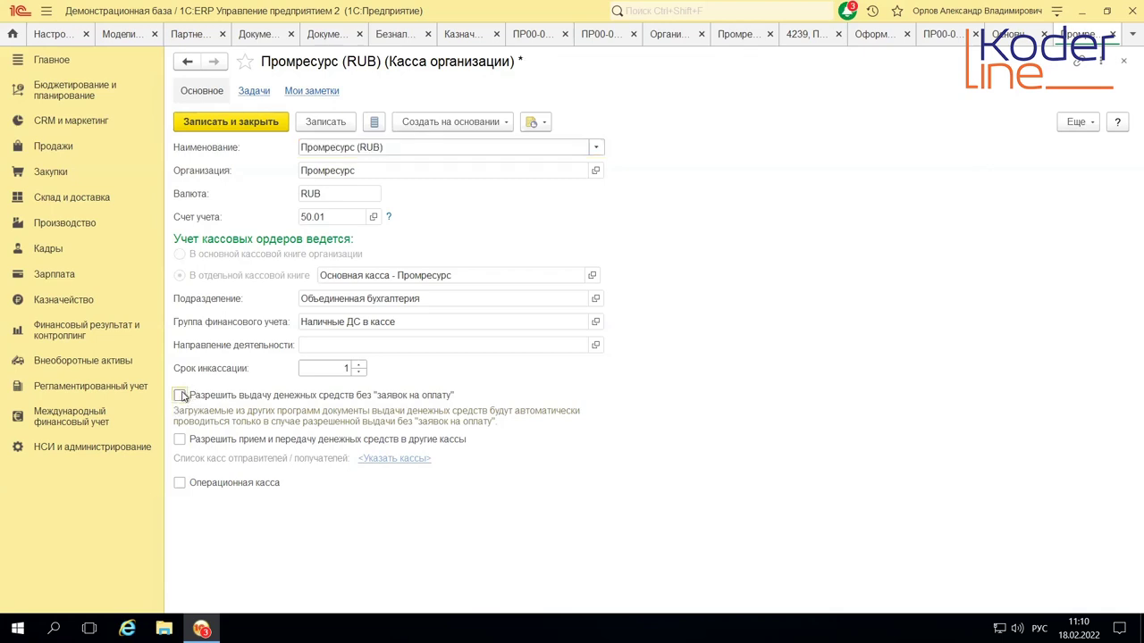
{"action": "left_click", "coordinate": [180, 395]}
{"action": "left_click", "coordinate": [224, 121]}
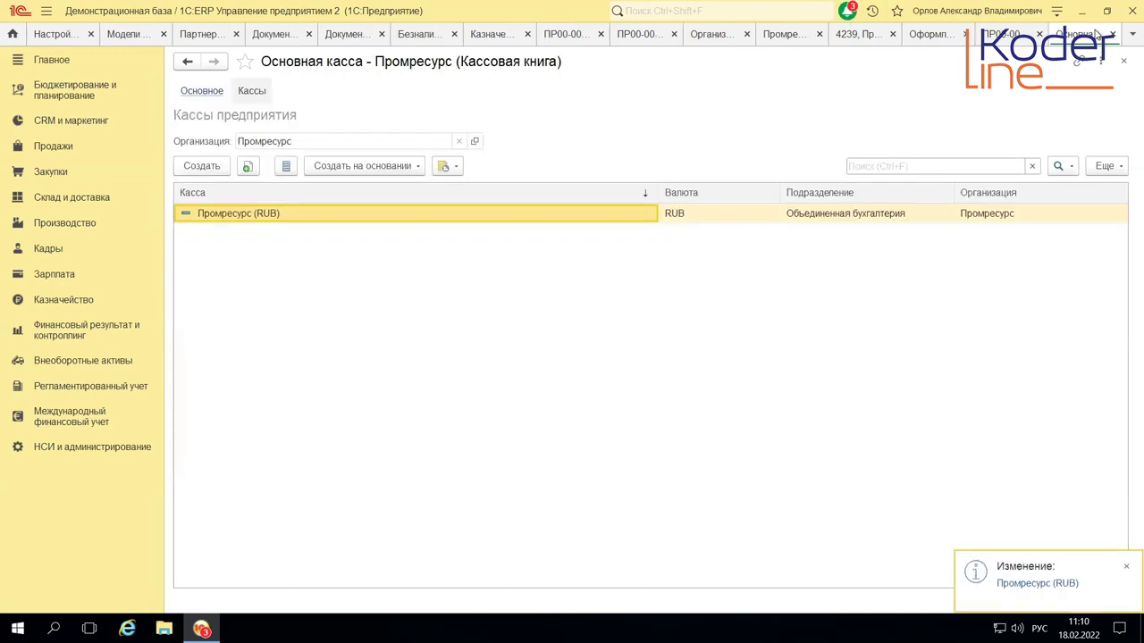
- Close the cash book, the source documents, the bank account and the Промресурс organization card, discarding the unsaved changes
{"action": "left_click", "coordinate": [1112, 34]}
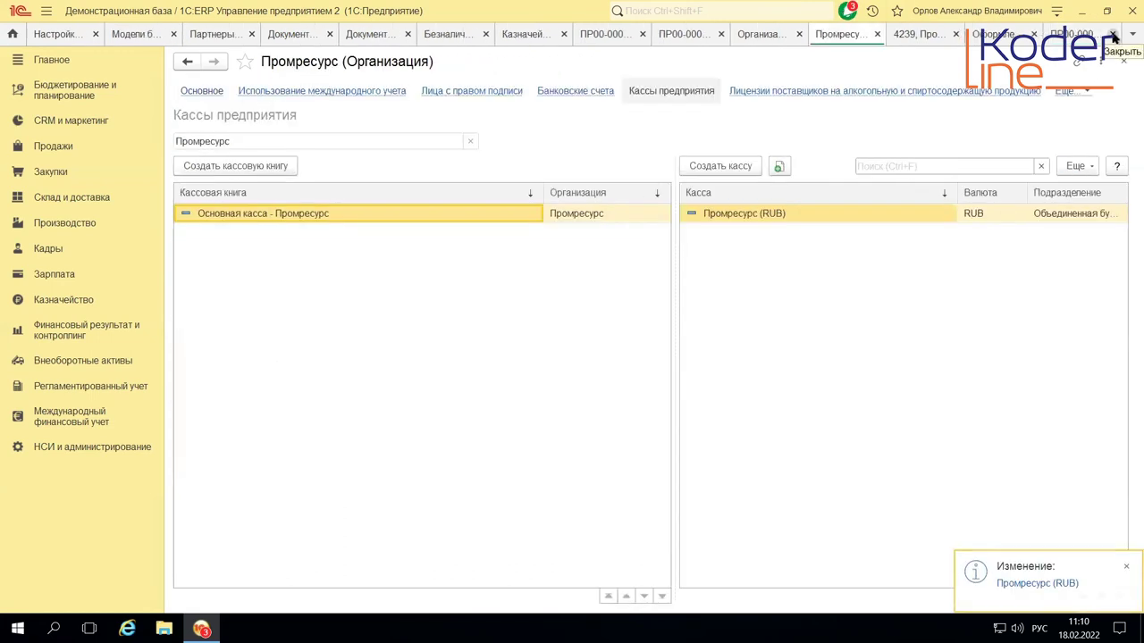
{"action": "left_click", "coordinate": [1113, 34]}
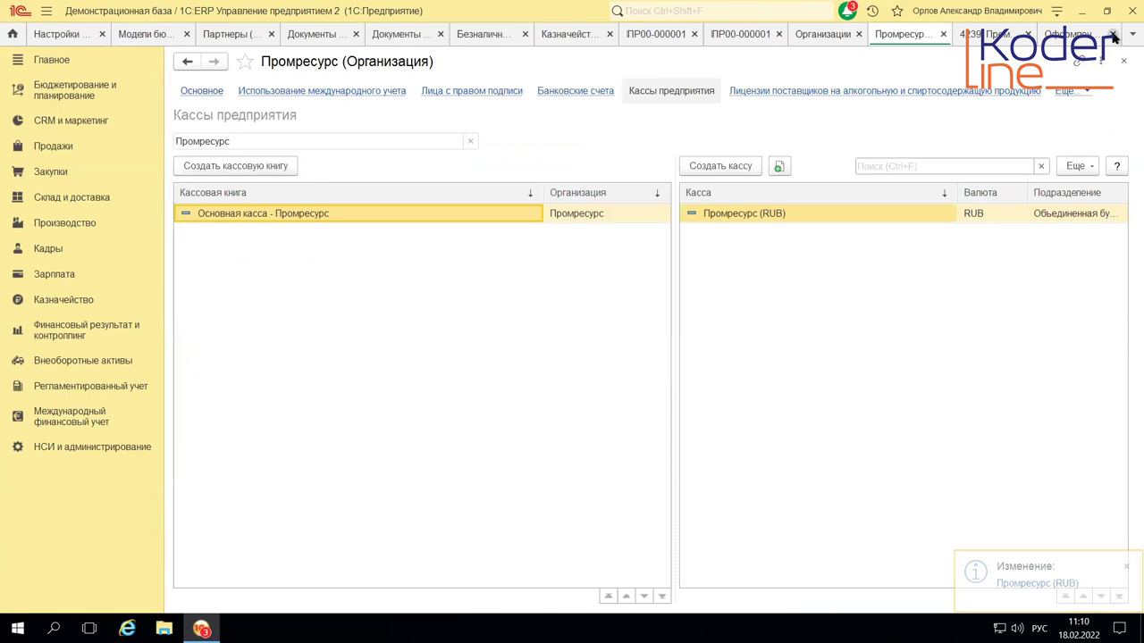
{"action": "left_click", "coordinate": [1112, 34]}
{"action": "left_click", "coordinate": [1113, 34]}
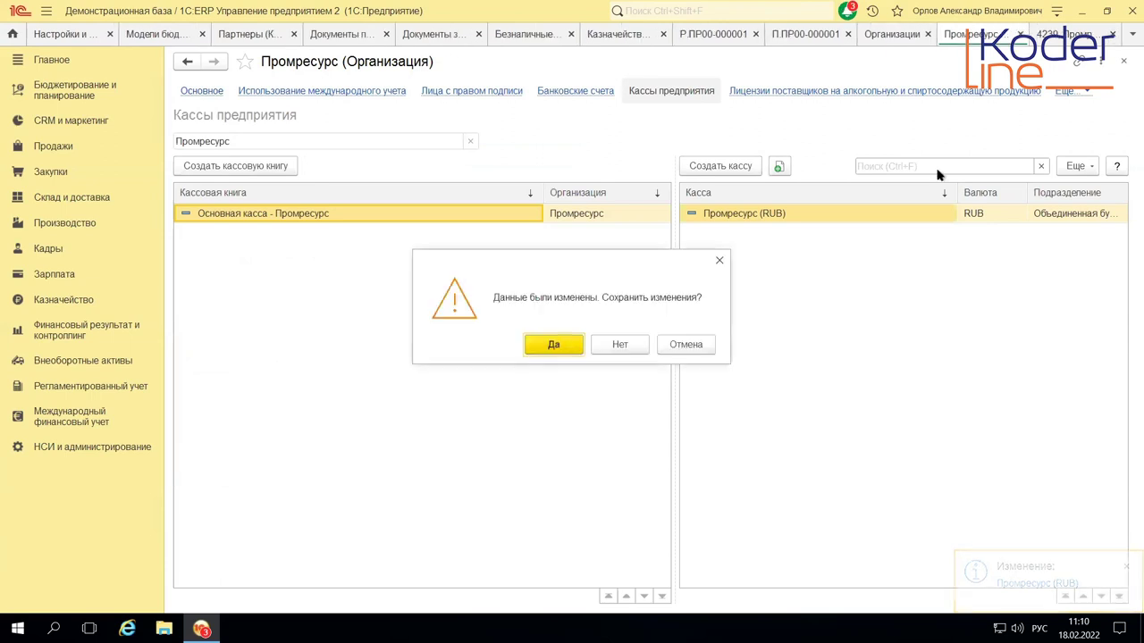
{"action": "left_click", "coordinate": [610, 349]}
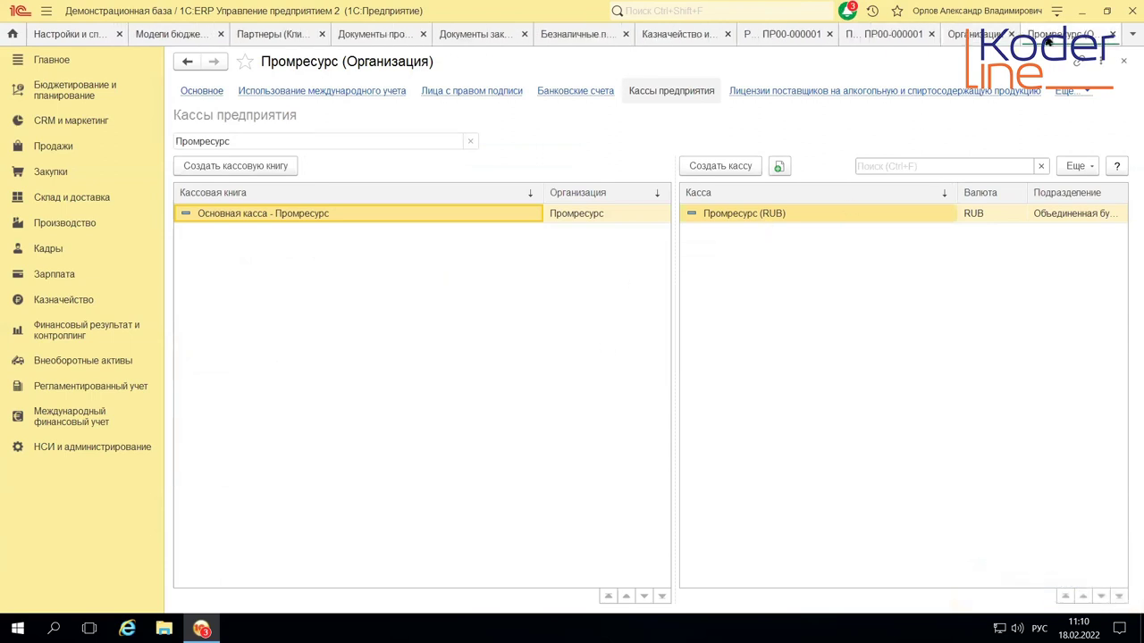
{"action": "left_click", "coordinate": [1114, 34]}
- Open the list of budgeting models from the budgeting and planning settings and directories
{"action": "left_click", "coordinate": [73, 87]}
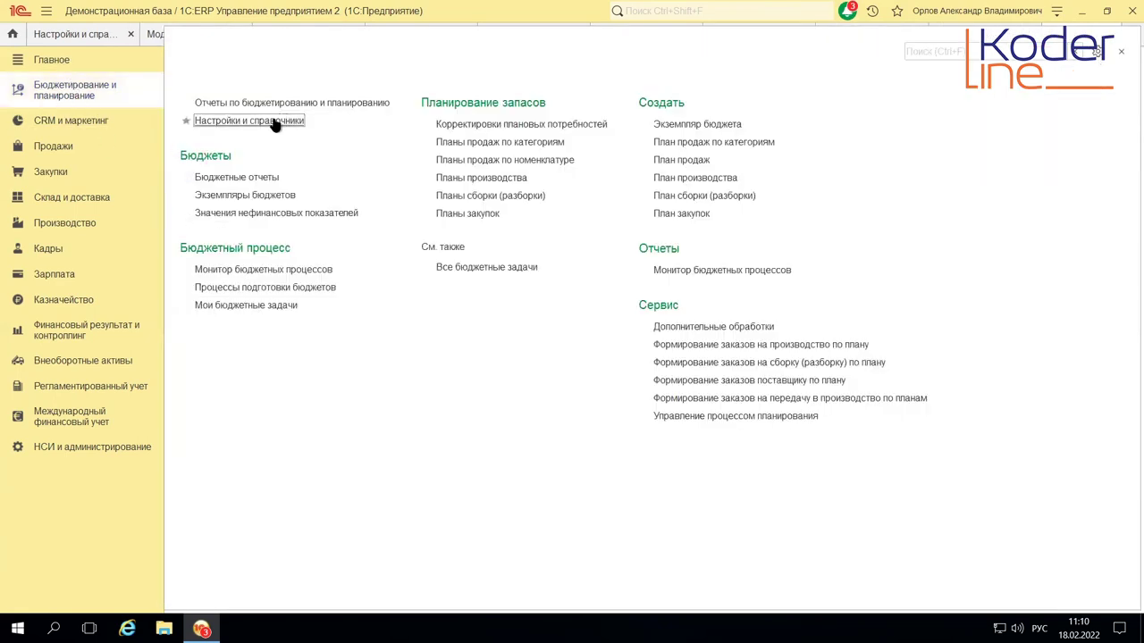
{"action": "left_click", "coordinate": [275, 122]}
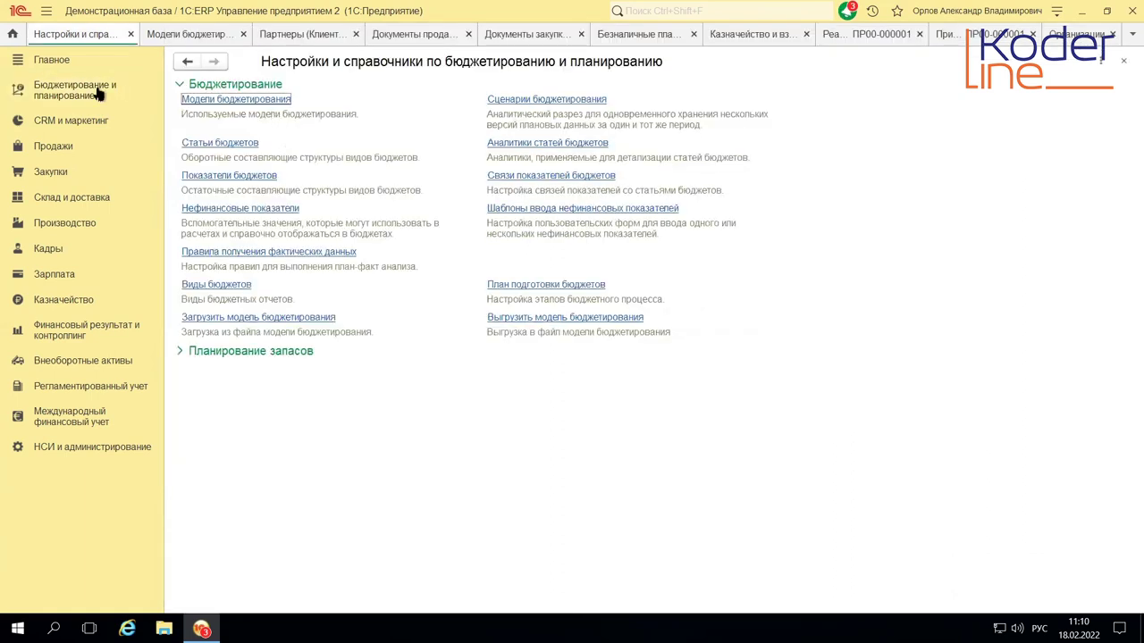
{"action": "left_click", "coordinate": [241, 99]}
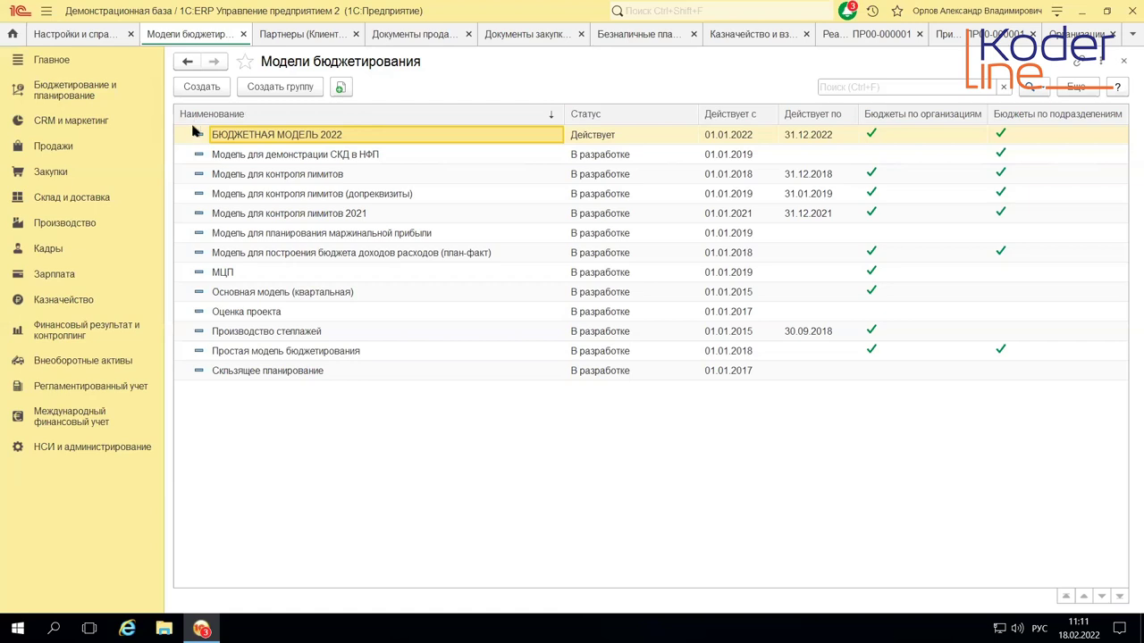
- Open БЮДЖЕТНАЯ МОДЕЛЬ 2022, set its status to Действует and save the model
{"action": "double_click", "coordinate": [302, 136]}
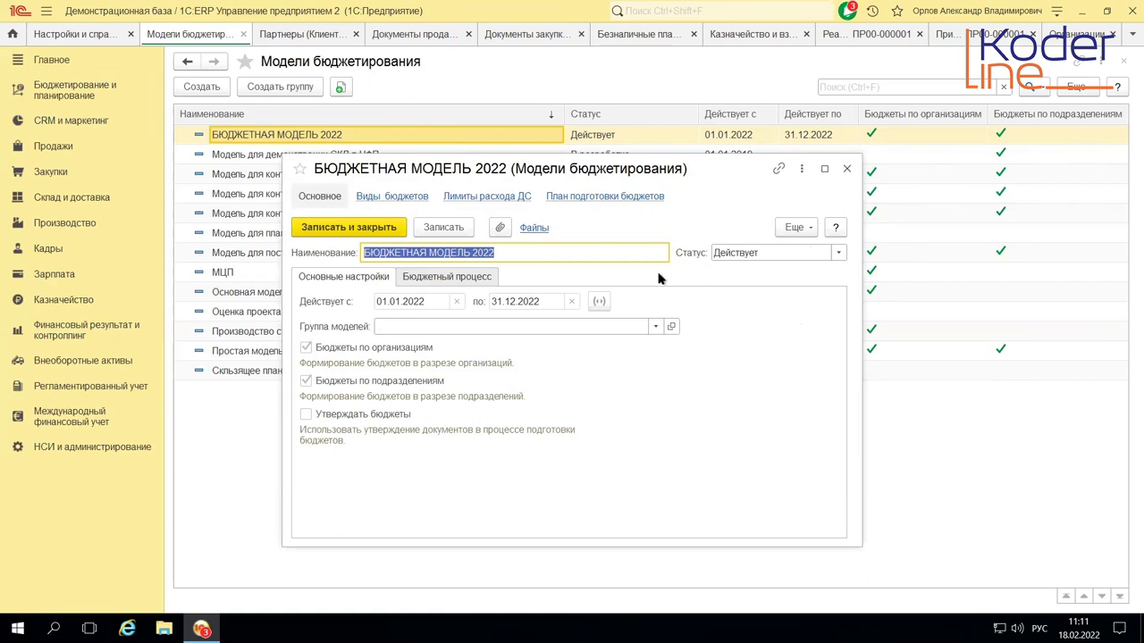
{"action": "left_click", "coordinate": [839, 253]}
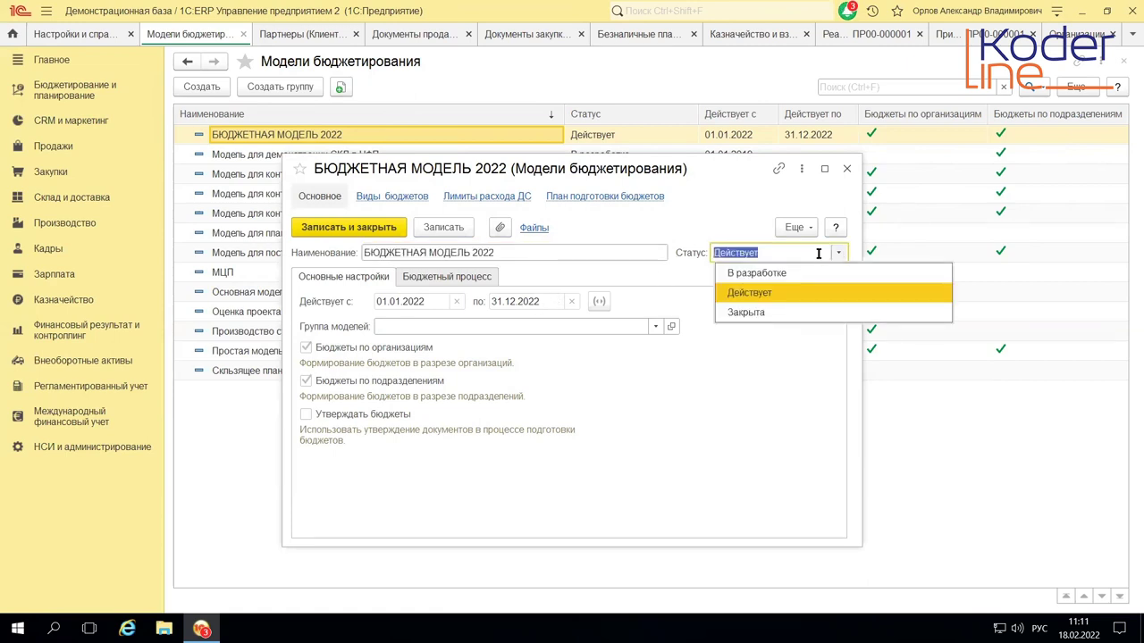
{"action": "left_click", "coordinate": [761, 294]}
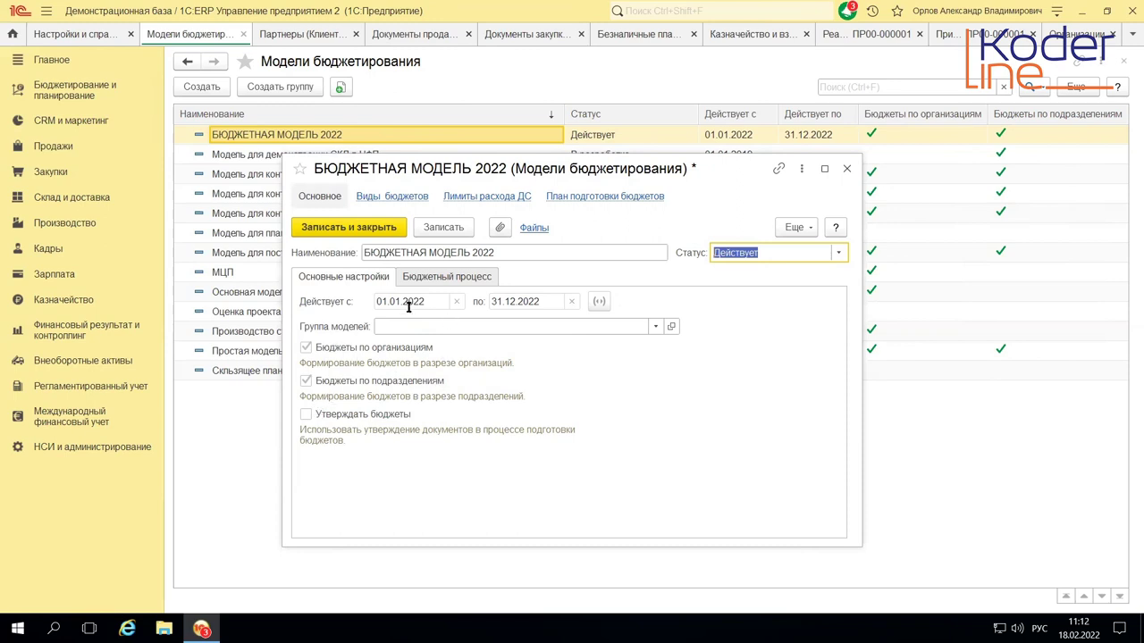
{"action": "left_click", "coordinate": [438, 227]}
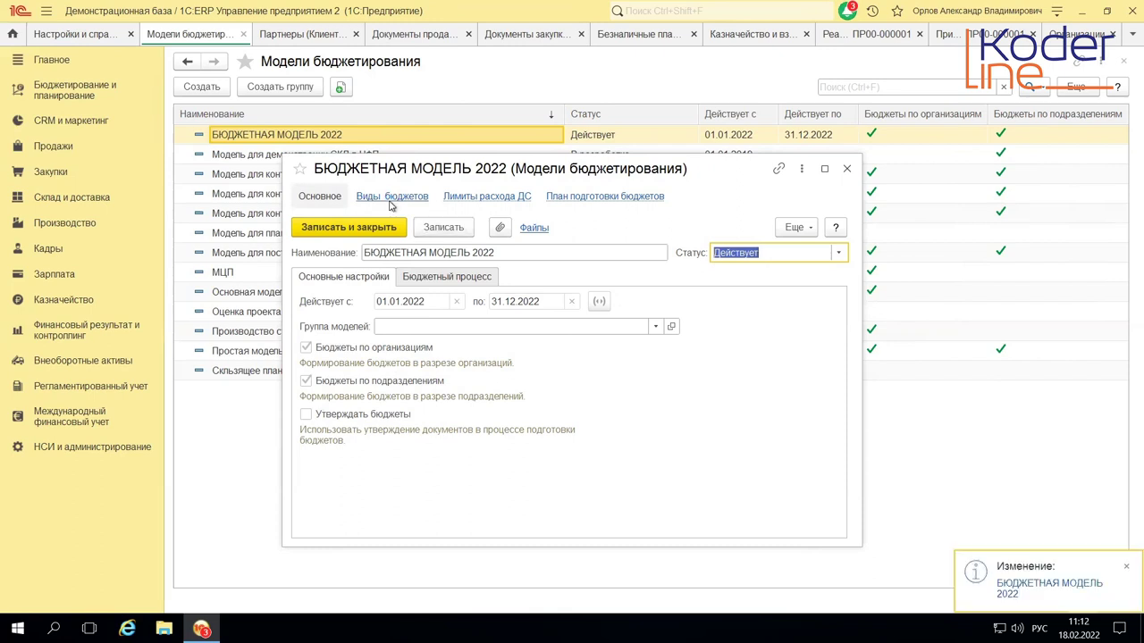
- Review the model's budget types, opening the cards of БДДС 2022 План and БДДС 2022 План-факт in turn
{"action": "left_click", "coordinate": [390, 200]}
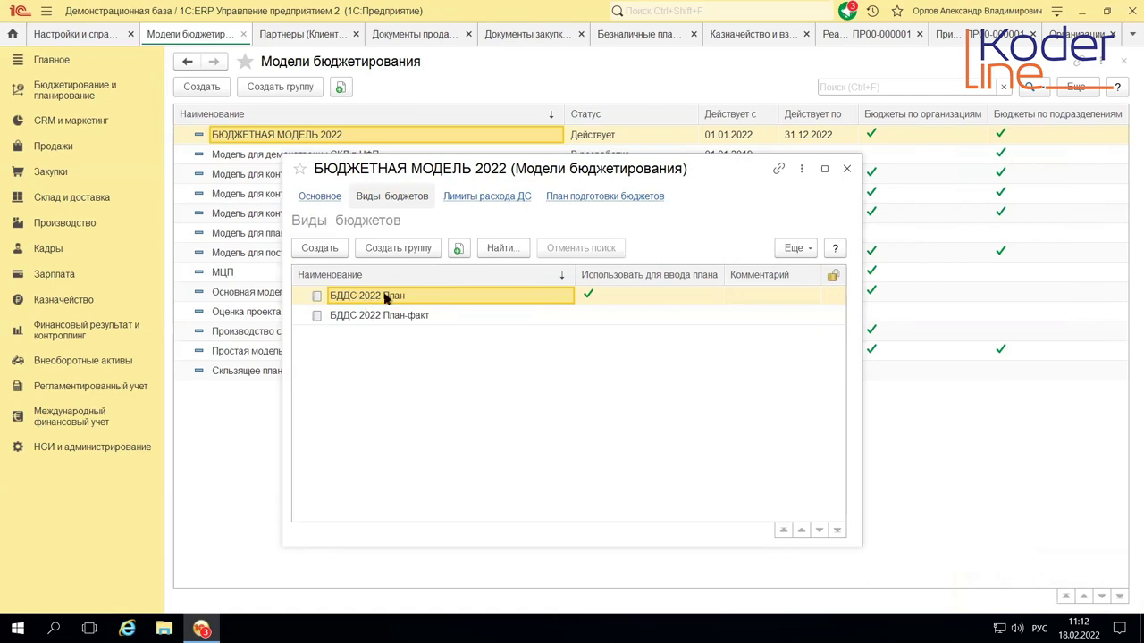
{"action": "left_click", "coordinate": [368, 317]}
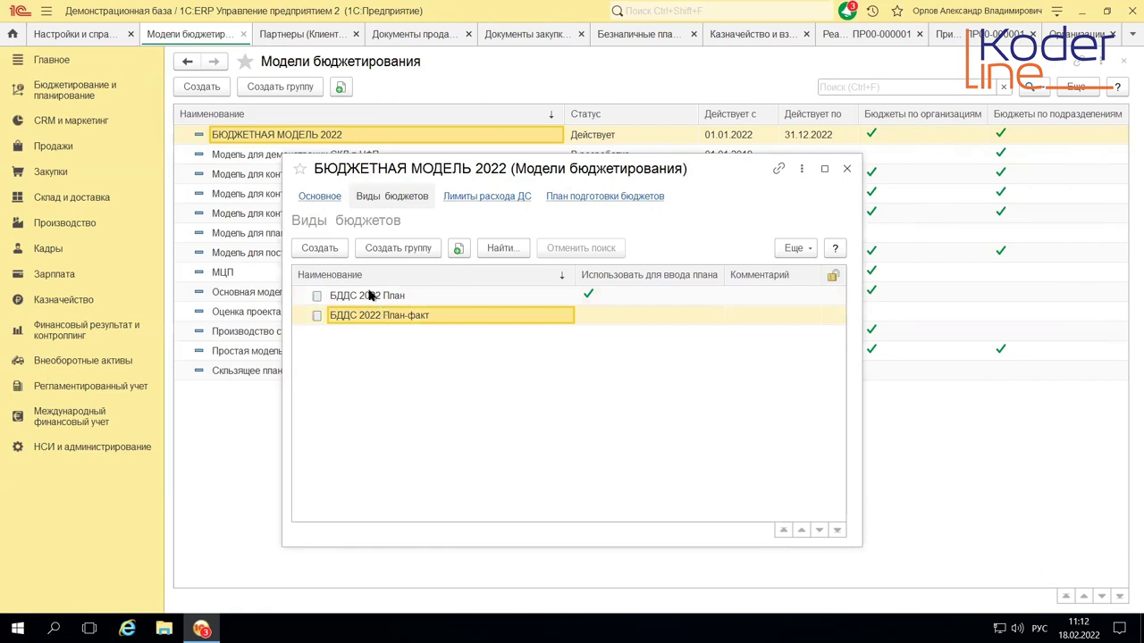
{"action": "double_click", "coordinate": [371, 296]}
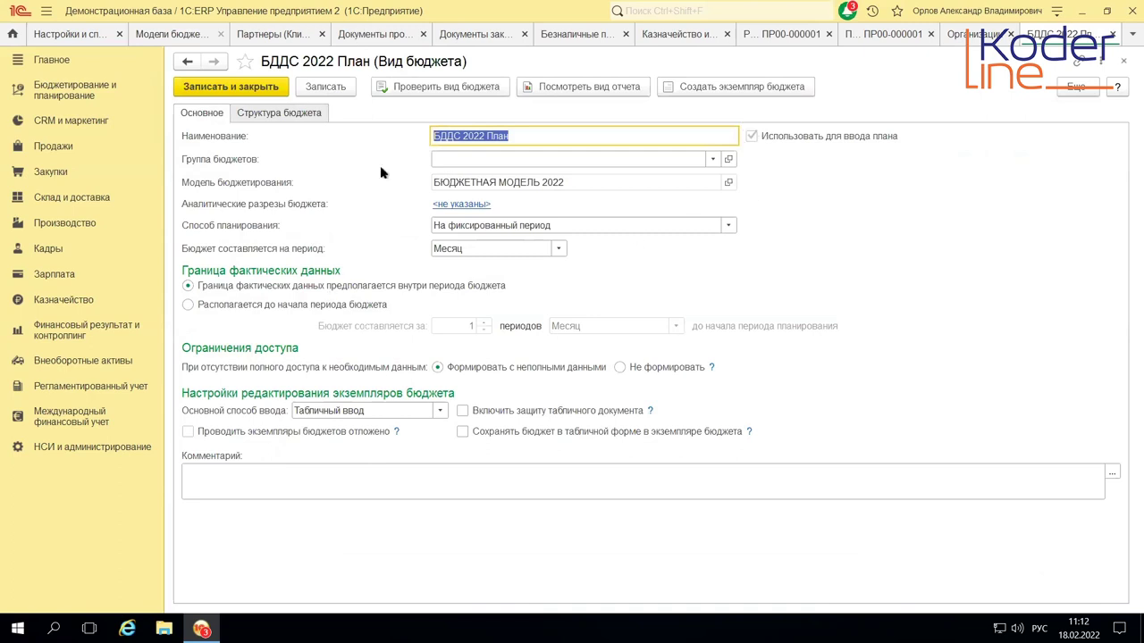
{"action": "left_click", "coordinate": [1117, 33]}
{"action": "left_click", "coordinate": [356, 316]}
{"action": "double_click", "coordinate": [355, 317]}
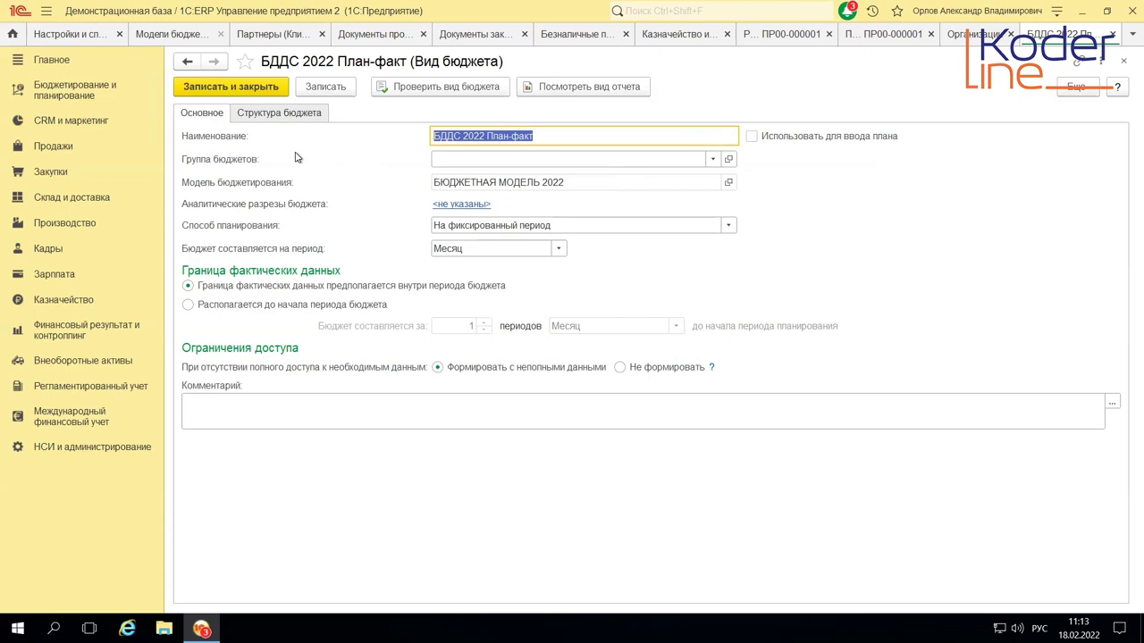
{"action": "left_click", "coordinate": [1112, 34]}
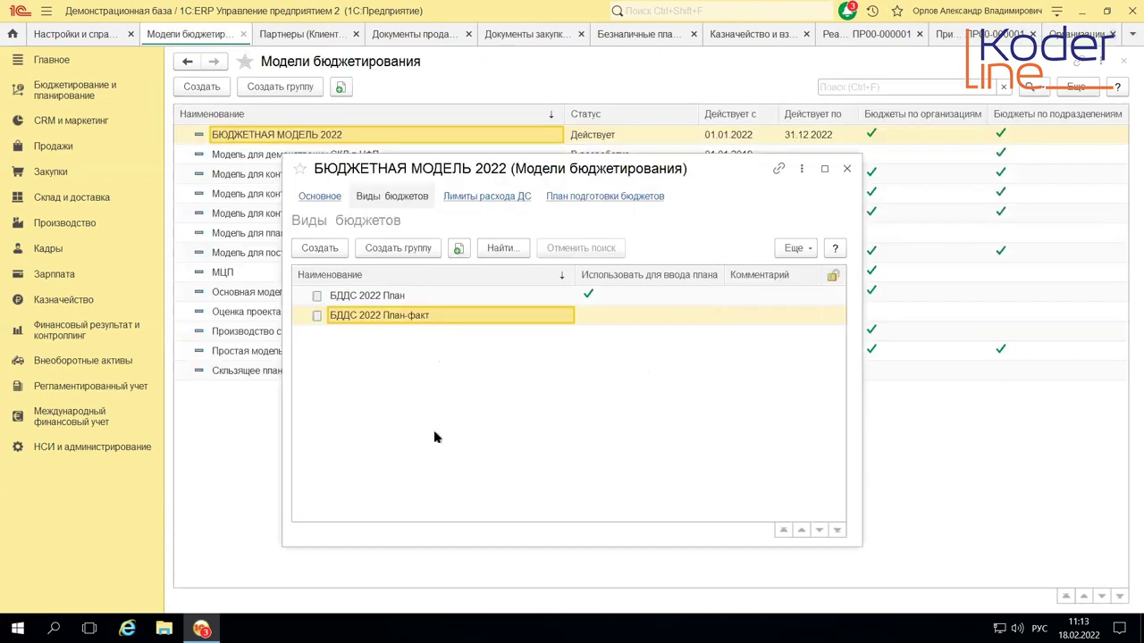
- Reopen the budget type БДДС 2022 План and examine its main settings and budget structure
{"action": "left_click", "coordinate": [345, 299]}
{"action": "double_click", "coordinate": [345, 298]}
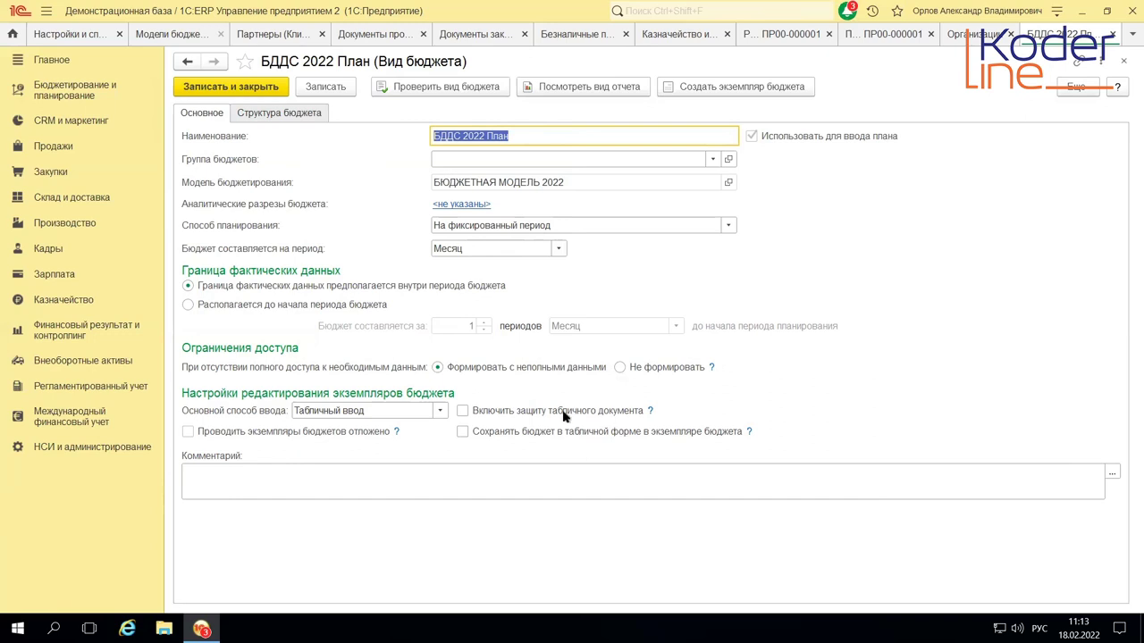
{"action": "left_click", "coordinate": [275, 115]}
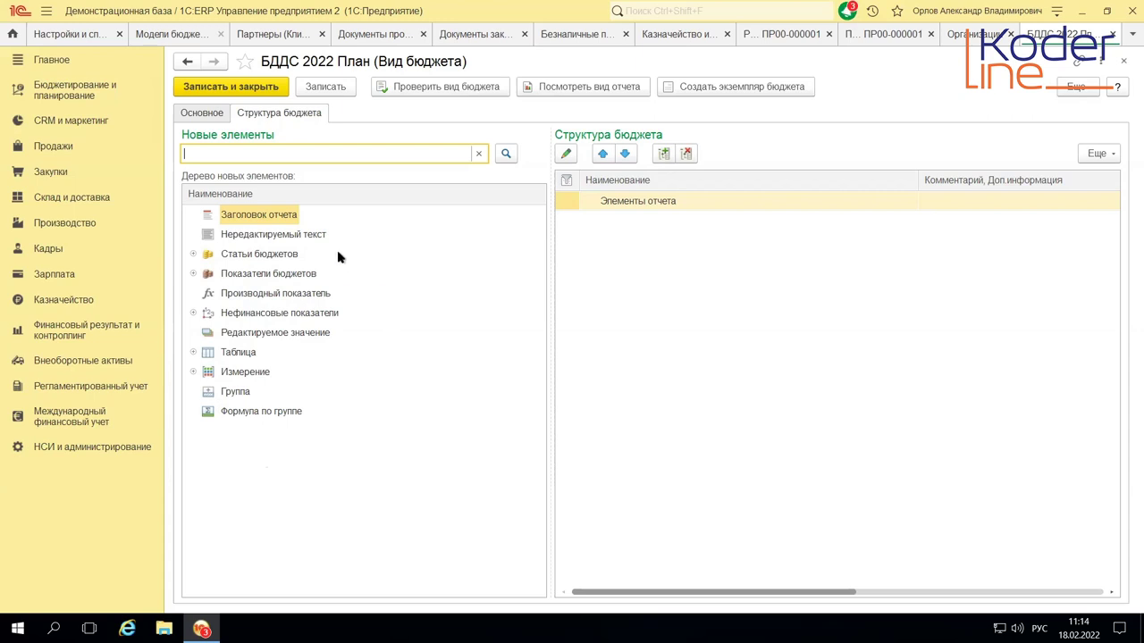
- Open the budget articles directory and expand the group Движения денежных средств within Основная модель
{"action": "left_click", "coordinate": [50, 98]}
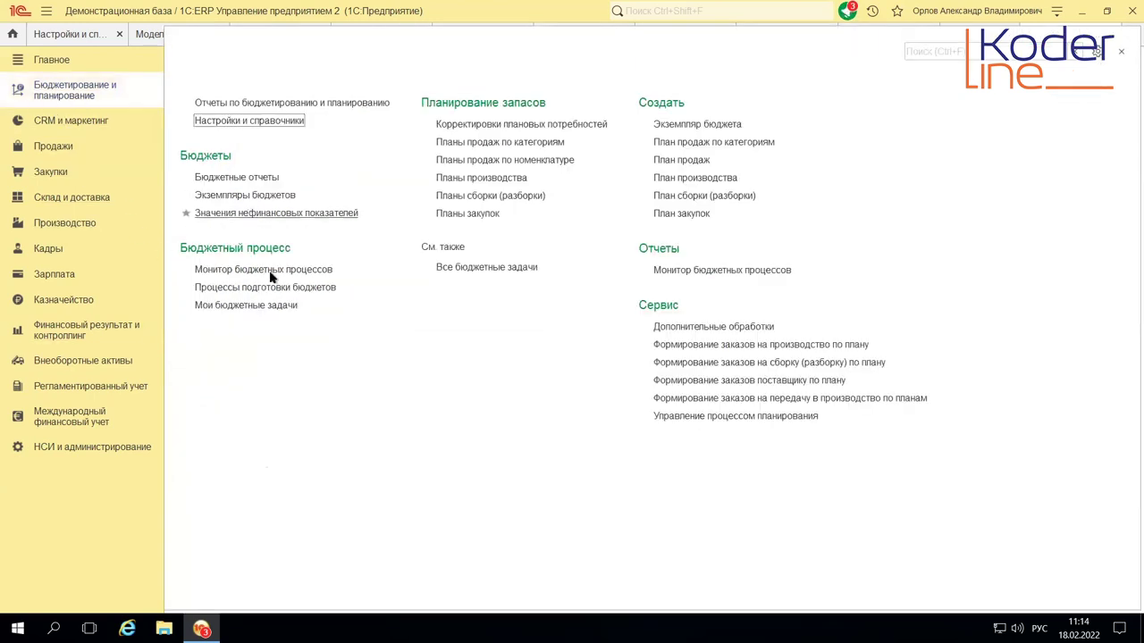
{"action": "left_click", "coordinate": [249, 122]}
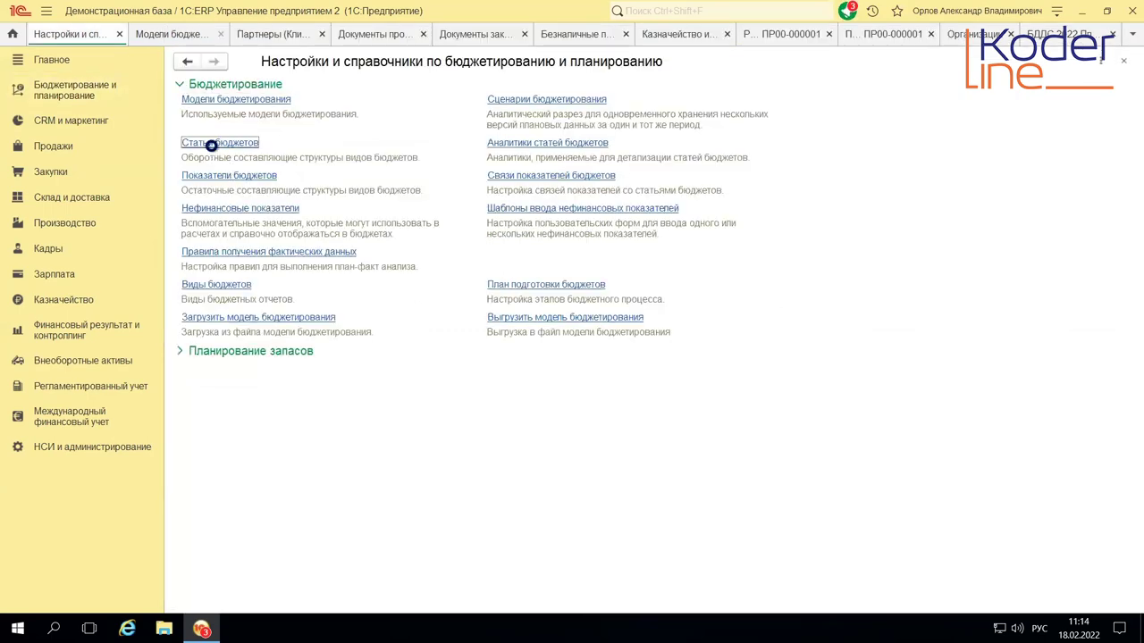
{"action": "left_click", "coordinate": [211, 144]}
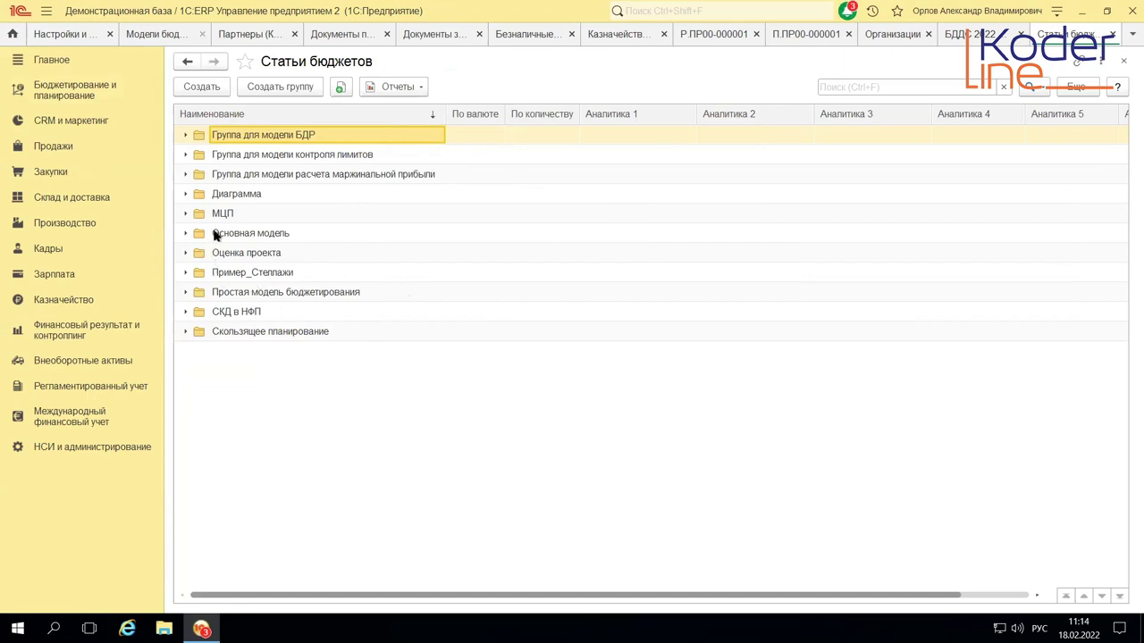
{"action": "left_click", "coordinate": [185, 234]}
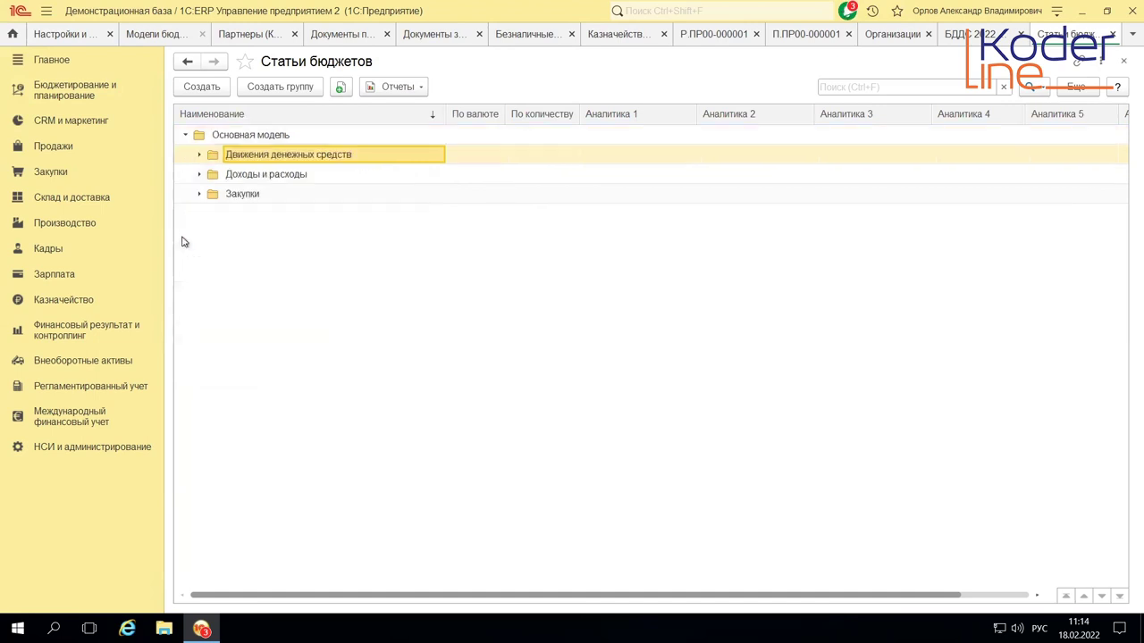
{"action": "left_click", "coordinate": [200, 156]}
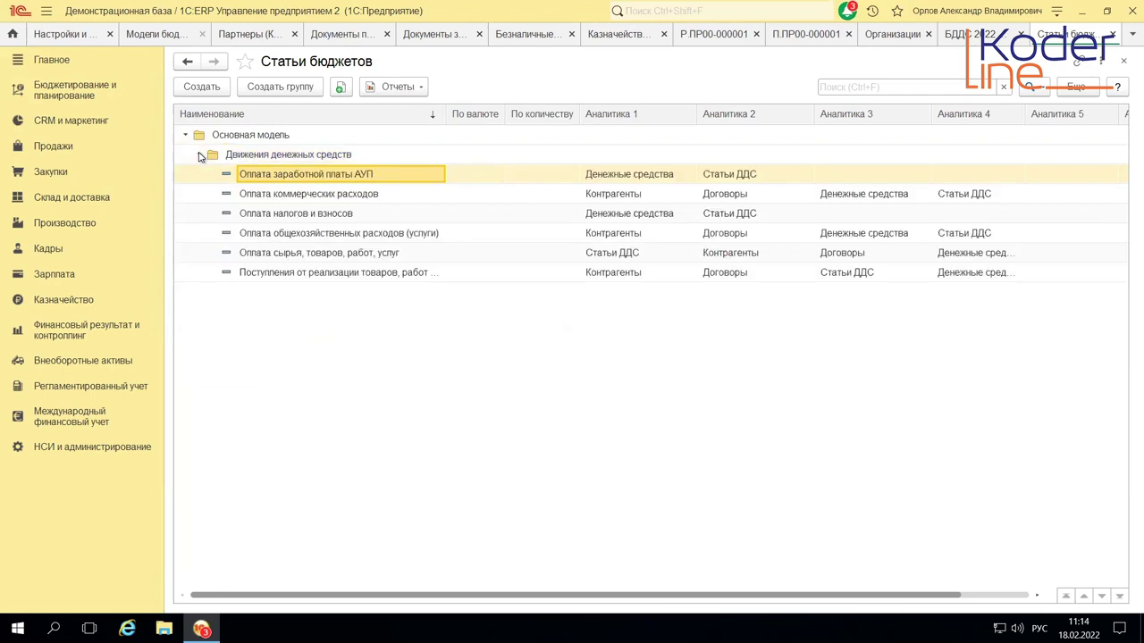
- Open the budget article Оплата сырья, товаров, работ, услуг and examine its analytics, starting with Статьи ДДС
{"action": "left_click", "coordinate": [264, 255]}
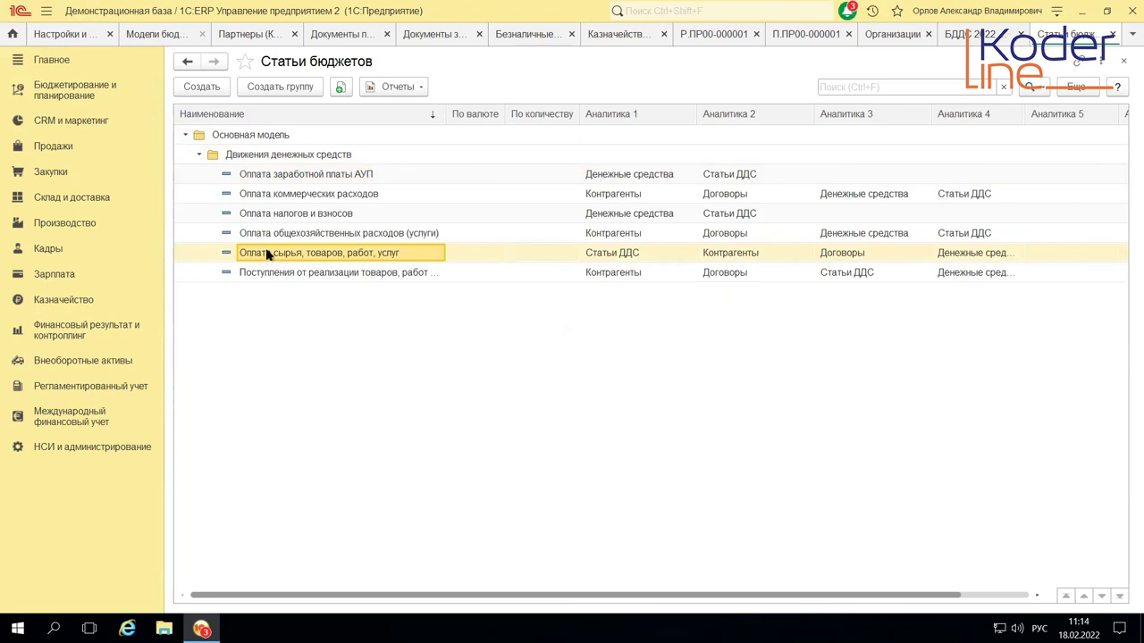
{"action": "double_click", "coordinate": [265, 255]}
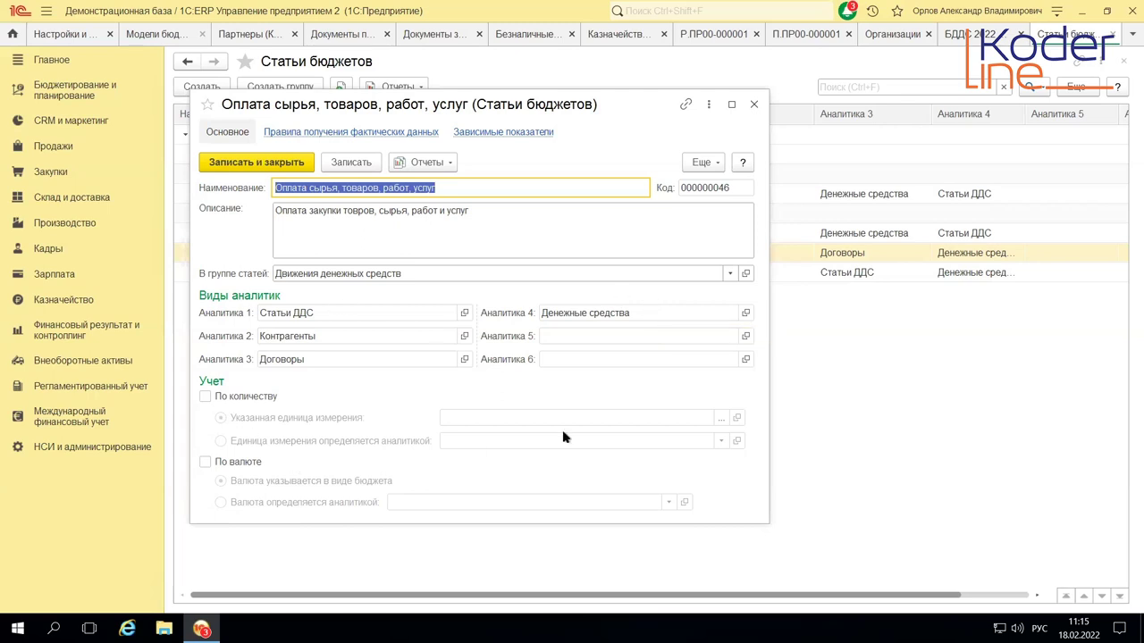
{"action": "left_click", "coordinate": [326, 314]}
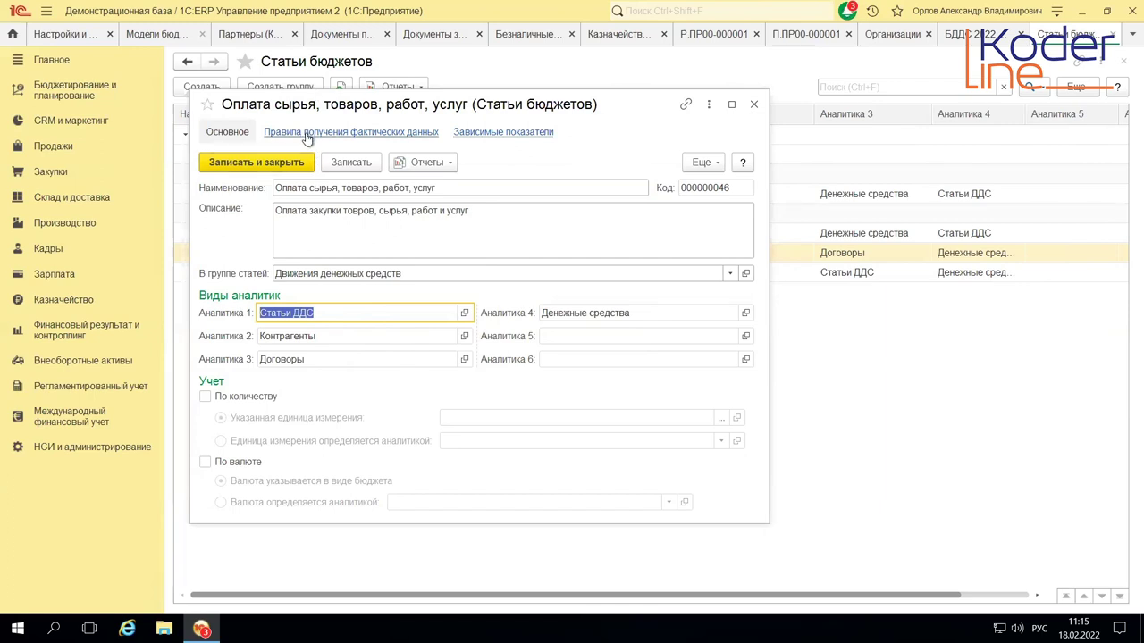
- Examine the article's dependent indicators, opening the link settings of Кредиторская задолженность and Денежные средства and closing each
{"action": "left_click", "coordinate": [492, 134]}
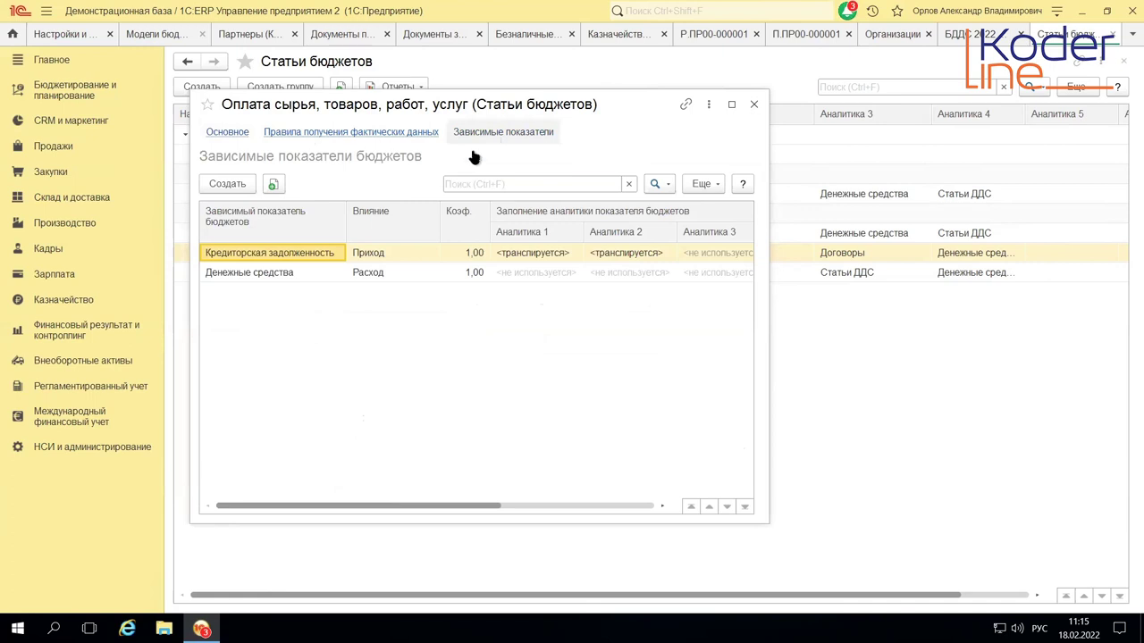
{"action": "double_click", "coordinate": [298, 256]}
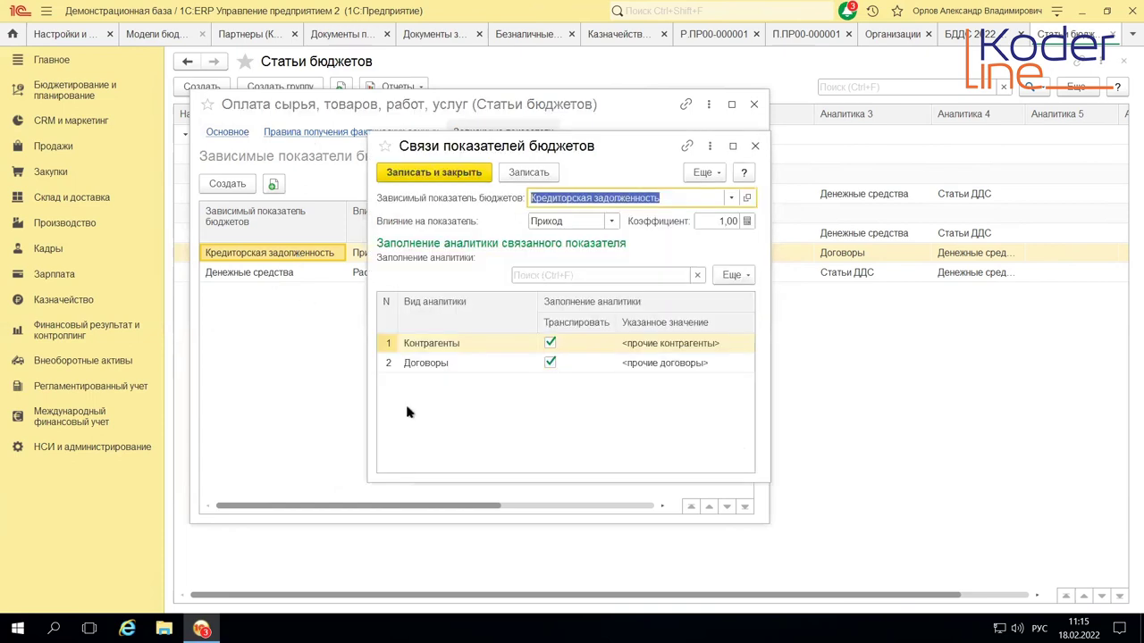
{"action": "left_click_drag", "start_coordinate": [364, 394], "coordinate": [202, 386]}
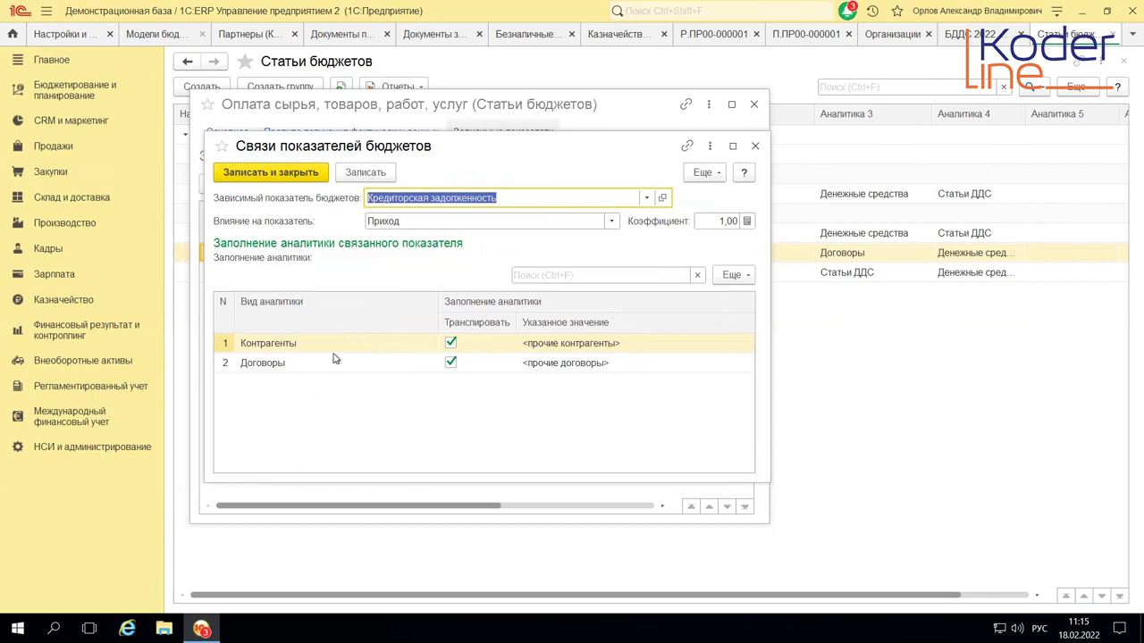
{"action": "left_click", "coordinate": [281, 350]}
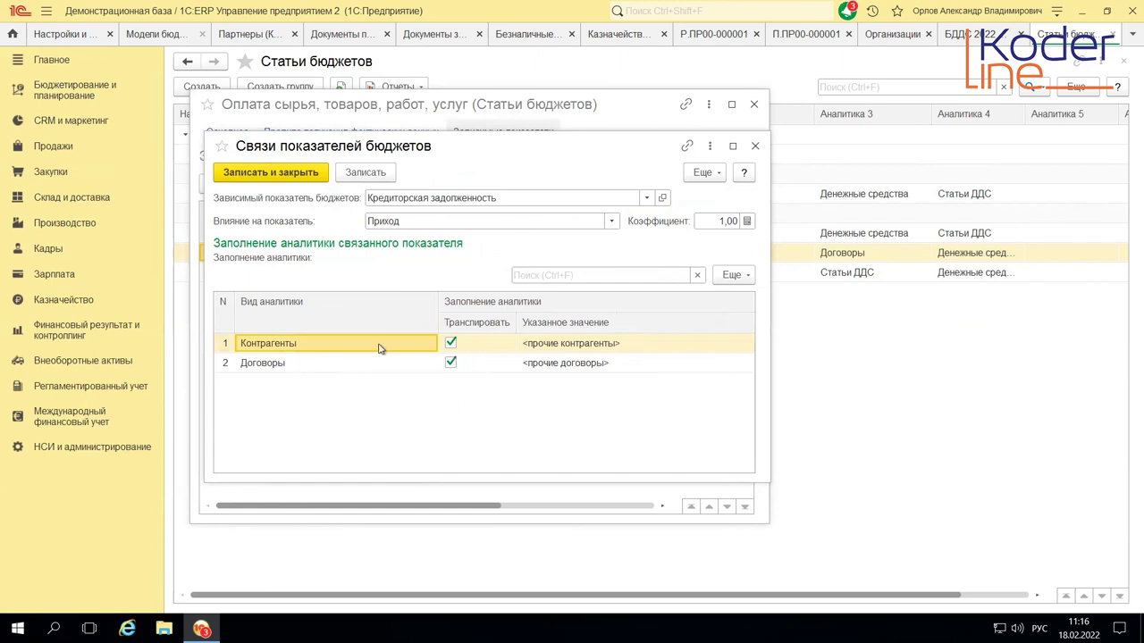
{"action": "left_click", "coordinate": [271, 369]}
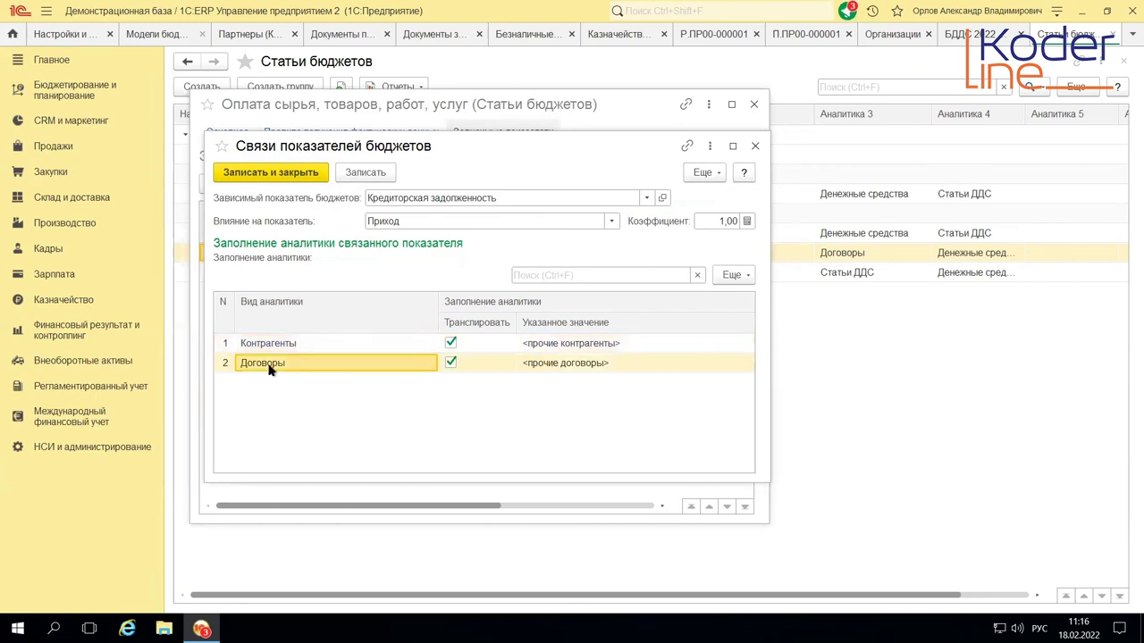
{"action": "left_click", "coordinate": [551, 347]}
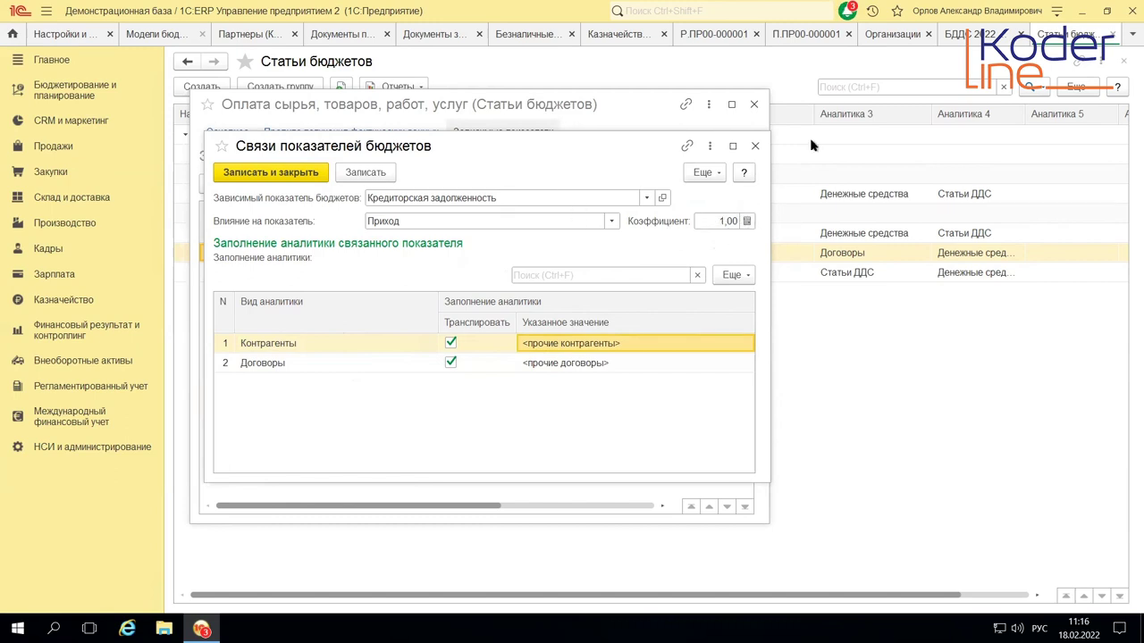
{"action": "left_click", "coordinate": [755, 145]}
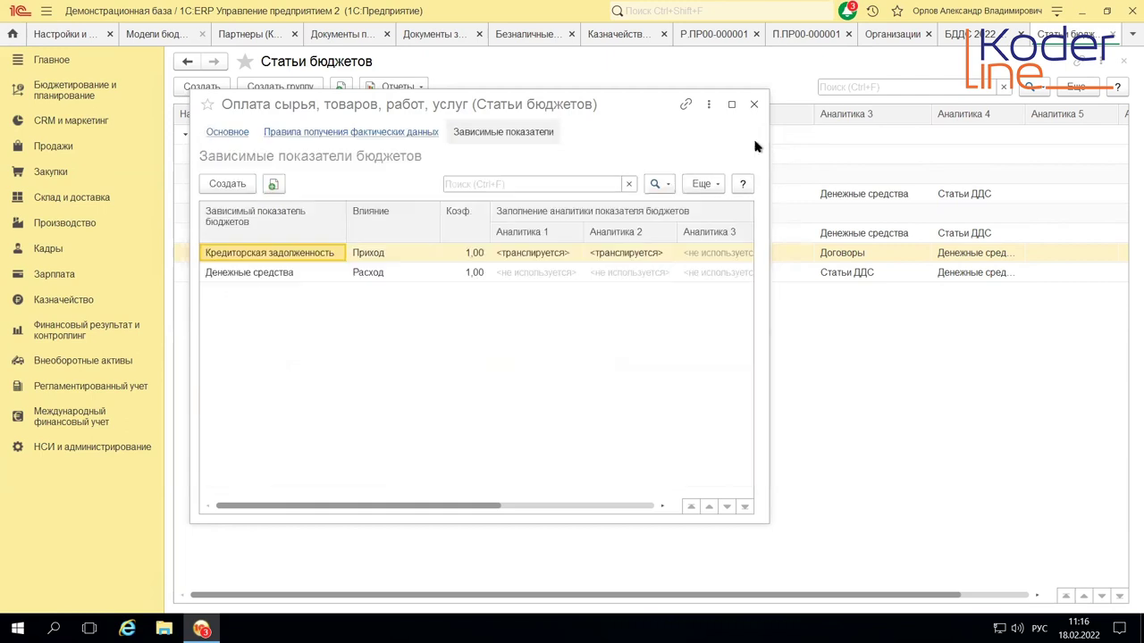
{"action": "double_click", "coordinate": [258, 276]}
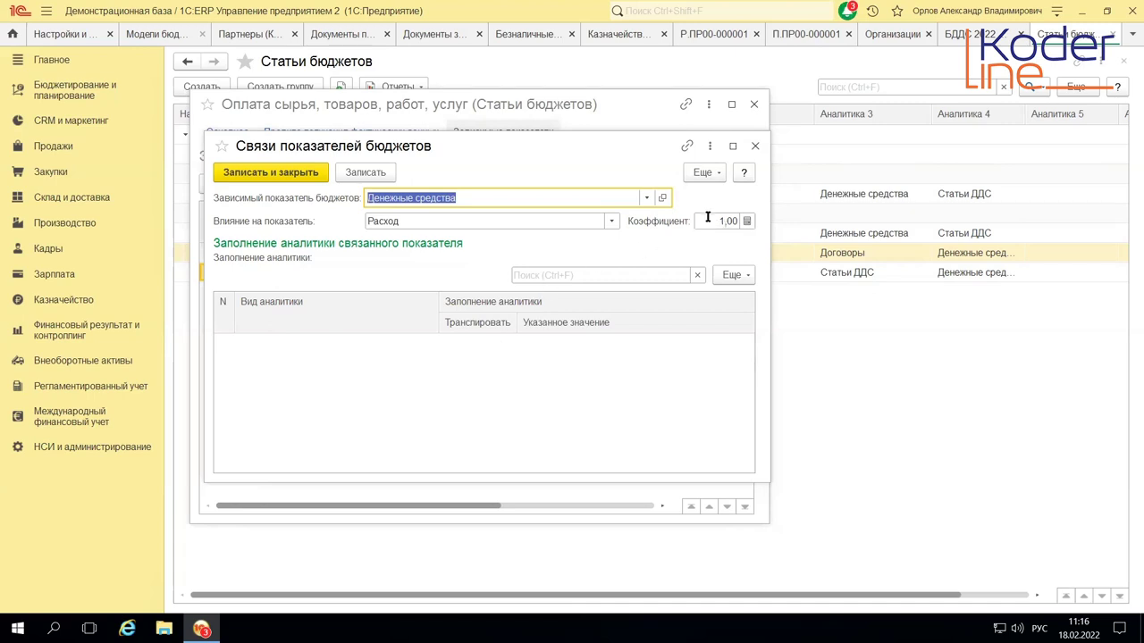
{"action": "left_click", "coordinate": [755, 145]}
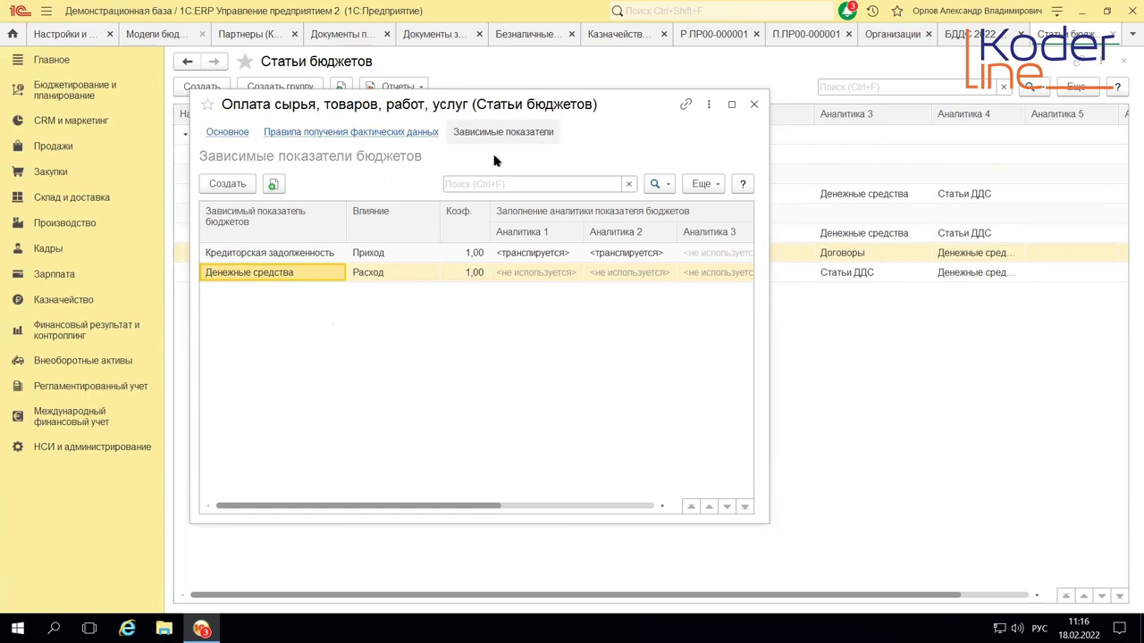
- Open the article's Оперативный учет actual-data rule, choosing Оперативный учет as data source section and Сумма к выплате в рамках лимита as amount source
{"action": "left_click", "coordinate": [338, 134]}
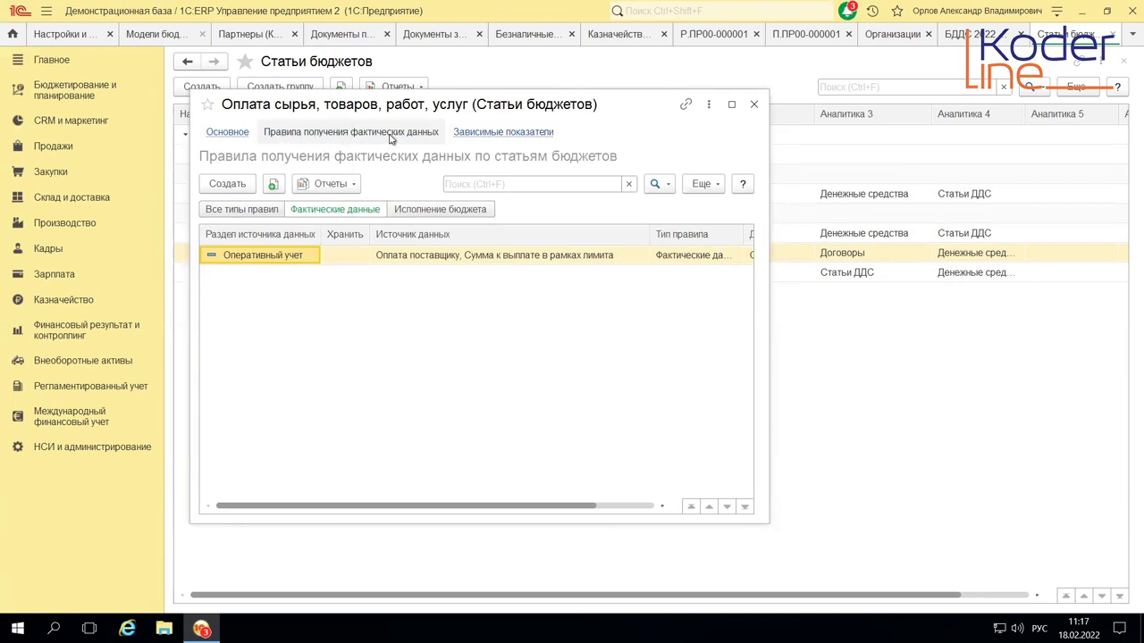
{"action": "double_click", "coordinate": [283, 258]}
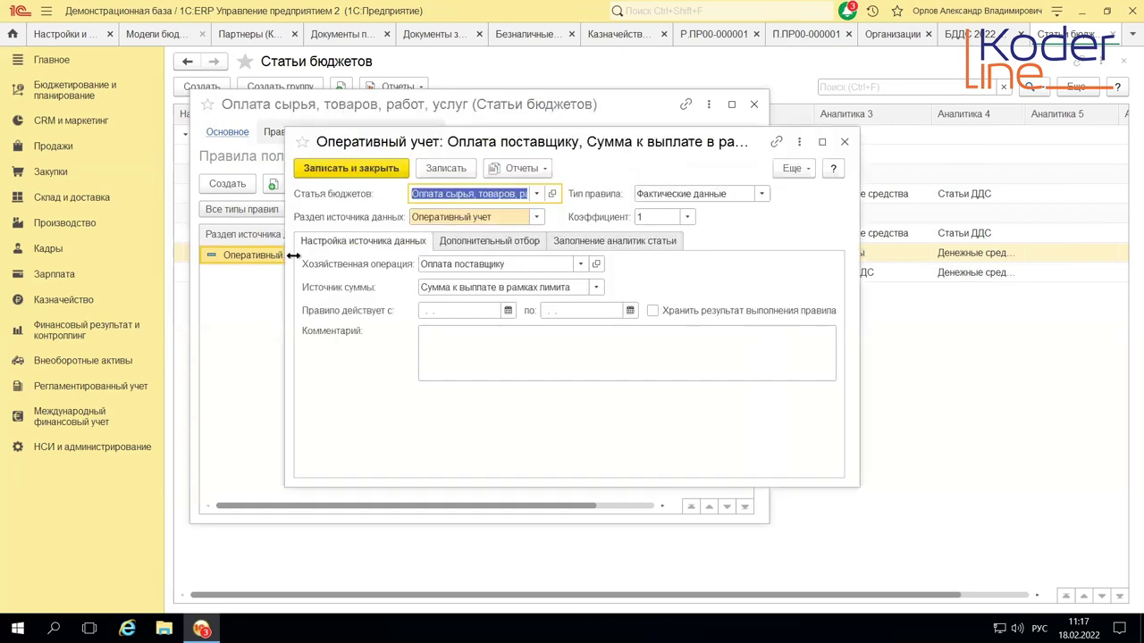
{"action": "left_click", "coordinate": [531, 218]}
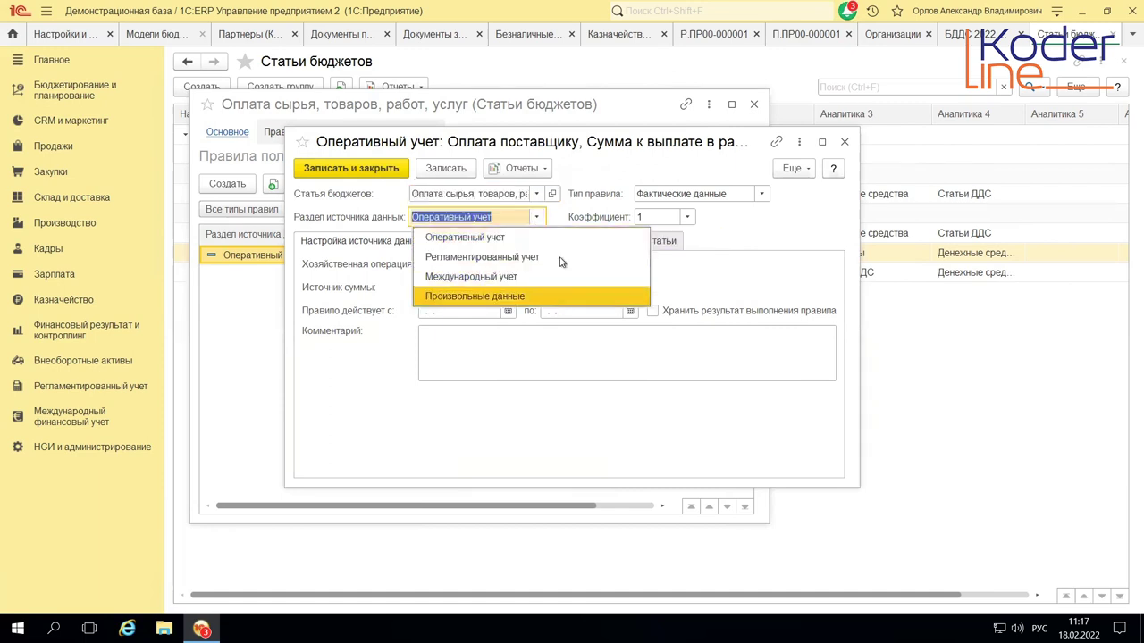
{"action": "left_click", "coordinate": [549, 238]}
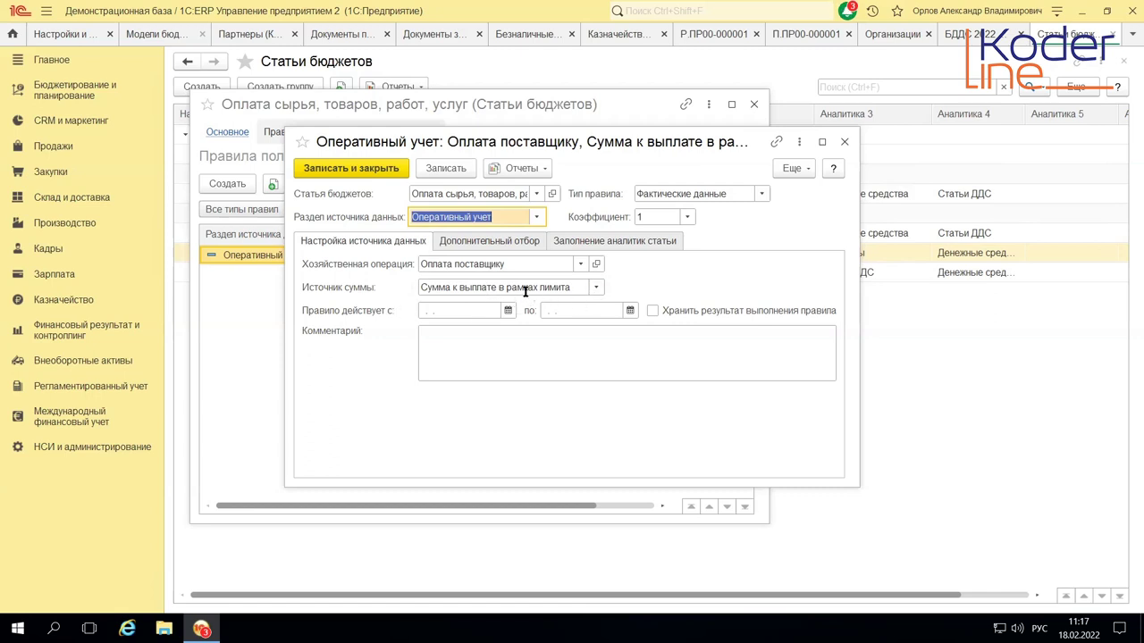
{"action": "left_click", "coordinate": [595, 287]}
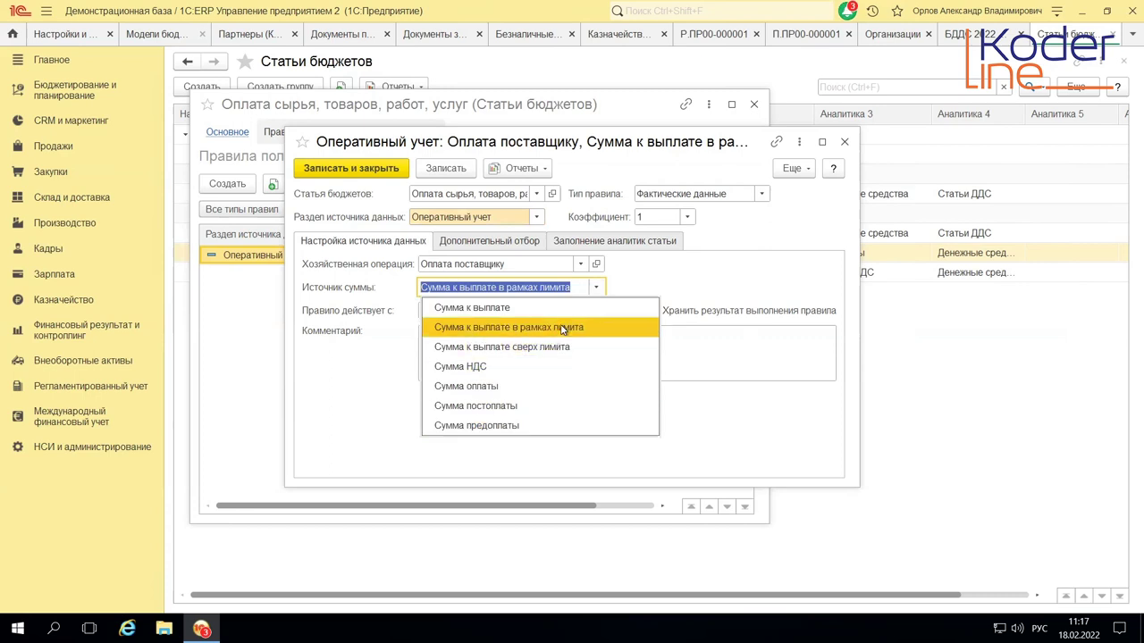
{"action": "left_click", "coordinate": [562, 328]}
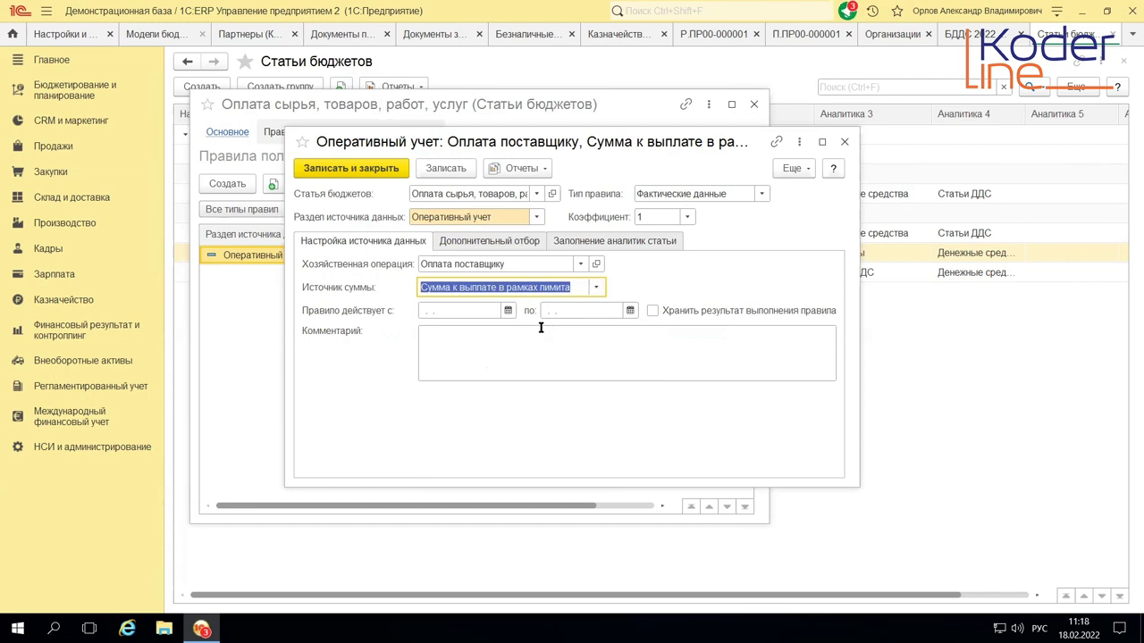
- Examine the rule's additional filter and analytics filling, saving the rule and closing it
{"action": "left_click", "coordinate": [449, 168]}
{"action": "left_click", "coordinate": [497, 243]}
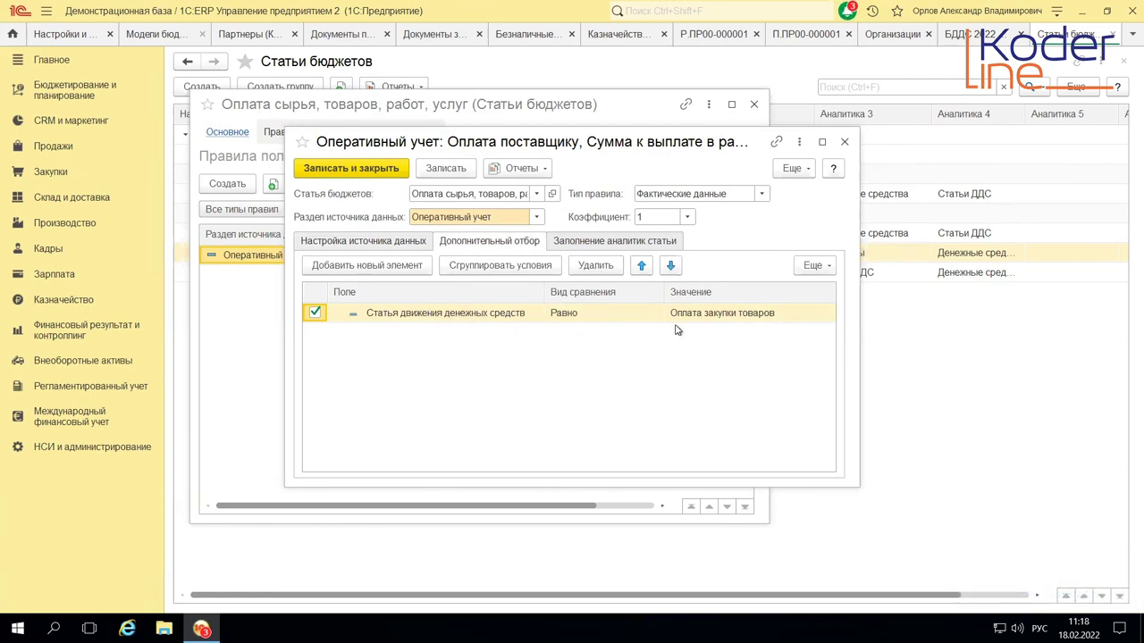
{"action": "left_click", "coordinate": [589, 244]}
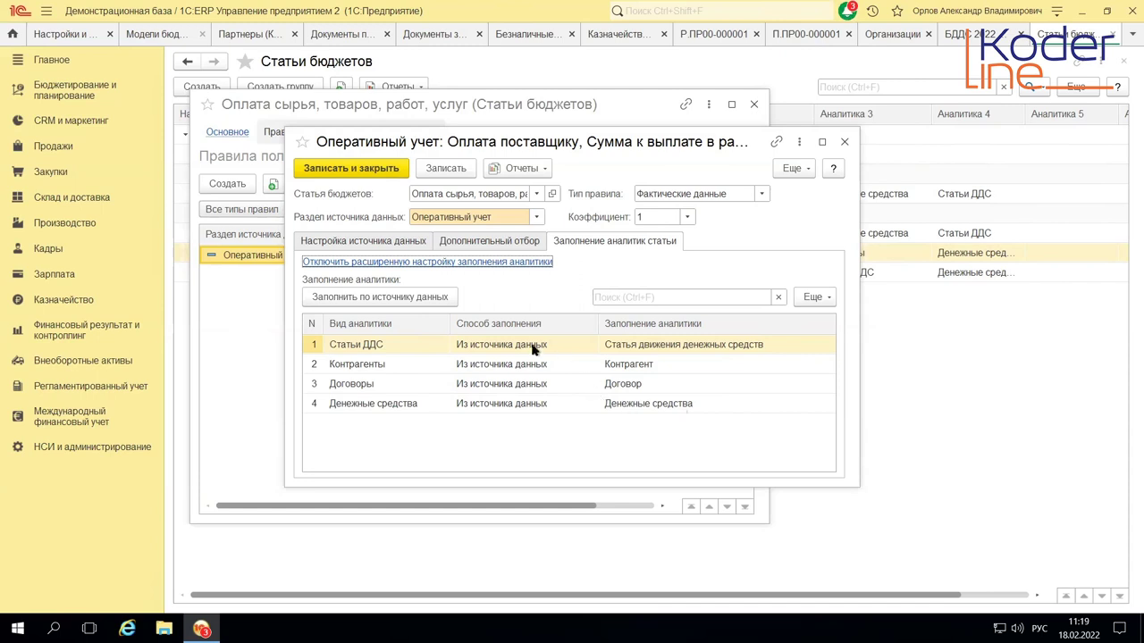
{"action": "left_click", "coordinate": [368, 169]}
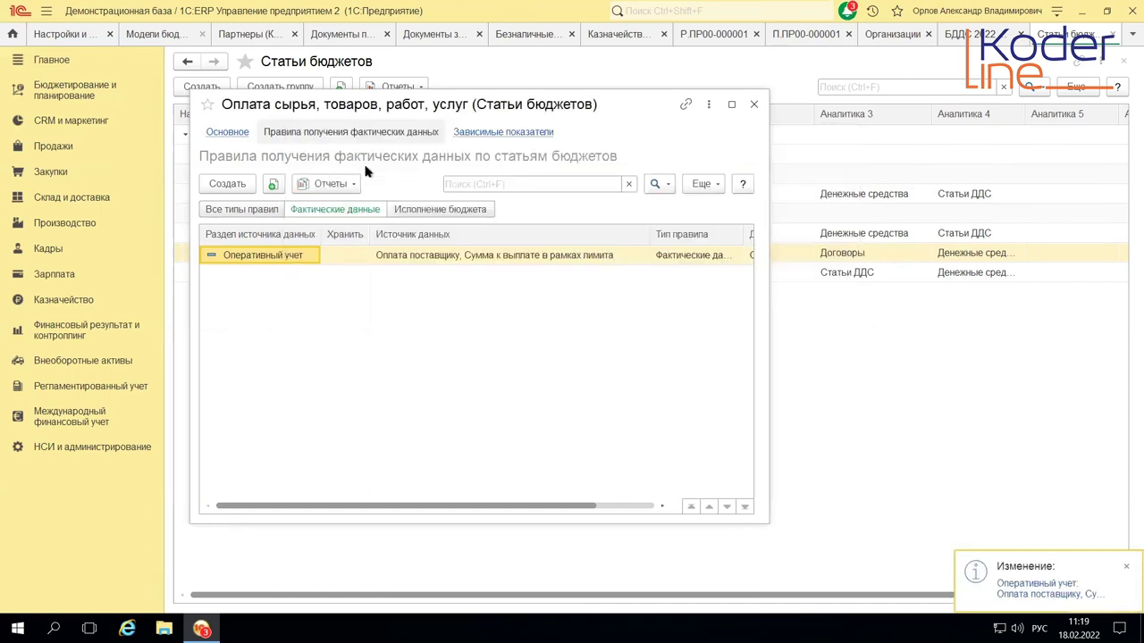
- Close the budget article Оплата сырья, товаров, работ, услуг and the budget articles directory
{"action": "left_click", "coordinate": [228, 133]}
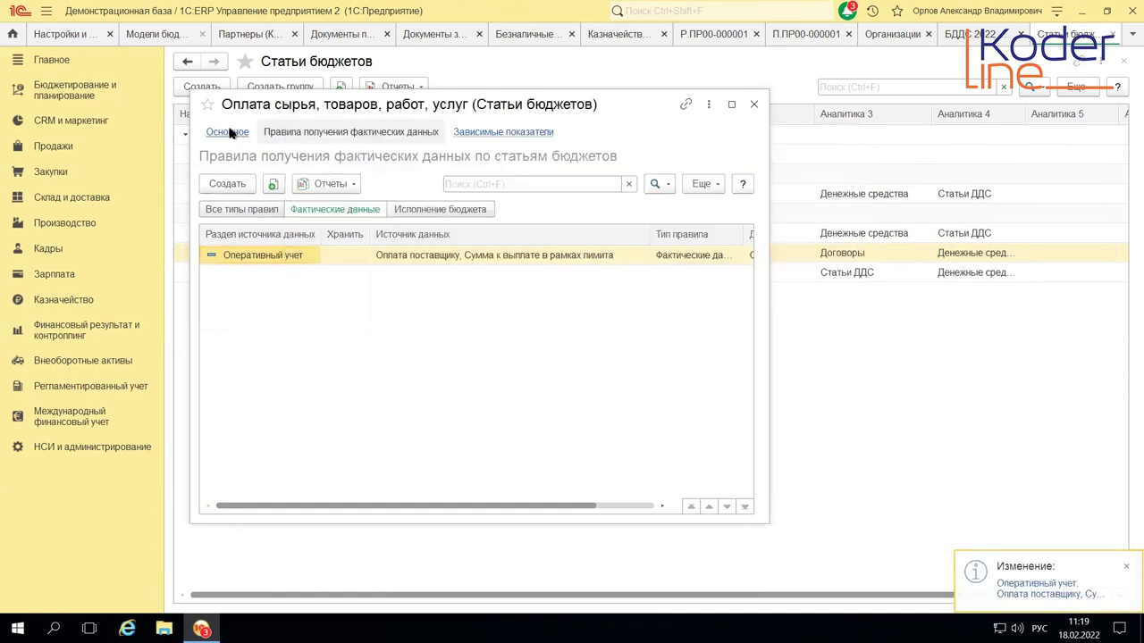
{"action": "left_click", "coordinate": [239, 161]}
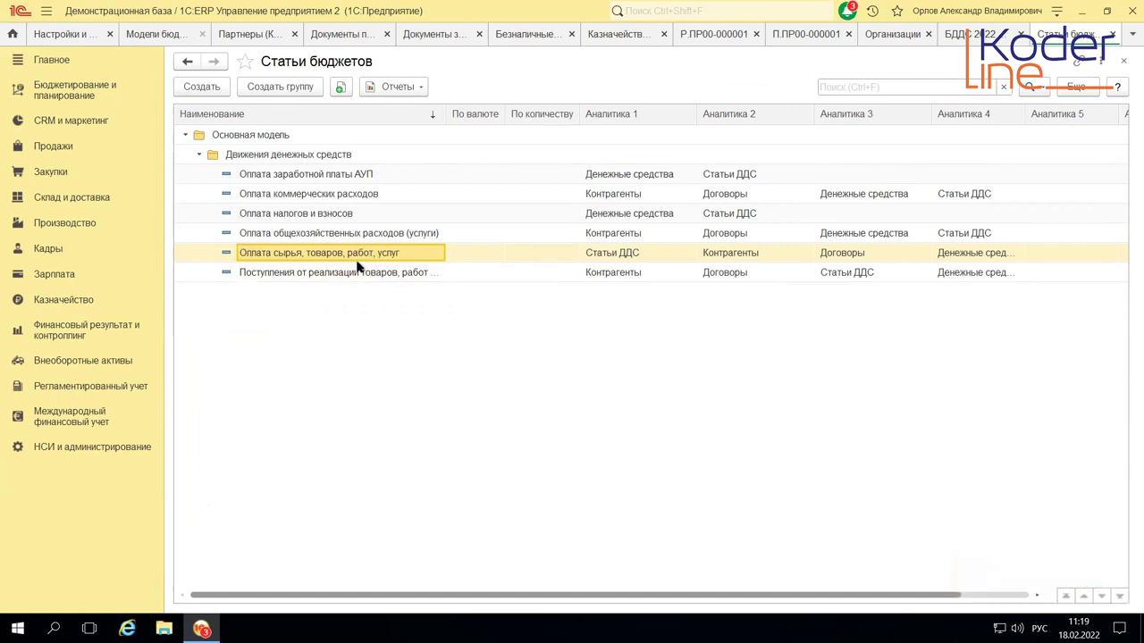
{"action": "key", "text": "Escape"}
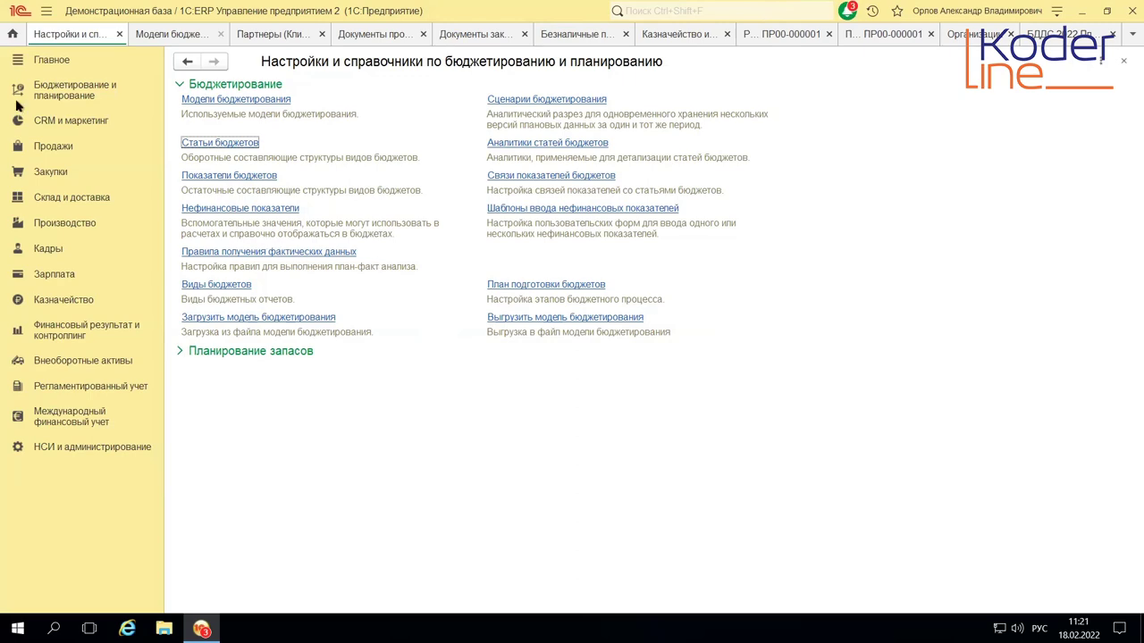
- Reopen БДДС 2022 План from the budget types of БЮДЖЕТНАЯ МОДЕЛЬ 2022 and review its main settings and budget structure
{"action": "left_click", "coordinate": [55, 96]}
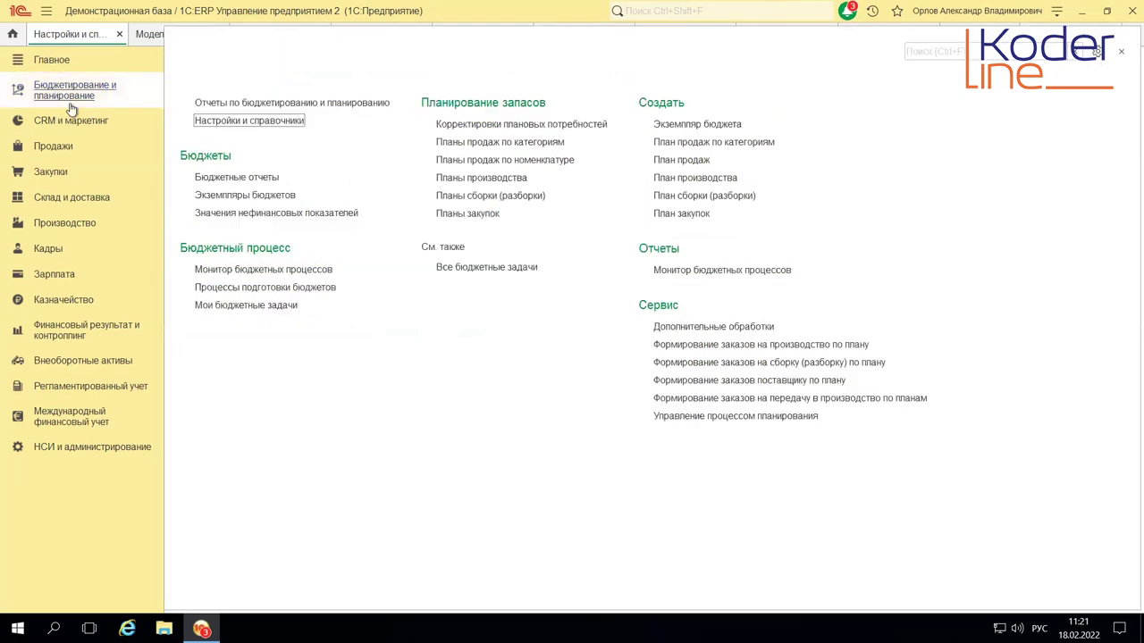
{"action": "left_click", "coordinate": [260, 120]}
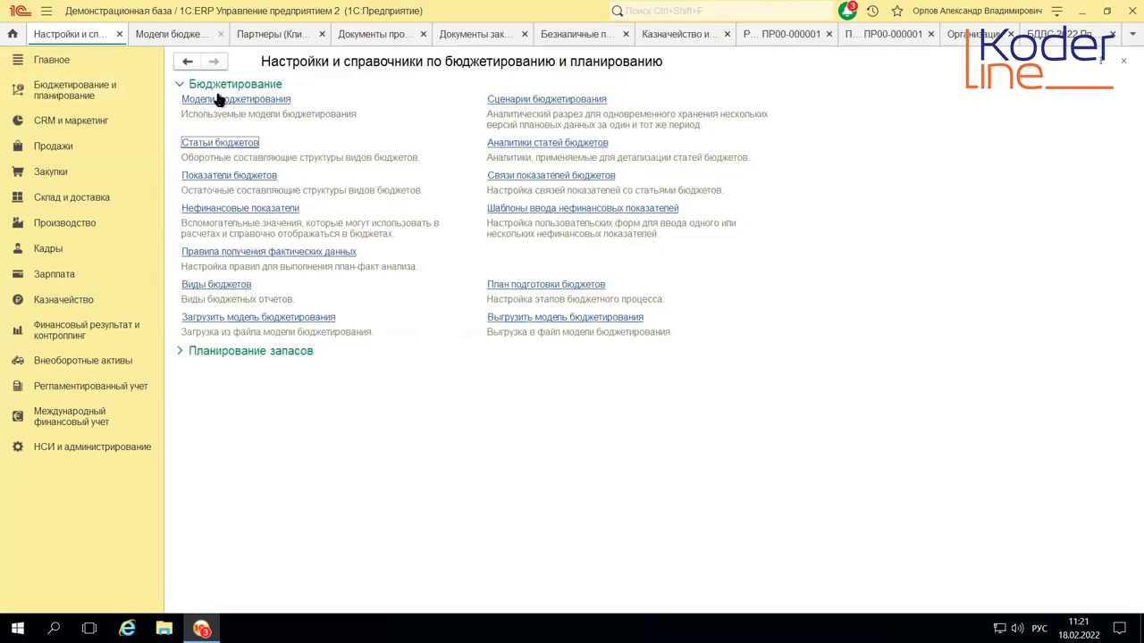
{"action": "left_click", "coordinate": [220, 100]}
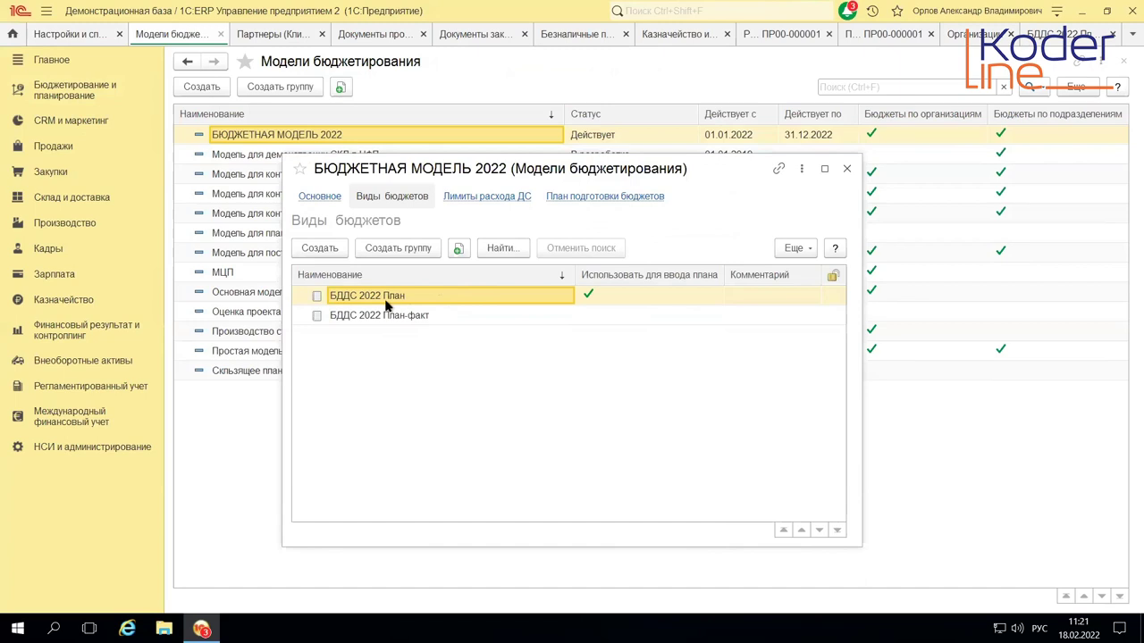
{"action": "double_click", "coordinate": [411, 298]}
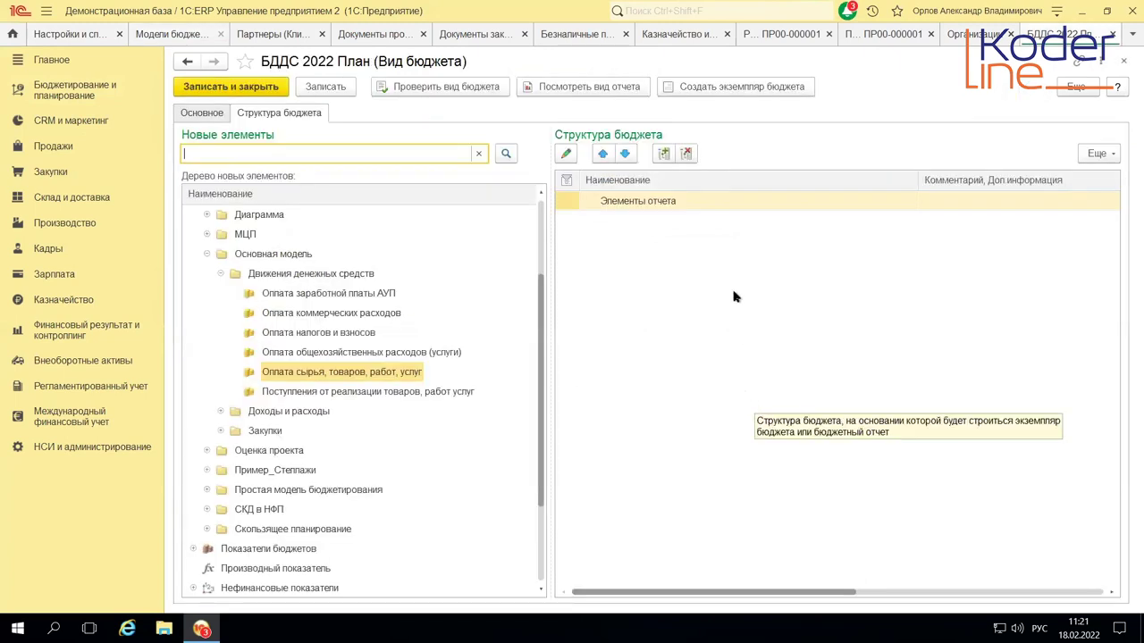
{"action": "left_click", "coordinate": [200, 117]}
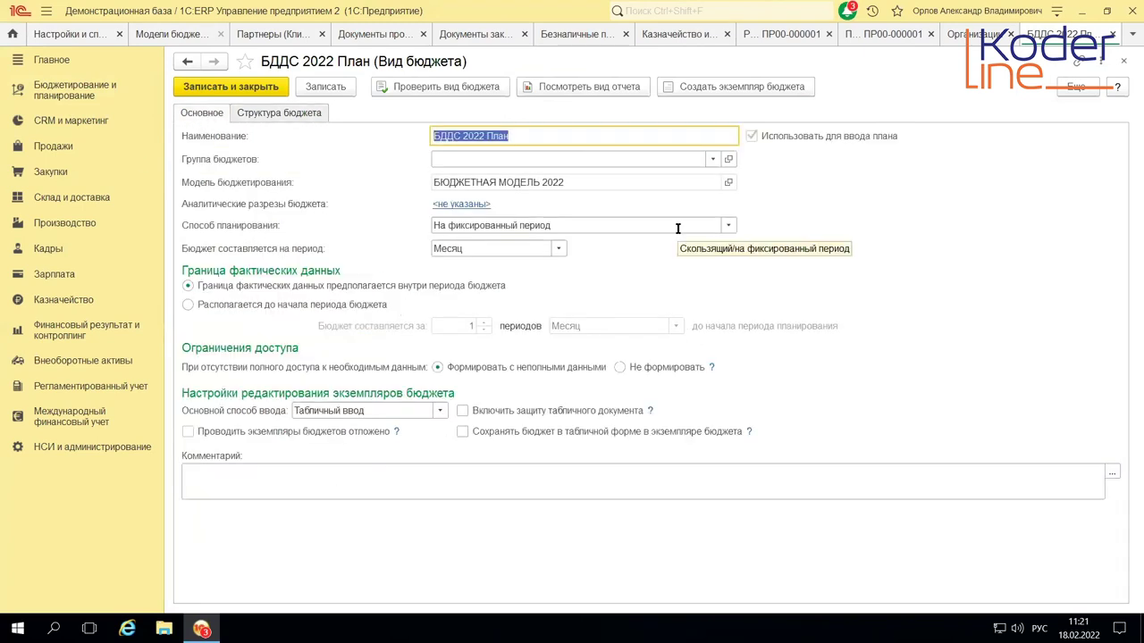
{"action": "left_click", "coordinate": [257, 115]}
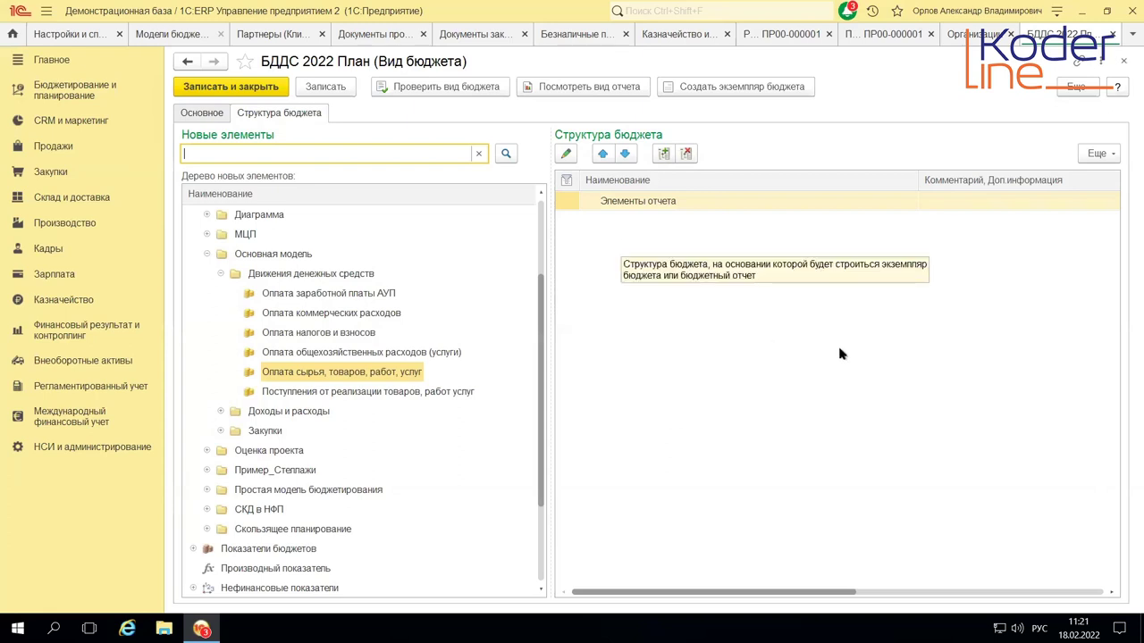
- Collapse the budget articles among the new elements and add a simple table with indicators in rows to the budget structure
{"action": "left_click", "coordinate": [207, 255]}
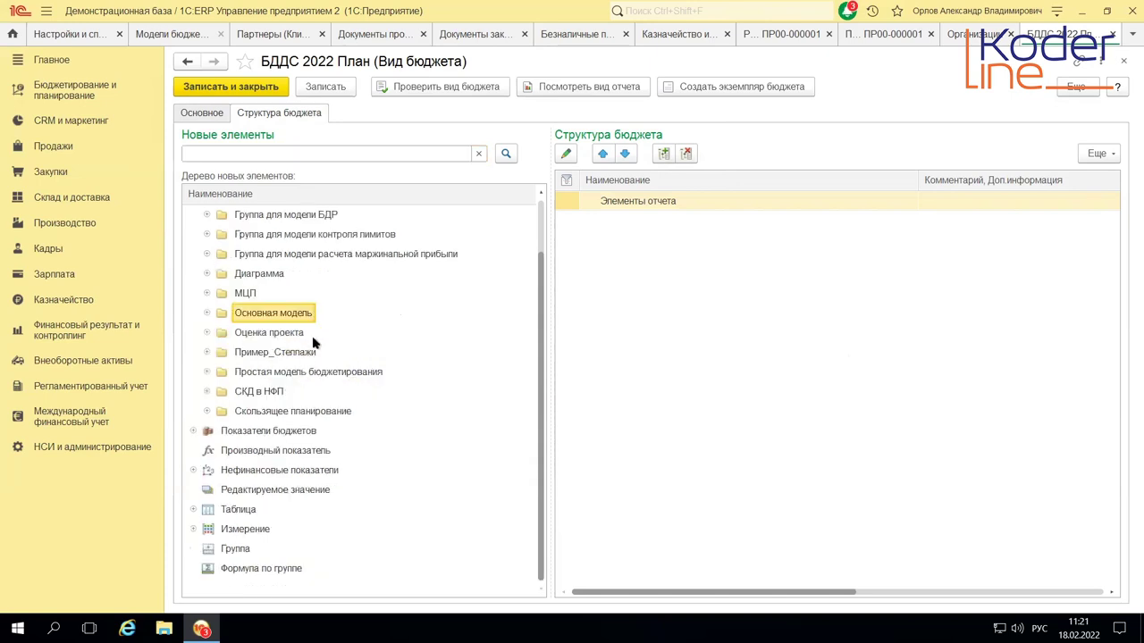
{"action": "scroll", "coordinate": [312, 337], "scroll_direction": "up", "scroll_amount": 1}
{"action": "left_click", "coordinate": [192, 255]}
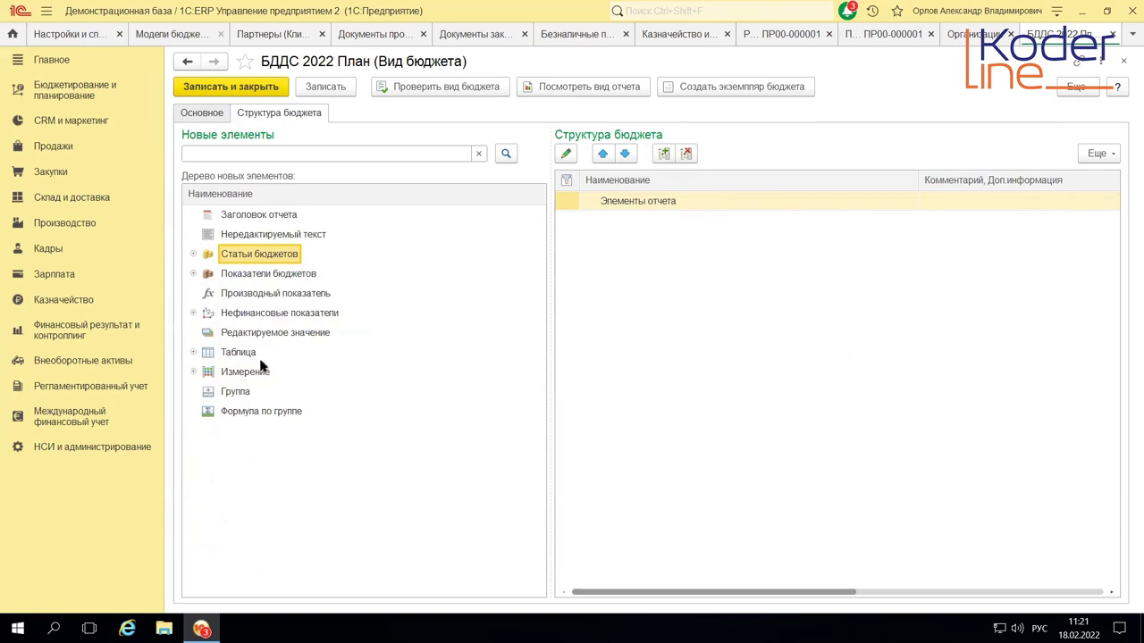
{"action": "left_click_drag", "start_coordinate": [230, 356], "coordinate": [612, 253]}
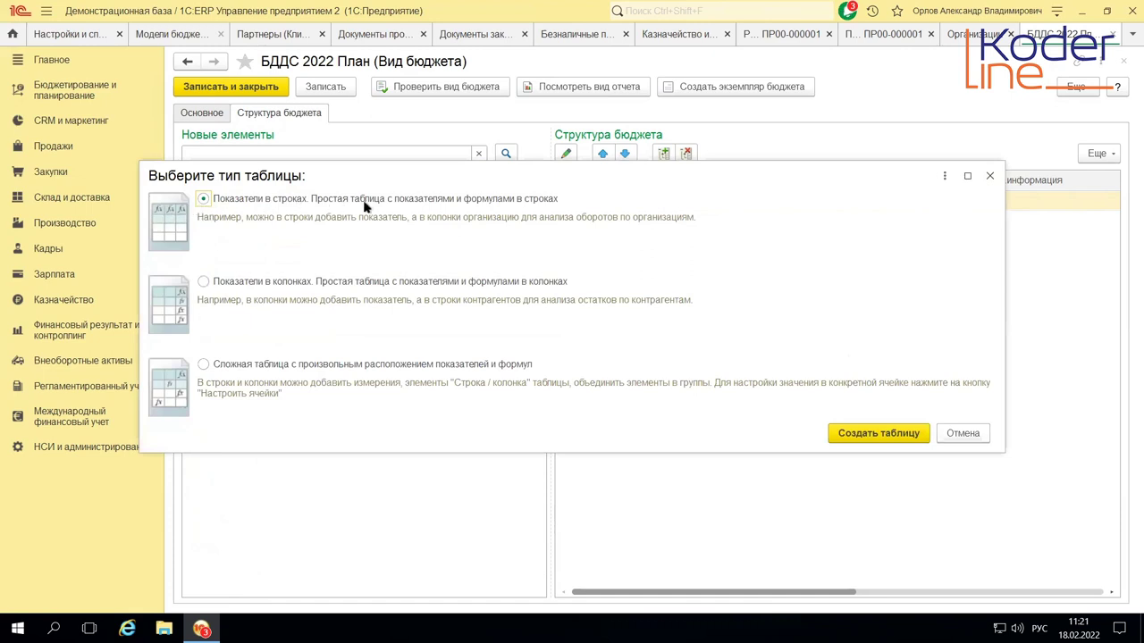
{"action": "left_click", "coordinate": [860, 435]}
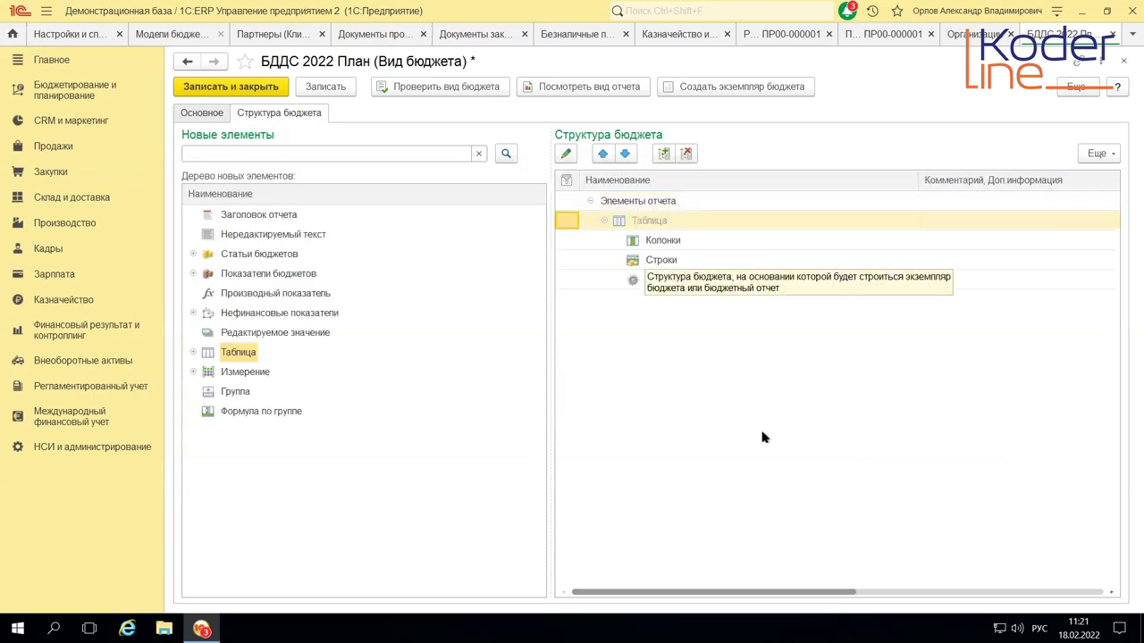
- Add the period dimension Месяц with all periods to the table's columns
{"action": "left_click", "coordinate": [657, 241]}
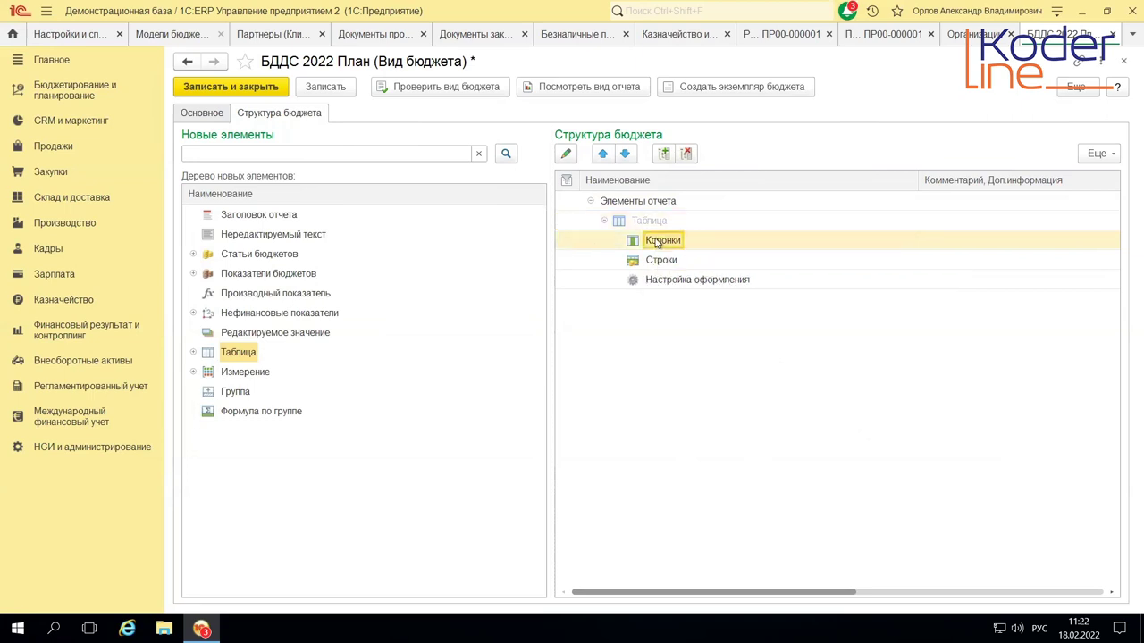
{"action": "left_click", "coordinate": [193, 372]}
{"action": "left_click", "coordinate": [206, 392]}
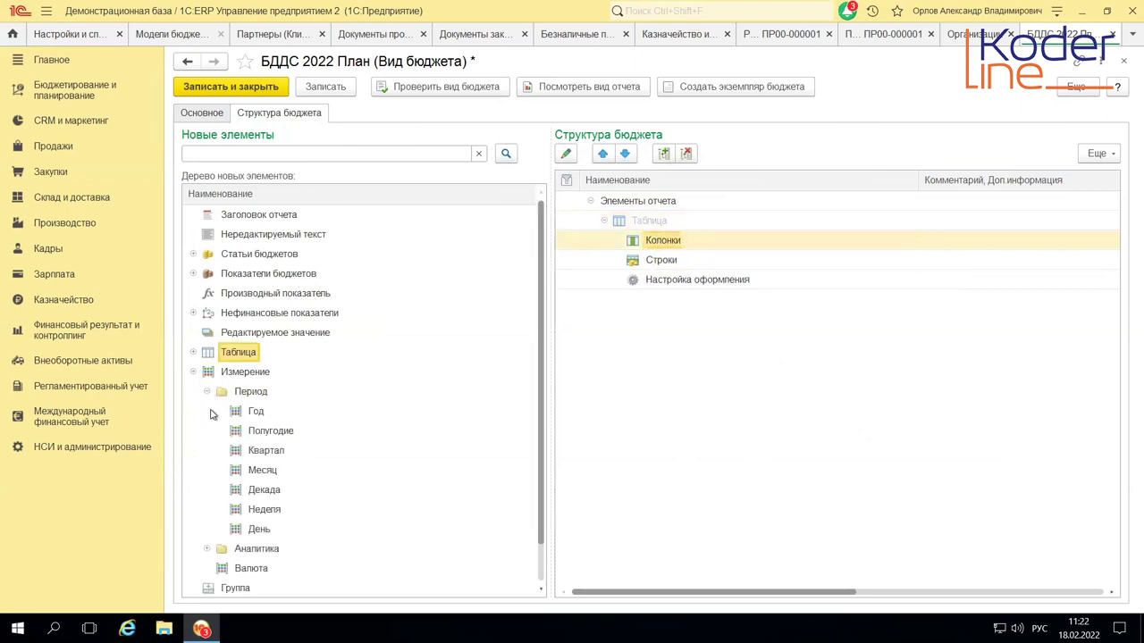
{"action": "left_click_drag", "start_coordinate": [251, 473], "coordinate": [643, 245]}
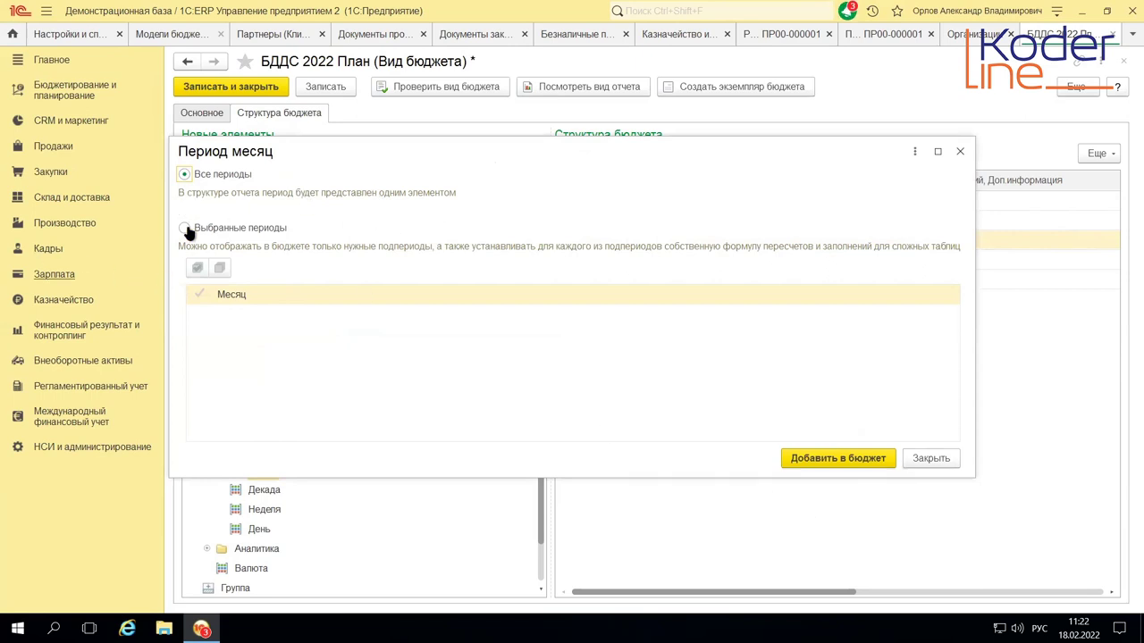
{"action": "left_click", "coordinate": [797, 460]}
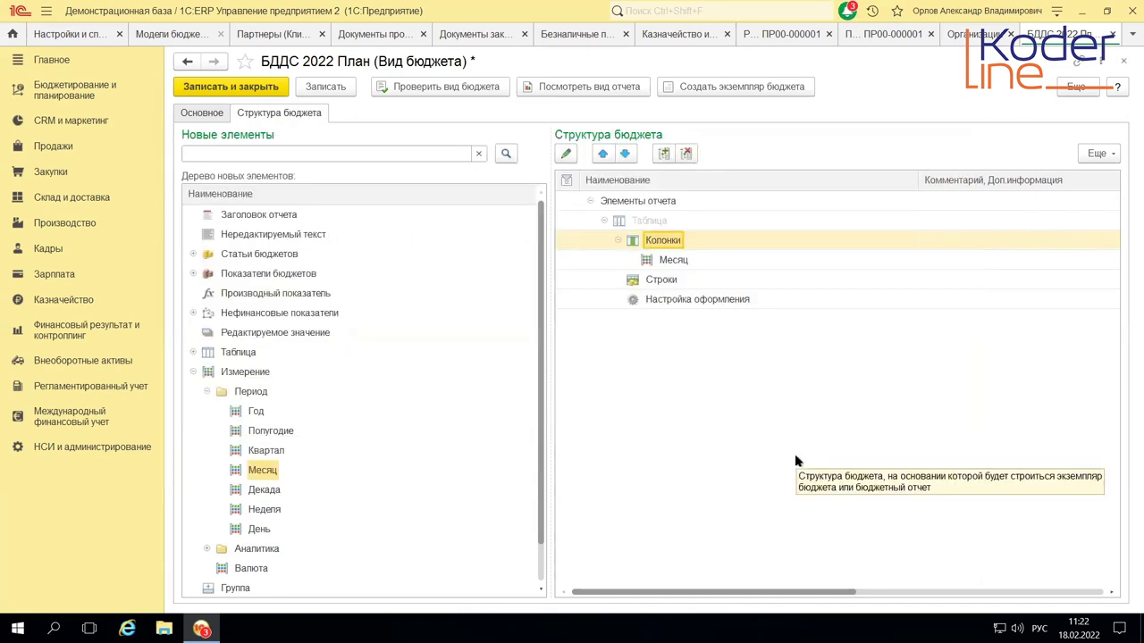
- Add the article Оплата сырья, товаров, работ, услуг from Основная модель, Движения денежных средств, to the table's rows
{"action": "left_click", "coordinate": [650, 282]}
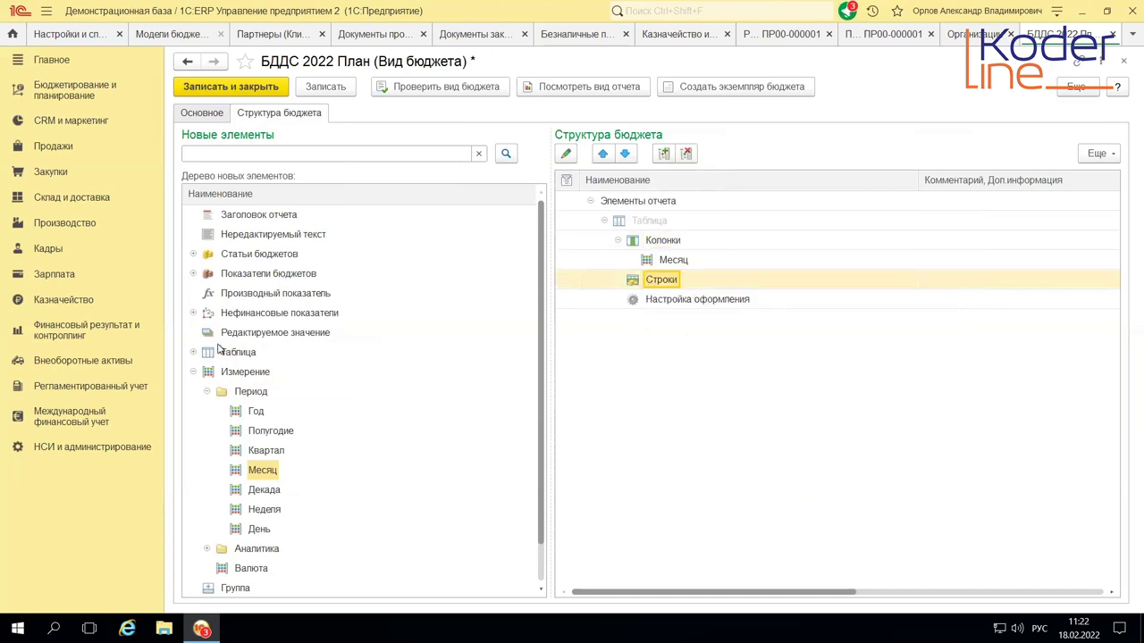
{"action": "left_click", "coordinate": [224, 255]}
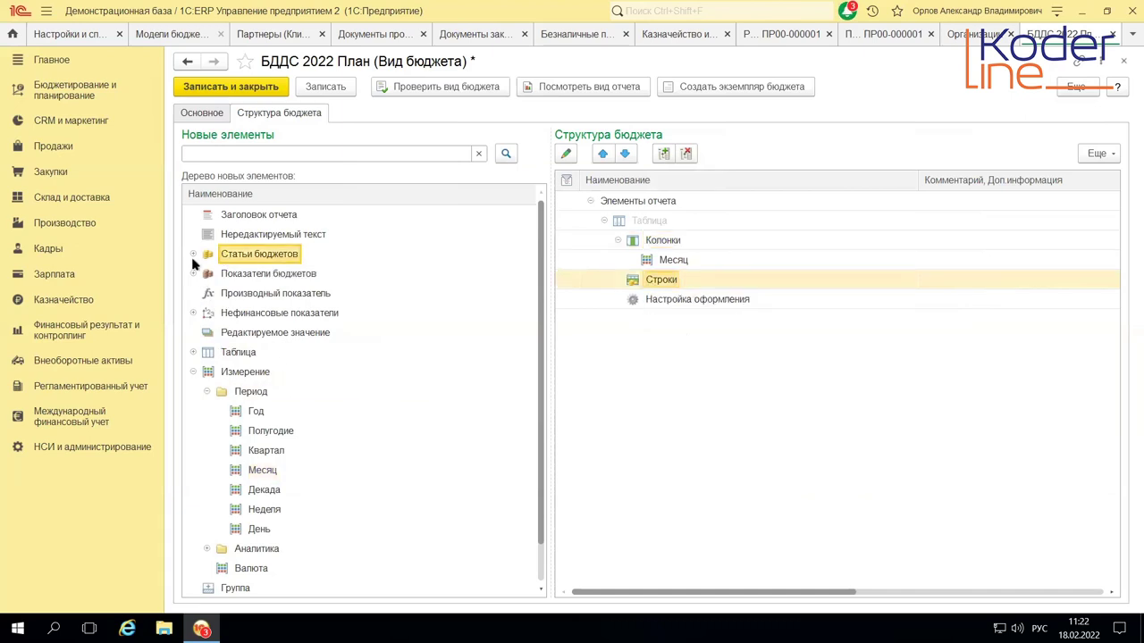
{"action": "left_click", "coordinate": [193, 255]}
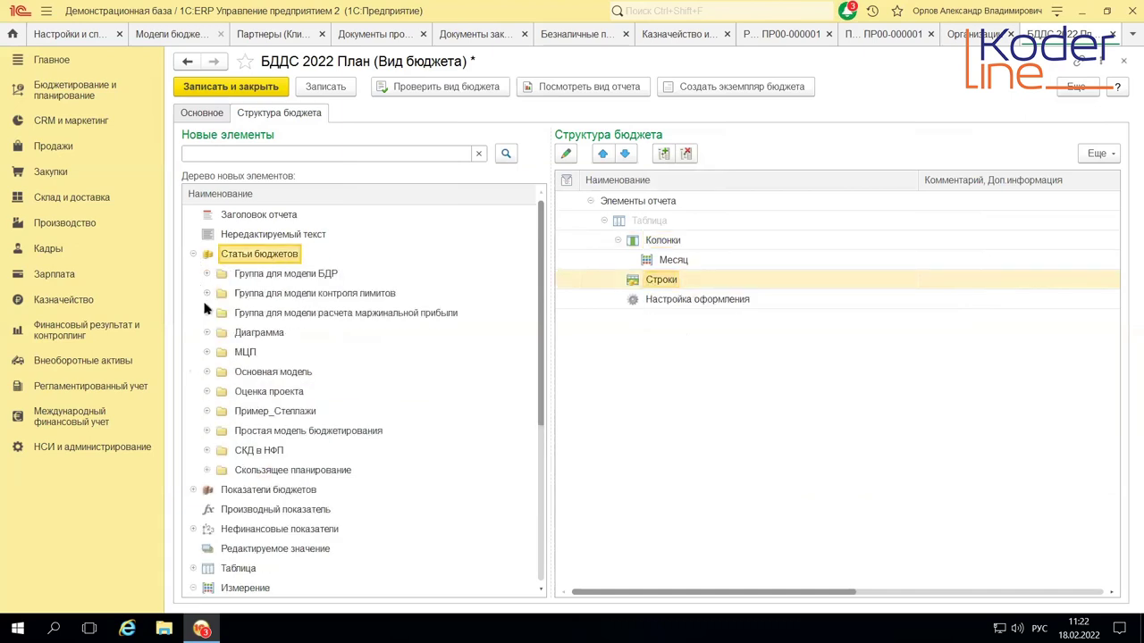
{"action": "left_click", "coordinate": [206, 373]}
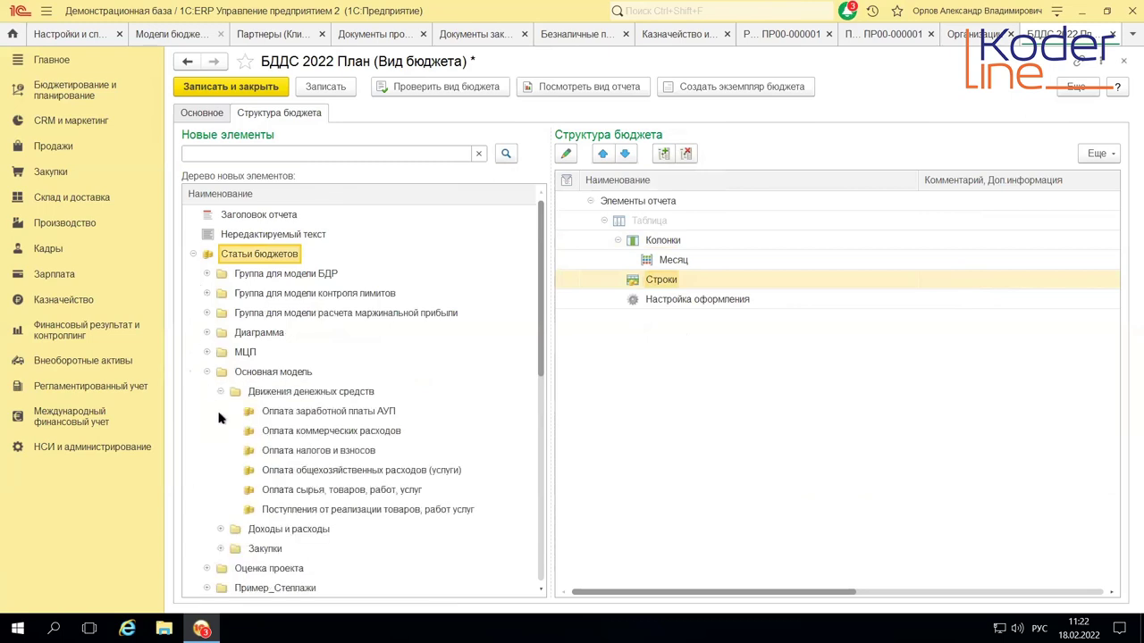
{"action": "left_click", "coordinate": [268, 492]}
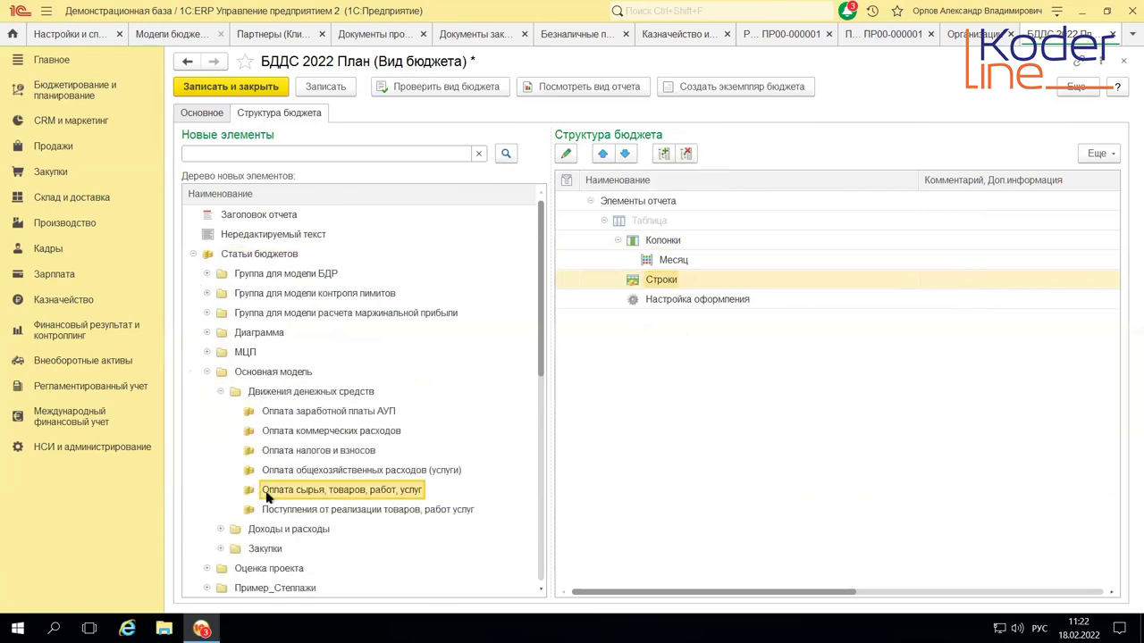
{"action": "left_click_drag", "start_coordinate": [273, 492], "coordinate": [653, 279]}
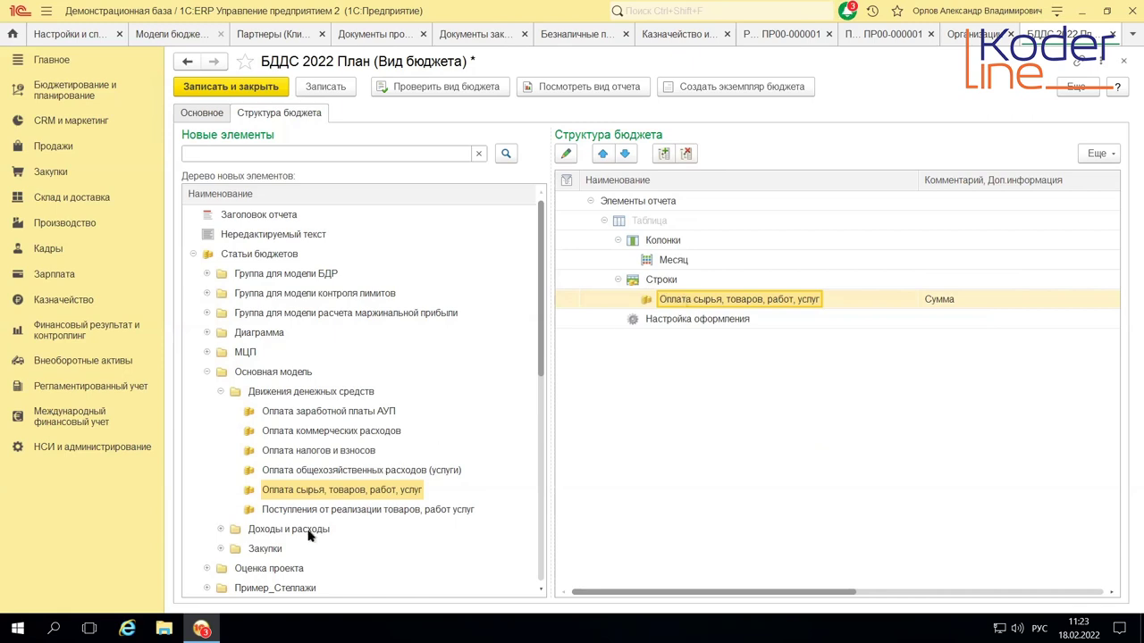
- Add the analytics dimension Статьи ДДС under the row article Оплата сырья, товаров, работ, услуг in the budget structure
{"action": "left_click", "coordinate": [206, 372]}
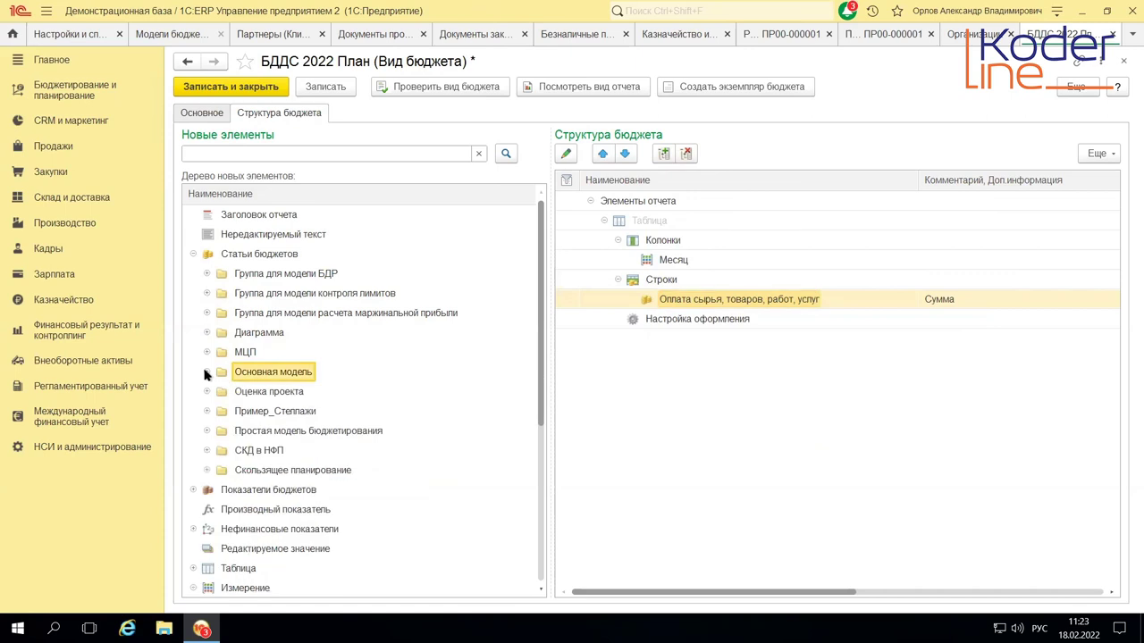
{"action": "scroll", "coordinate": [217, 537], "scroll_direction": "down", "scroll_amount": 5}
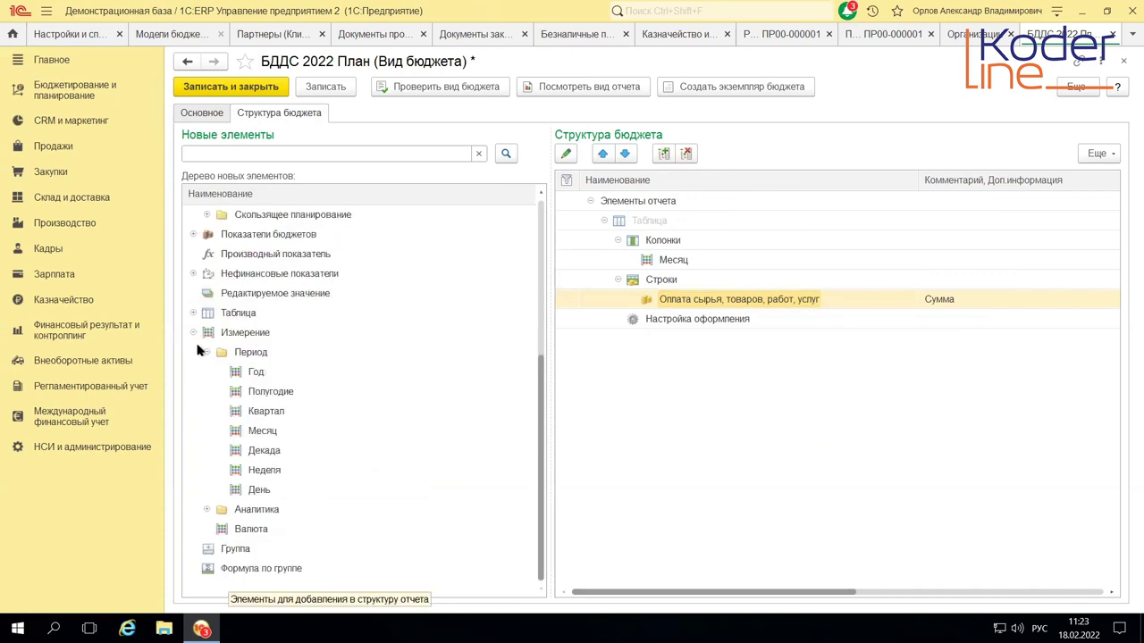
{"action": "left_click", "coordinate": [208, 511]}
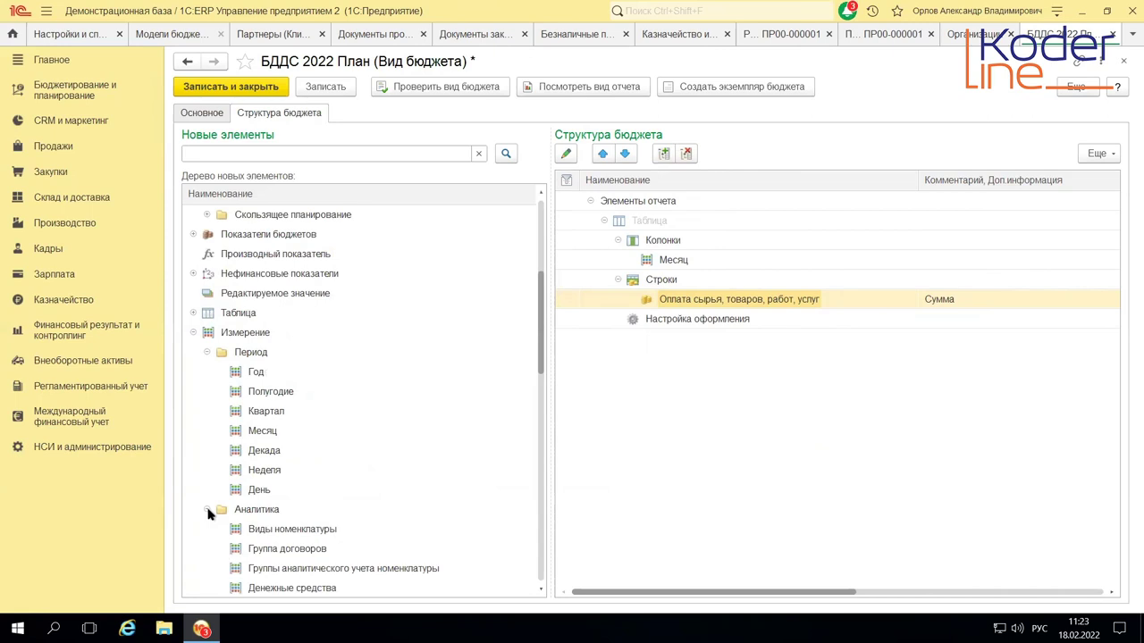
{"action": "scroll", "coordinate": [303, 447], "scroll_direction": "down", "scroll_amount": 10}
{"action": "scroll", "coordinate": [286, 484], "scroll_direction": "down", "scroll_amount": 3}
{"action": "left_click", "coordinate": [268, 432]}
{"action": "left_click_drag", "start_coordinate": [360, 416], "coordinate": [685, 304]}
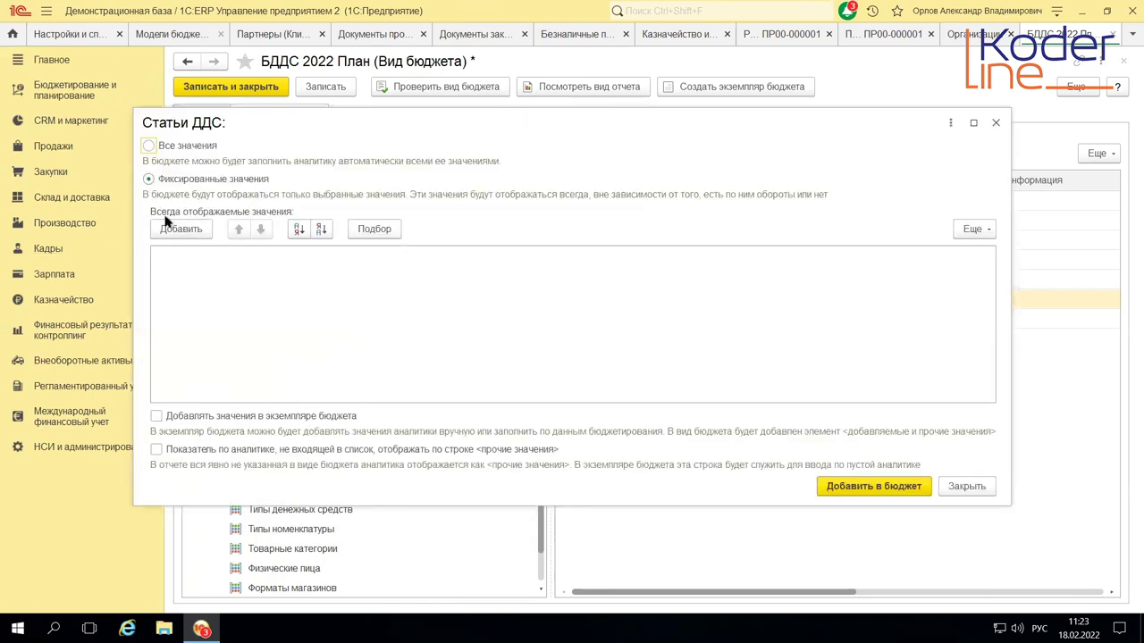
- Fix the Статьи ДДС analytics to the always-displayed value Оплата закупки товаров and add it to the budget
{"action": "left_click", "coordinate": [174, 230]}
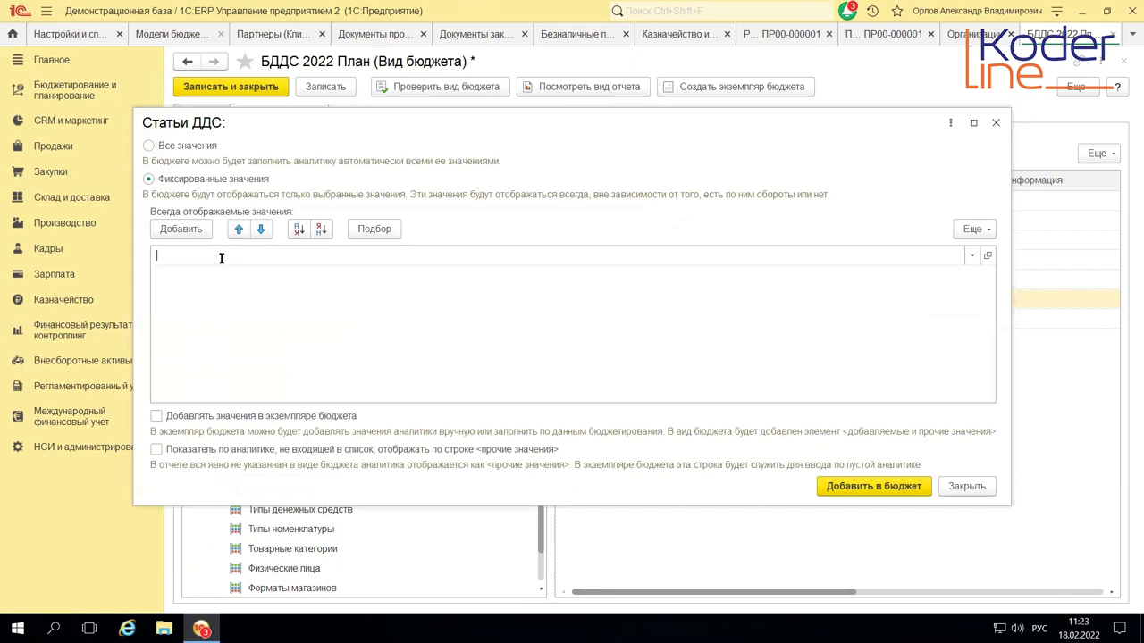
{"action": "type", "text": "Оплата"}
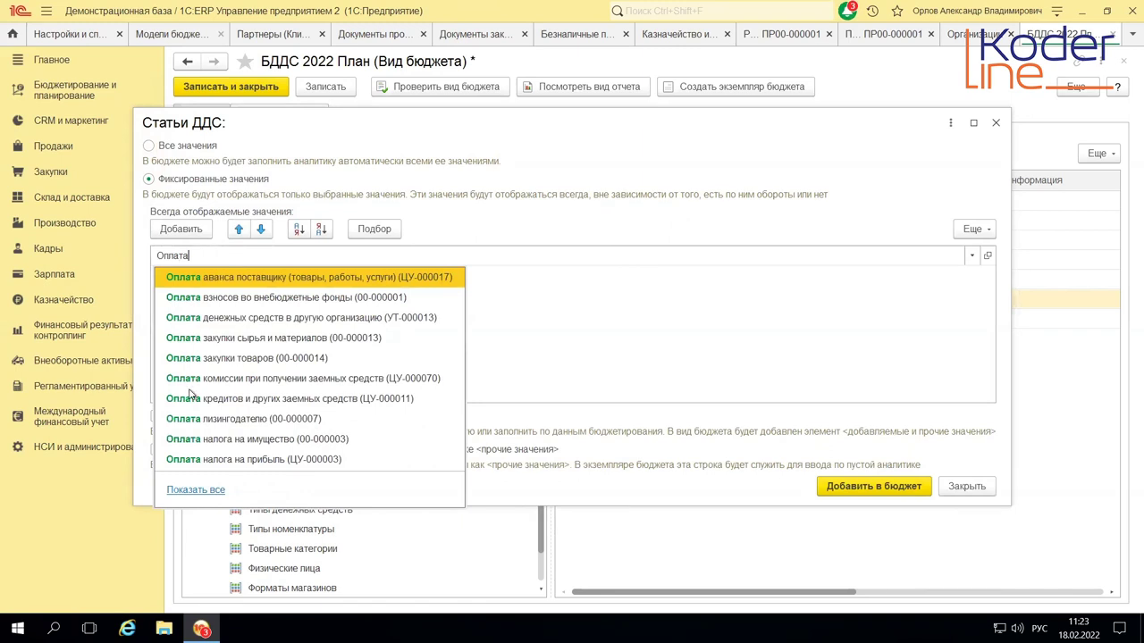
{"action": "left_click", "coordinate": [225, 358]}
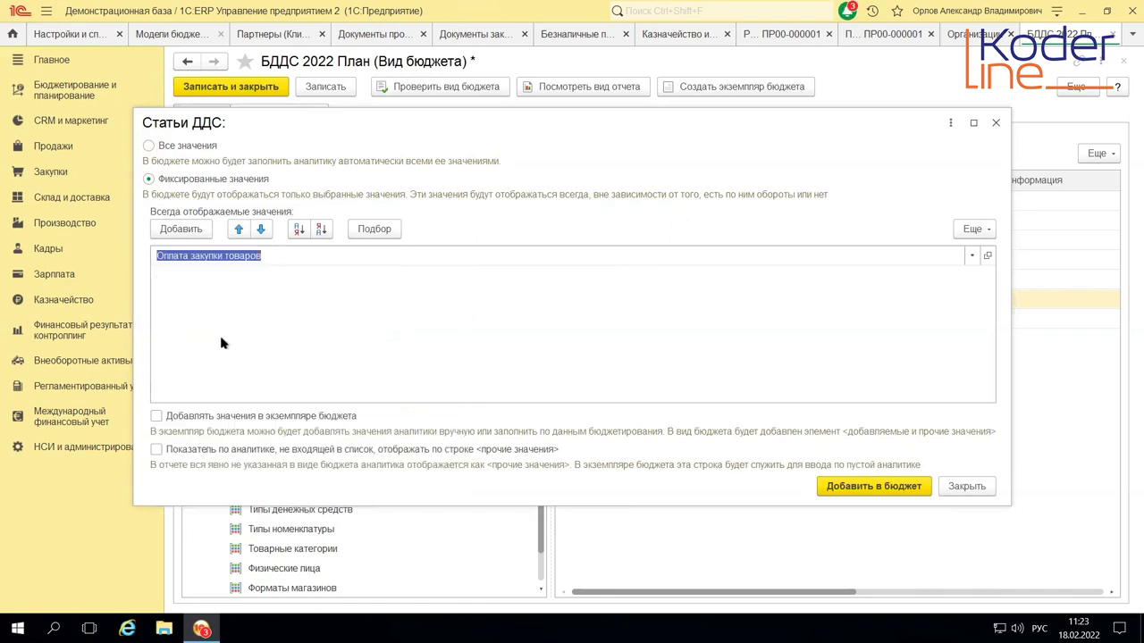
{"action": "left_click", "coordinate": [853, 489]}
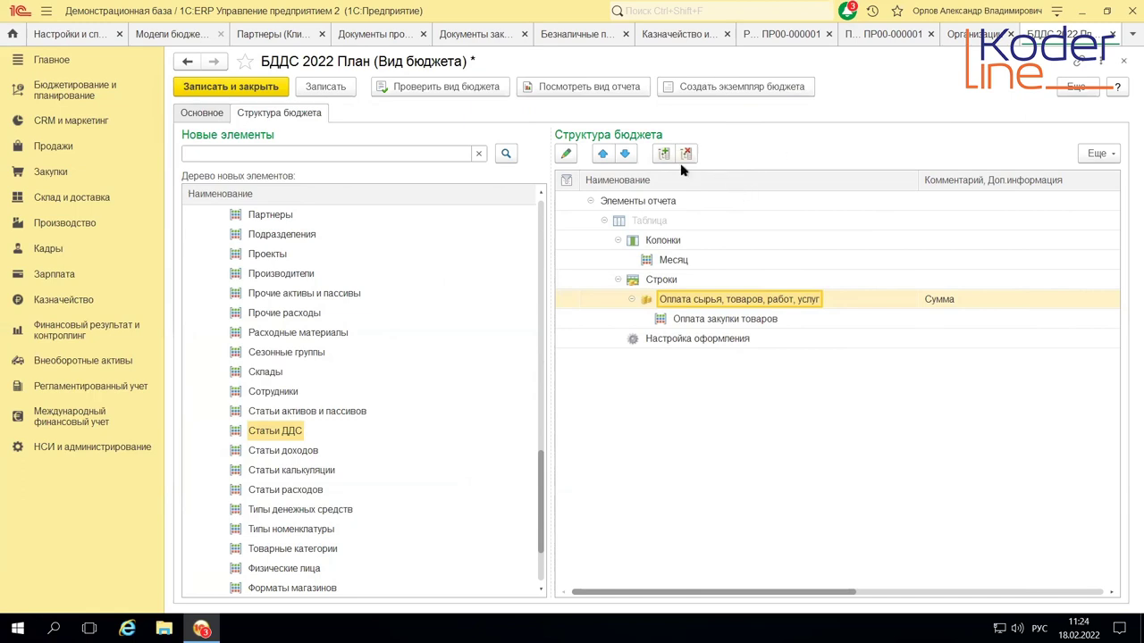
- Check the budget type БДДС 2022 План for errors, agreeing to save it
{"action": "left_click", "coordinate": [435, 92]}
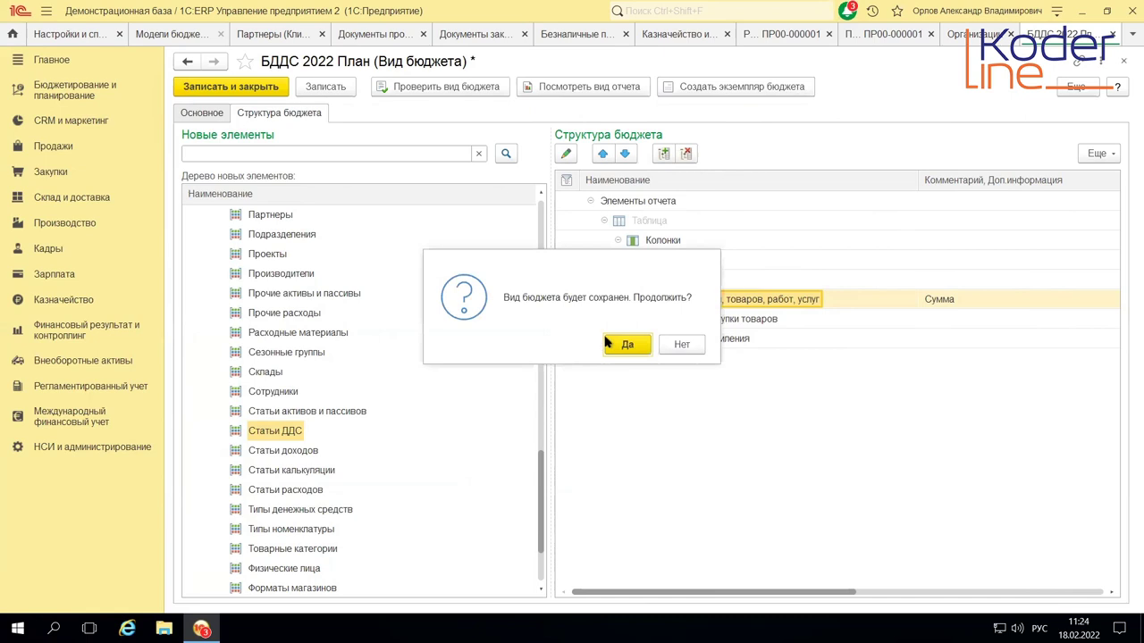
{"action": "left_click", "coordinate": [616, 341]}
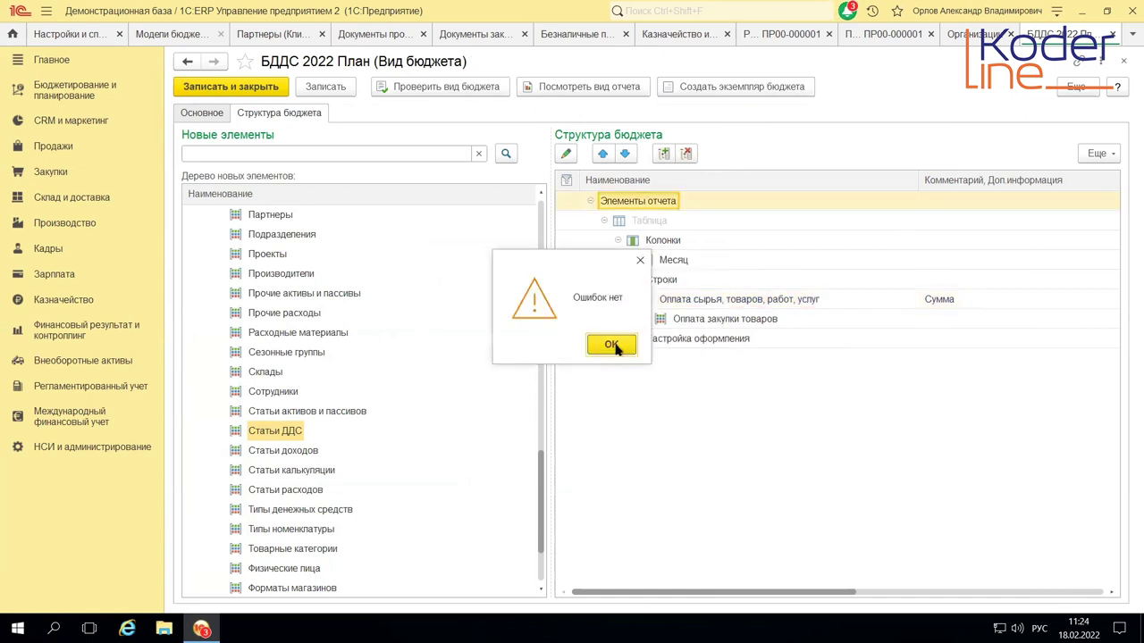
{"action": "left_click", "coordinate": [616, 345]}
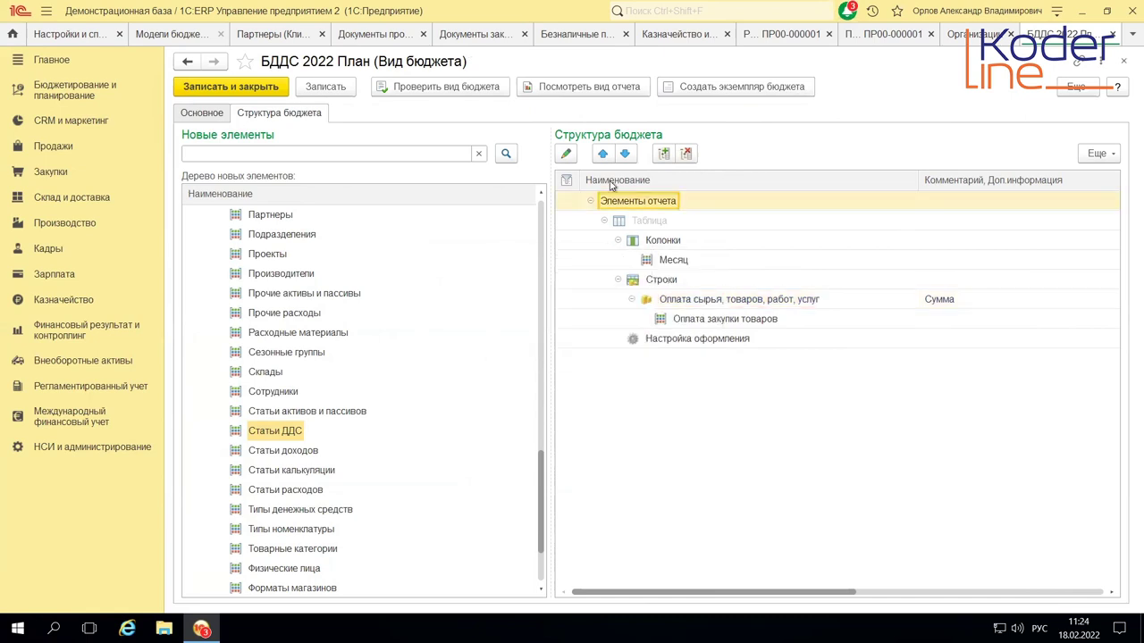
- Preview the budget type's report for the period 01.01.2022 to 31.12.2022 and hide its settings
{"action": "left_click", "coordinate": [596, 91]}
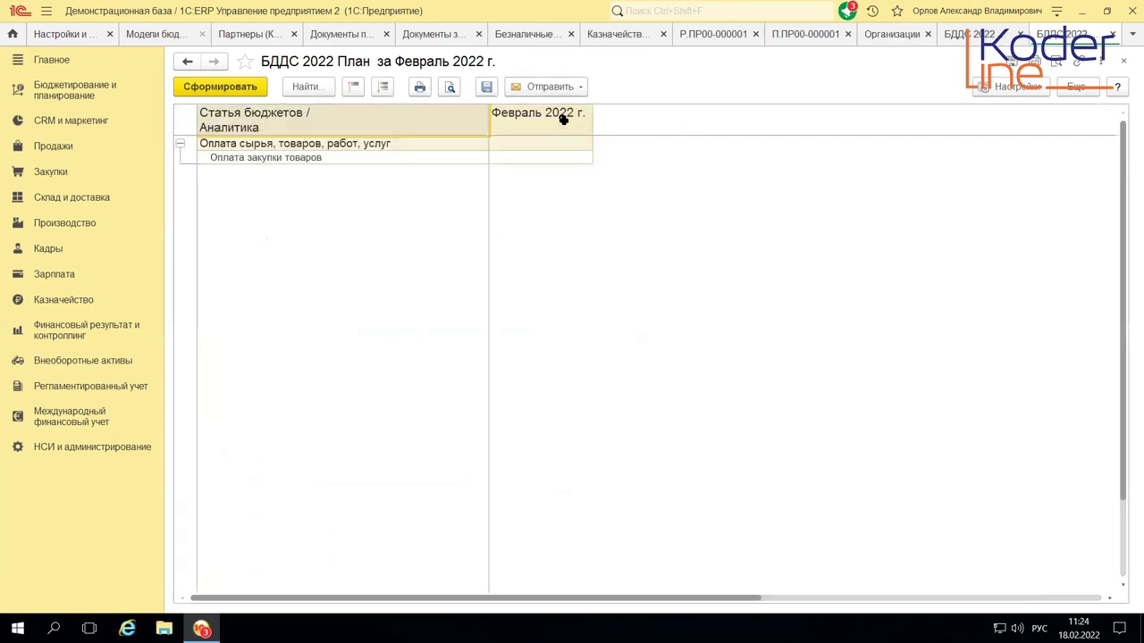
{"action": "left_click", "coordinate": [1011, 87]}
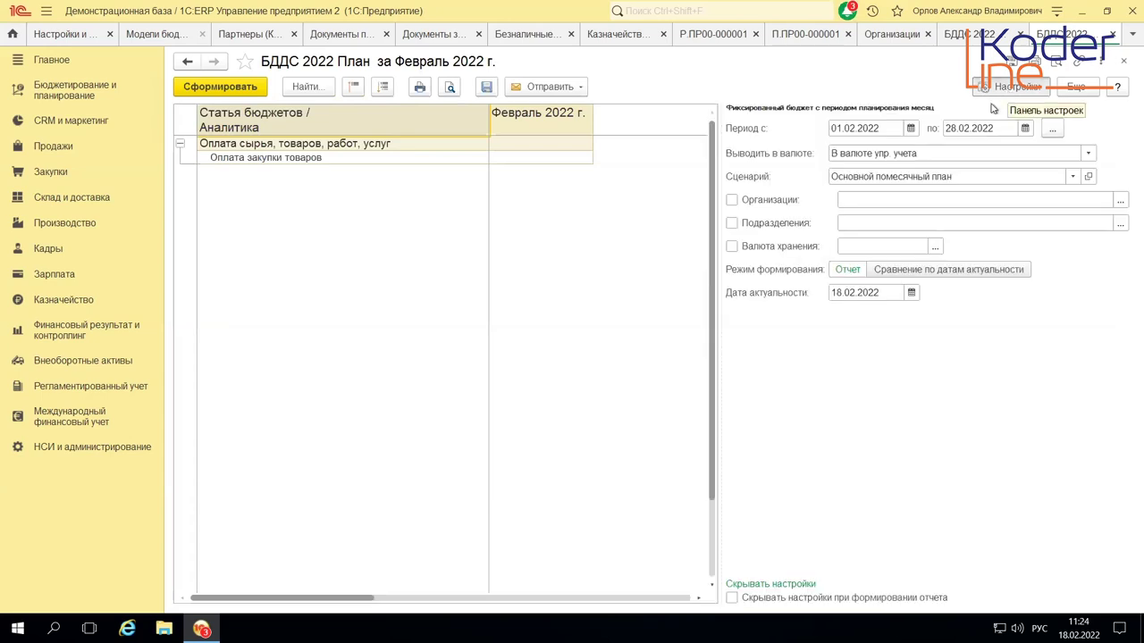
{"action": "left_click", "coordinate": [1052, 128]}
{"action": "left_click_drag", "start_coordinate": [535, 289], "coordinate": [597, 364]}
{"action": "left_click", "coordinate": [644, 438]}
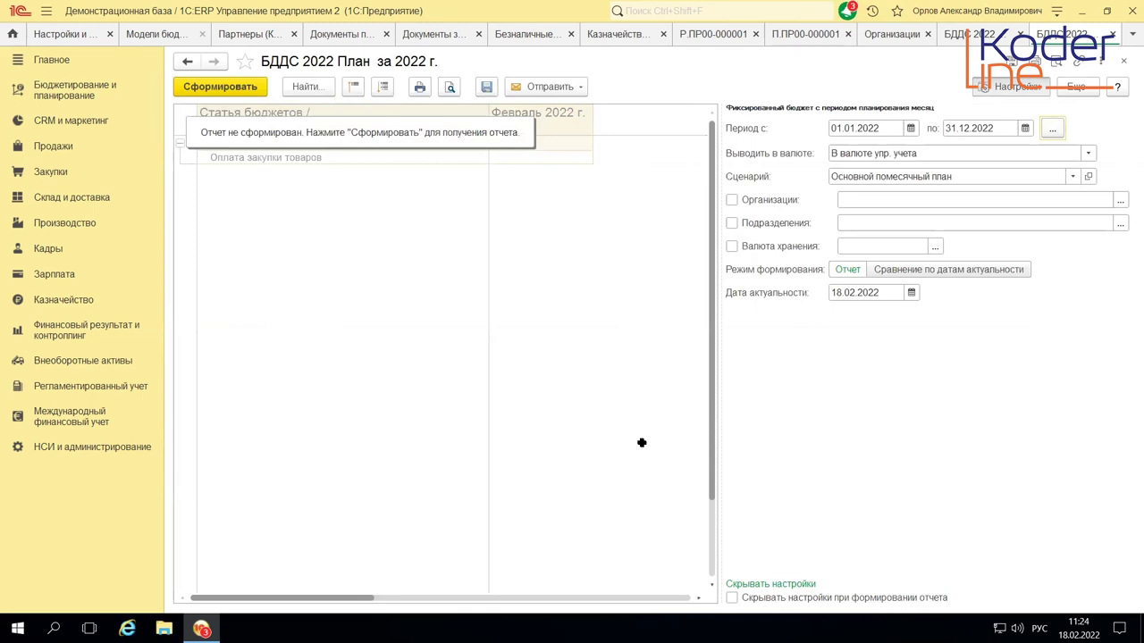
{"action": "left_click", "coordinate": [215, 87]}
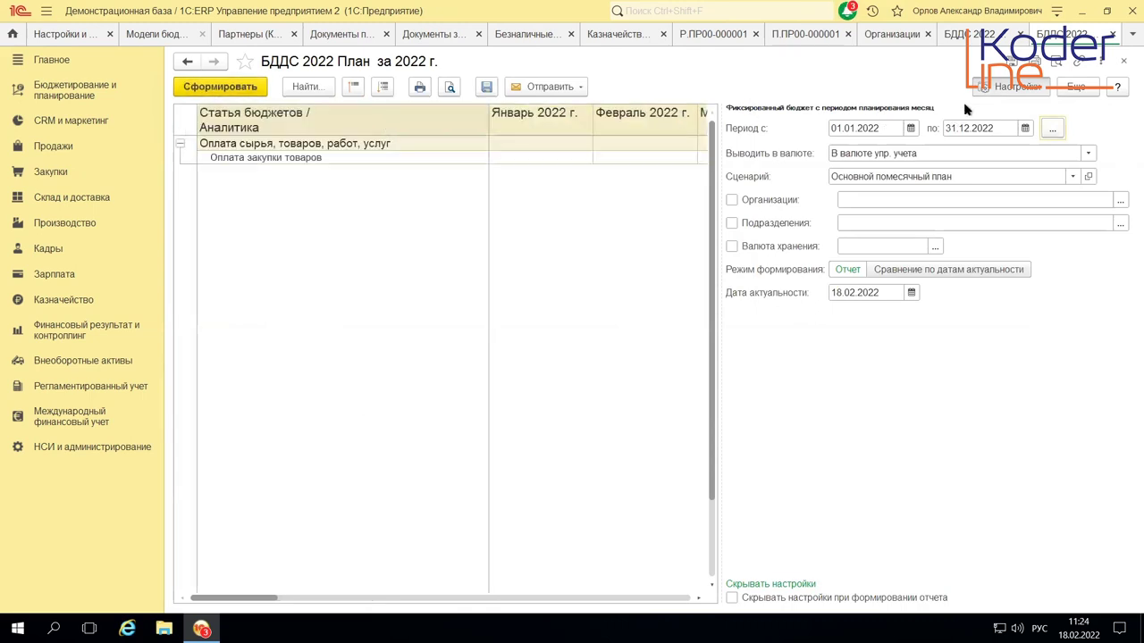
{"action": "left_click", "coordinate": [1025, 83]}
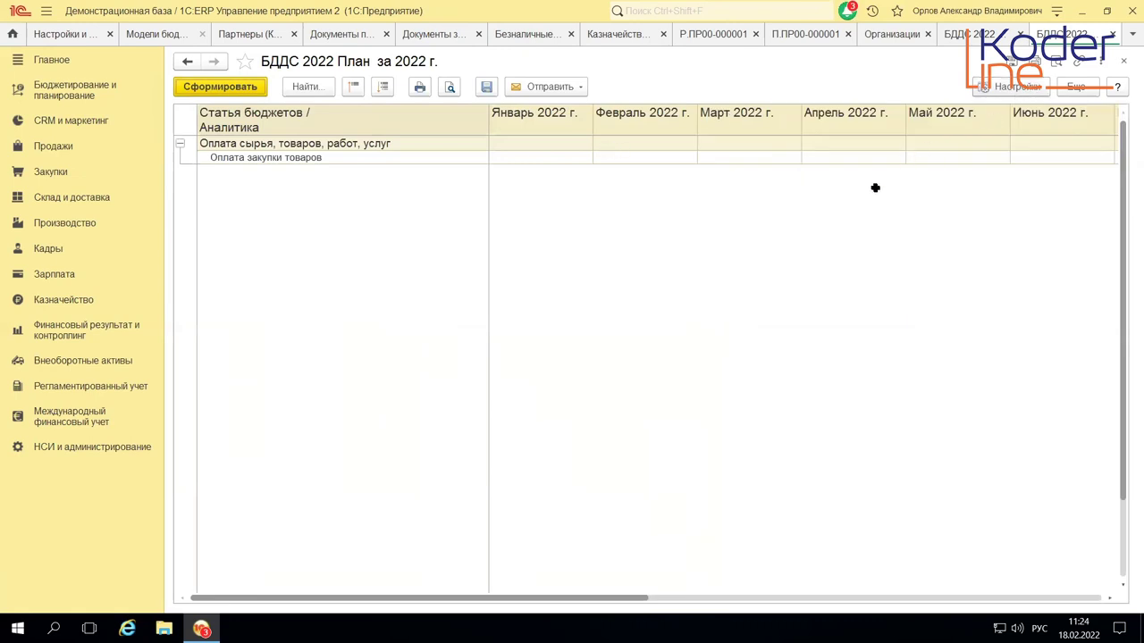
- Regenerate the preview report for the first quarter of 2022, review its monthly columns and close the report
{"action": "left_click", "coordinate": [1019, 85]}
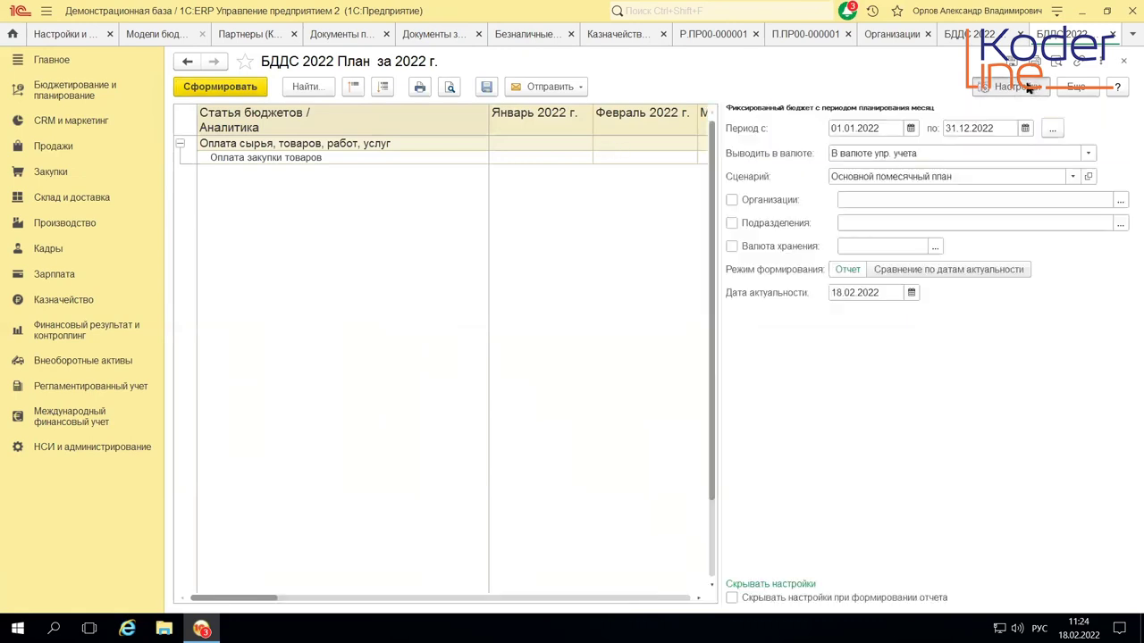
{"action": "left_click", "coordinate": [1052, 128]}
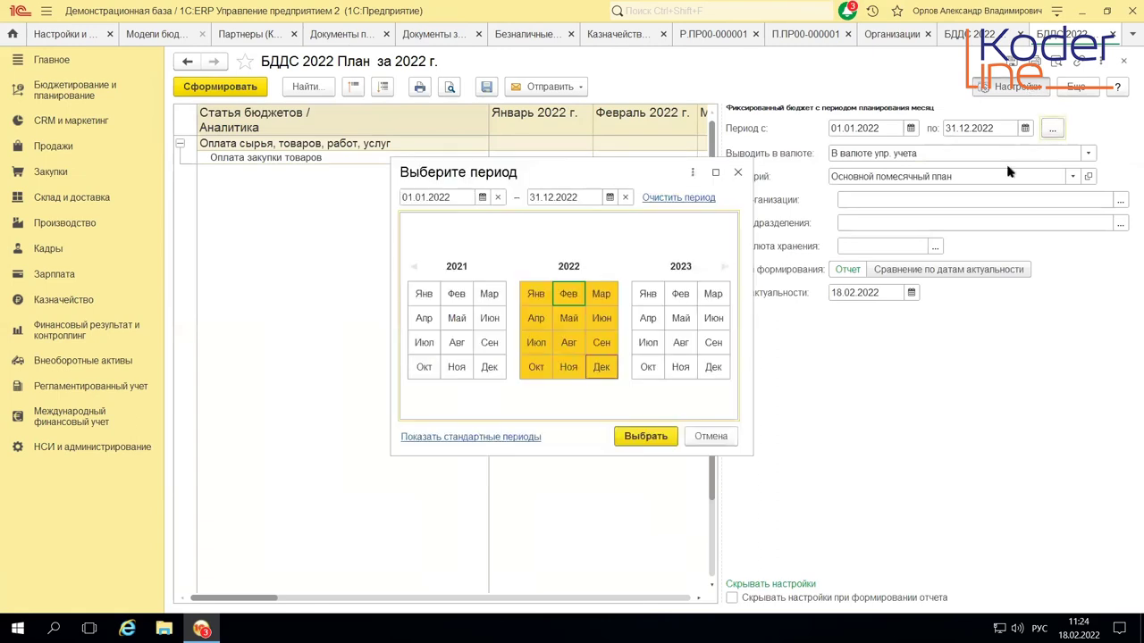
{"action": "left_click_drag", "start_coordinate": [535, 295], "coordinate": [600, 295]}
{"action": "left_click", "coordinate": [640, 440]}
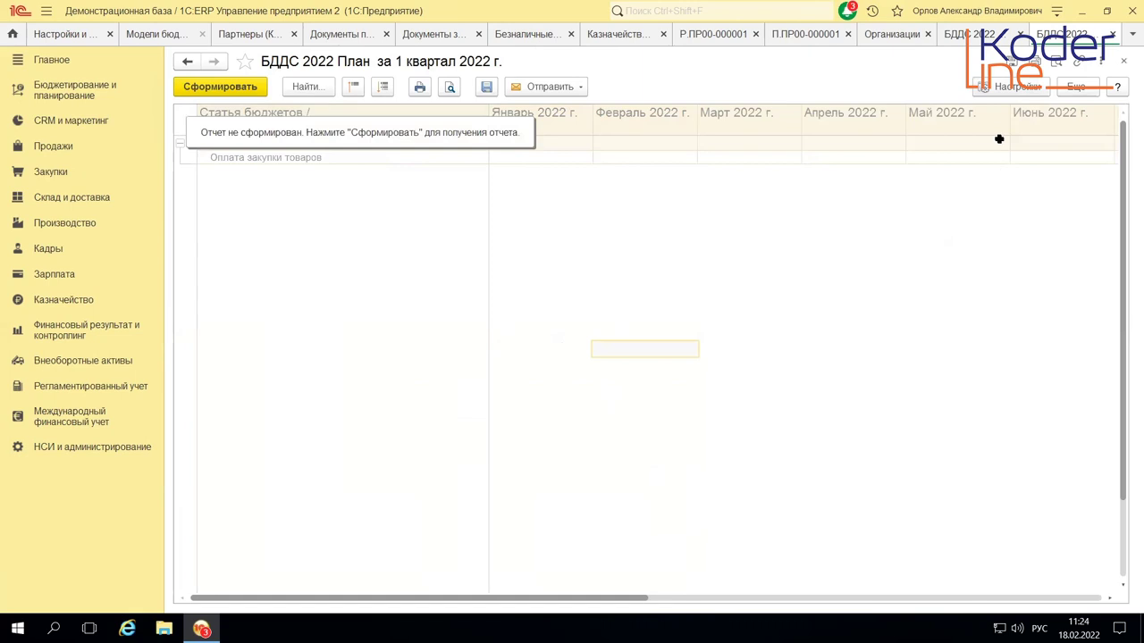
{"action": "left_click", "coordinate": [241, 90]}
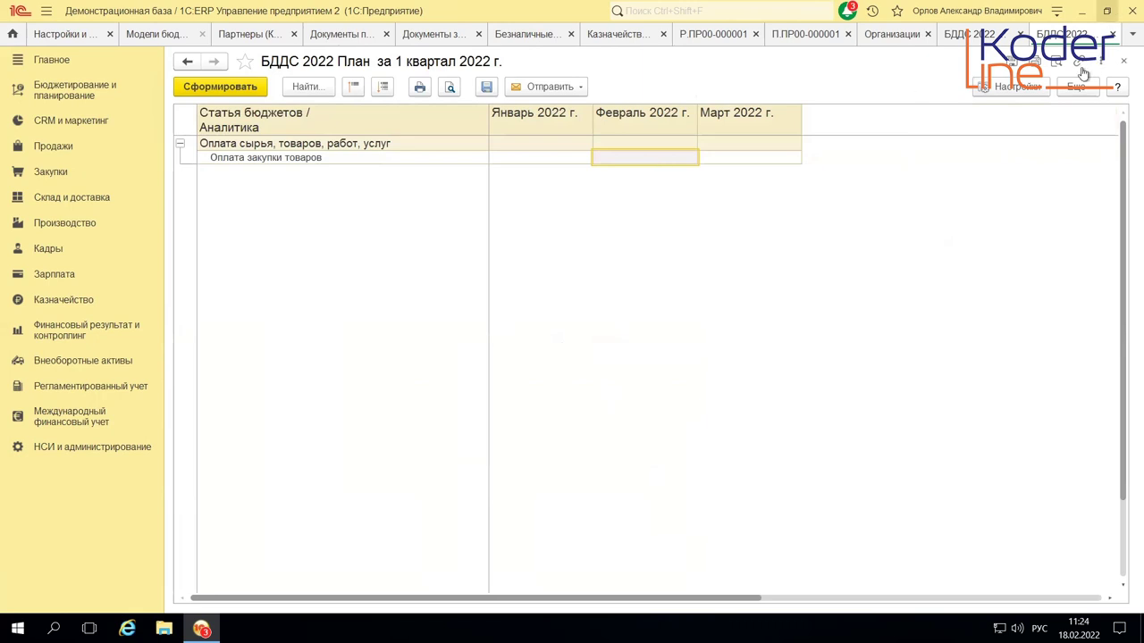
{"action": "mouse_move", "coordinate": [635, 4]}
{"action": "left_click", "coordinate": [1123, 61]}
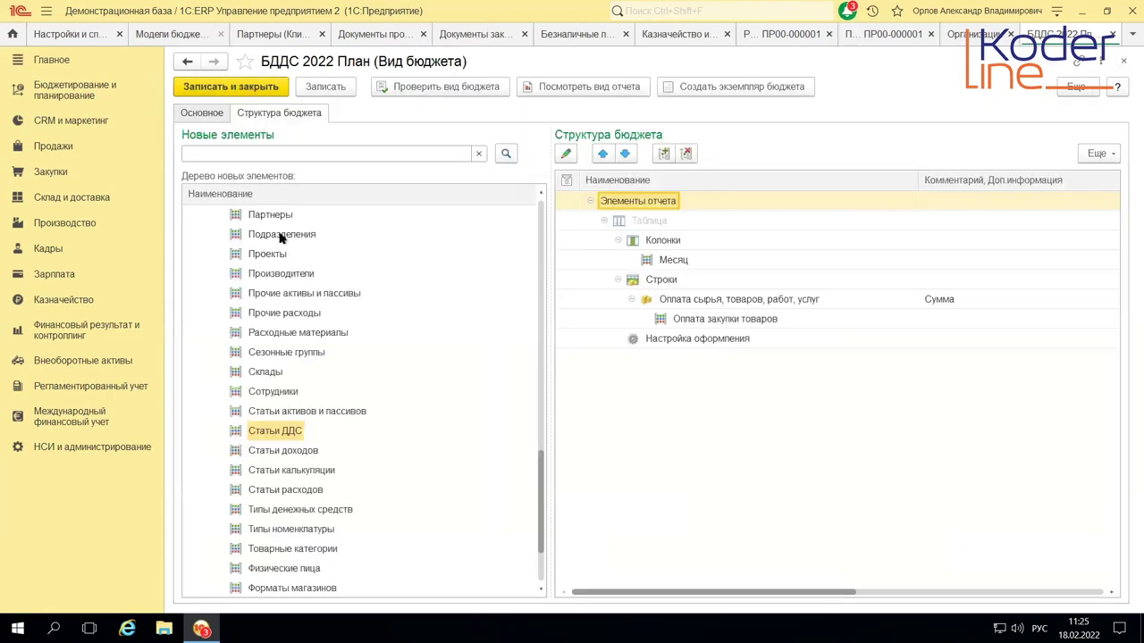
- Create a budget instance with scenario Основной помесячный план, organization Промресурс and department Торговое направление
{"action": "left_click", "coordinate": [708, 87]}
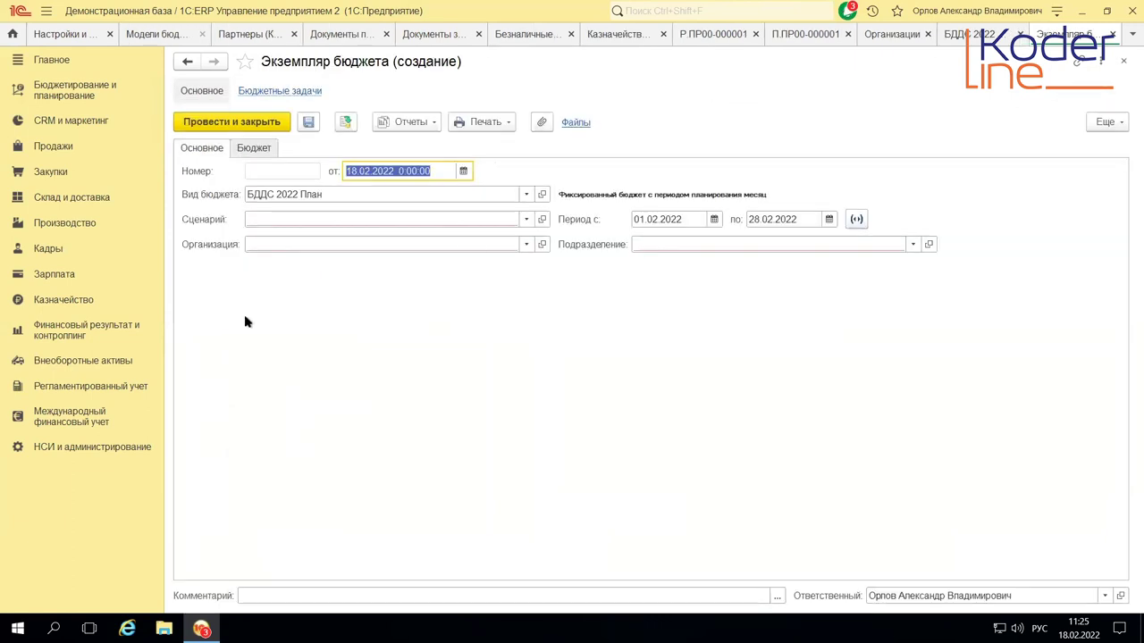
{"action": "left_click", "coordinate": [529, 220]}
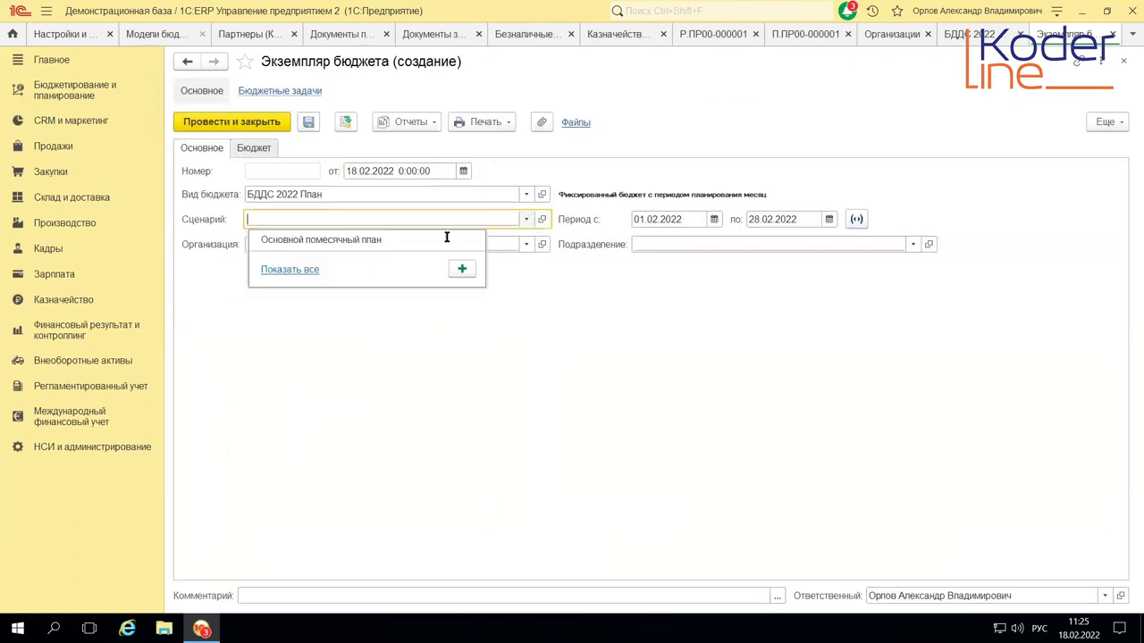
{"action": "left_click", "coordinate": [299, 241]}
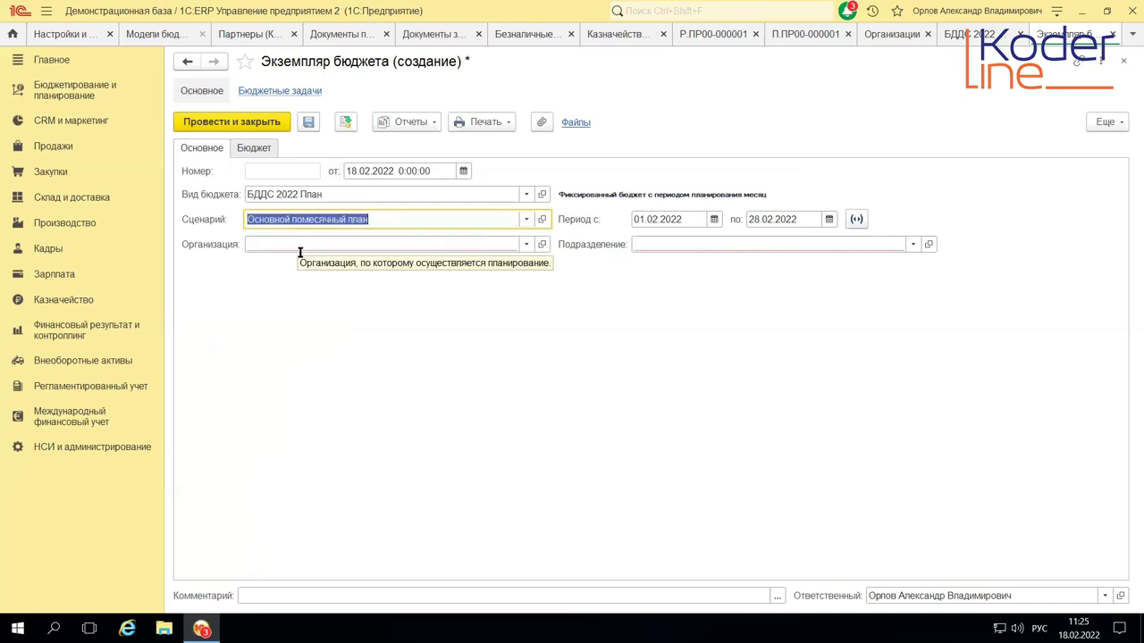
{"action": "left_click", "coordinate": [527, 244]}
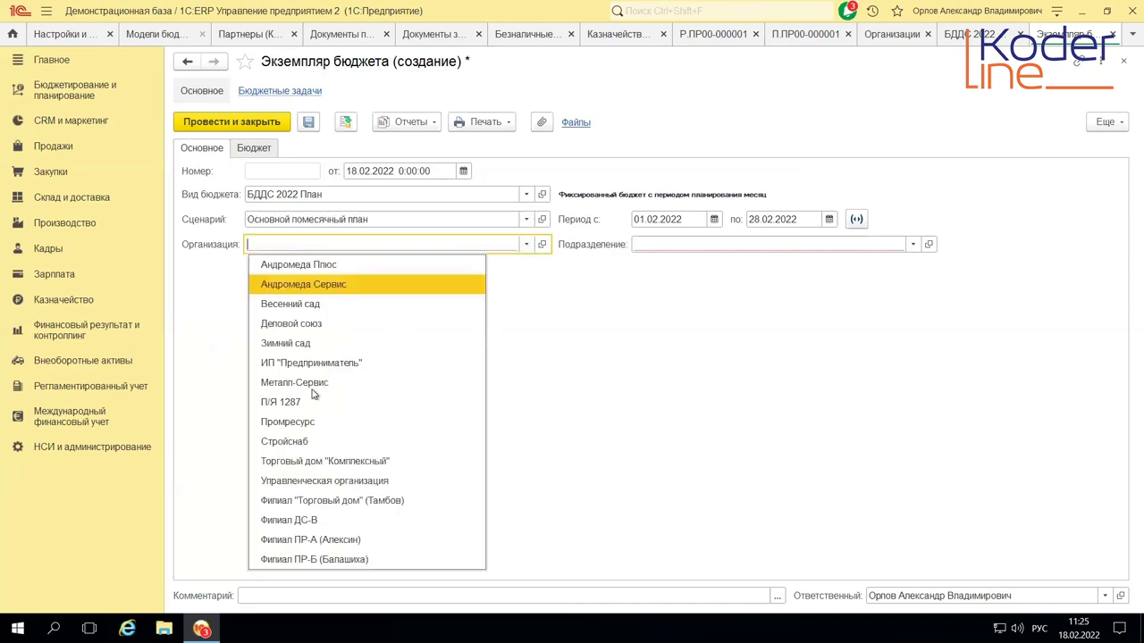
{"action": "left_click", "coordinate": [286, 422]}
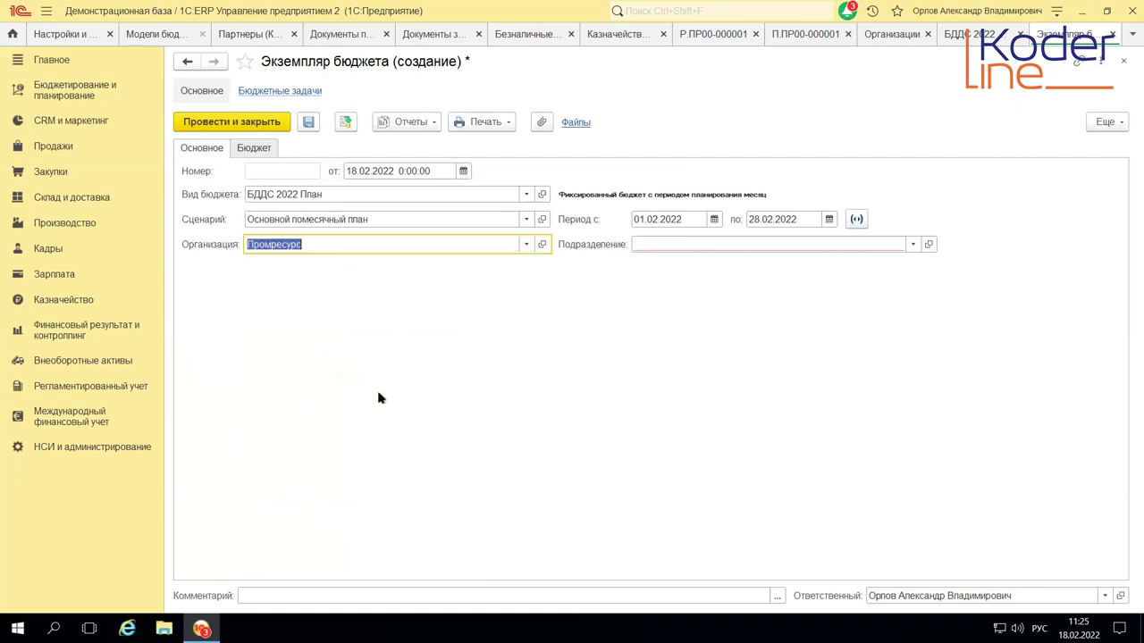
{"action": "left_click", "coordinate": [913, 245]}
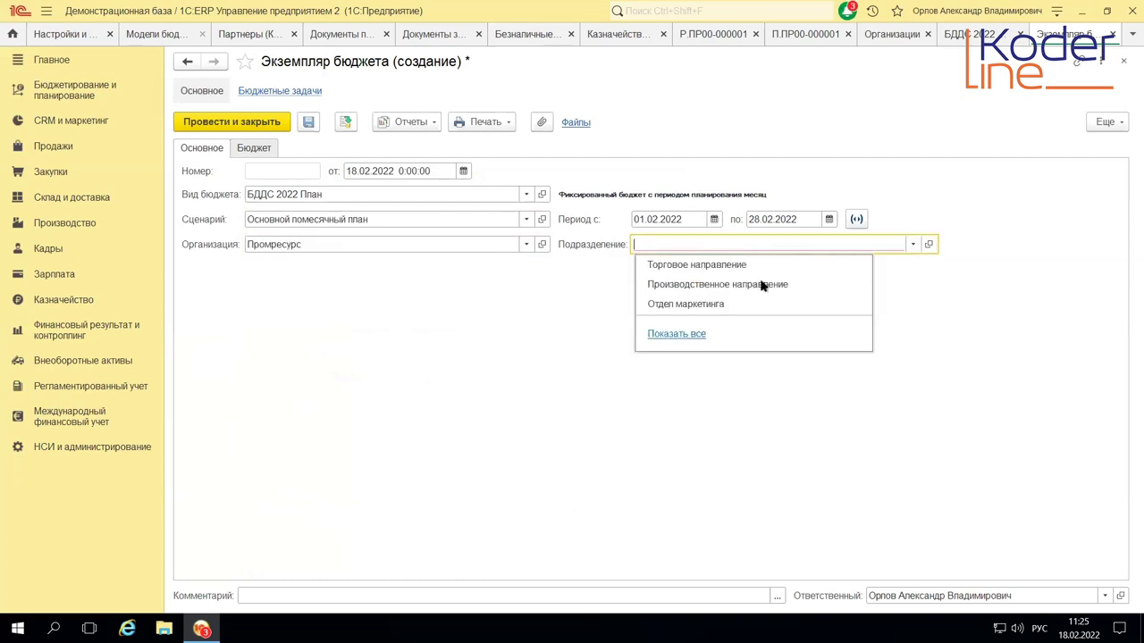
{"action": "left_click", "coordinate": [690, 265]}
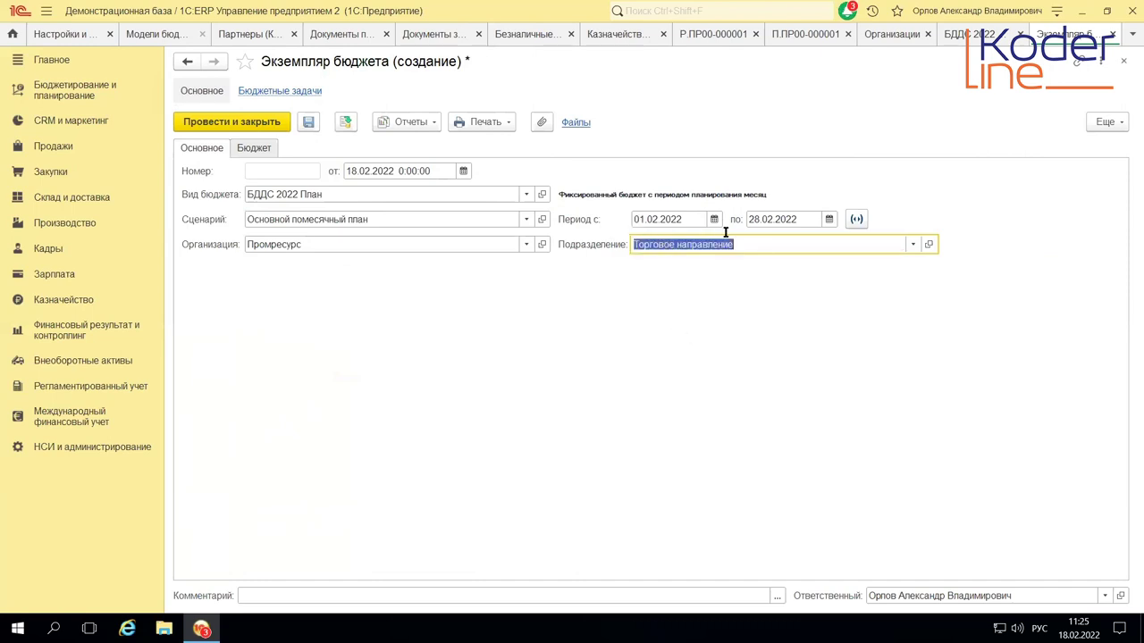
- Set the budget instance's period to 01.01.2022–31.03.2022 and save the document
{"action": "left_click", "coordinate": [857, 220]}
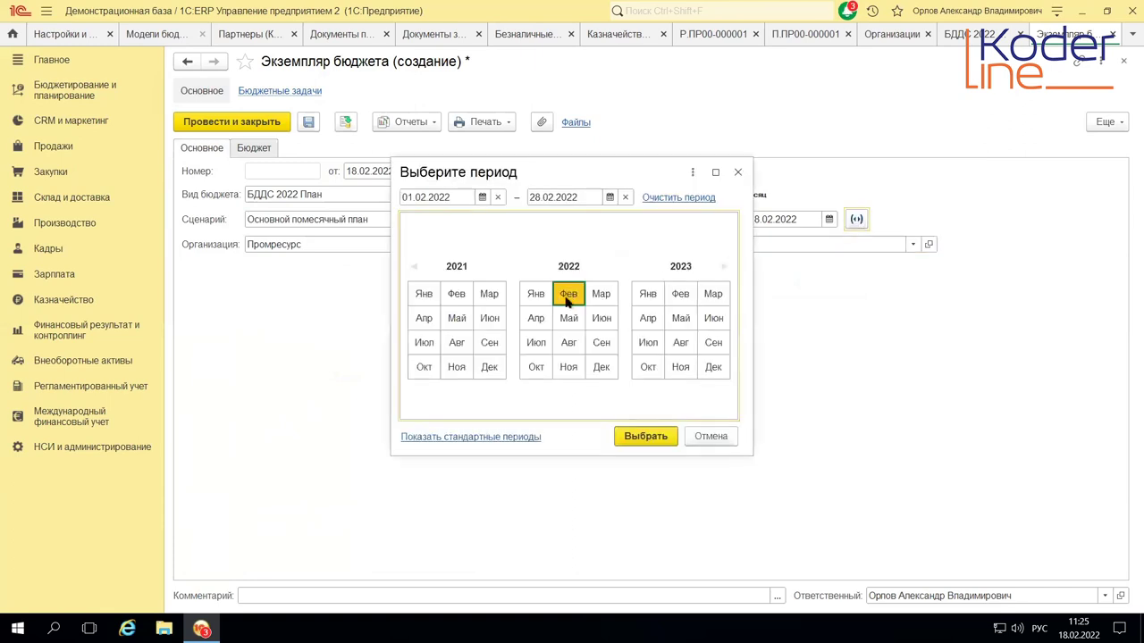
{"action": "left_click", "coordinate": [600, 293]}
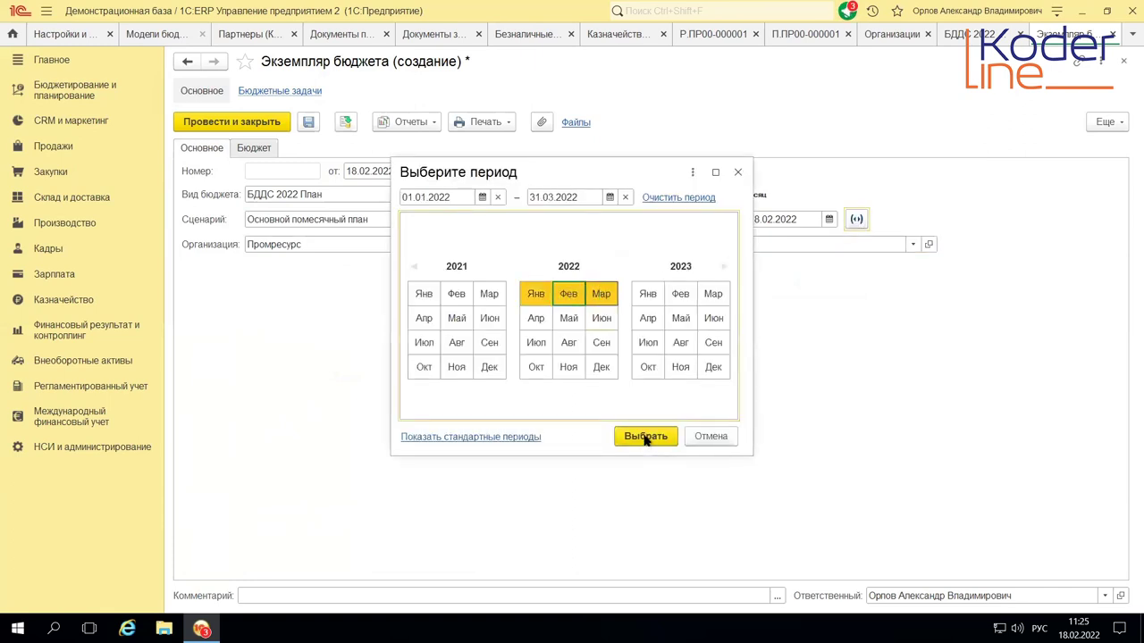
{"action": "left_click", "coordinate": [646, 438]}
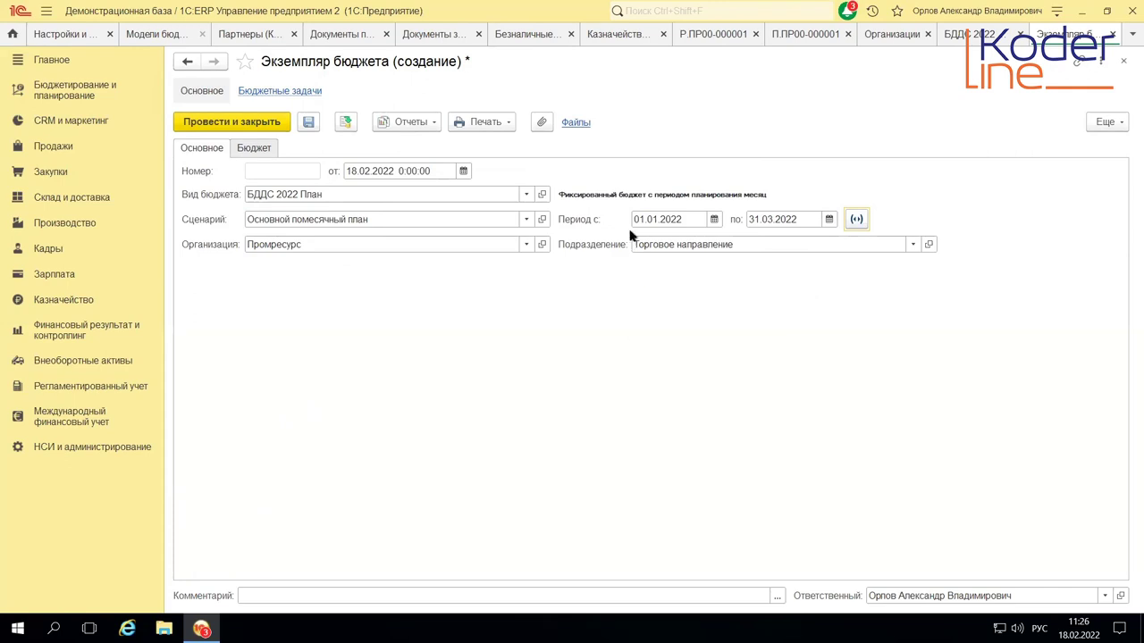
{"action": "left_click", "coordinate": [308, 123]}
- Fill the Оплата закупки товаров budget row with 5 000 for January, 10 000 for February and 12 000 for March, and save the document
{"action": "left_click", "coordinate": [252, 149]}
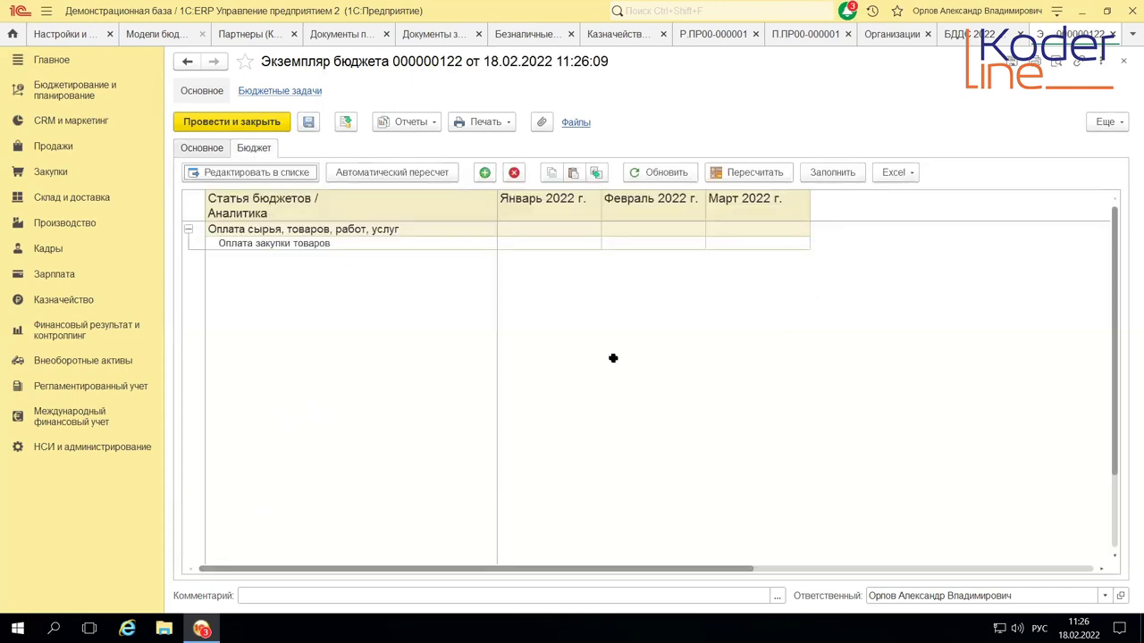
{"action": "left_click", "coordinate": [538, 244]}
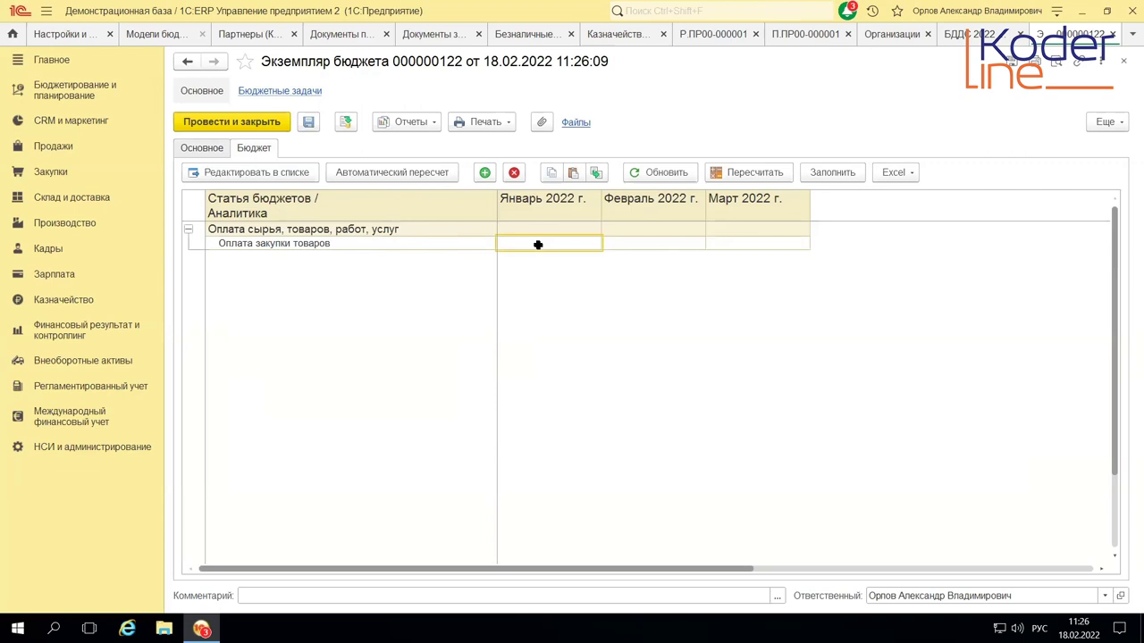
{"action": "type", "text": "5 000"}
{"action": "key", "text": "Tab"}
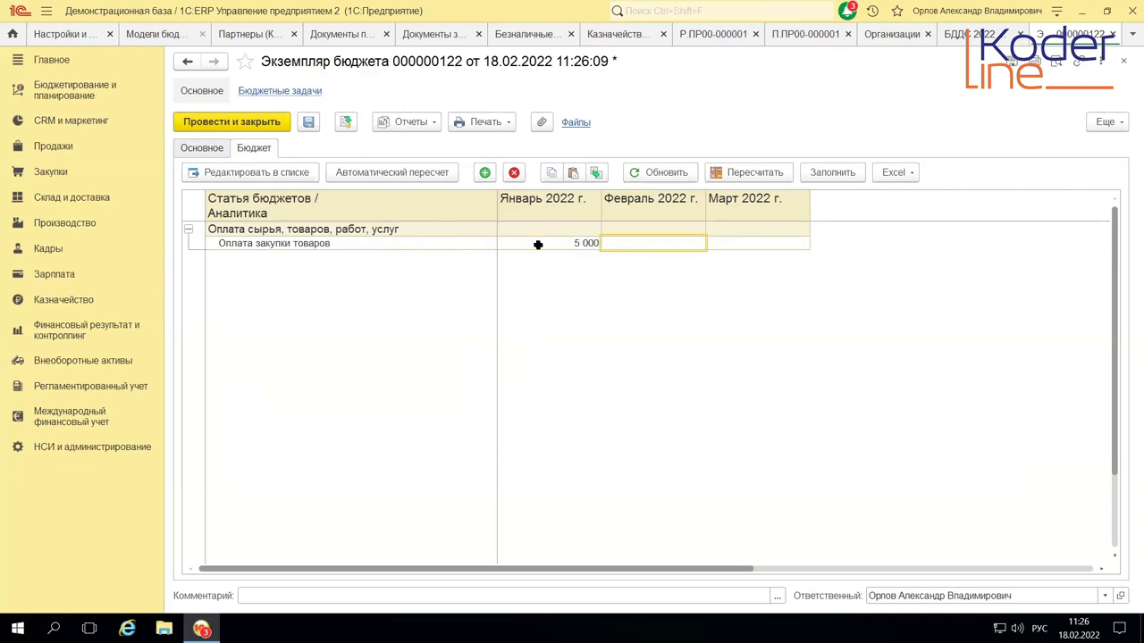
{"action": "type", "text": "10 000"}
{"action": "key", "text": "Tab"}
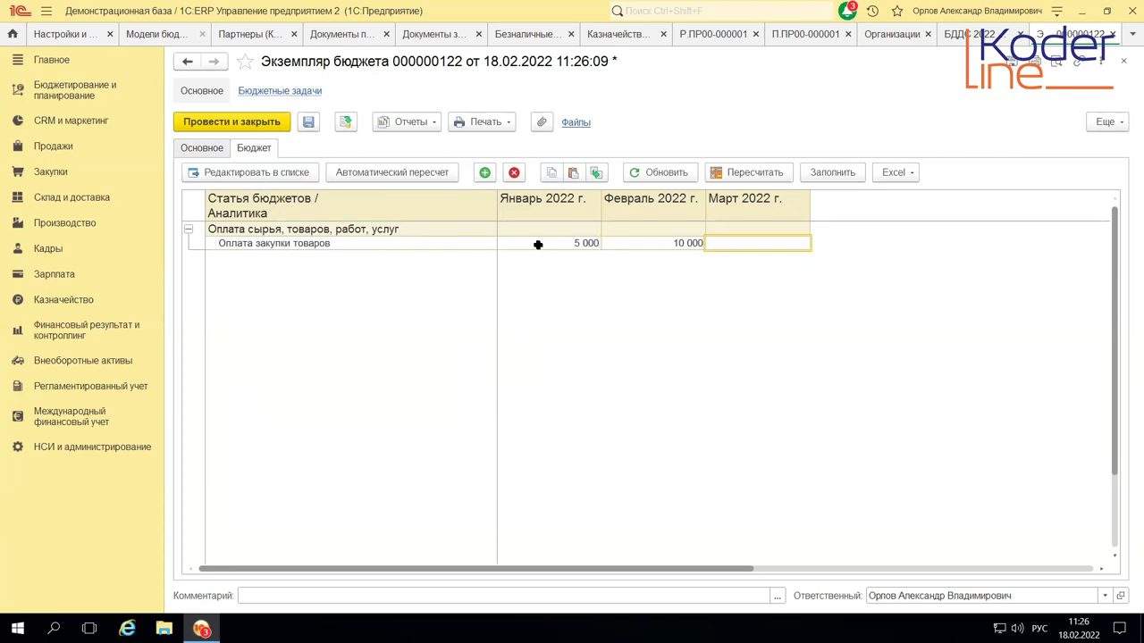
{"action": "type", "text": "12 000"}
{"action": "left_click", "coordinate": [763, 365]}
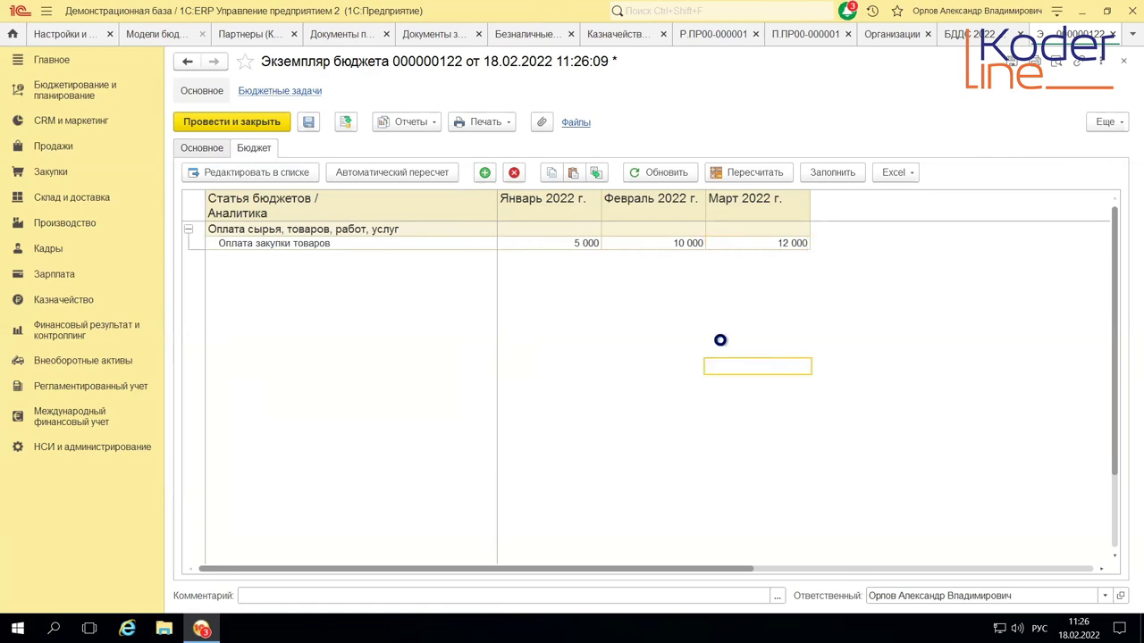
{"action": "left_click", "coordinate": [308, 126]}
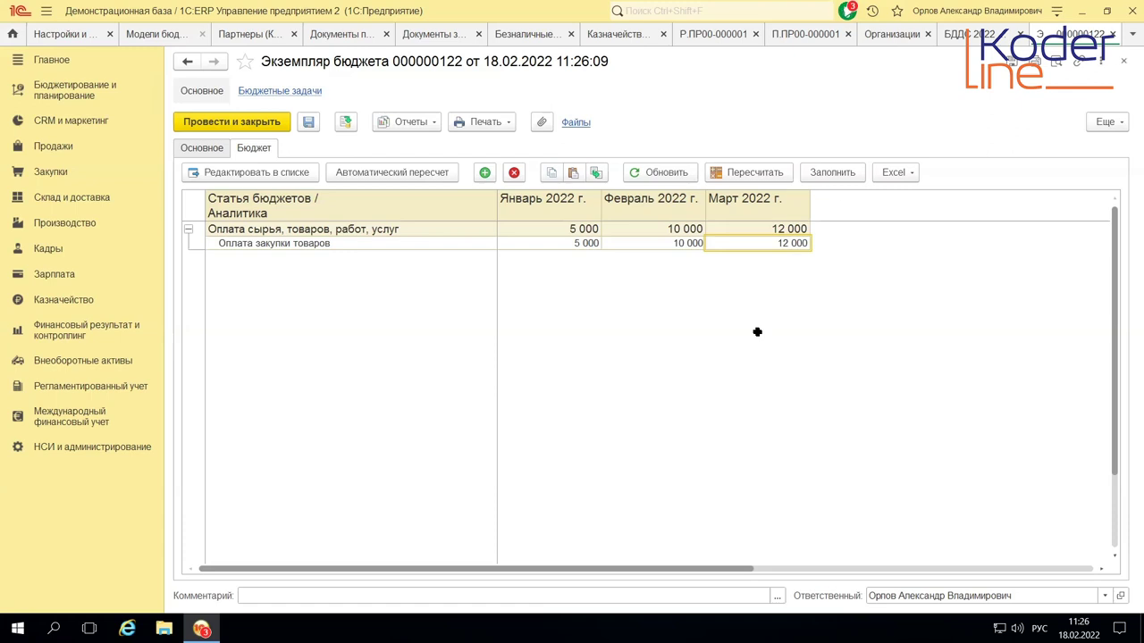
{"action": "left_click", "coordinate": [653, 473]}
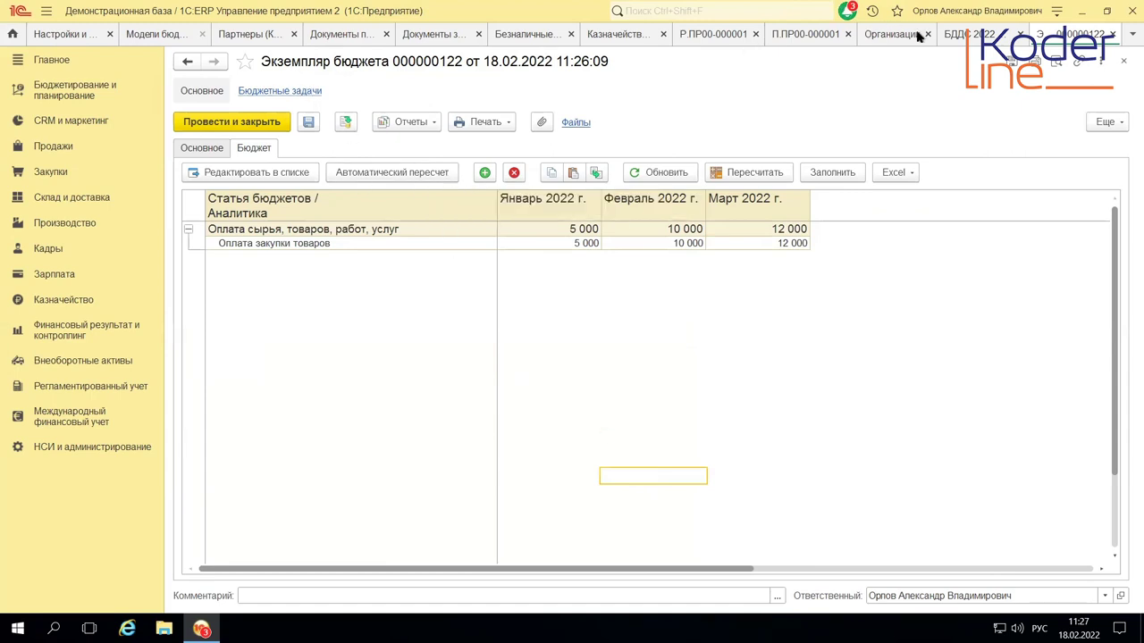
- Generate the budget instance's document movements report, examine all columns of the Обороты бюджетов register and close the report
{"action": "left_click", "coordinate": [403, 122]}
{"action": "left_click", "coordinate": [414, 145]}
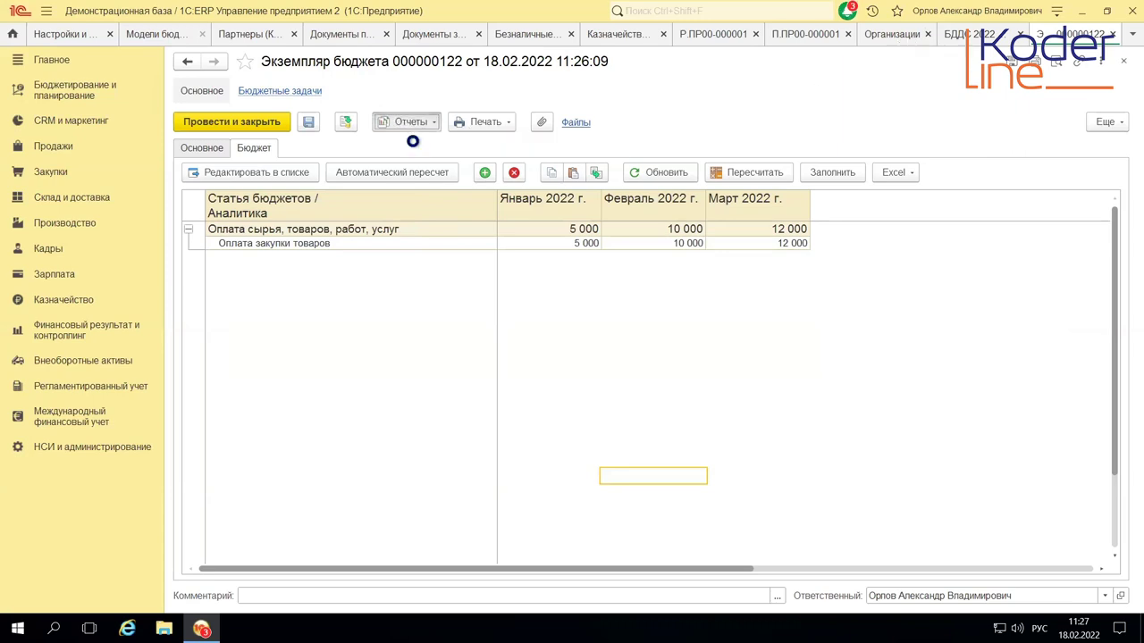
{"action": "left_click", "coordinate": [224, 119]}
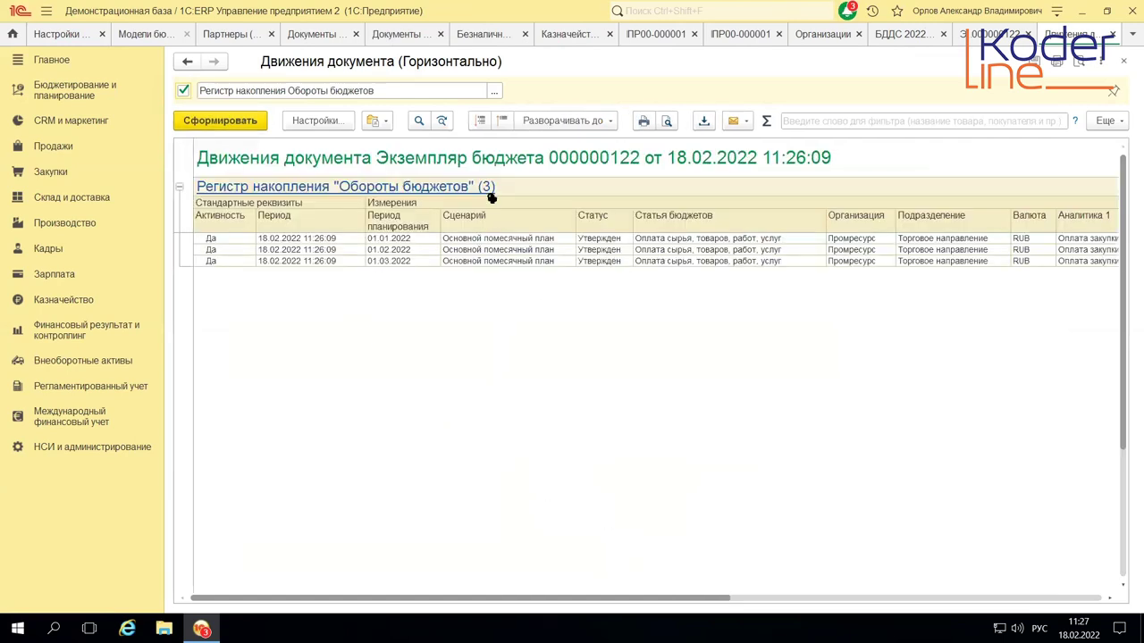
{"action": "left_click_drag", "start_coordinate": [575, 601], "coordinate": [1122, 613]}
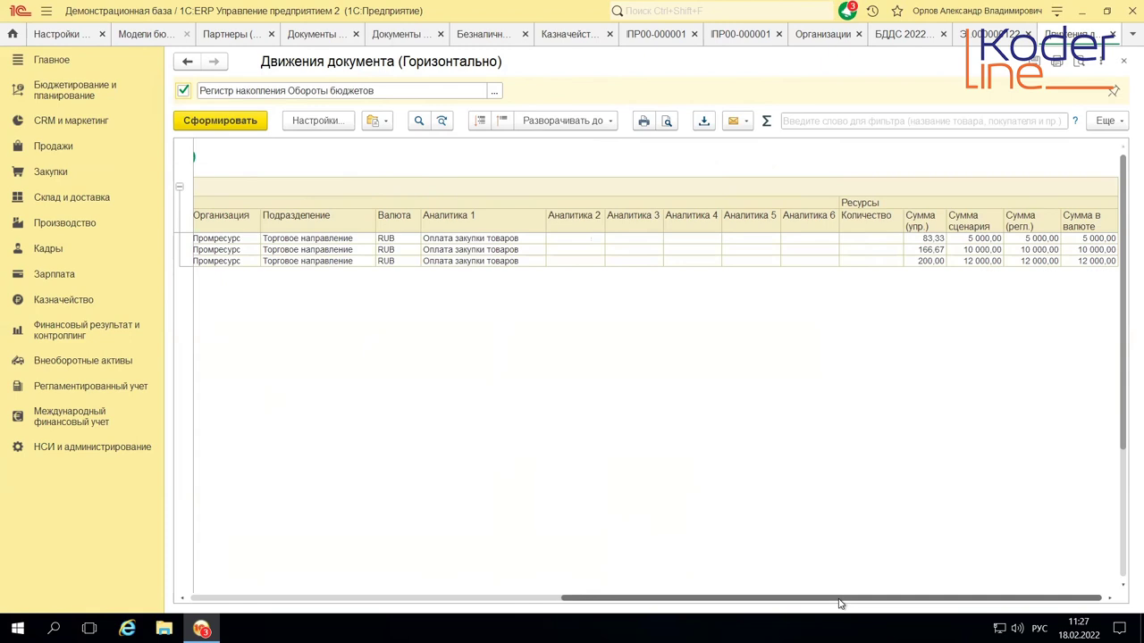
{"action": "left_click_drag", "start_coordinate": [831, 598], "coordinate": [459, 598]}
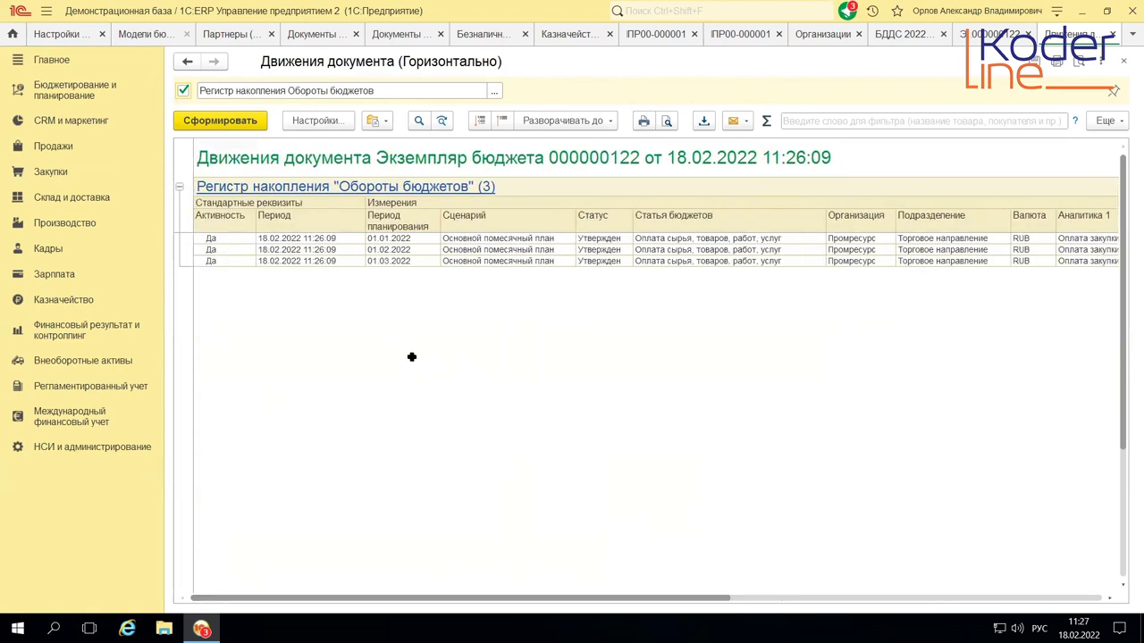
{"action": "left_click", "coordinate": [1114, 34]}
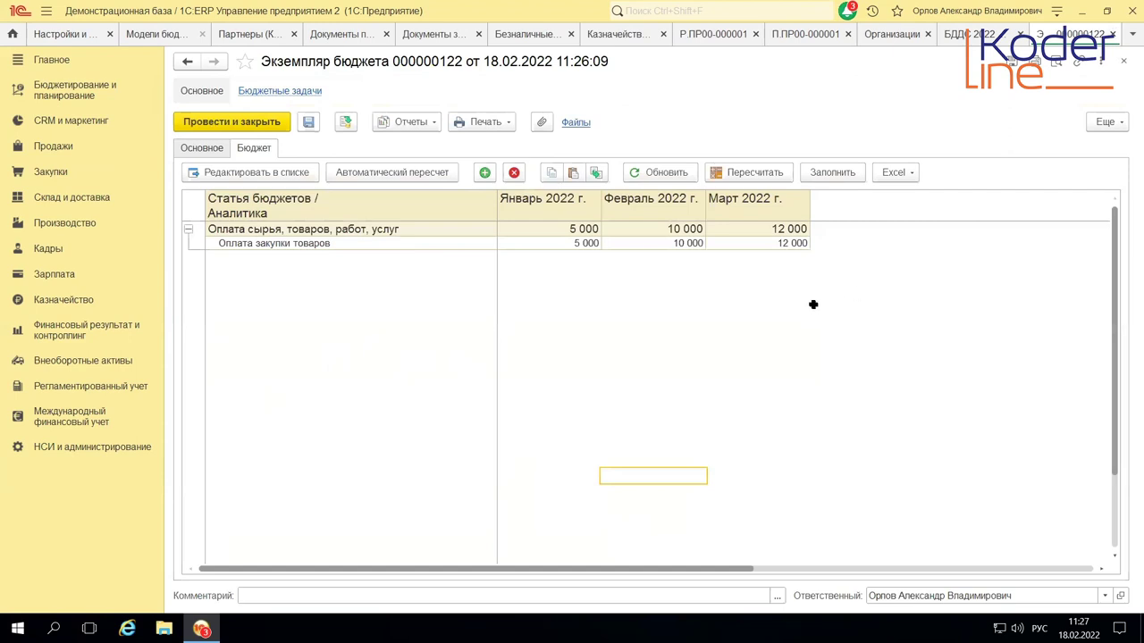
{"action": "mouse_move", "coordinate": [781, 2]}
{"action": "left_click", "coordinate": [714, 367]}
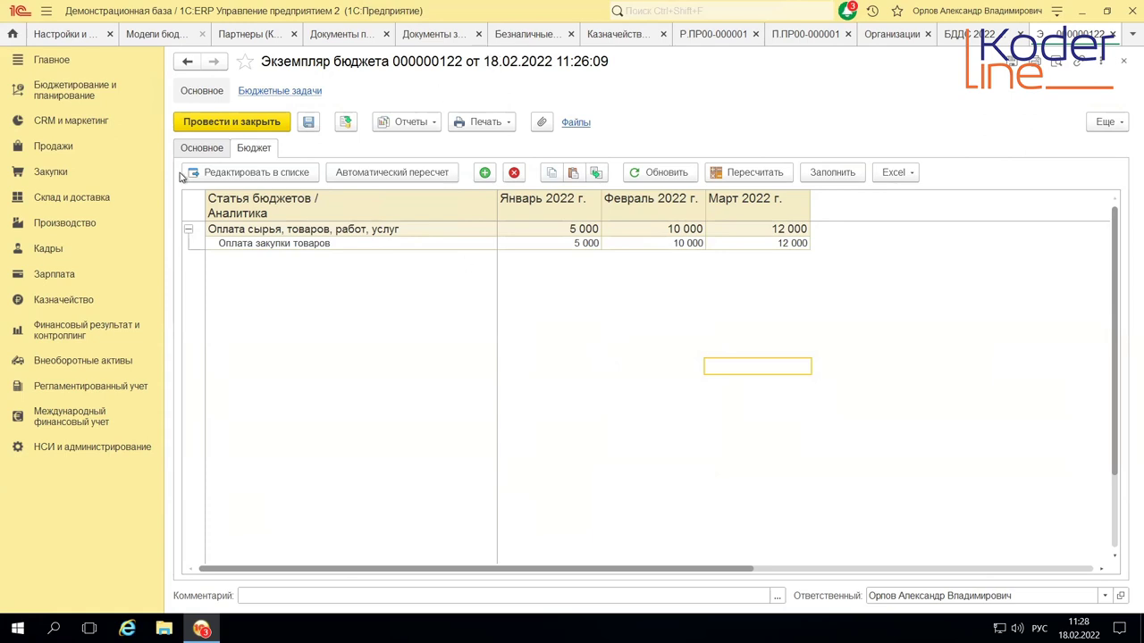
- Open the БДДС 2022 План-факт budget type from the budget types of БЮДЖЕТНАЯ МОДЕЛЬ 2022
{"action": "left_click", "coordinate": [78, 100]}
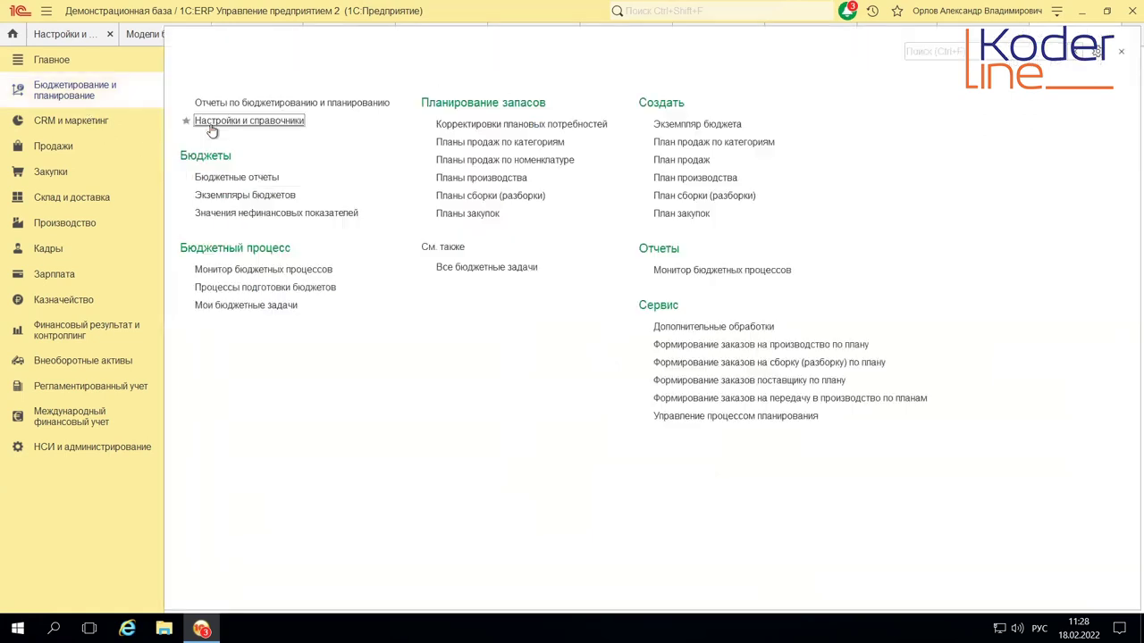
{"action": "left_click", "coordinate": [221, 121]}
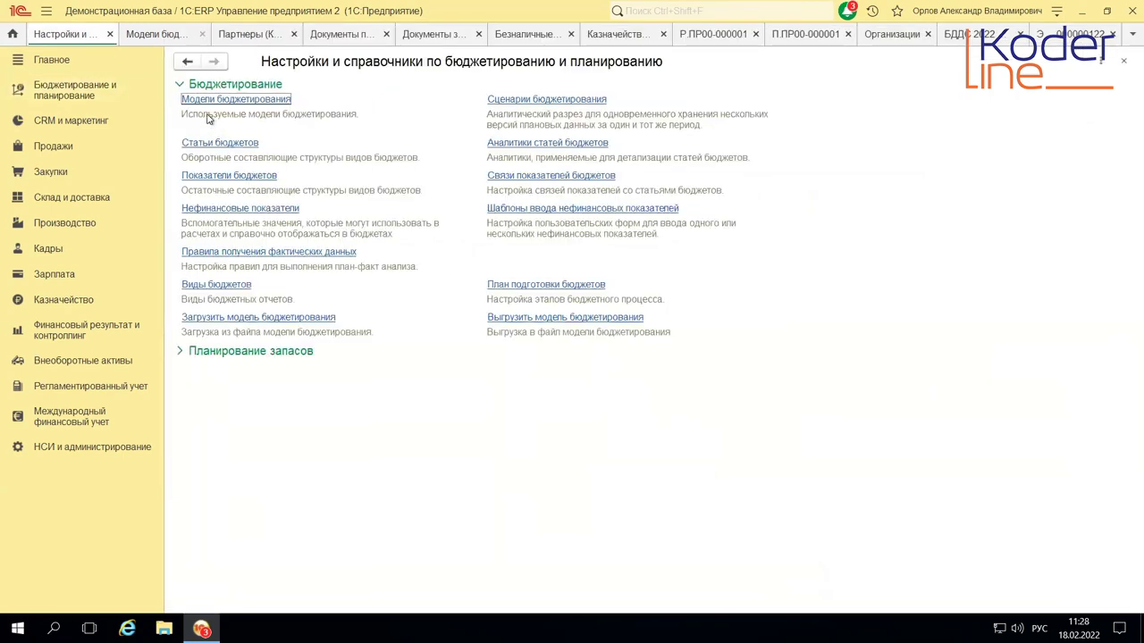
{"action": "left_click", "coordinate": [205, 101]}
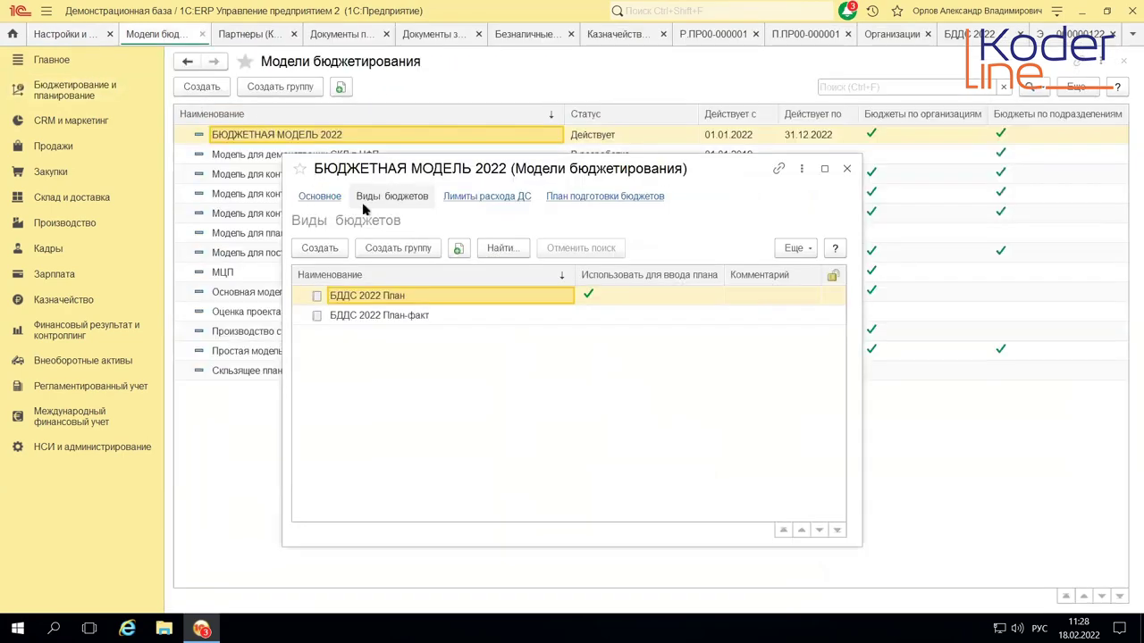
{"action": "left_click", "coordinate": [372, 320]}
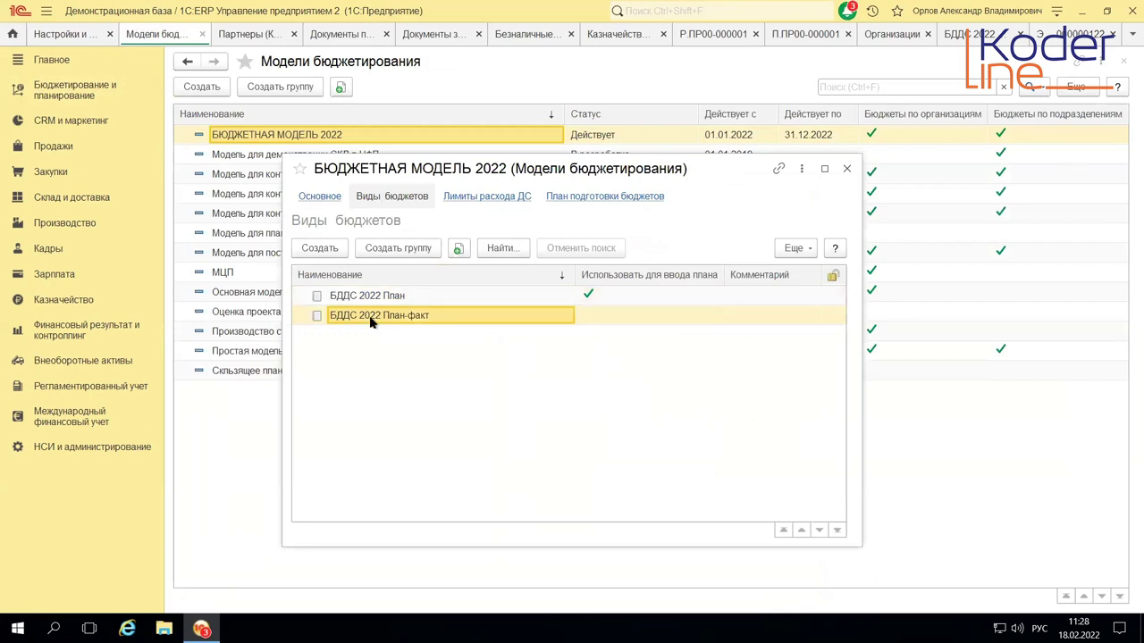
{"action": "double_click", "coordinate": [371, 321]}
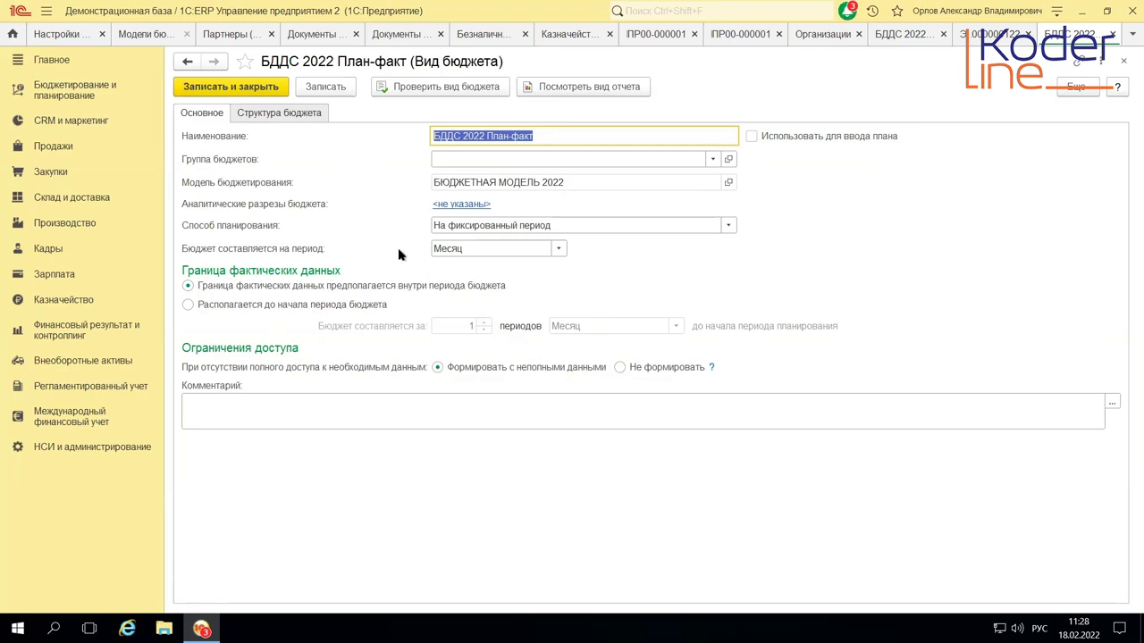
- Add a simple table with indicators in rows (Показатели в строках) to the budget structure under Элементы отчета
{"action": "left_click", "coordinate": [283, 116]}
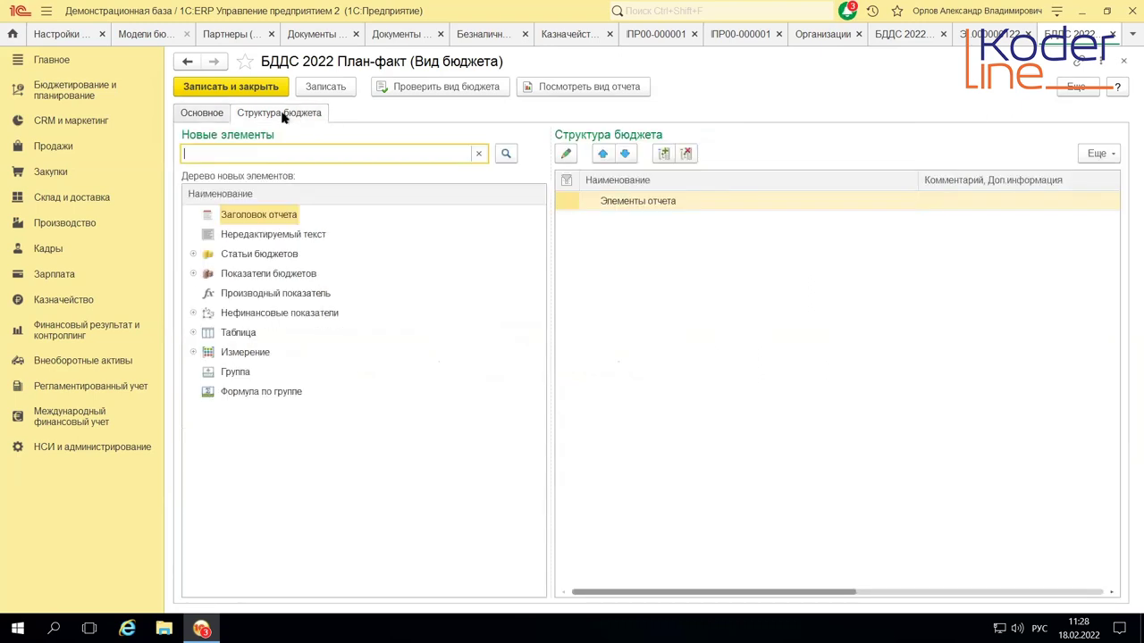
{"action": "left_click", "coordinate": [234, 333]}
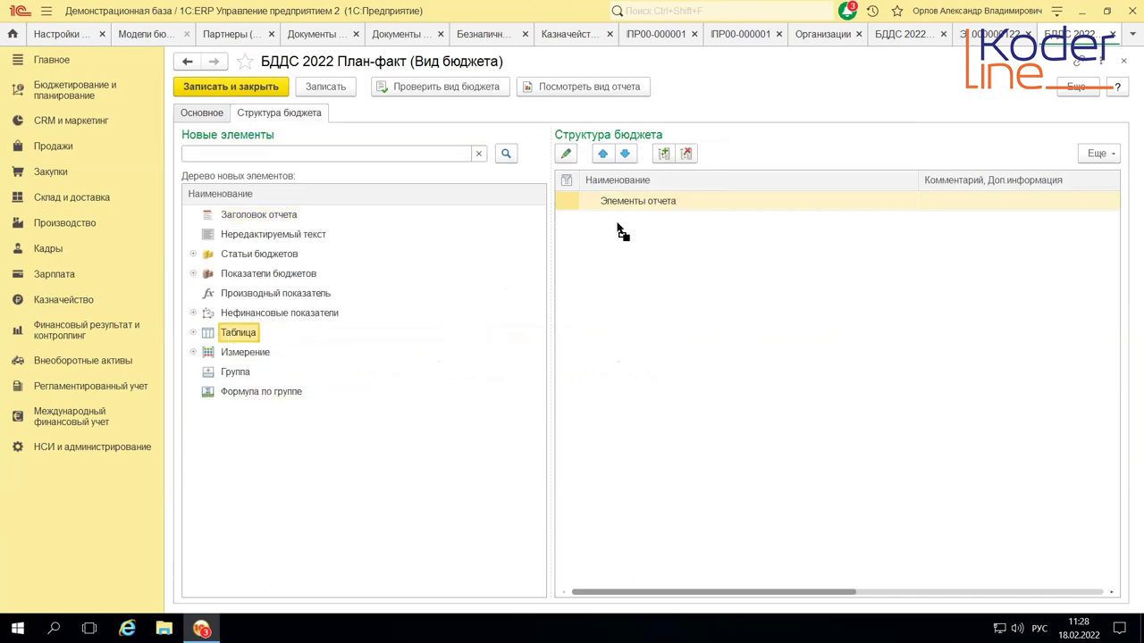
{"action": "left_click_drag", "start_coordinate": [617, 229], "coordinate": [618, 226]}
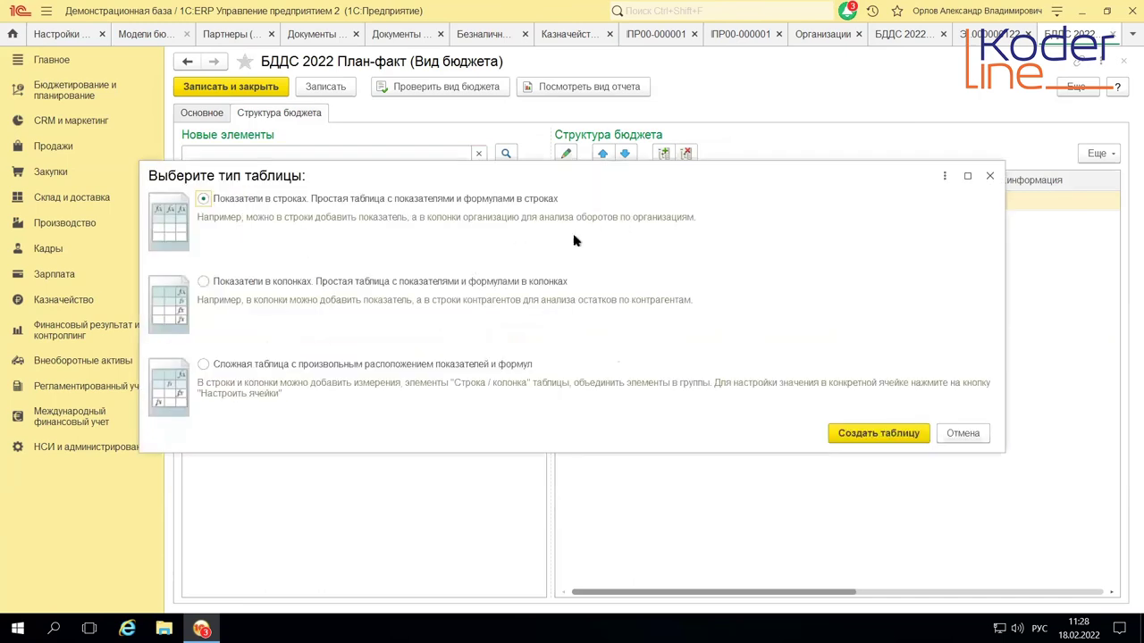
{"action": "left_click", "coordinate": [859, 435]}
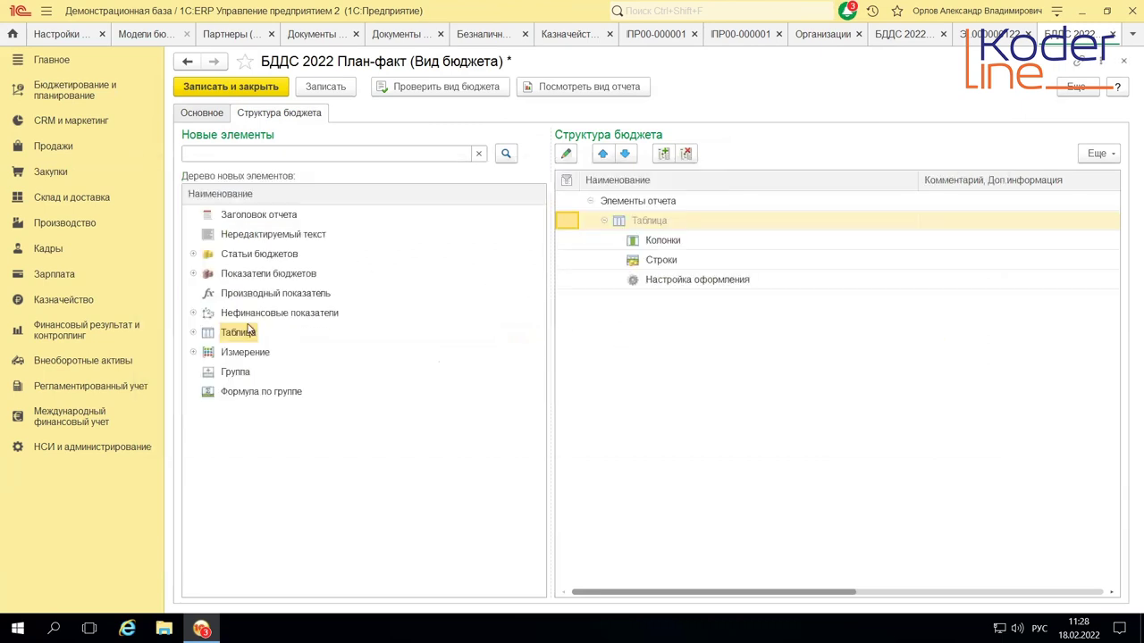
- Add the Месяц period dimension to the table's Колонки, using all periods
{"action": "left_click", "coordinate": [194, 353]}
{"action": "left_click", "coordinate": [207, 371]}
{"action": "left_click_drag", "start_coordinate": [256, 453], "coordinate": [669, 240]}
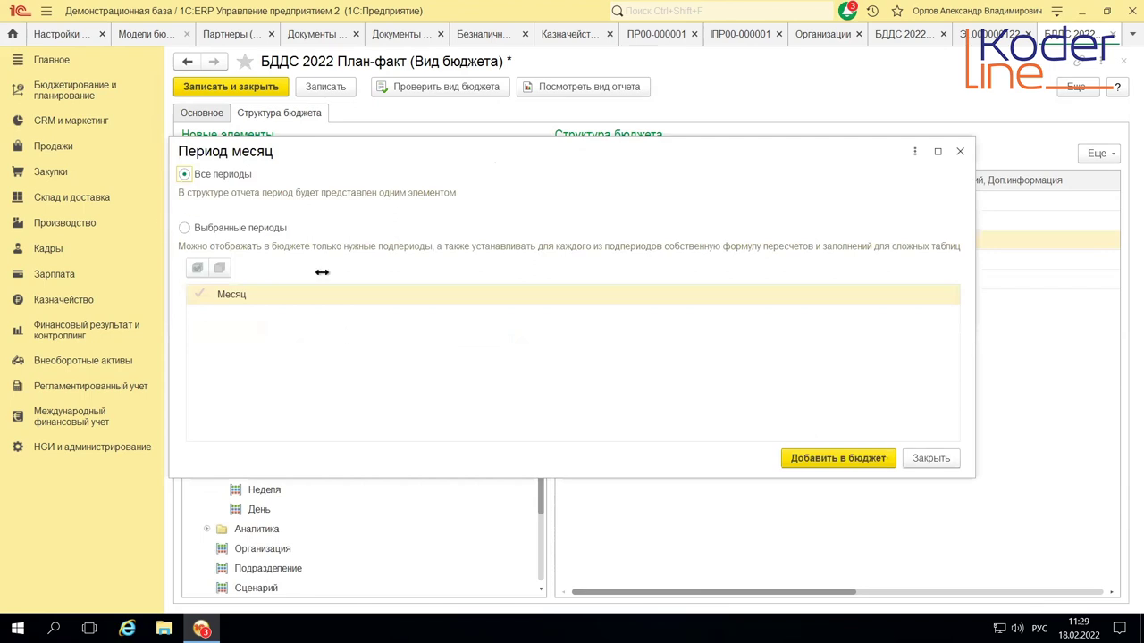
{"action": "left_click", "coordinate": [838, 458]}
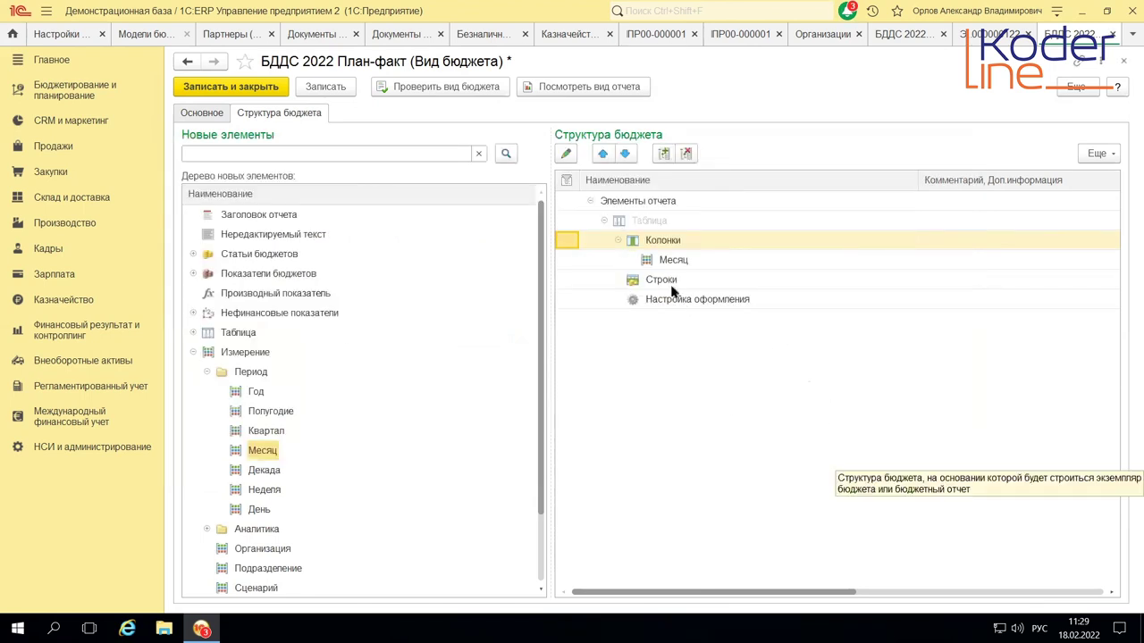
- Add the budget item Оплата сырья, товаров, работ, услуг from Основная модель, Движения денежных средств to the table's Строки
{"action": "left_click", "coordinate": [667, 281]}
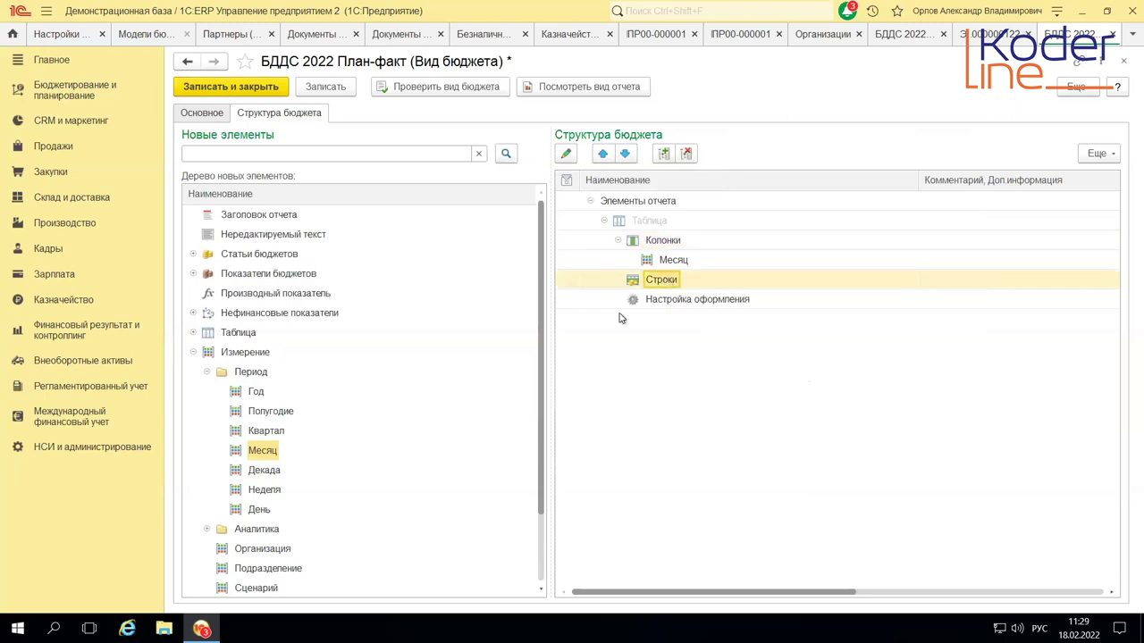
{"action": "left_click", "coordinate": [193, 352]}
{"action": "left_click", "coordinate": [193, 352]}
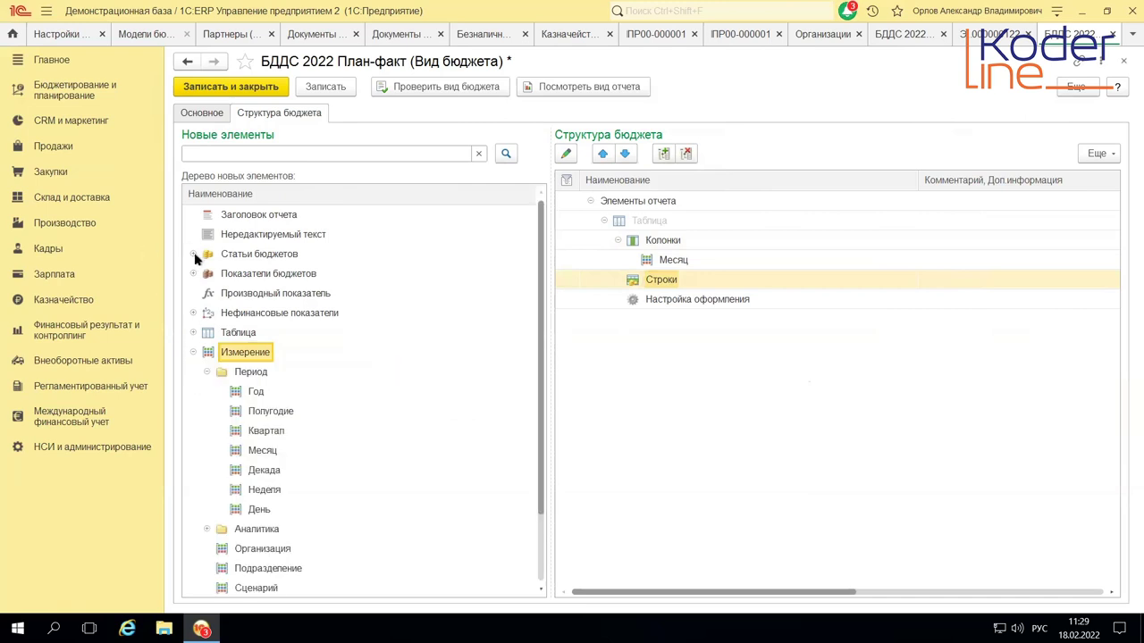
{"action": "left_click", "coordinate": [193, 254]}
{"action": "left_click", "coordinate": [206, 372]}
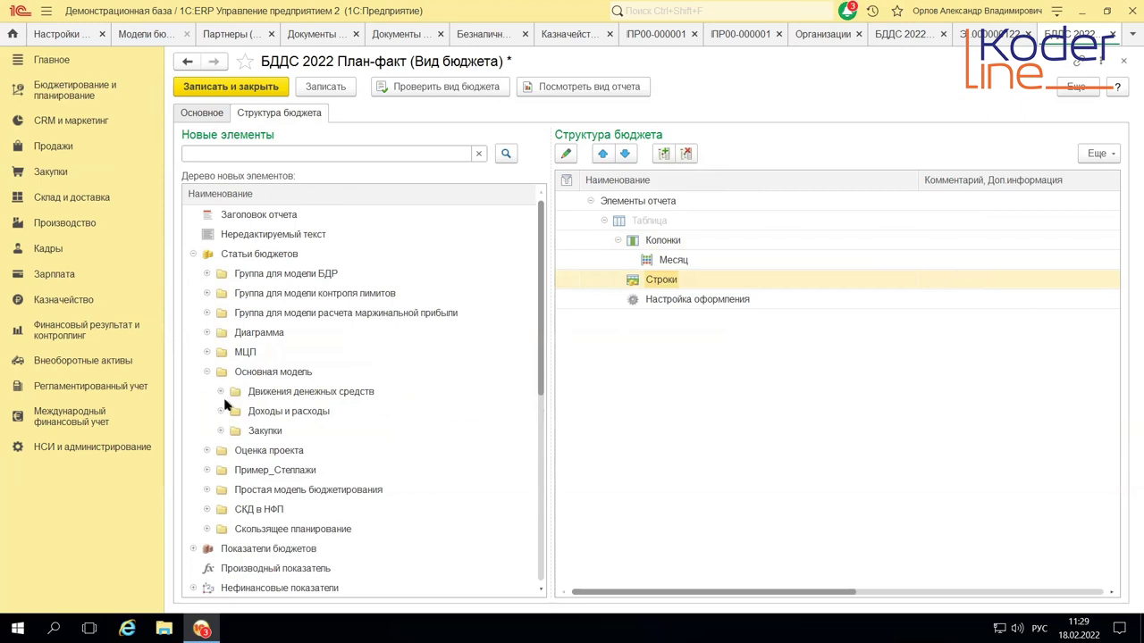
{"action": "left_click", "coordinate": [221, 392]}
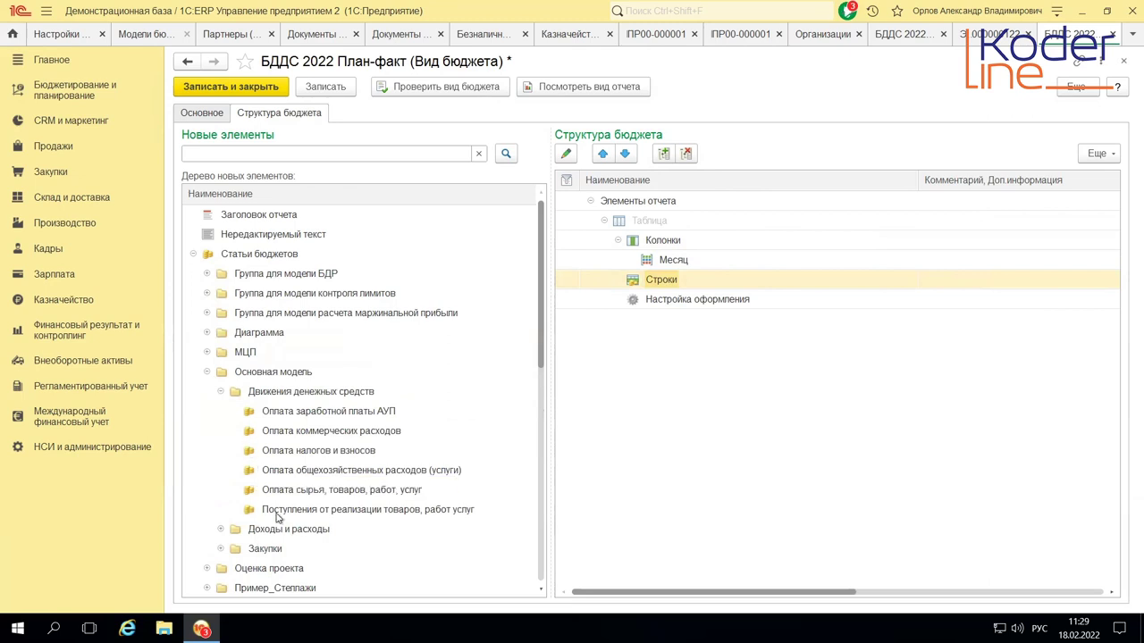
{"action": "left_click_drag", "start_coordinate": [273, 499], "coordinate": [658, 283]}
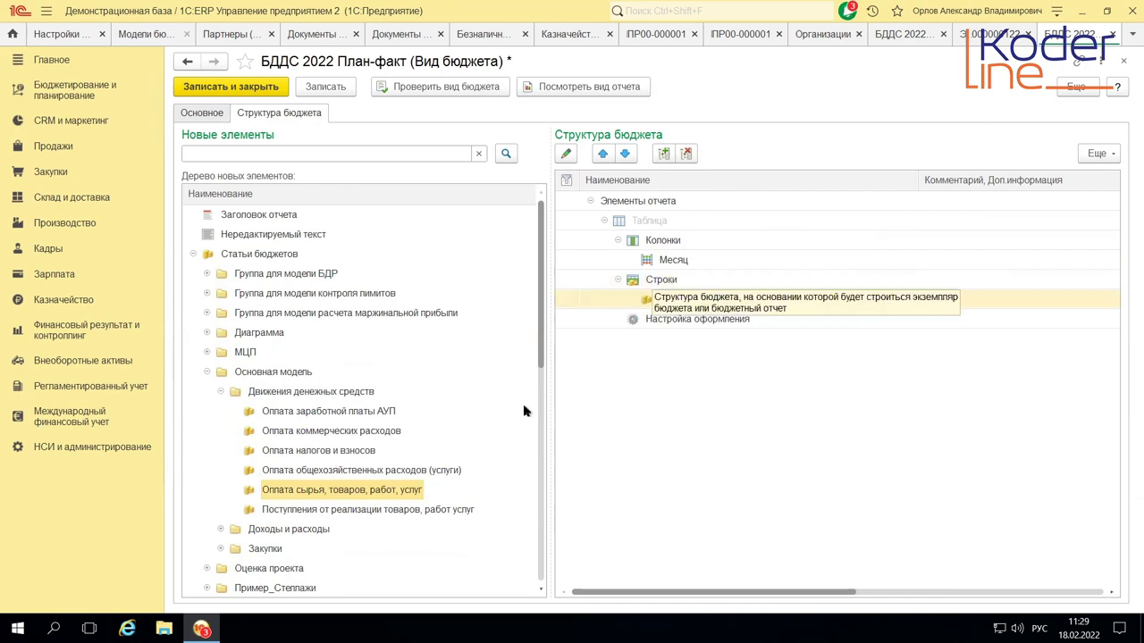
- Start adding the Сценарий dimension under Оплата сырья, товаров, работ, услуг with fixed values, choosing Основной помесячный план from Основная модель
{"action": "scroll", "coordinate": [222, 566], "scroll_direction": "down", "scroll_amount": 5}
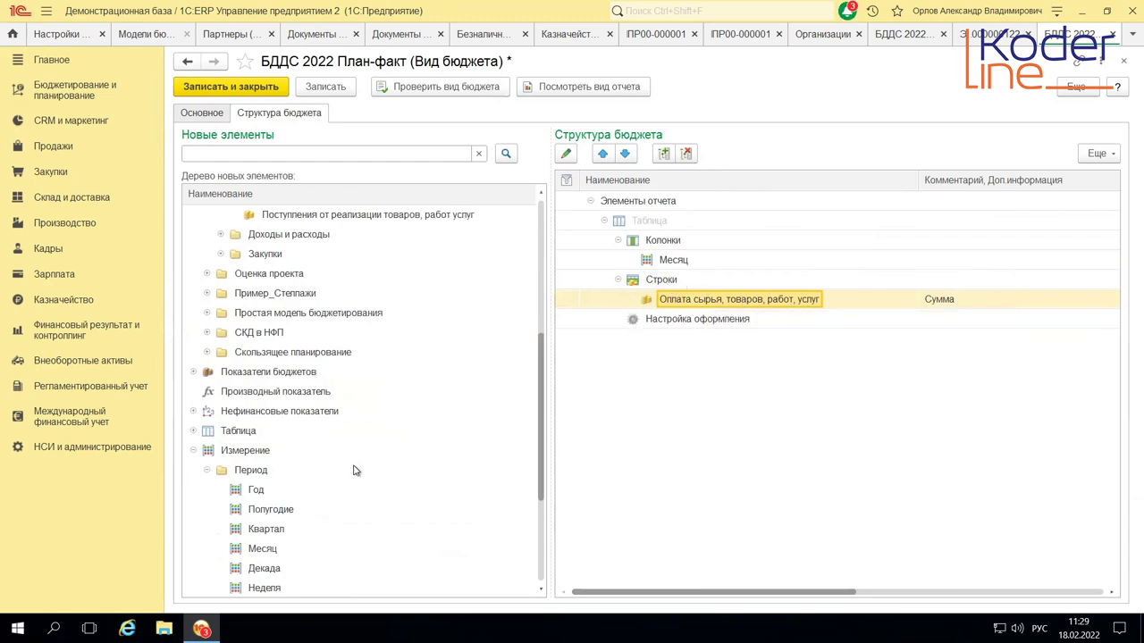
{"action": "scroll", "coordinate": [384, 443], "scroll_direction": "down", "scroll_amount": 2}
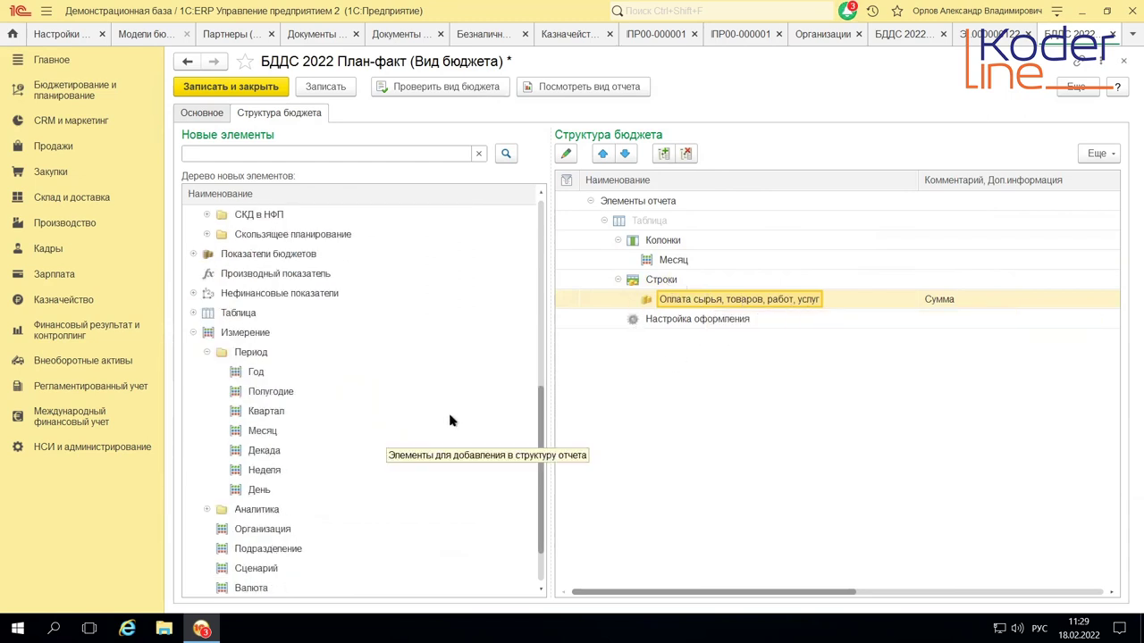
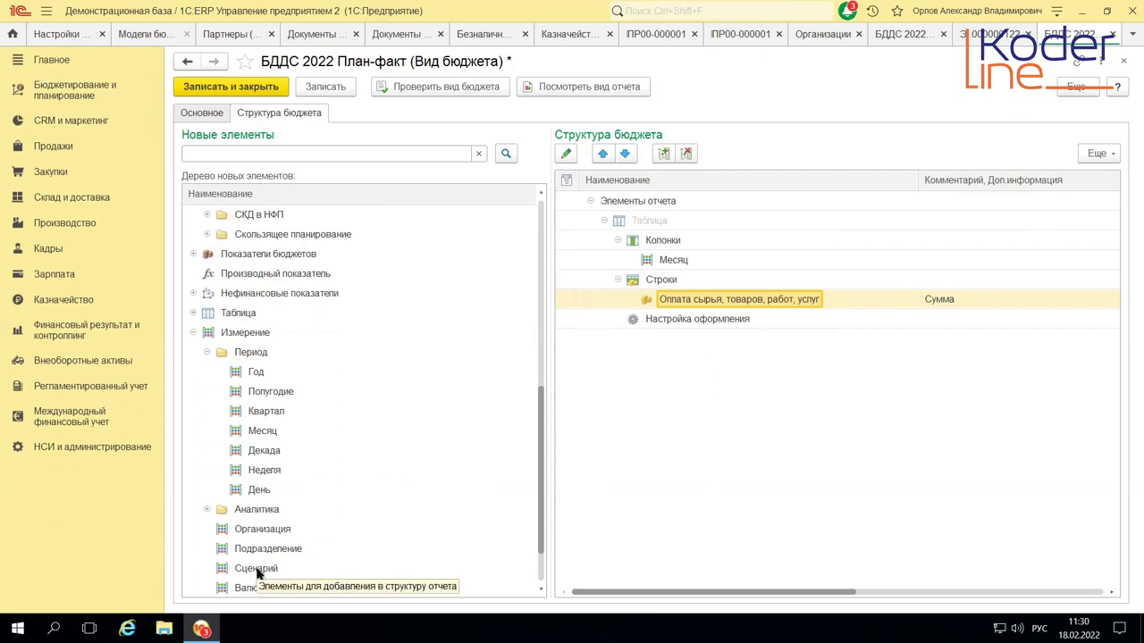
{"action": "left_click_drag", "start_coordinate": [257, 573], "coordinate": [684, 305]}
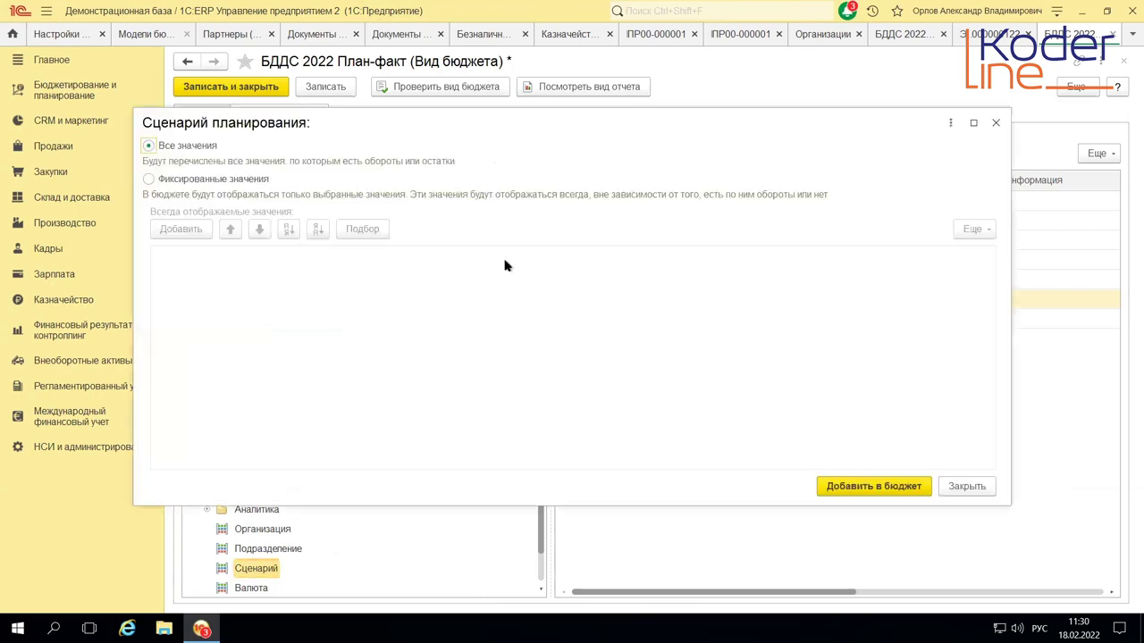
{"action": "left_click", "coordinate": [148, 180]}
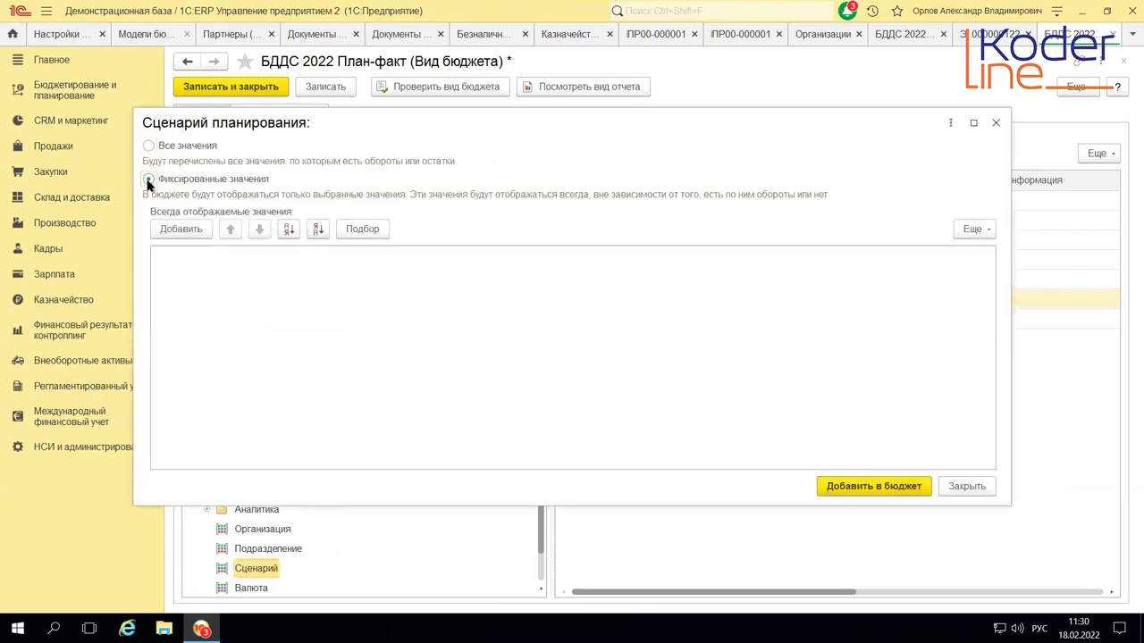
{"action": "left_click", "coordinate": [173, 231]}
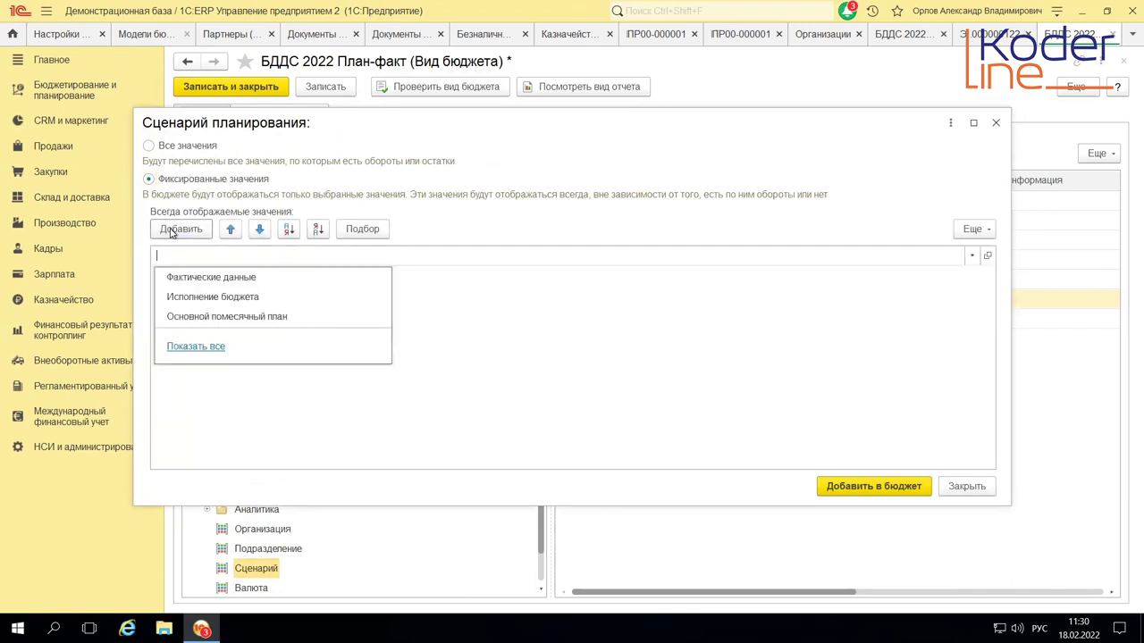
{"action": "left_click", "coordinate": [193, 348]}
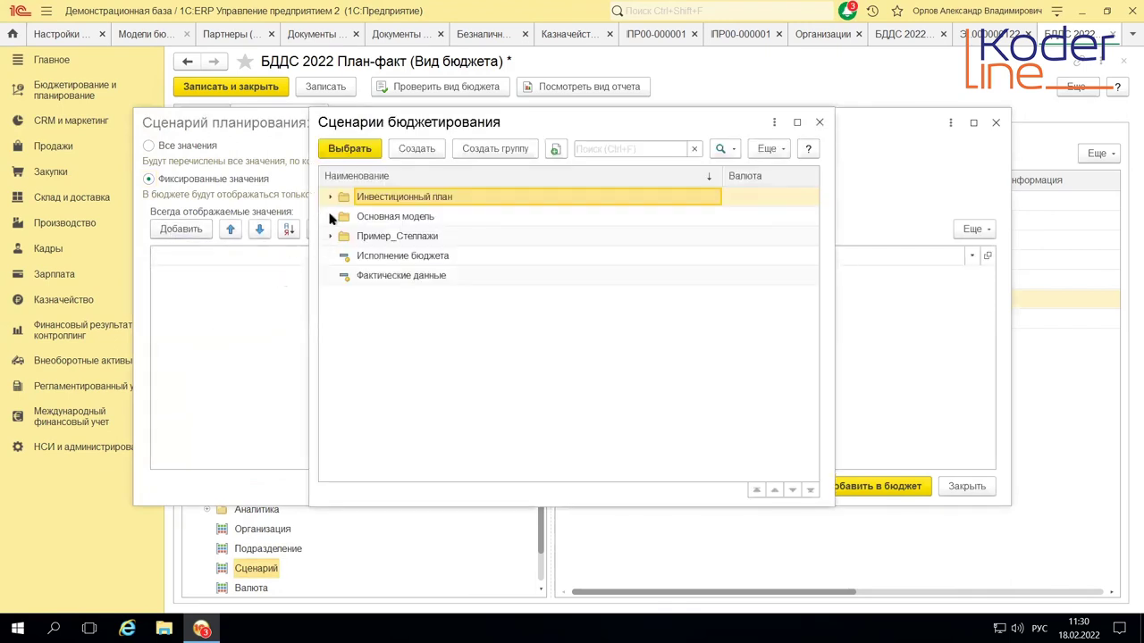
{"action": "left_click", "coordinate": [329, 216]}
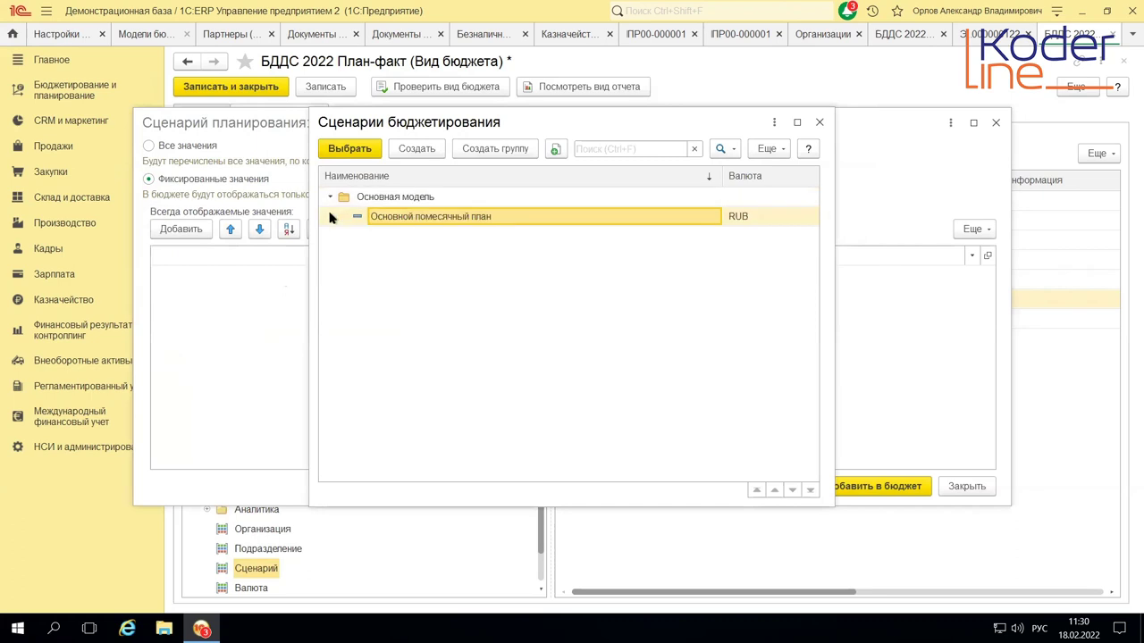
{"action": "double_click", "coordinate": [420, 217]}
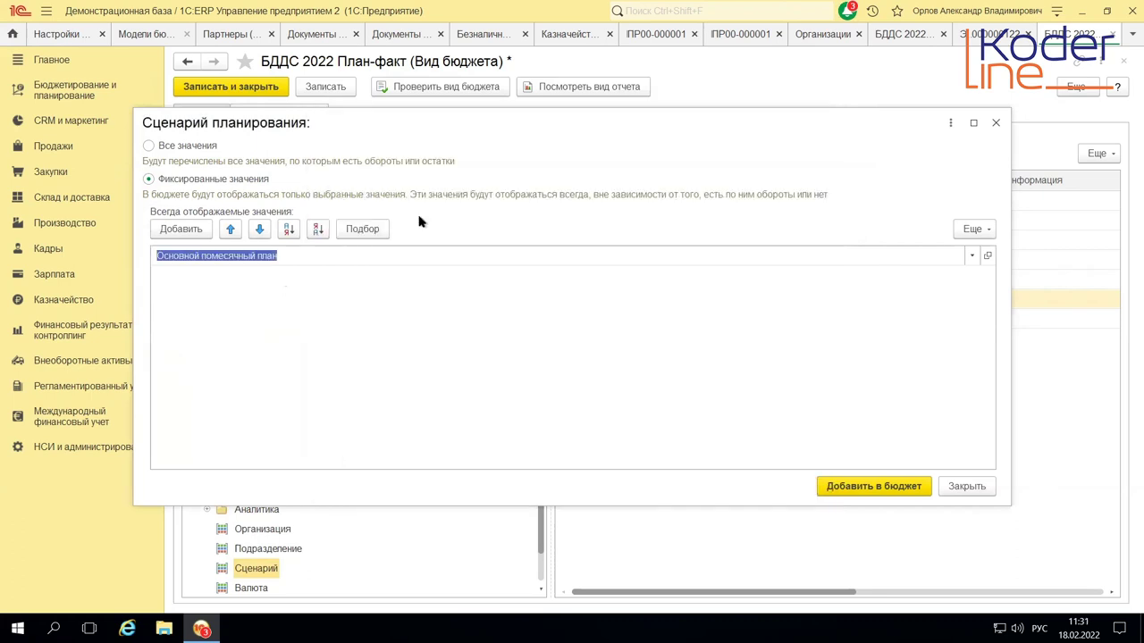
- Include the scenarios Исполнение бюджета and Фактические данные among the fixed values and add the dimension to the budget
{"action": "left_click", "coordinate": [179, 231]}
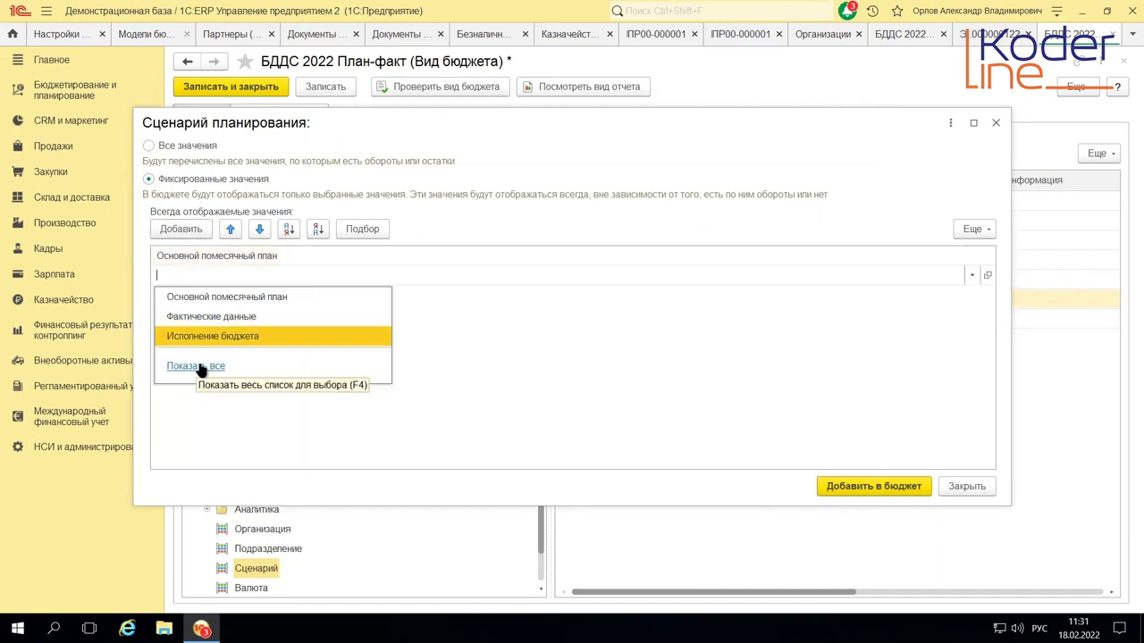
{"action": "left_click", "coordinate": [197, 366]}
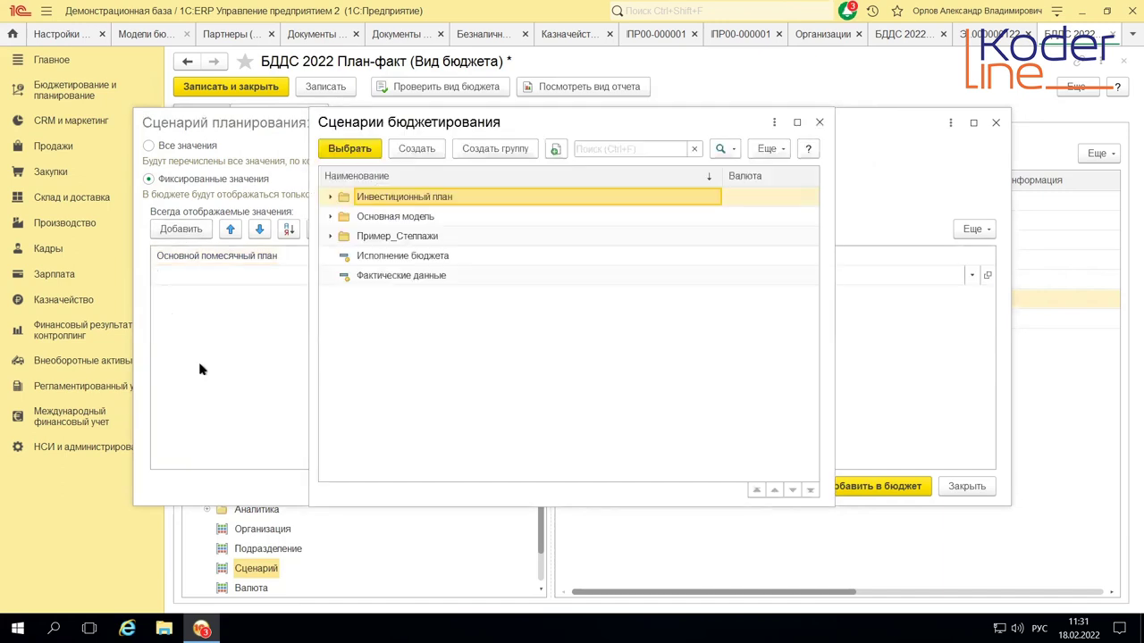
{"action": "double_click", "coordinate": [389, 257]}
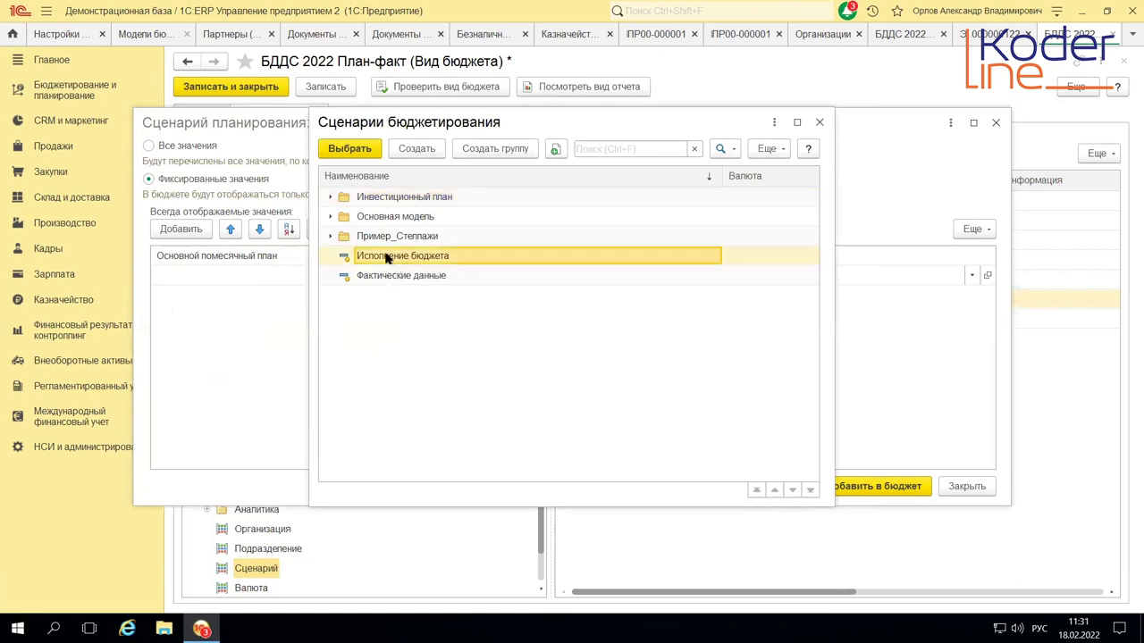
{"action": "left_click", "coordinate": [191, 230]}
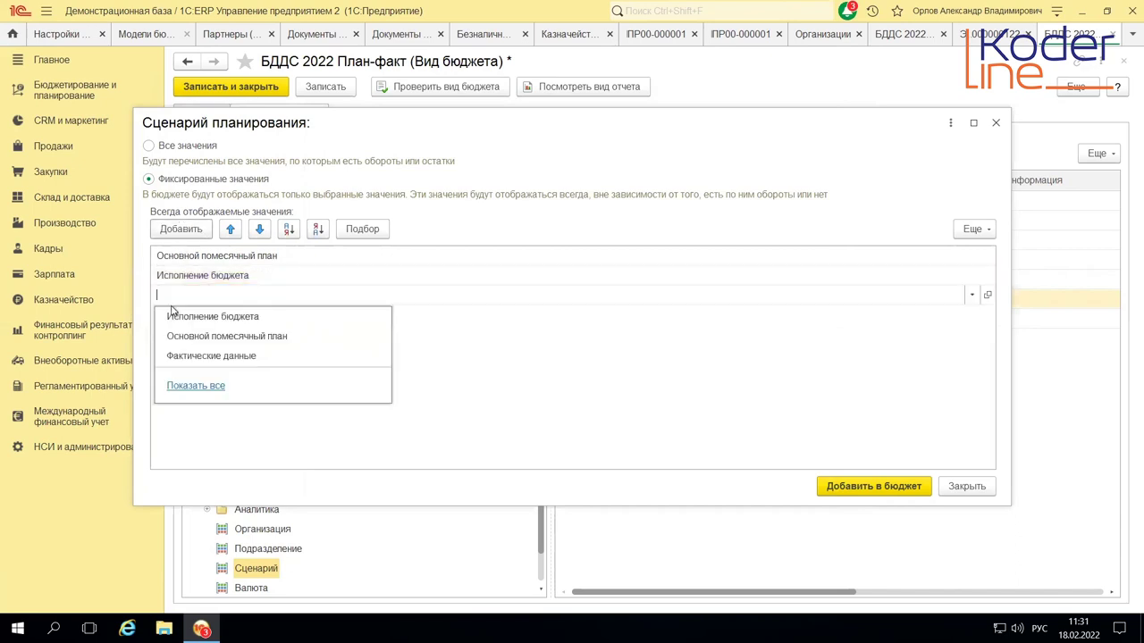
{"action": "left_click", "coordinate": [190, 356]}
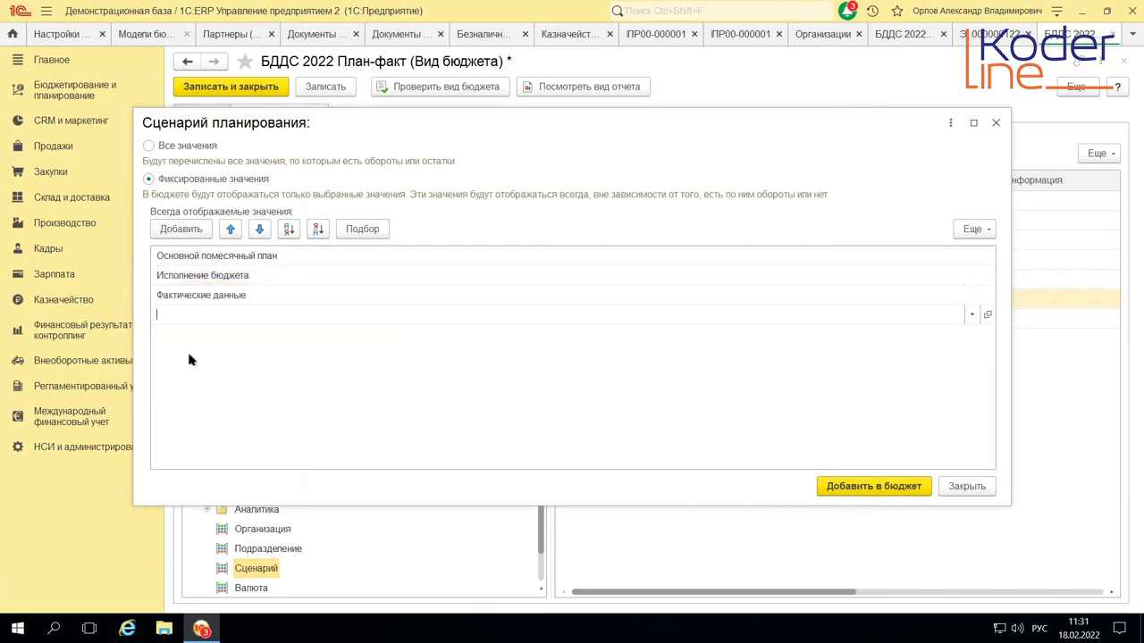
{"action": "left_click", "coordinate": [880, 487]}
{"action": "left_click", "coordinate": [879, 489]}
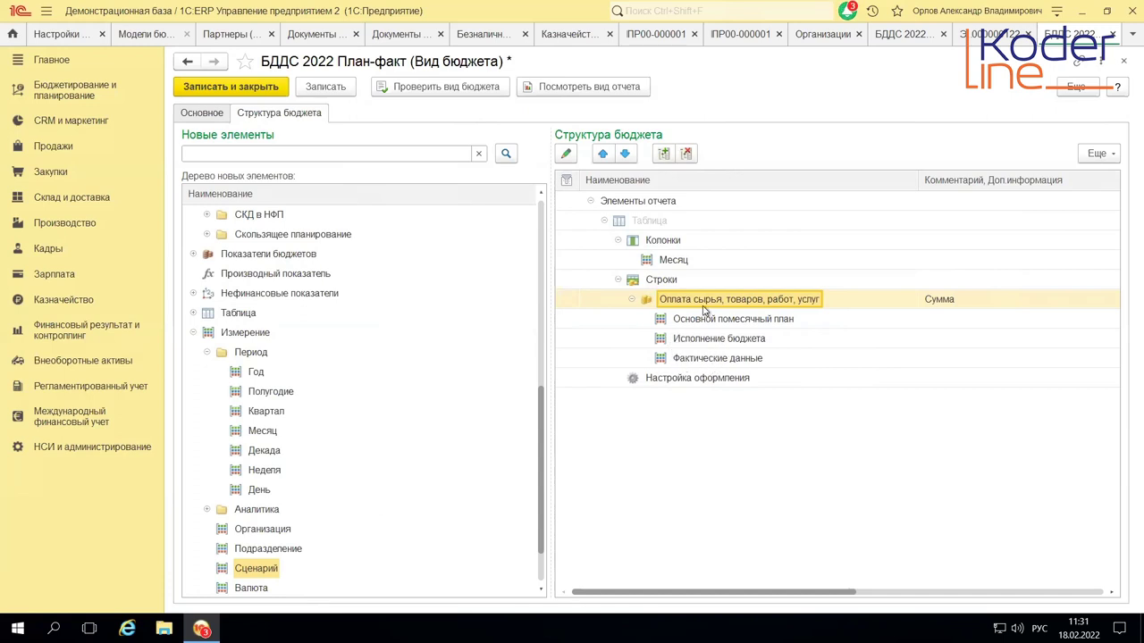
- Save the БДДС 2022 План-факт budget type and check its structure for errors
{"action": "left_click", "coordinate": [327, 89]}
{"action": "left_click", "coordinate": [439, 86]}
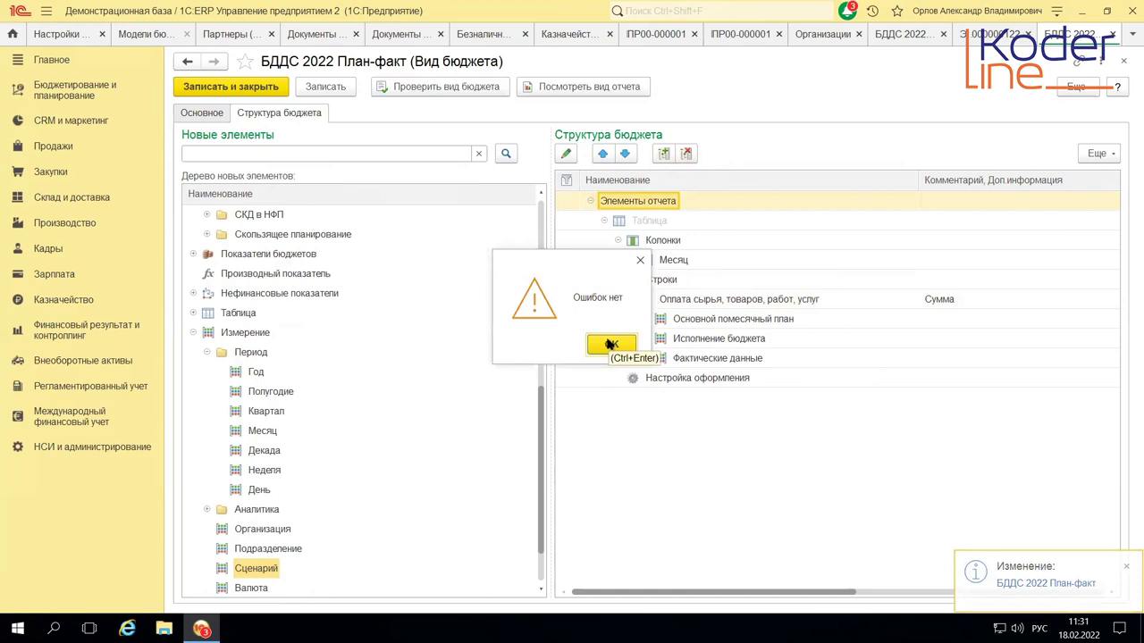
{"action": "left_click", "coordinate": [613, 346]}
- Examine the Фактические данные rule of Оплата сырья, товаров, работ, услуг, including its source settings, additional filter and analytics filling
{"action": "double_click", "coordinate": [682, 301]}
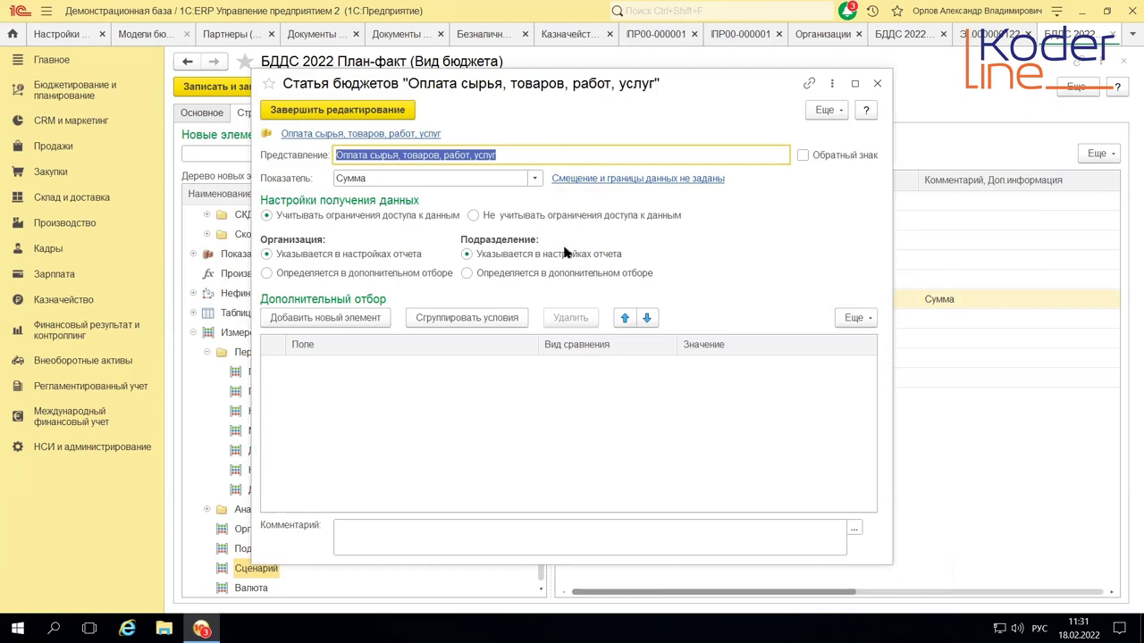
{"action": "left_click", "coordinate": [384, 135]}
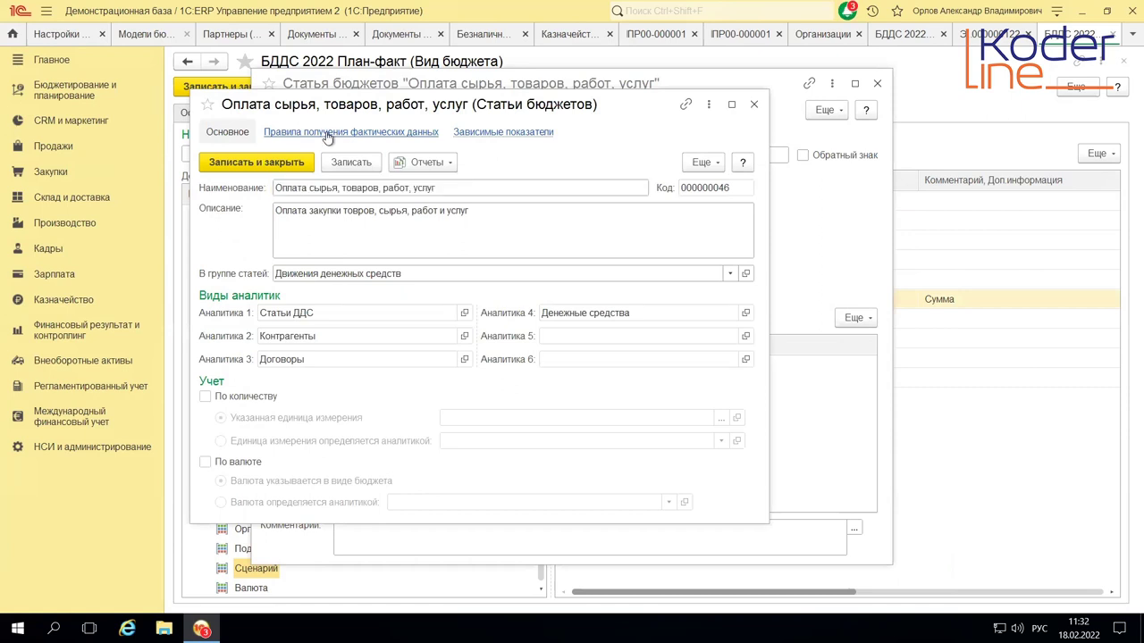
{"action": "left_click", "coordinate": [328, 134]}
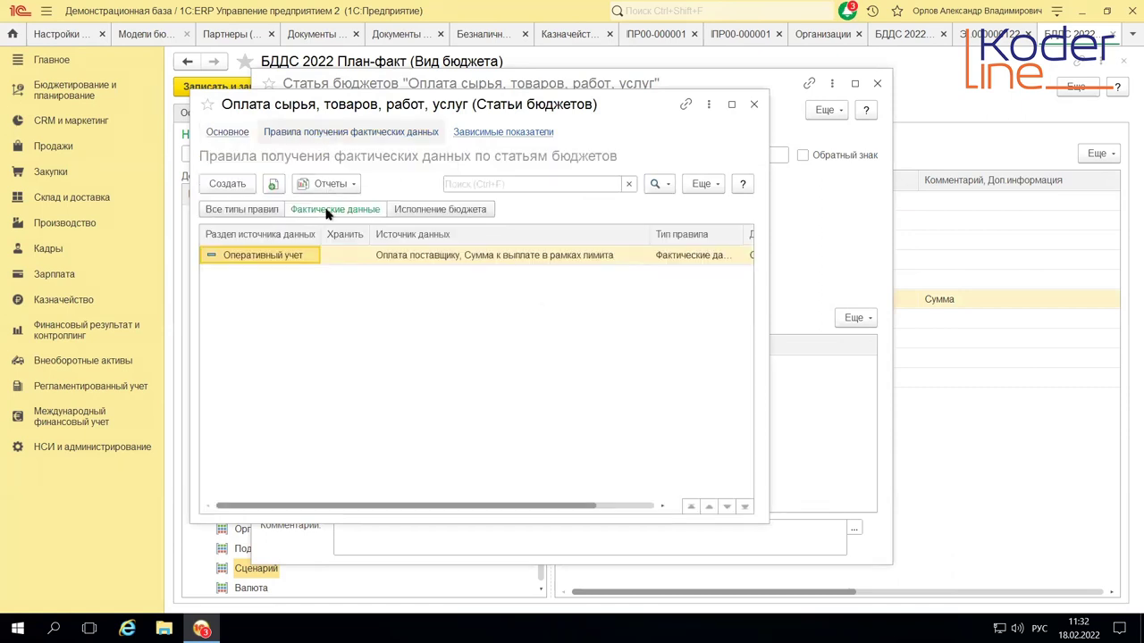
{"action": "double_click", "coordinate": [296, 257]}
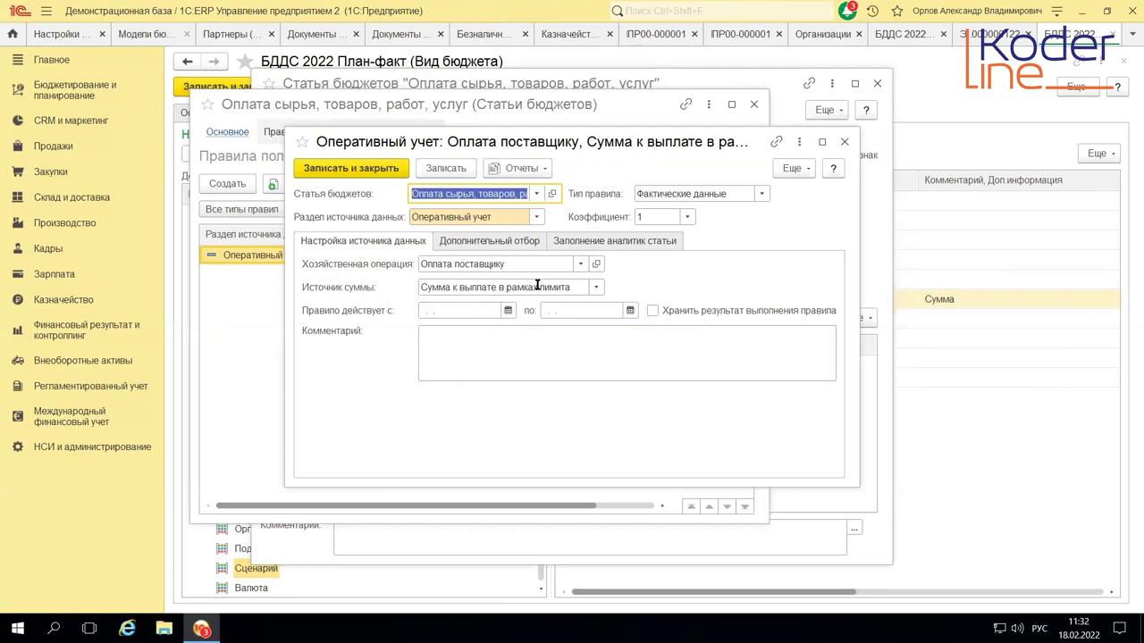
{"action": "left_click", "coordinate": [511, 239]}
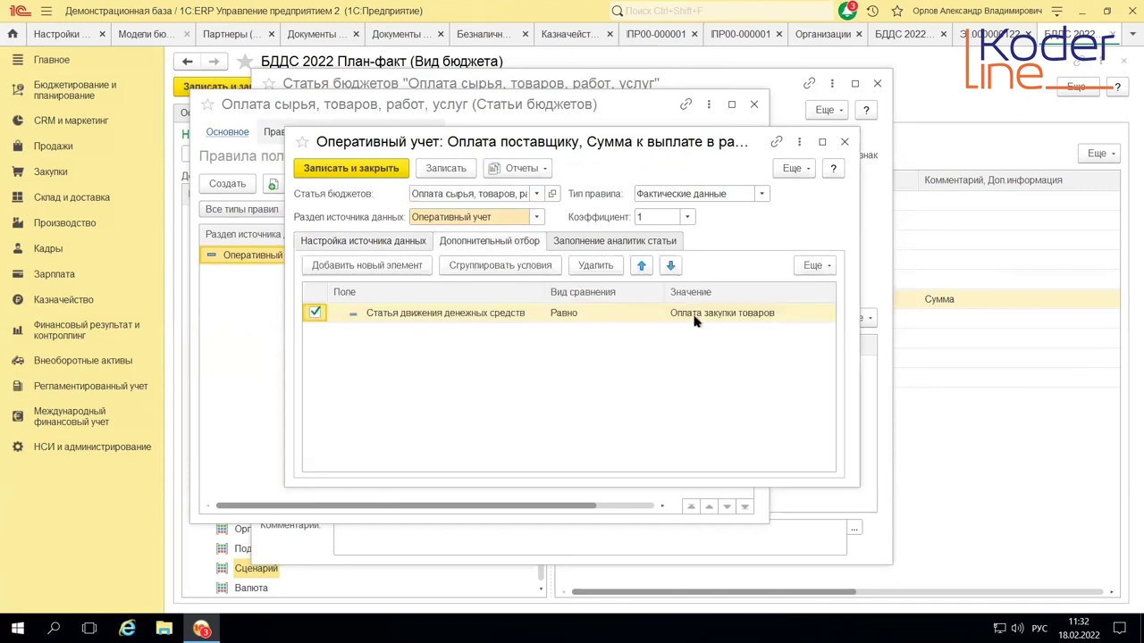
{"action": "left_click", "coordinate": [623, 245]}
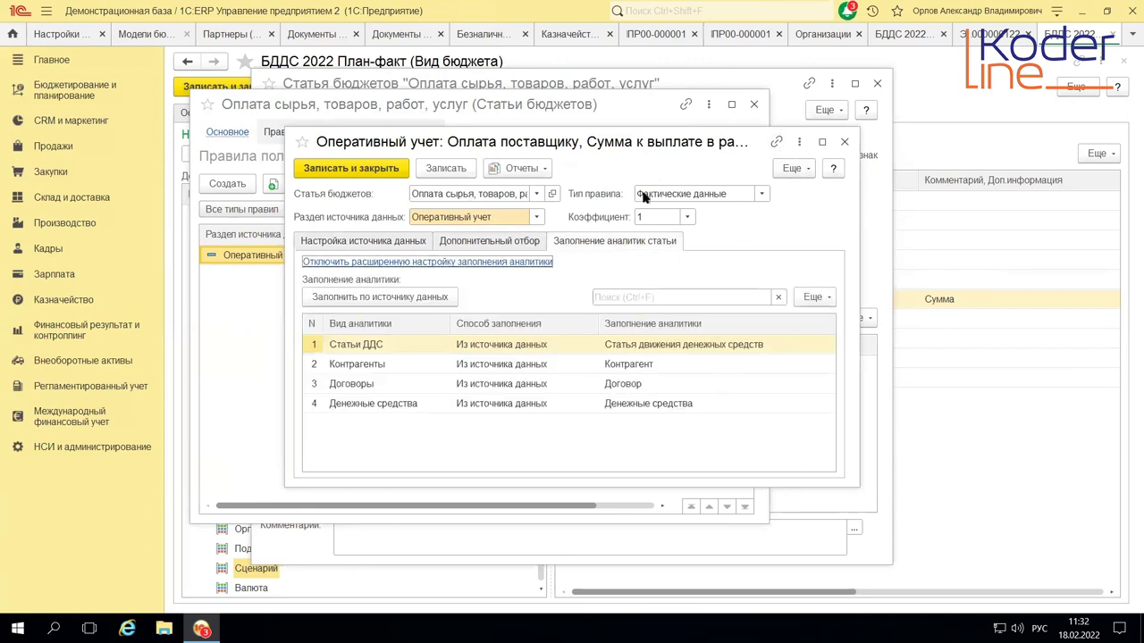
{"action": "left_click", "coordinate": [382, 171]}
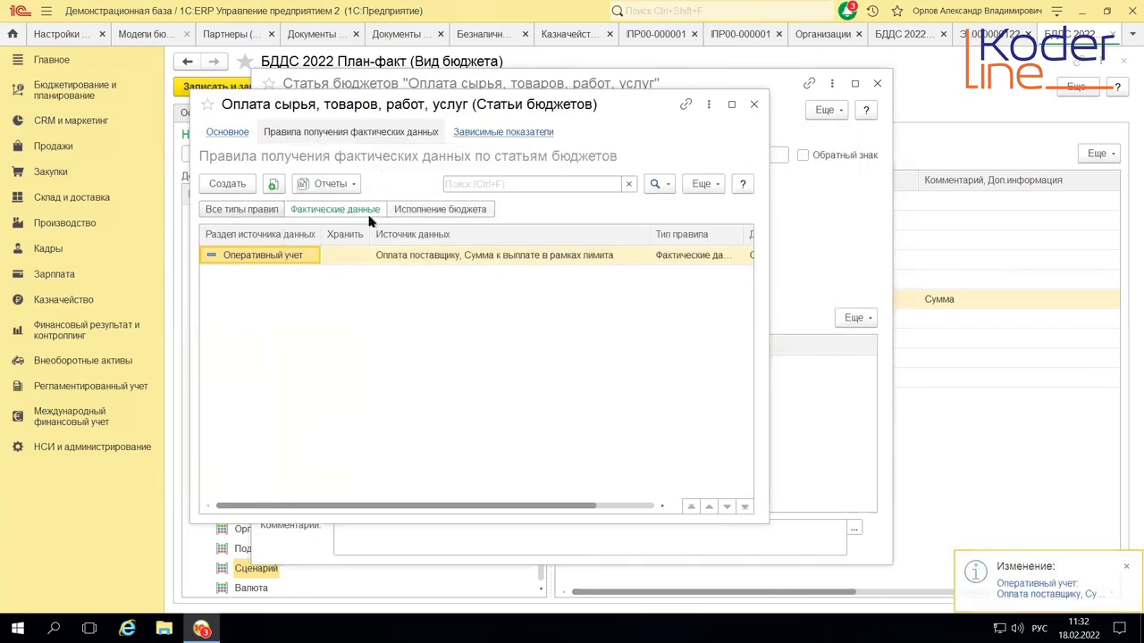
- Compare the budget item's data retrieval rules for Исполнение бюджета and Фактические данные
{"action": "left_click", "coordinate": [424, 211]}
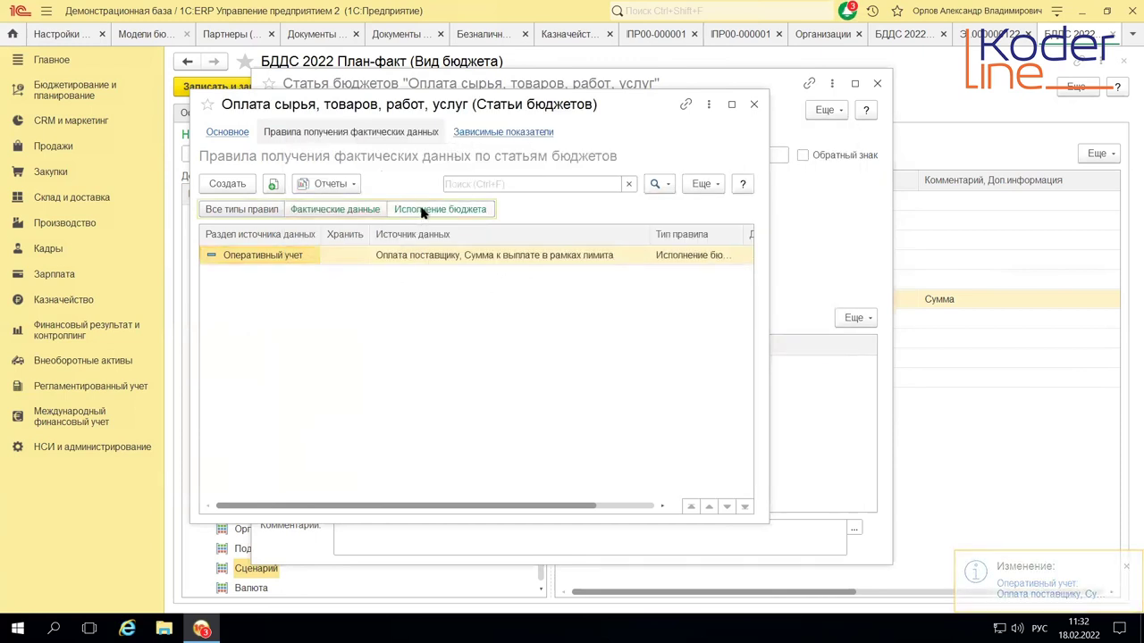
{"action": "left_click", "coordinate": [314, 215]}
{"action": "left_click", "coordinate": [423, 211]}
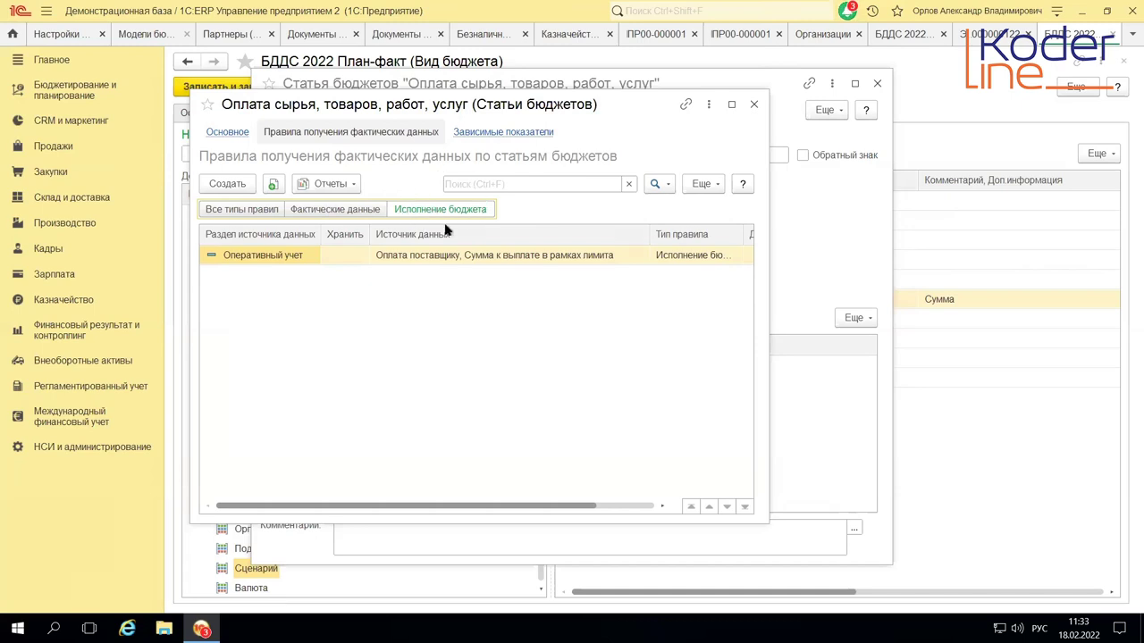
{"action": "left_click", "coordinate": [342, 210]}
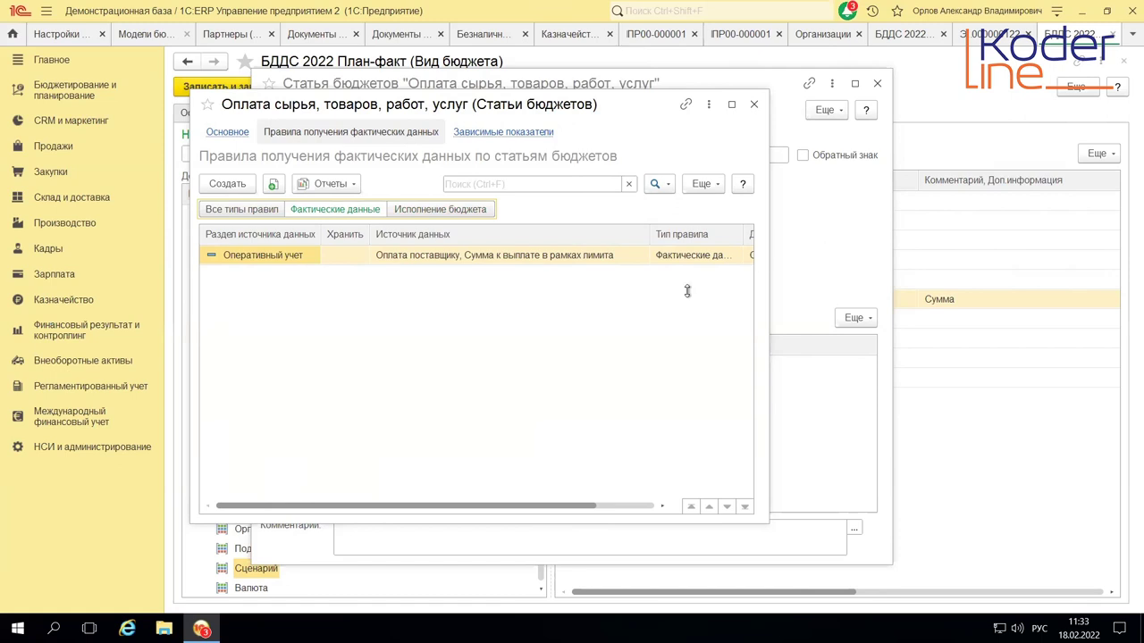
{"action": "left_click", "coordinate": [575, 357]}
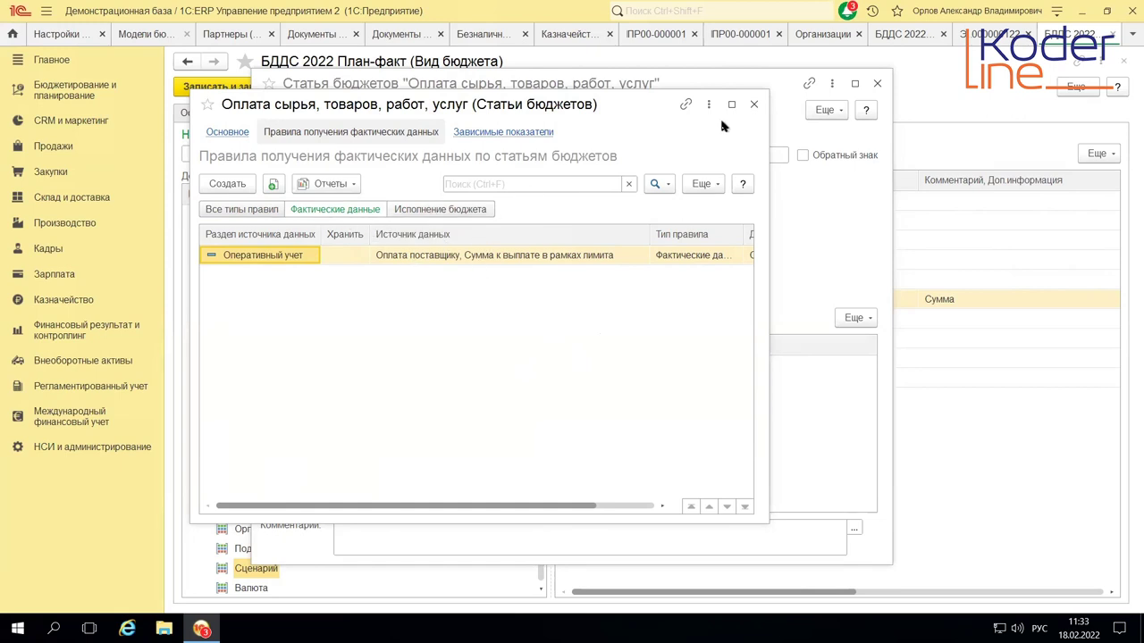
- Close the budget item's rules, finish editing the item, and save and close the БДДС 2022 План-факт budget type
{"action": "left_click", "coordinate": [754, 105]}
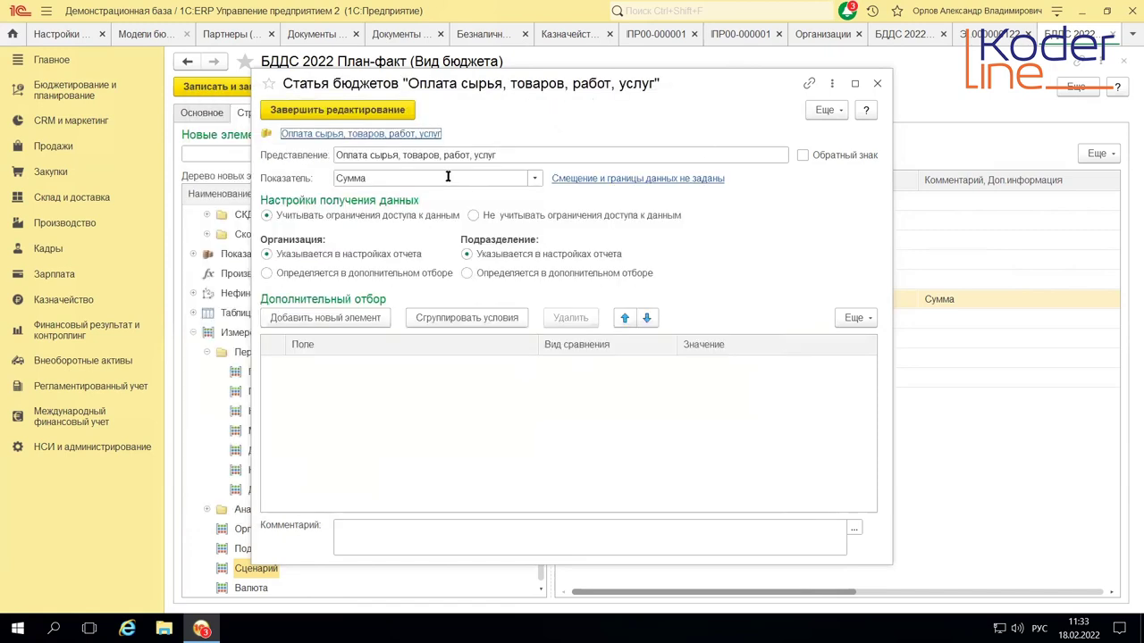
{"action": "left_click", "coordinate": [341, 111]}
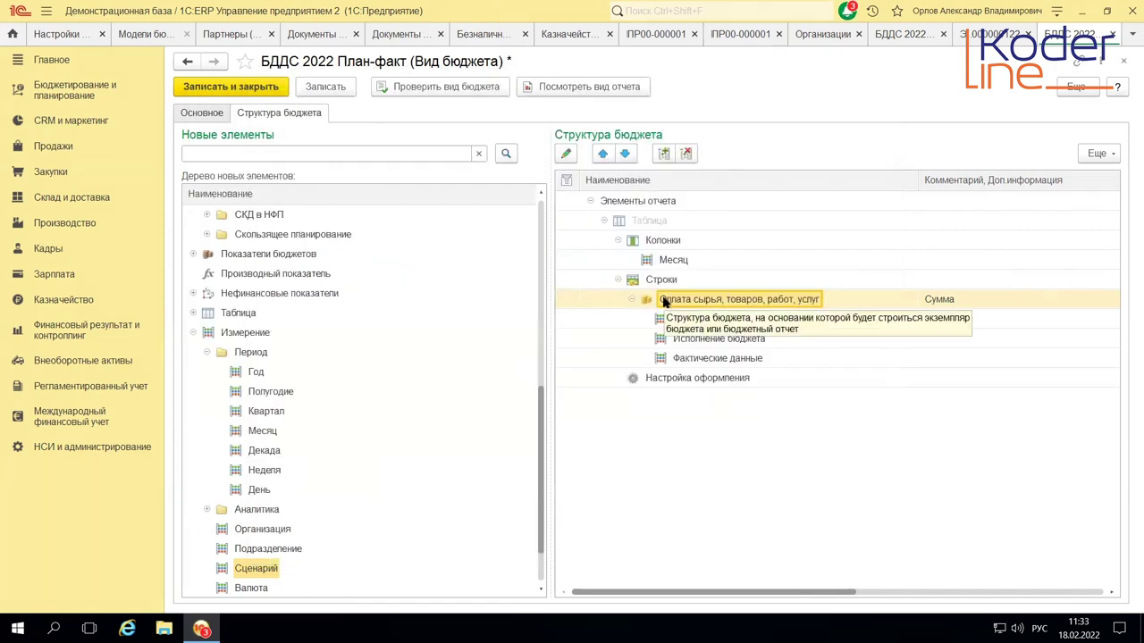
{"action": "left_click", "coordinate": [243, 82]}
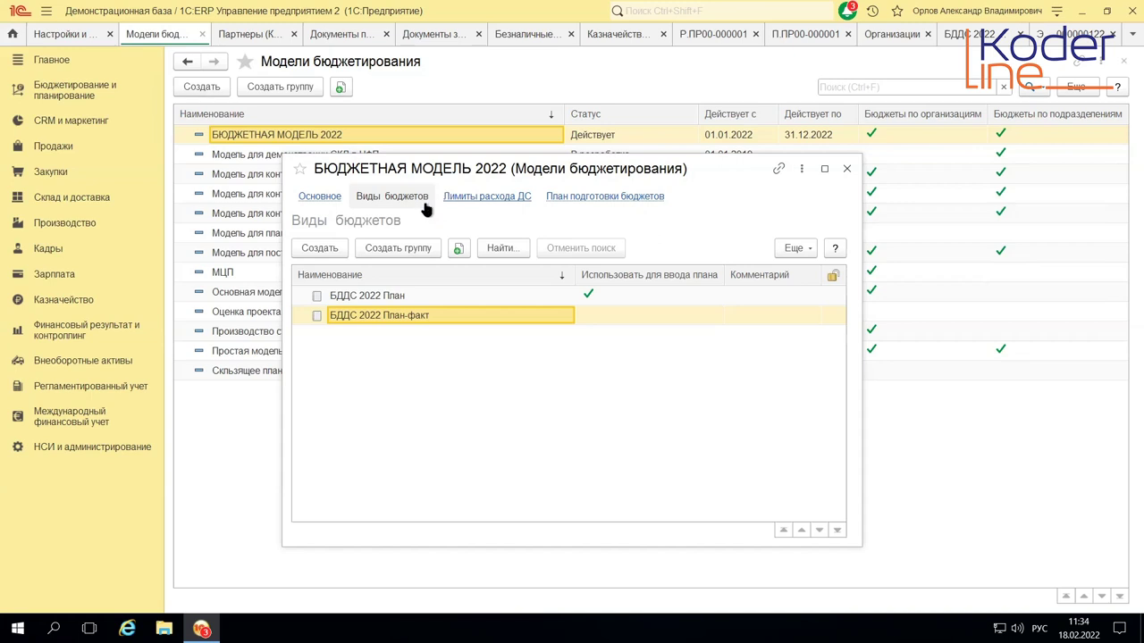
- Review the Оплата сырья, товаров, работ, услуг rule in the cash expenditure limits (Лимиты расхода ДС) of БЮДЖЕТНАЯ МОДЕЛЬ 2022
{"action": "left_click", "coordinate": [479, 198]}
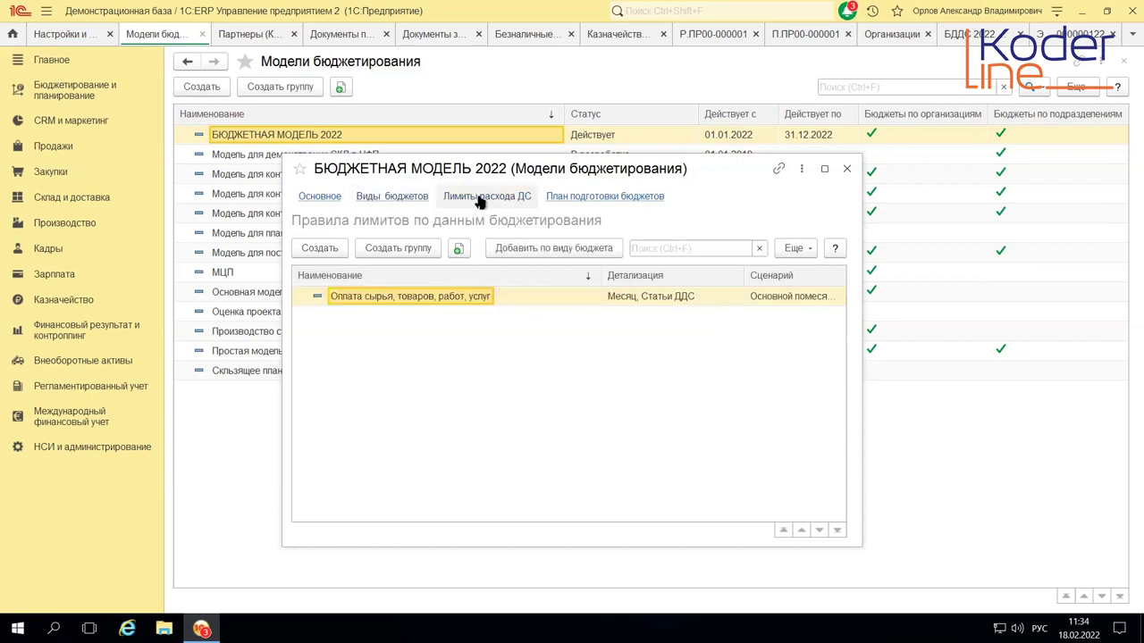
{"action": "double_click", "coordinate": [428, 297]}
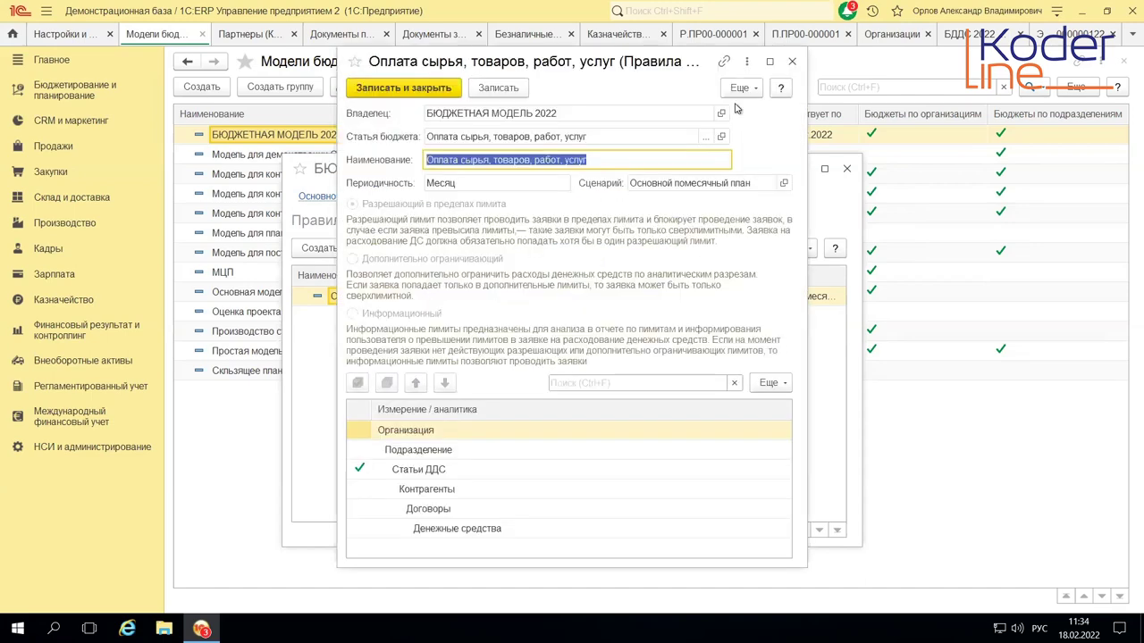
{"action": "left_click", "coordinate": [792, 61]}
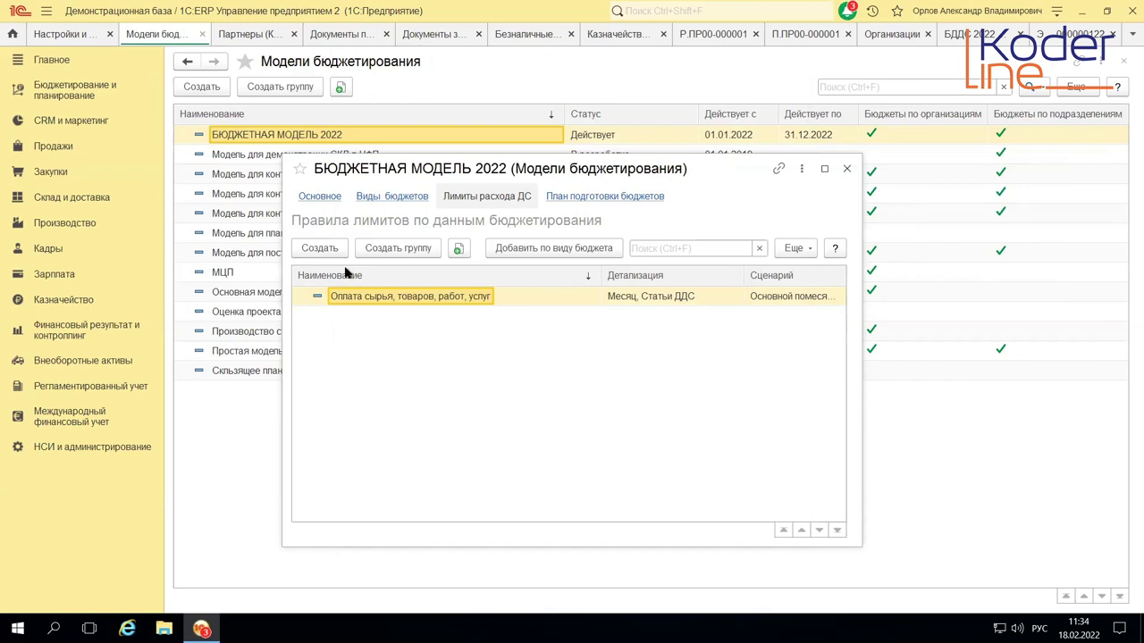
{"action": "double_click", "coordinate": [399, 297]}
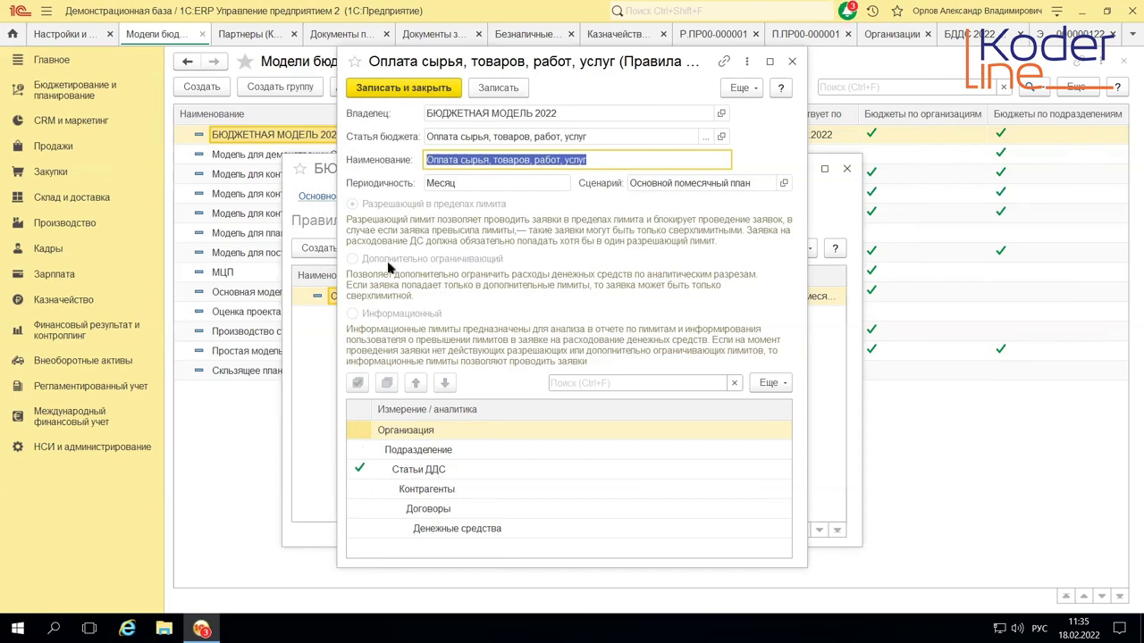
{"action": "left_click", "coordinate": [395, 89]}
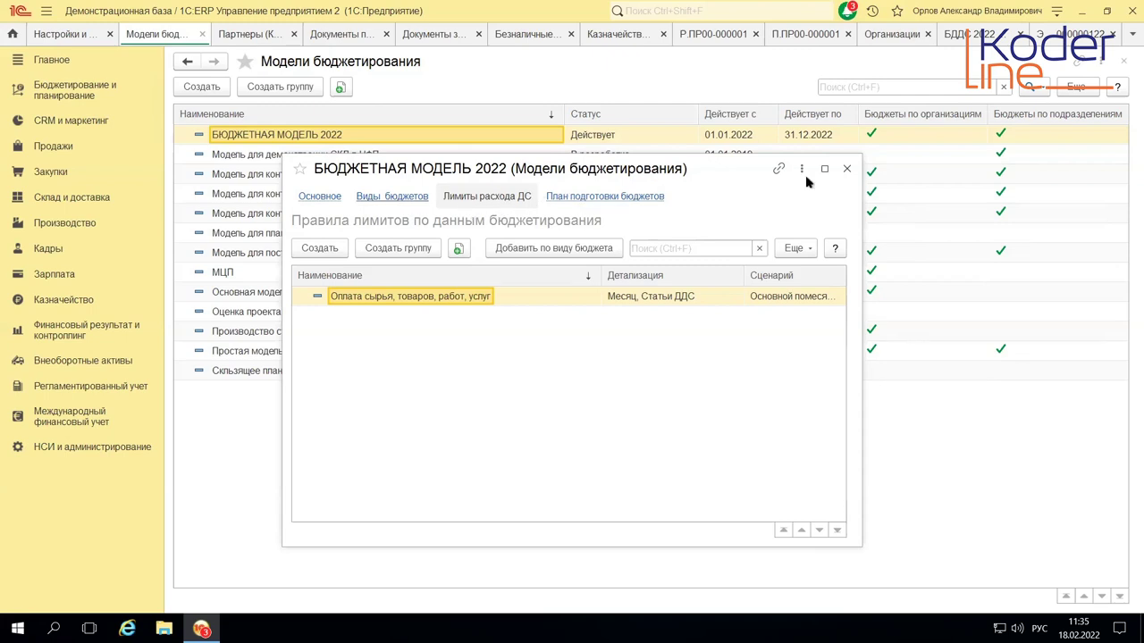
- Open the 17.02.2022 supplier payment request for 2 900 000 RUB from the treasury's Заявки на расходование ДС list
{"action": "left_click", "coordinate": [845, 170]}
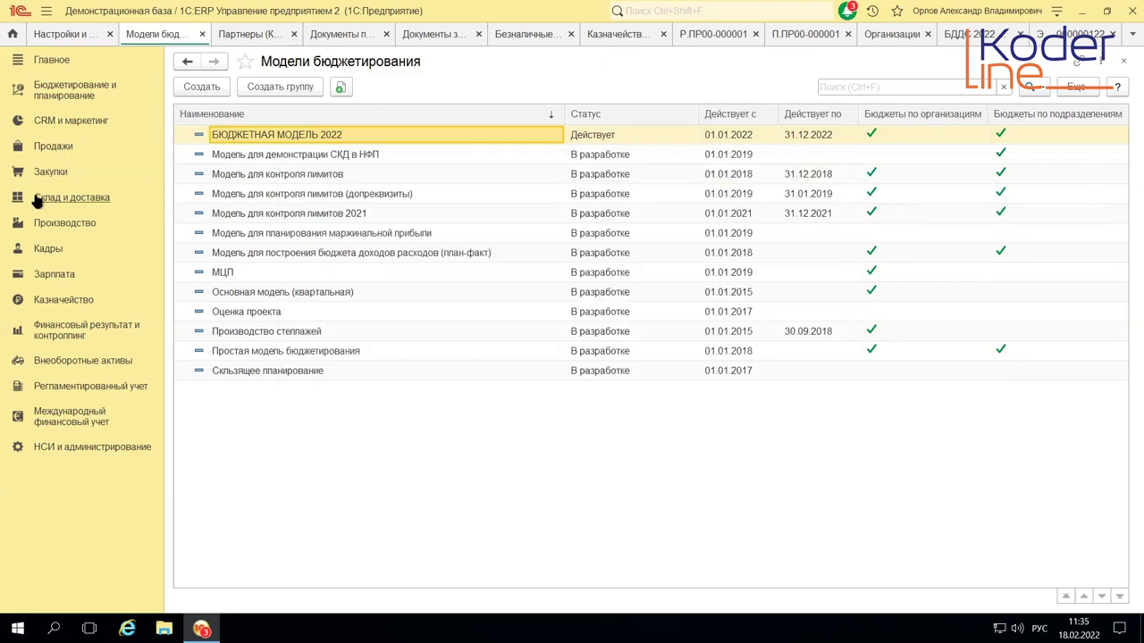
{"action": "left_click", "coordinate": [40, 303]}
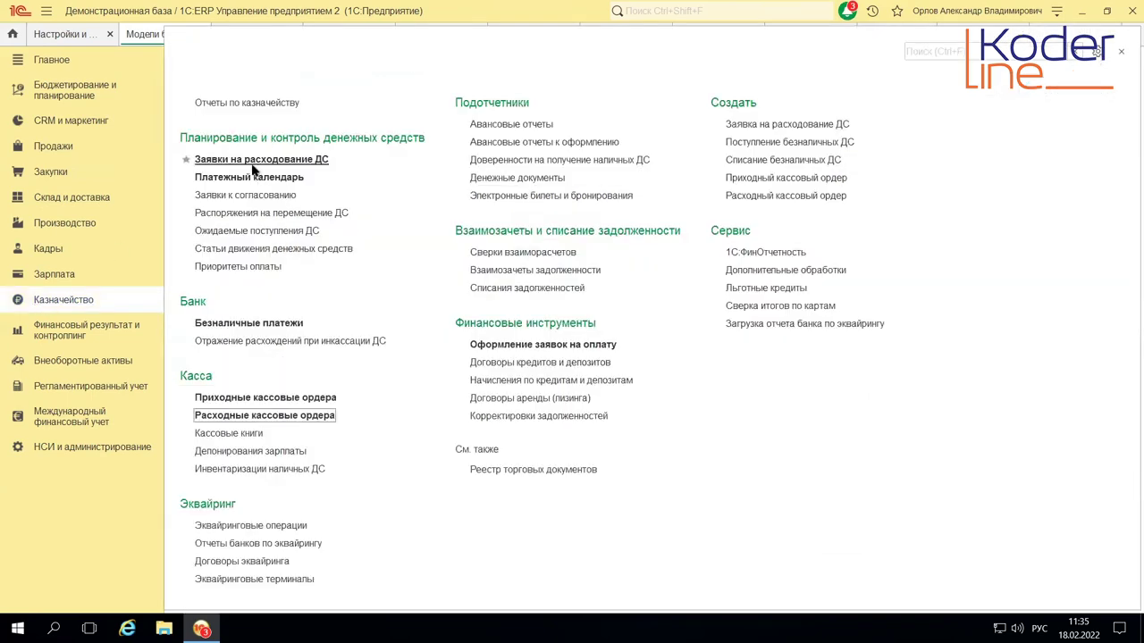
{"action": "left_click", "coordinate": [249, 160]}
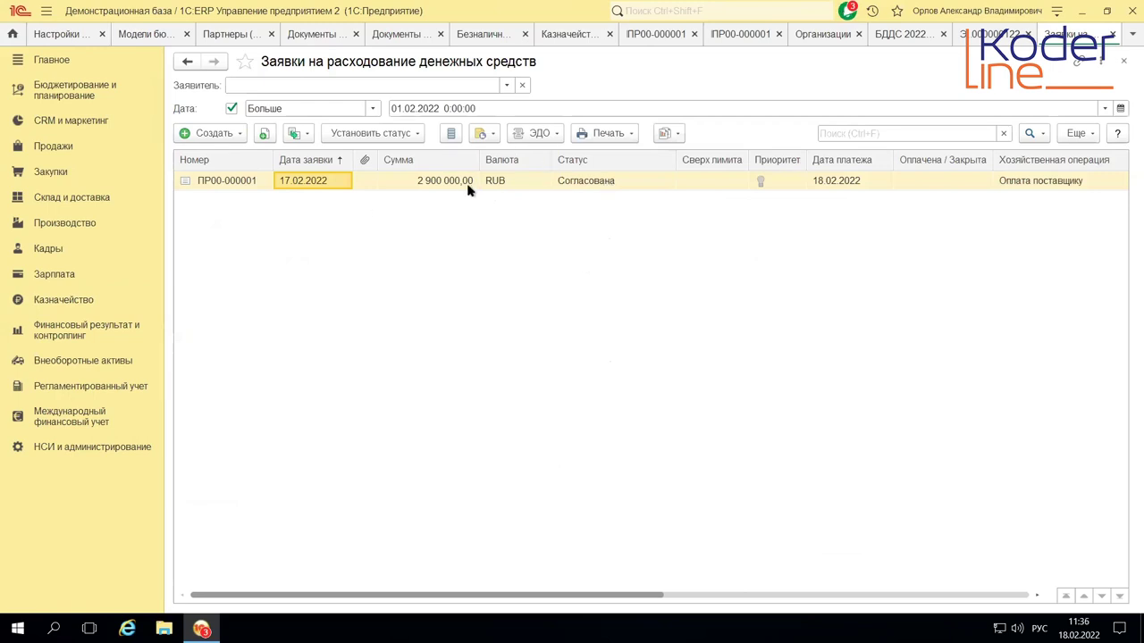
{"action": "left_click", "coordinate": [224, 141]}
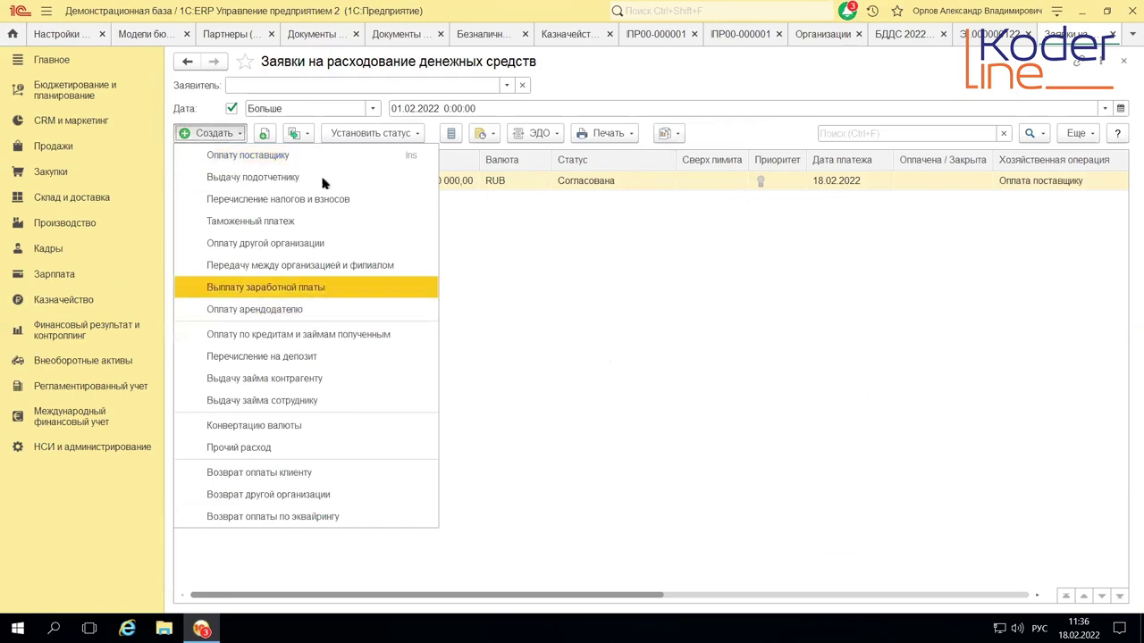
{"action": "left_click", "coordinate": [230, 135]}
{"action": "left_click", "coordinate": [230, 135]}
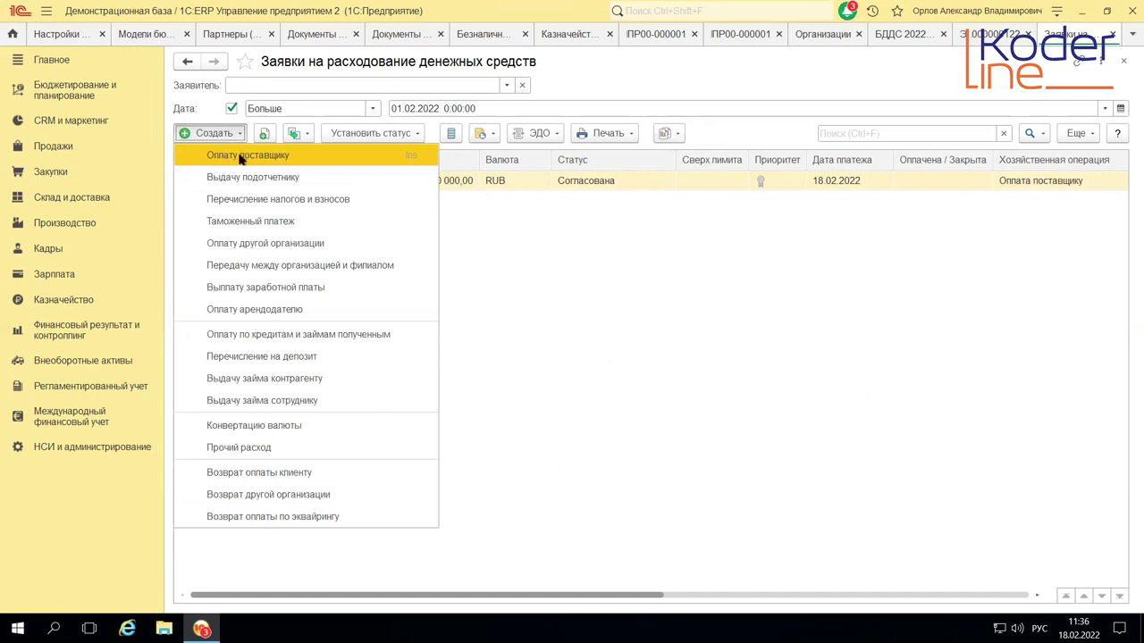
{"action": "left_click", "coordinate": [478, 231]}
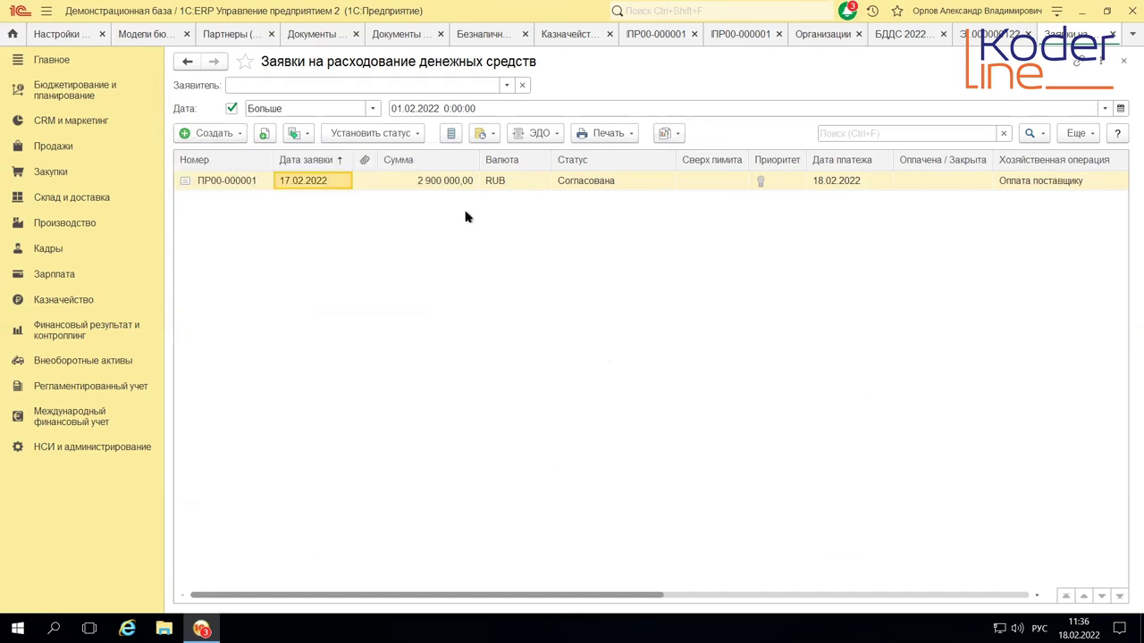
{"action": "left_click", "coordinate": [417, 177]}
{"action": "left_click", "coordinate": [450, 136]}
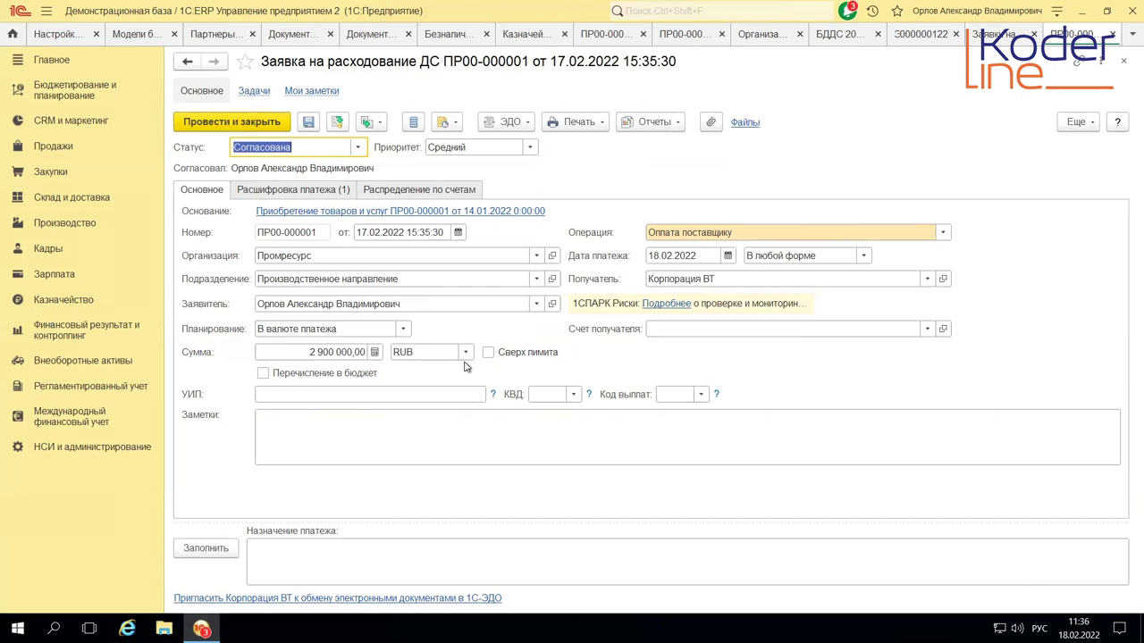
- Examine the payment request's main details and its payment breakdown, both undivided (Без разбиения) and as a list (Списком)
{"action": "left_click", "coordinate": [862, 257]}
{"action": "left_click", "coordinate": [863, 257]}
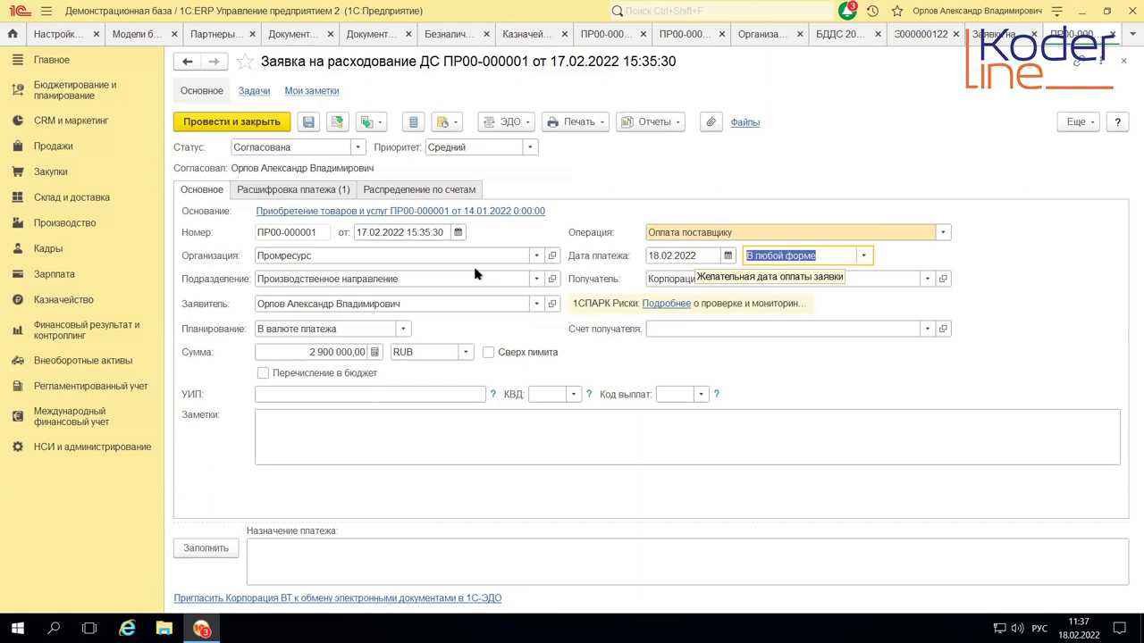
{"action": "left_click", "coordinate": [270, 191]}
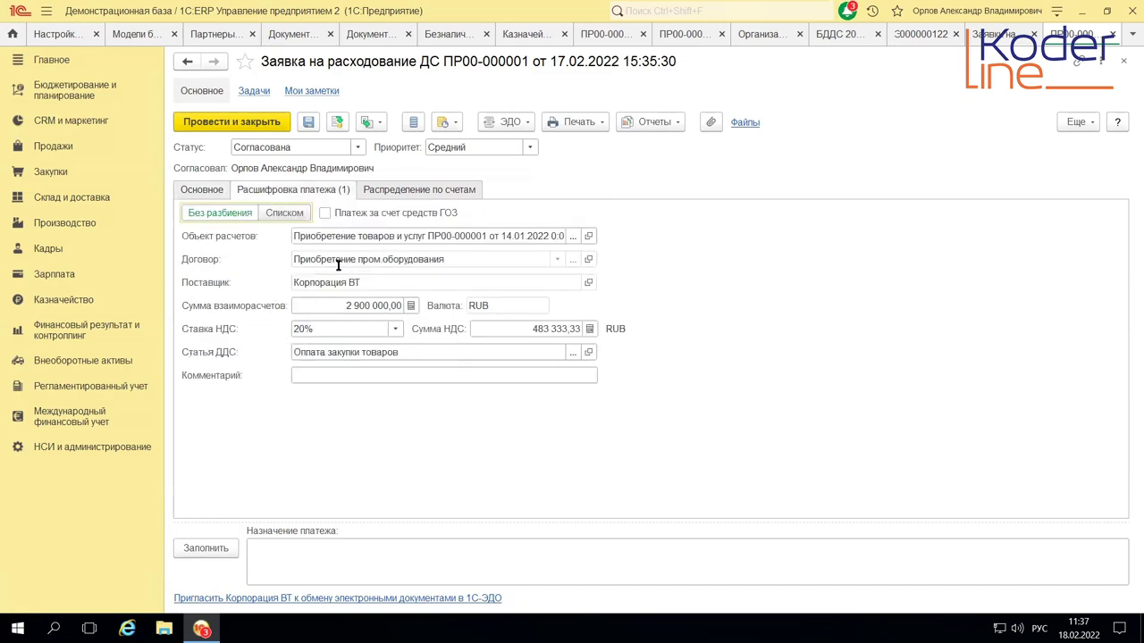
{"action": "left_click", "coordinate": [284, 213]}
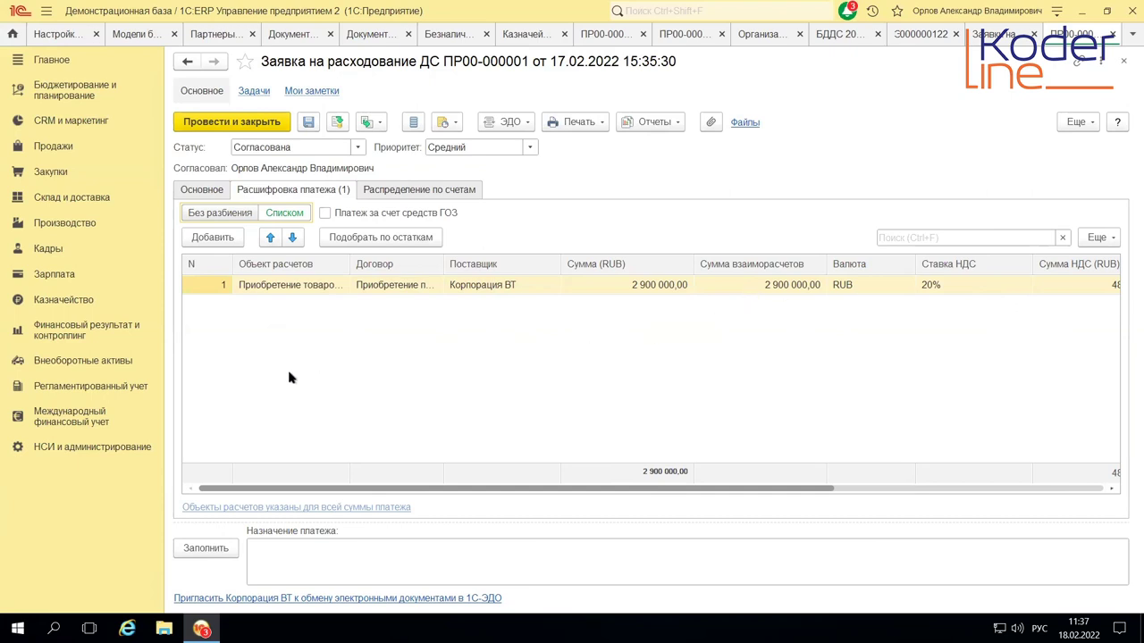
{"action": "left_click", "coordinate": [203, 218]}
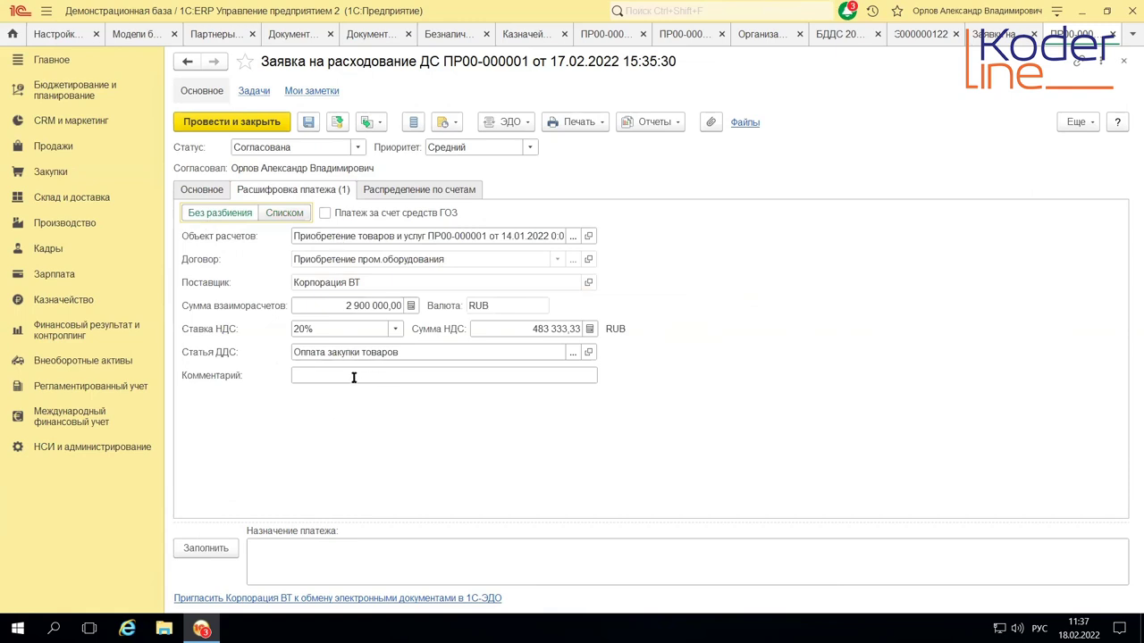
- Try to post the payment request and read the posting messages
{"action": "left_click", "coordinate": [337, 124]}
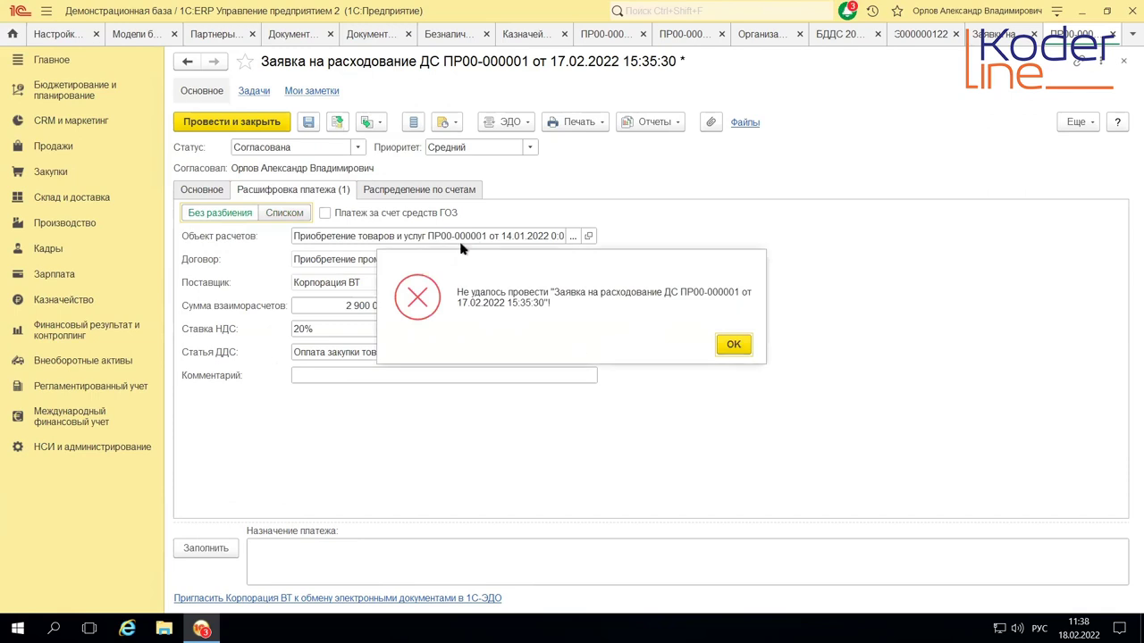
{"action": "left_click", "coordinate": [731, 345]}
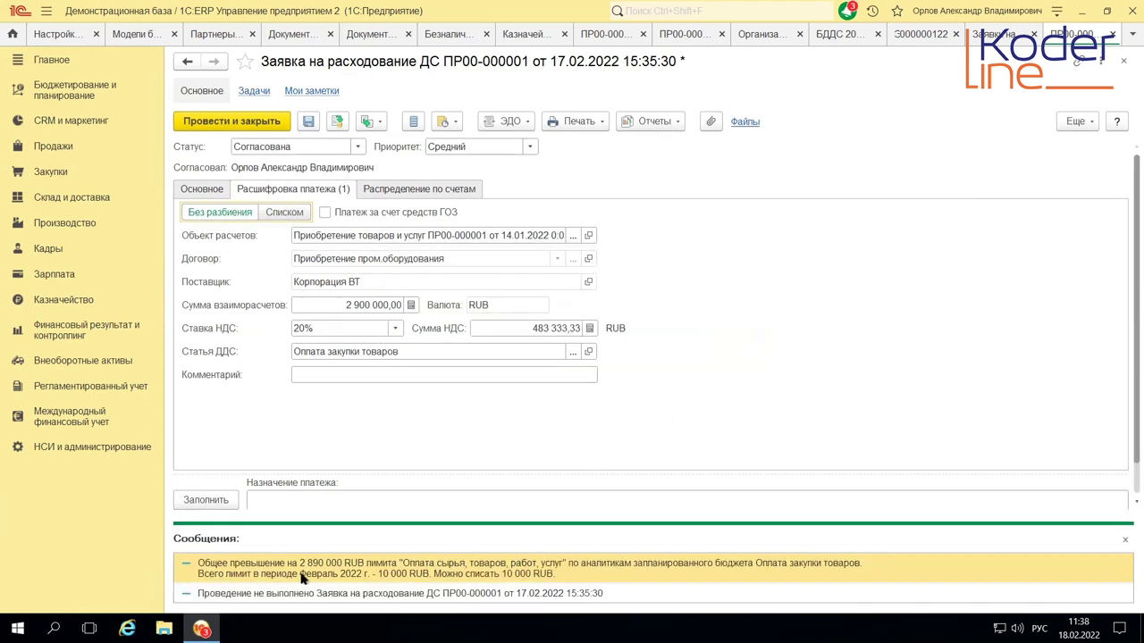
{"action": "left_click", "coordinate": [557, 587]}
- Check the limit type and analytics of the Оплата сырья, товаров, работ, услуг limit rule in БЮДЖЕТНАЯ МОДЕЛЬ 2022, and close it
{"action": "left_click", "coordinate": [64, 94]}
{"action": "left_click", "coordinate": [219, 122]}
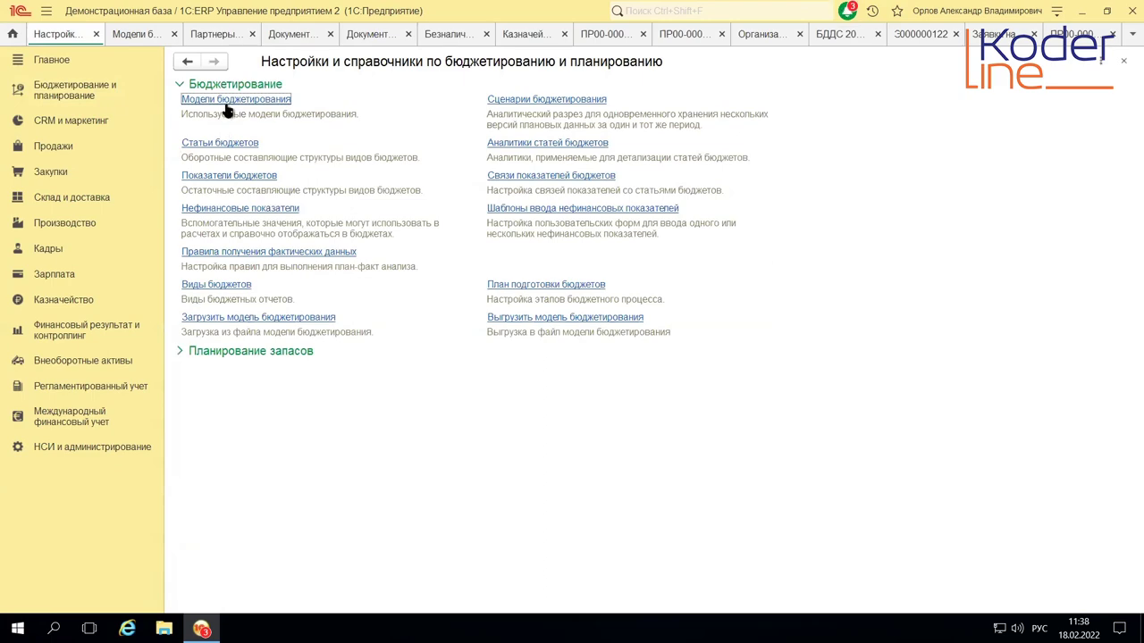
{"action": "left_click", "coordinate": [227, 106]}
{"action": "double_click", "coordinate": [288, 135]}
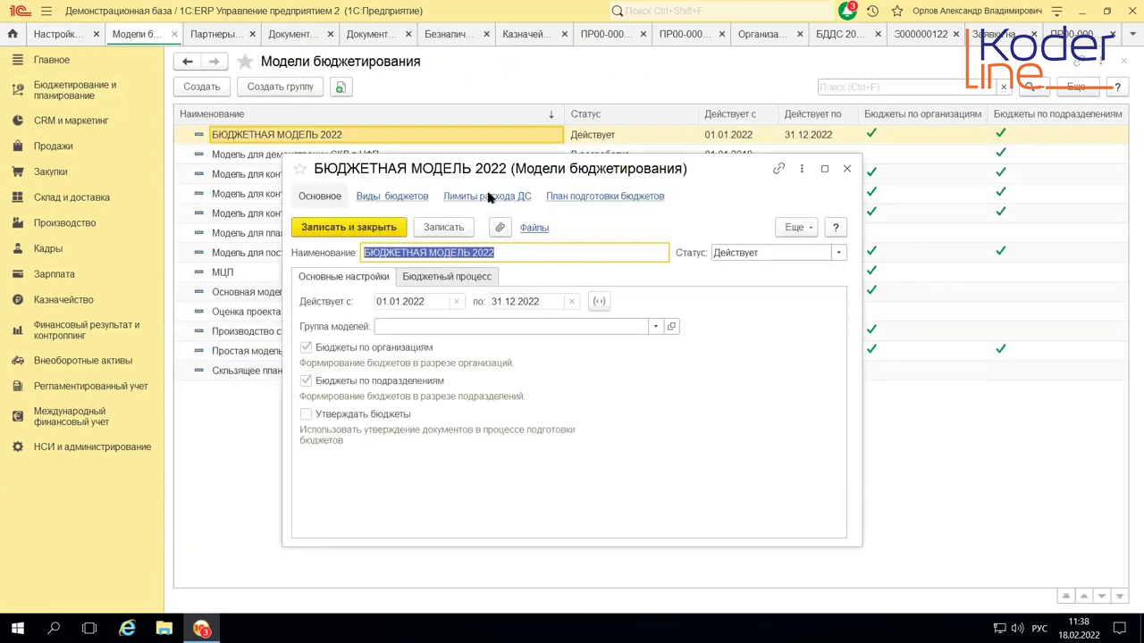
{"action": "left_click", "coordinate": [488, 197]}
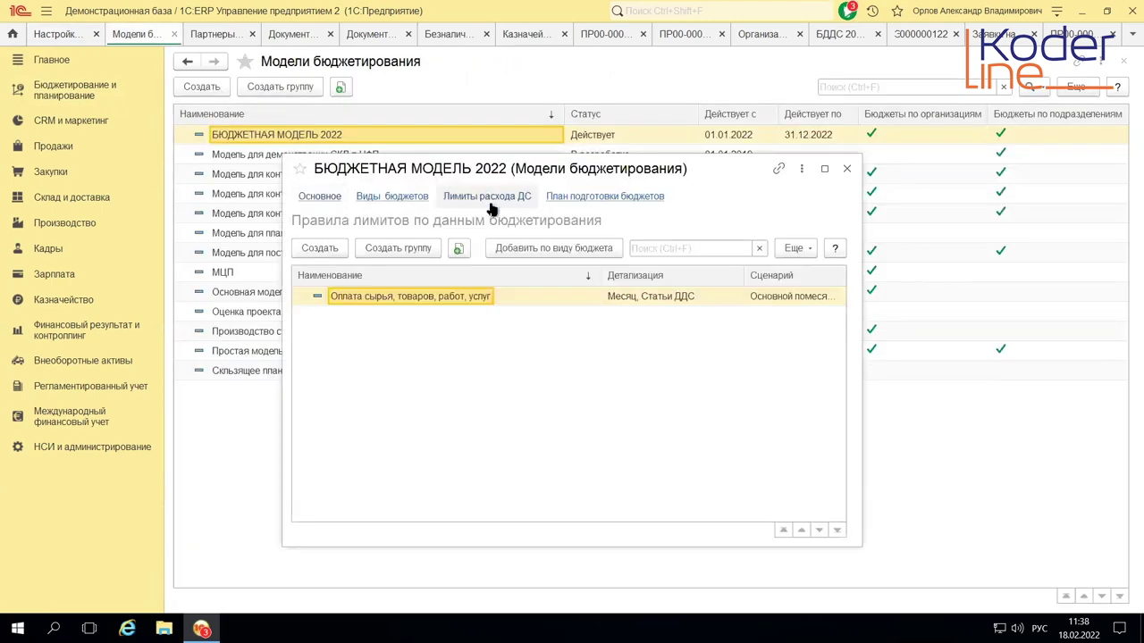
{"action": "double_click", "coordinate": [434, 296]}
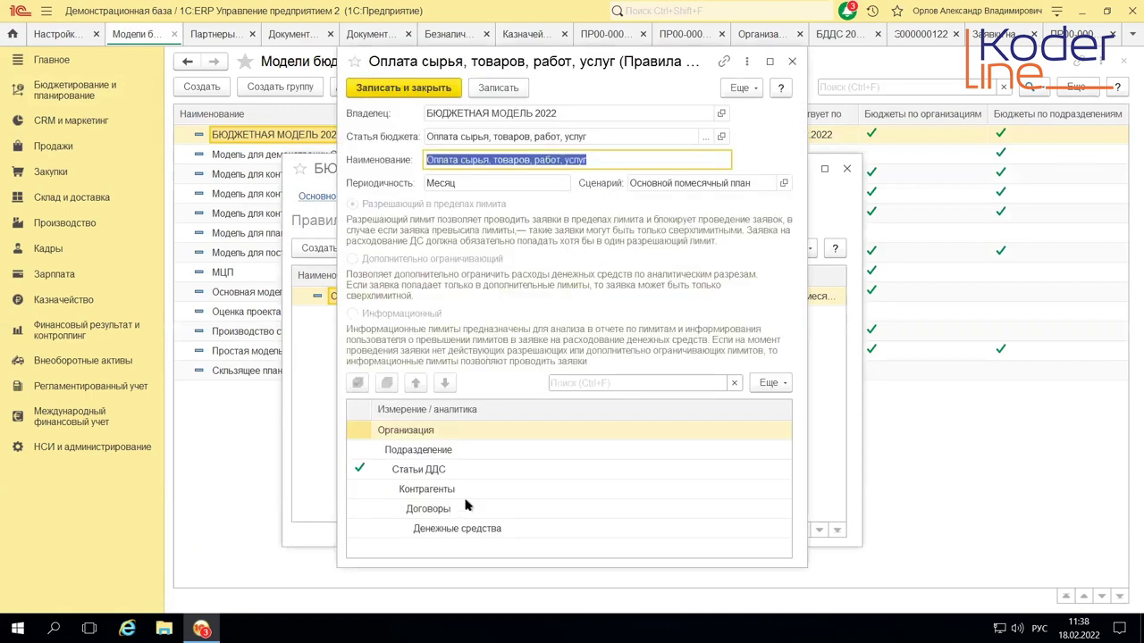
{"action": "left_click", "coordinate": [791, 62]}
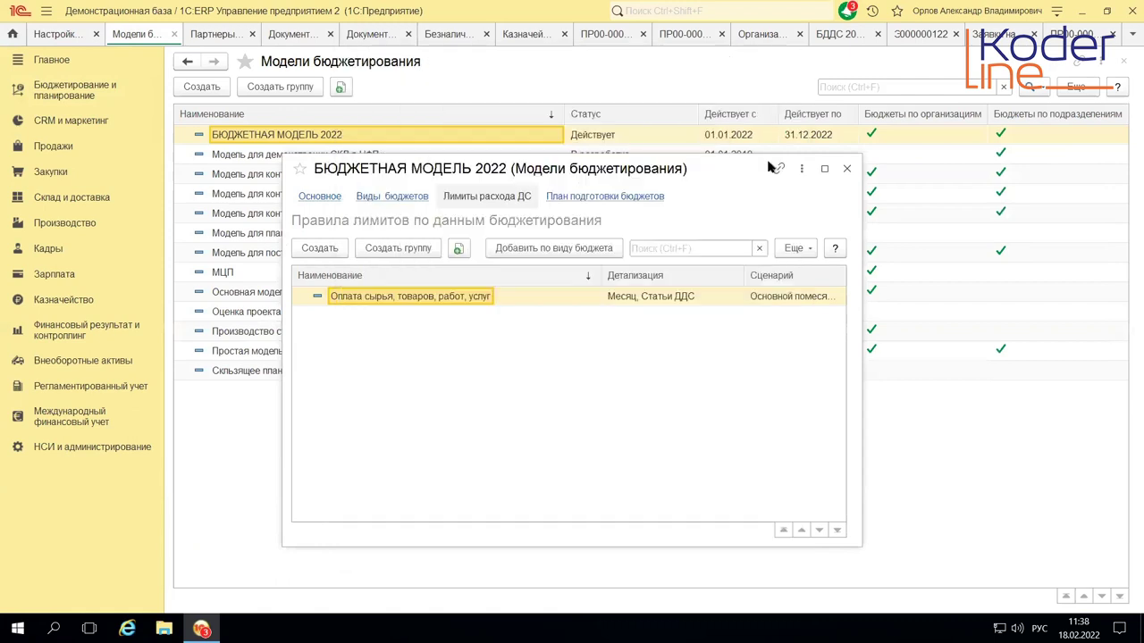
{"action": "left_click", "coordinate": [847, 169]}
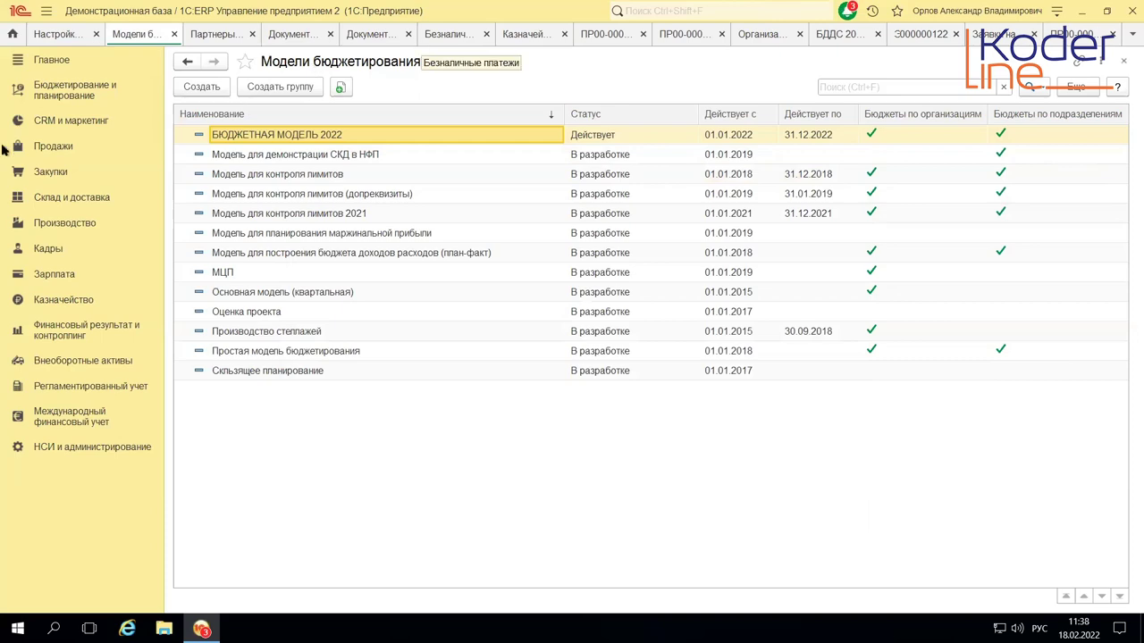
{"action": "left_click", "coordinate": [72, 90]}
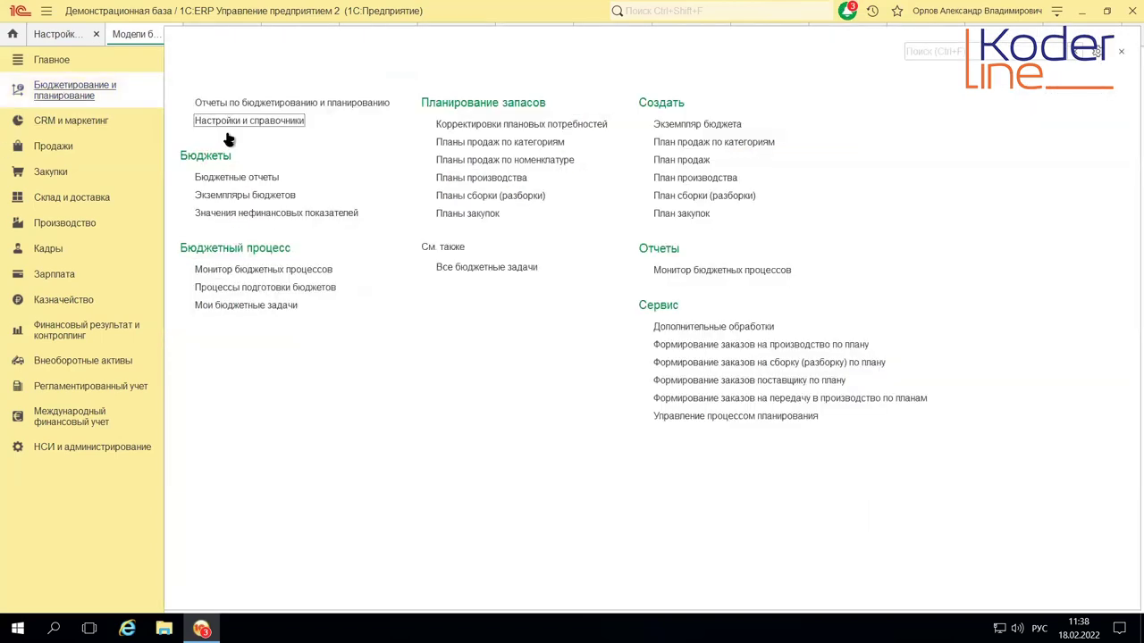
{"action": "left_click", "coordinate": [230, 123]}
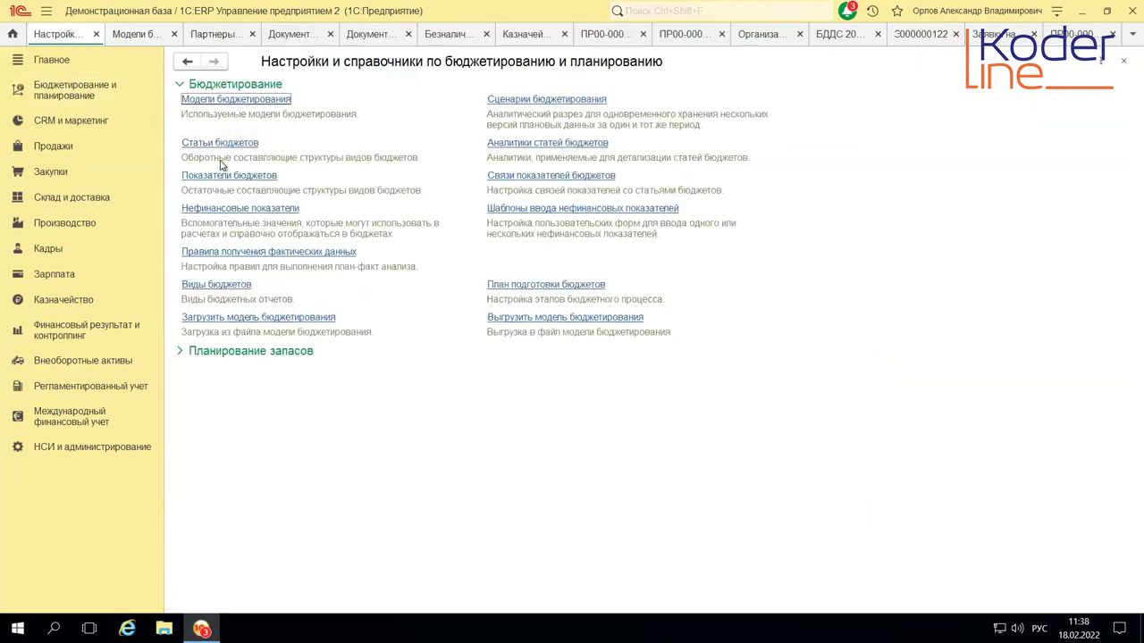
{"action": "left_click", "coordinate": [205, 101]}
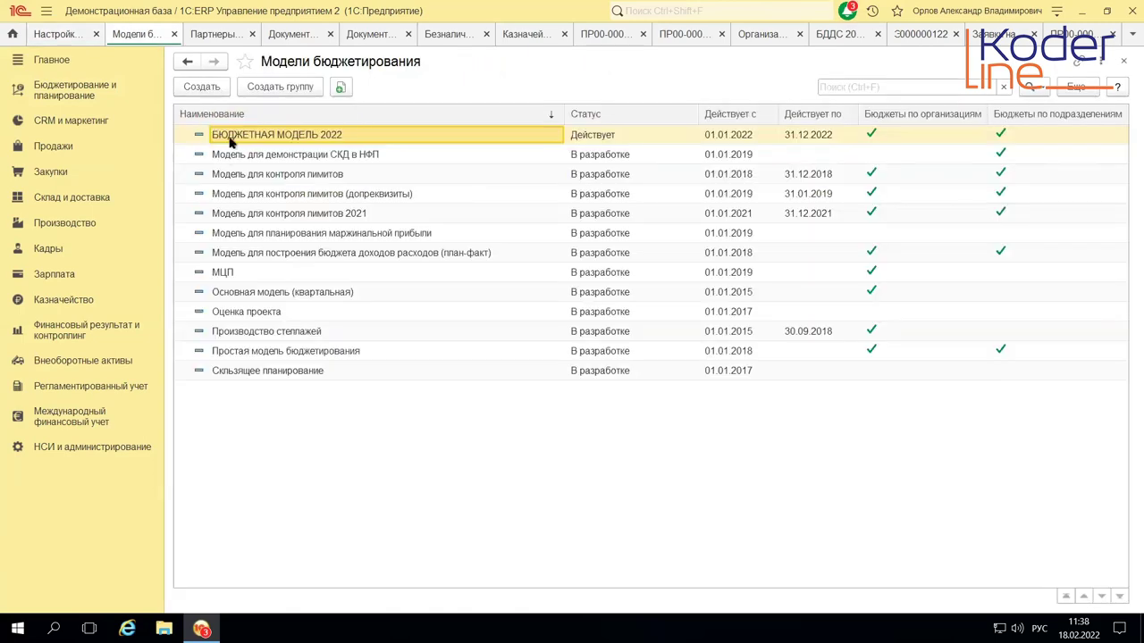
{"action": "double_click", "coordinate": [231, 136]}
{"action": "left_click", "coordinate": [847, 169]}
- Look through the budget amounts and main details of the 12.11.2021 БДДС budget instance, and close it
{"action": "left_click", "coordinate": [41, 92]}
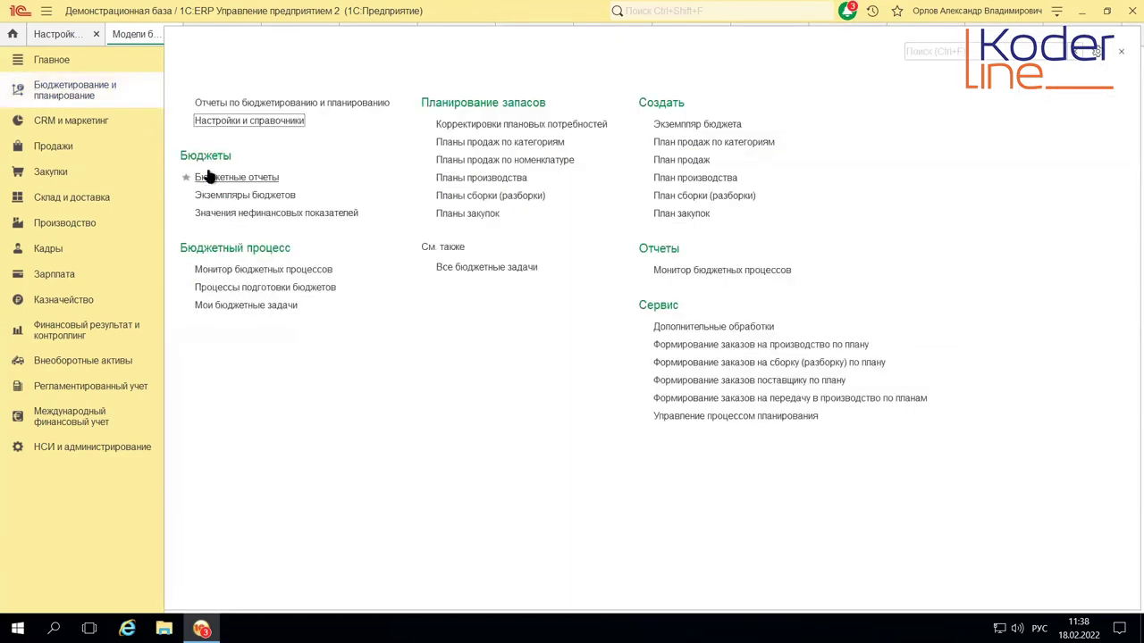
{"action": "left_click", "coordinate": [219, 194]}
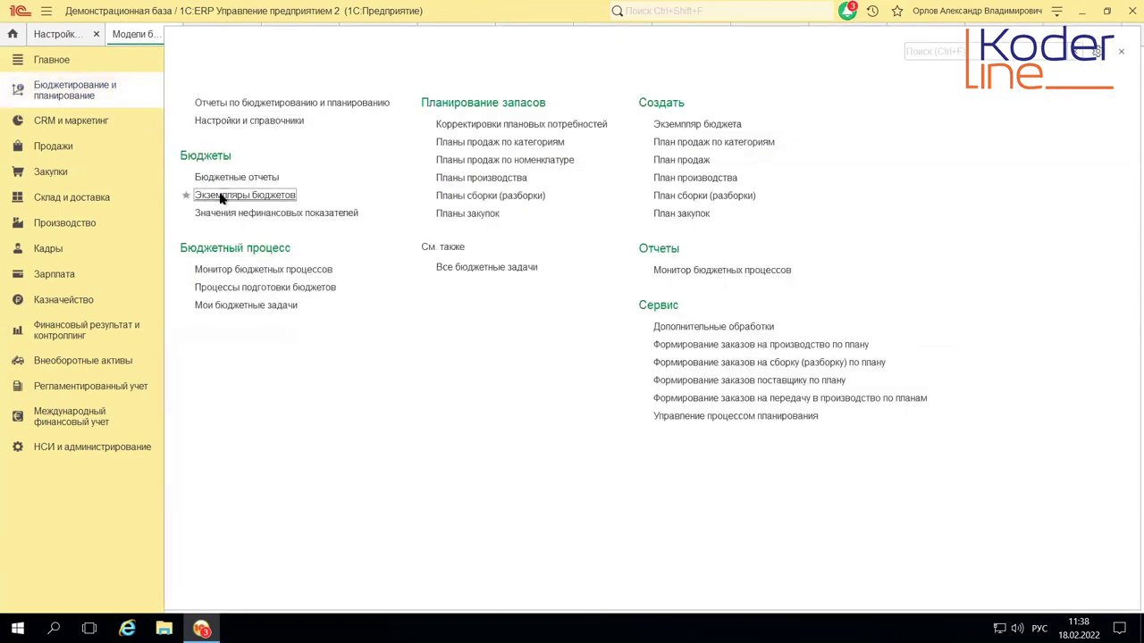
{"action": "left_click", "coordinate": [222, 170]}
{"action": "double_click", "coordinate": [221, 170]}
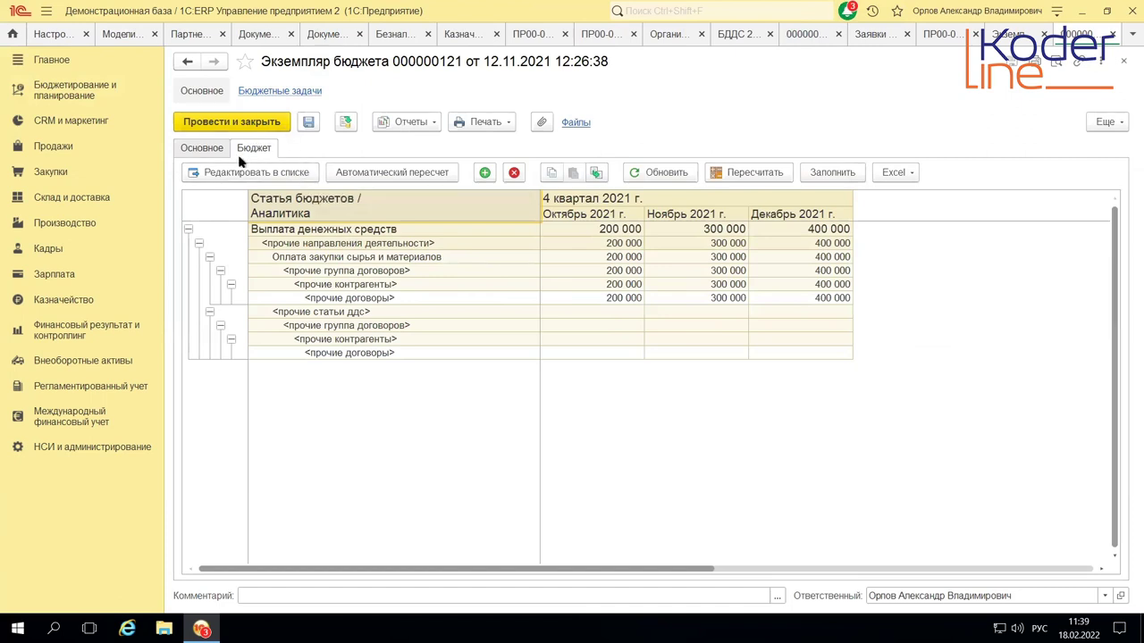
{"action": "left_click", "coordinate": [190, 149]}
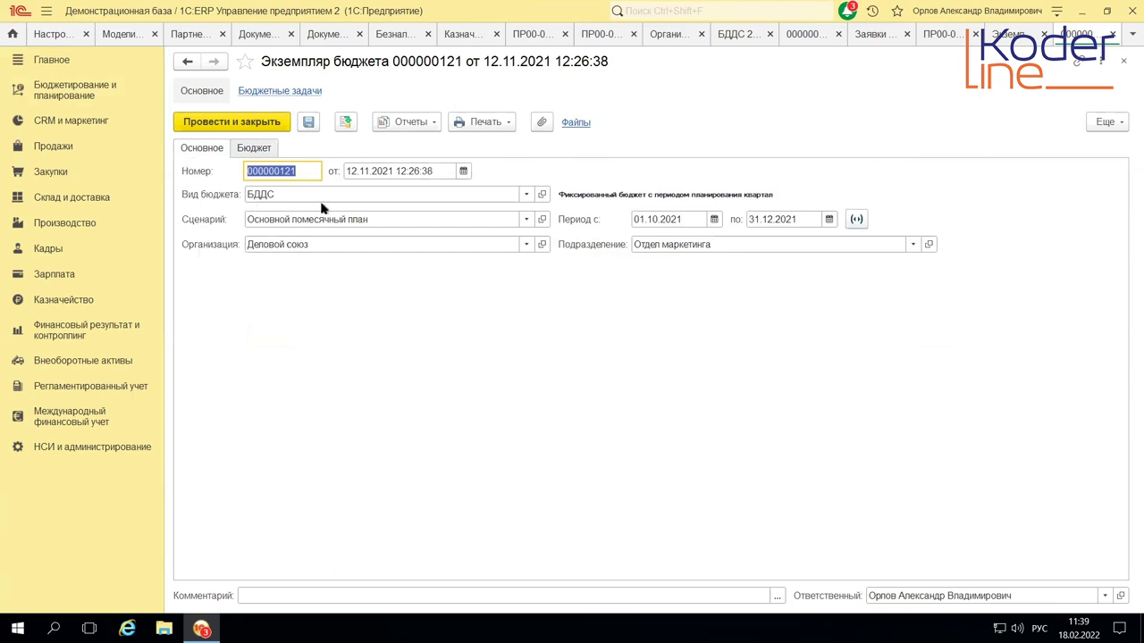
{"action": "left_click", "coordinate": [1123, 63]}
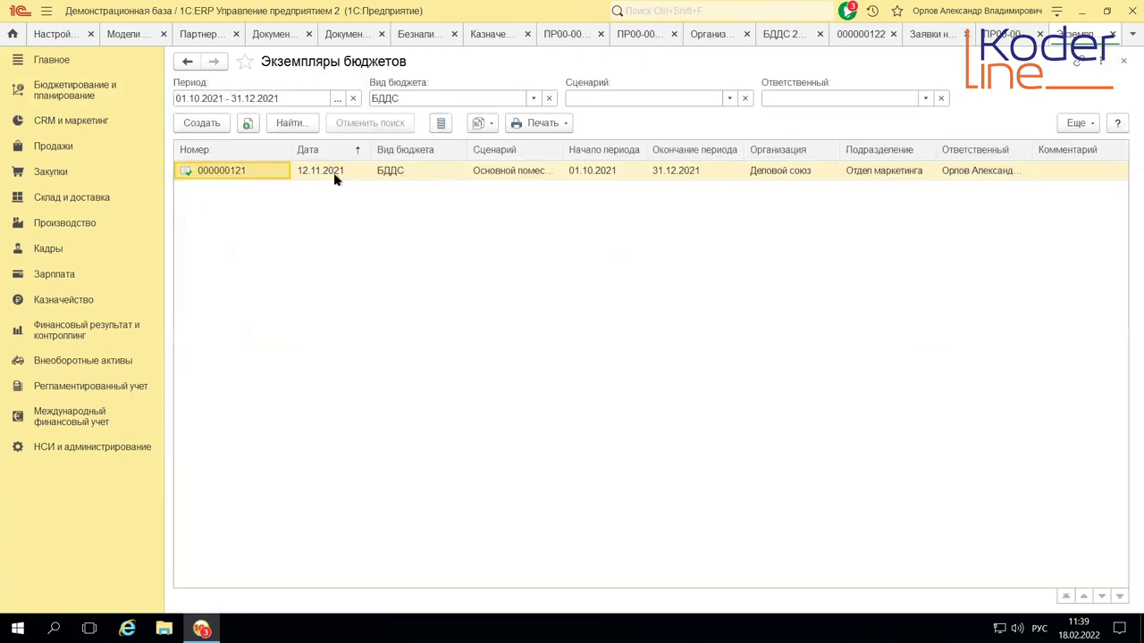
- Filter the budget instances by БДДС 2022 План without a period, and open the Промресурс instance of 18.02.2022
{"action": "left_click", "coordinate": [338, 99]}
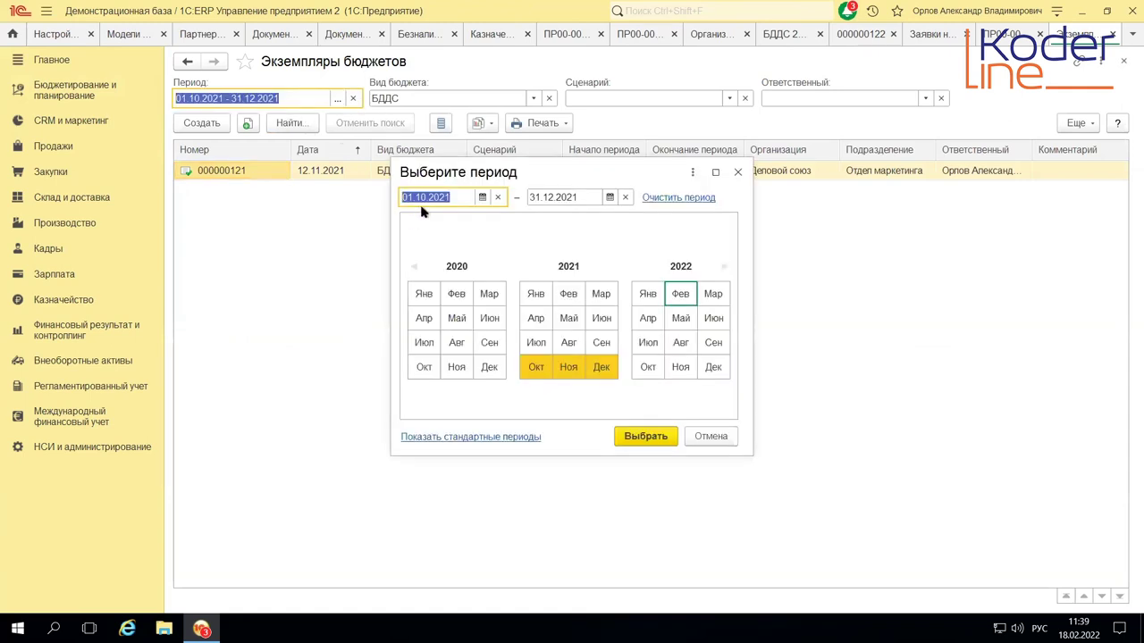
{"action": "left_click", "coordinate": [482, 196]}
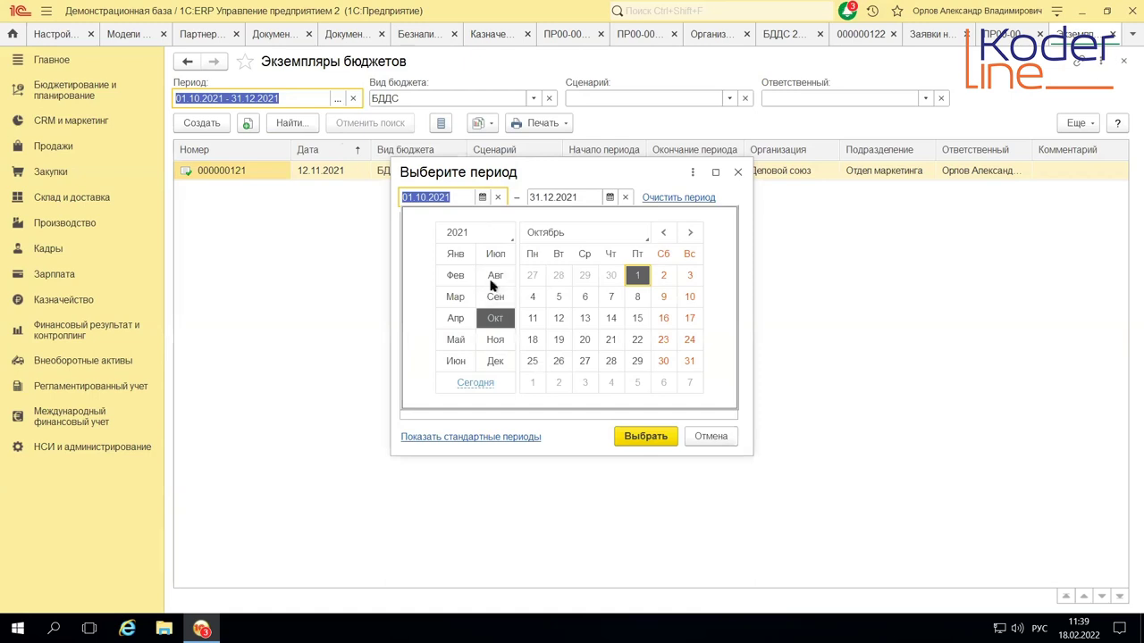
{"action": "left_click", "coordinate": [512, 239]}
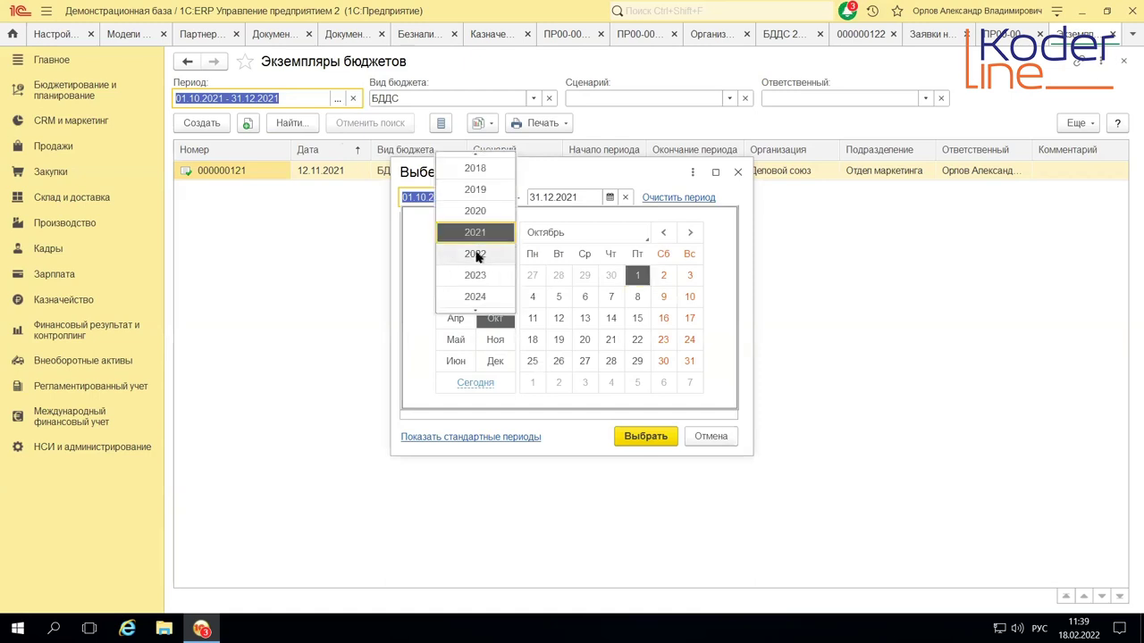
{"action": "left_click", "coordinate": [477, 255]}
{"action": "left_click", "coordinate": [457, 260]}
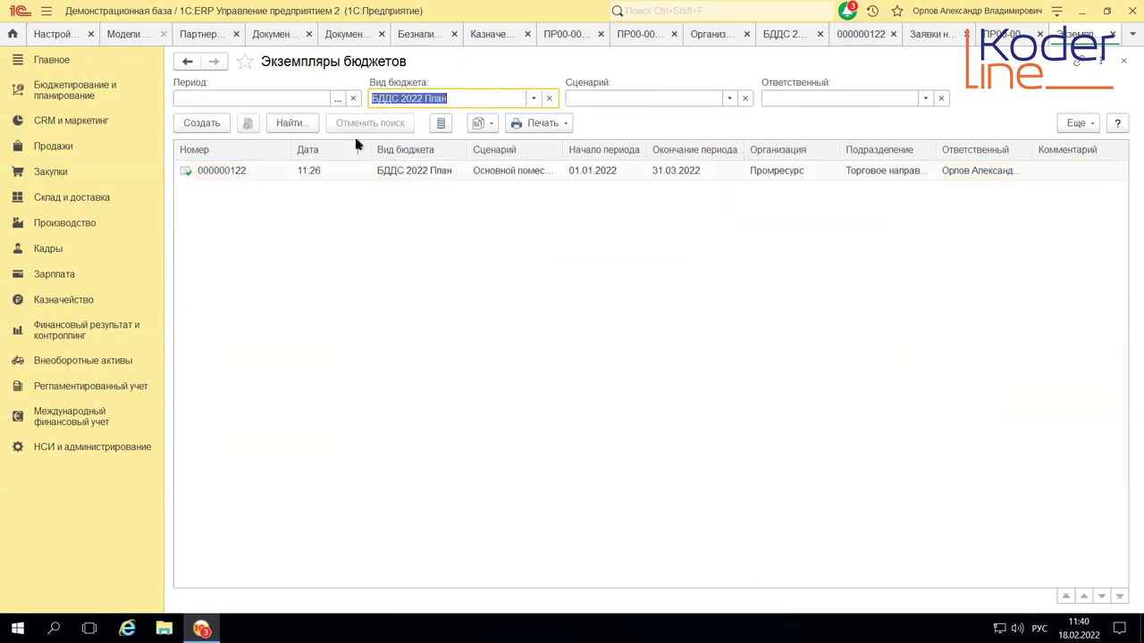
{"action": "left_click", "coordinate": [355, 148]}
{"action": "double_click", "coordinate": [265, 175]}
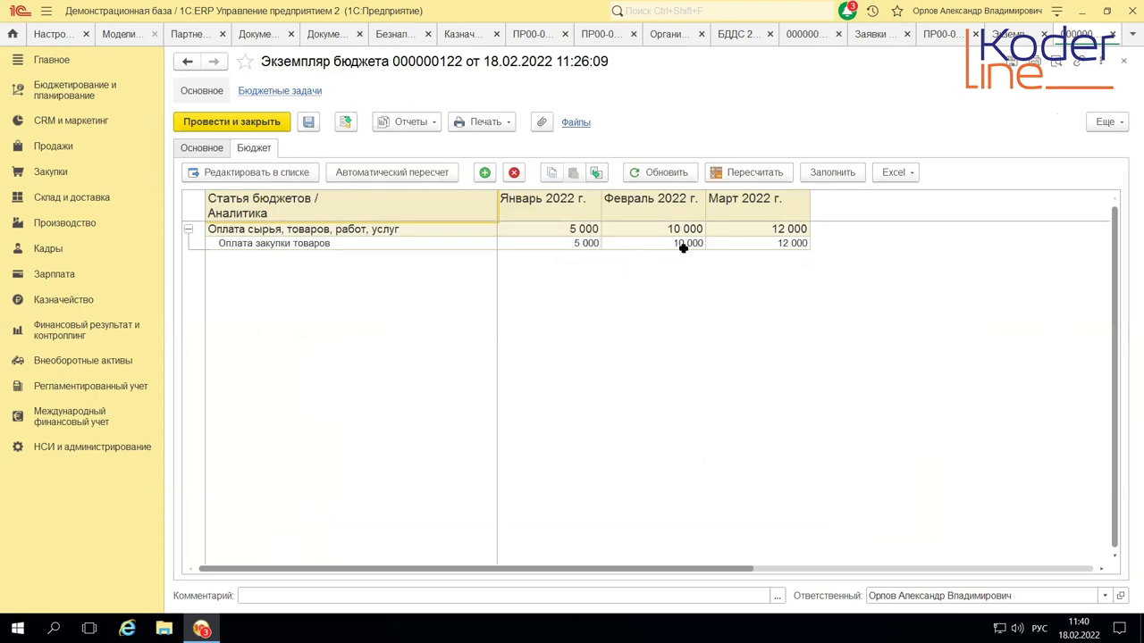
- Set the February 2022 amount of Оплата закупки товаров to 5 000 000
{"action": "left_click", "coordinate": [683, 248]}
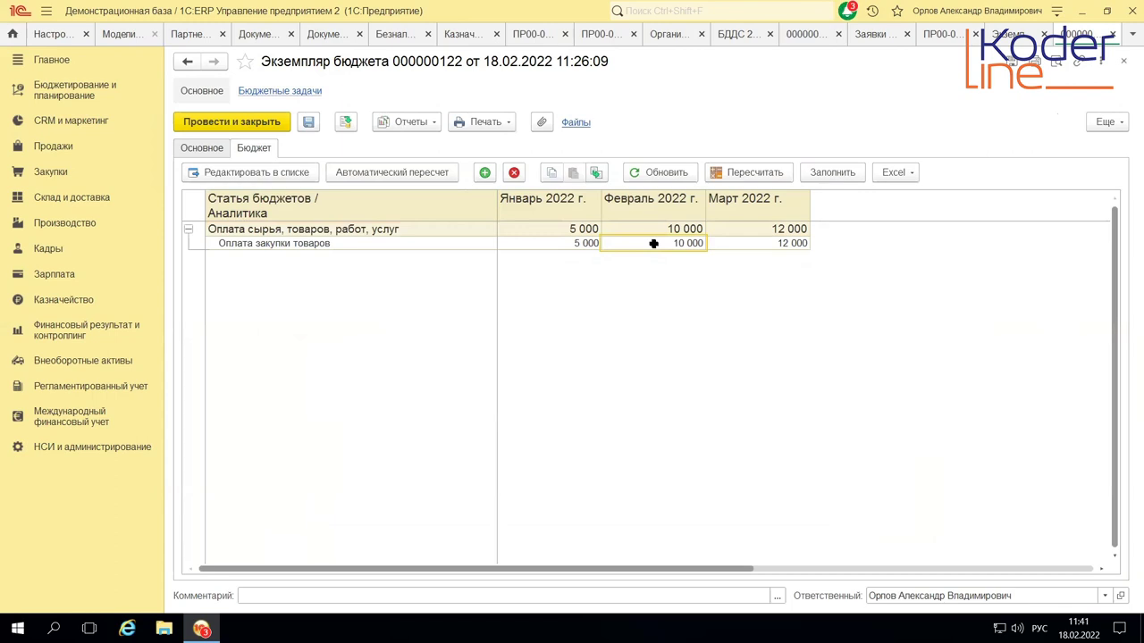
{"action": "double_click", "coordinate": [653, 244]}
{"action": "type", "text": "50"}
- Set the Оплата закупки товаров amounts to 10 000 000 for March and 2 000 000 for January 2022, and save the budget
{"action": "left_click", "coordinate": [793, 243]}
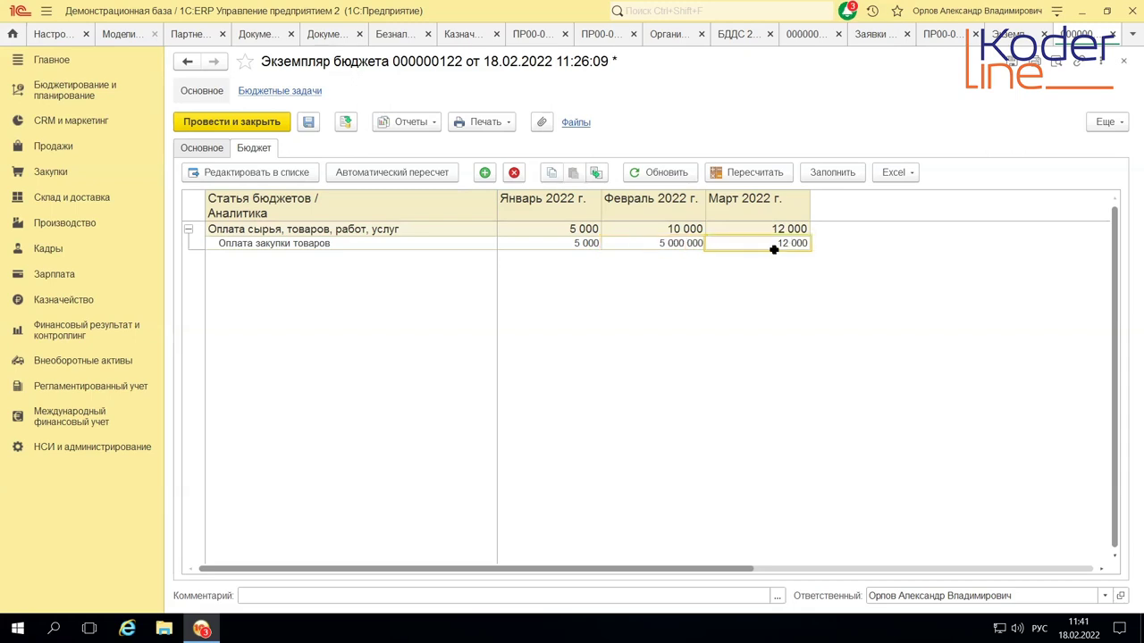
{"action": "double_click", "coordinate": [786, 244]}
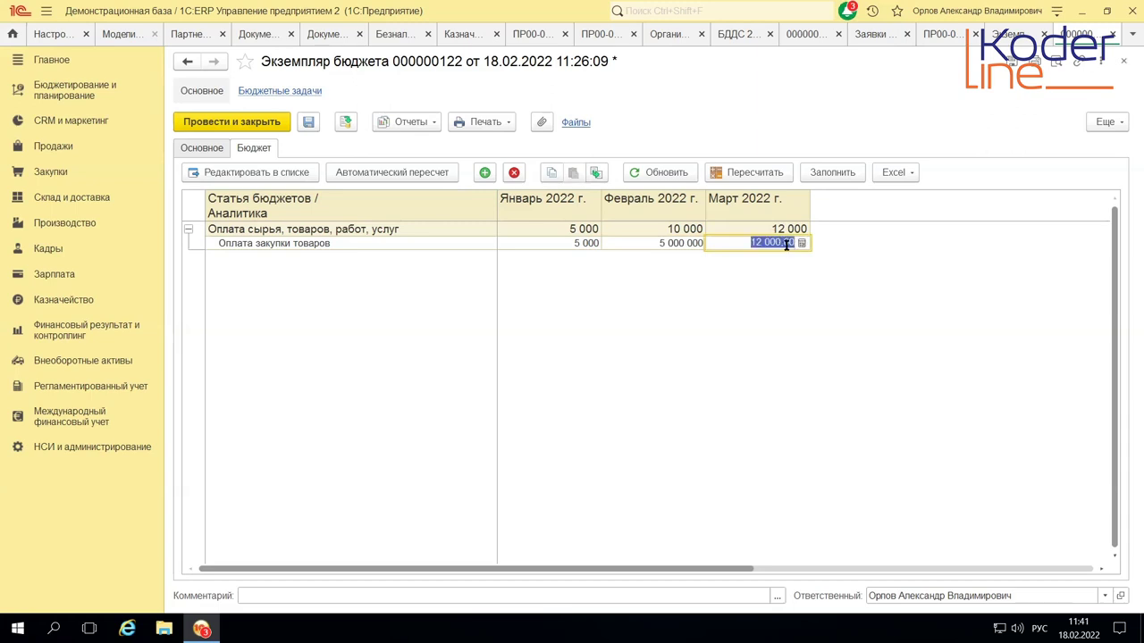
{"action": "type", "text": "1"}
{"action": "left_click", "coordinate": [563, 243]}
{"action": "left_click", "coordinate": [563, 244]}
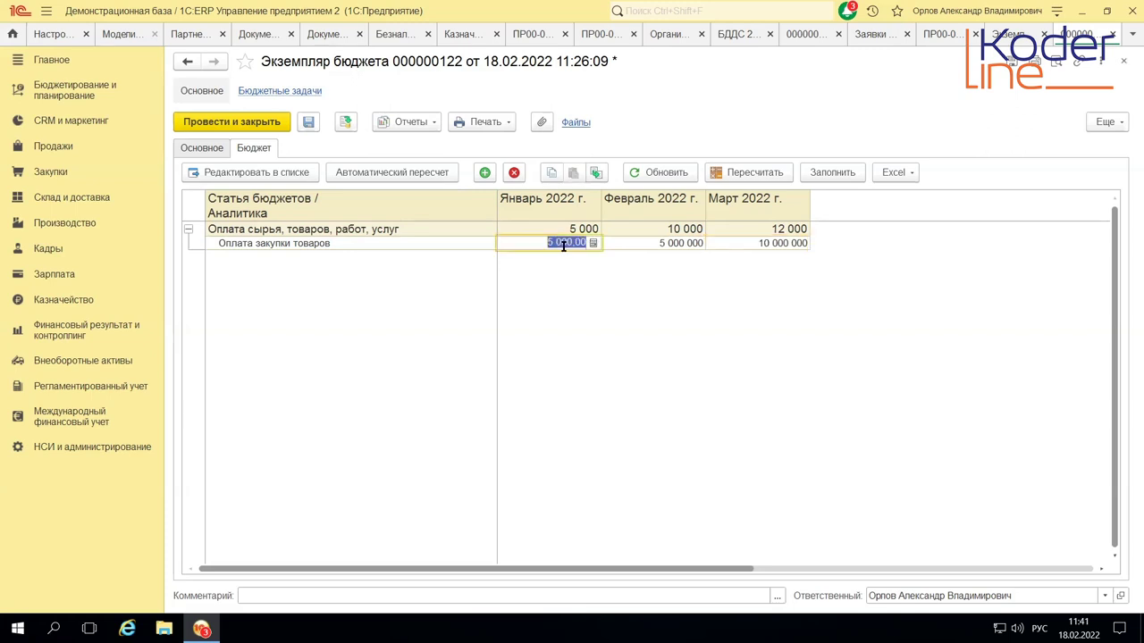
{"action": "type", "text": "2 000"}
{"action": "left_click", "coordinate": [592, 331]}
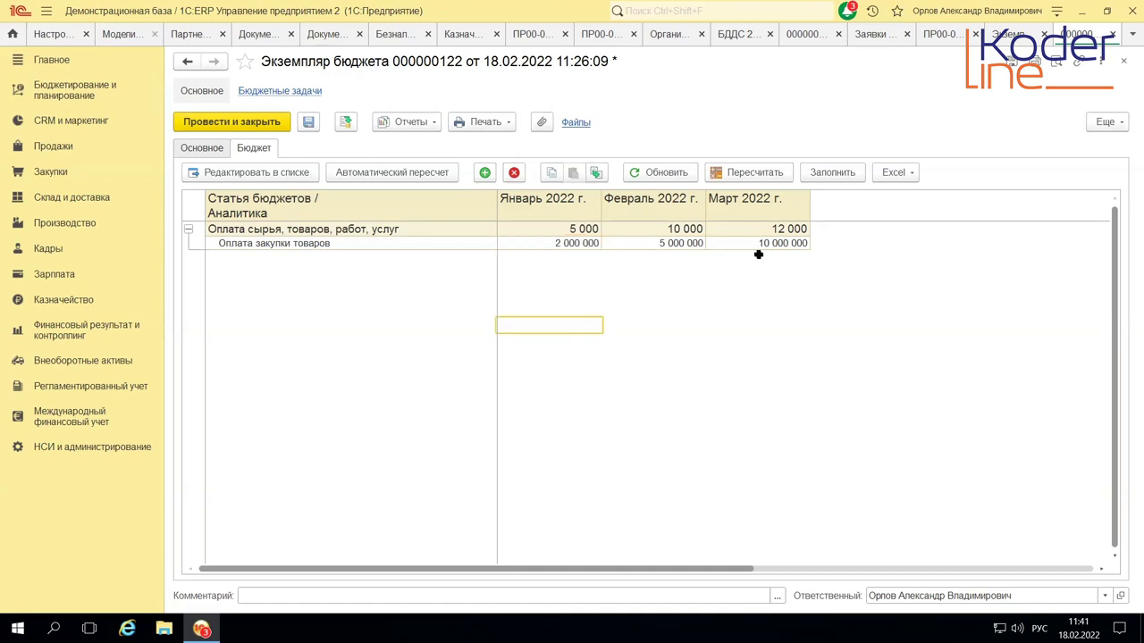
{"action": "left_click", "coordinate": [308, 122]}
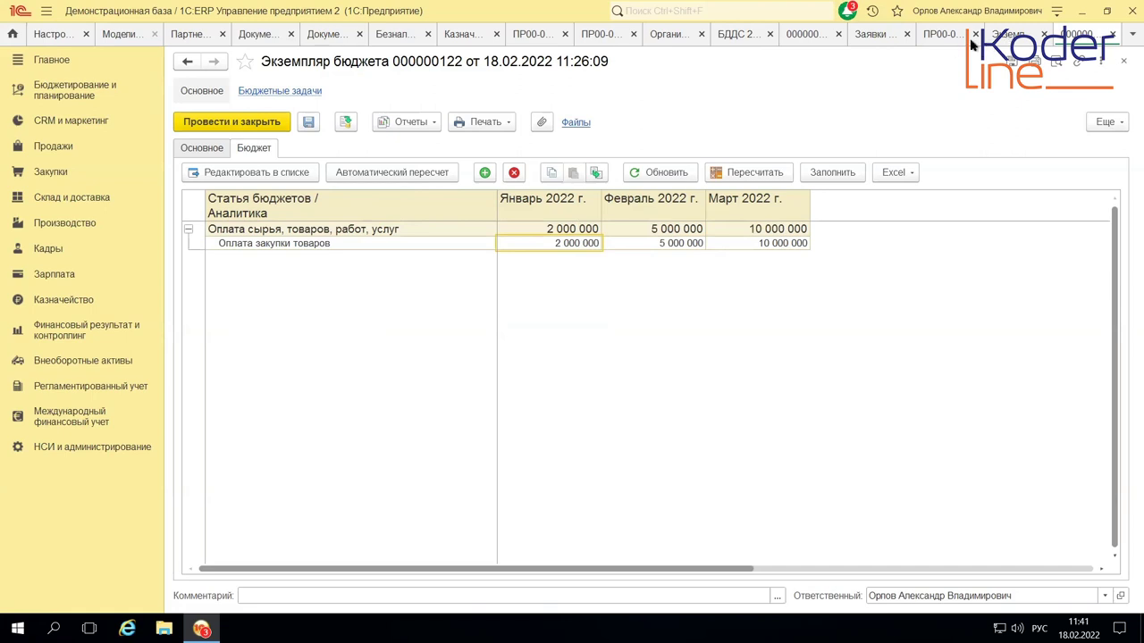
- Return to the payment request of 17.02.2022, clear the old messages, and post it against the raised limit
{"action": "left_click", "coordinate": [934, 34]}
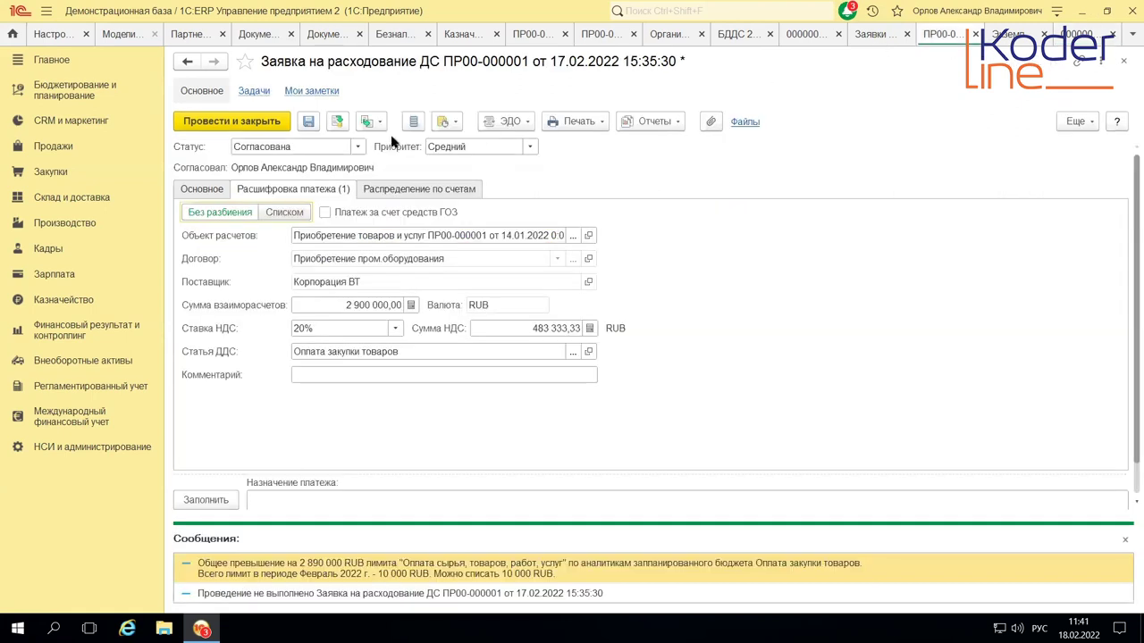
{"action": "left_click", "coordinate": [1124, 538]}
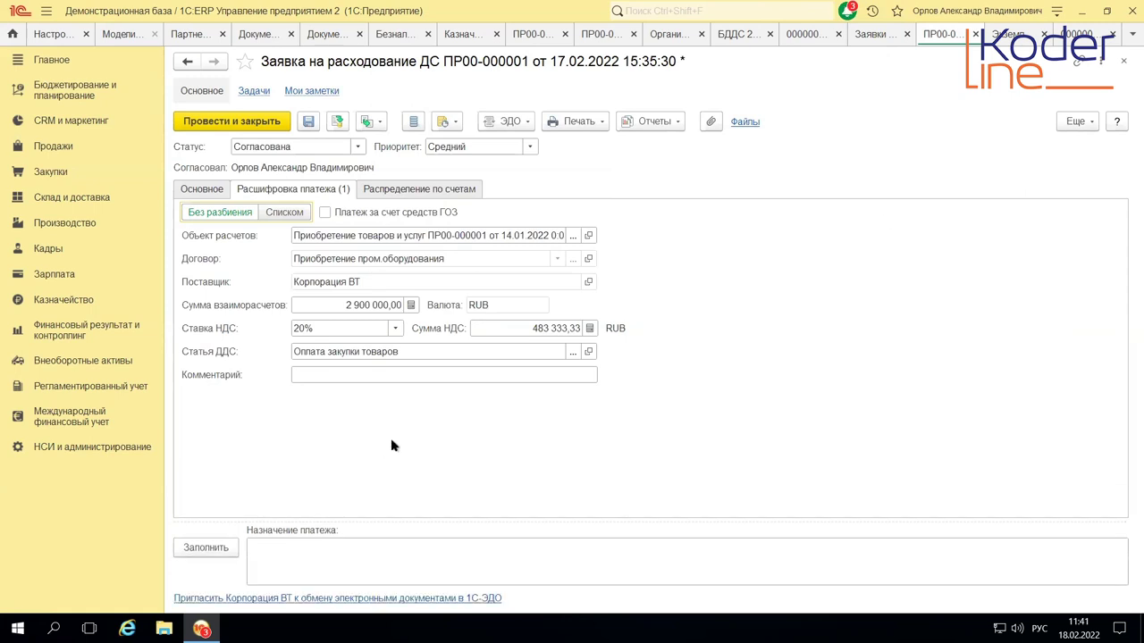
{"action": "left_click", "coordinate": [338, 125]}
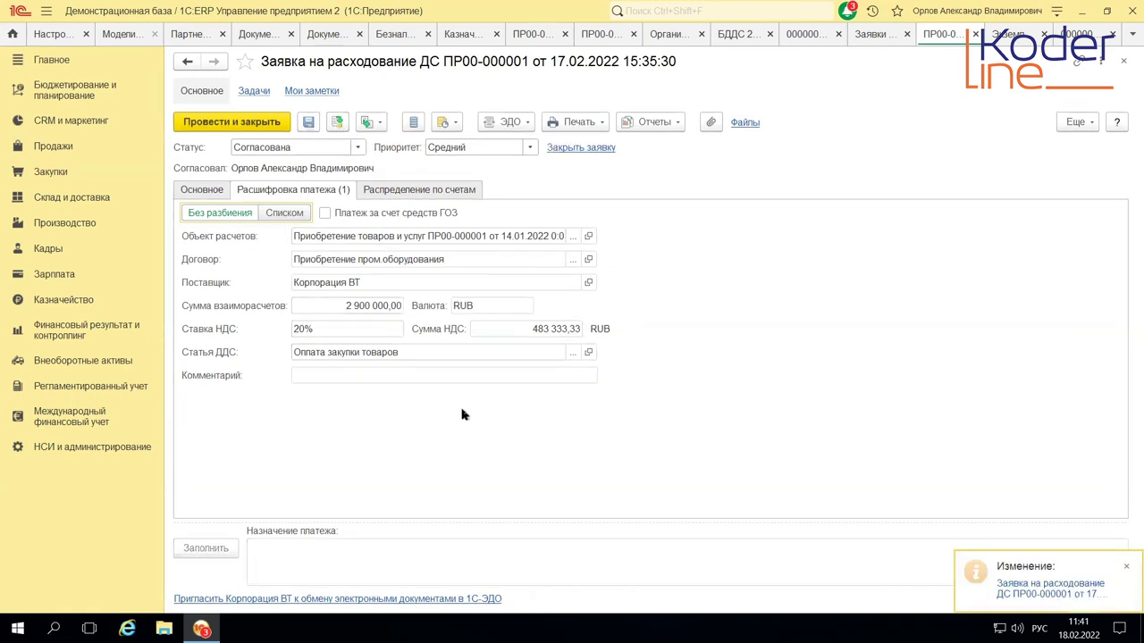
{"action": "left_click", "coordinate": [1124, 572]}
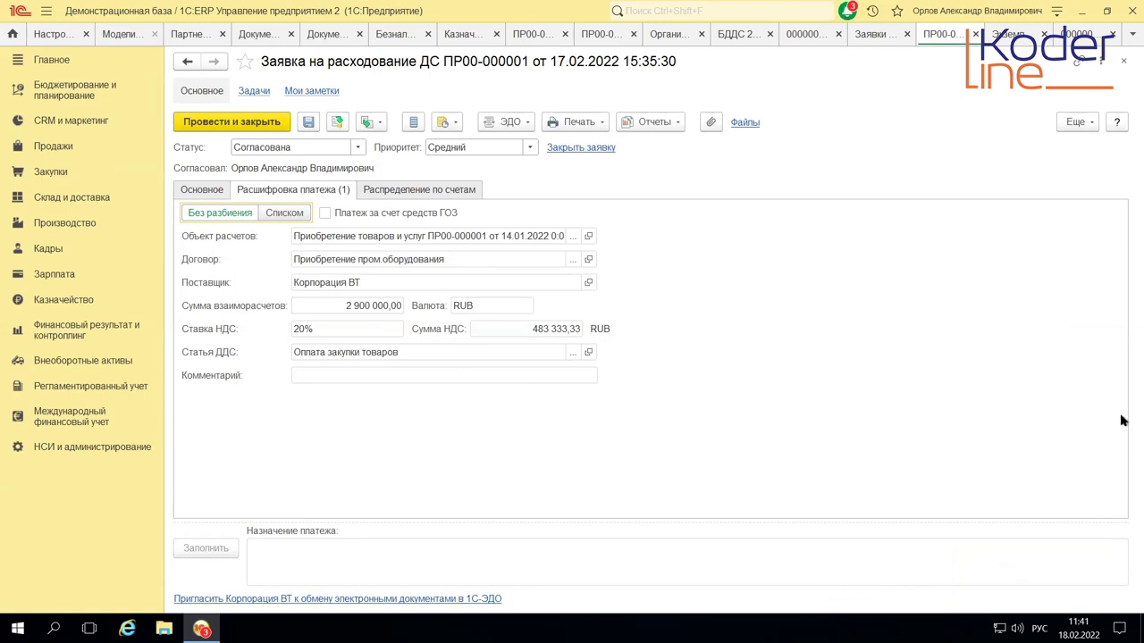
- Generate the Лимиты расхода ДС report for the payment request with request analytics shown
{"action": "left_click", "coordinate": [648, 122]}
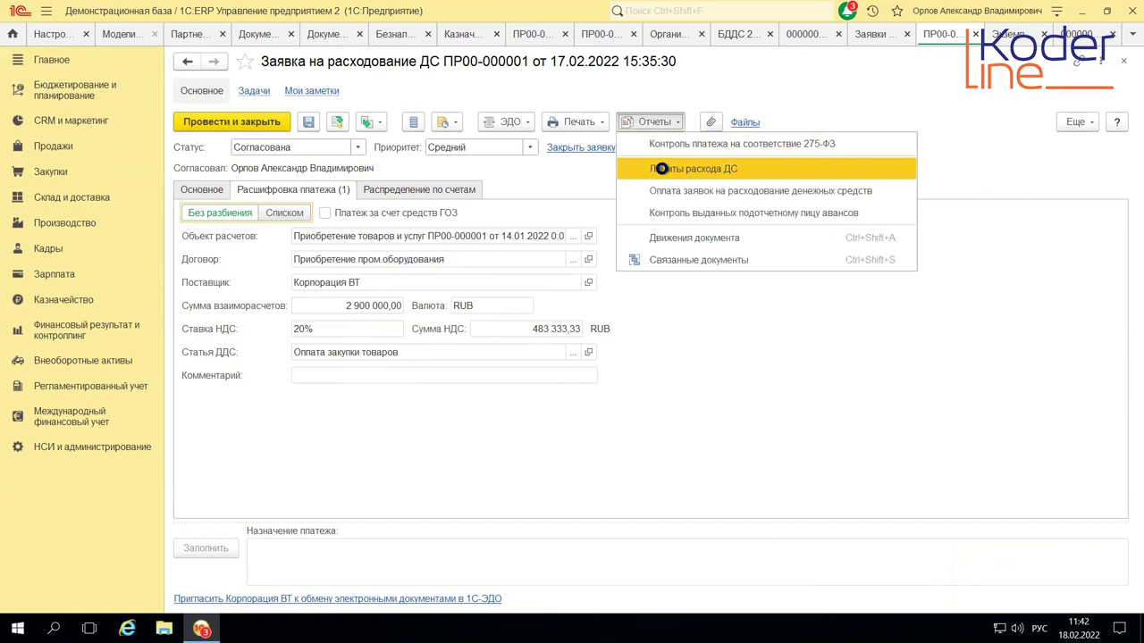
{"action": "left_click", "coordinate": [661, 169]}
{"action": "left_click", "coordinate": [234, 125]}
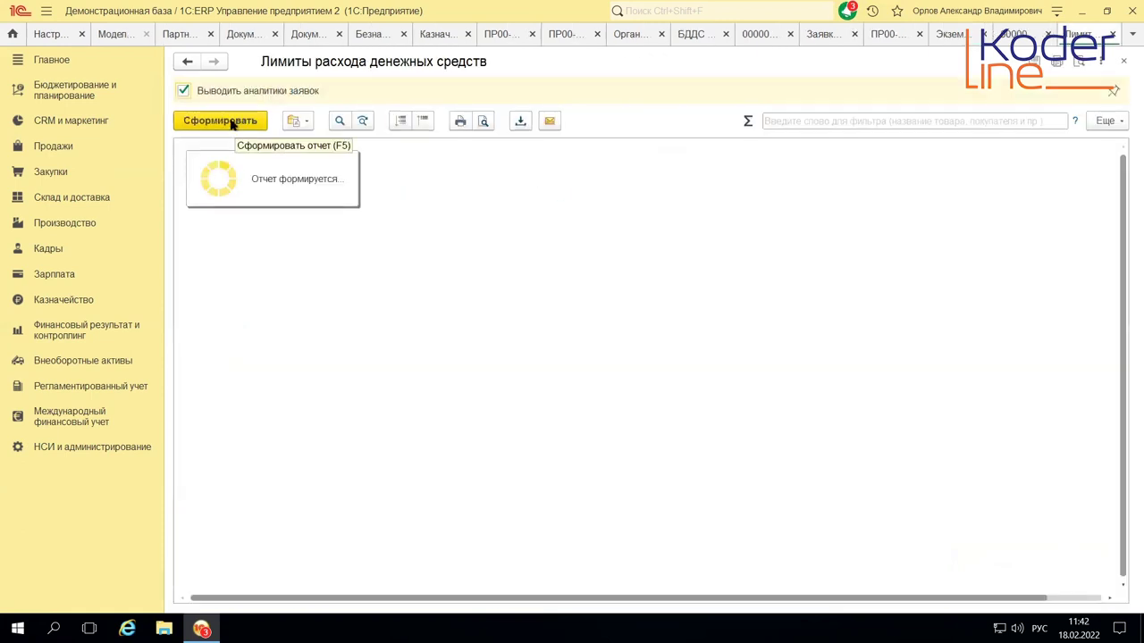
{"action": "left_click", "coordinate": [230, 122]}
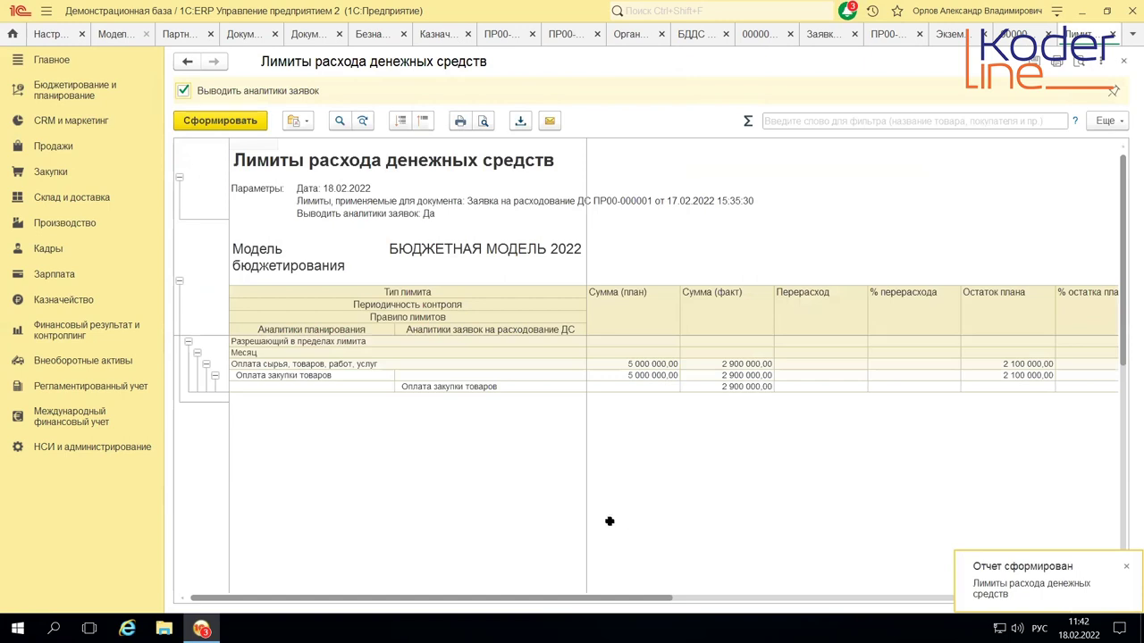
- Compare the planned, actual and remaining amounts of Оплата сырья, товаров, работ, услуг in the limits report, and close it
{"action": "left_click", "coordinate": [651, 382]}
{"action": "left_click", "coordinate": [650, 366]}
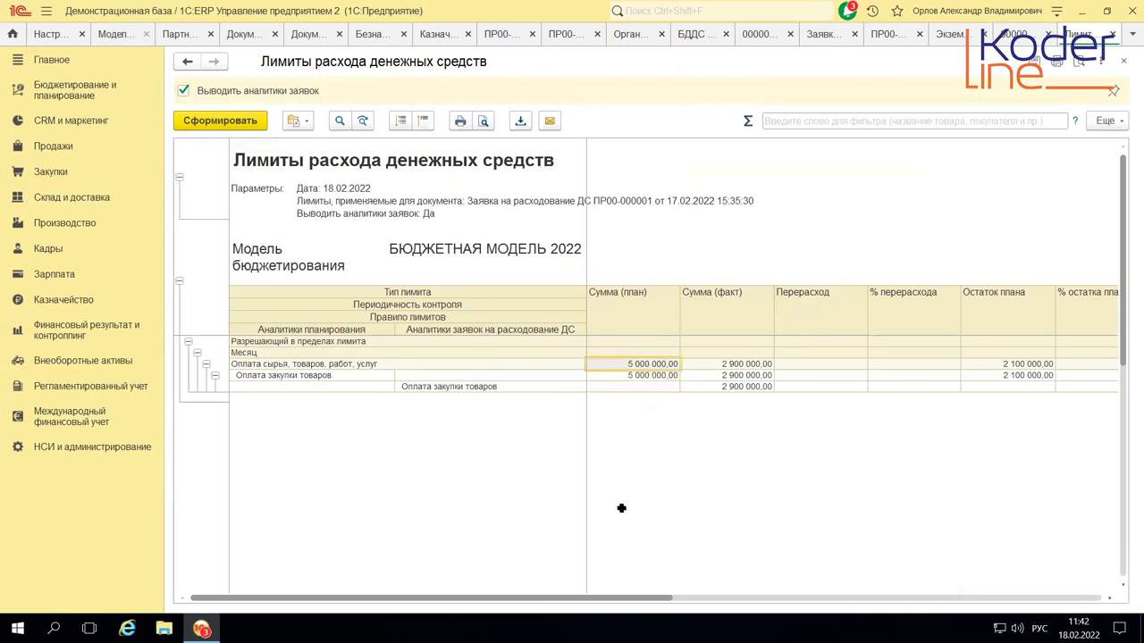
{"action": "left_click_drag", "start_coordinate": [644, 602], "coordinate": [691, 601]}
{"action": "left_click", "coordinate": [720, 364]}
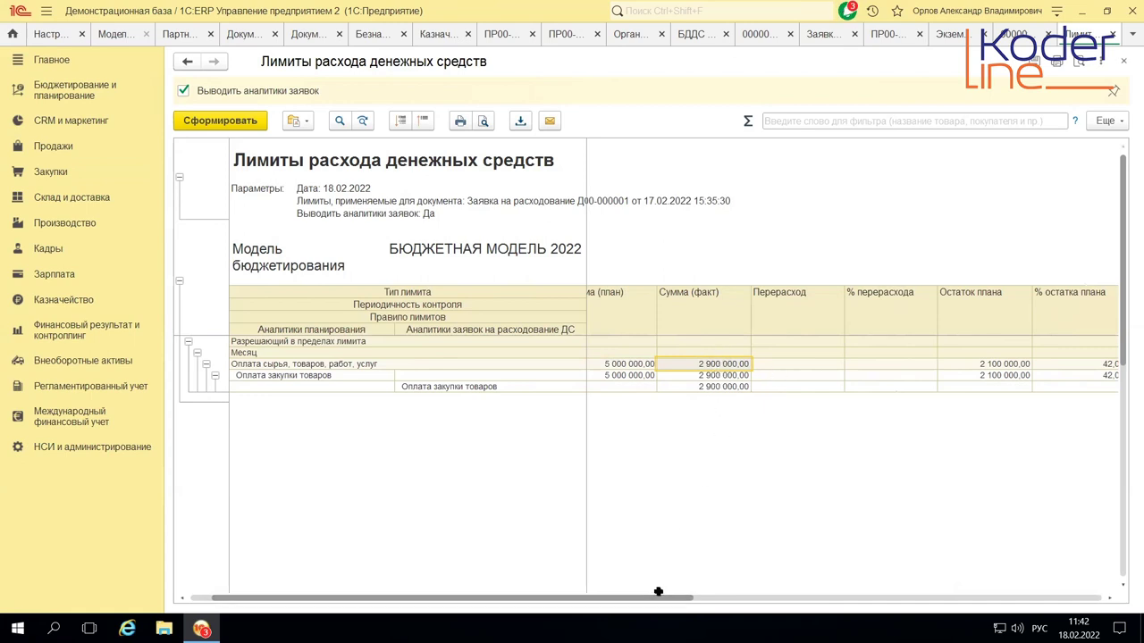
{"action": "scroll", "coordinate": [658, 591], "scroll_direction": "down", "scroll_amount": 5}
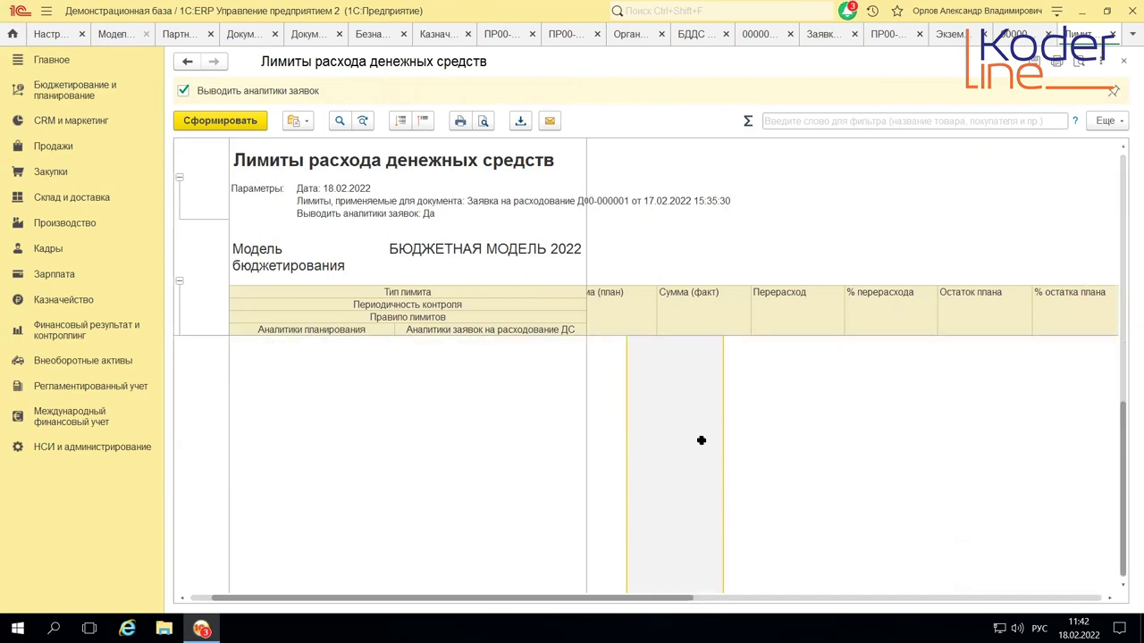
{"action": "scroll", "coordinate": [1080, 391], "scroll_direction": "up", "scroll_amount": 5}
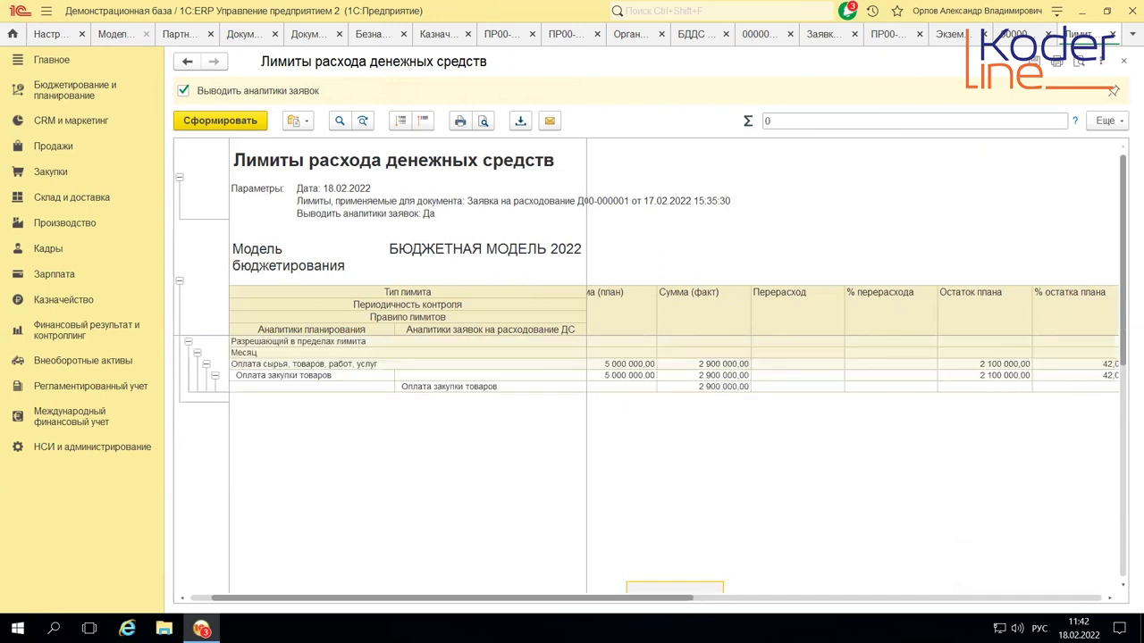
{"action": "scroll", "coordinate": [928, 589], "scroll_direction": "right", "scroll_amount": 5}
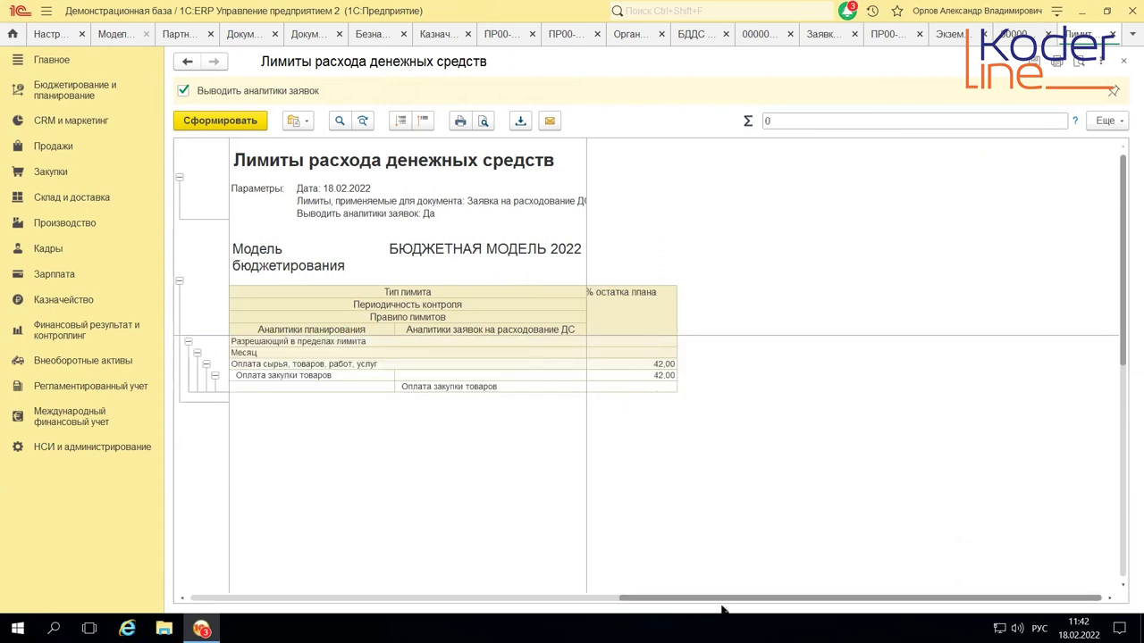
{"action": "left_click_drag", "start_coordinate": [722, 604], "coordinate": [425, 604]}
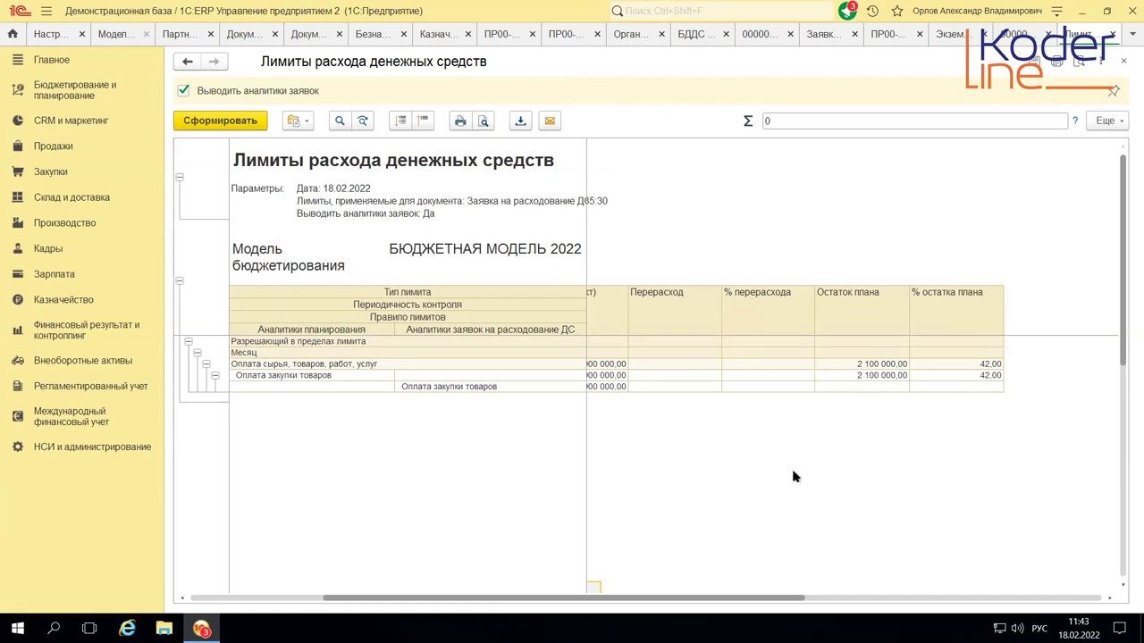
{"action": "left_click", "coordinate": [719, 201]}
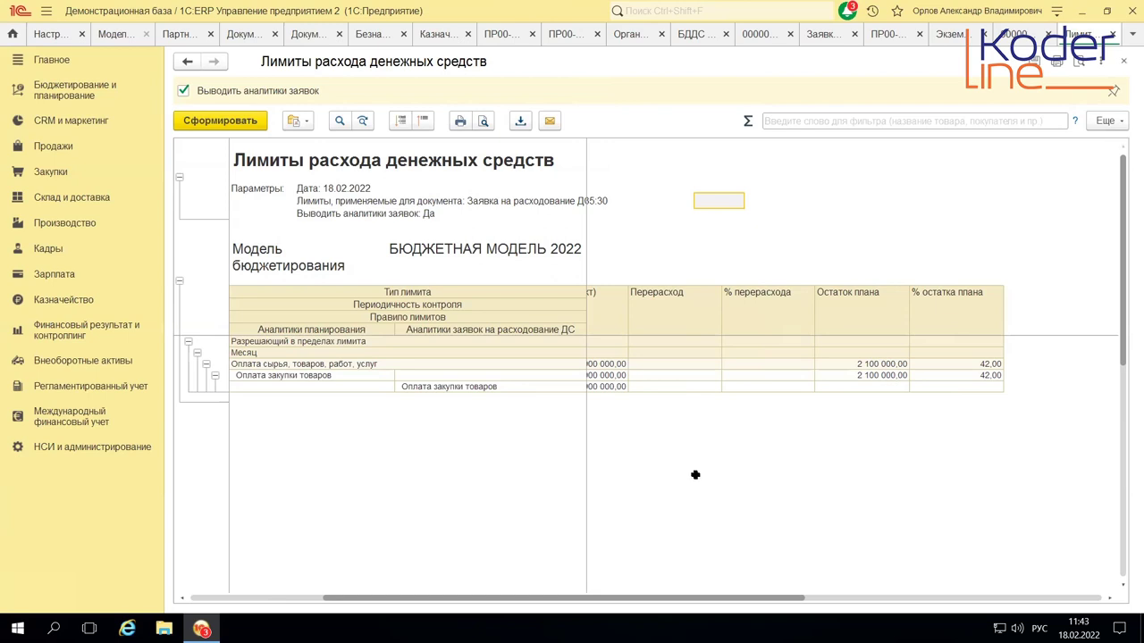
{"action": "left_click", "coordinate": [1123, 61]}
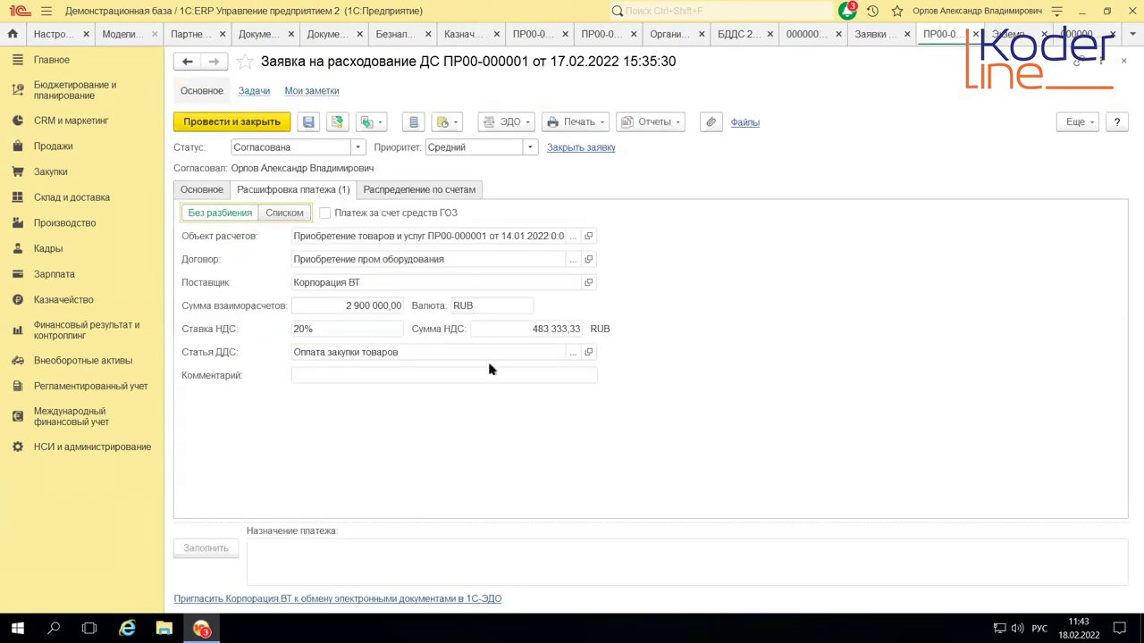
- Close the payment request and return to the list of Заявки на расходование денежных средств
{"action": "left_click", "coordinate": [976, 34]}
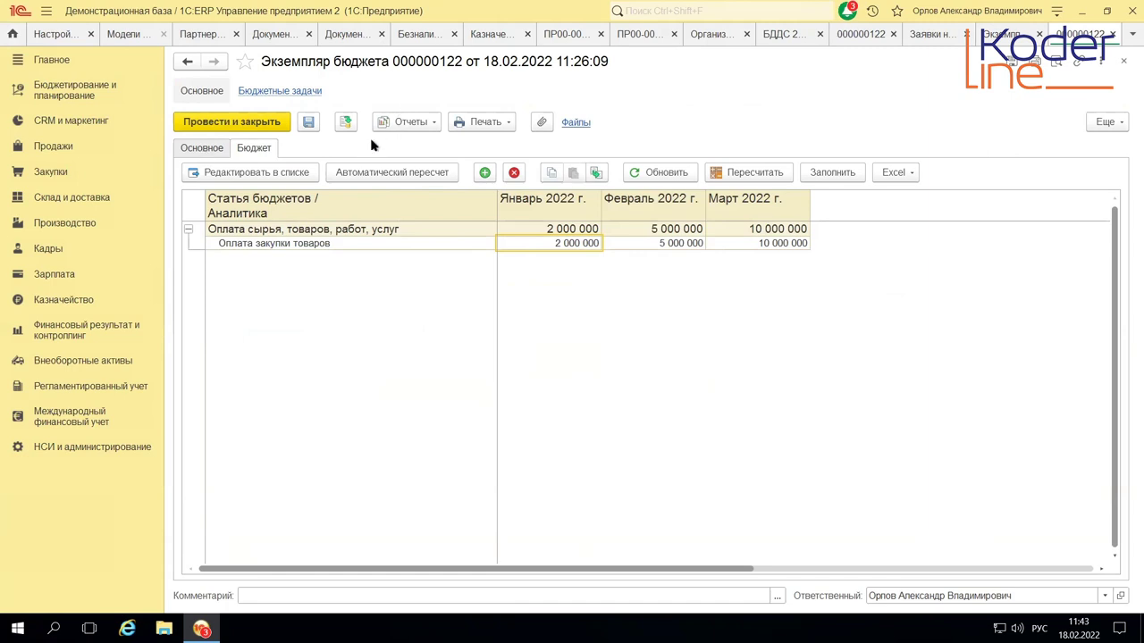
{"action": "left_click", "coordinate": [1017, 38]}
{"action": "left_click", "coordinate": [939, 34]}
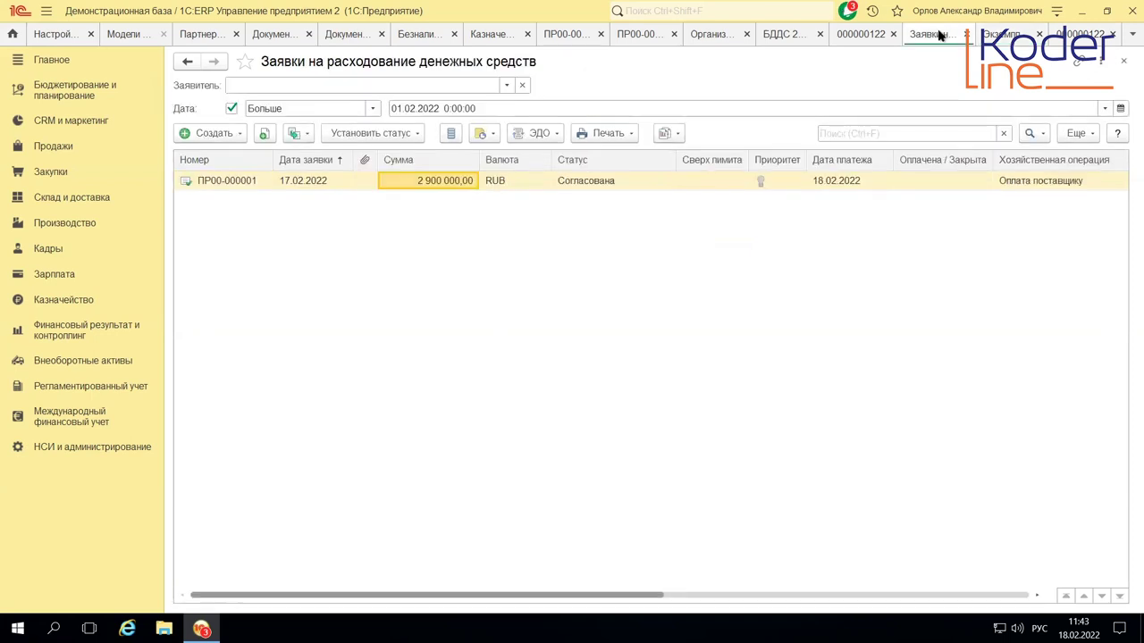
{"action": "left_click", "coordinate": [364, 182]}
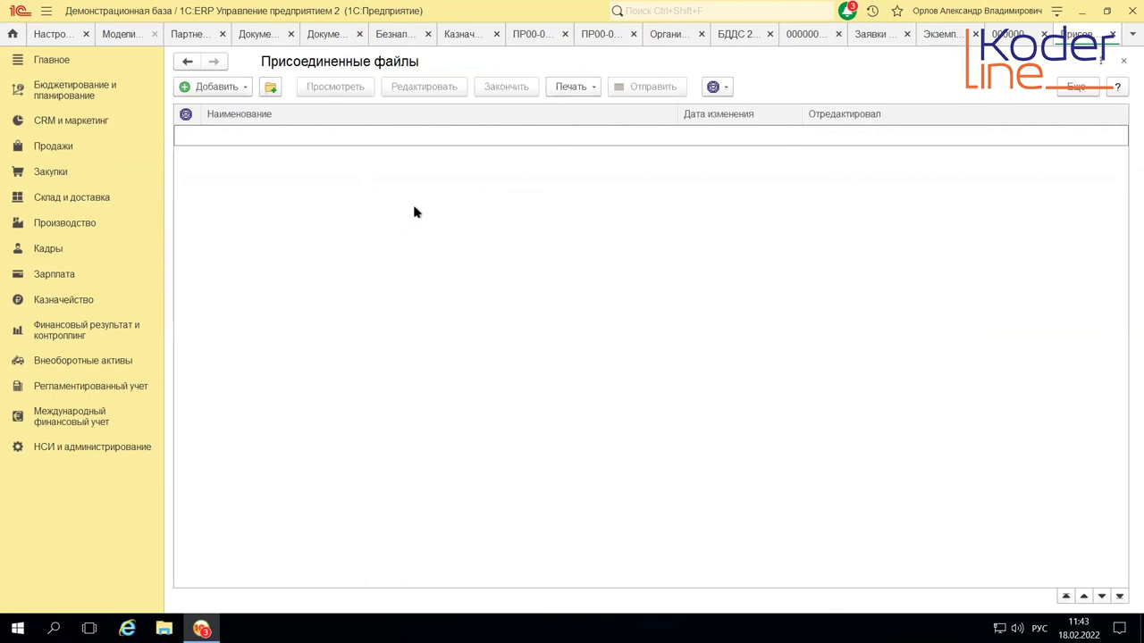
{"action": "left_click", "coordinate": [1113, 33]}
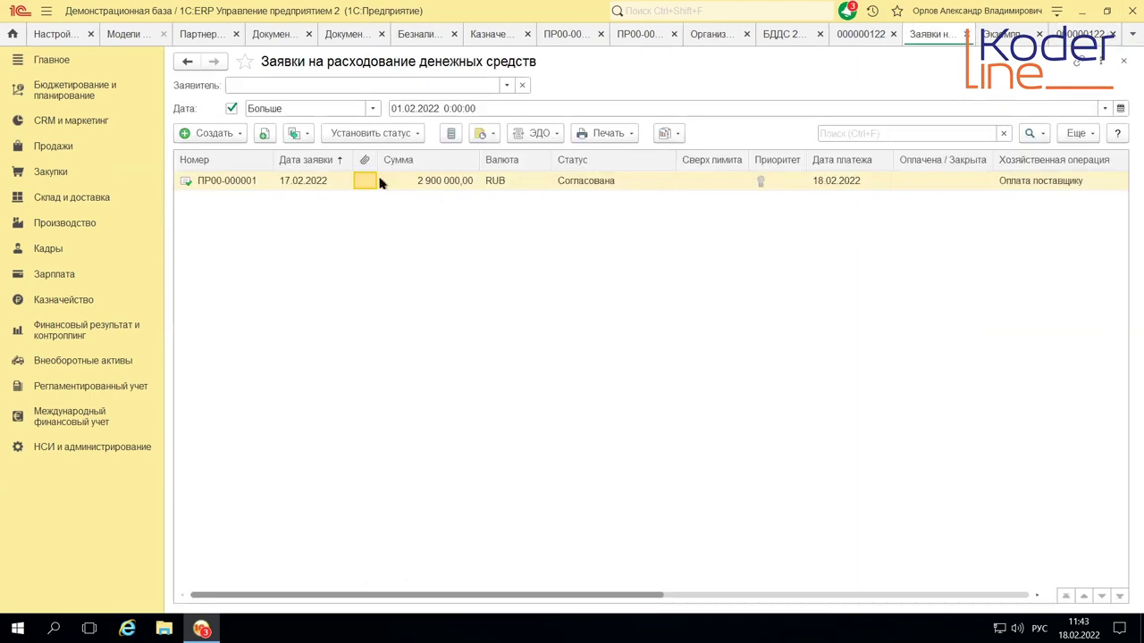
- Reopen the payment request of 17.02.2022, set its status to К оплате, and post it
{"action": "left_click", "coordinate": [211, 183]}
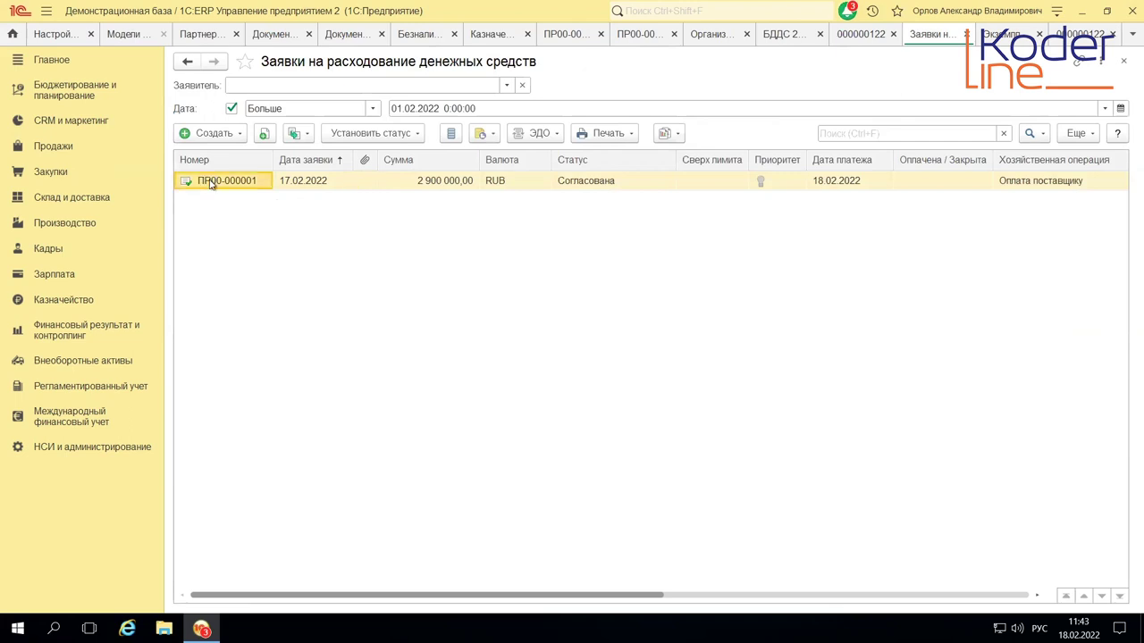
{"action": "double_click", "coordinate": [211, 182]}
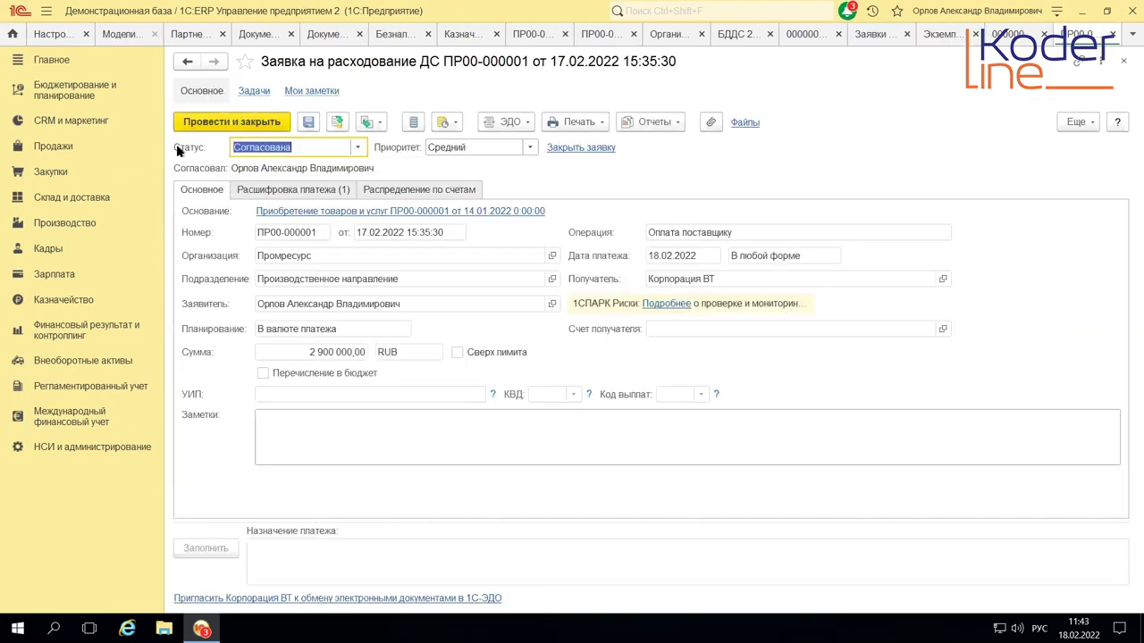
{"action": "left_click", "coordinate": [362, 148]}
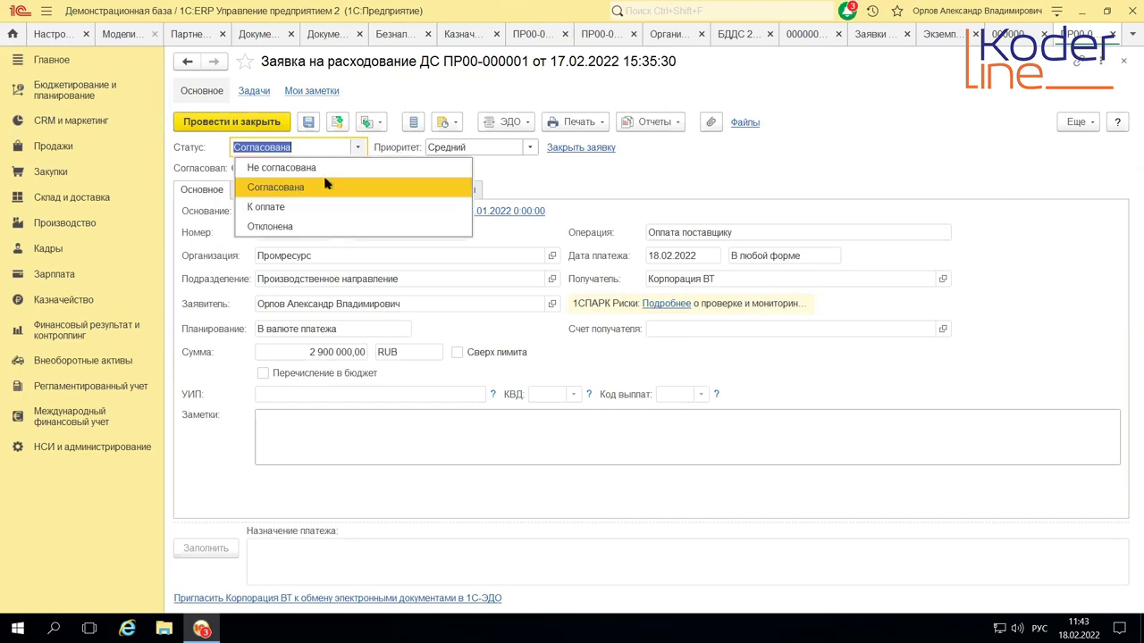
{"action": "left_click", "coordinate": [260, 208]}
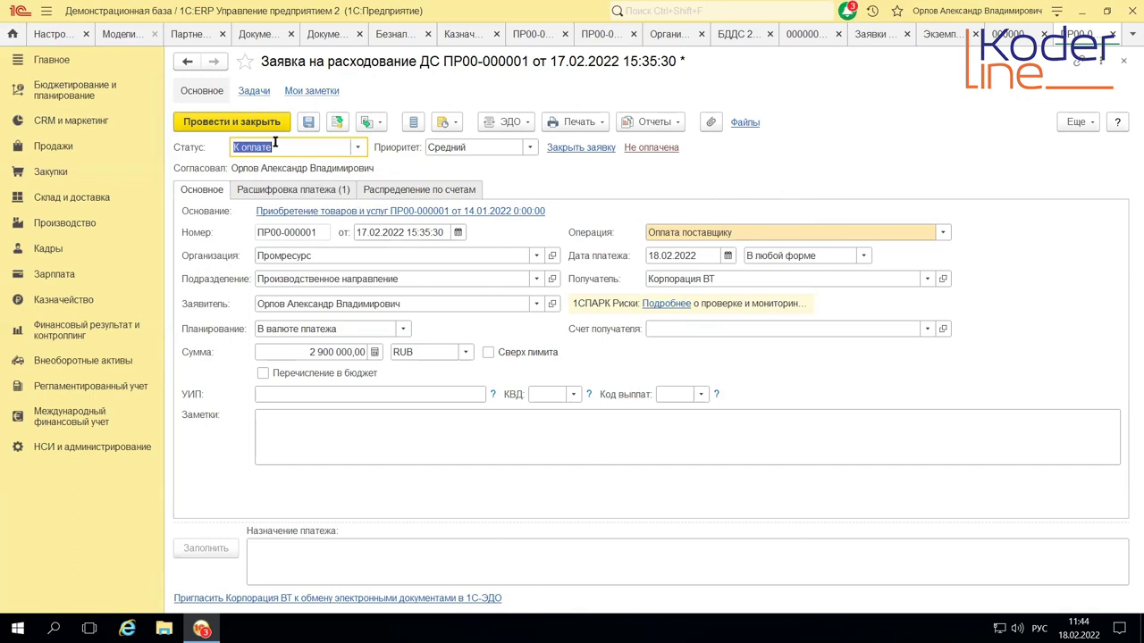
{"action": "left_click", "coordinate": [338, 122]}
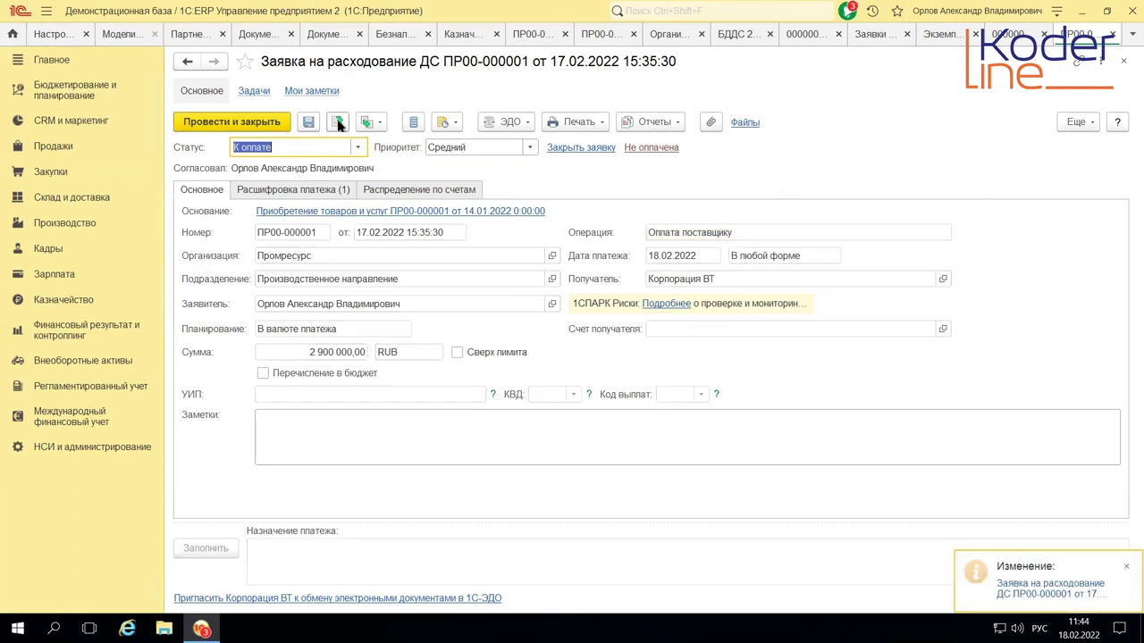
- Open the Платежный календарь of the treasury section and check the Промресурс account and cash desk balances for 18.02.22
{"action": "left_click", "coordinate": [62, 306]}
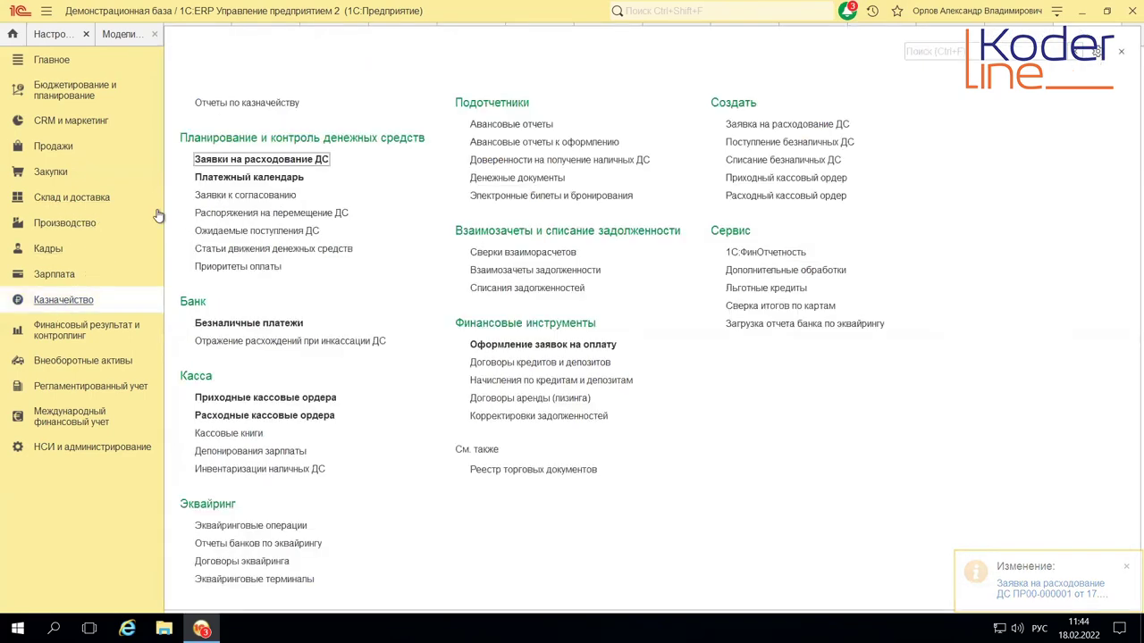
{"action": "left_click", "coordinate": [231, 178]}
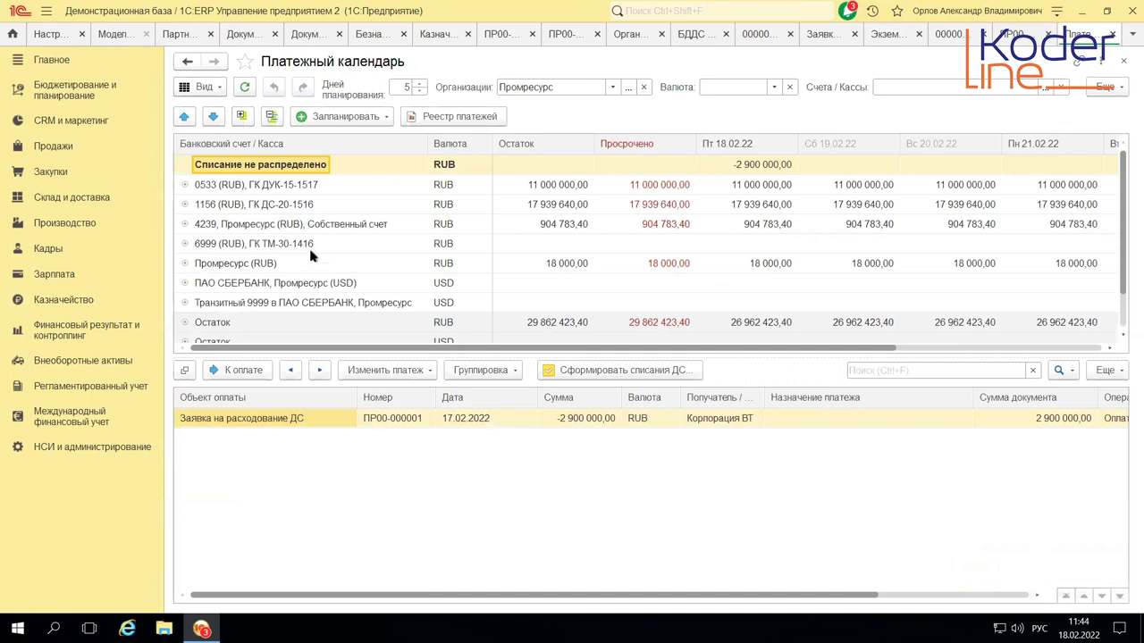
{"action": "left_click", "coordinate": [250, 226]}
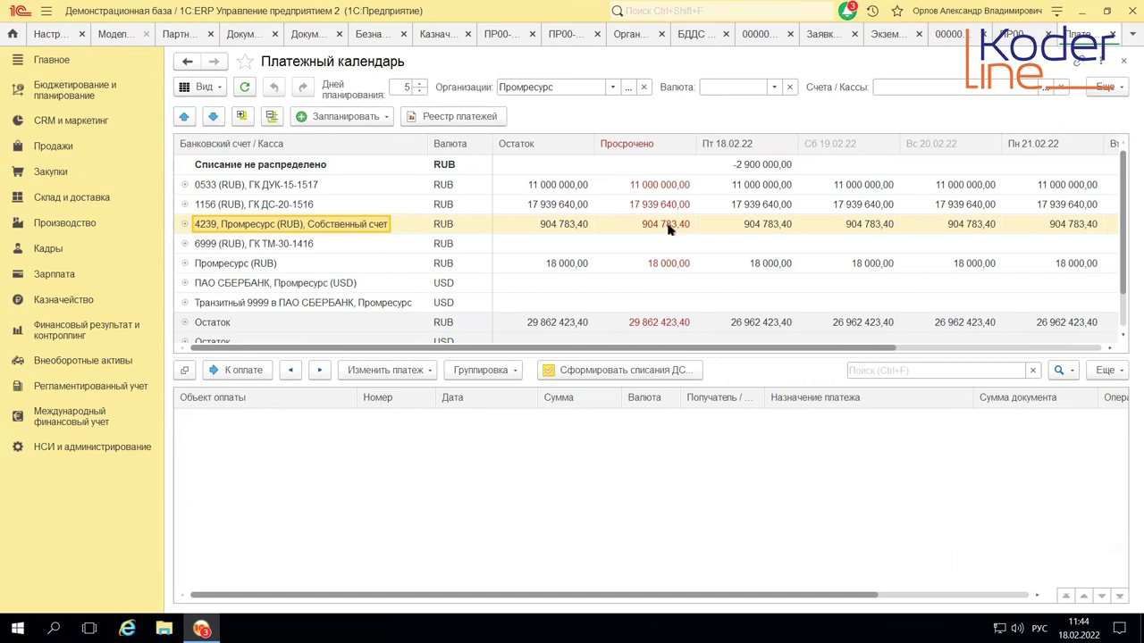
{"action": "left_click", "coordinate": [774, 229]}
{"action": "left_click", "coordinate": [767, 265]}
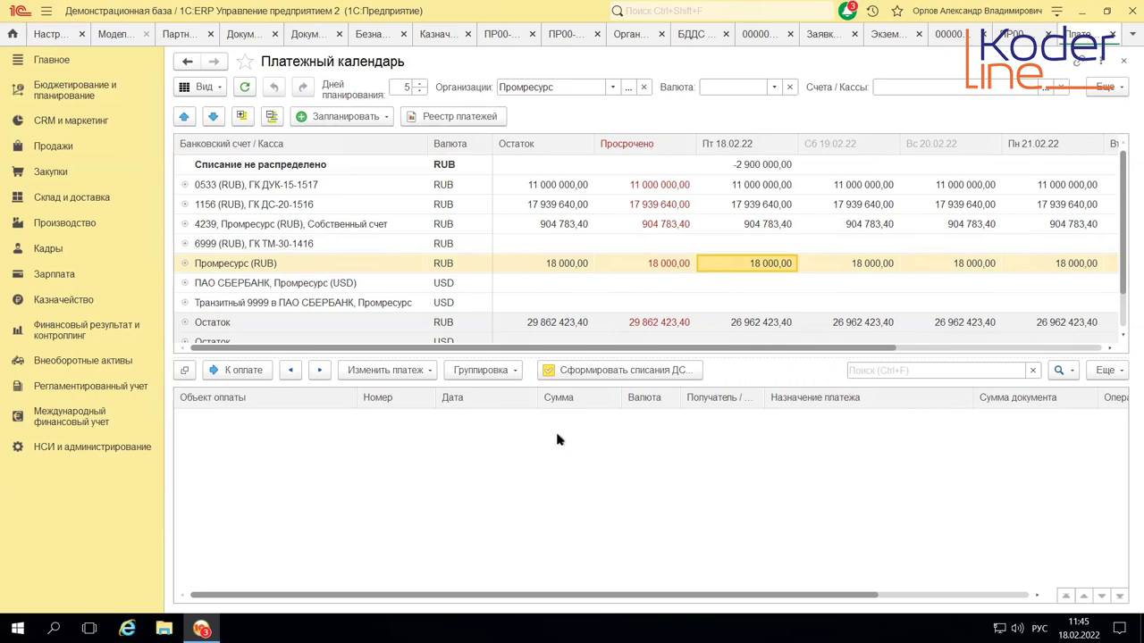
- Reopen the payment request of 17.02.2022 from the request list and view its payment breakdown
{"action": "left_click", "coordinate": [827, 33]}
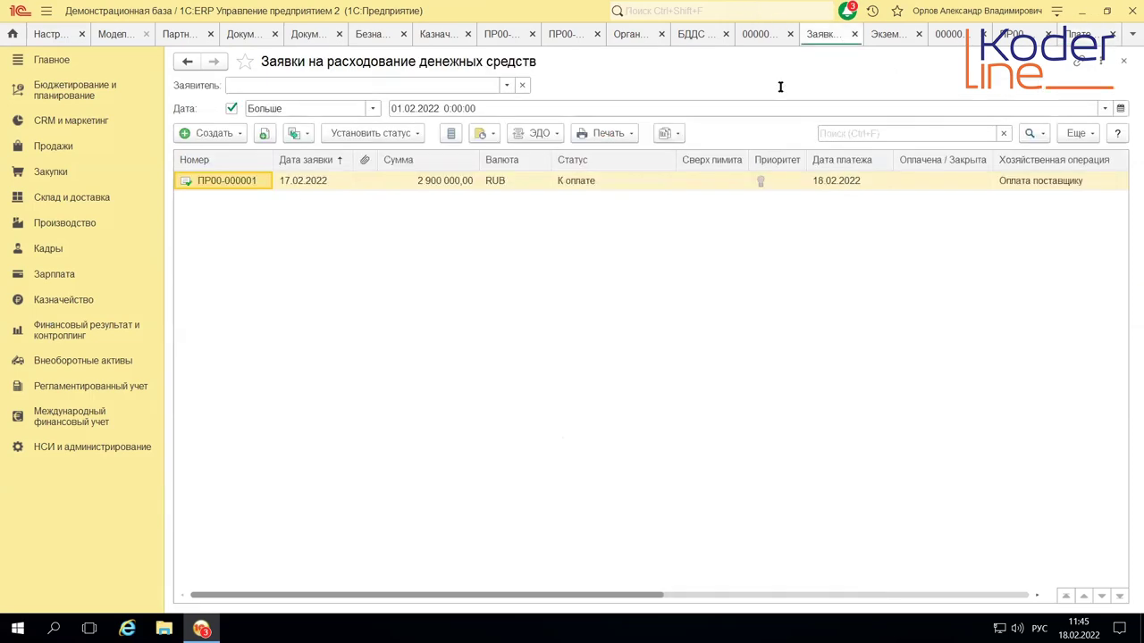
{"action": "double_click", "coordinate": [253, 180]}
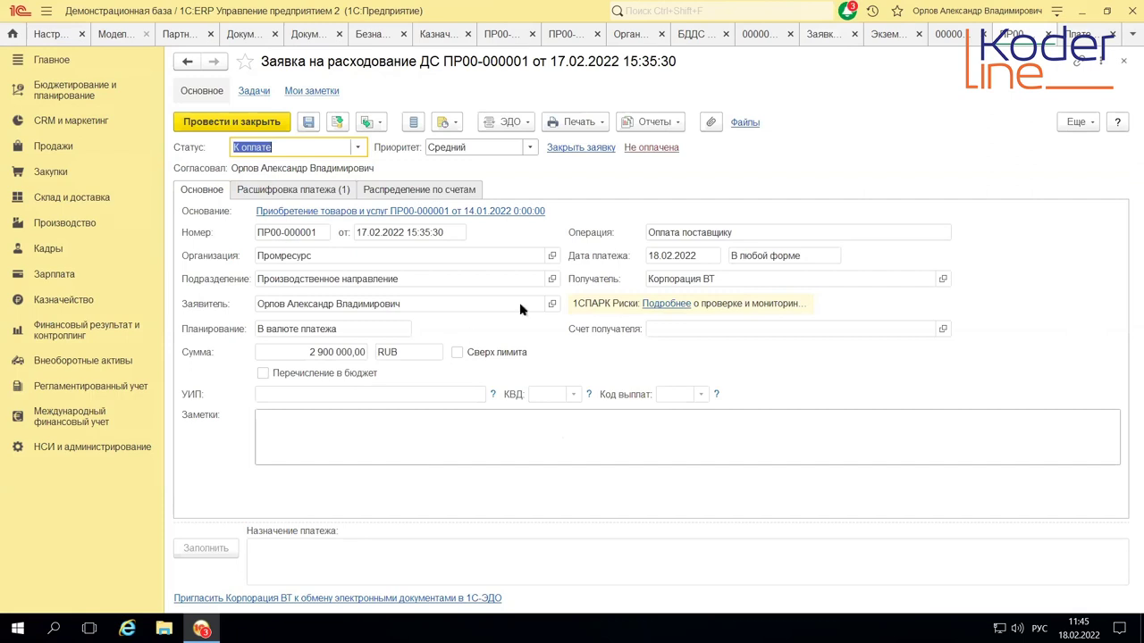
{"action": "left_click", "coordinate": [264, 192]}
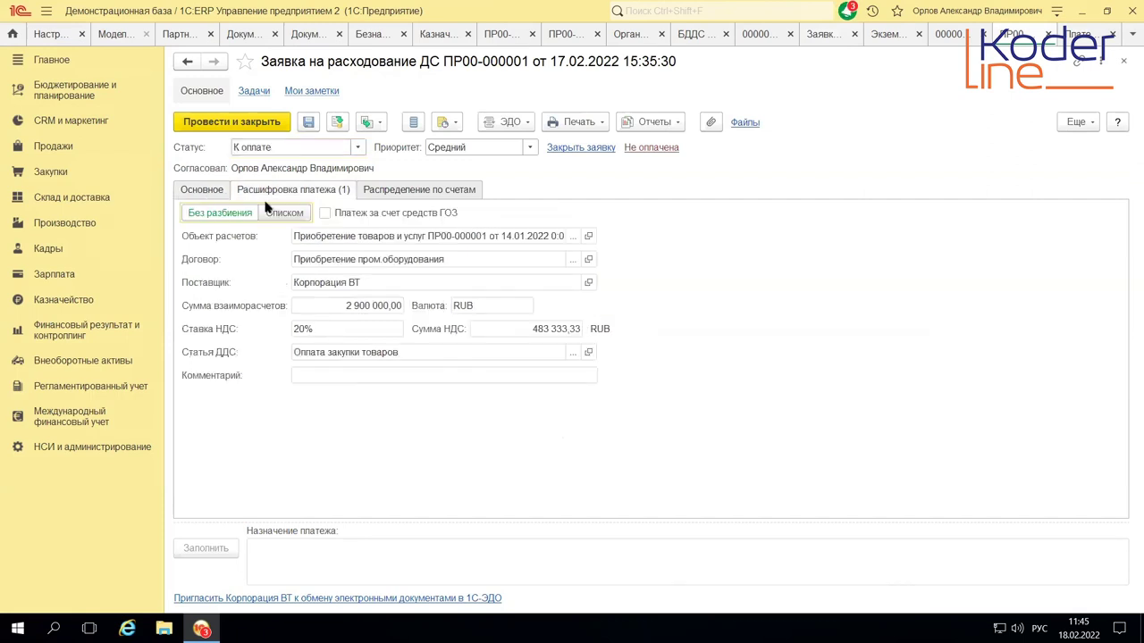
- Check the cash expenditure request's distribution by accounts and inspect the undistributed write-off for 18.02.22 in the payment calendar
{"action": "left_click", "coordinate": [410, 193]}
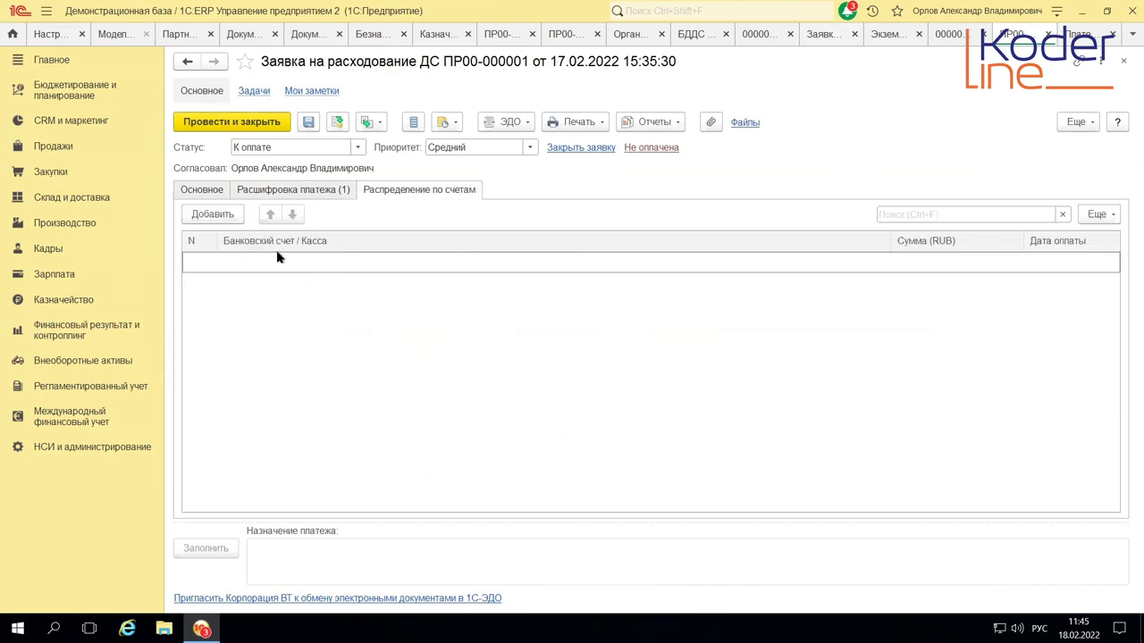
{"action": "left_click", "coordinate": [303, 193]}
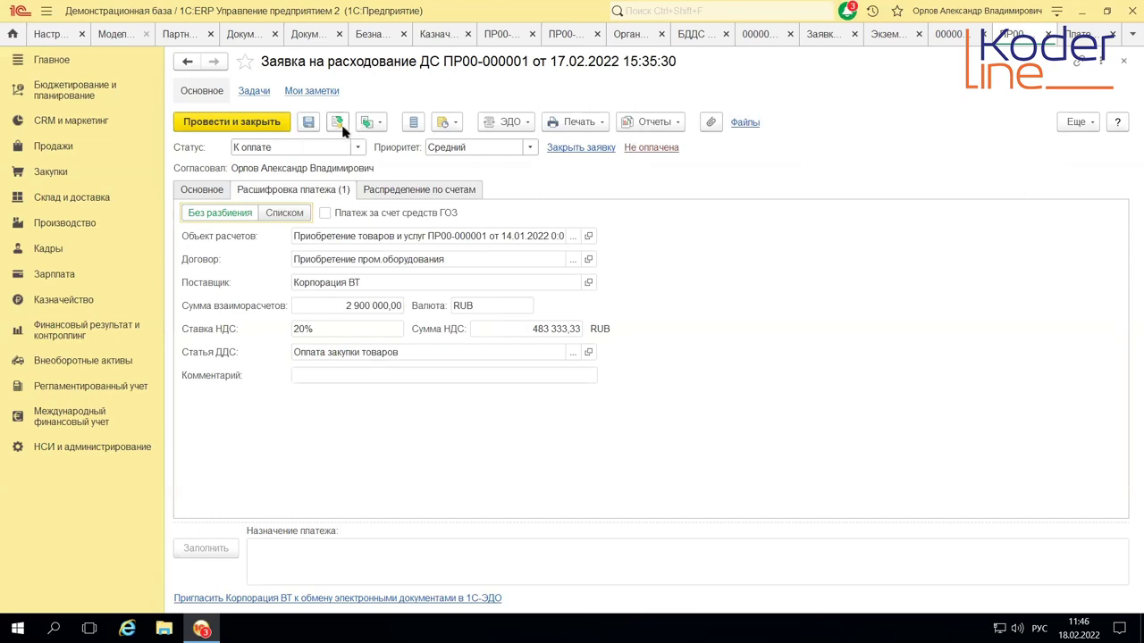
{"action": "left_click", "coordinate": [1077, 34]}
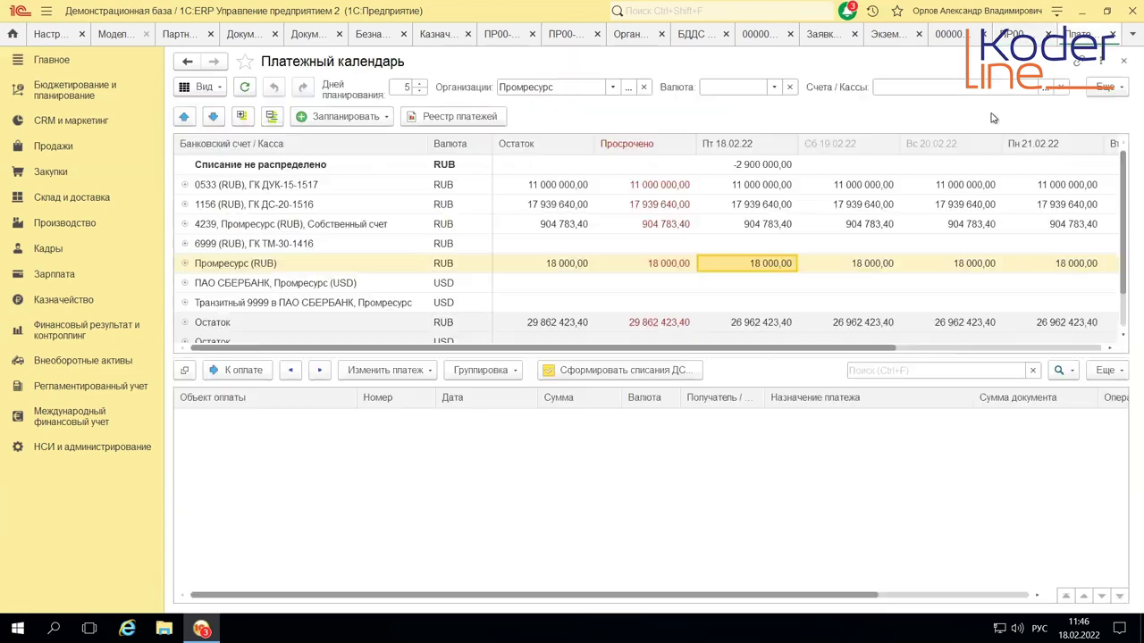
{"action": "left_click", "coordinate": [774, 165]}
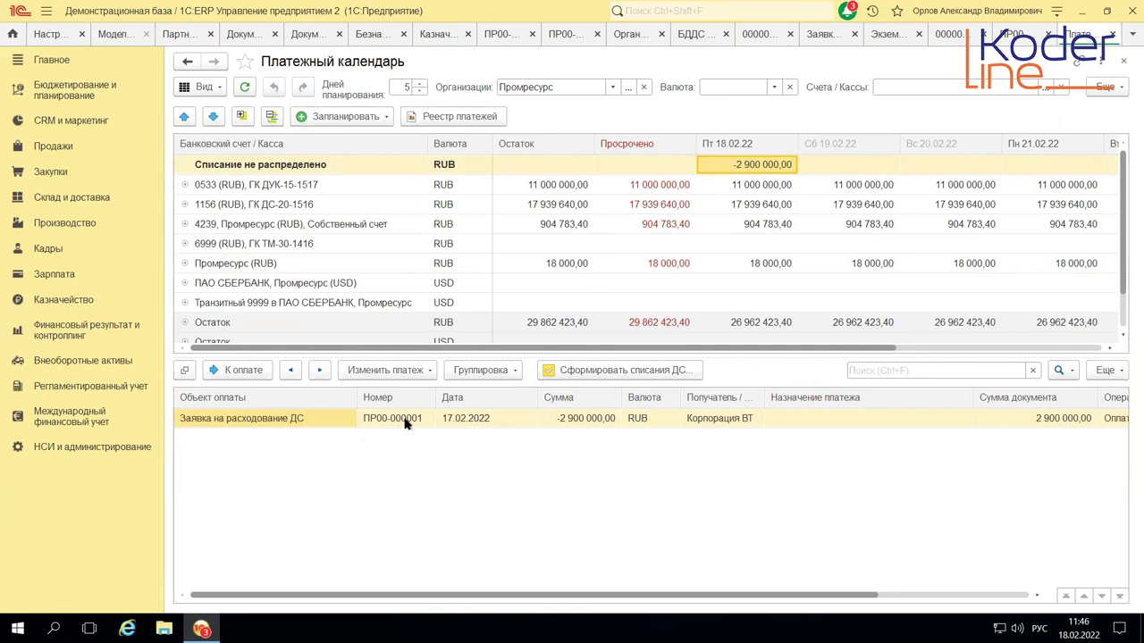
- Compare the funds available on the Промресурс own RUB account and the two ГК accounts above it in the calendar
{"action": "left_click", "coordinate": [256, 225]}
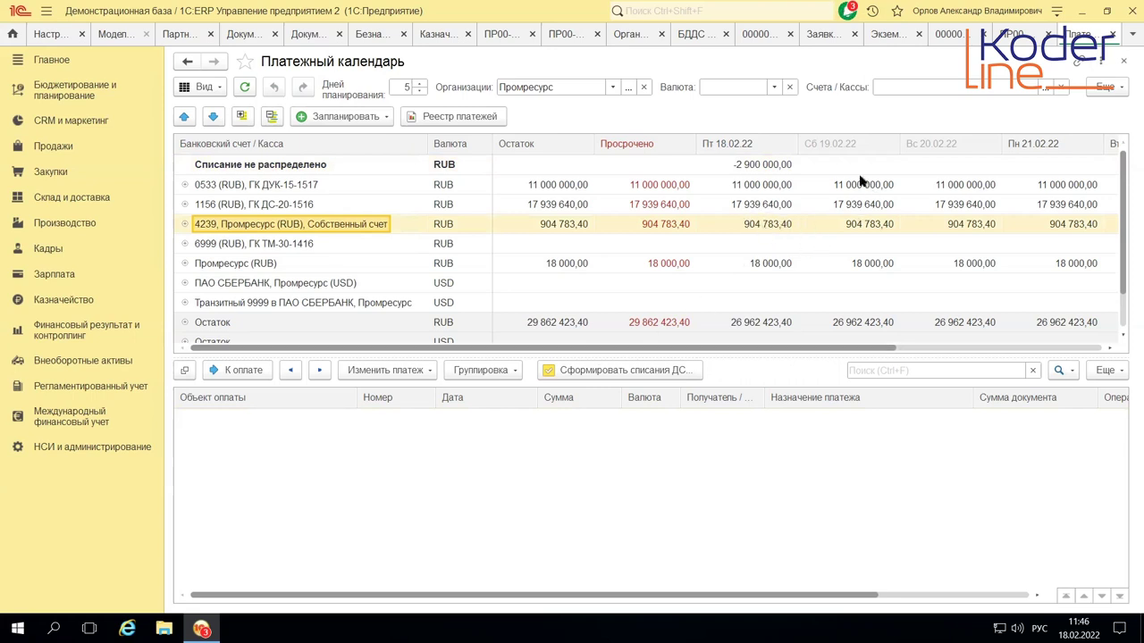
{"action": "left_click", "coordinate": [281, 184]}
{"action": "left_click", "coordinate": [277, 204]}
{"action": "left_click", "coordinate": [283, 184]}
{"action": "left_click", "coordinate": [282, 204]}
{"action": "left_click", "coordinate": [284, 185]}
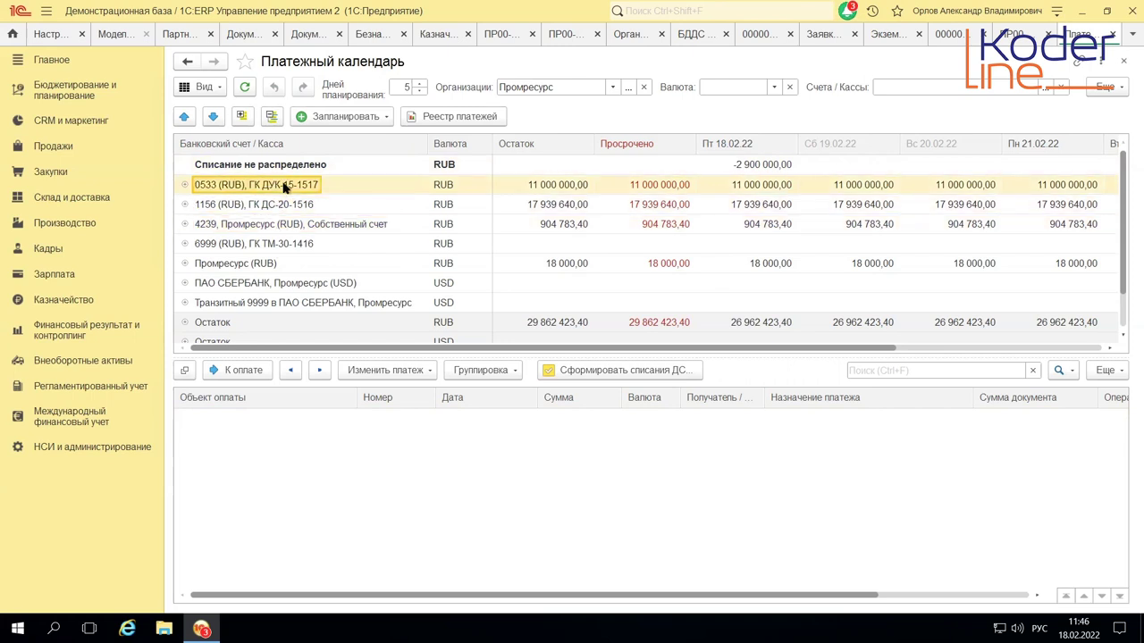
{"action": "left_click", "coordinate": [291, 204]}
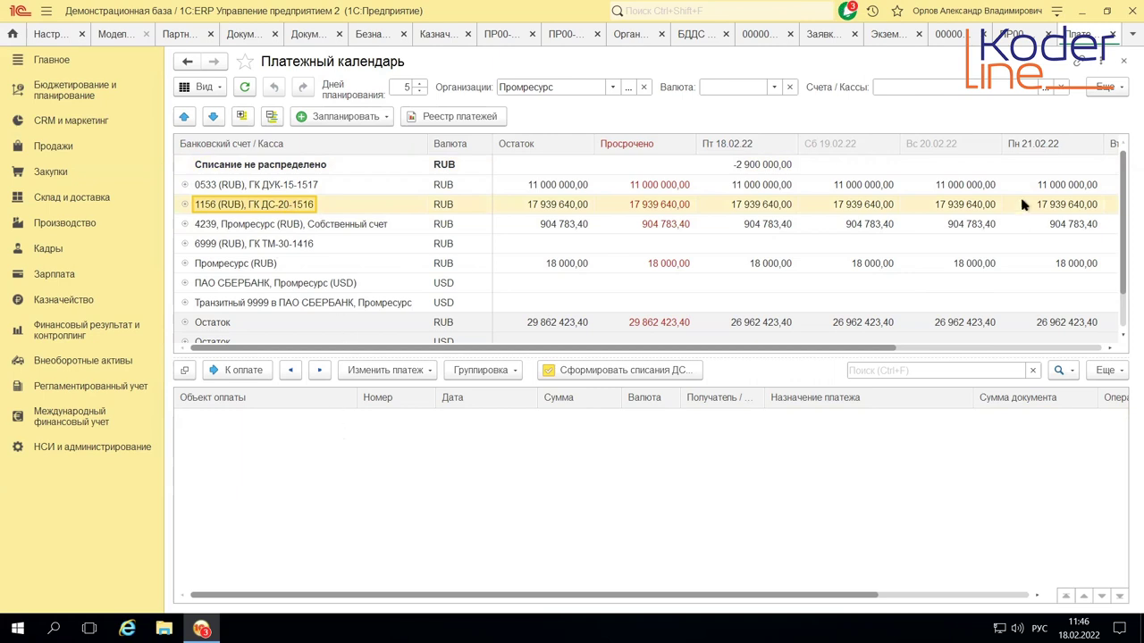
- Assign the undistributed expenditure request to the Промресурс (RUB) Собственный счет account on 18.02.22 and display that account's write-off
{"action": "left_click", "coordinate": [750, 166]}
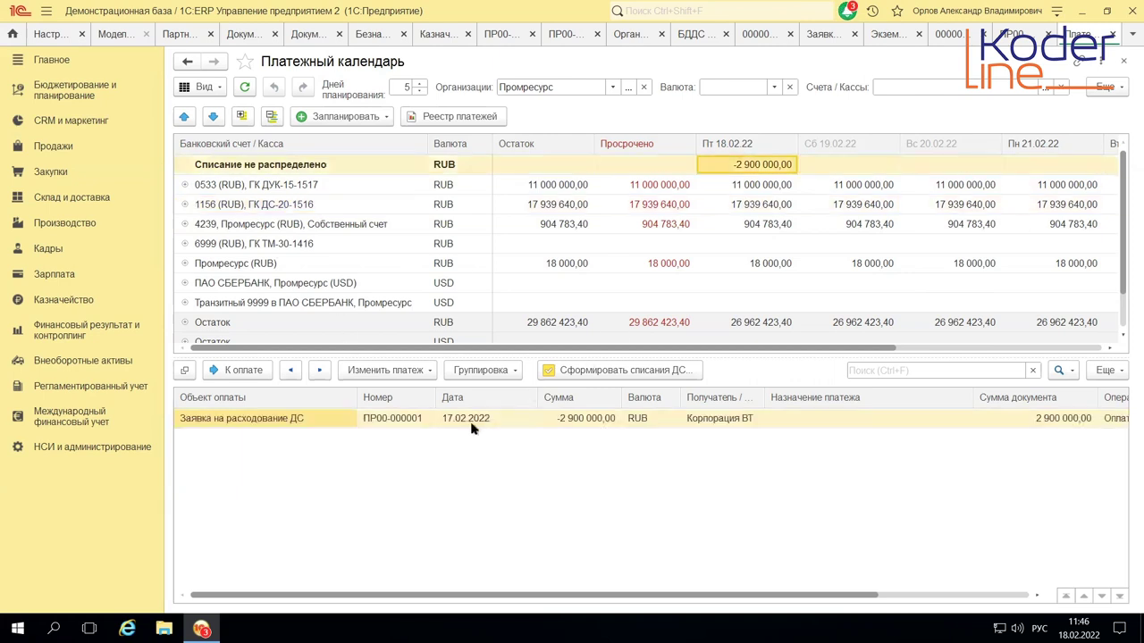
{"action": "left_click_drag", "start_coordinate": [437, 423], "coordinate": [774, 229]}
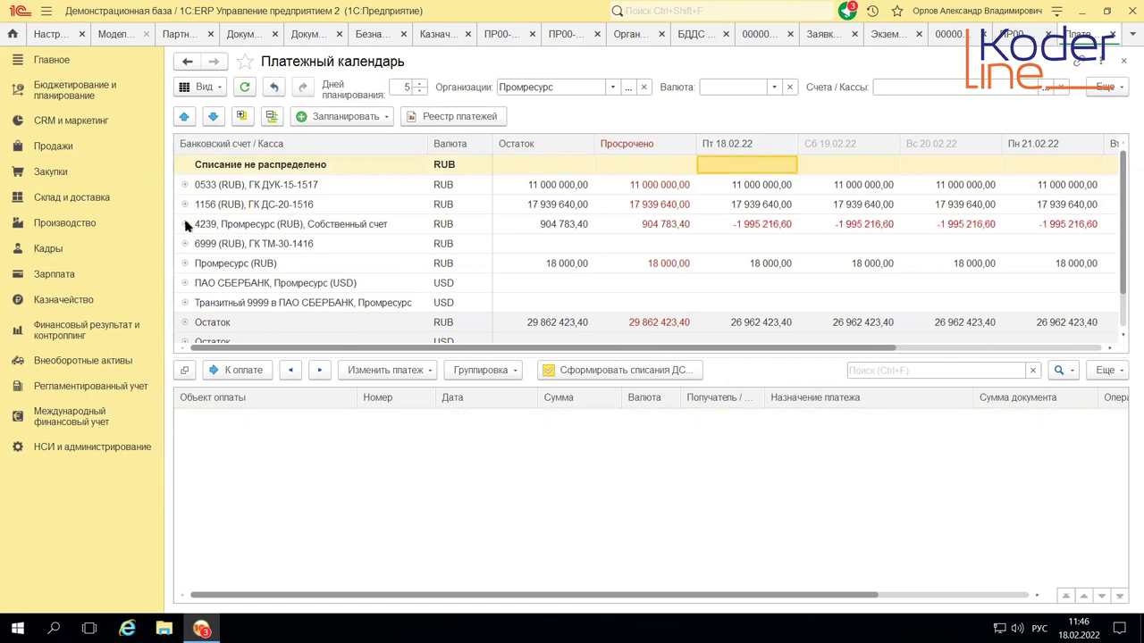
{"action": "left_click", "coordinate": [185, 225]}
{"action": "left_click", "coordinate": [761, 264]}
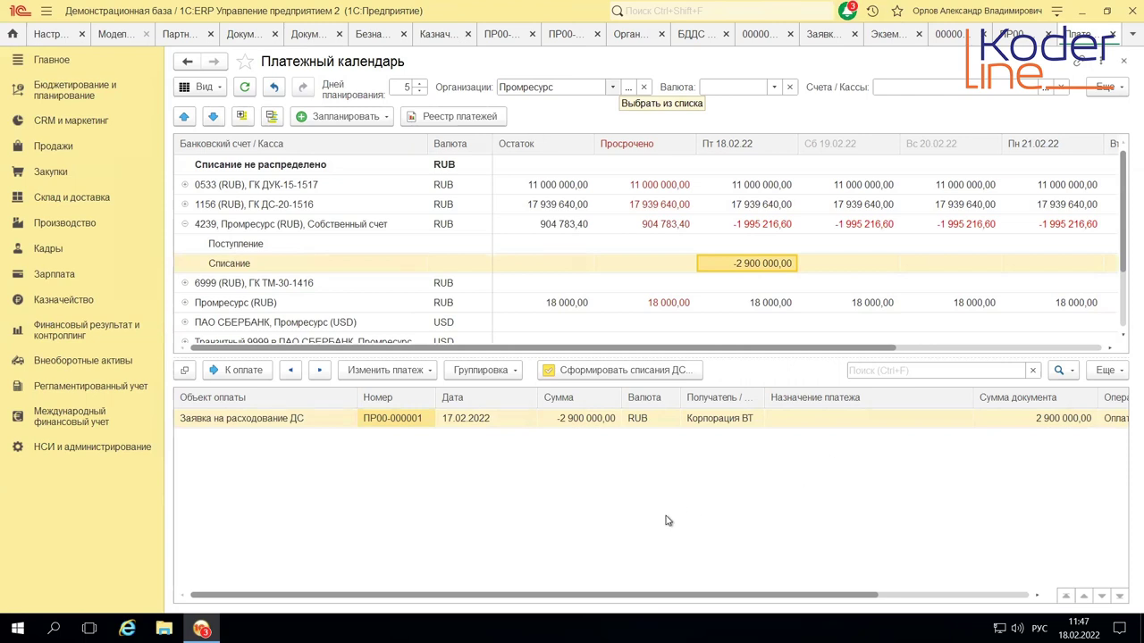
{"action": "left_click", "coordinate": [670, 490]}
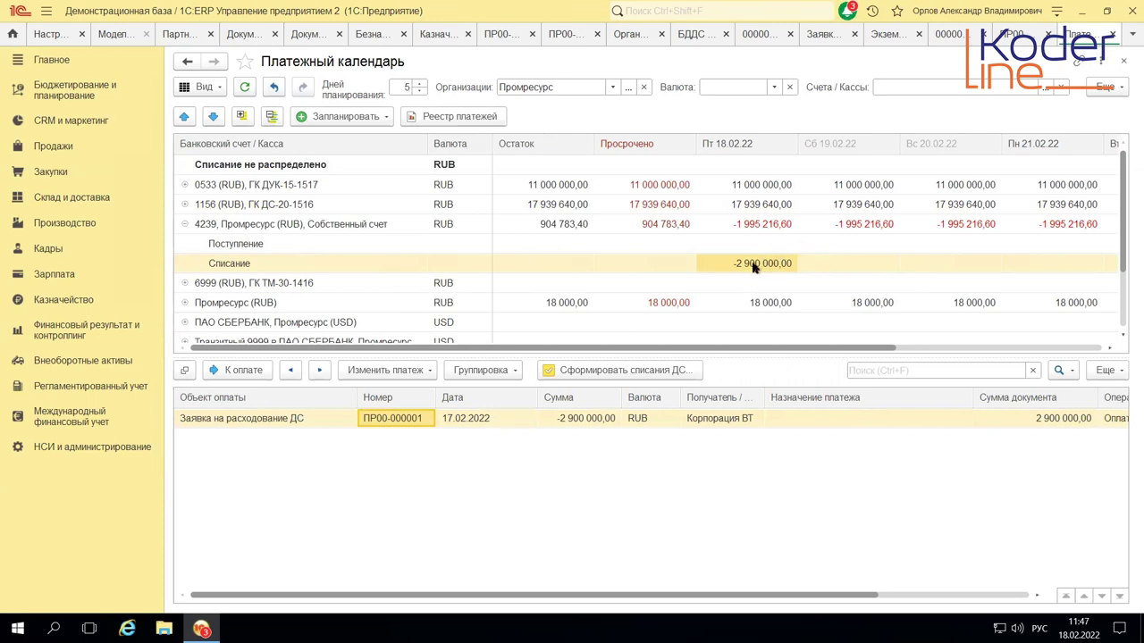
- Try to split off 900 000 from the request's payment, dated 18.02.2022 on the same account, and refresh the calendar
{"action": "right_click", "coordinate": [257, 423]}
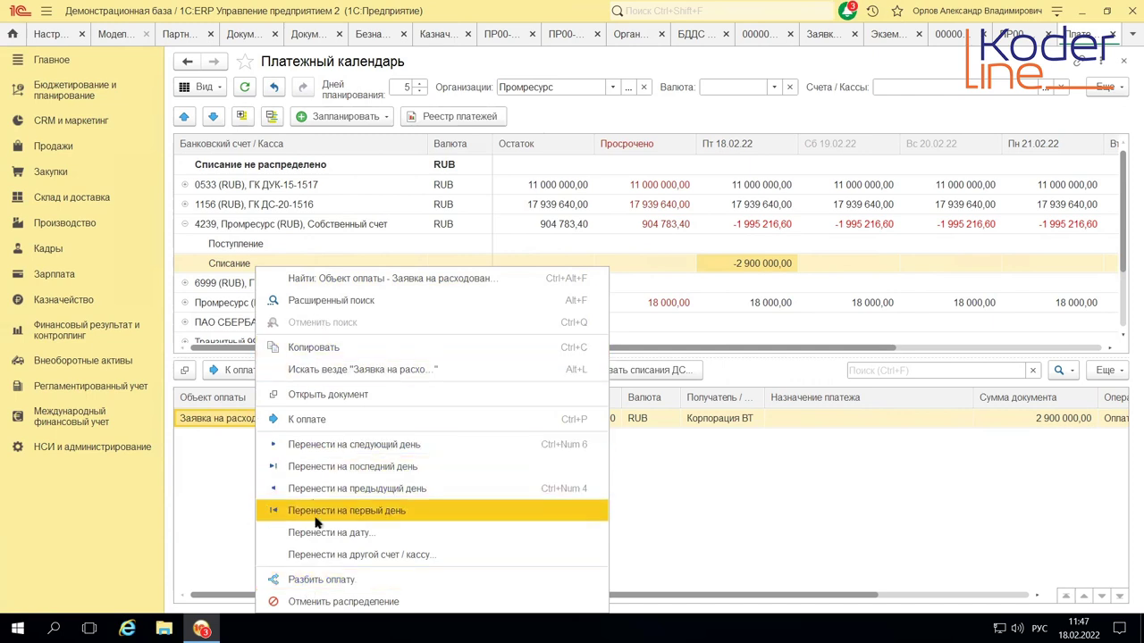
{"action": "left_click", "coordinate": [320, 580]}
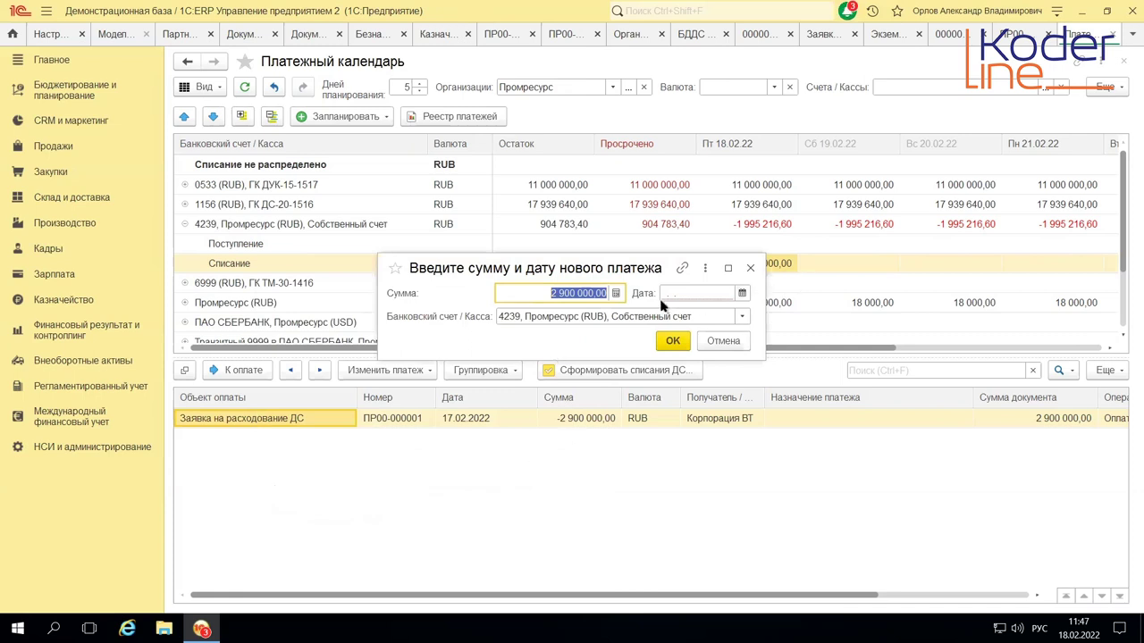
{"action": "type", "text": "90"}
{"action": "left_click", "coordinate": [741, 293]}
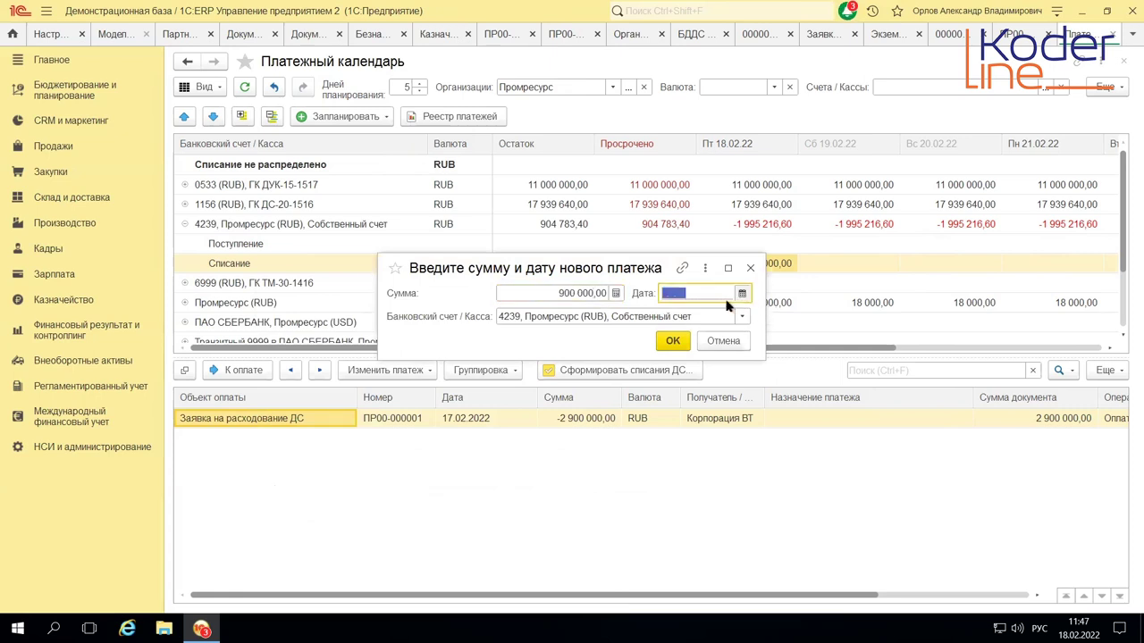
{"action": "left_click", "coordinate": [897, 414]}
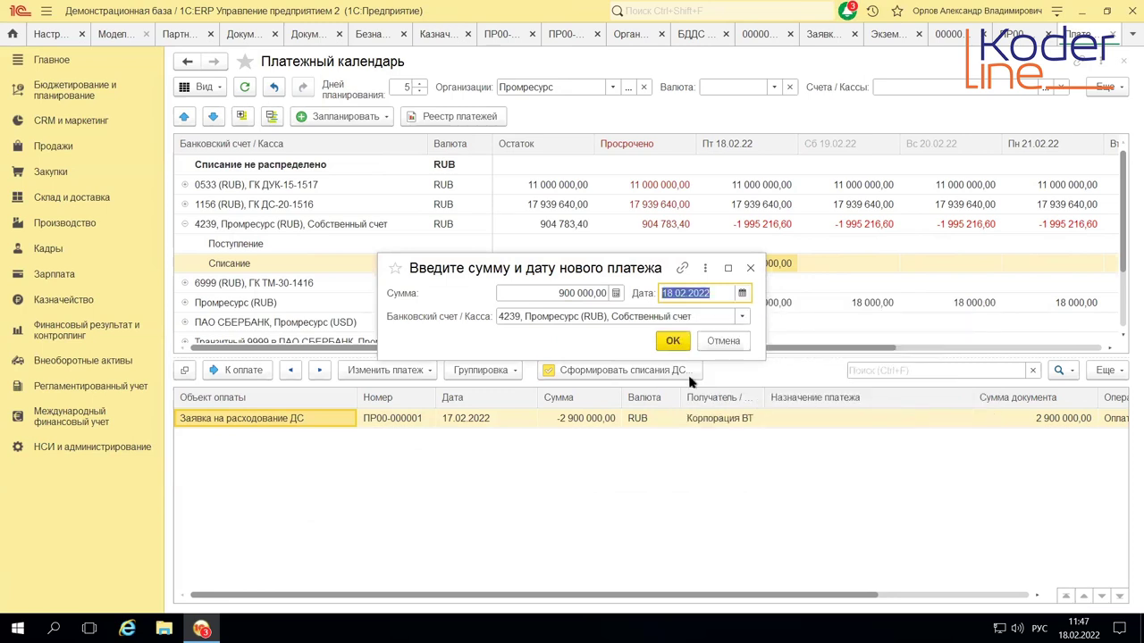
{"action": "left_click", "coordinate": [672, 341]}
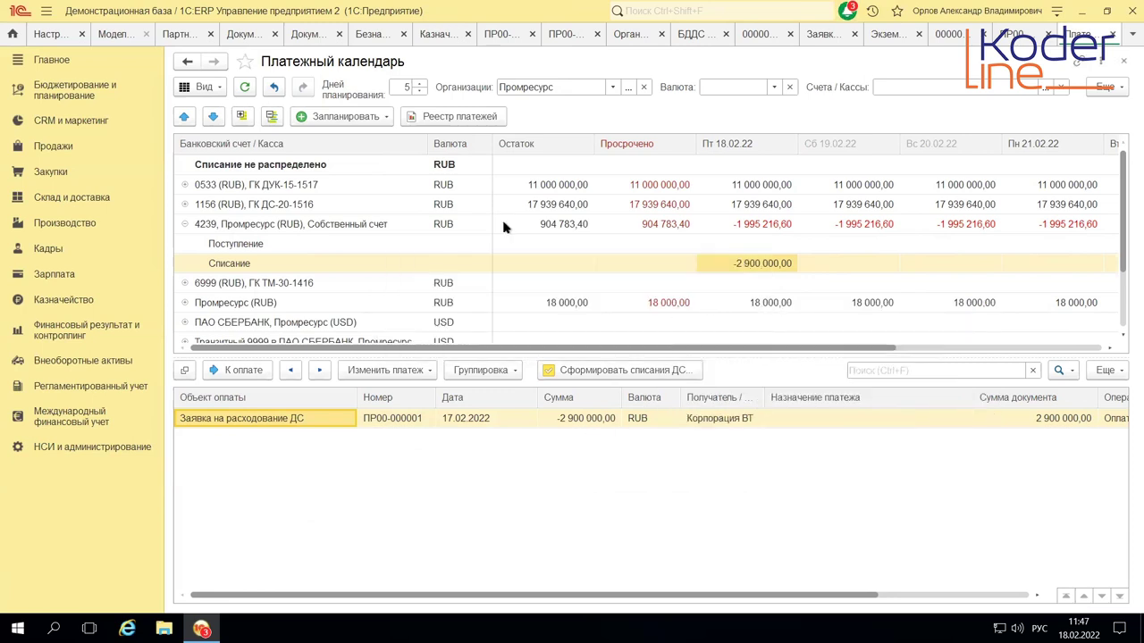
{"action": "left_click", "coordinate": [244, 86]}
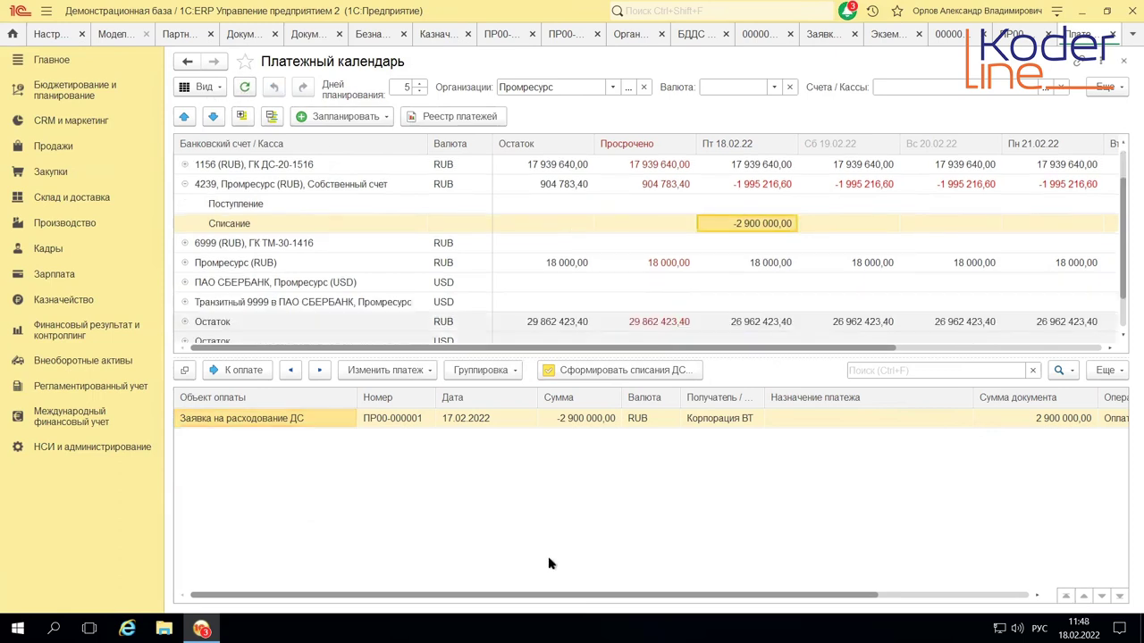
- Reselect the account's 18.02.22 write-off and retry splitting its payment with a 900 000 part dated 18.02.2022
{"action": "left_click", "coordinate": [567, 420]}
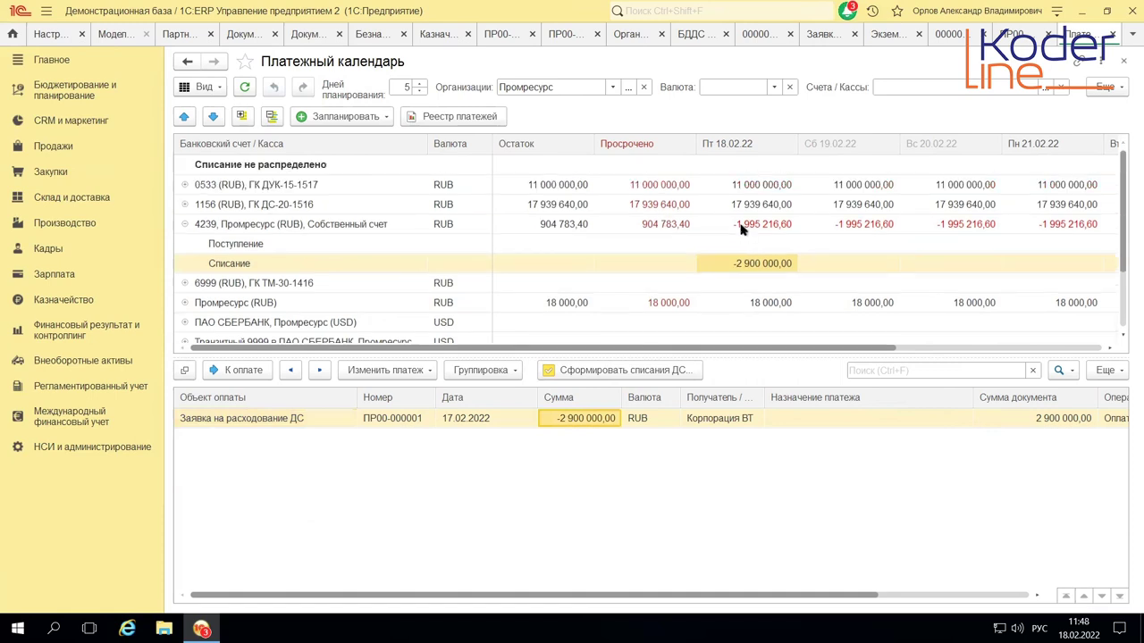
{"action": "left_click", "coordinate": [745, 265]}
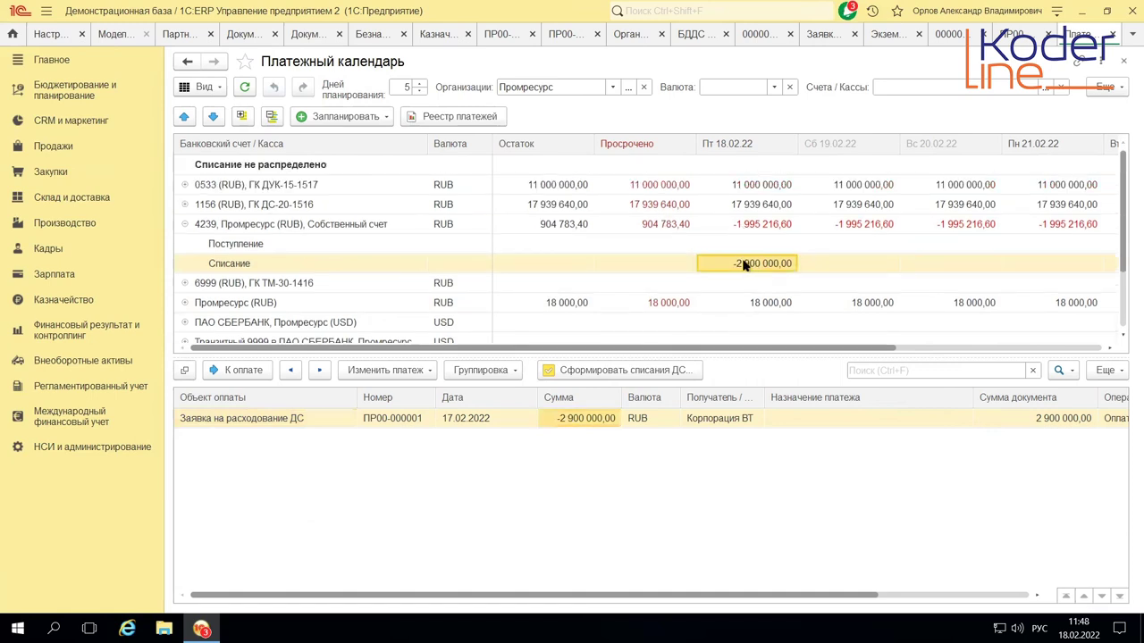
{"action": "right_click", "coordinate": [577, 423]}
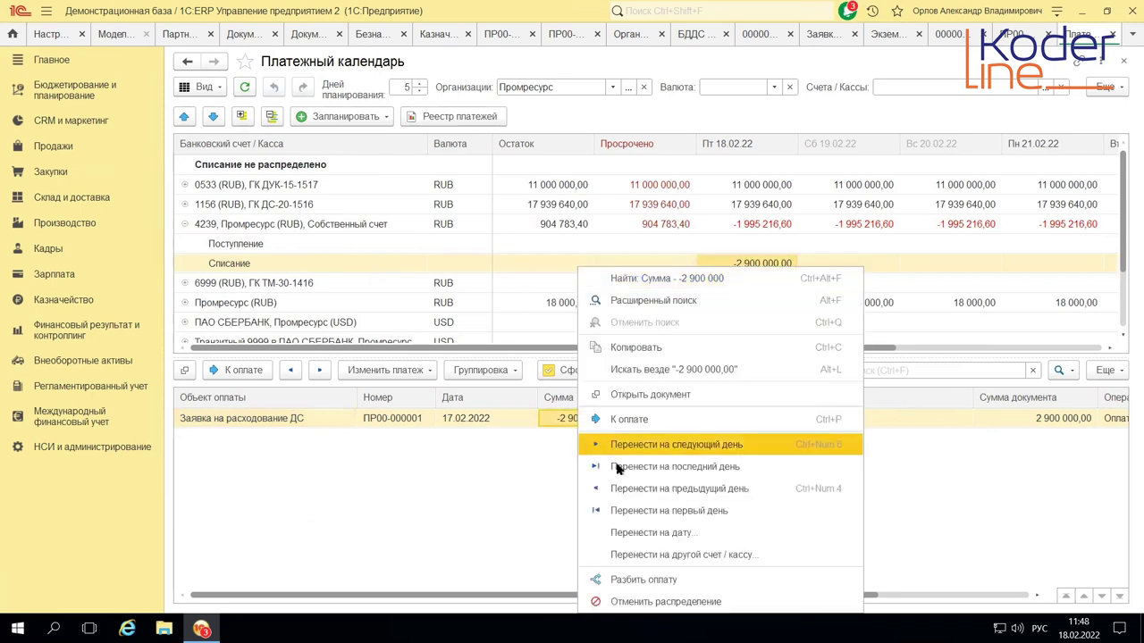
{"action": "left_click", "coordinate": [630, 579]}
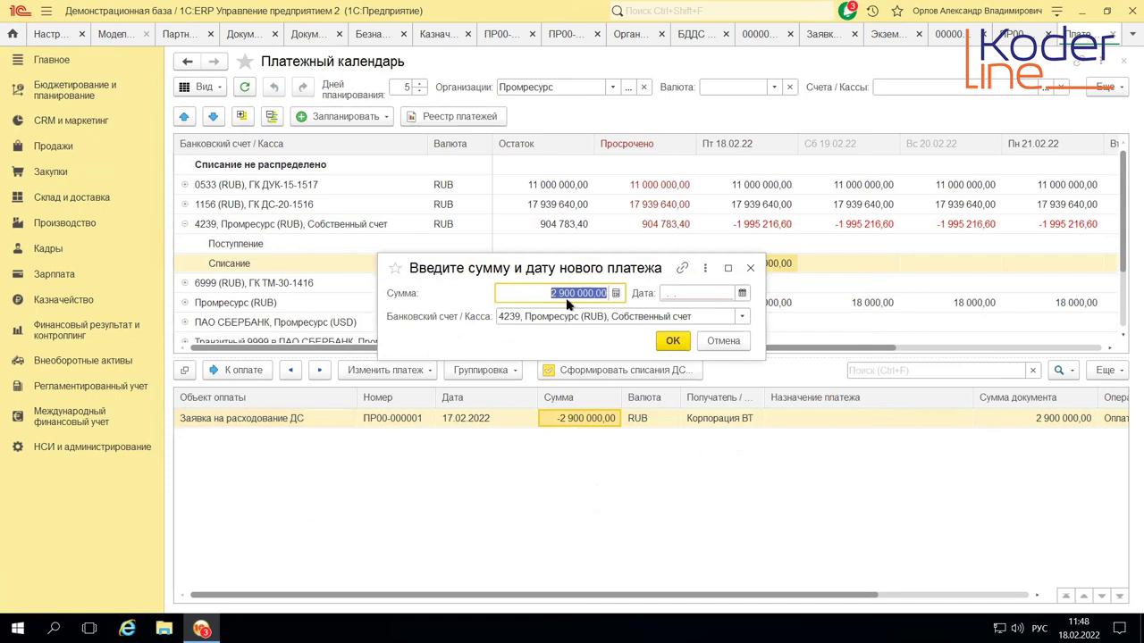
{"action": "type", "text": "900"}
{"action": "left_click", "coordinate": [742, 293]}
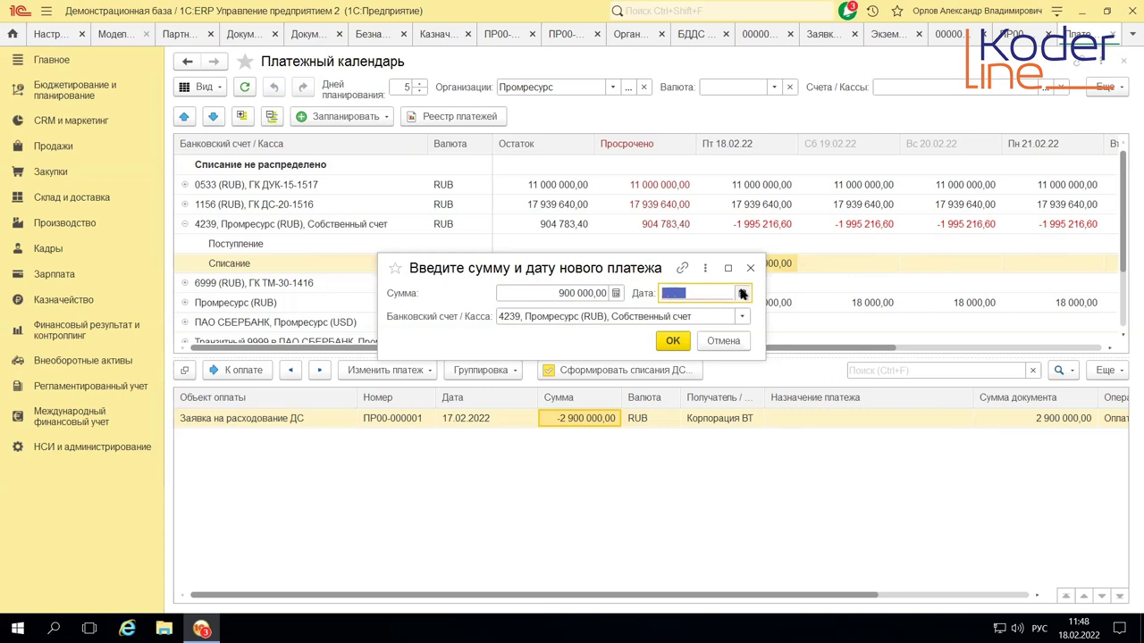
{"action": "left_click", "coordinate": [897, 414]}
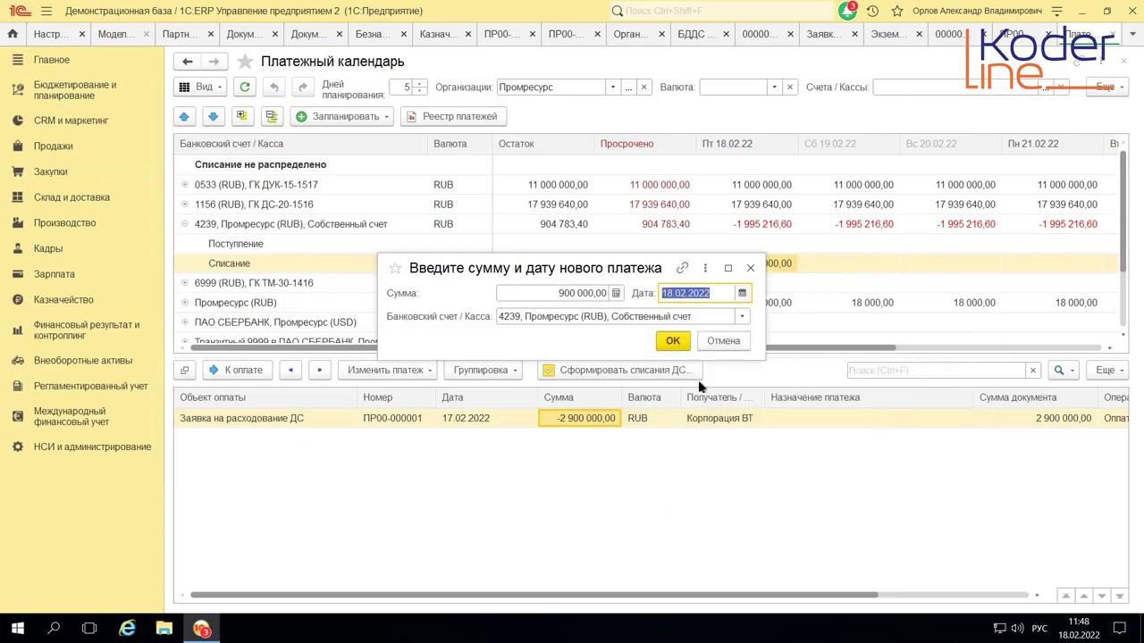
{"action": "left_click", "coordinate": [672, 341]}
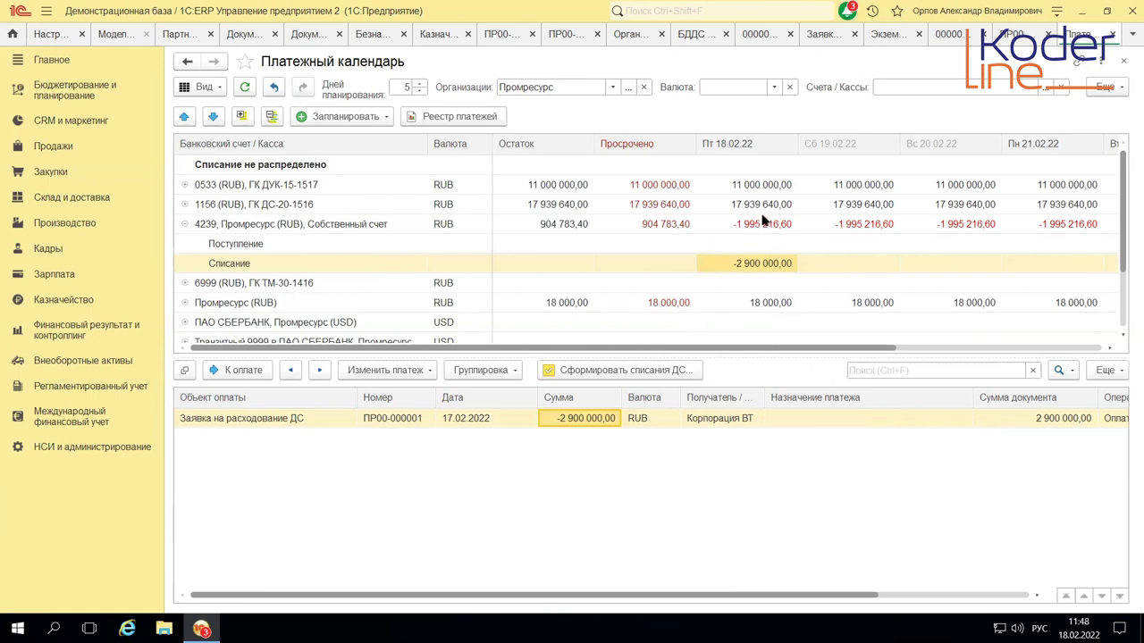
- Try to split the payment with an 800 000 part dated 18.02.2022, refresh the calendar and check the account's write-offs
{"action": "right_click", "coordinate": [582, 423]}
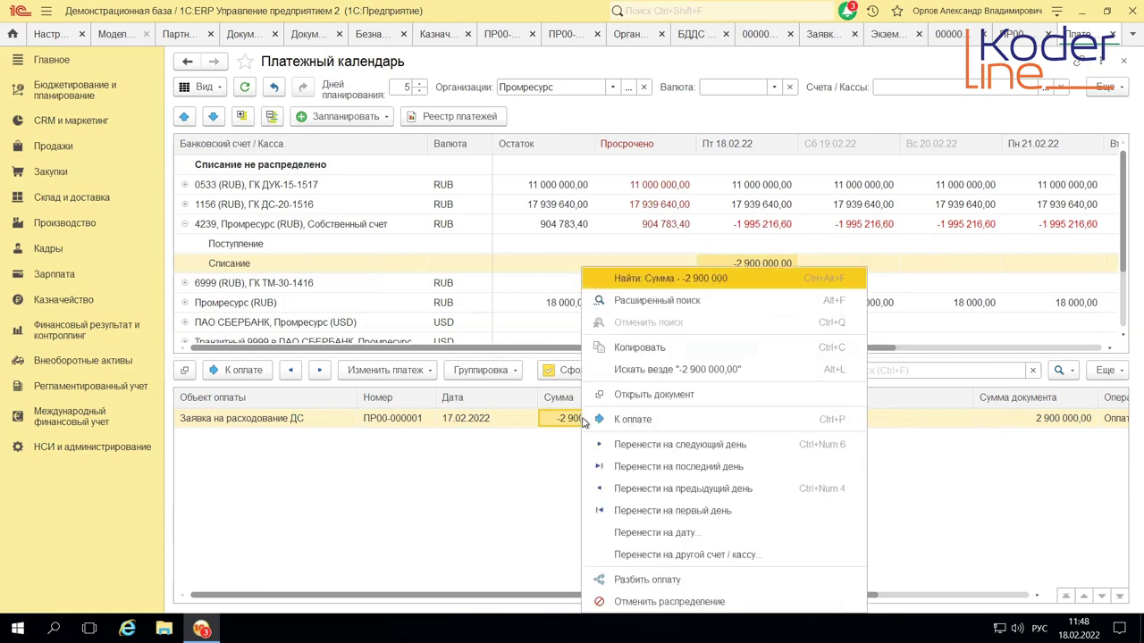
{"action": "left_click", "coordinate": [621, 583]}
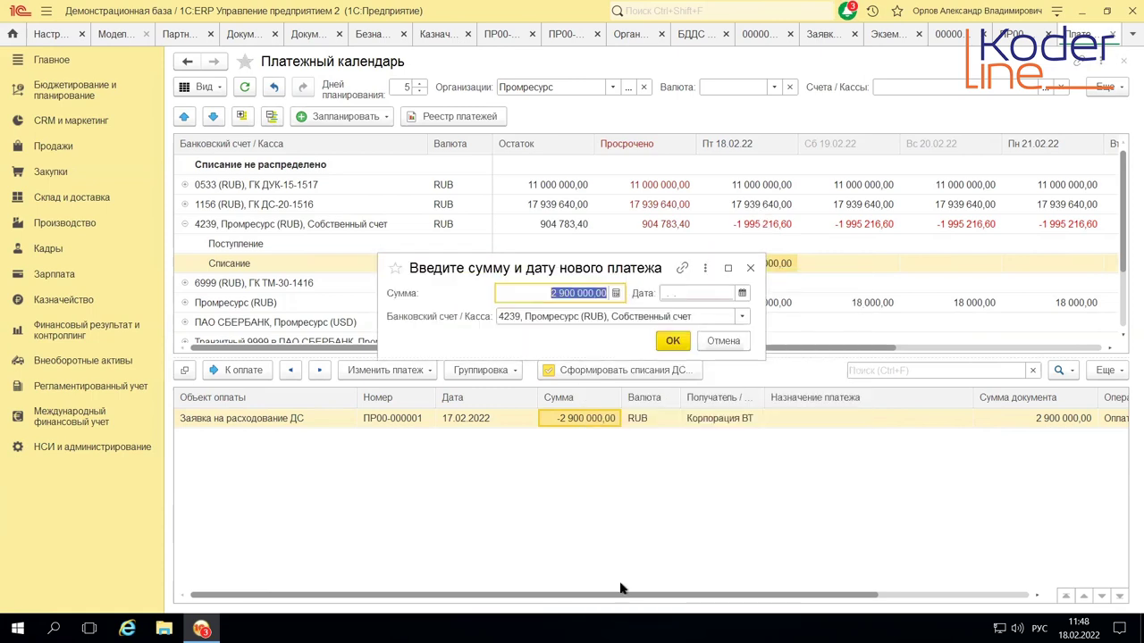
{"action": "left_click", "coordinate": [743, 293]}
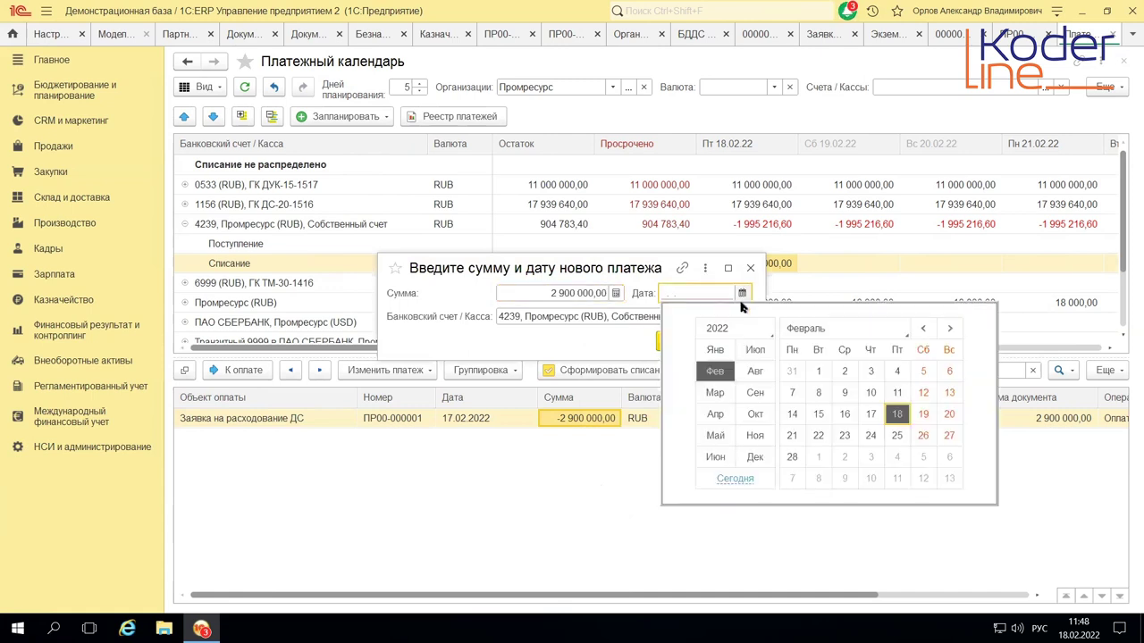
{"action": "left_click", "coordinate": [706, 374]}
{"action": "left_click", "coordinate": [897, 417]}
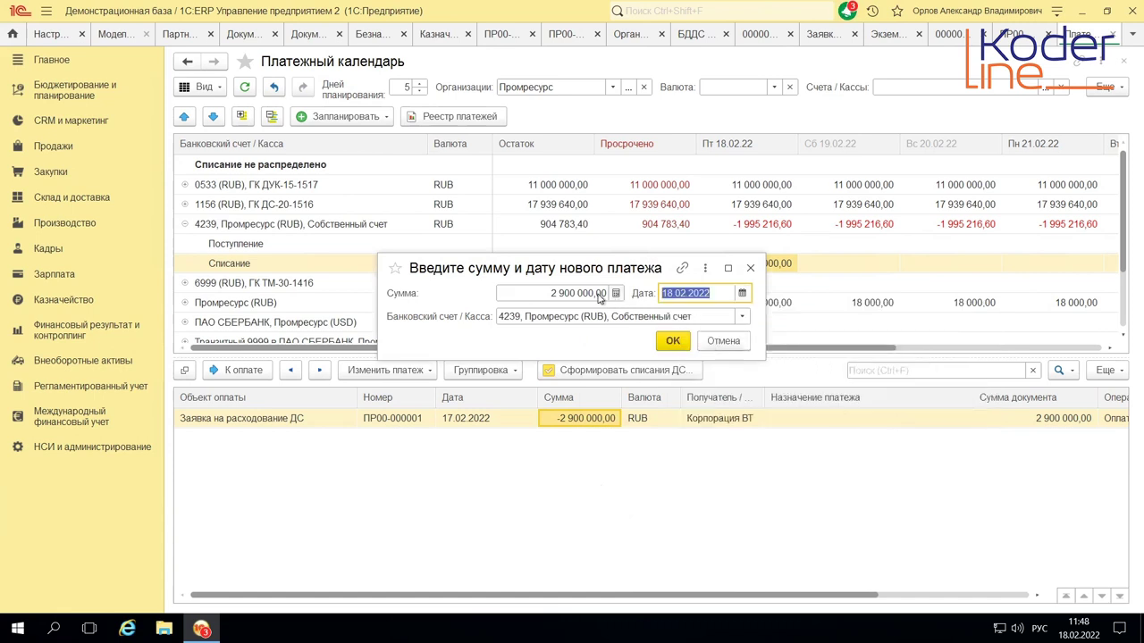
{"action": "left_click", "coordinate": [599, 295]}
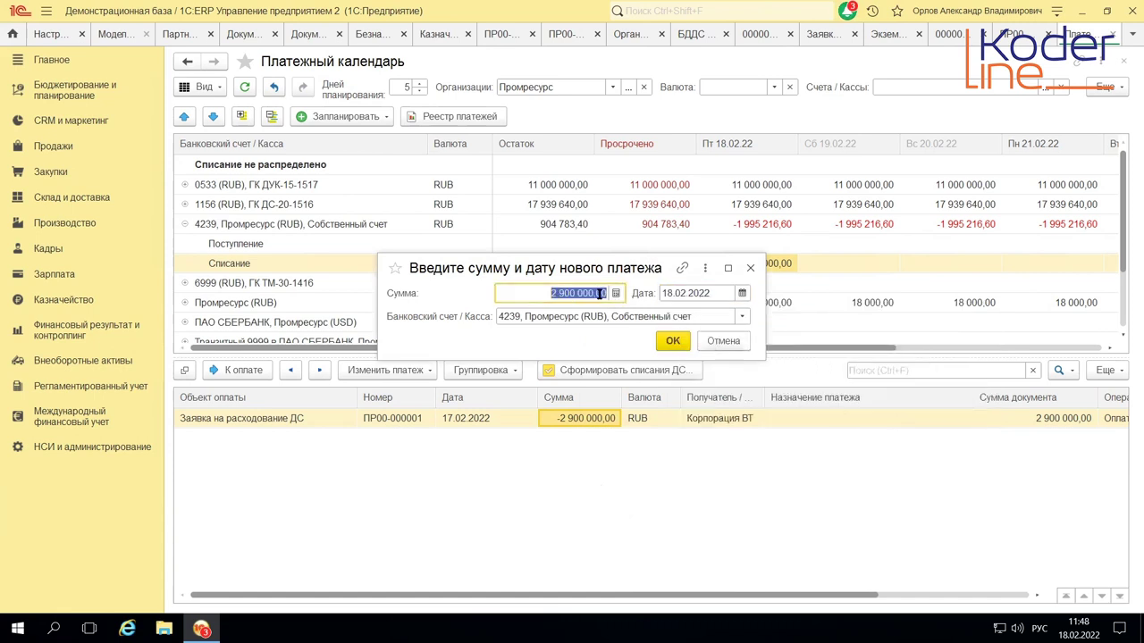
{"action": "type", "text": "800 000"}
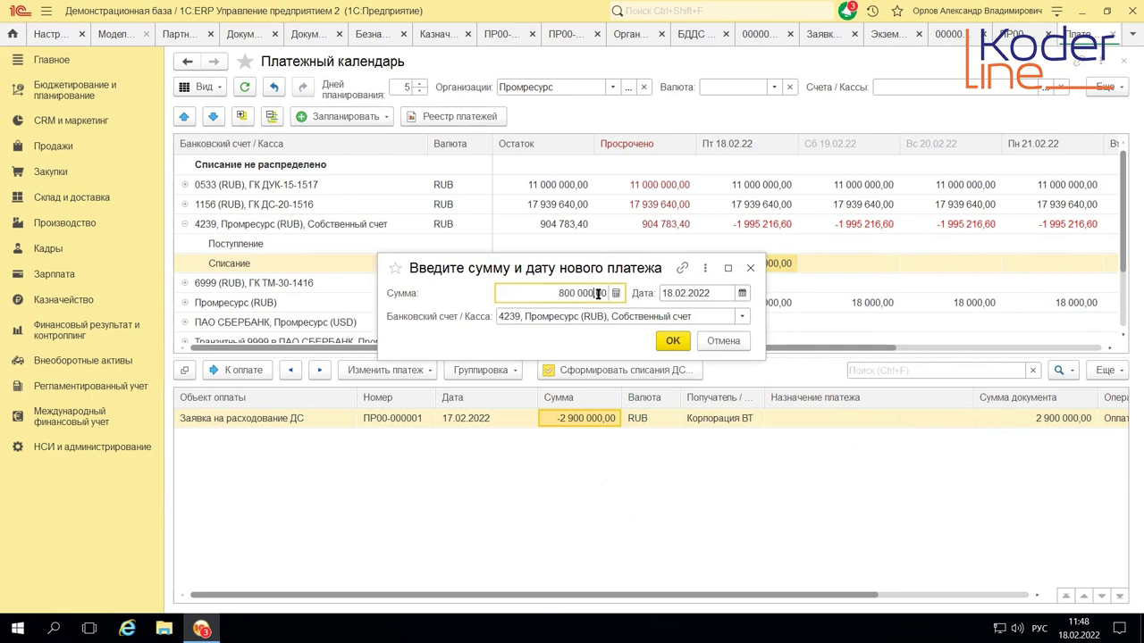
{"action": "left_click", "coordinate": [673, 340]}
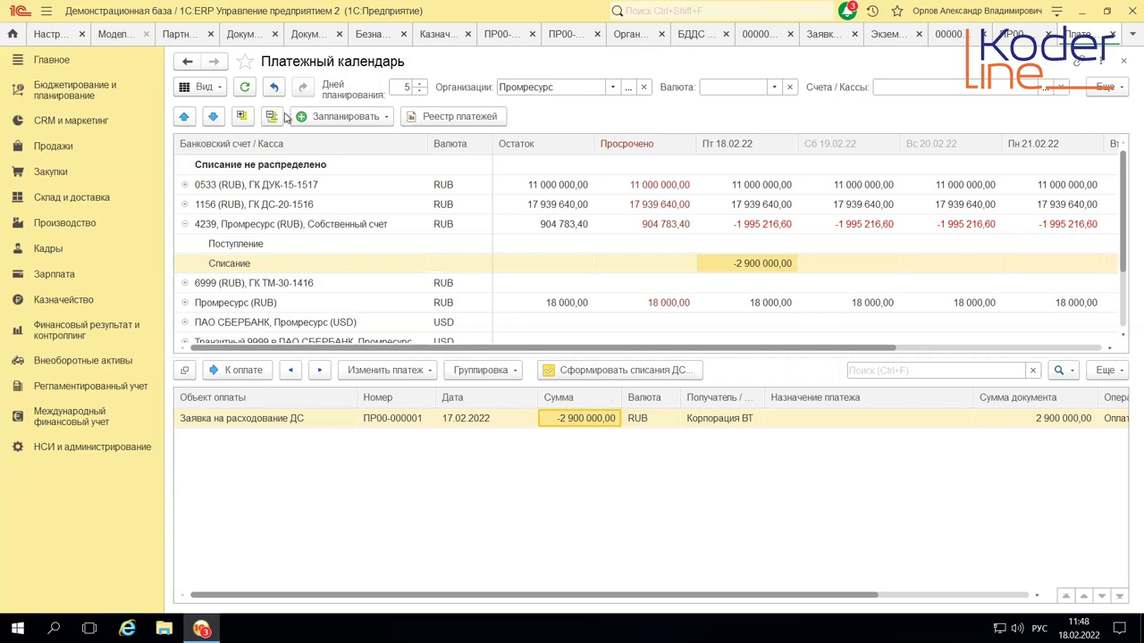
{"action": "left_click", "coordinate": [241, 87]}
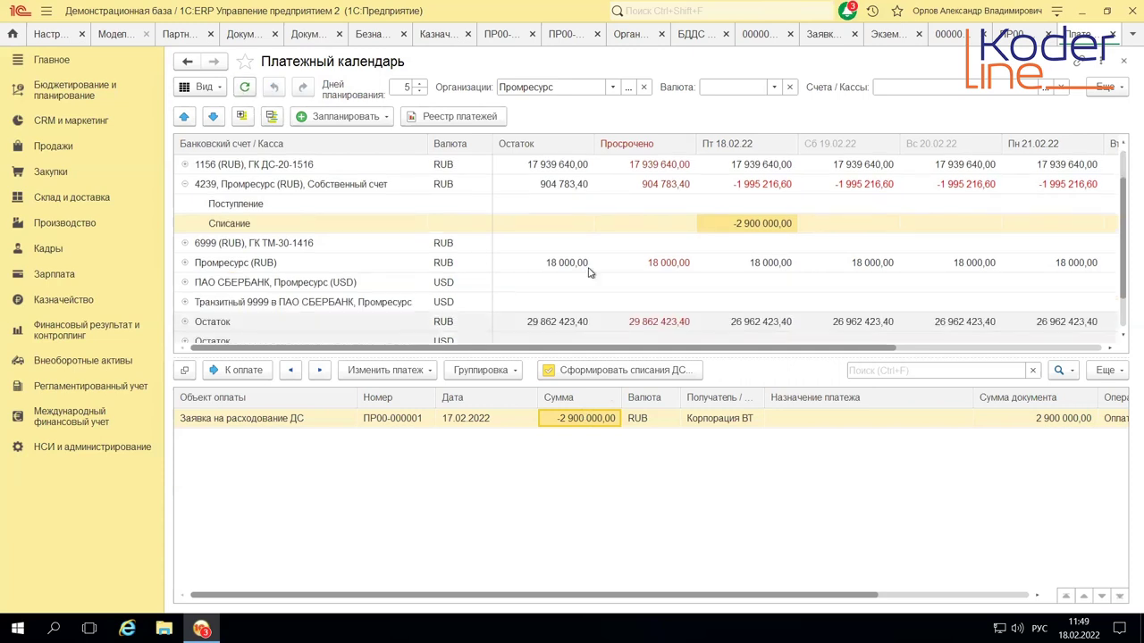
{"action": "scroll", "coordinate": [751, 268], "scroll_direction": "up", "scroll_amount": 1}
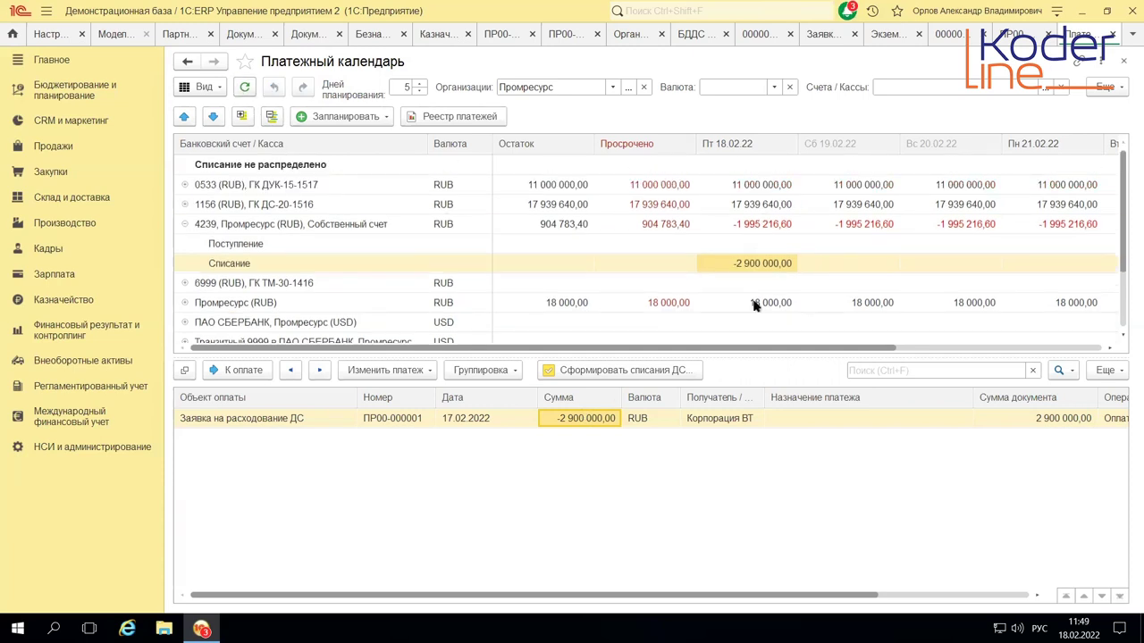
{"action": "scroll", "coordinate": [747, 288], "scroll_direction": "down", "scroll_amount": 2}
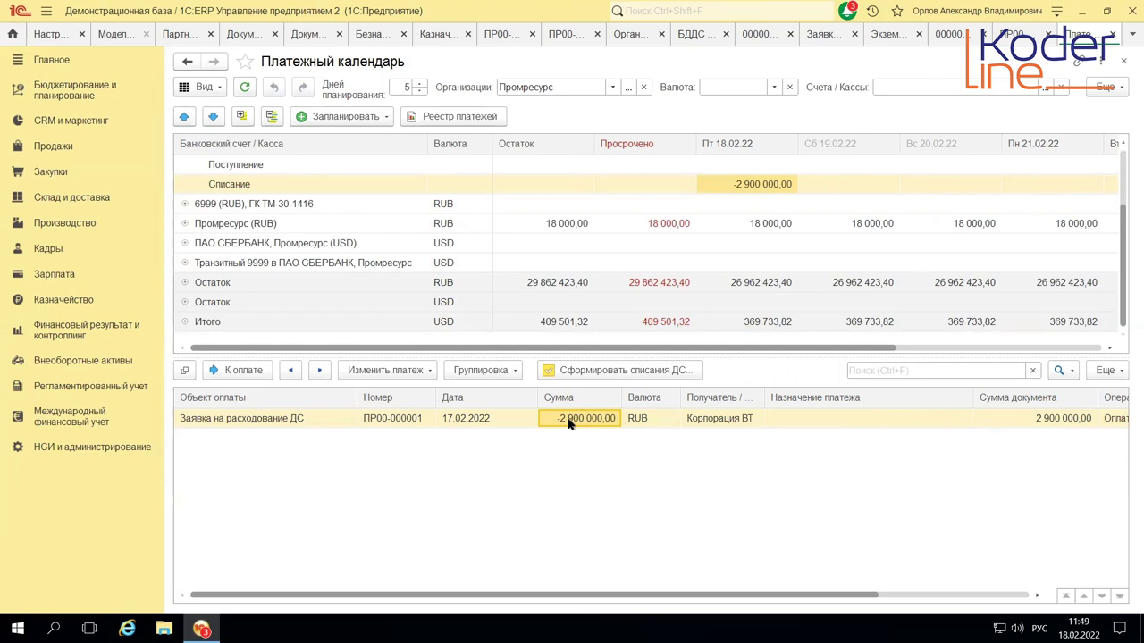
{"action": "scroll", "coordinate": [767, 234], "scroll_direction": "up", "scroll_amount": 2}
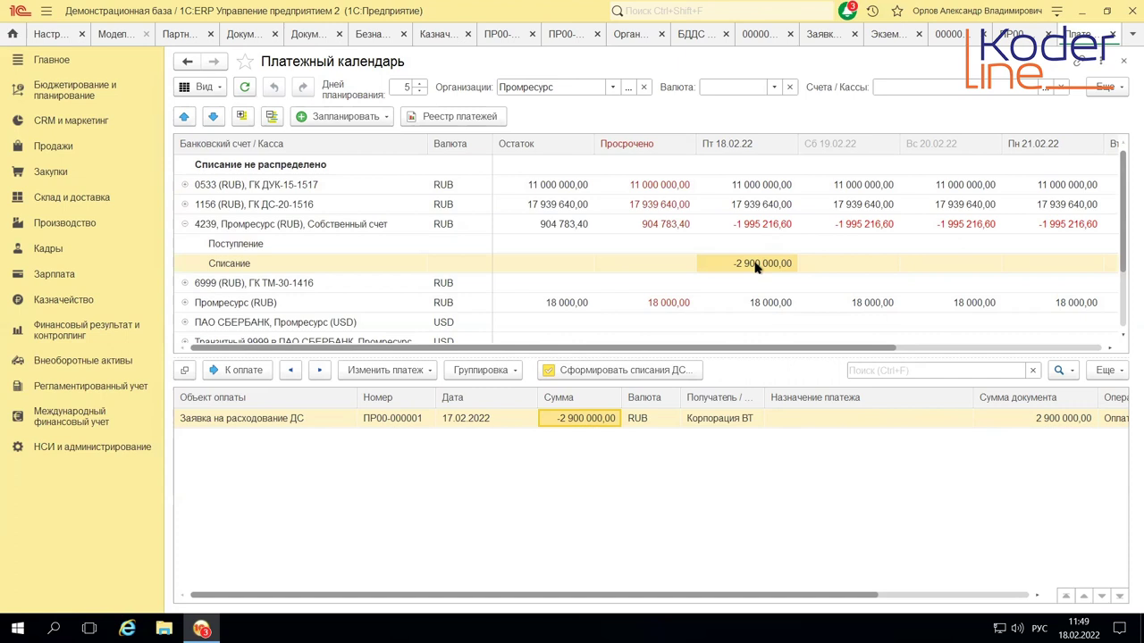
{"action": "scroll", "coordinate": [721, 317], "scroll_direction": "down", "scroll_amount": 2}
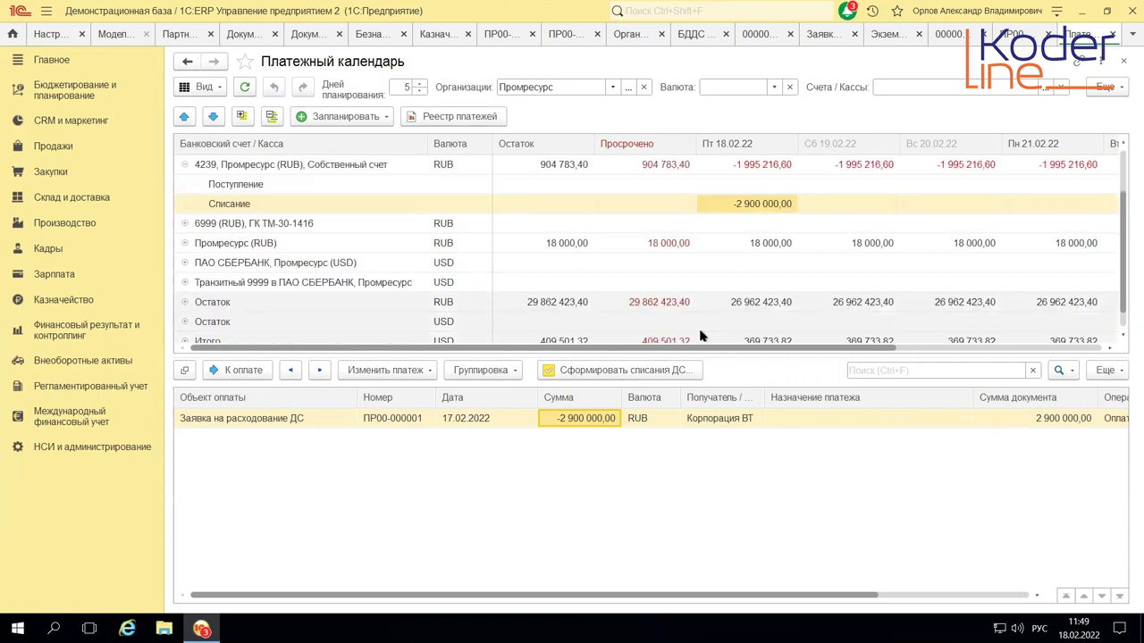
{"action": "right_click", "coordinate": [565, 418]}
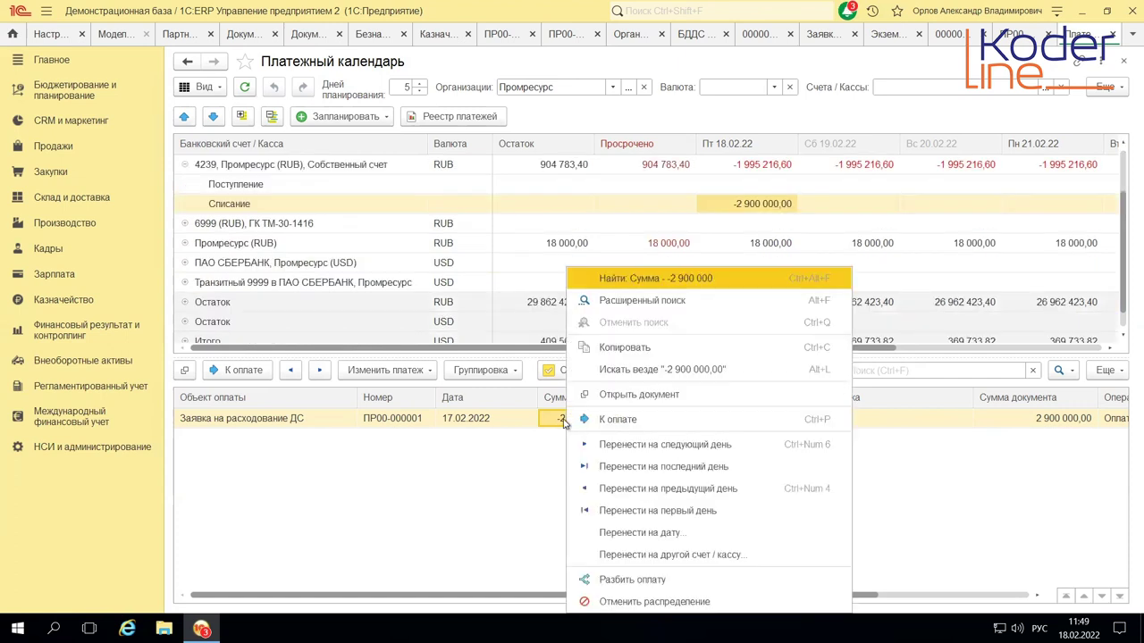
{"action": "left_click", "coordinate": [610, 582]}
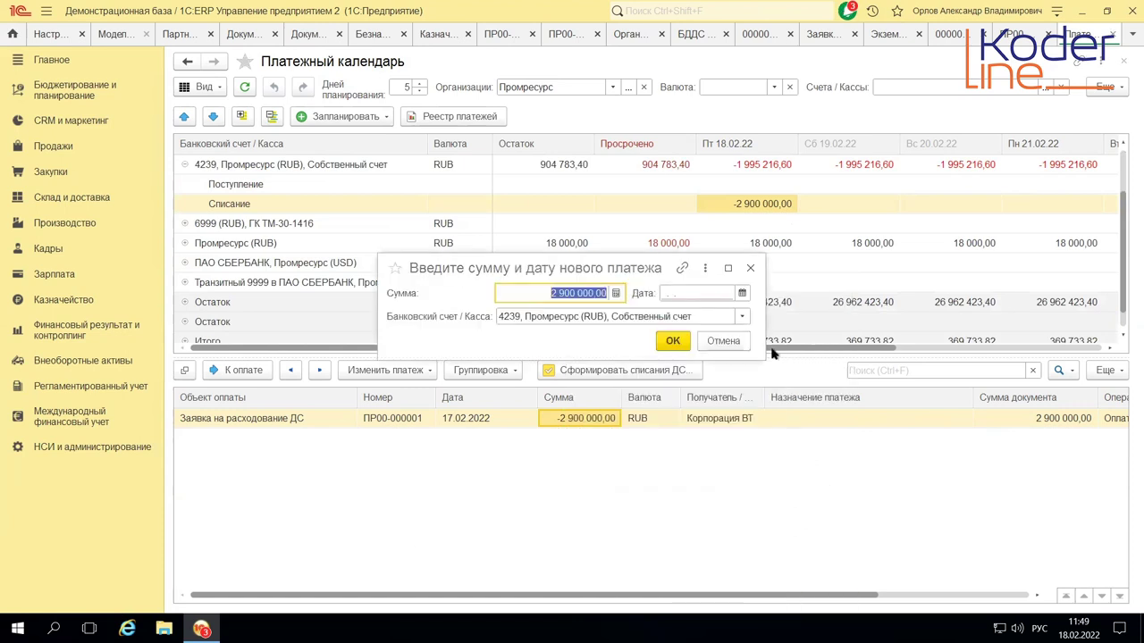
{"action": "left_click", "coordinate": [750, 269]}
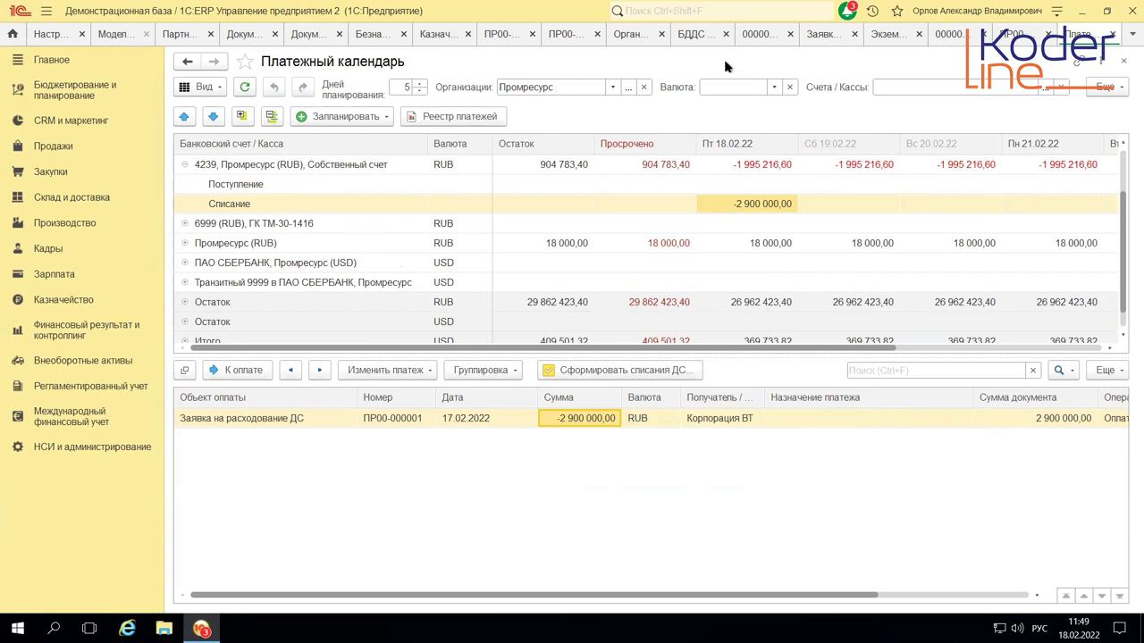
- Move the request's 18.02.22 write-off on the Промресурс (RUB) Собственный счет account to the following day
{"action": "mouse_move", "coordinate": [613, 4]}
{"action": "scroll", "coordinate": [760, 303], "scroll_direction": "down", "scroll_amount": 1}
{"action": "scroll", "coordinate": [784, 288], "scroll_direction": "up", "scroll_amount": 4}
{"action": "left_click", "coordinate": [764, 263]}
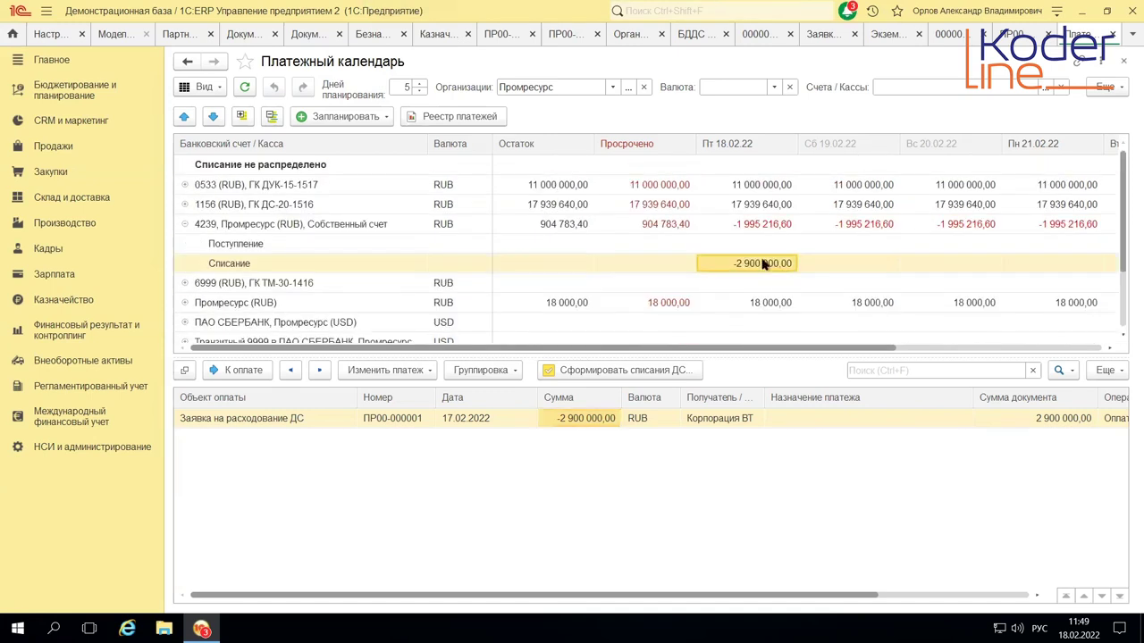
{"action": "right_click", "coordinate": [762, 264]}
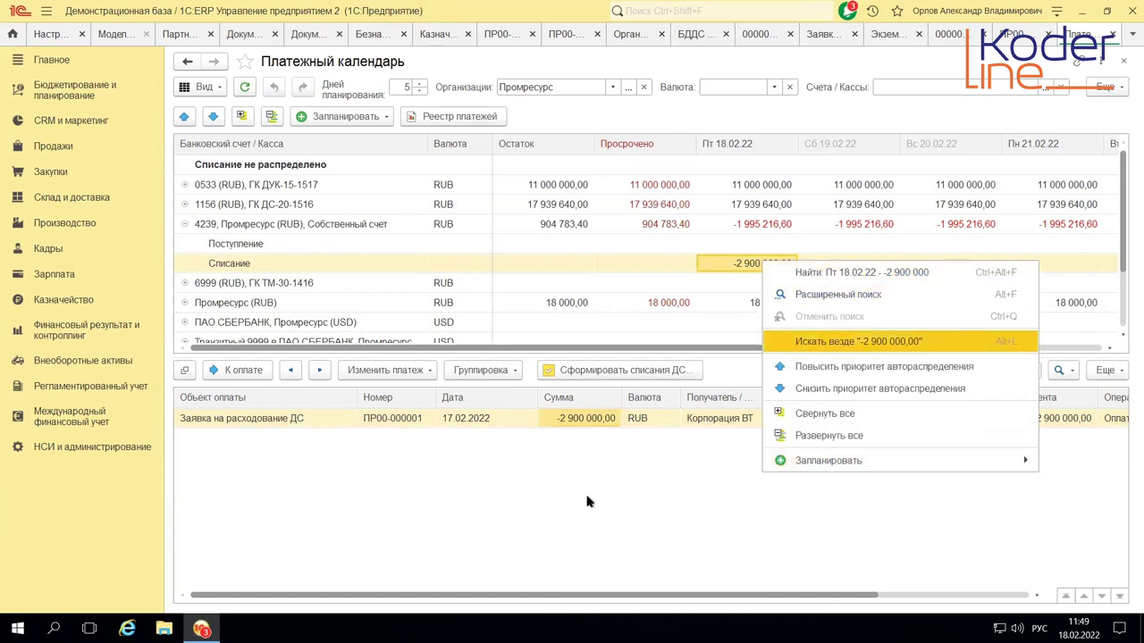
{"action": "left_click", "coordinate": [596, 427]}
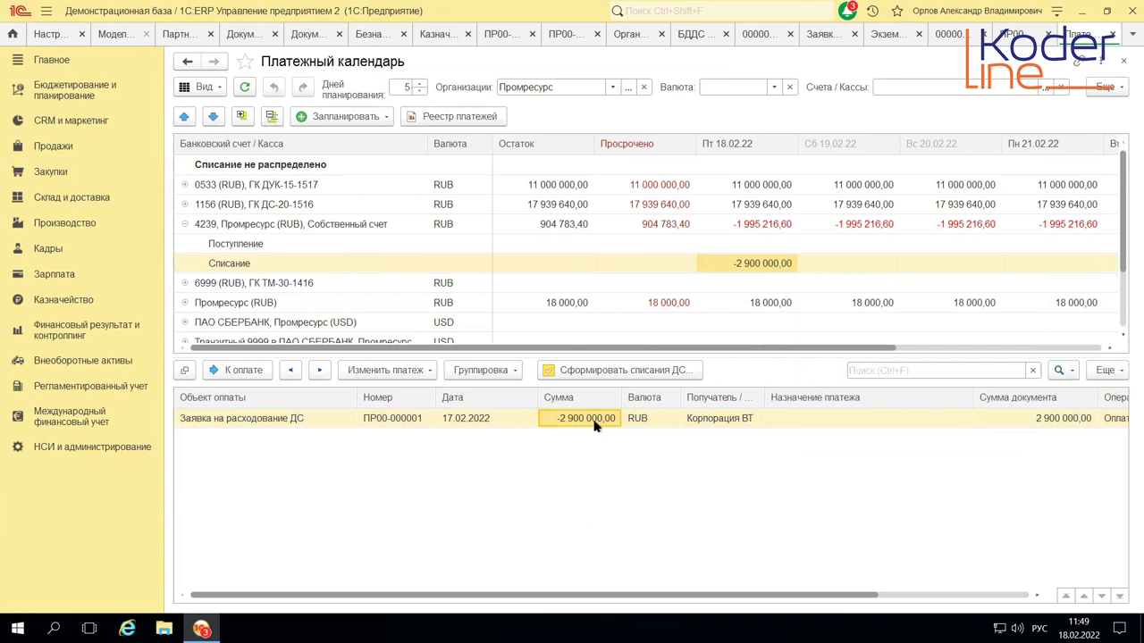
{"action": "right_click", "coordinate": [596, 426]}
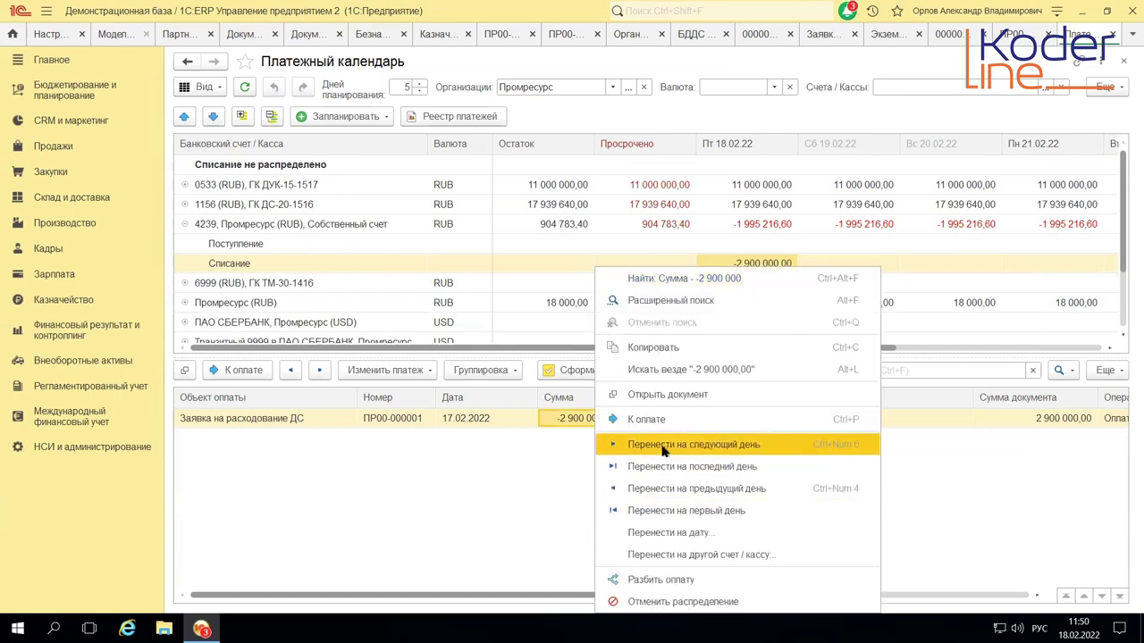
{"action": "left_click", "coordinate": [664, 447]}
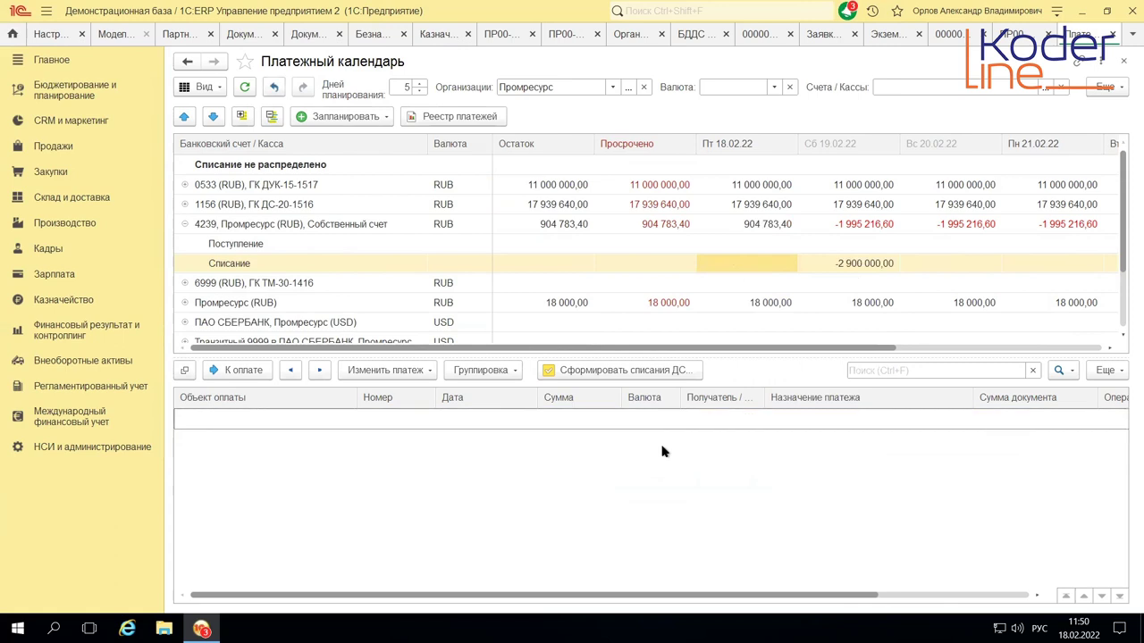
- Try to split the moved 19.02.22 payment with a 2 000 000 part dated 19.02.2022 on the same account
{"action": "left_click", "coordinate": [852, 265]}
{"action": "right_click", "coordinate": [852, 264]}
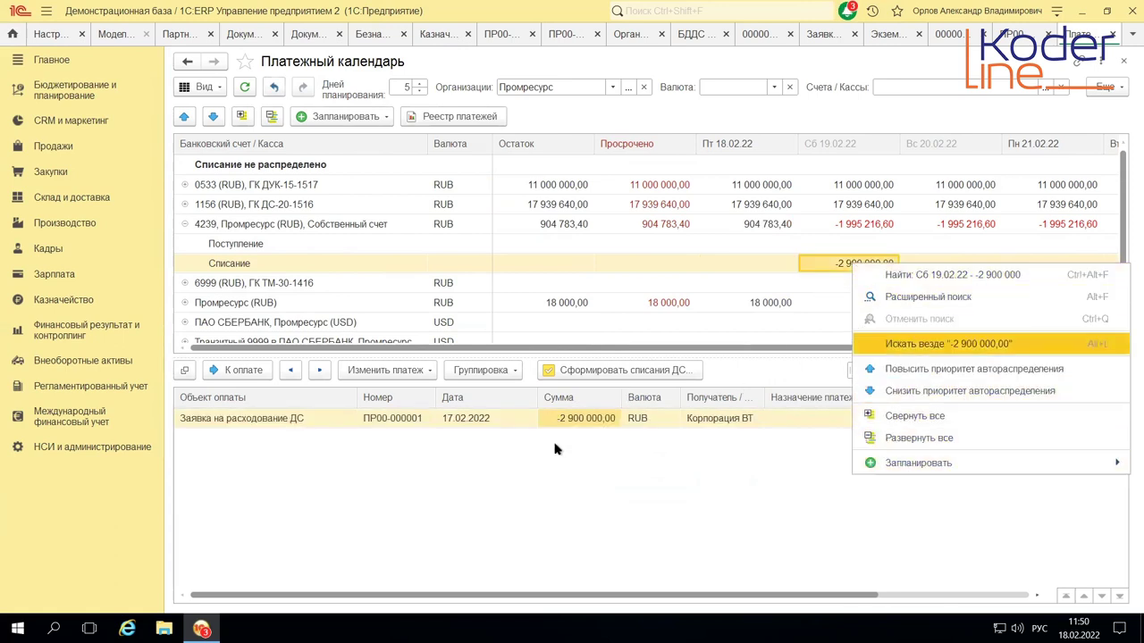
{"action": "left_click", "coordinate": [576, 418]}
{"action": "right_click", "coordinate": [577, 419]}
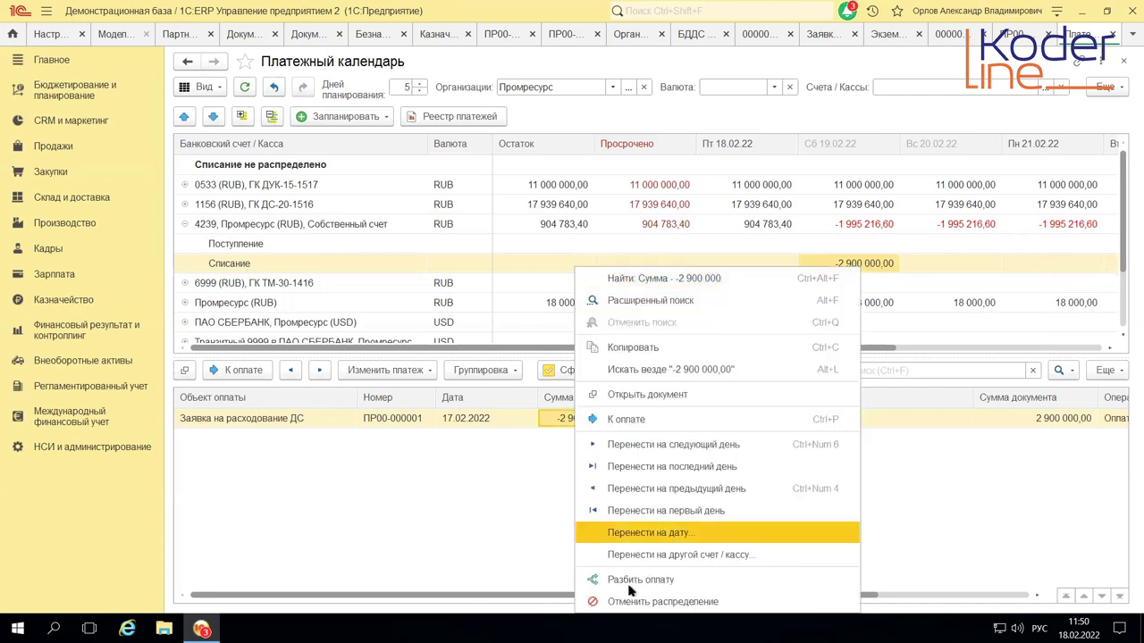
{"action": "left_click", "coordinate": [629, 580]}
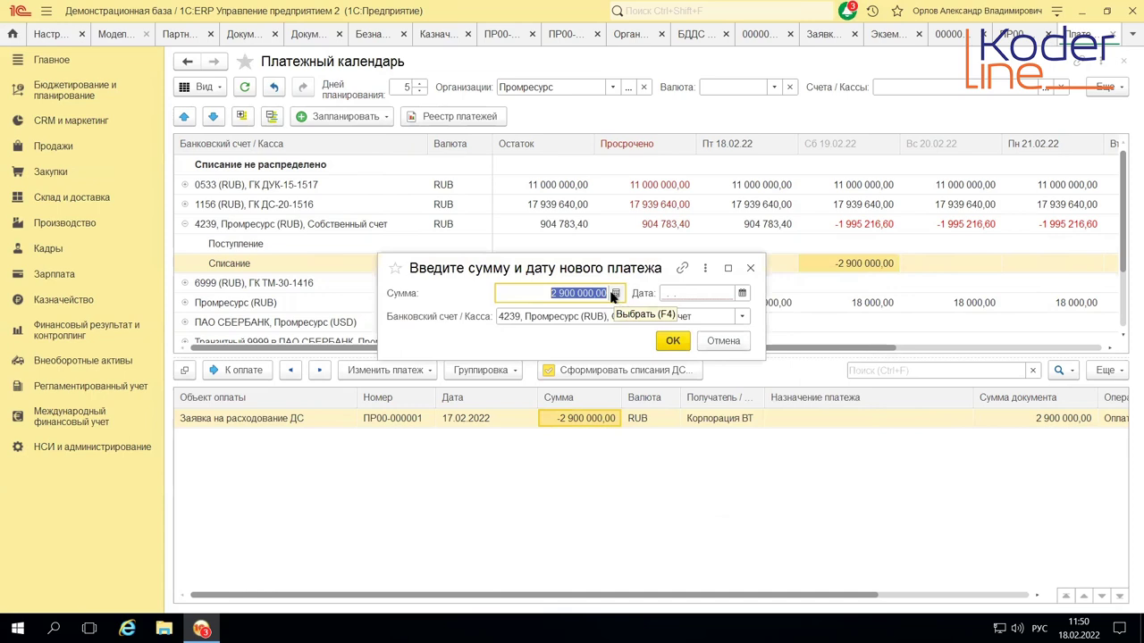
{"action": "type", "text": "2 0"}
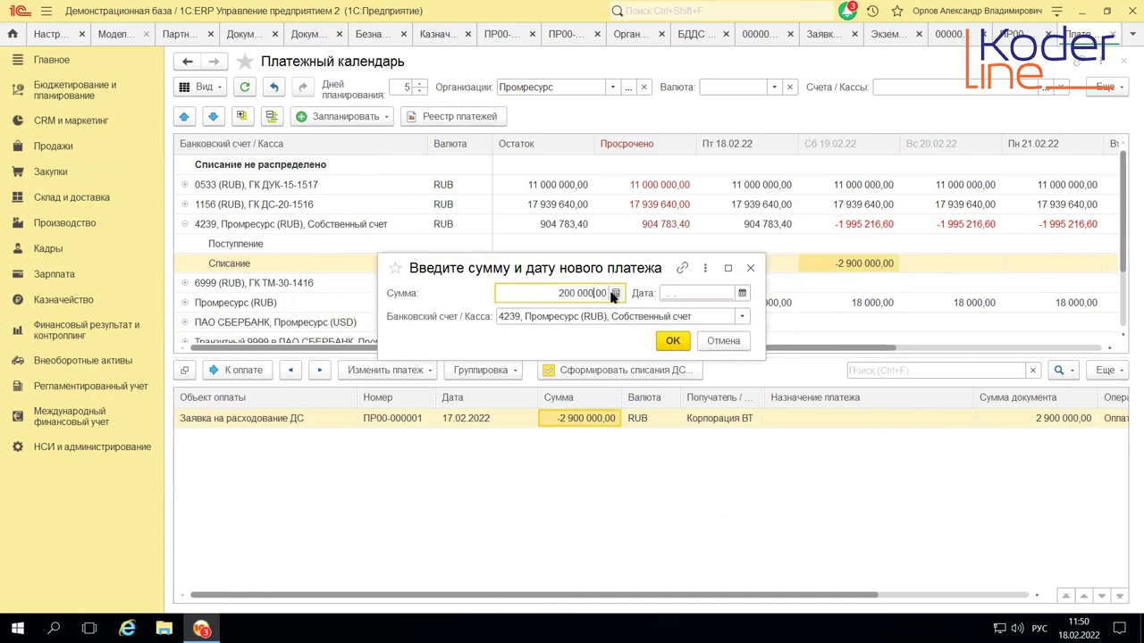
{"action": "type", "text": "00 000"}
{"action": "left_click", "coordinate": [742, 294]}
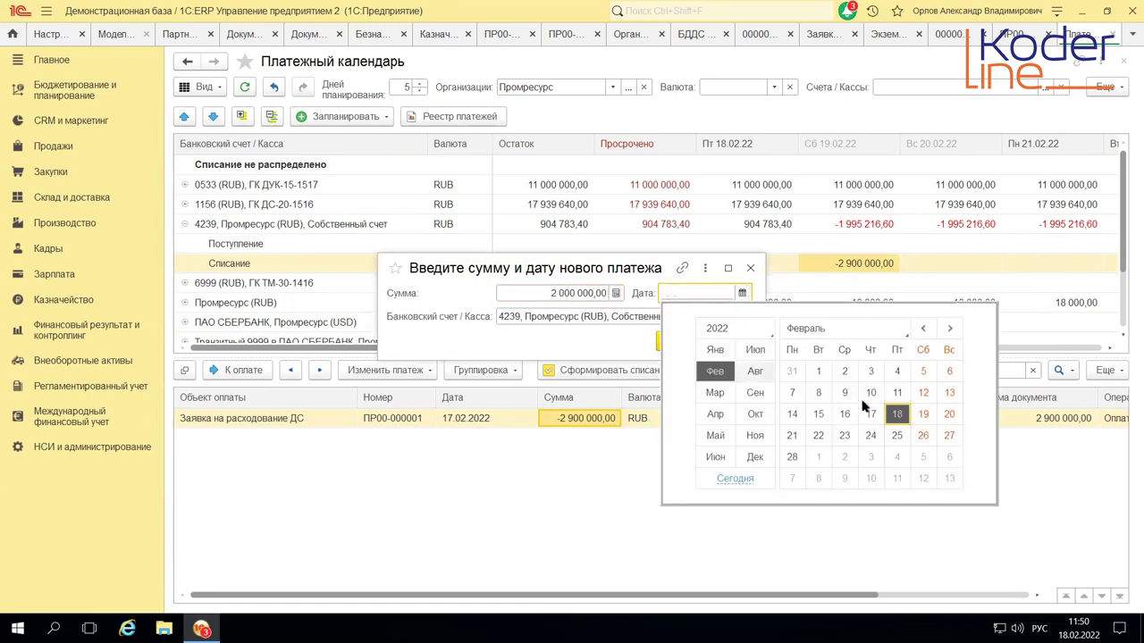
{"action": "left_click", "coordinate": [923, 414]}
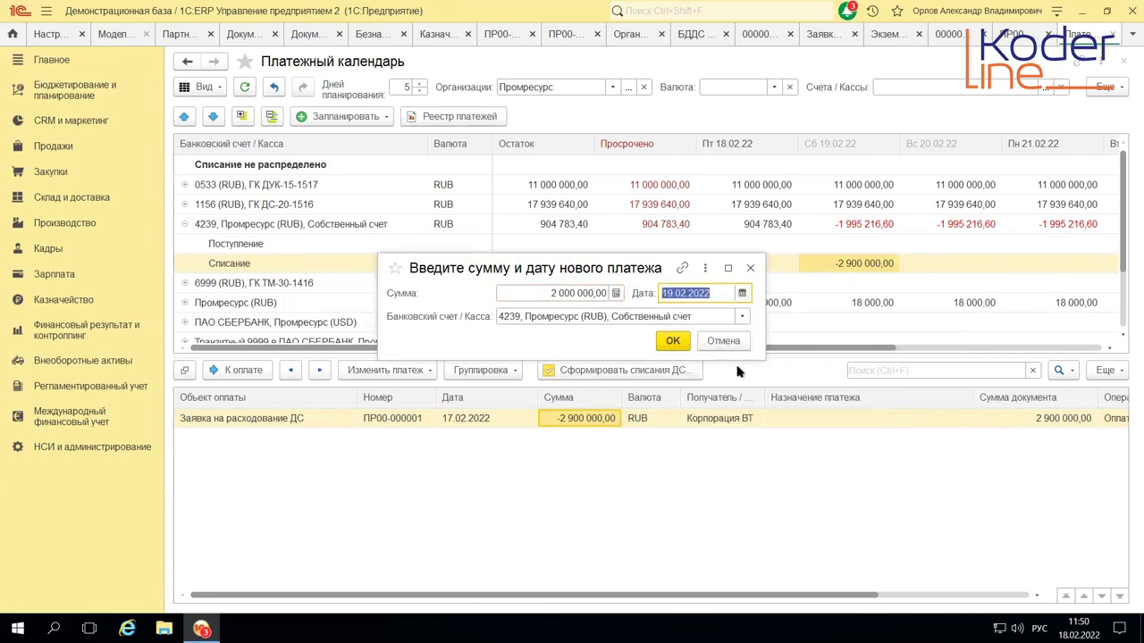
{"action": "left_click", "coordinate": [672, 341]}
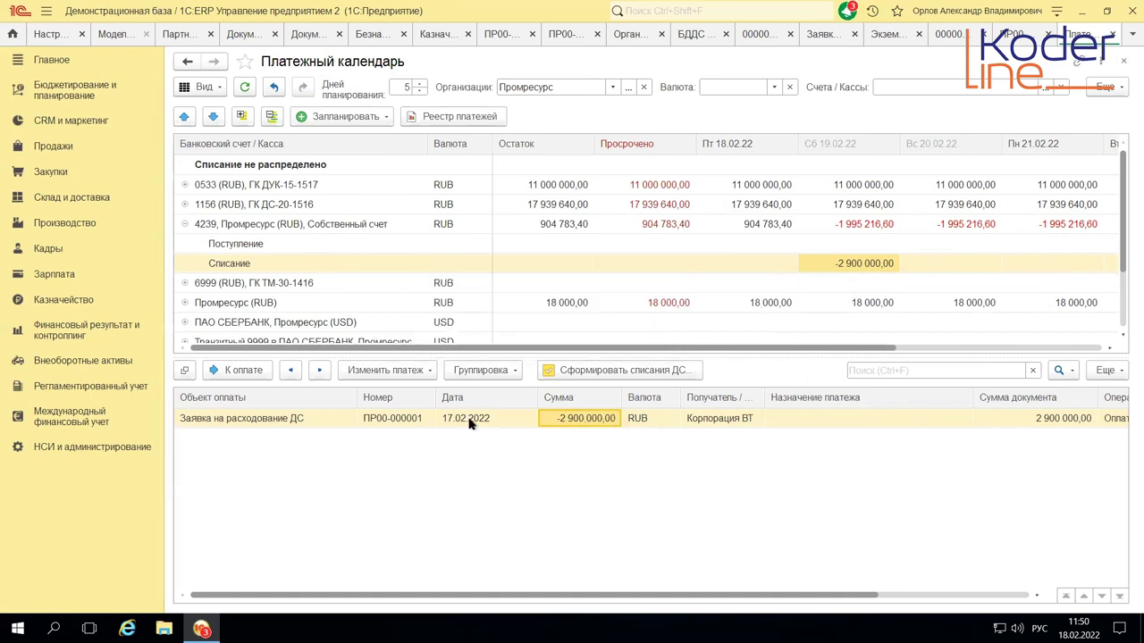
- Open the expenditure request behind the payment for checking, close it and reselect the account's 19.02.22 write-off in the calendar
{"action": "double_click", "coordinate": [429, 420]}
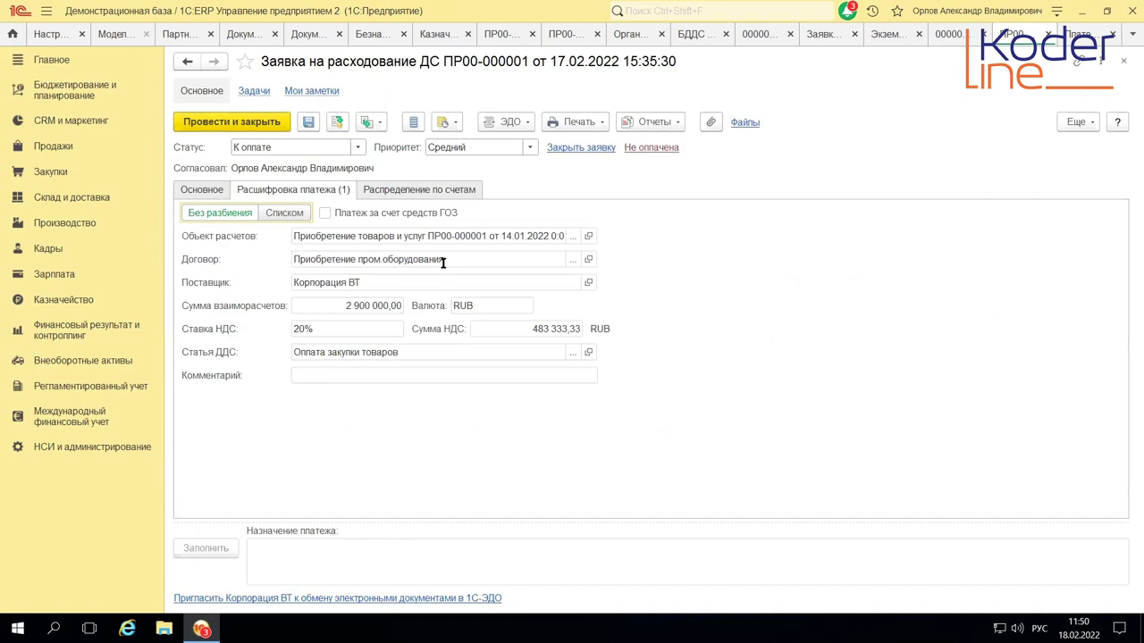
{"action": "left_click", "coordinate": [1124, 61]}
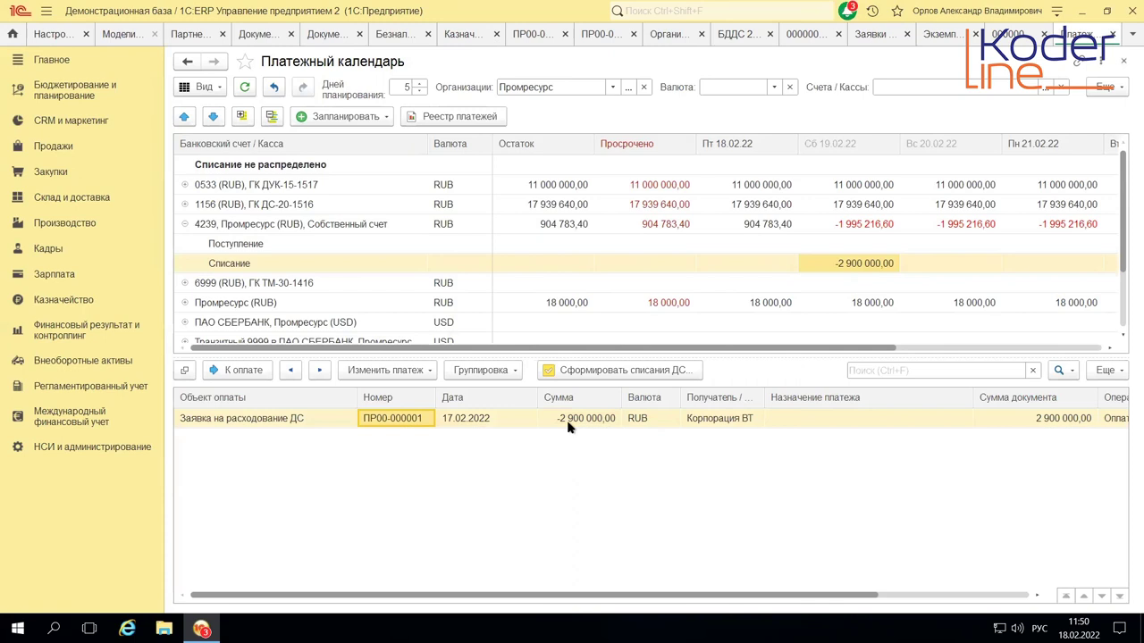
{"action": "scroll", "coordinate": [597, 295], "scroll_direction": "down", "scroll_amount": 1}
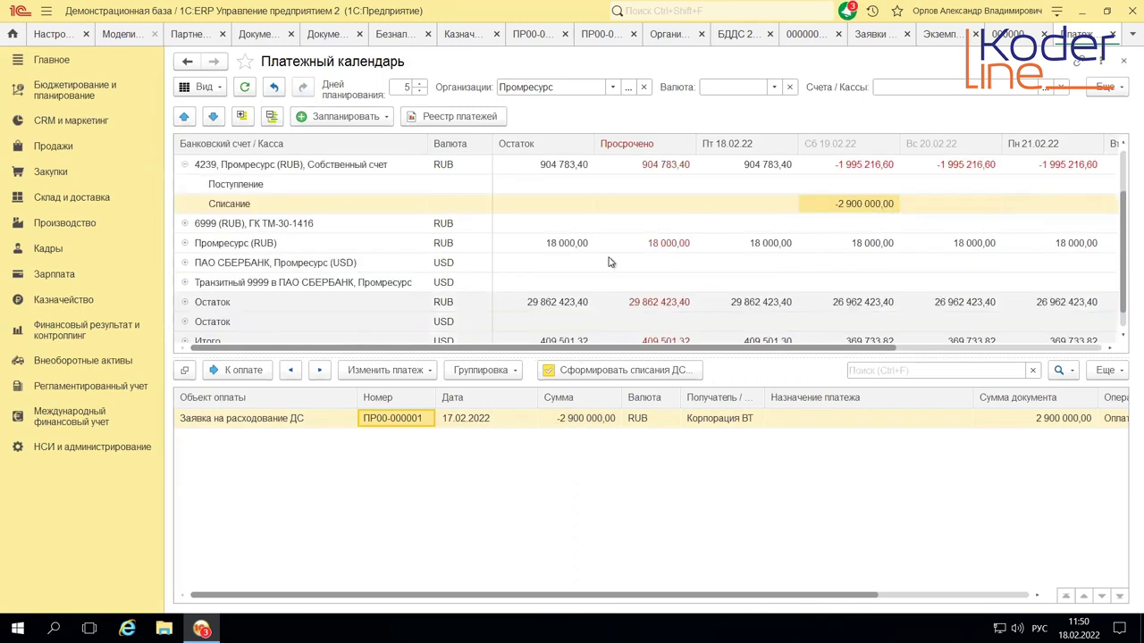
{"action": "scroll", "coordinate": [608, 262], "scroll_direction": "down", "scroll_amount": 1}
{"action": "scroll", "coordinate": [608, 260], "scroll_direction": "up", "scroll_amount": 3}
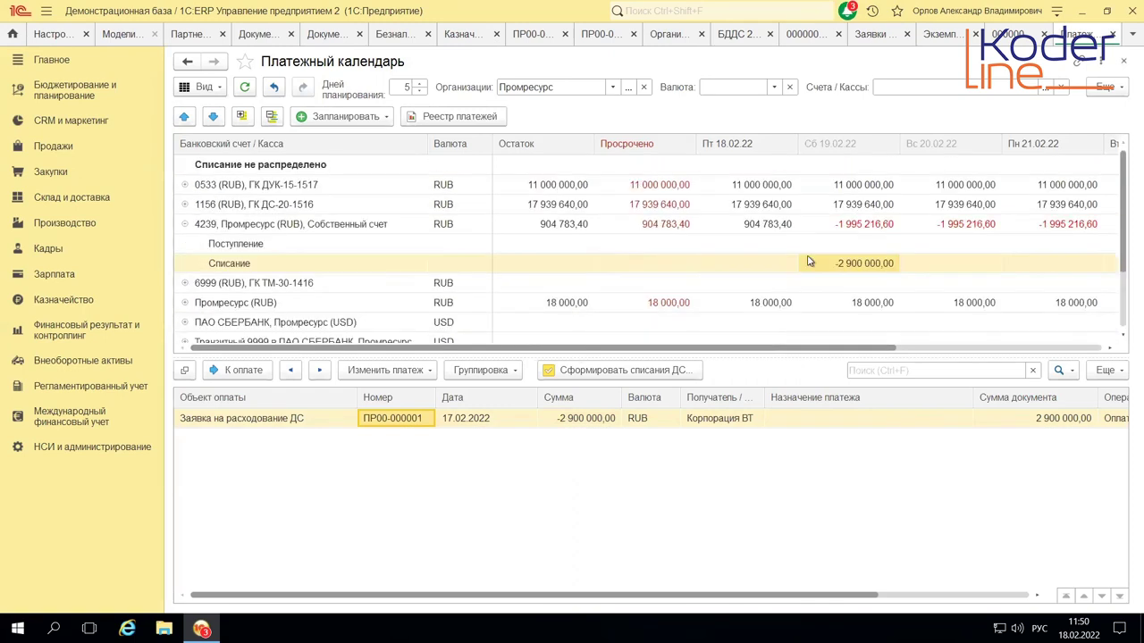
{"action": "left_click", "coordinate": [845, 265]}
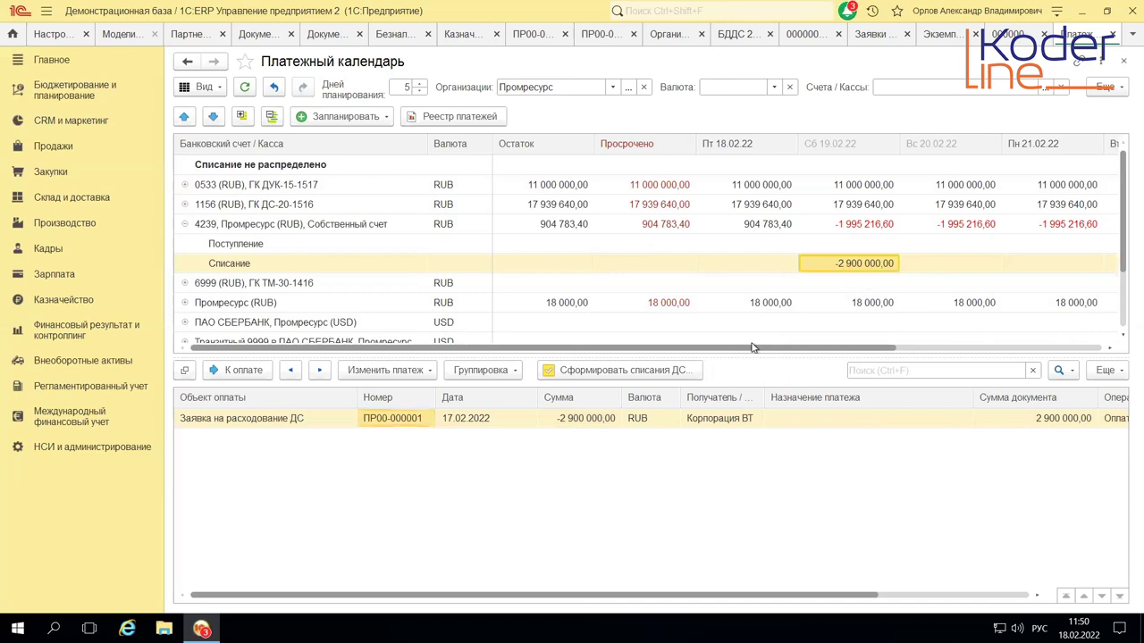
- Search everywhere for the payment's amount and review the account balances and totals in the calendar
{"action": "left_click", "coordinate": [460, 422]}
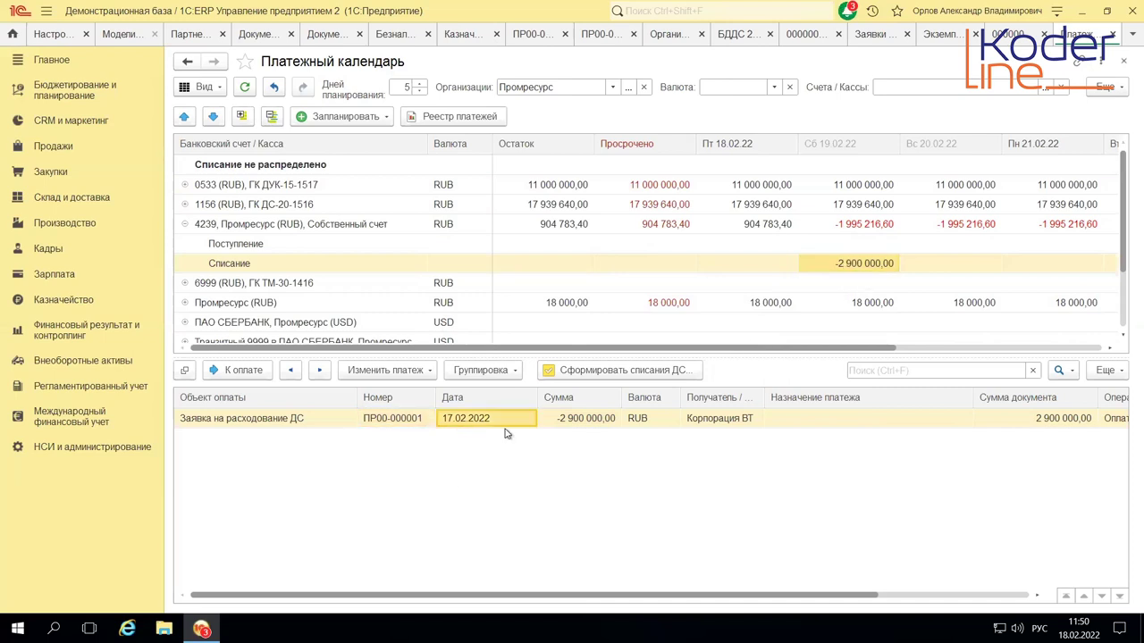
{"action": "left_click", "coordinate": [616, 424]}
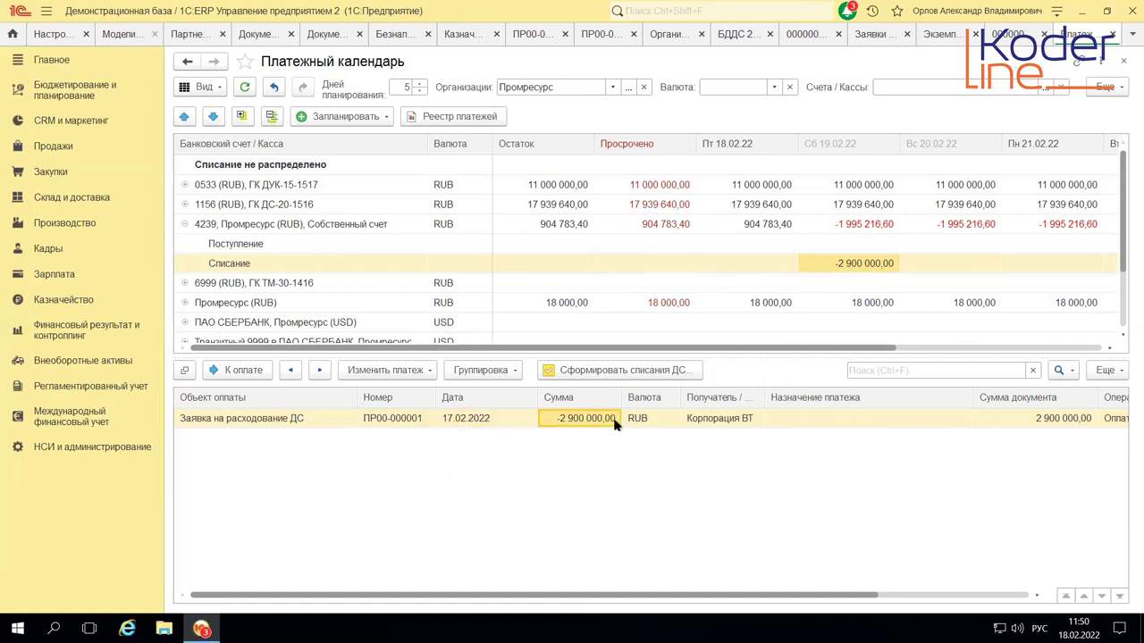
{"action": "right_click", "coordinate": [615, 426]}
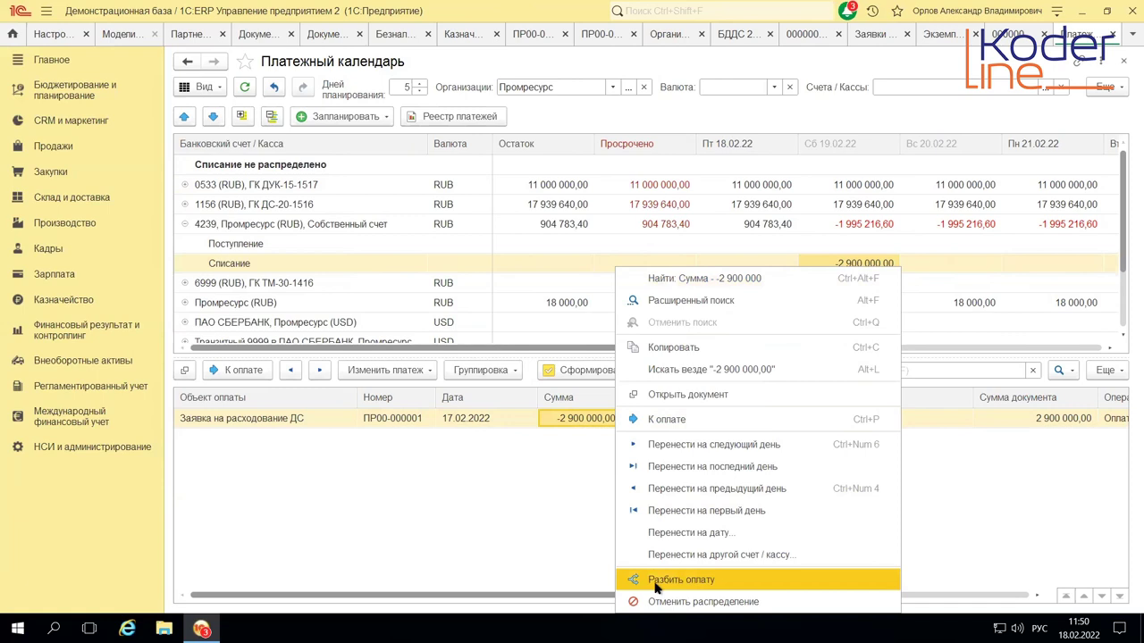
{"action": "left_click", "coordinate": [703, 368]}
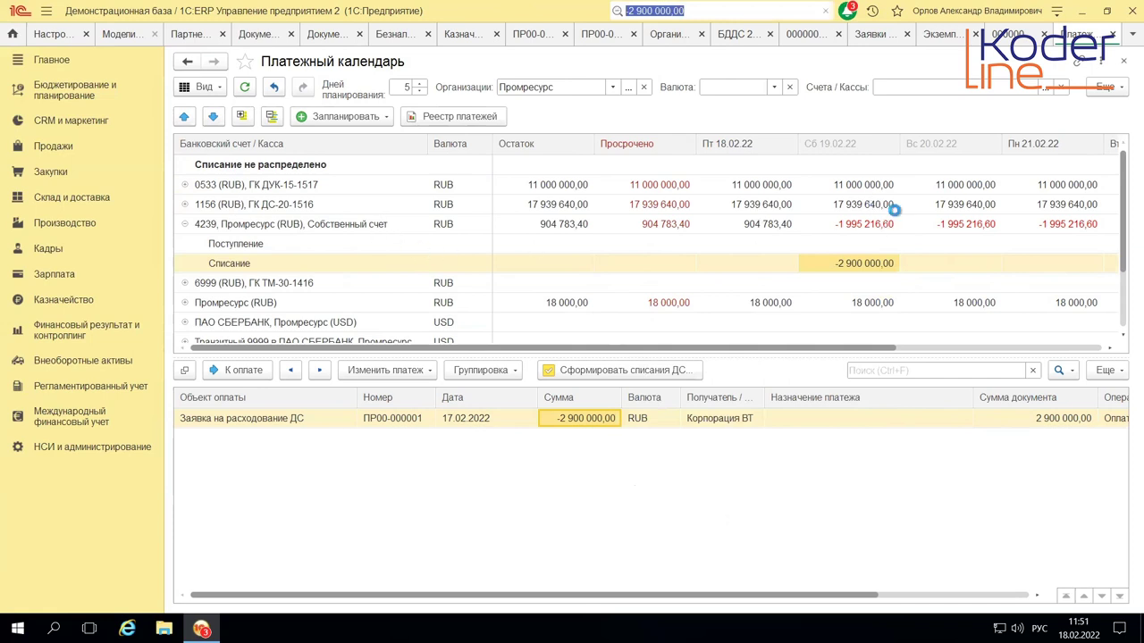
{"action": "scroll", "coordinate": [970, 284], "scroll_direction": "down", "scroll_amount": 3}
{"action": "scroll", "coordinate": [971, 282], "scroll_direction": "down", "scroll_amount": 1}
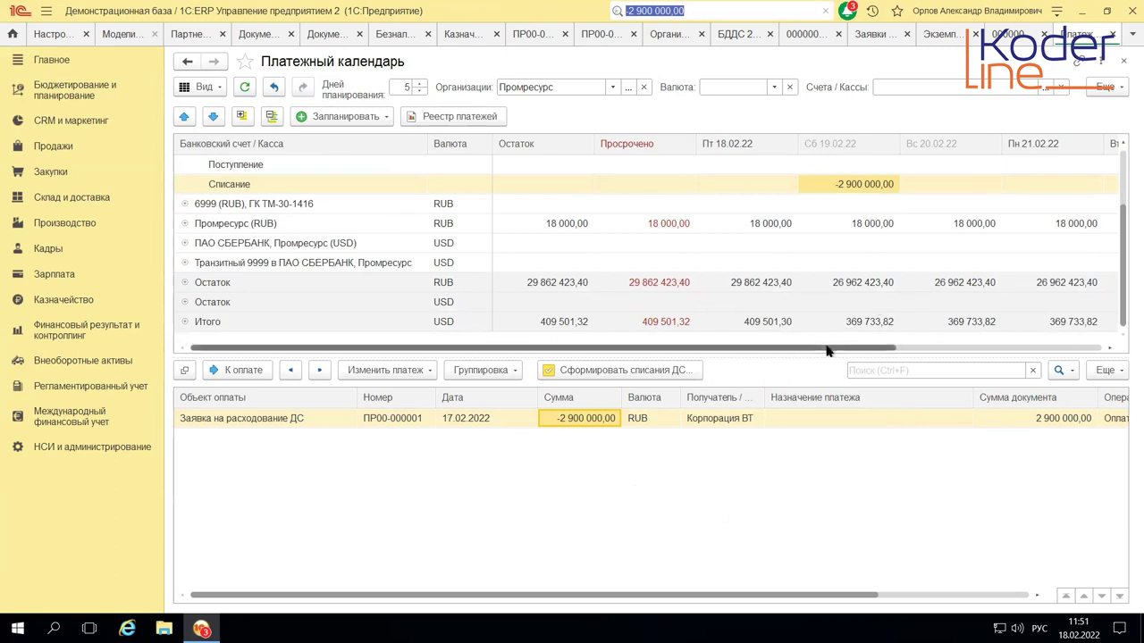
{"action": "left_click_drag", "start_coordinate": [830, 348], "coordinate": [764, 302]}
{"action": "scroll", "coordinate": [777, 290], "scroll_direction": "up", "scroll_amount": 2}
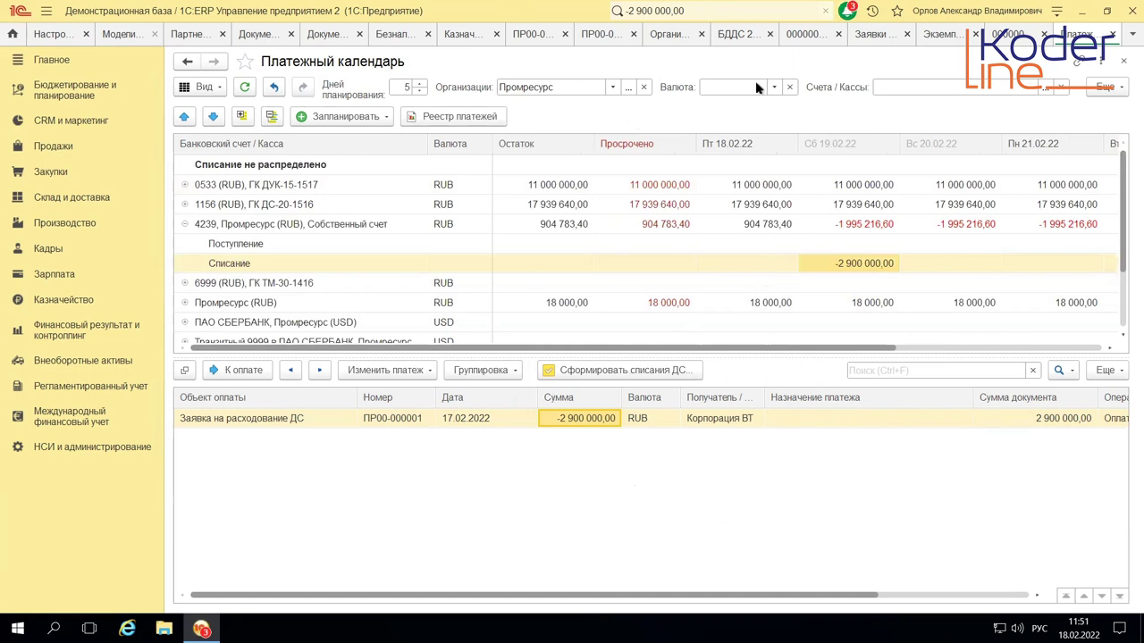
- Open the expenditure request from the list of requests and cancel its posting
{"action": "left_click", "coordinate": [862, 36]}
{"action": "double_click", "coordinate": [336, 181]}
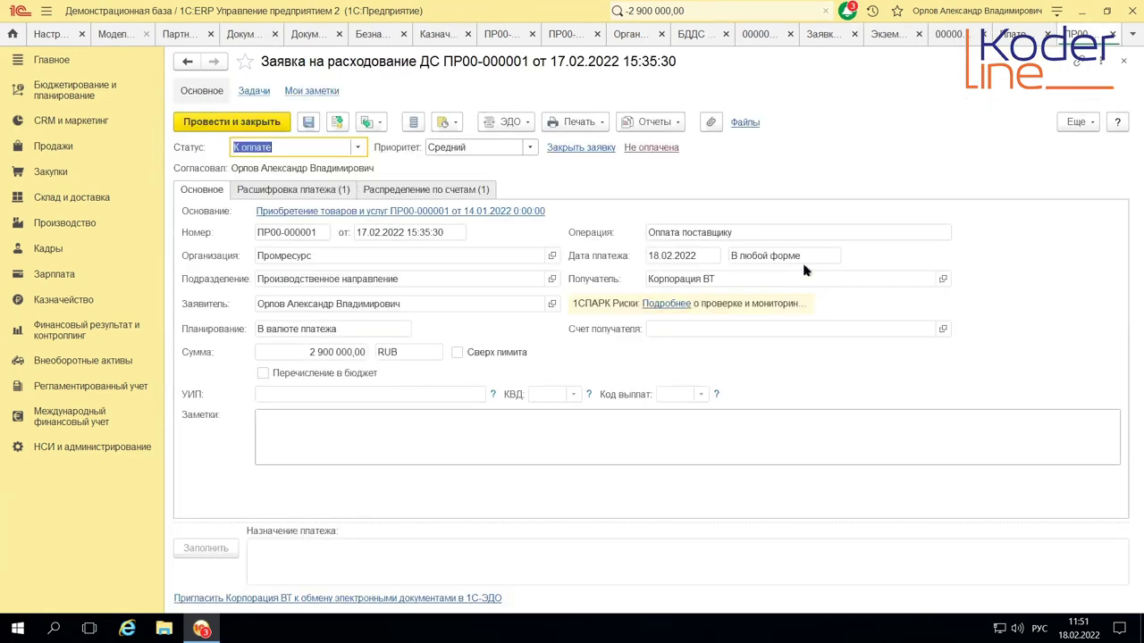
{"action": "left_click", "coordinate": [1077, 122]}
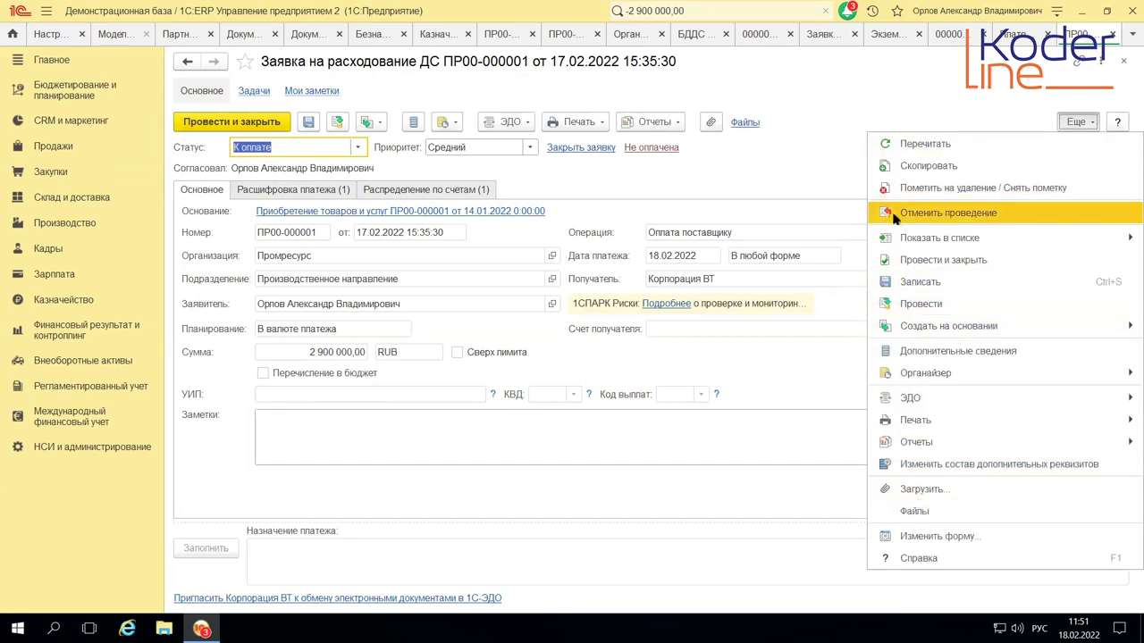
{"action": "left_click", "coordinate": [894, 217]}
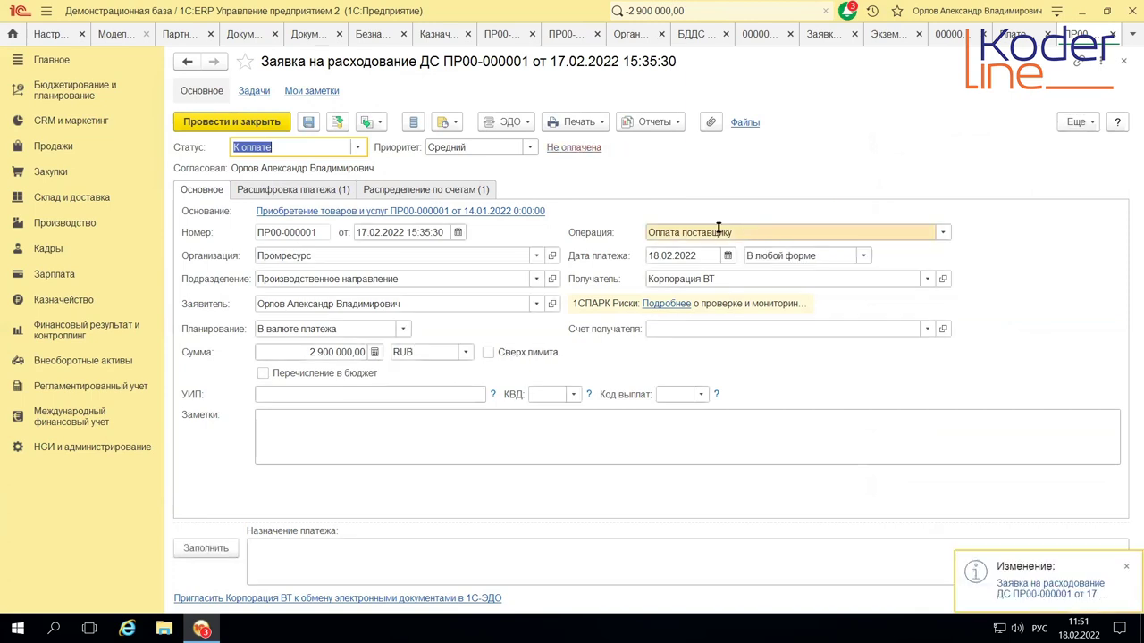
- Set the request's amount to 900 000 and try to post and close it
{"action": "left_click", "coordinate": [332, 353]}
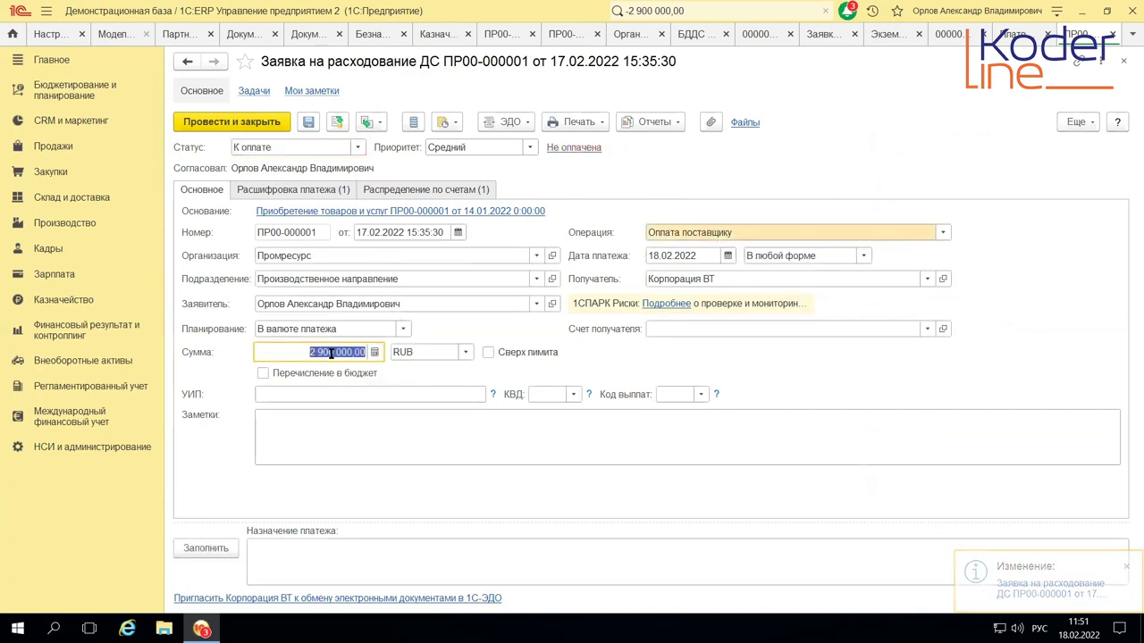
{"action": "type", "text": "9"}
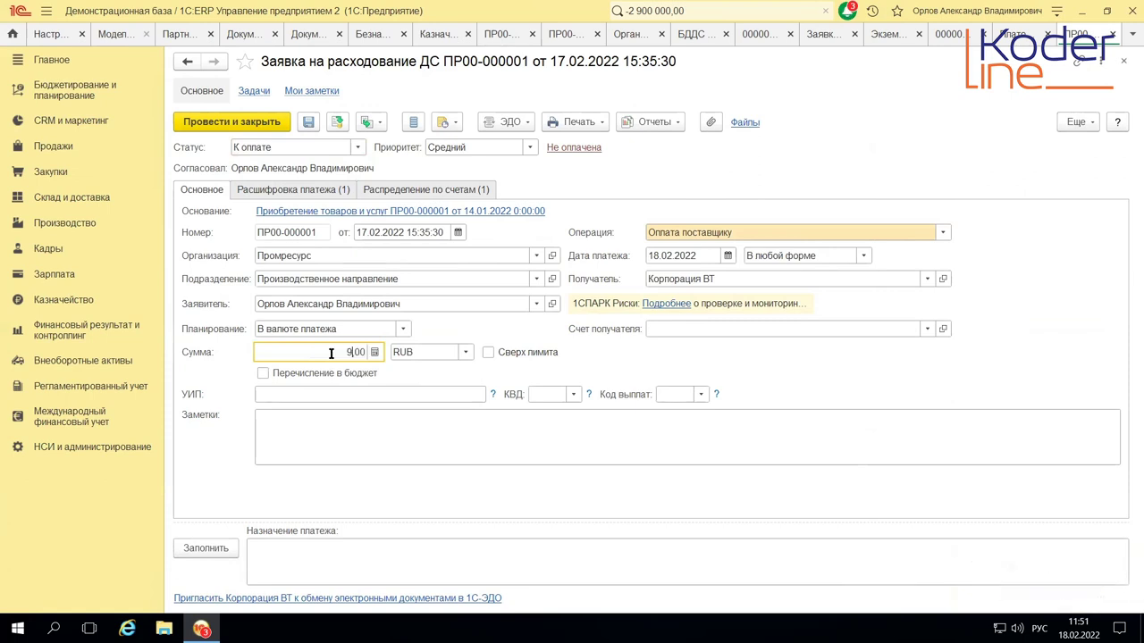
{"action": "type", "text": "00 000"}
{"action": "left_click", "coordinate": [247, 125]}
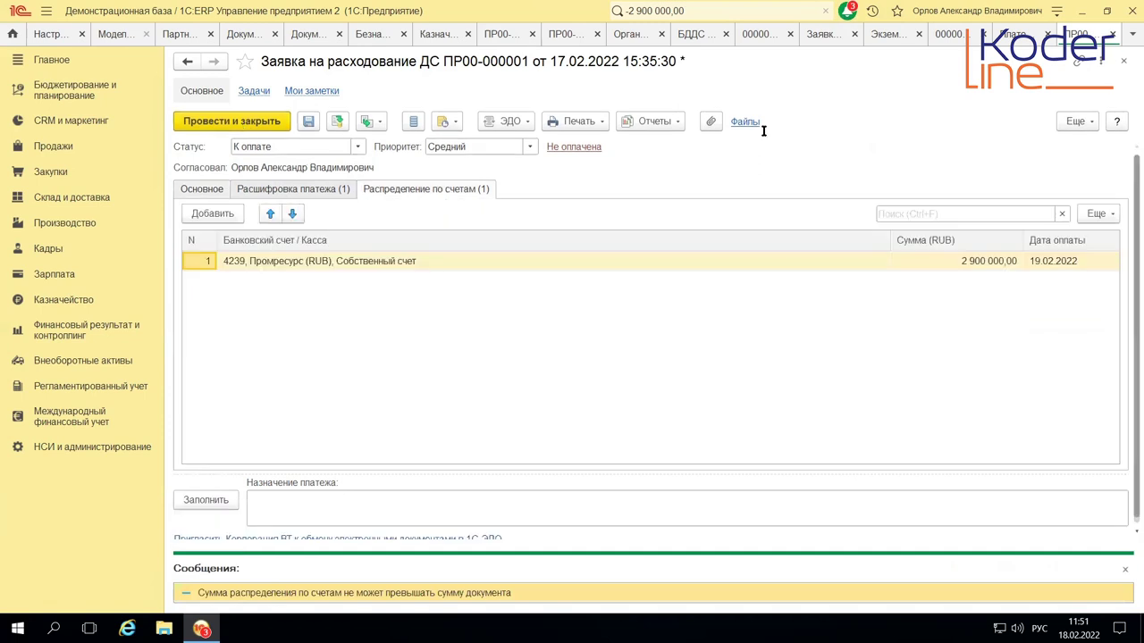
- Check the account write-offs and balances in the payment calendar and switch to the open budget instance
{"action": "left_click", "coordinate": [1019, 39]}
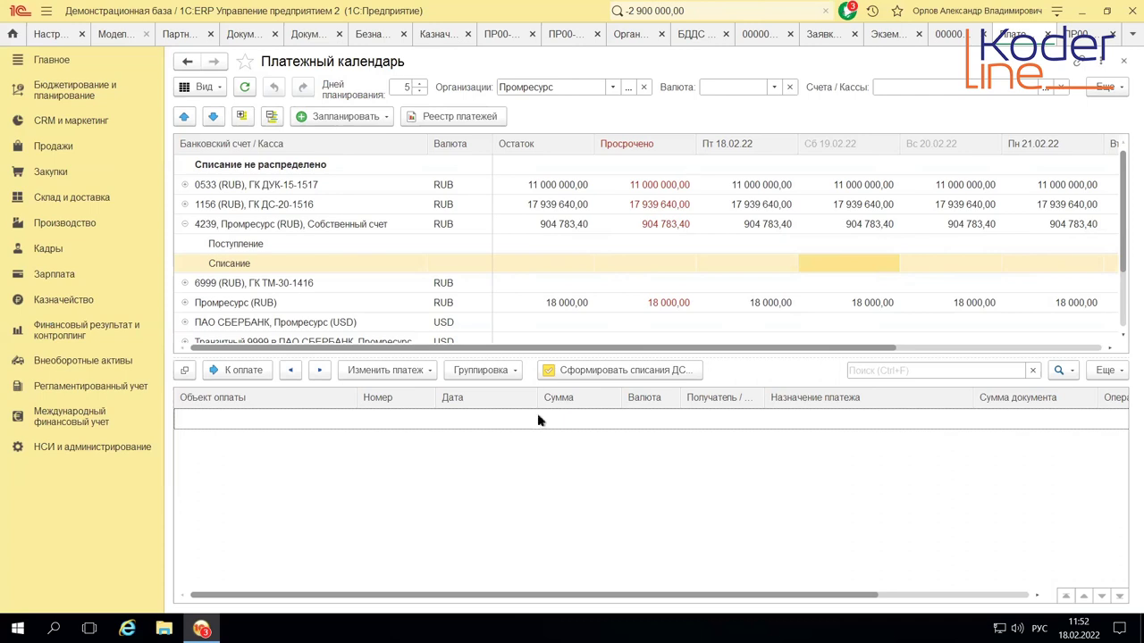
{"action": "scroll", "coordinate": [832, 205], "scroll_direction": "down", "scroll_amount": 3}
{"action": "scroll", "coordinate": [835, 205], "scroll_direction": "up", "scroll_amount": 3}
{"action": "left_click", "coordinate": [945, 36]}
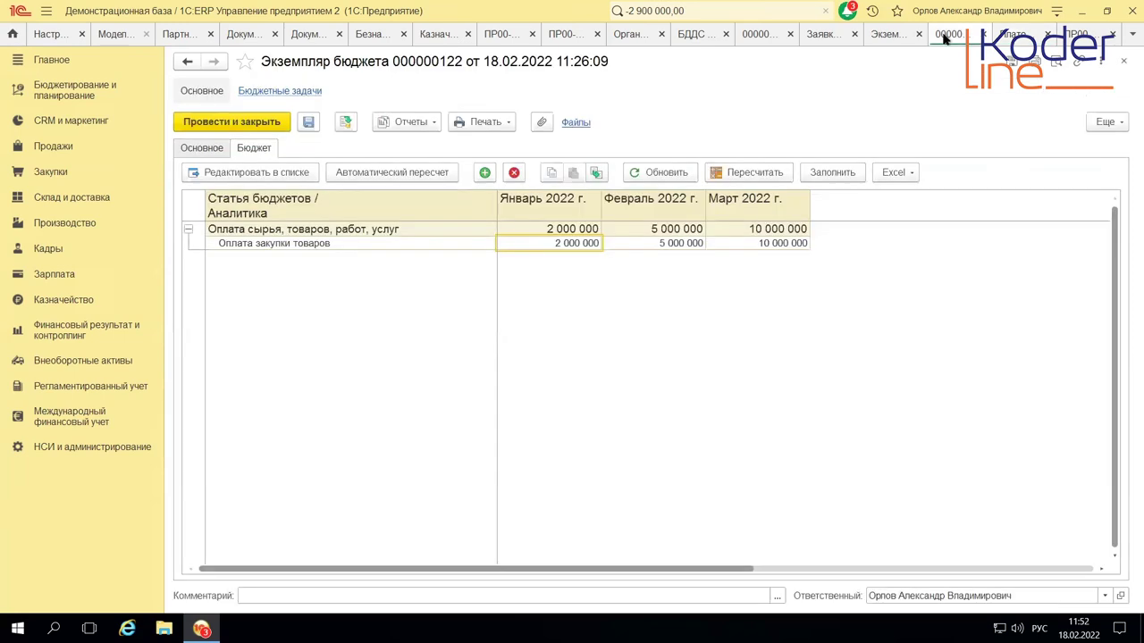
- Open the expenditure request from the list of requests and close it without saving the changes
{"action": "left_click", "coordinate": [823, 34]}
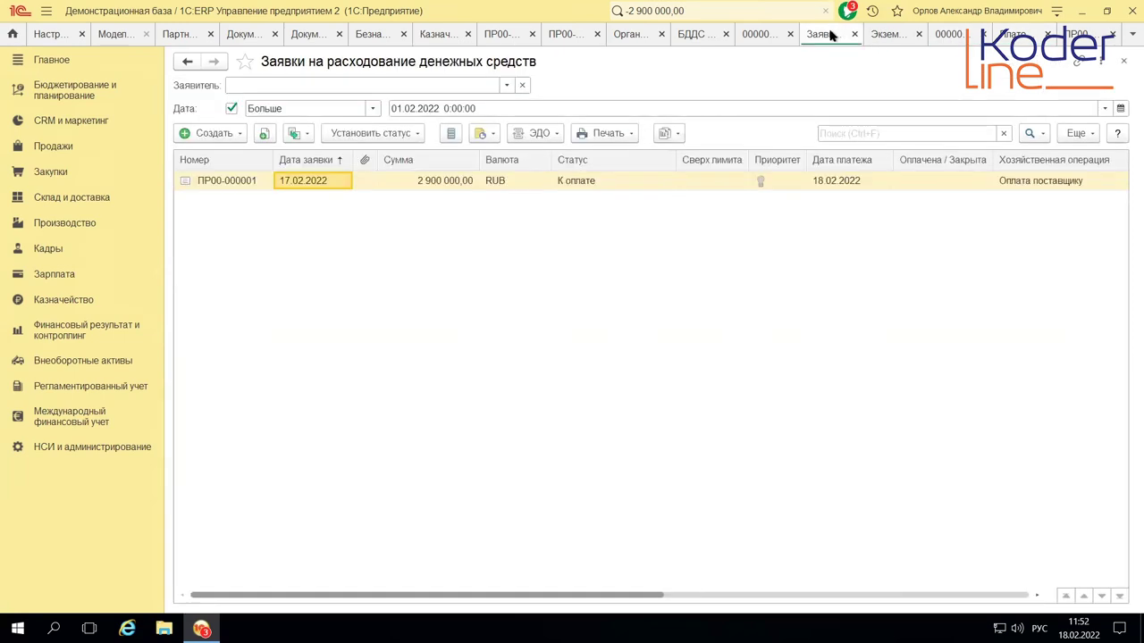
{"action": "double_click", "coordinate": [327, 183]}
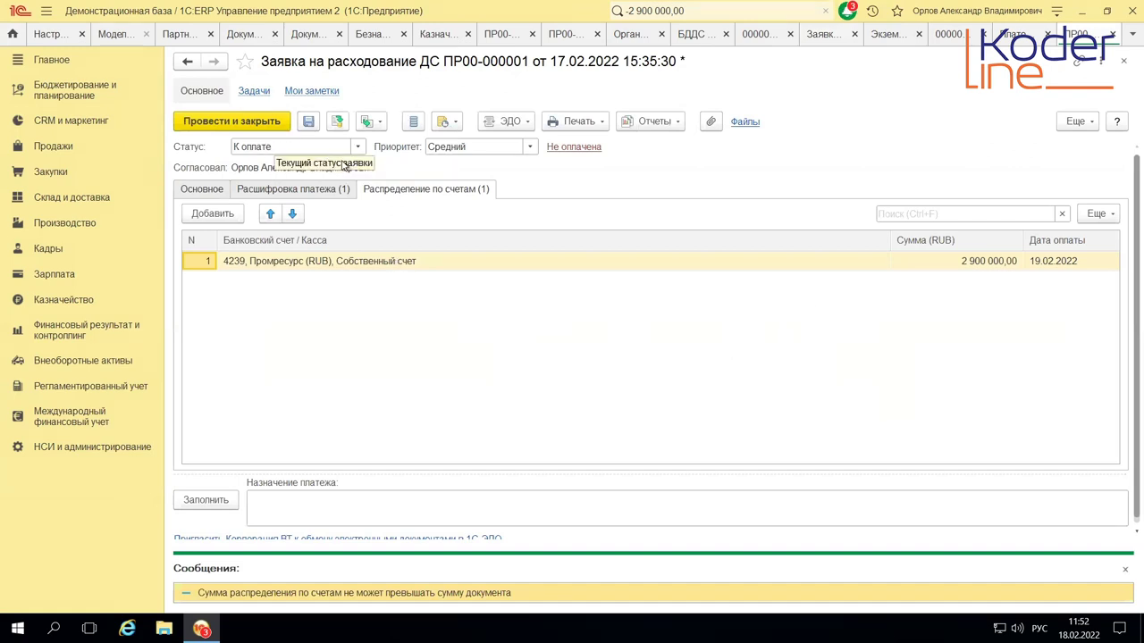
{"action": "left_click", "coordinate": [1111, 31]}
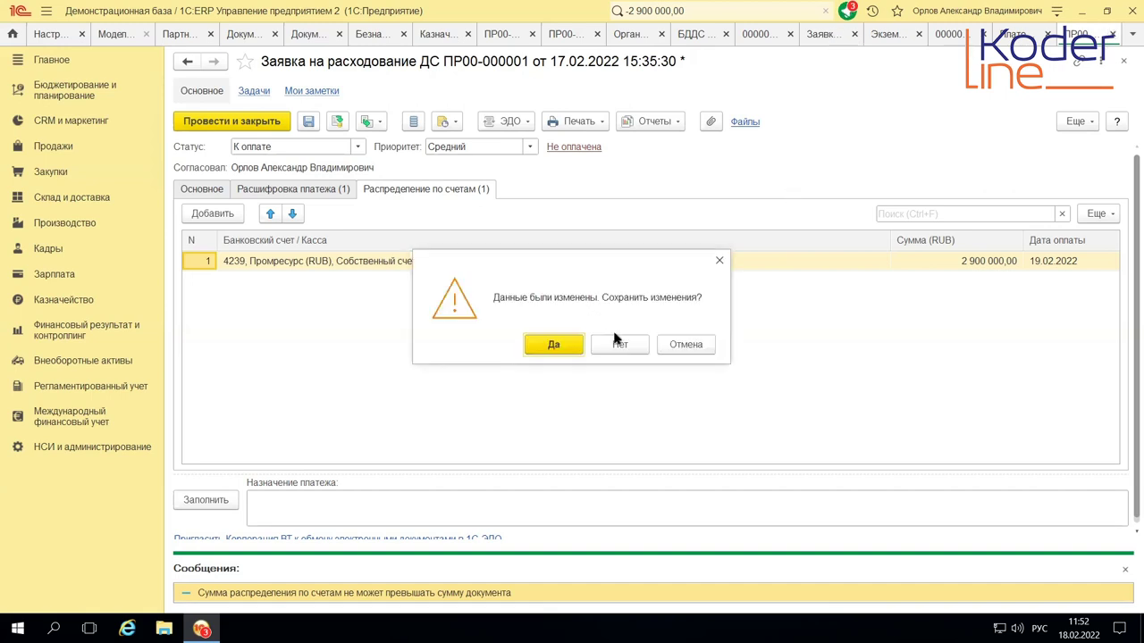
{"action": "key", "text": "Return"}
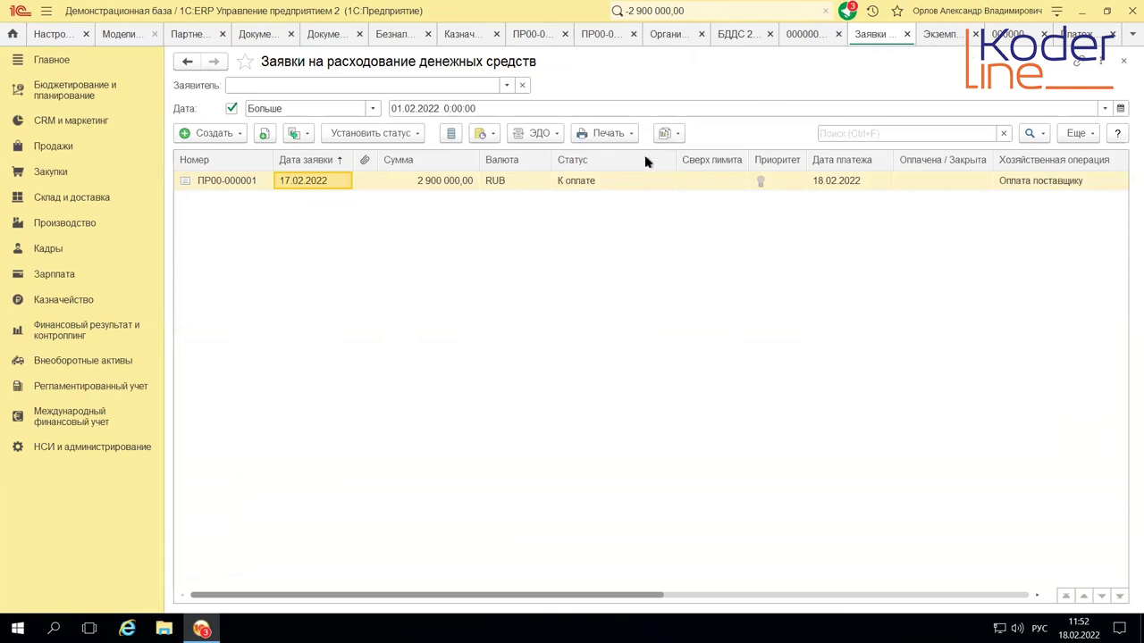
{"action": "left_click", "coordinate": [1019, 41]}
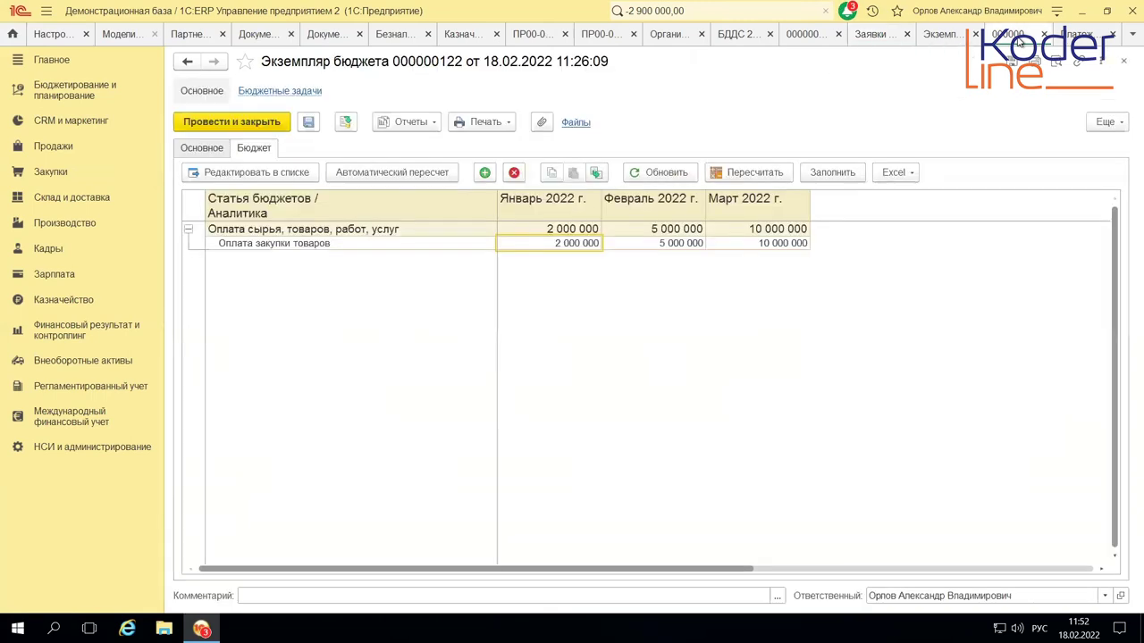
{"action": "left_click", "coordinate": [948, 39]}
{"action": "left_click", "coordinate": [885, 38]}
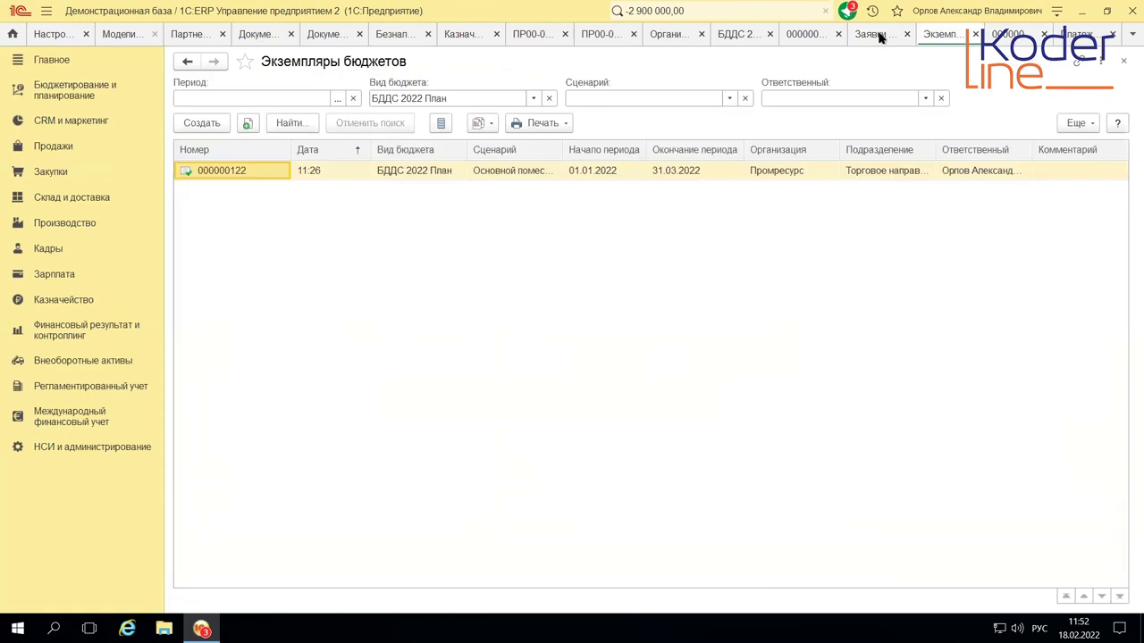
{"action": "left_click", "coordinate": [361, 183]}
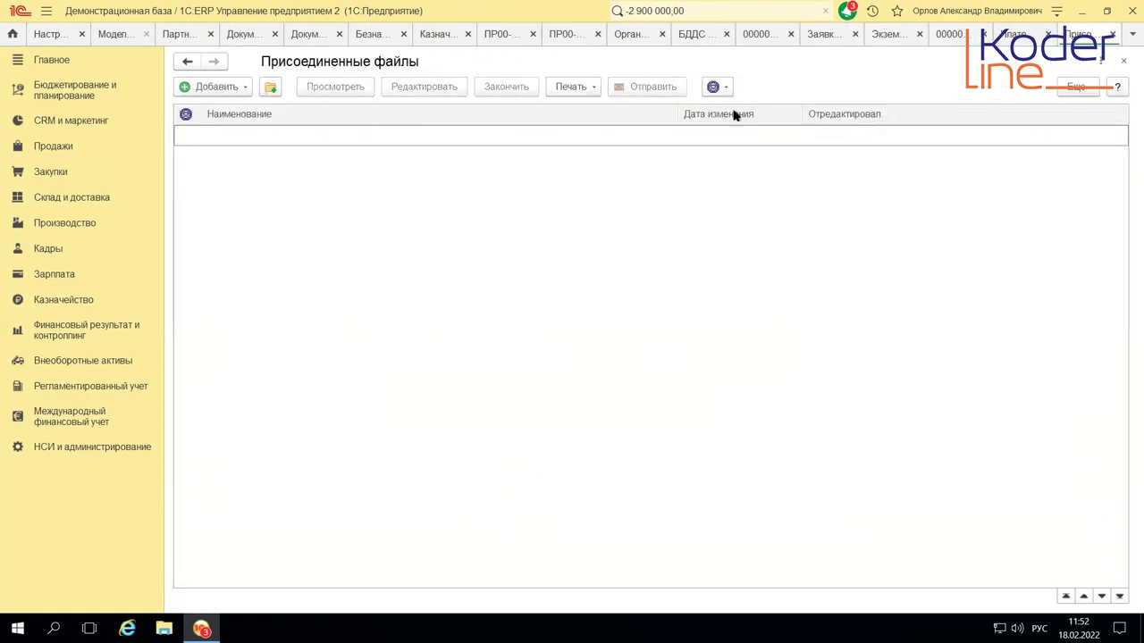
{"action": "left_click", "coordinate": [1111, 34]}
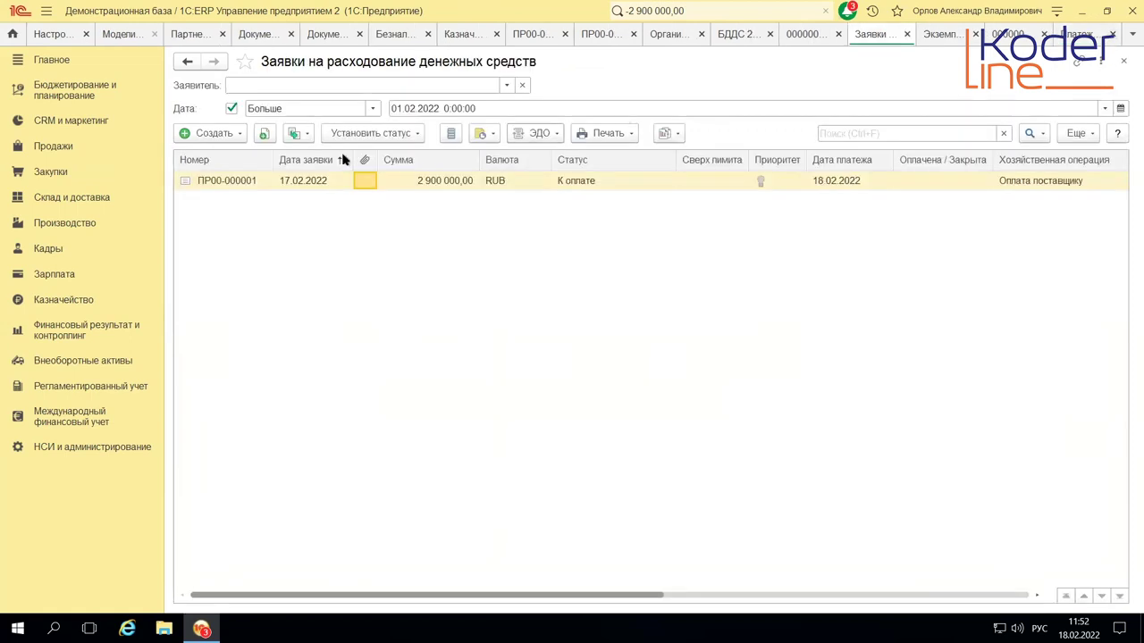
- Reopen the expenditure request and check its additional commands for cancelling the posting
{"action": "left_click", "coordinate": [315, 184]}
{"action": "double_click", "coordinate": [314, 184]}
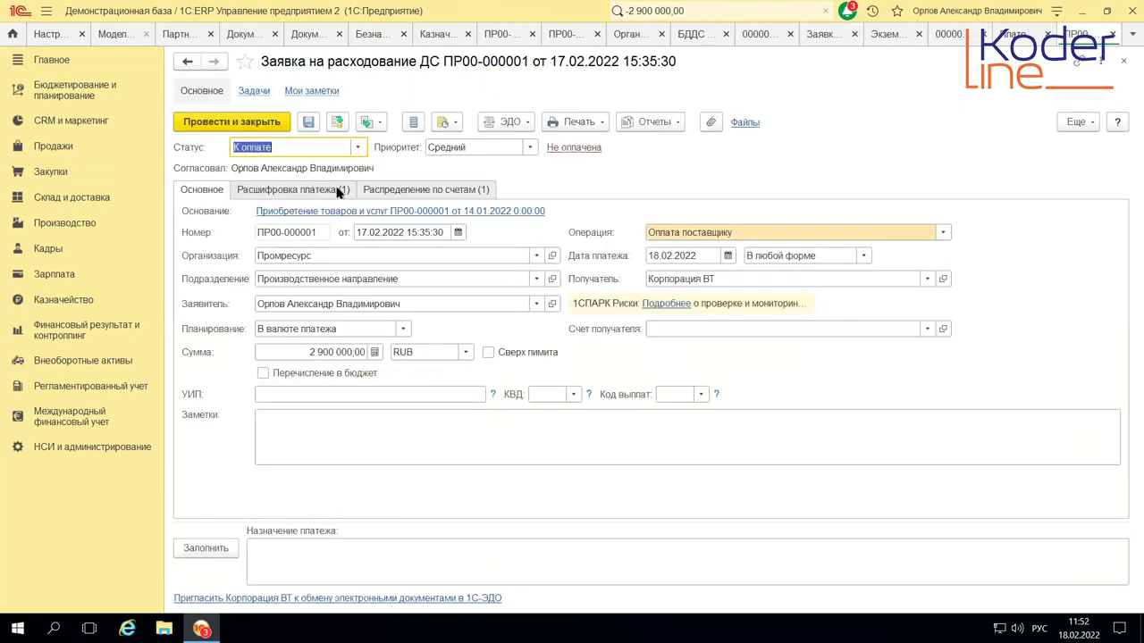
{"action": "left_click", "coordinate": [1077, 121]}
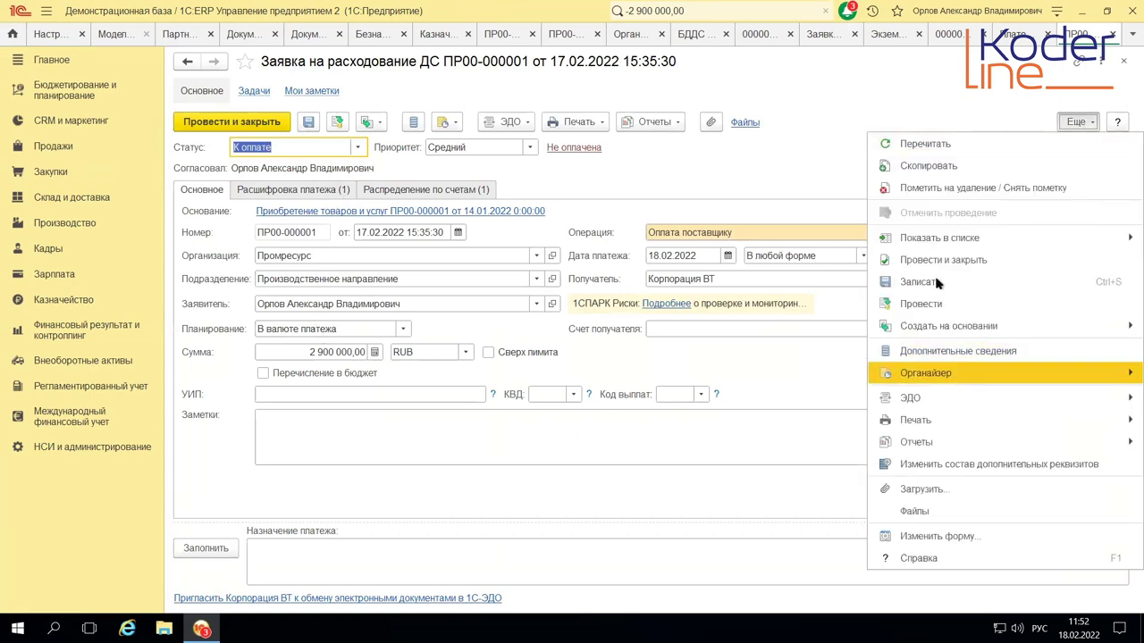
{"action": "left_click", "coordinate": [732, 173]}
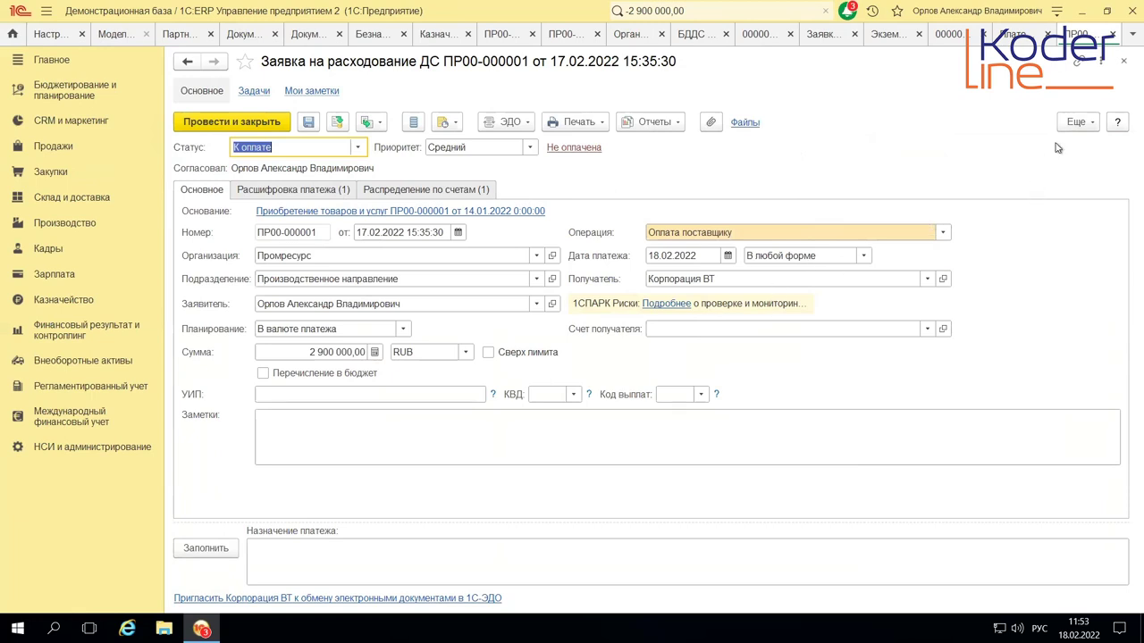
{"action": "left_click", "coordinate": [1094, 122]}
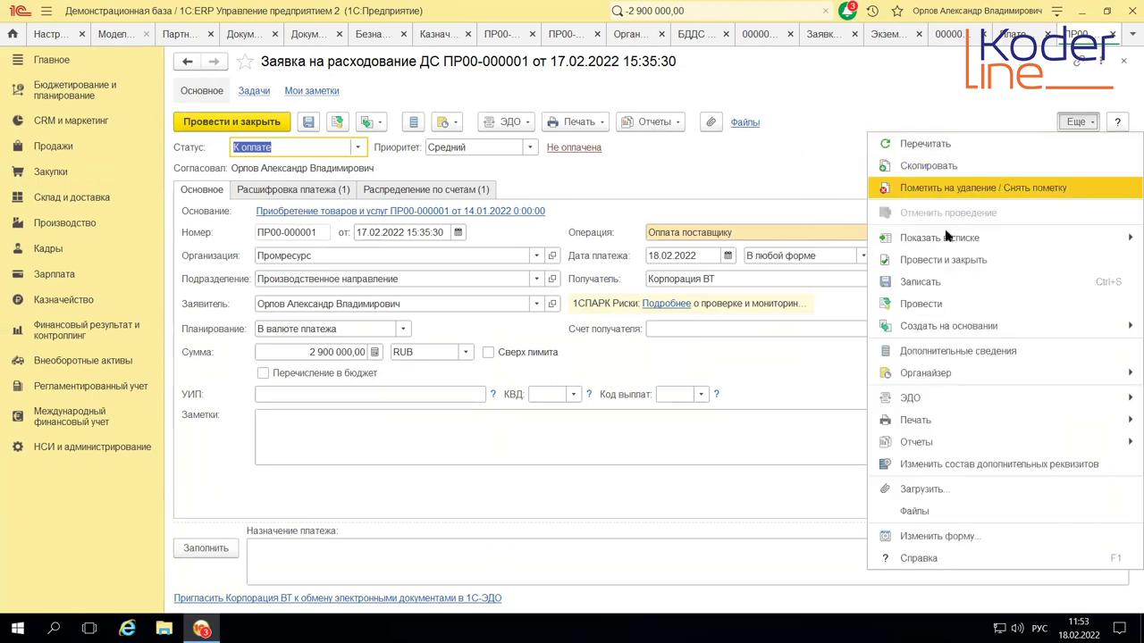
{"action": "left_click", "coordinate": [799, 176]}
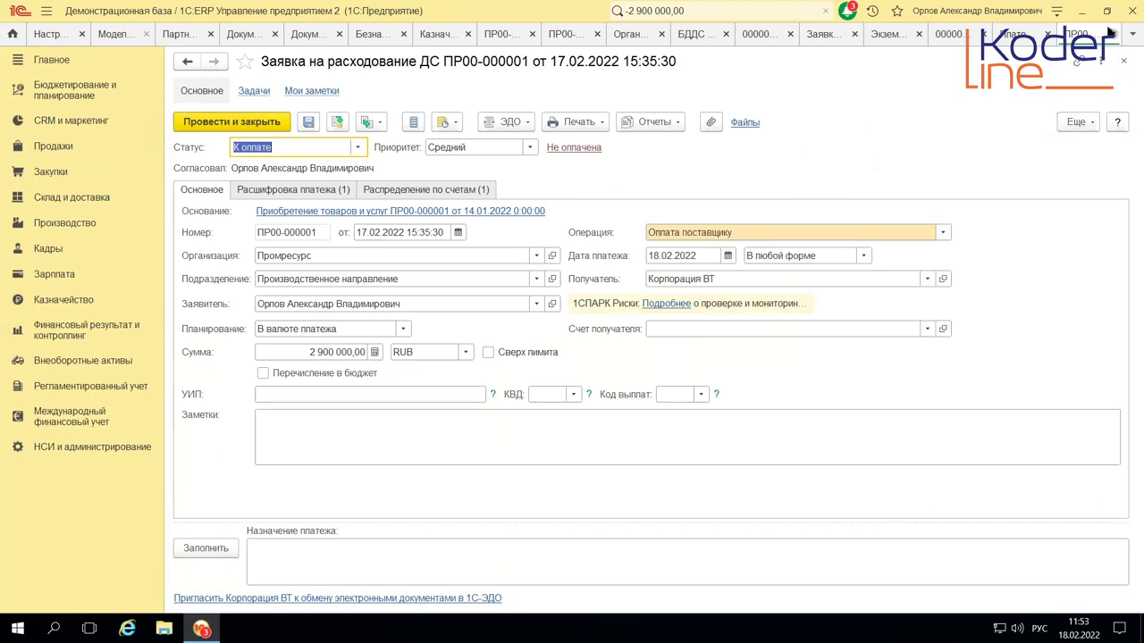
- Close the expenditure request, the payment calendar, the budget instances and the list of requests
{"action": "left_click", "coordinate": [1112, 34]}
{"action": "left_click", "coordinate": [1112, 34]}
{"action": "left_click", "coordinate": [1113, 34]}
{"action": "left_click", "coordinate": [1112, 34]}
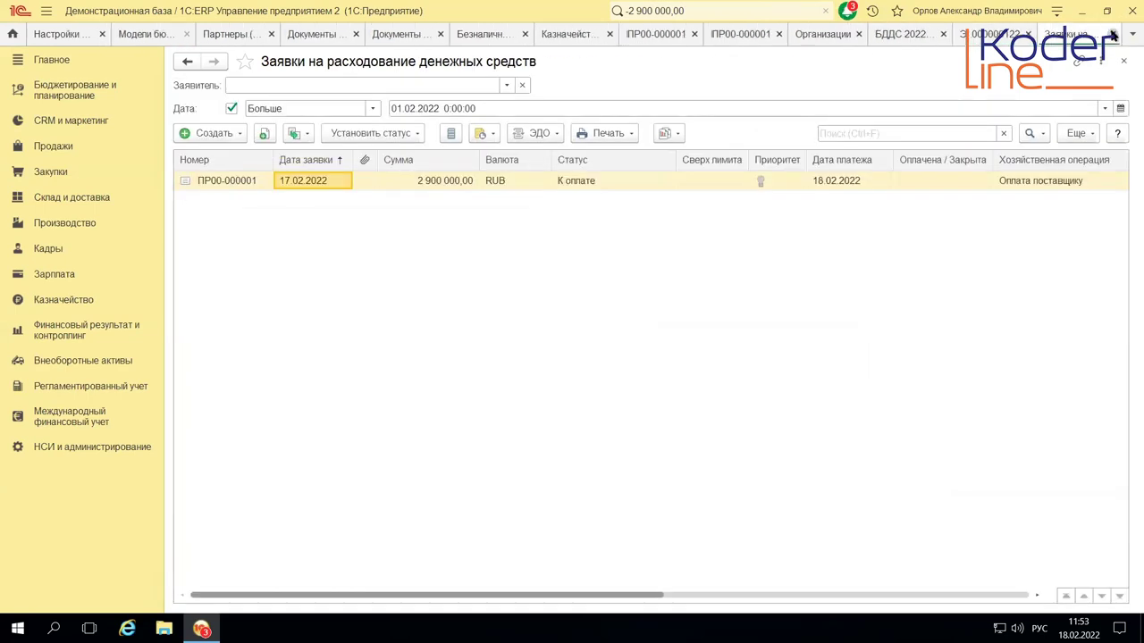
{"action": "left_click", "coordinate": [1112, 34]}
{"action": "left_click", "coordinate": [1113, 34]}
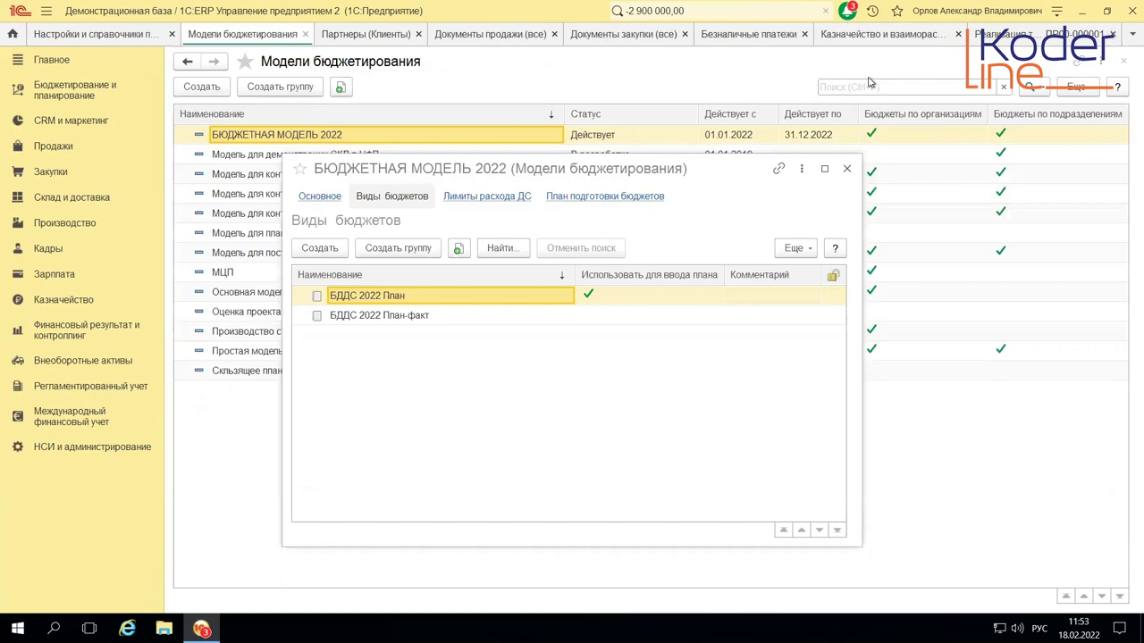
- Open the list of expenditure requests from the treasury section and open the 17.02.2022 request
{"action": "left_click", "coordinate": [843, 35]}
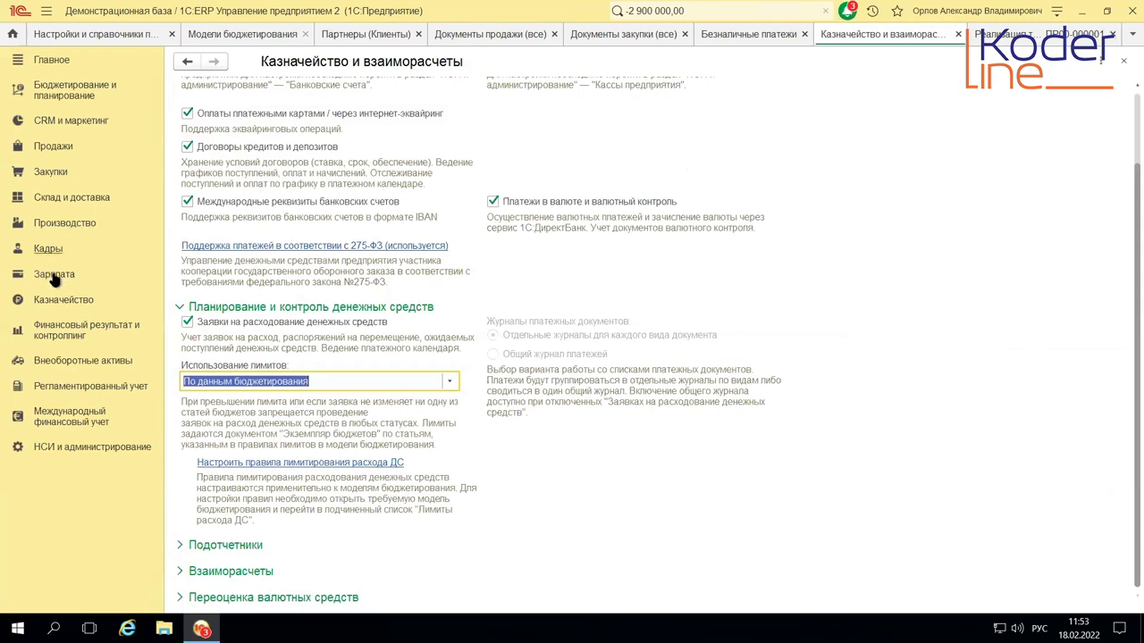
{"action": "left_click", "coordinate": [58, 301]}
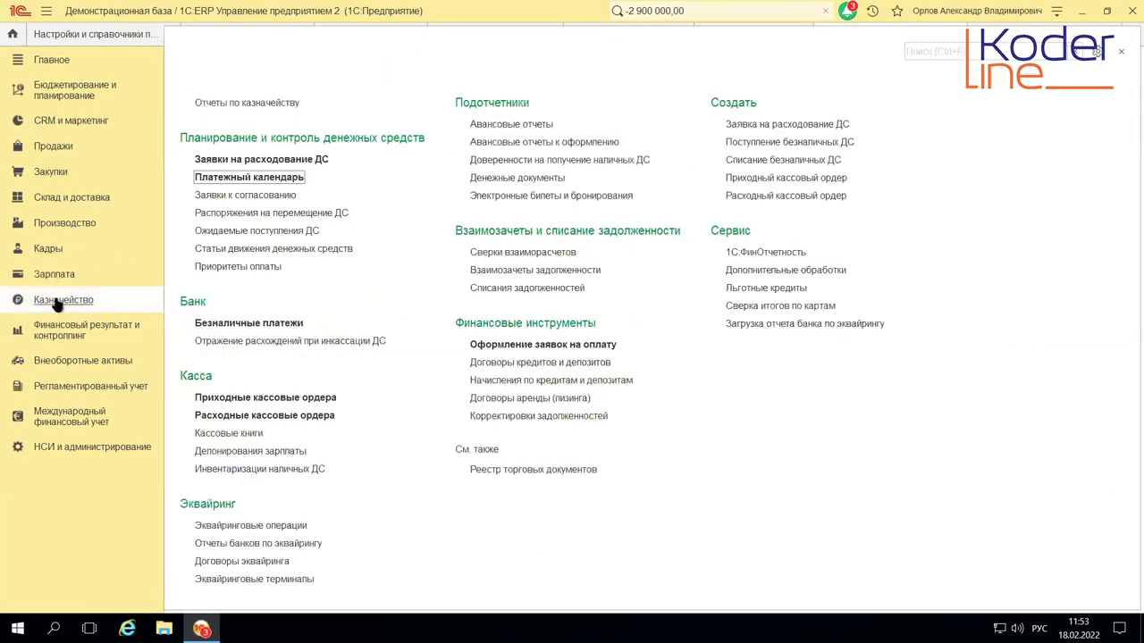
{"action": "left_click", "coordinate": [266, 159]}
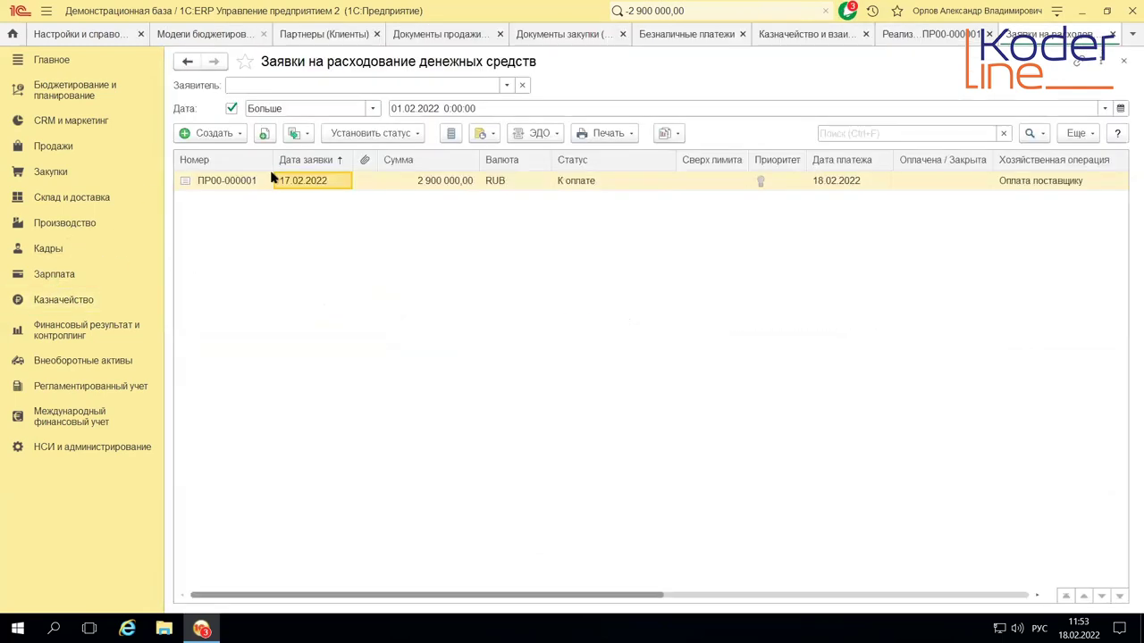
{"action": "left_click", "coordinate": [227, 178]}
{"action": "double_click", "coordinate": [227, 179]}
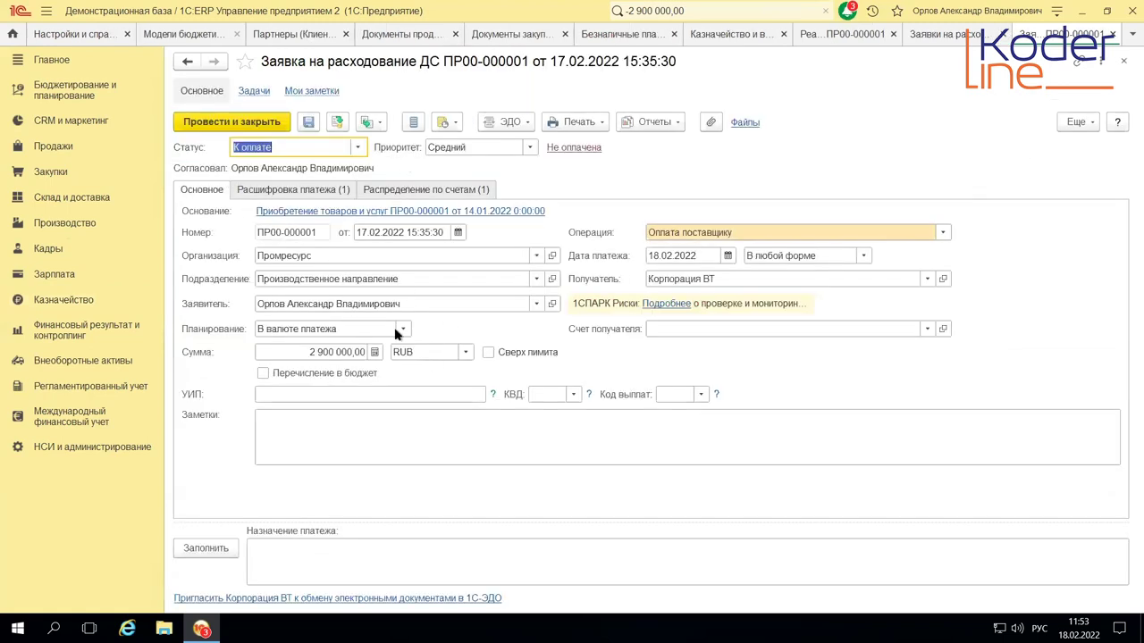
- Set the request's amount to 800 000 RUB, try to save and post it, and open the distribution row's bank account for editing
{"action": "left_click", "coordinate": [357, 350]}
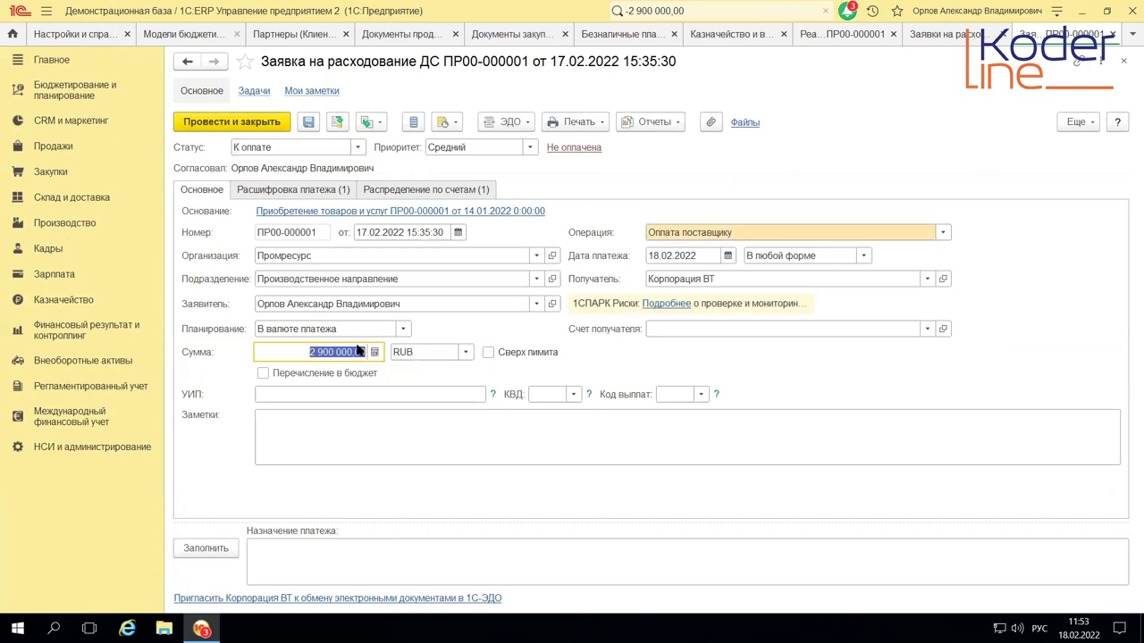
{"action": "type", "text": "80"}
{"action": "key", "text": "Tab"}
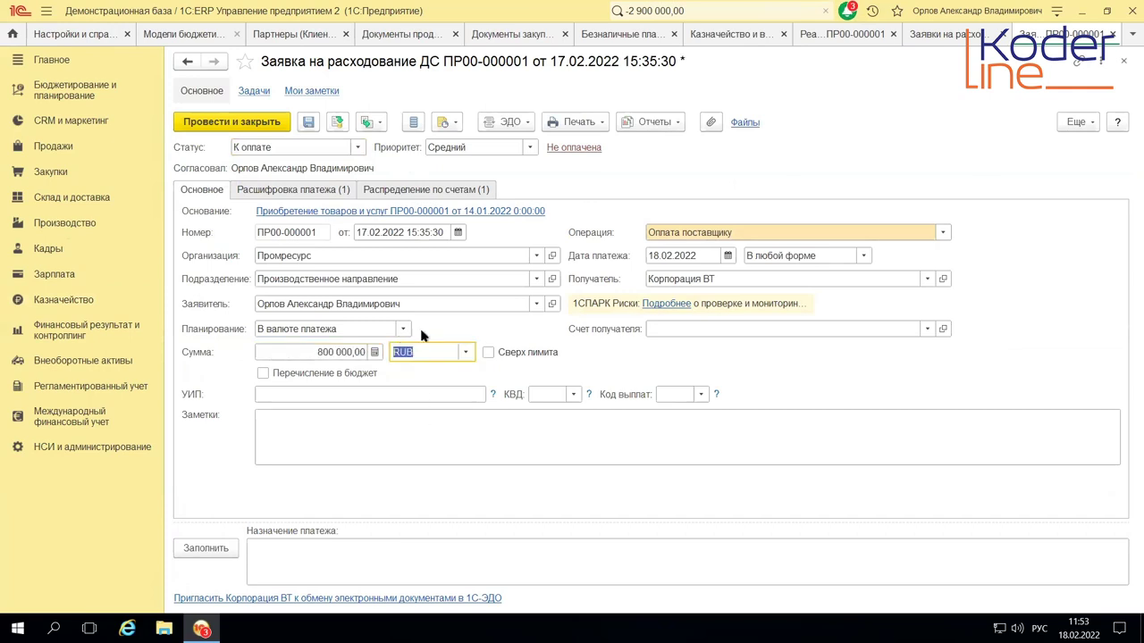
{"action": "left_click", "coordinate": [308, 121]}
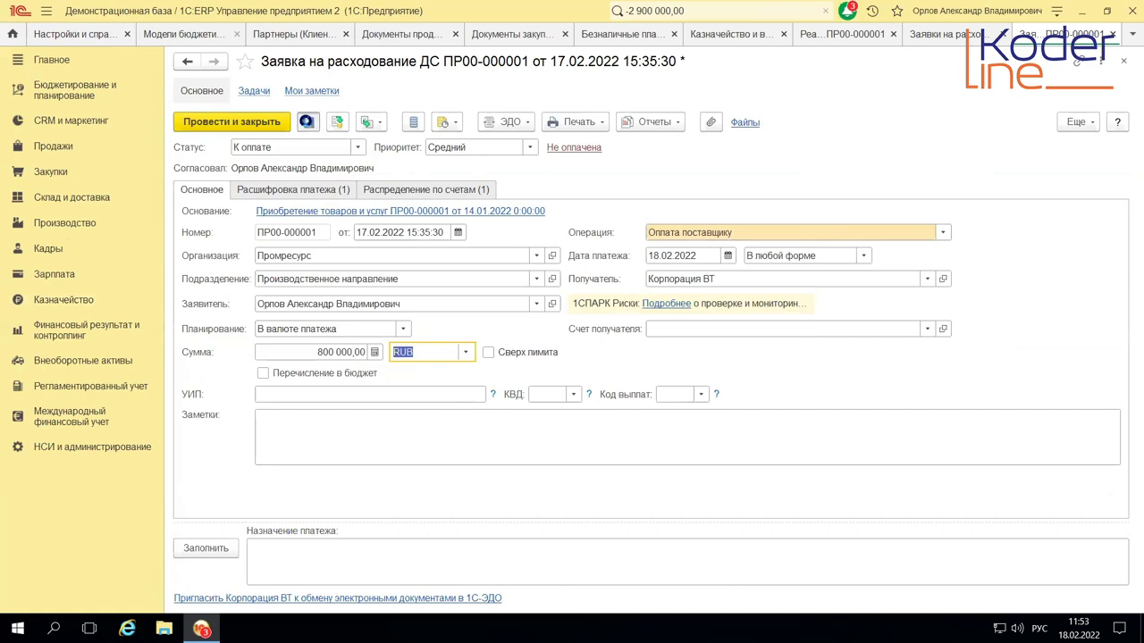
{"action": "left_click", "coordinate": [338, 123]}
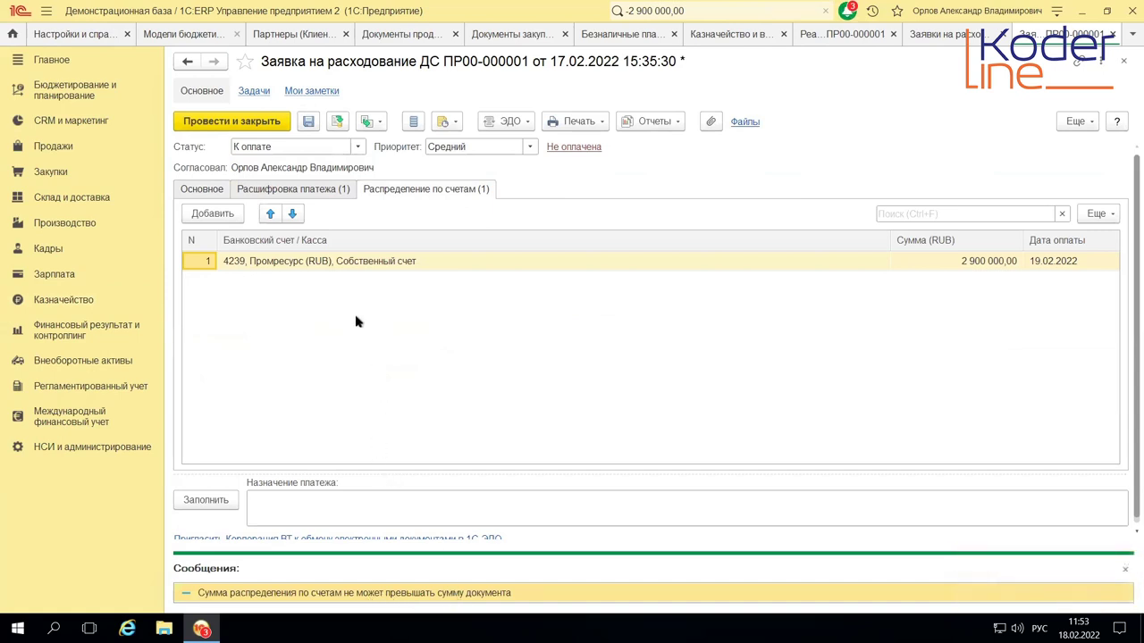
{"action": "double_click", "coordinate": [332, 261]}
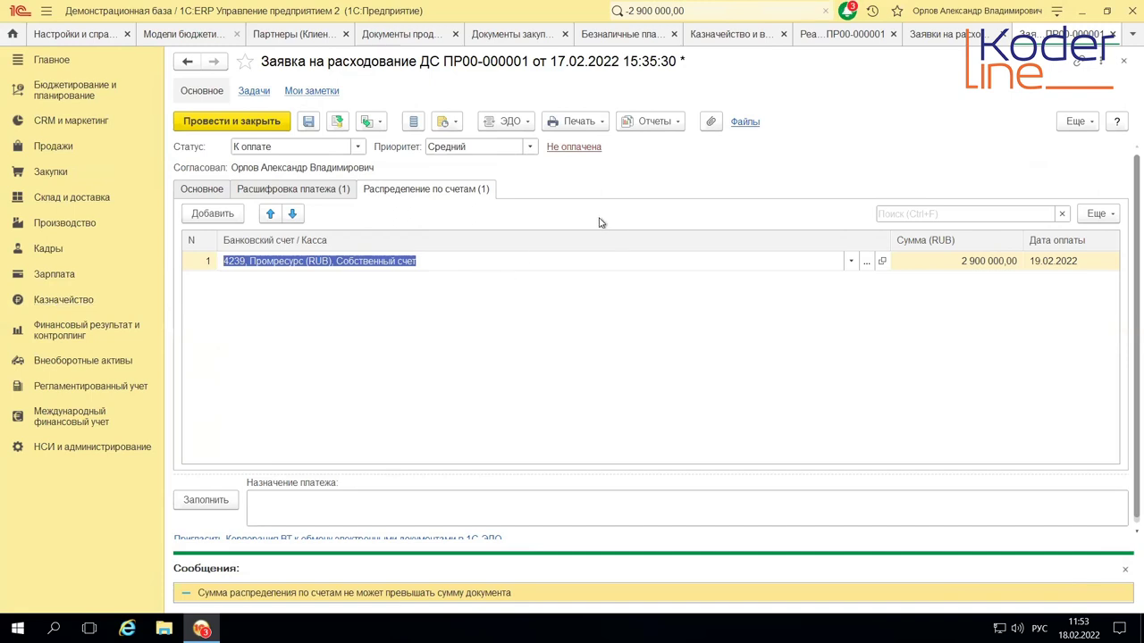
- Open the payment calendar and review the receipts and write-offs of Промресурс's own RUB account
{"action": "left_click", "coordinate": [70, 302]}
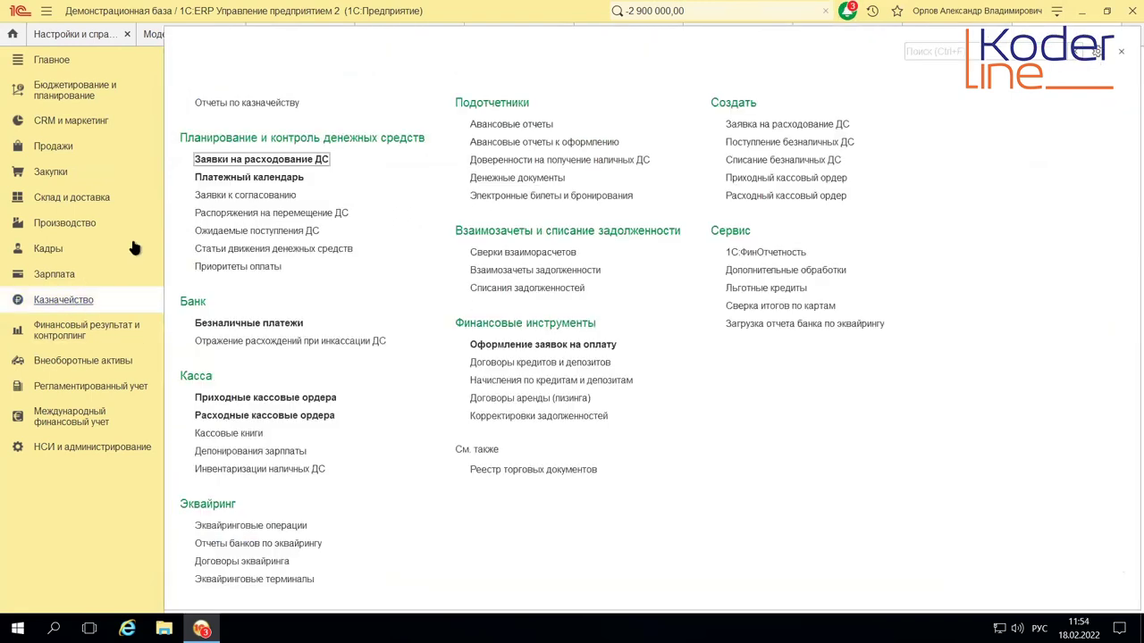
{"action": "left_click", "coordinate": [248, 177]}
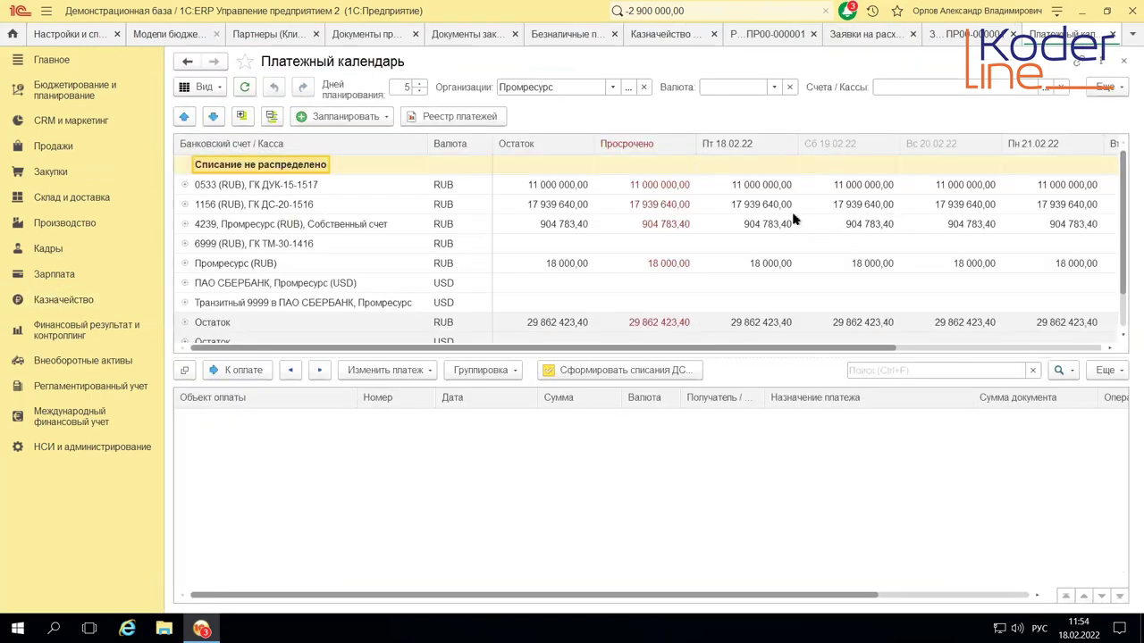
{"action": "scroll", "coordinate": [794, 221], "scroll_direction": "down", "scroll_amount": 1}
{"action": "scroll", "coordinate": [793, 221], "scroll_direction": "up", "scroll_amount": 1}
{"action": "left_click", "coordinate": [185, 224]}
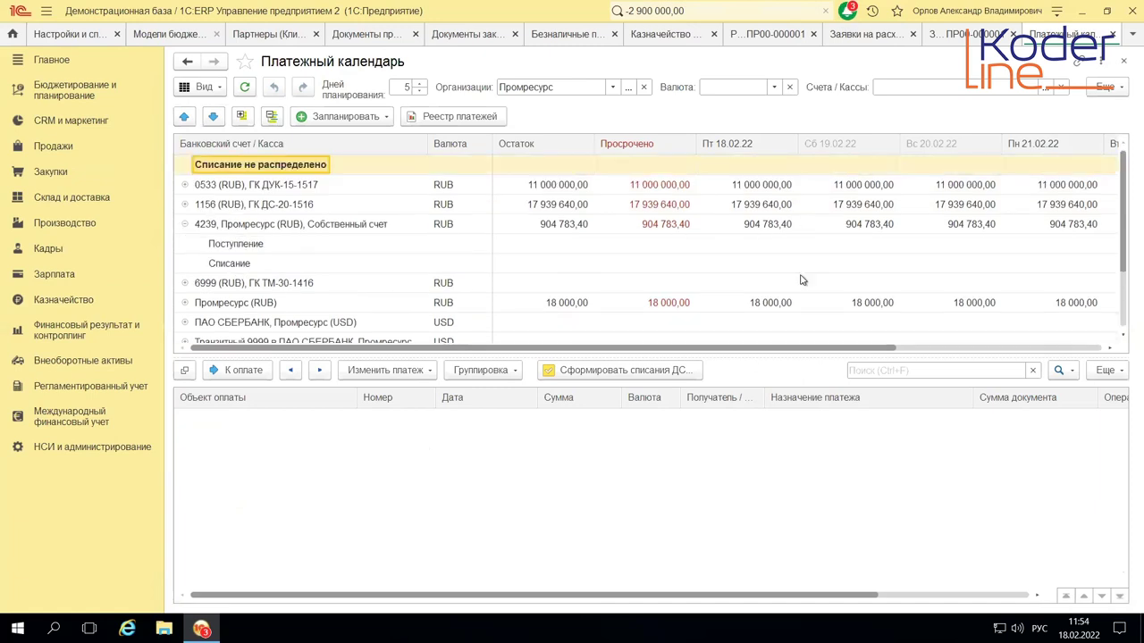
{"action": "left_click", "coordinate": [766, 224]}
{"action": "scroll", "coordinate": [774, 271], "scroll_direction": "down", "scroll_amount": 1}
{"action": "scroll", "coordinate": [774, 271], "scroll_direction": "up", "scroll_amount": 1}
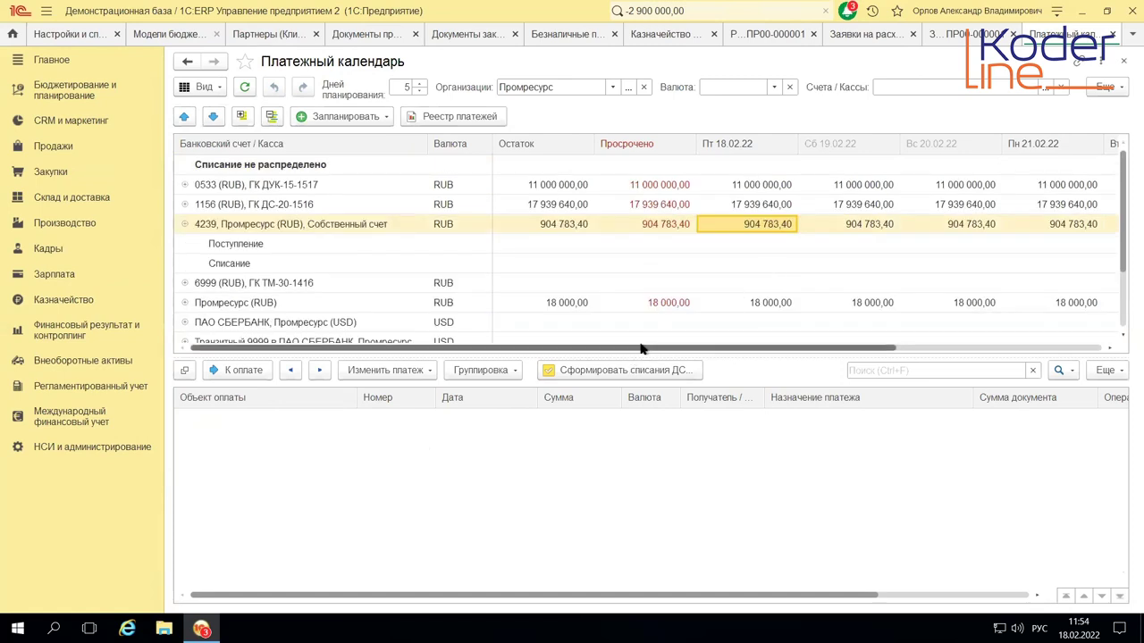
{"action": "scroll", "coordinate": [664, 356], "scroll_direction": "right", "scroll_amount": 3}
{"action": "scroll", "coordinate": [608, 346], "scroll_direction": "left", "scroll_amount": 3}
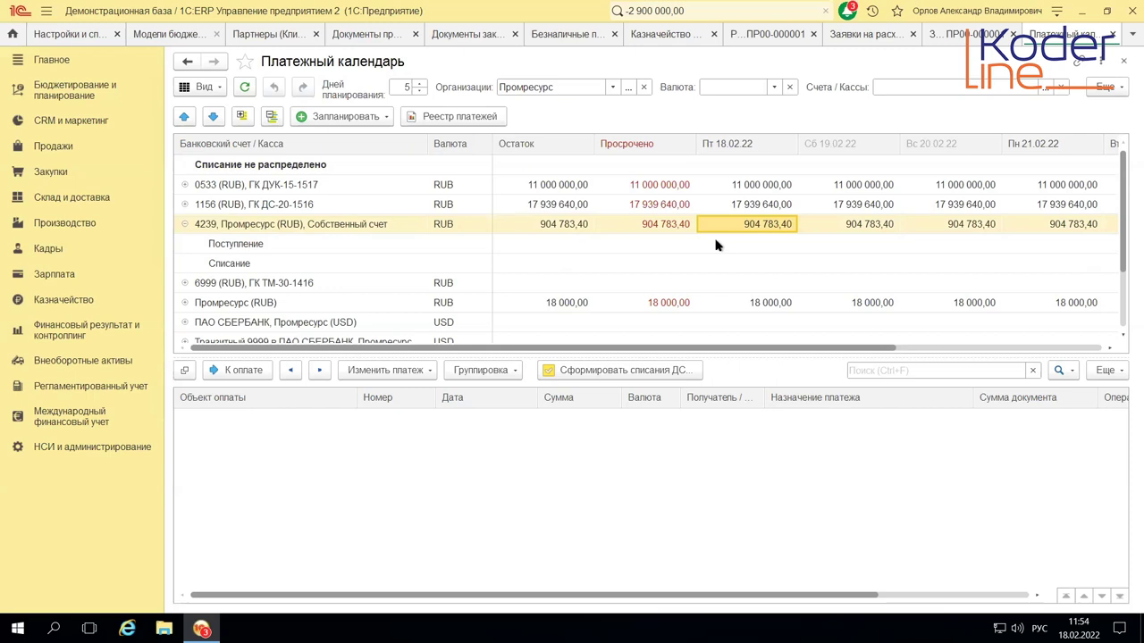
- Refresh the payment calendar and check the balances of Промресурс's own account for 18.02.22 to 20.02.22
{"action": "left_click", "coordinate": [242, 91]}
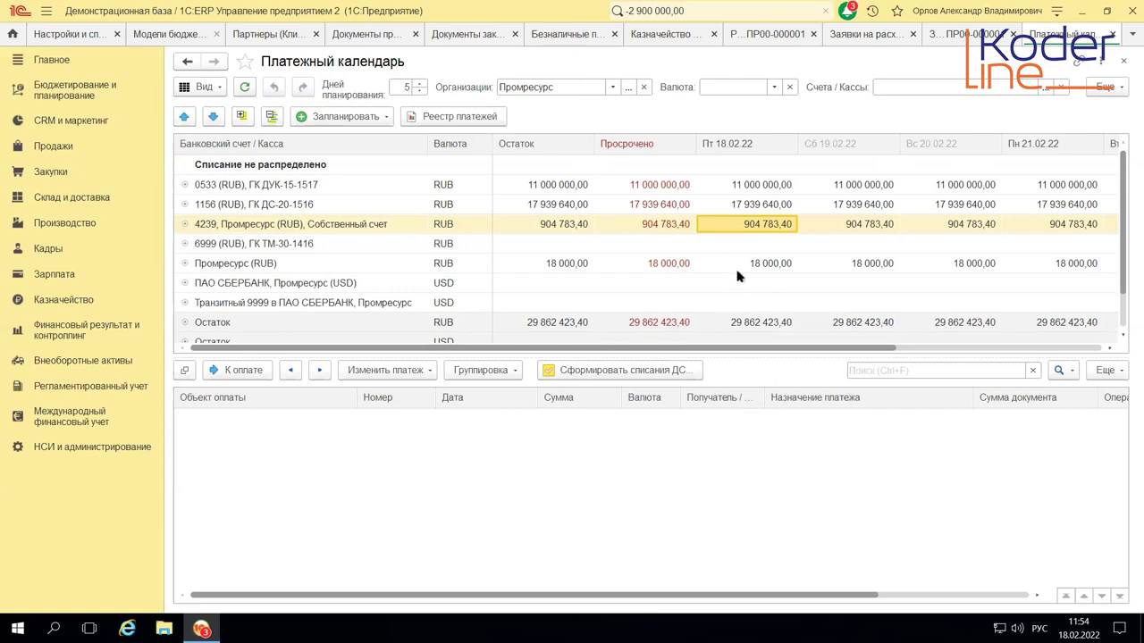
{"action": "left_click", "coordinate": [864, 231]}
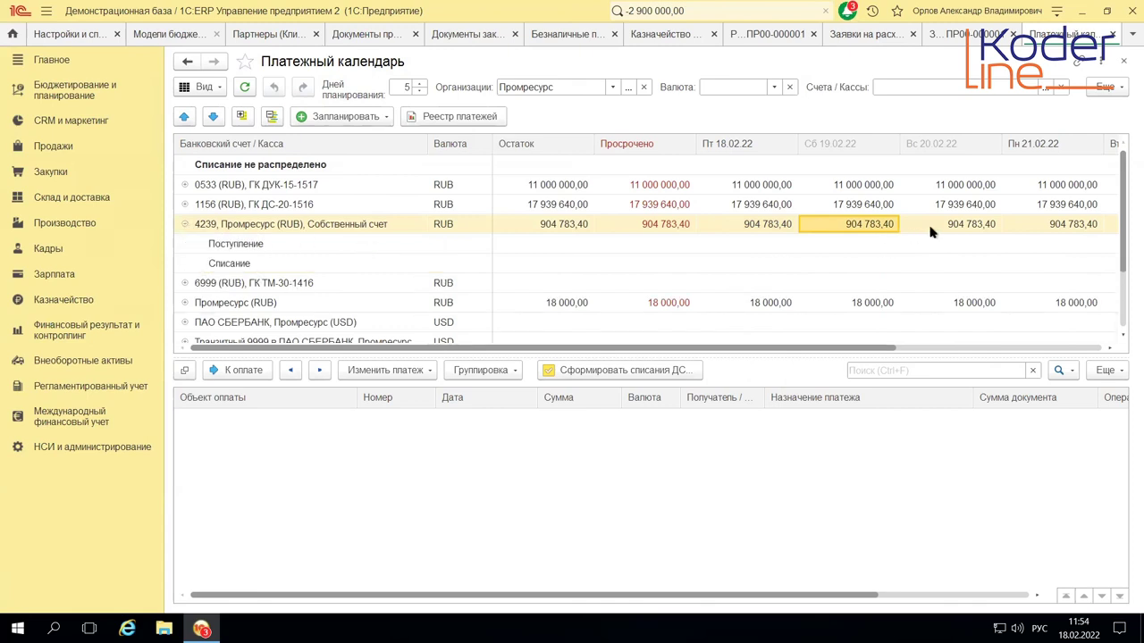
{"action": "left_click", "coordinate": [963, 227]}
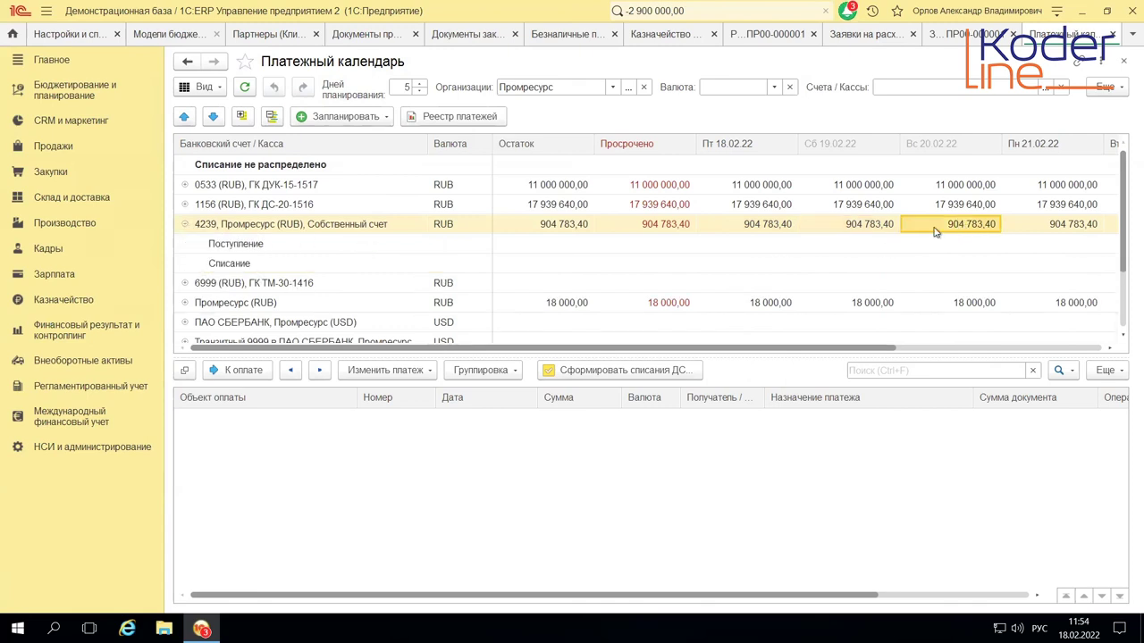
{"action": "left_click", "coordinate": [876, 226]}
{"action": "left_click", "coordinate": [755, 227]}
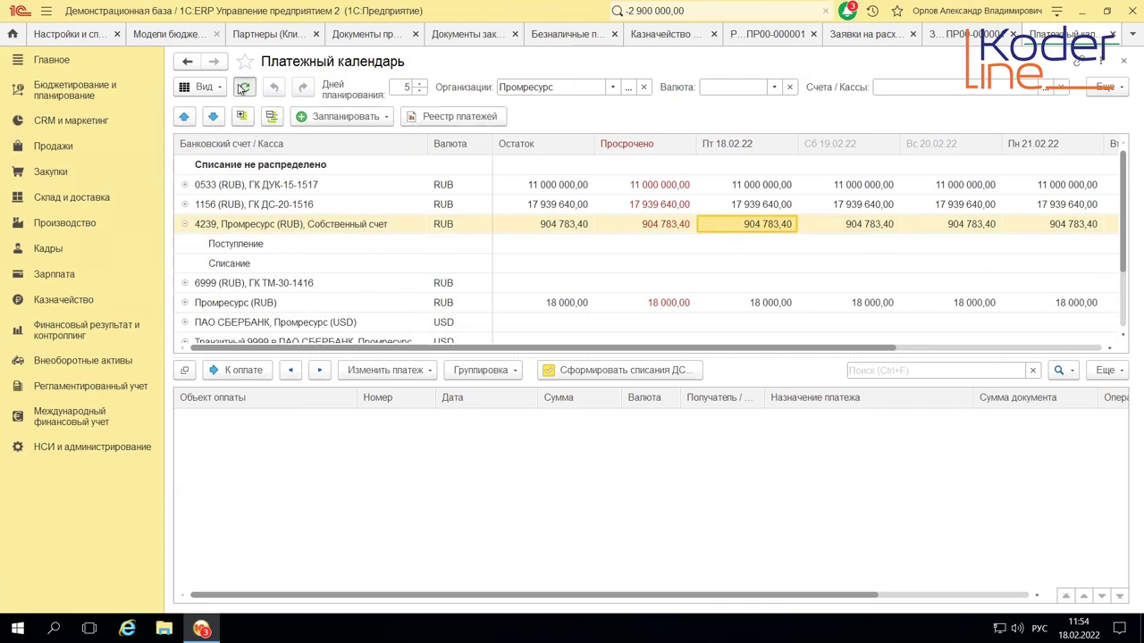
{"action": "left_click", "coordinate": [240, 117]}
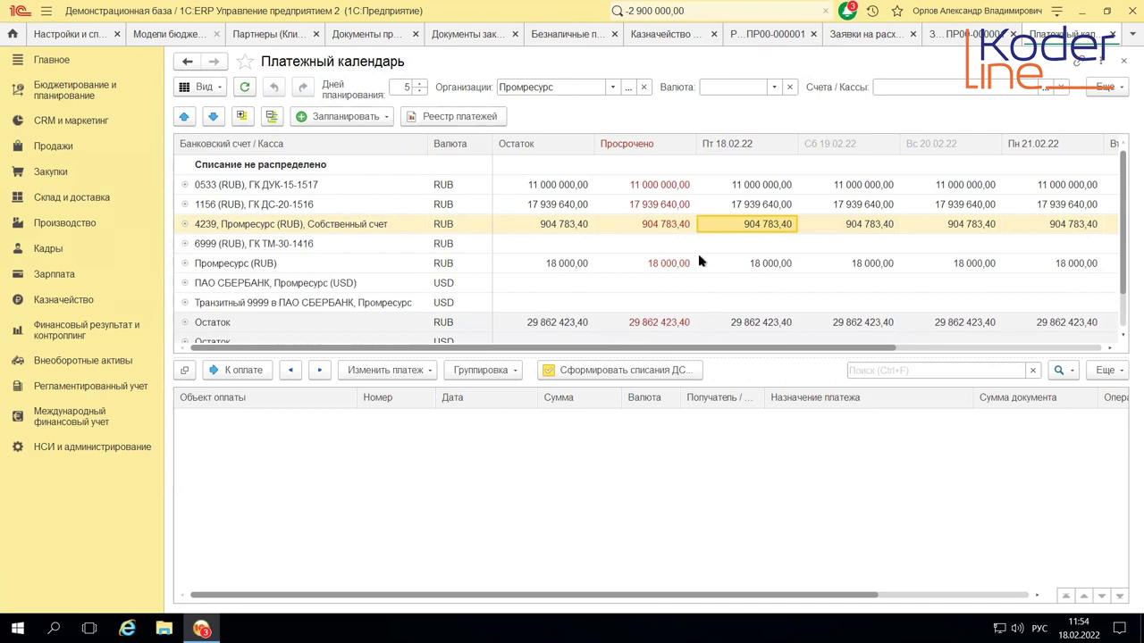
{"action": "left_click", "coordinate": [185, 224]}
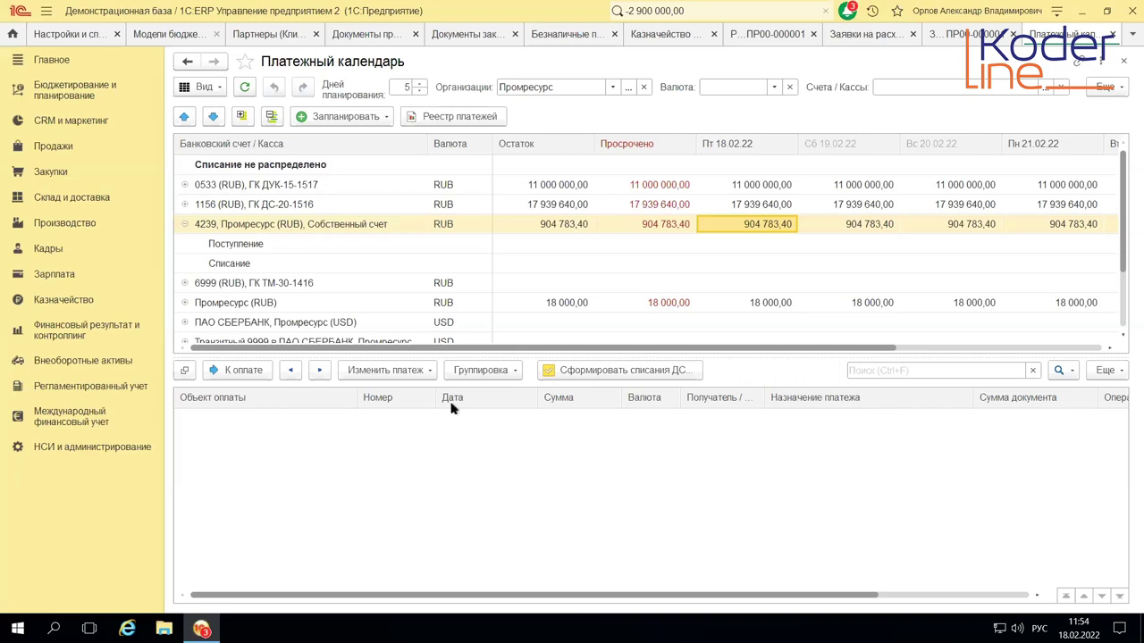
- Return to the 17.02.2022 expenditure request, clear the distribution row's bank account, amount and payment date, and close the request saving the changes
{"action": "left_click", "coordinate": [856, 35]}
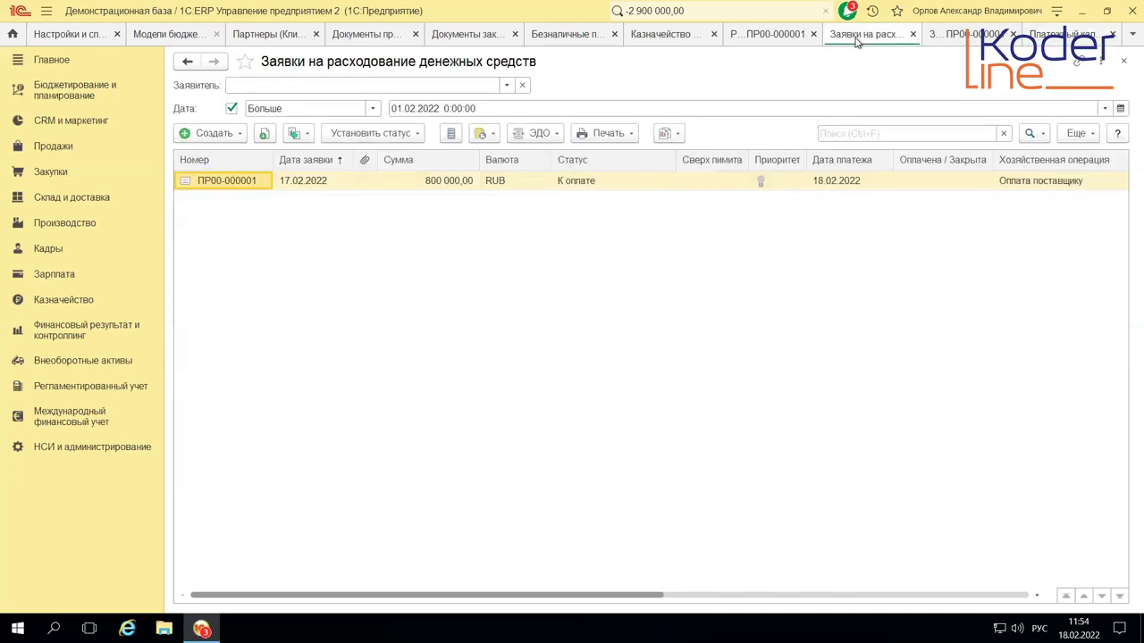
{"action": "double_click", "coordinate": [333, 182]}
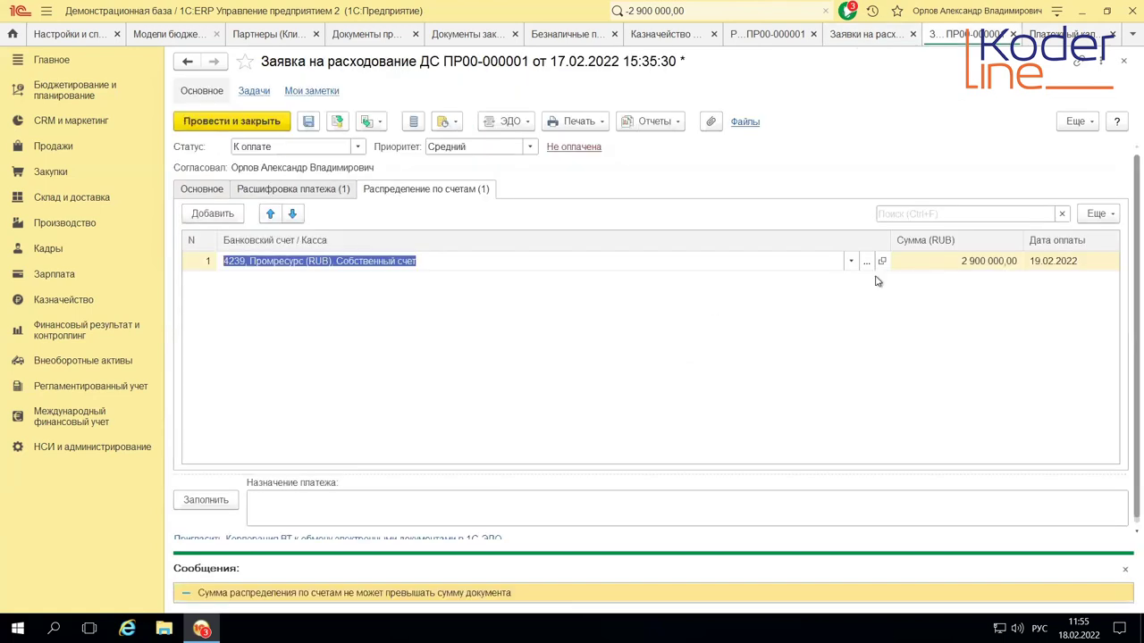
{"action": "left_click", "coordinate": [977, 263]}
{"action": "left_click", "coordinate": [1052, 263]}
{"action": "left_click", "coordinate": [1052, 262]}
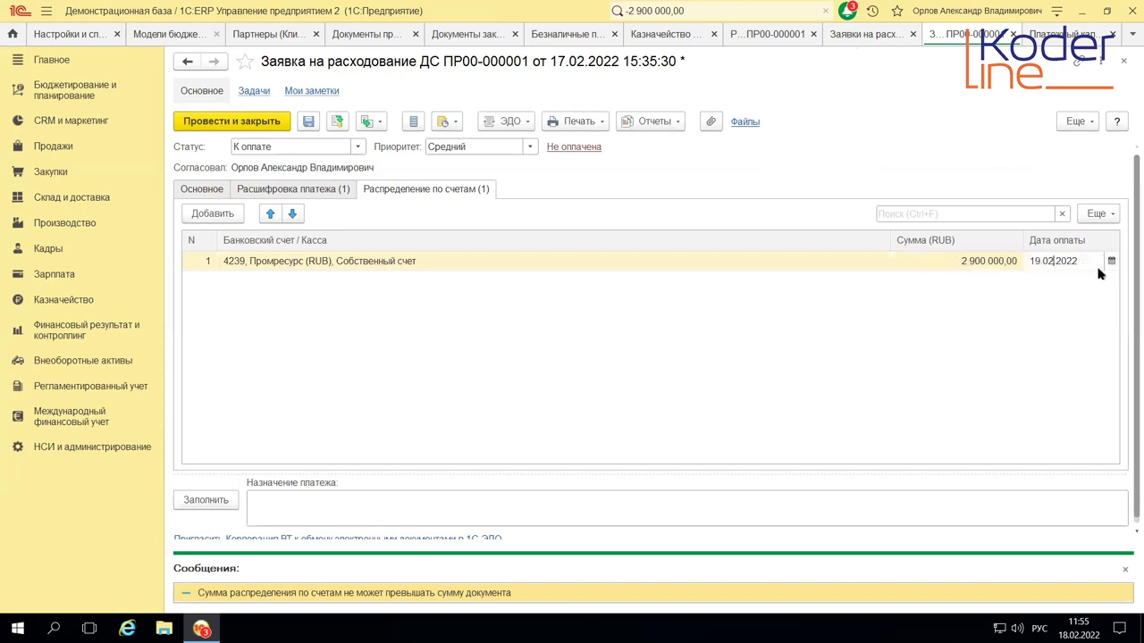
{"action": "left_click", "coordinate": [397, 260]}
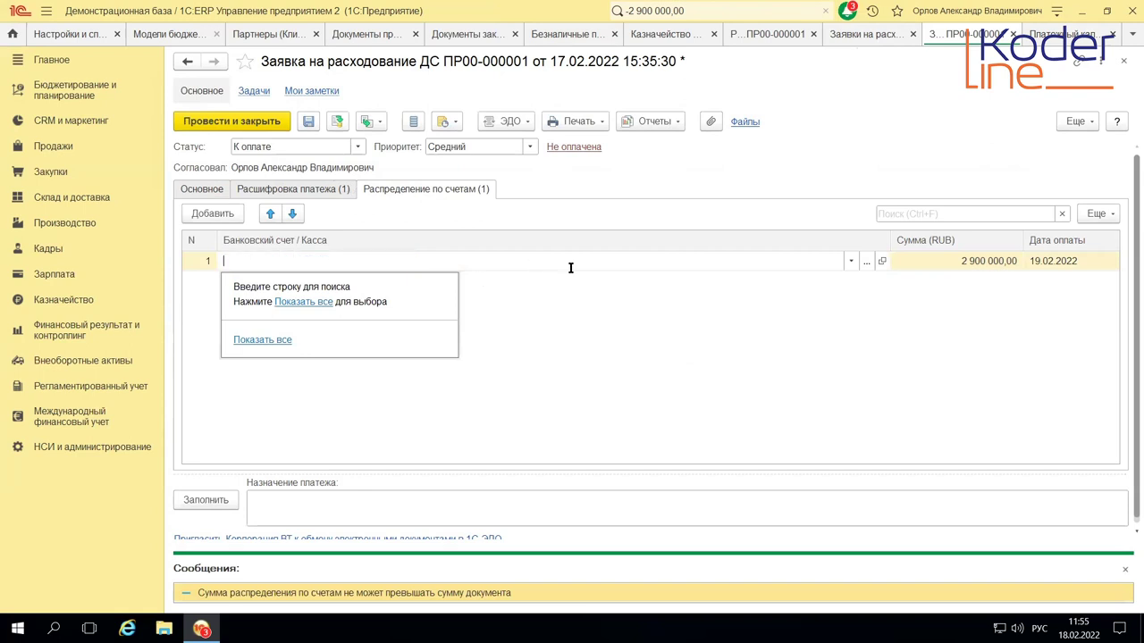
{"action": "left_click", "coordinate": [1001, 260]}
{"action": "left_click", "coordinate": [1050, 261]}
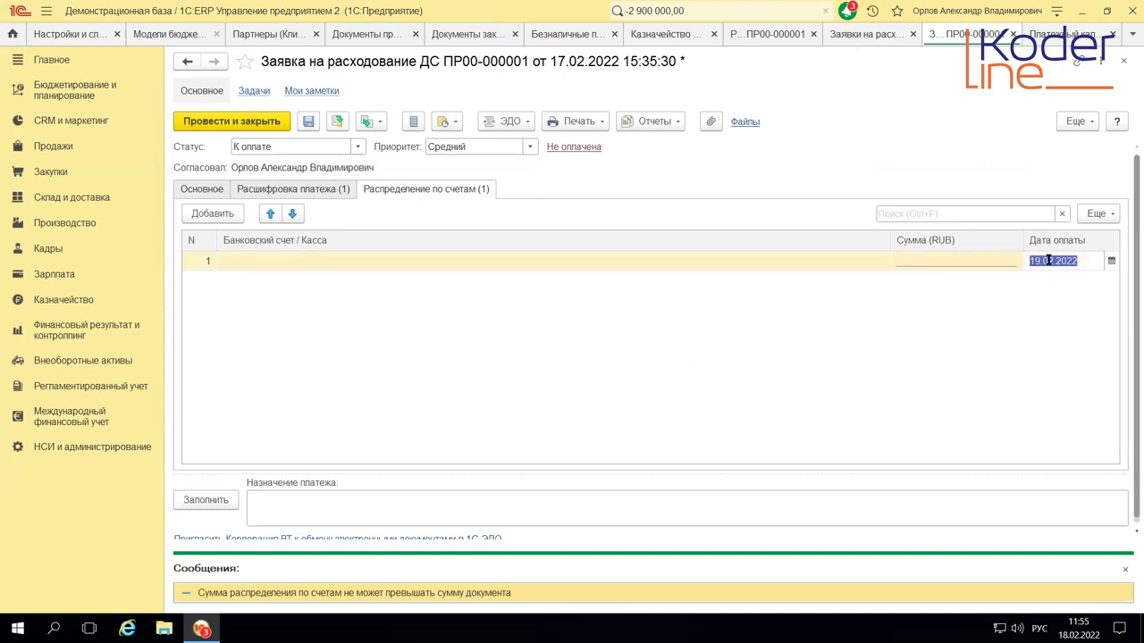
{"action": "key", "text": "Delete"}
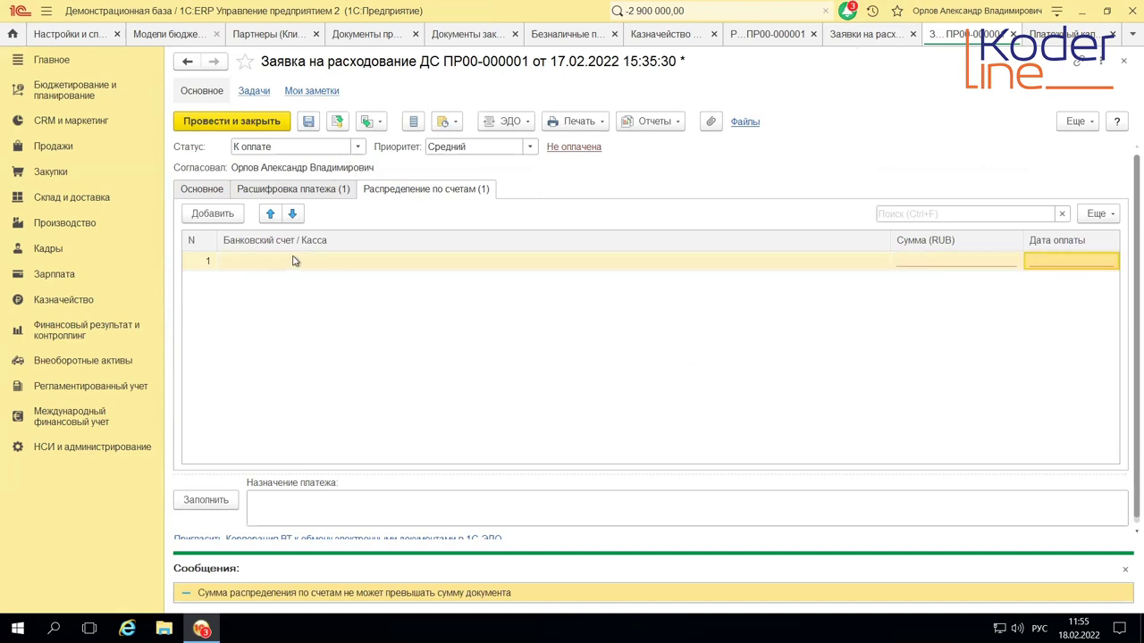
{"action": "key", "text": "Escape"}
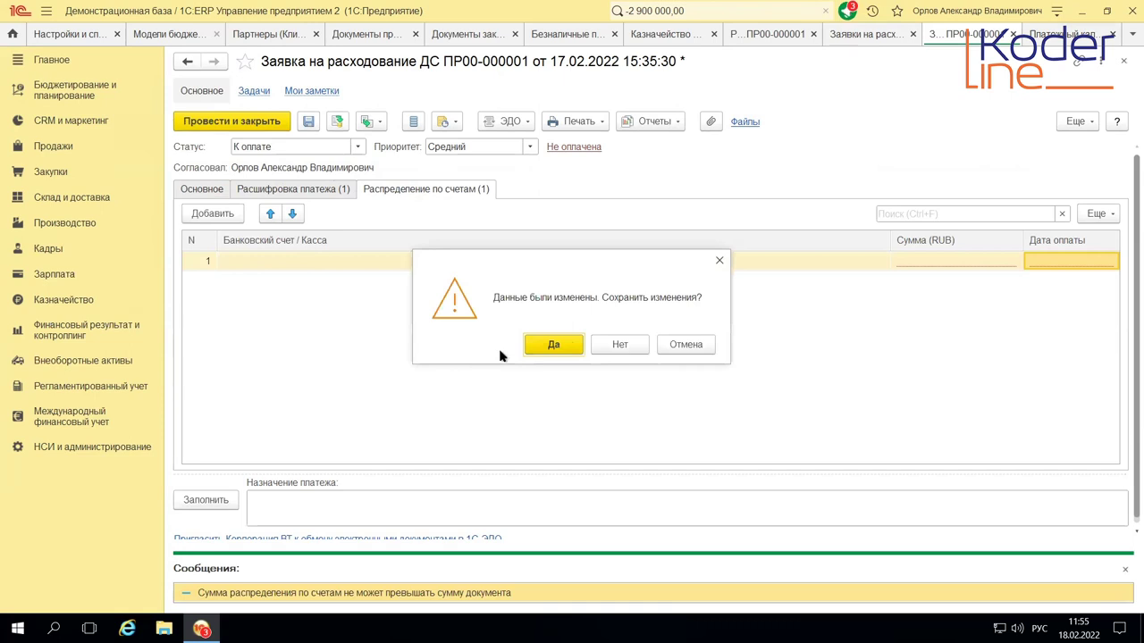
{"action": "left_click", "coordinate": [549, 347]}
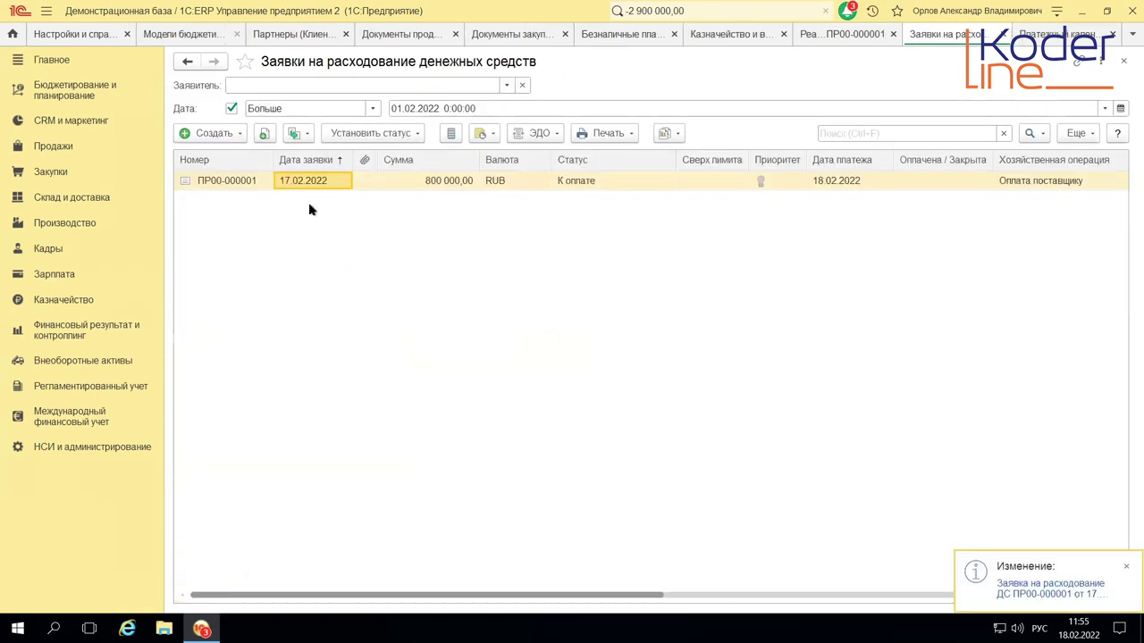
- Reopen the 17.02.2022 request and set the account distribution row's amount to 800 000 RUB and its payment date to 18.02.2022
{"action": "left_click", "coordinate": [205, 185]}
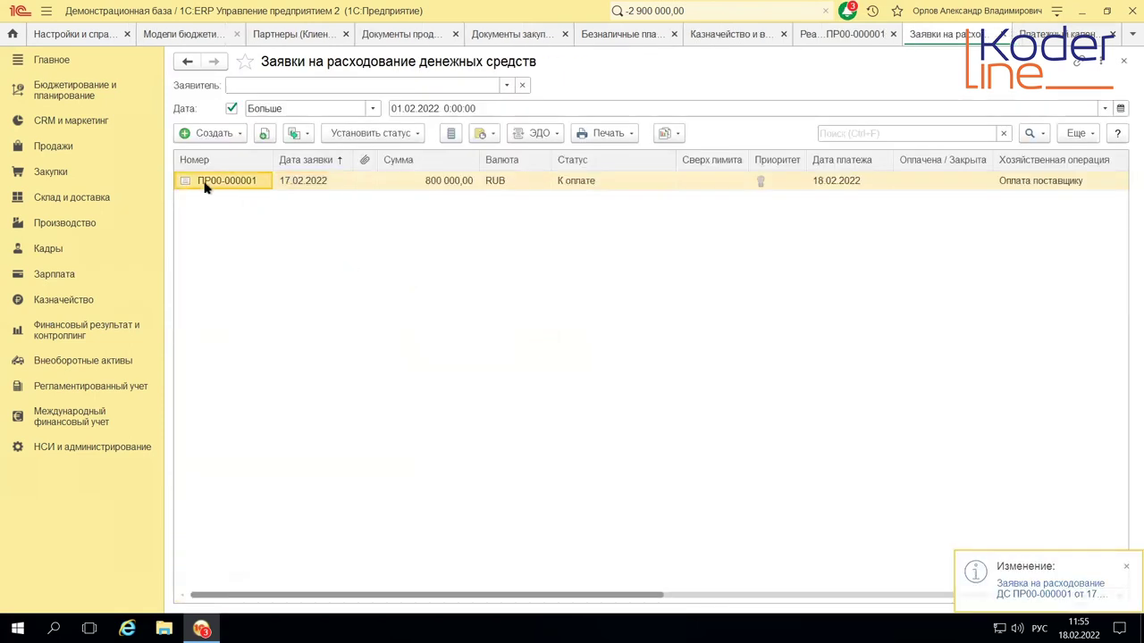
{"action": "double_click", "coordinate": [217, 179]}
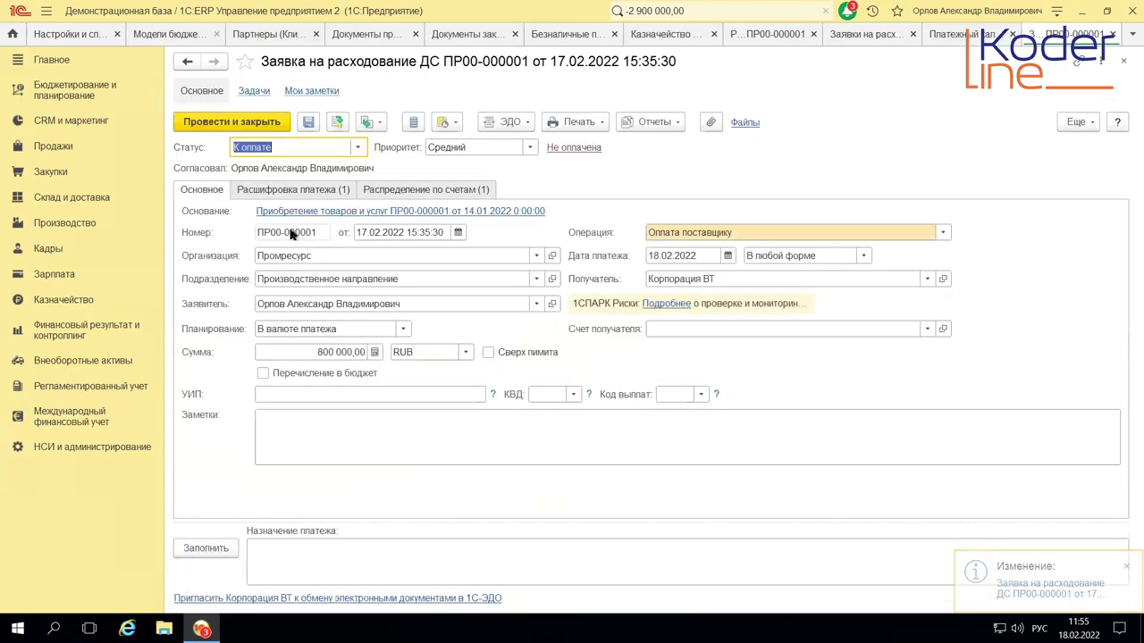
{"action": "left_click", "coordinate": [403, 190]}
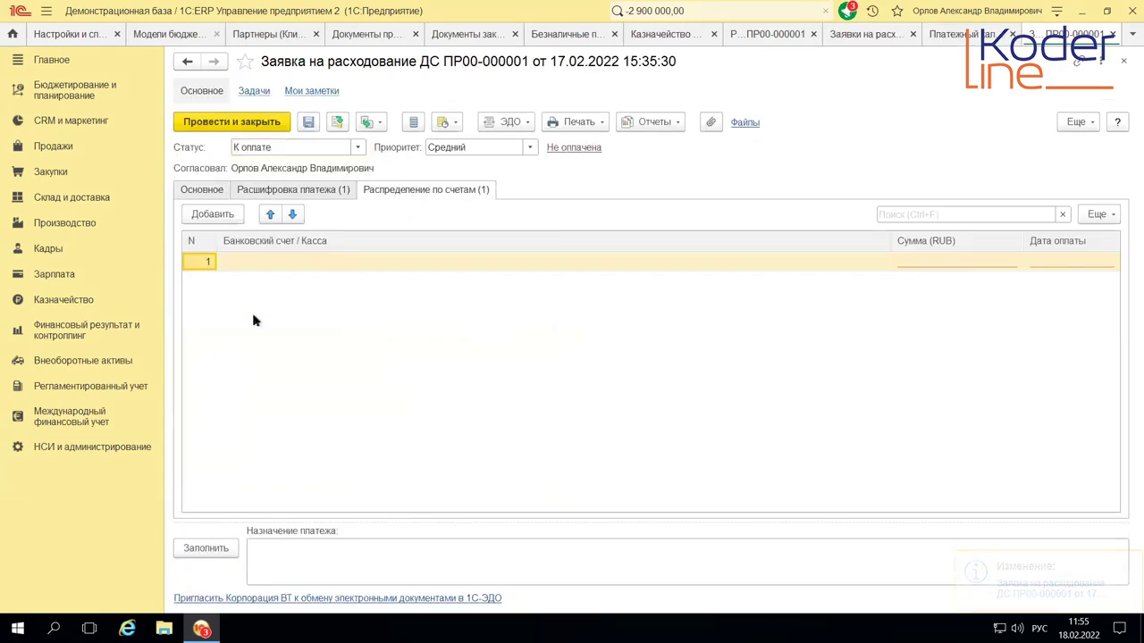
{"action": "left_click", "coordinate": [953, 261]}
{"action": "type", "text": "8"}
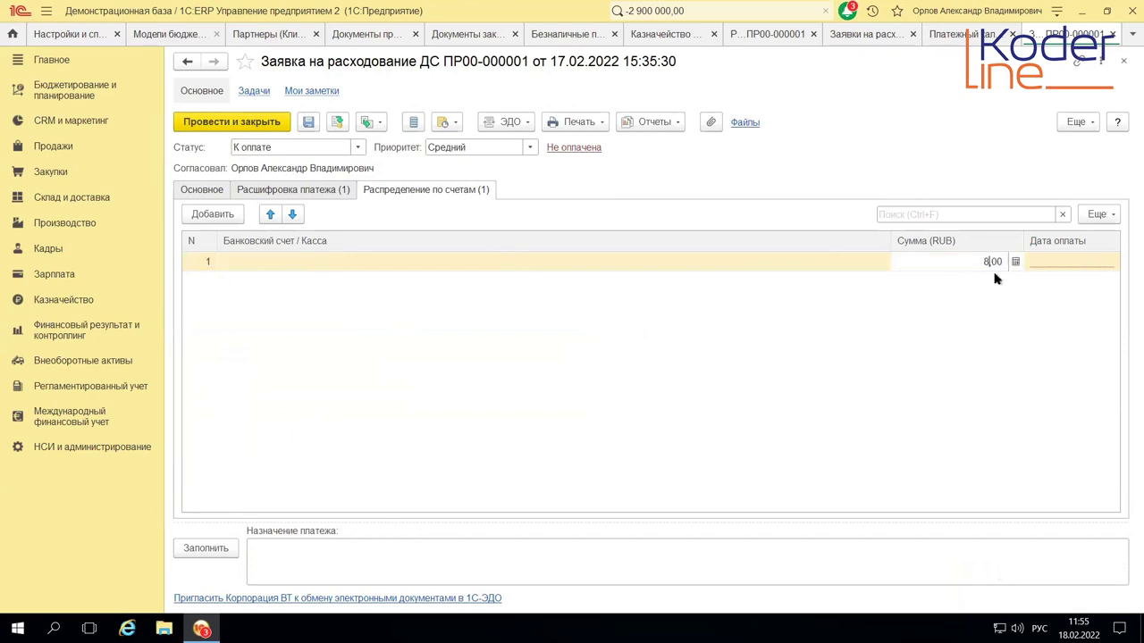
{"action": "left_click", "coordinate": [1088, 261]}
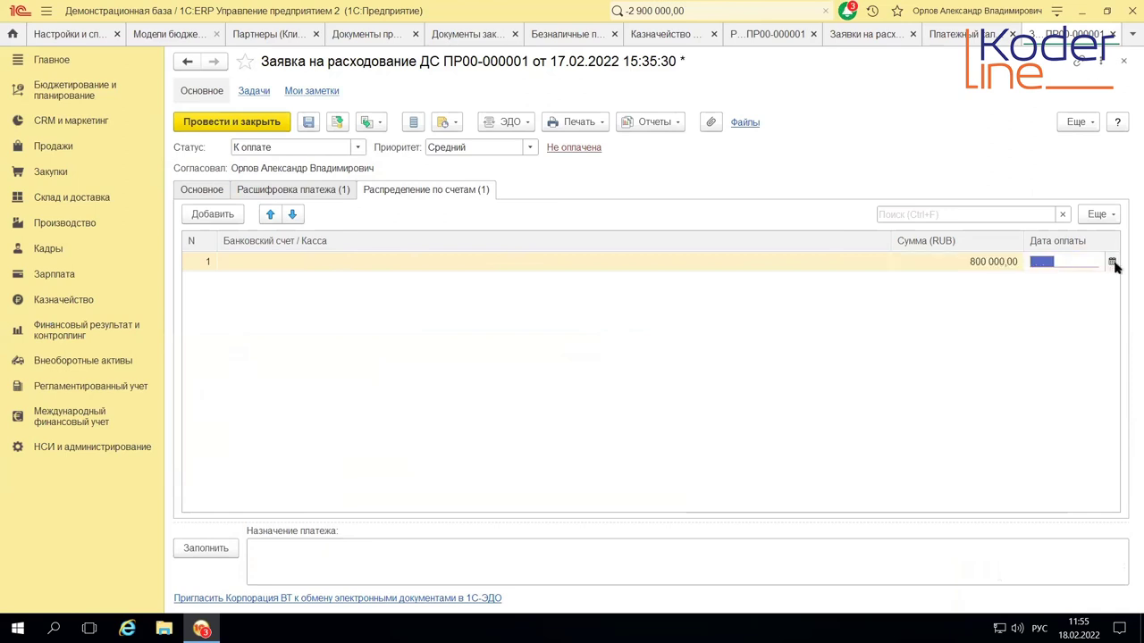
{"action": "left_click", "coordinate": [1112, 262]}
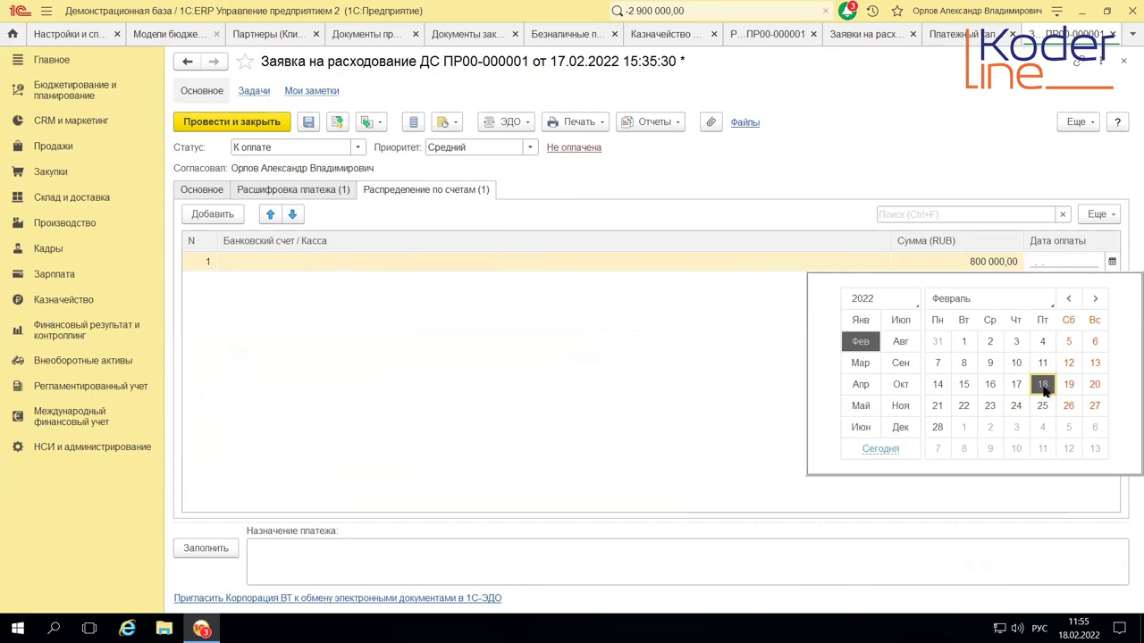
{"action": "left_click", "coordinate": [1043, 385]}
{"action": "key", "text": "Return"}
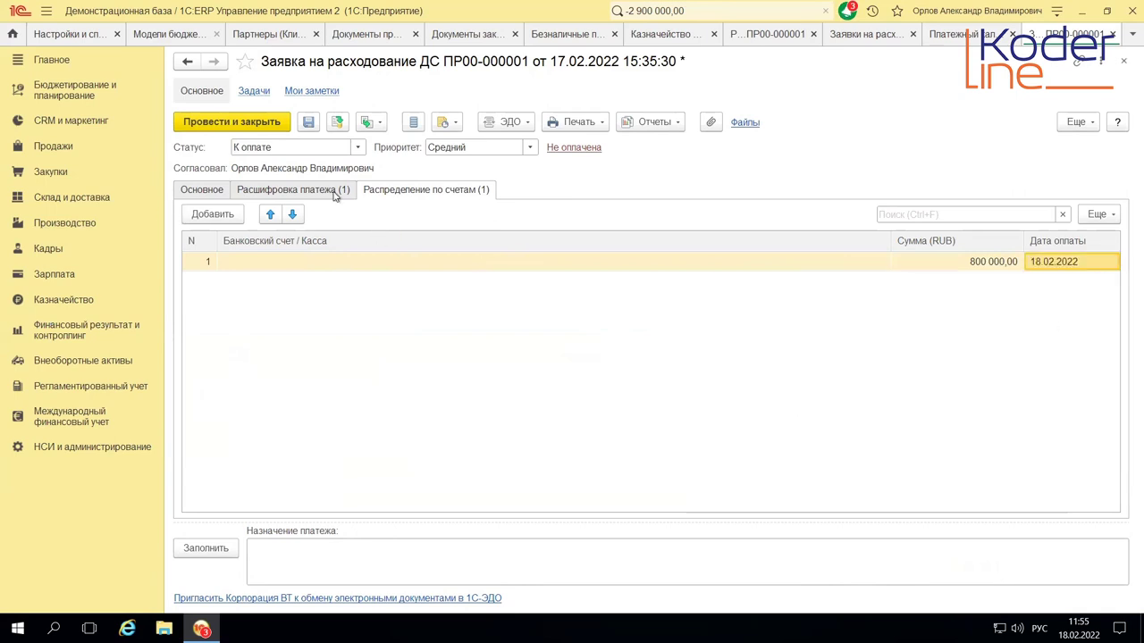
- Check the request's payment breakdown and main details, and post the request
{"action": "left_click", "coordinate": [304, 192]}
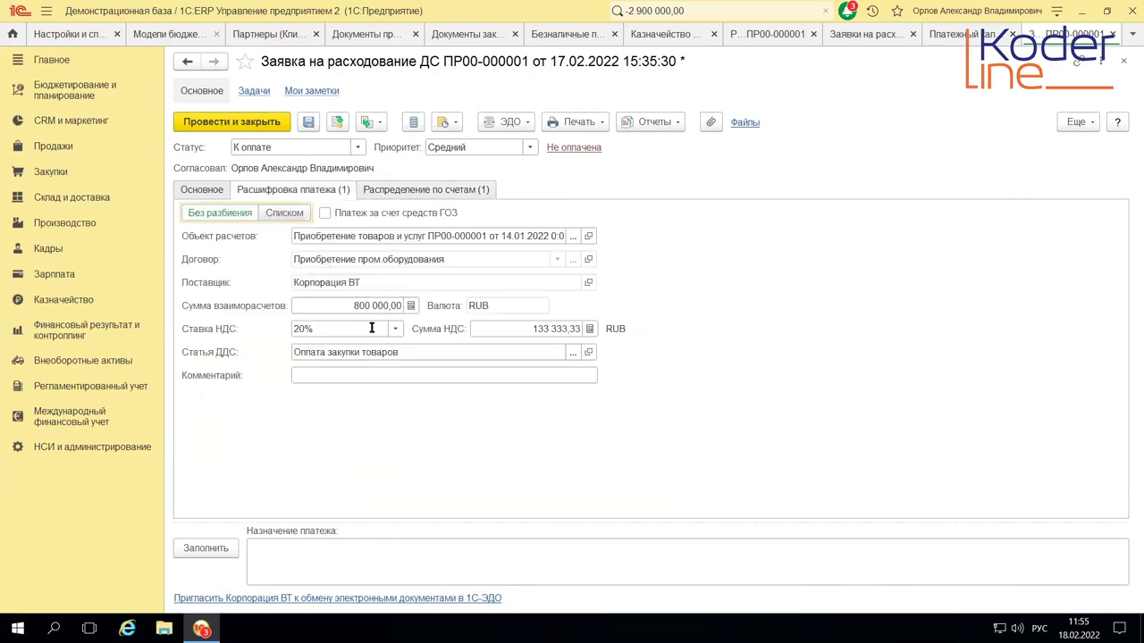
{"action": "left_click", "coordinate": [202, 190]}
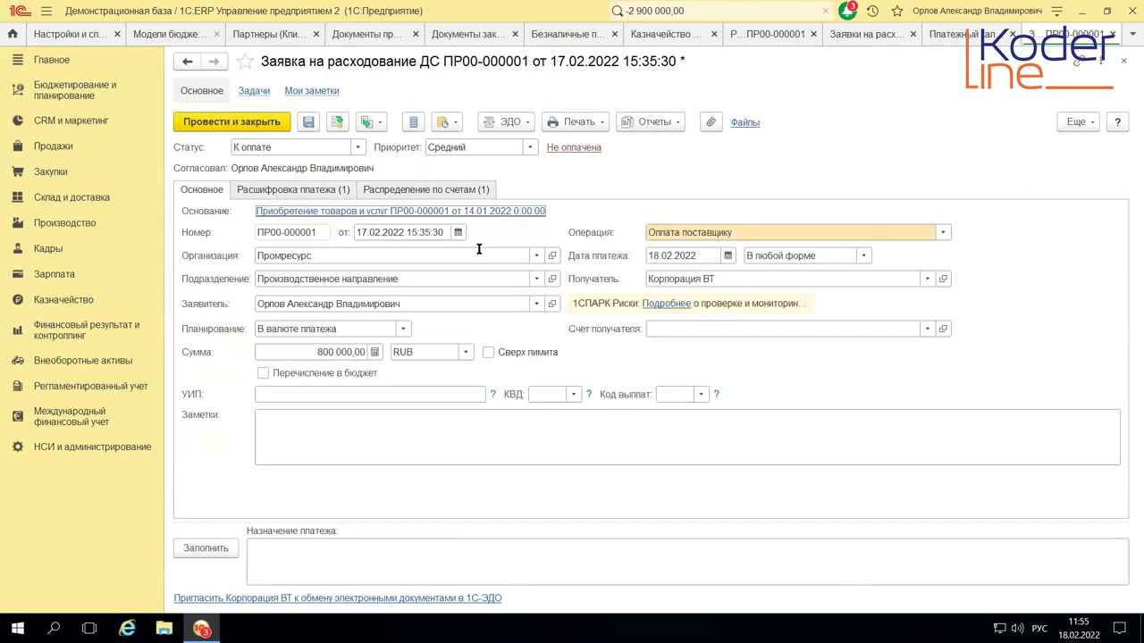
{"action": "left_click", "coordinate": [337, 125]}
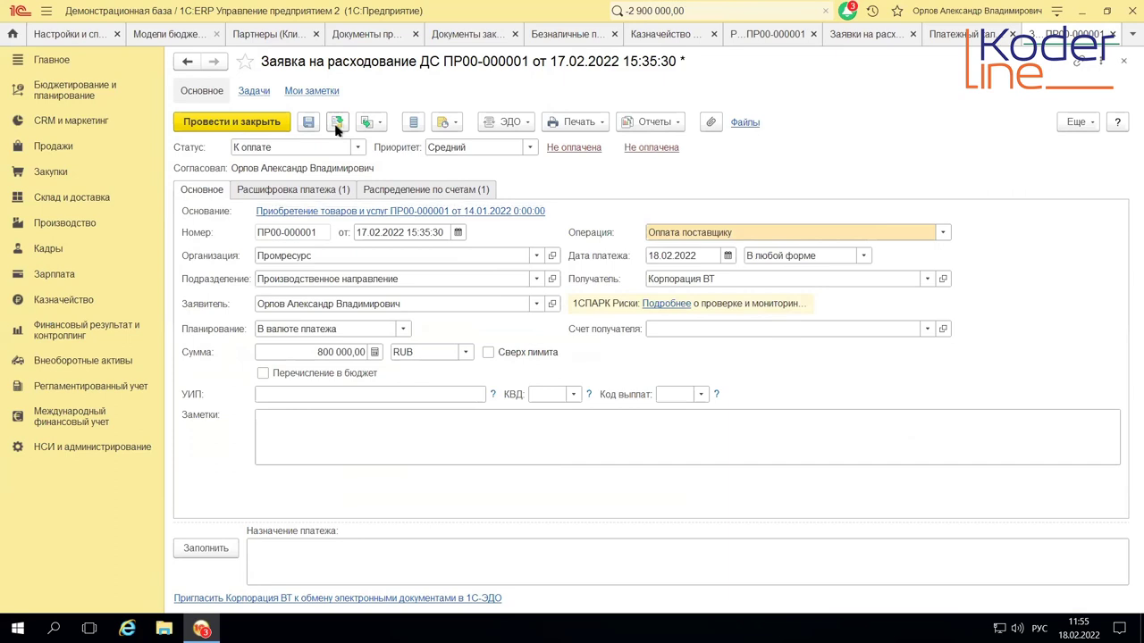
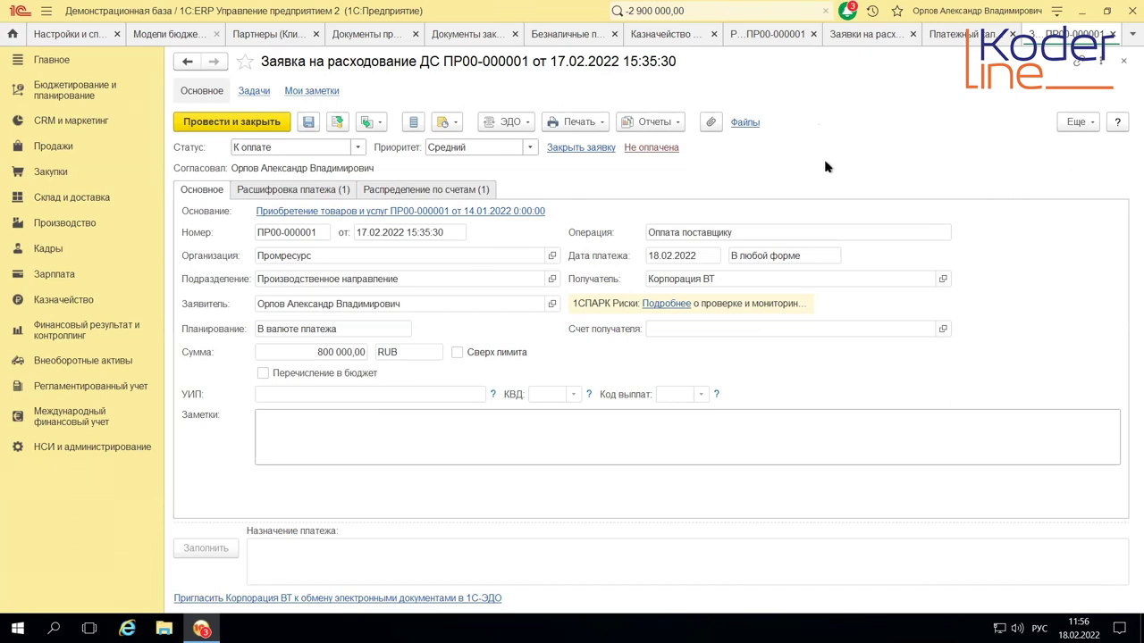
- Refresh the payment calendar and examine the receipts, write-offs and balances of Промресурс's RUB accounts
{"action": "left_click", "coordinate": [938, 39]}
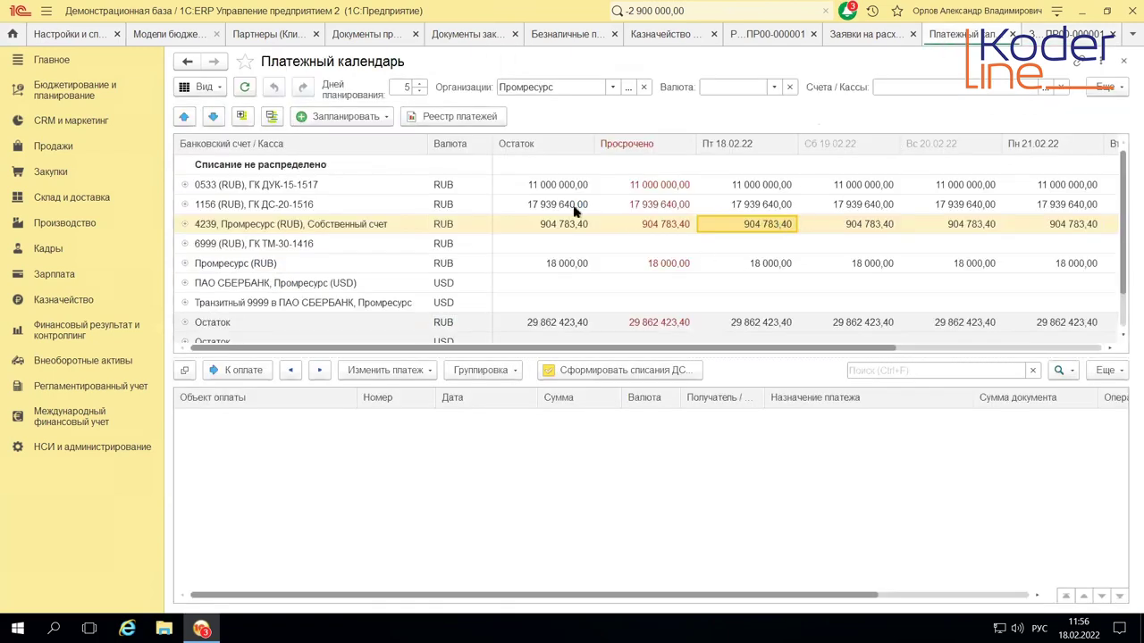
{"action": "left_click", "coordinate": [242, 89]}
{"action": "left_click", "coordinate": [185, 225]}
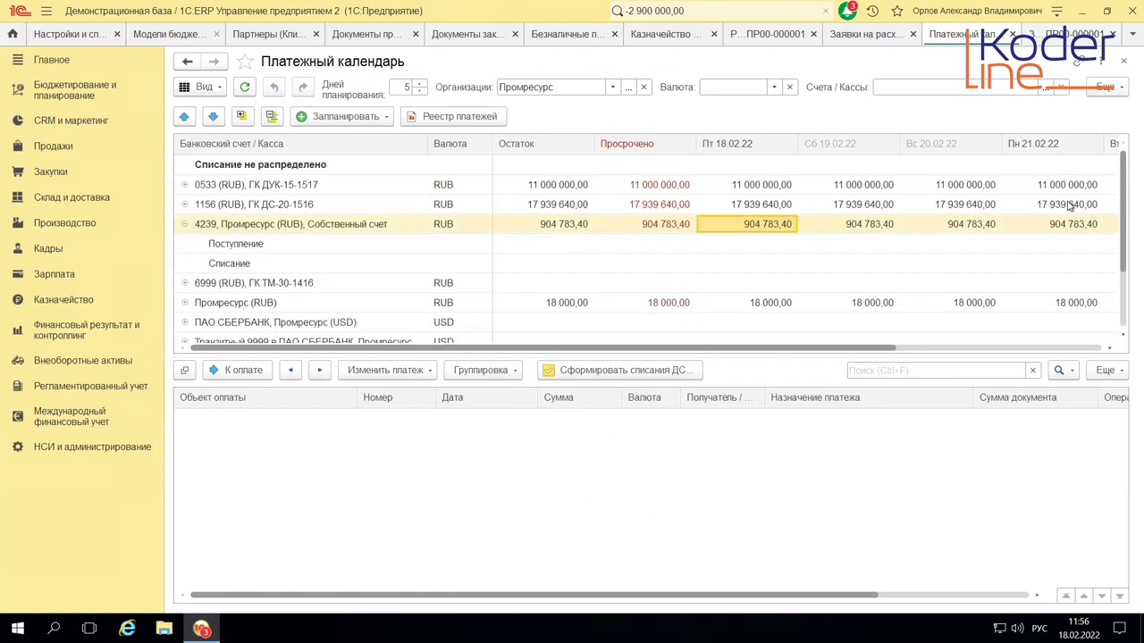
{"action": "scroll", "coordinate": [891, 286], "scroll_direction": "down", "scroll_amount": 2}
{"action": "scroll", "coordinate": [885, 277], "scroll_direction": "up", "scroll_amount": 2}
{"action": "left_click", "coordinate": [864, 232]}
{"action": "left_click", "coordinate": [770, 225]}
{"action": "scroll", "coordinate": [196, 304], "scroll_direction": "down", "scroll_amount": 2}
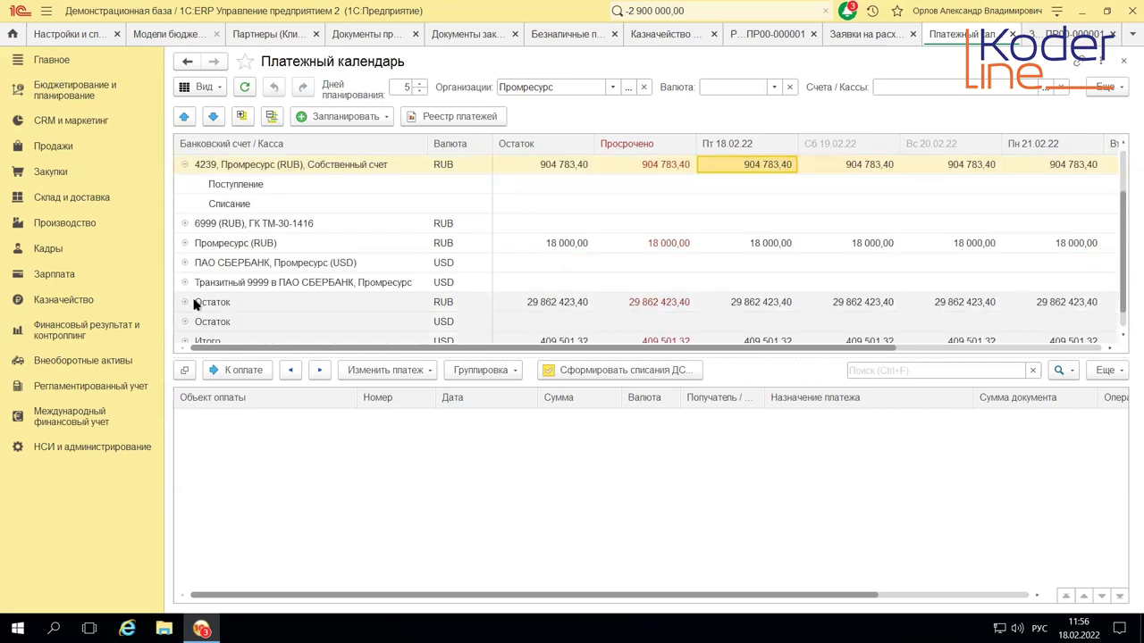
{"action": "left_click", "coordinate": [185, 243]}
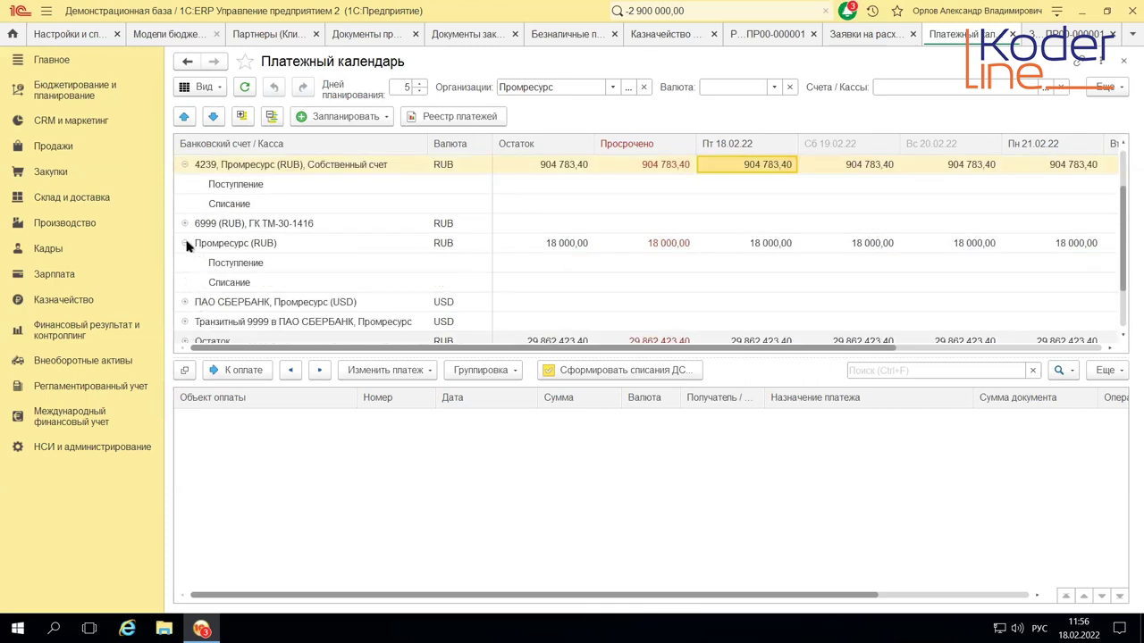
{"action": "scroll", "coordinate": [188, 239], "scroll_direction": "up", "scroll_amount": 3}
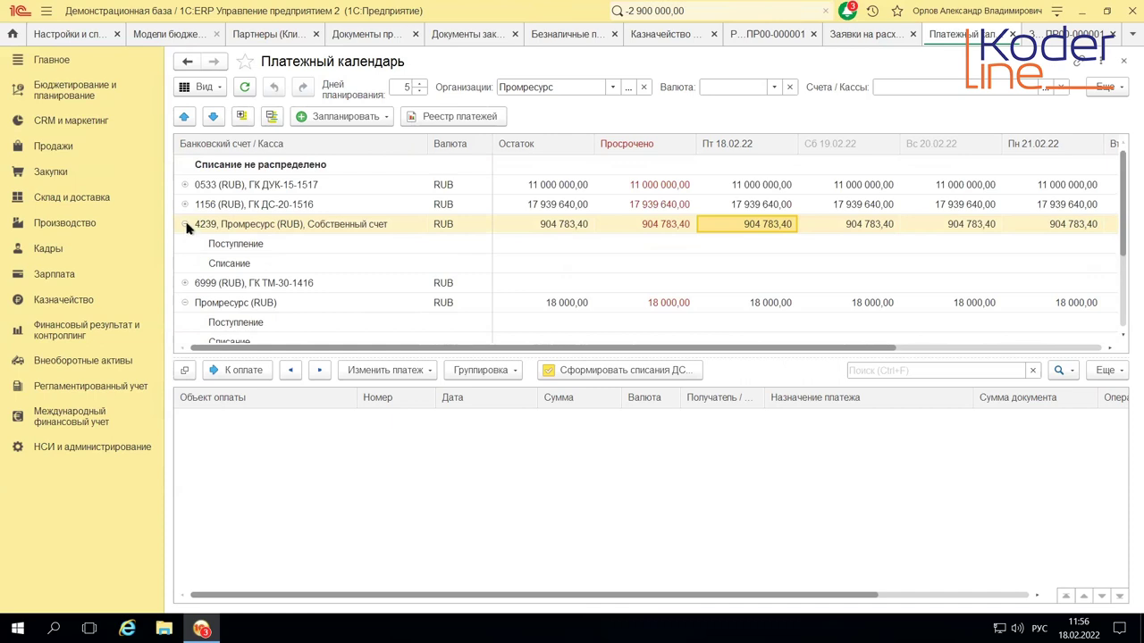
{"action": "left_click", "coordinate": [185, 224]}
{"action": "left_click", "coordinate": [185, 225]}
- Reopen the 17.02.2022 request, assign Промресурс's own RUB bank account to the distribution row, and post the request
{"action": "left_click", "coordinate": [858, 34]}
{"action": "double_click", "coordinate": [379, 181]}
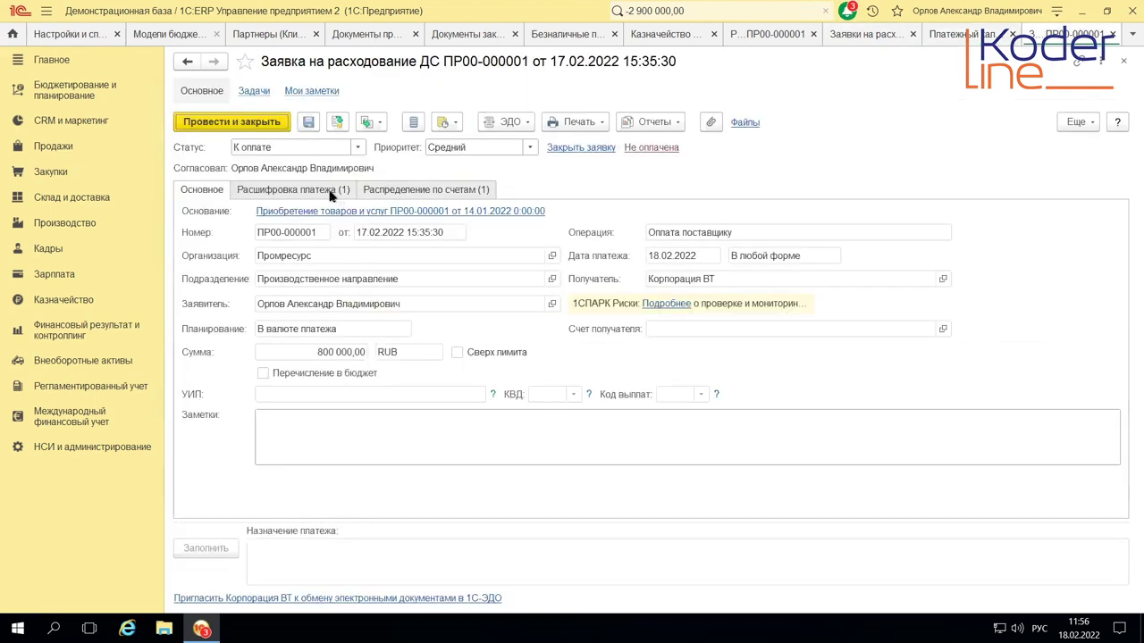
{"action": "left_click", "coordinate": [330, 192]}
{"action": "left_click", "coordinate": [375, 193]}
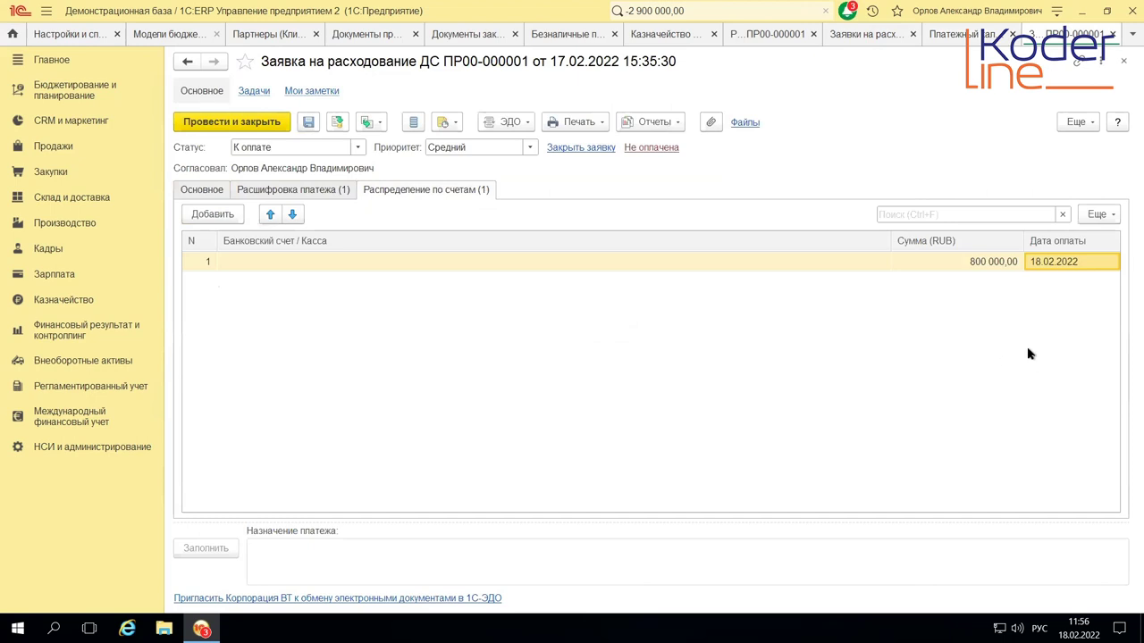
{"action": "left_click", "coordinate": [523, 267]}
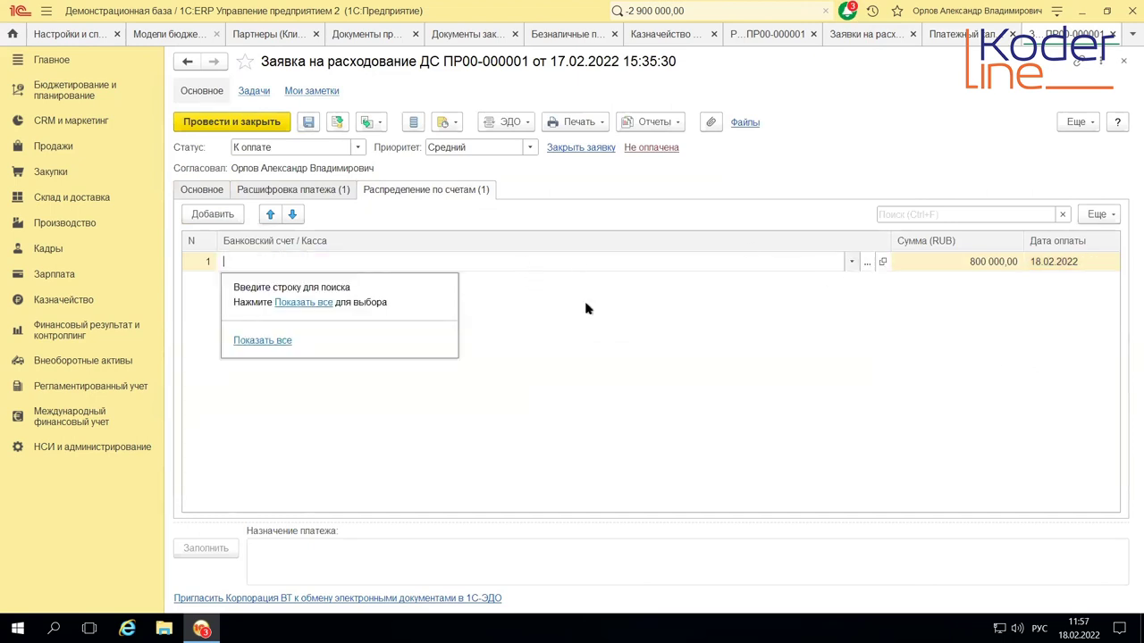
{"action": "left_click", "coordinate": [278, 343]}
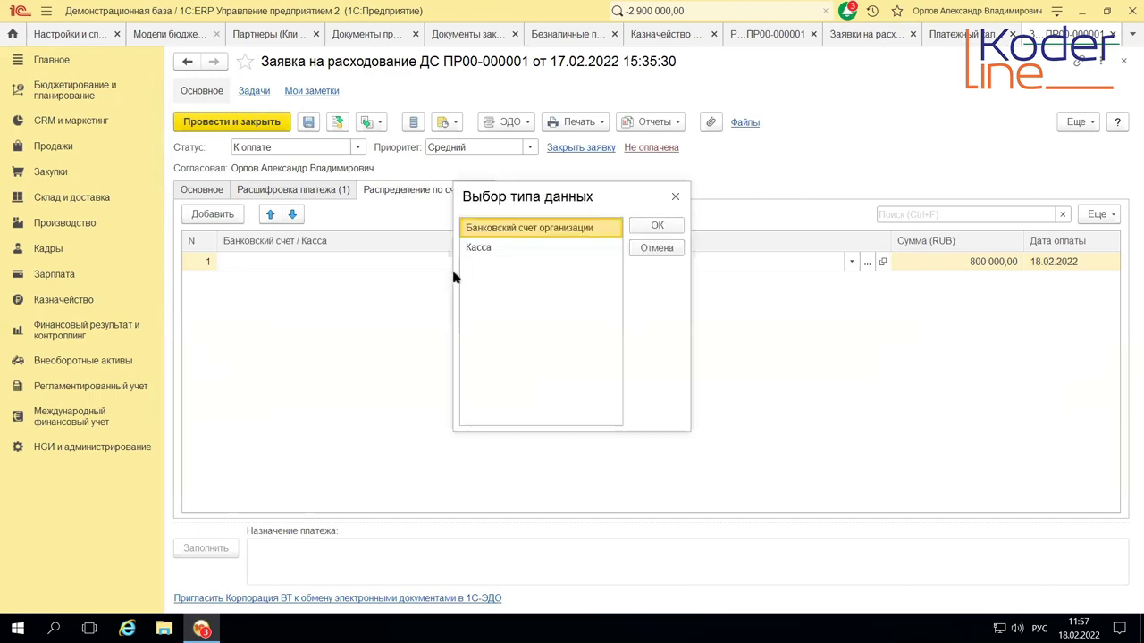
{"action": "left_click", "coordinate": [666, 225]}
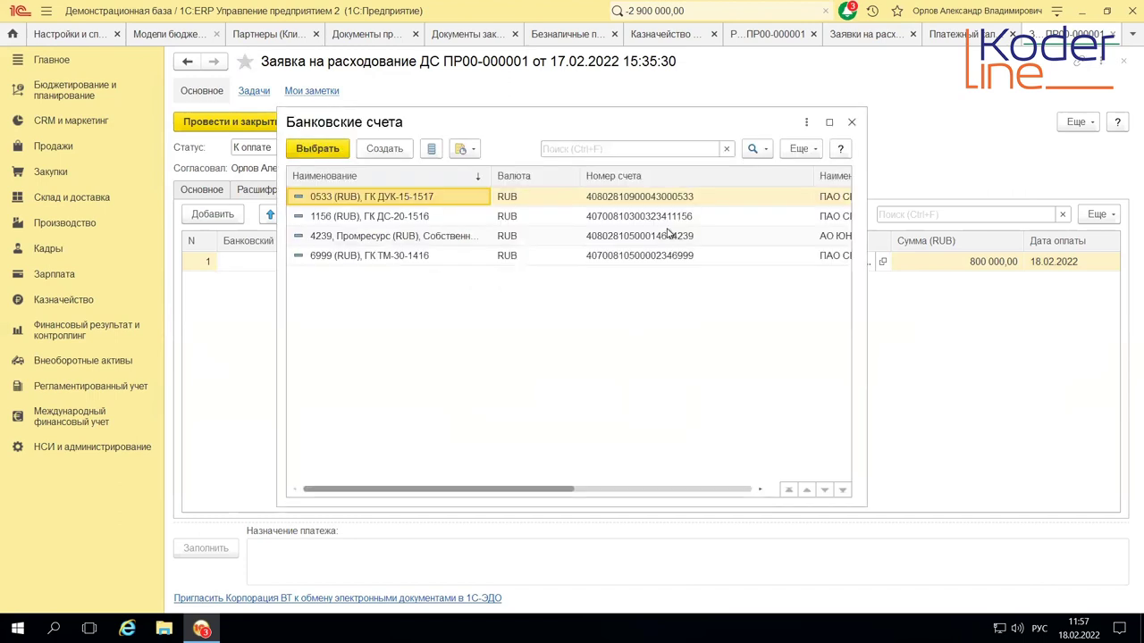
{"action": "left_click", "coordinate": [372, 237]}
{"action": "left_click", "coordinate": [318, 149]}
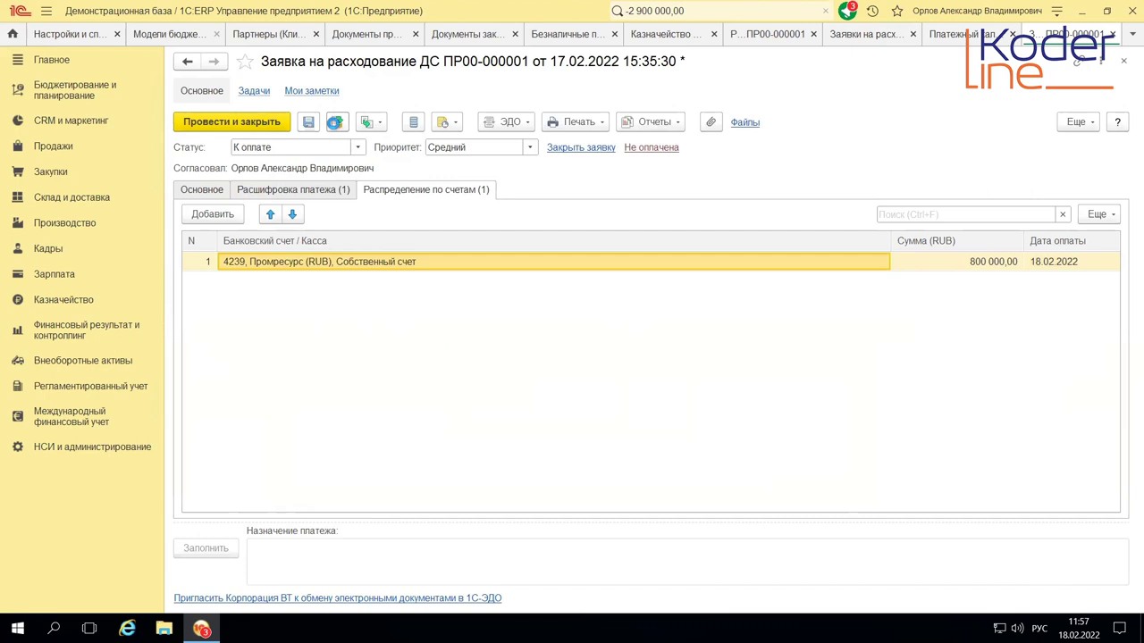
{"action": "left_click", "coordinate": [335, 122]}
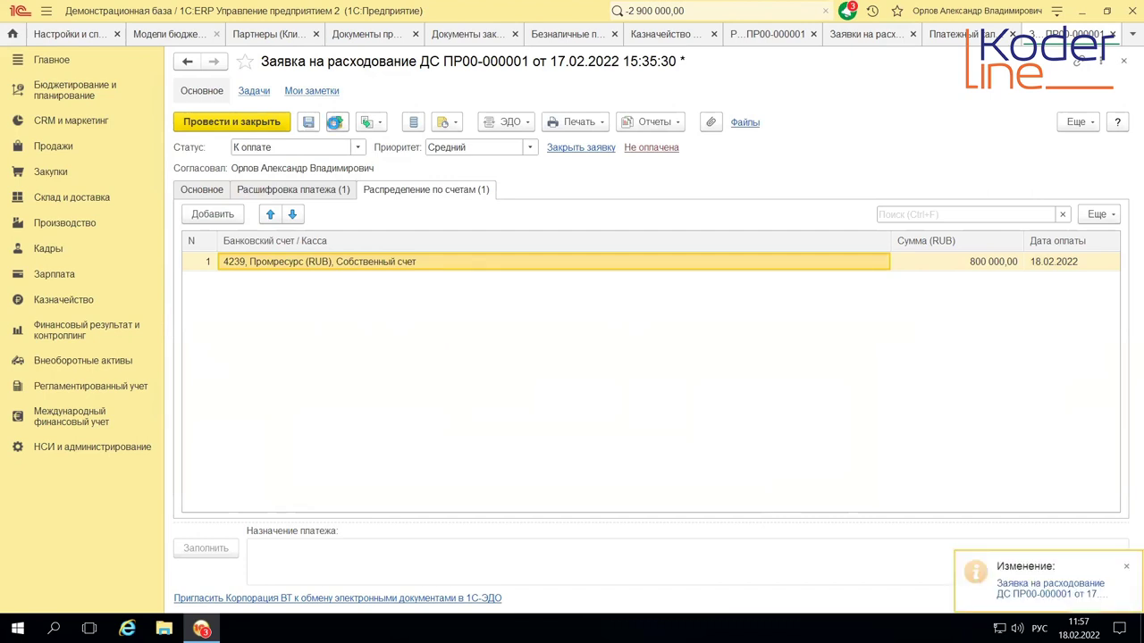
{"action": "left_click", "coordinate": [335, 122]}
- Refresh the payment calendar and check the 18.02.22 write-off on Промресурс's own RUB account
{"action": "left_click", "coordinate": [963, 34]}
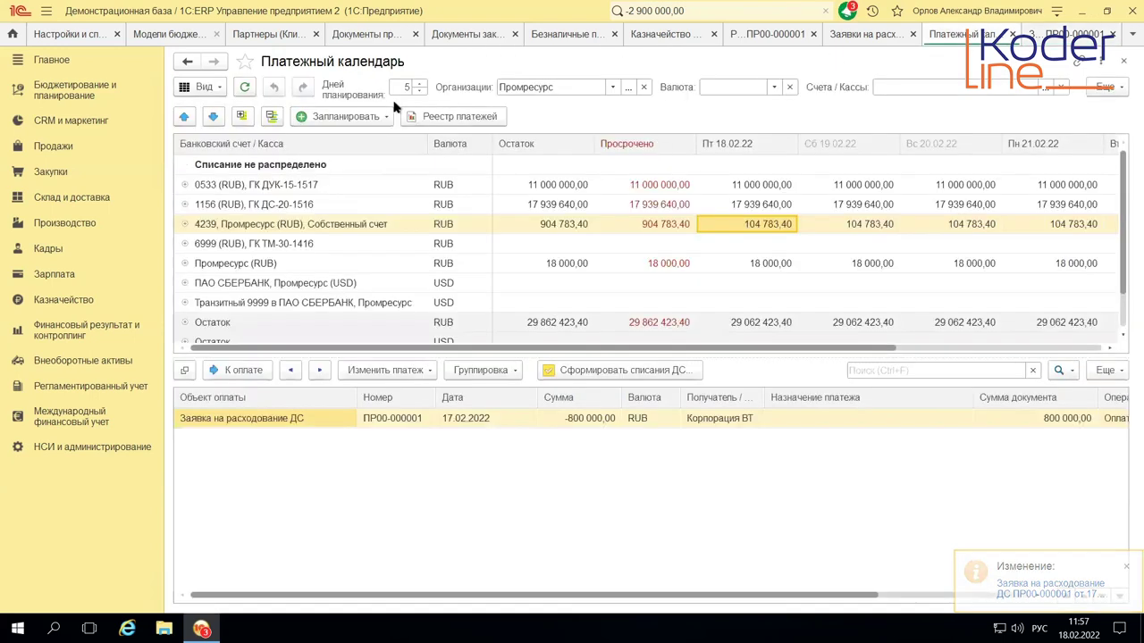
{"action": "left_click", "coordinate": [246, 87]}
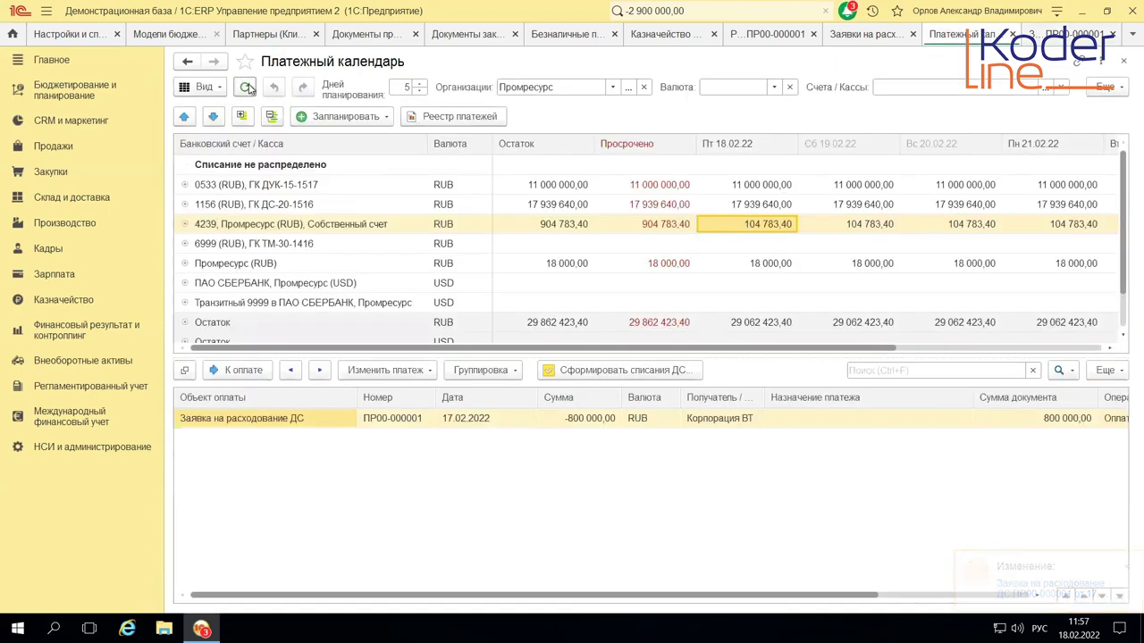
{"action": "left_click", "coordinate": [185, 224]}
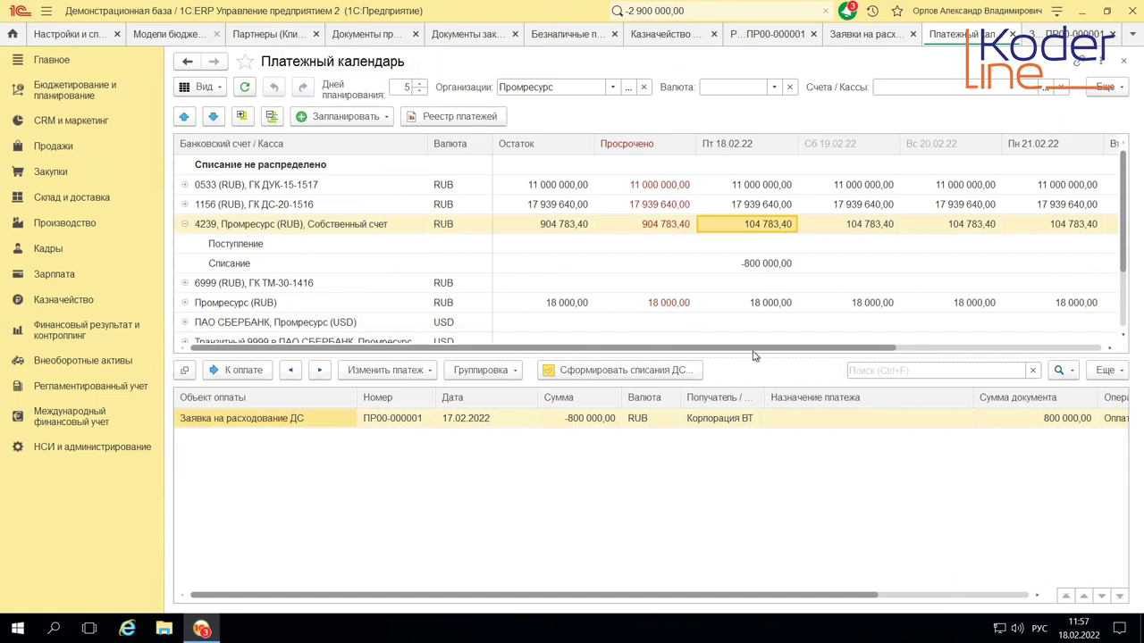
{"action": "left_click", "coordinate": [754, 264]}
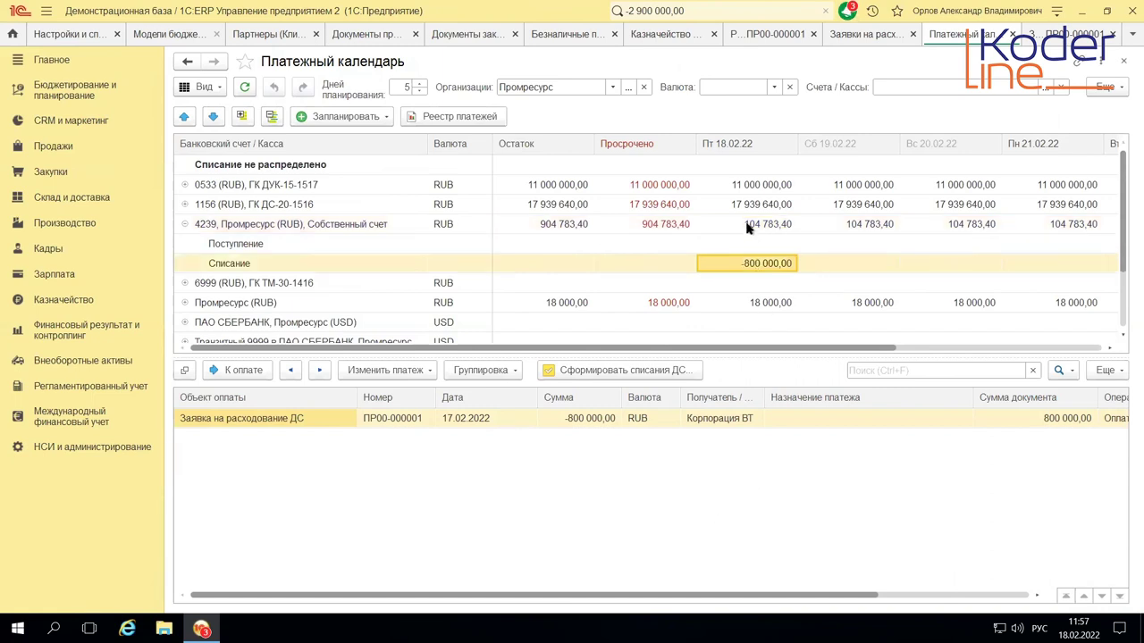
- Create a cashless write-off from the 800 000 RUB request on 18.02.22 and set the recipient's account to its ПАО СБЕРБАНК account
{"action": "left_click", "coordinate": [749, 224]}
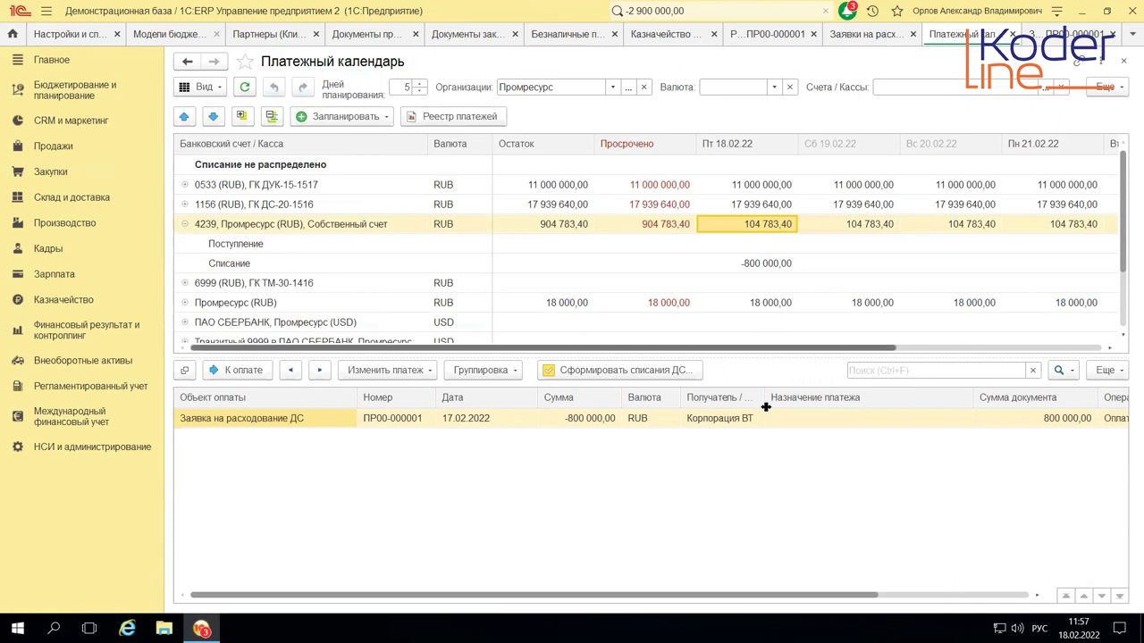
{"action": "left_click", "coordinate": [576, 370]}
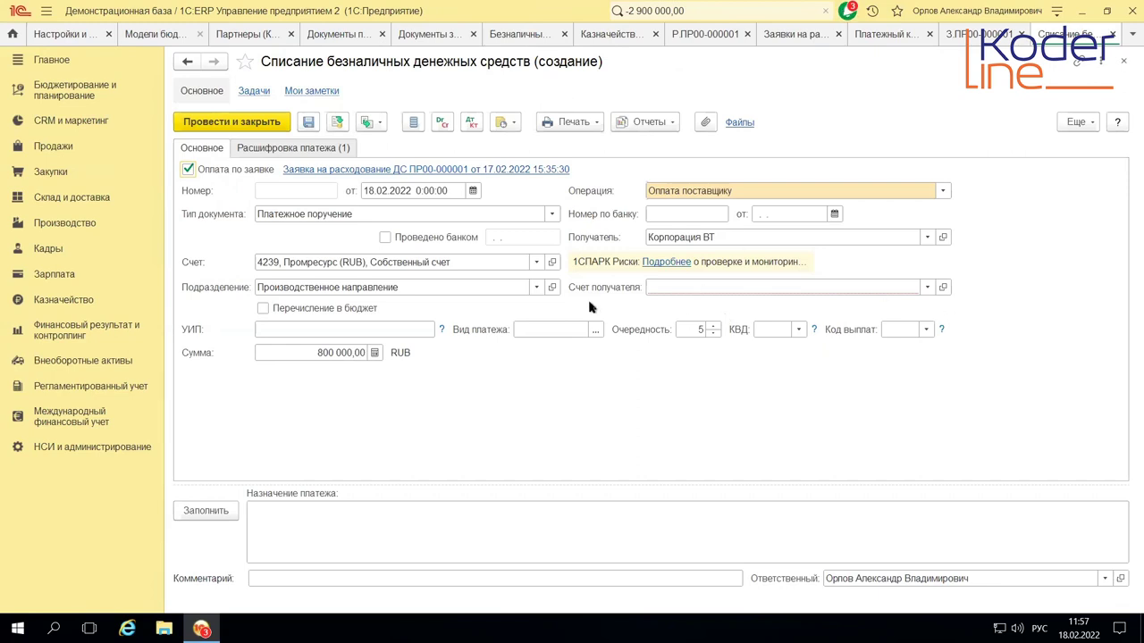
{"action": "left_click", "coordinate": [930, 288]}
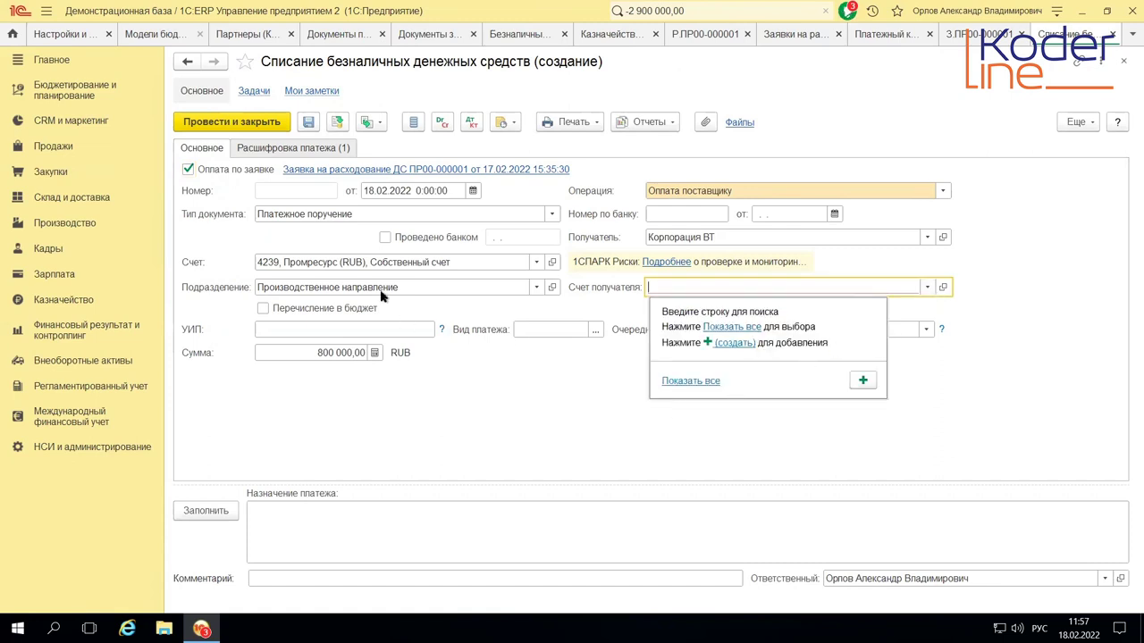
{"action": "left_click", "coordinate": [690, 382]}
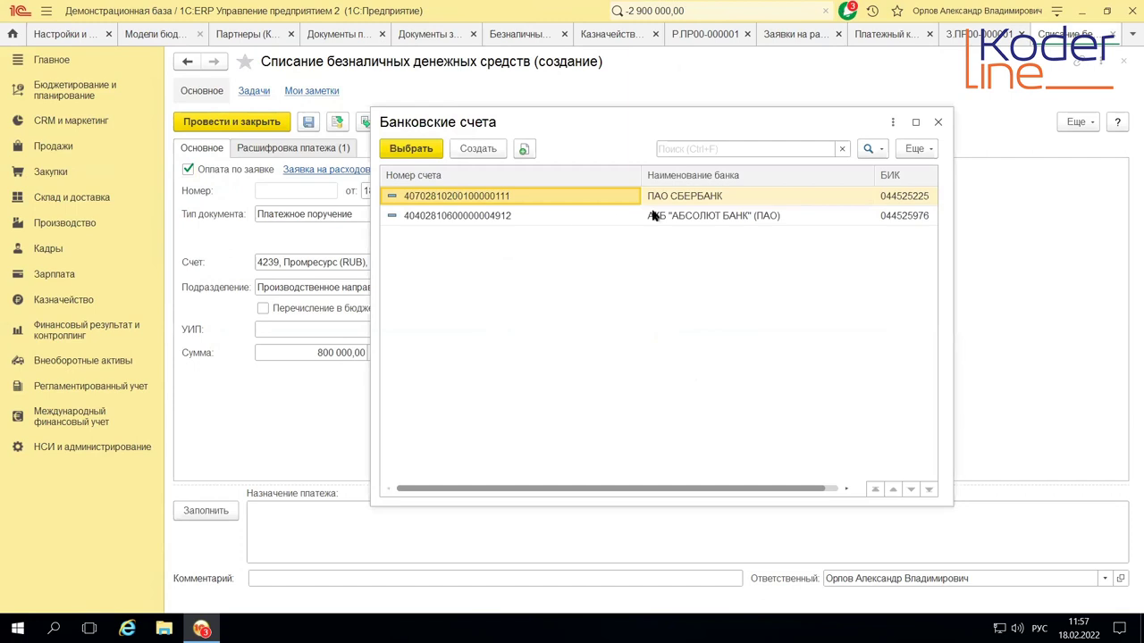
{"action": "left_click", "coordinate": [671, 197]}
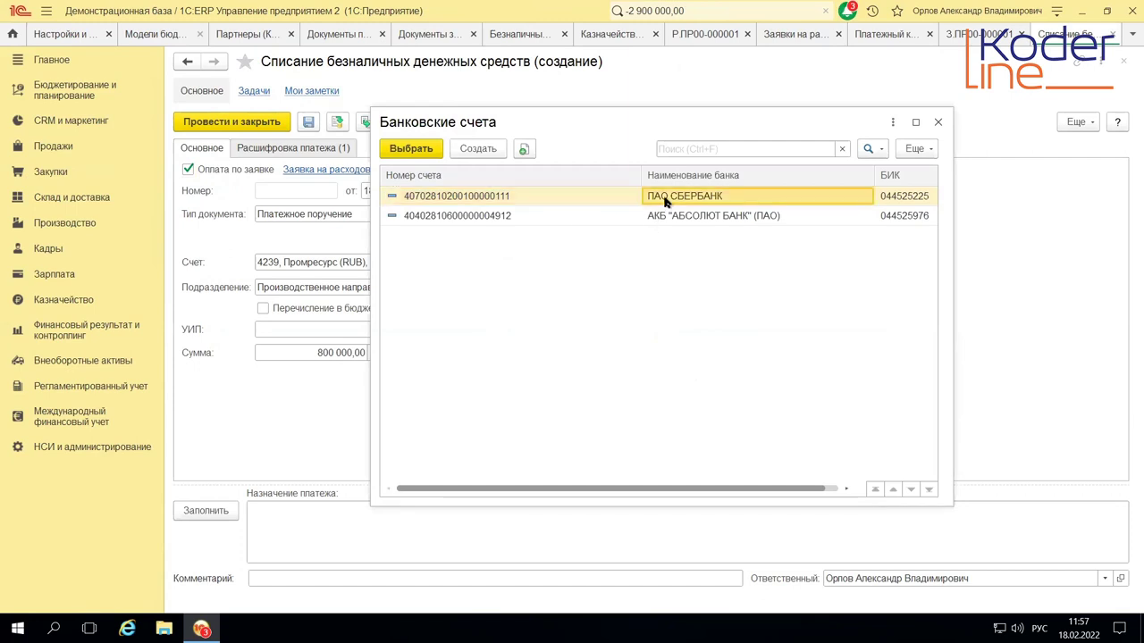
{"action": "left_click", "coordinate": [411, 149]}
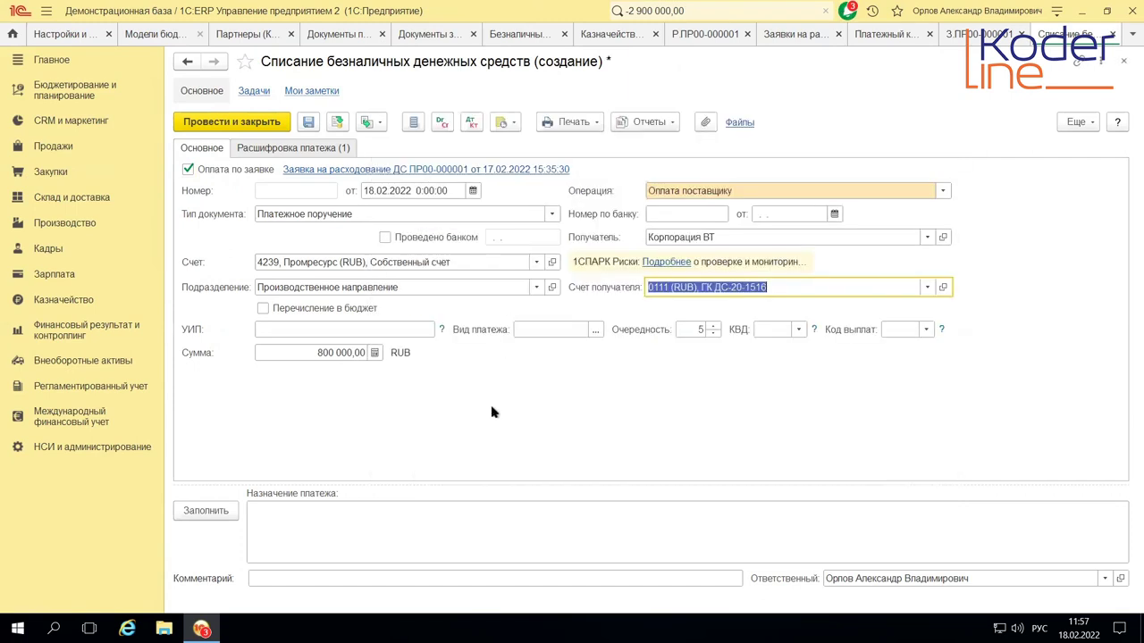
- Check the write-off's payment breakdown, return to its main details, and post the document
{"action": "left_click", "coordinate": [291, 152]}
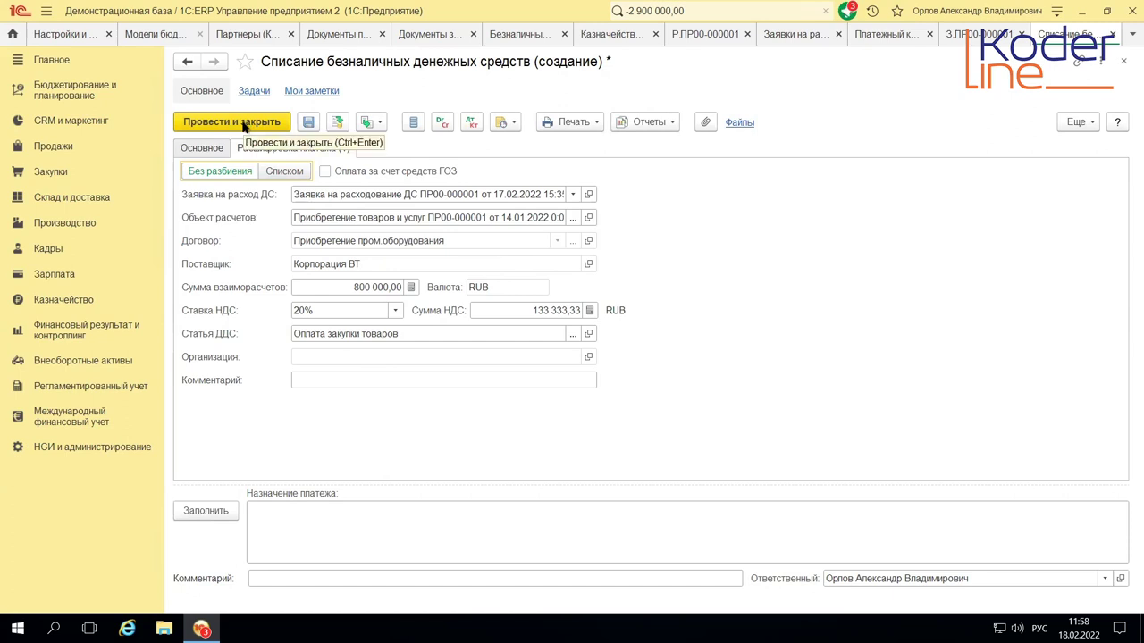
{"action": "left_click", "coordinate": [188, 148]}
{"action": "left_click", "coordinate": [336, 122]}
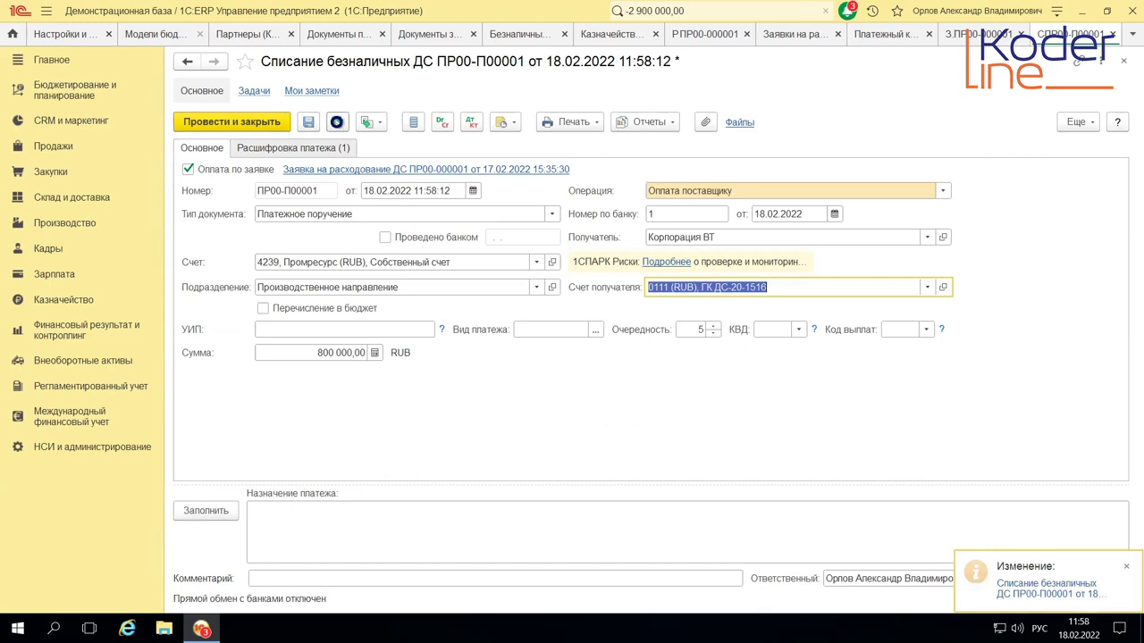
{"action": "left_click", "coordinate": [336, 122]}
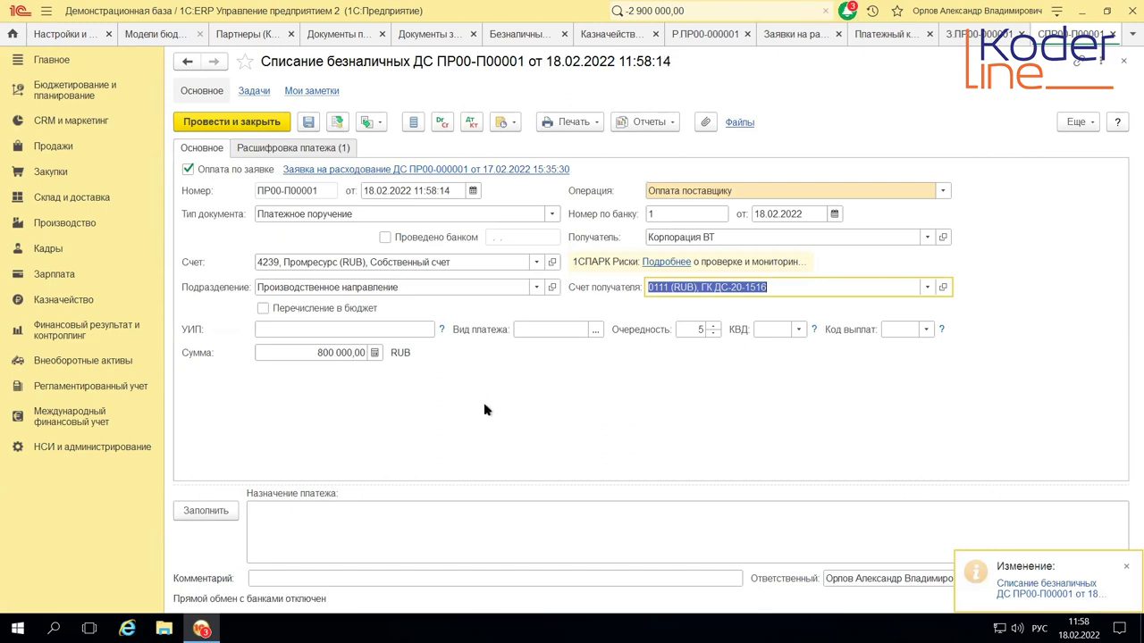
- Mark the write-off as processed by the bank on 18.02.2022 and post it again
{"action": "left_click", "coordinate": [385, 237]}
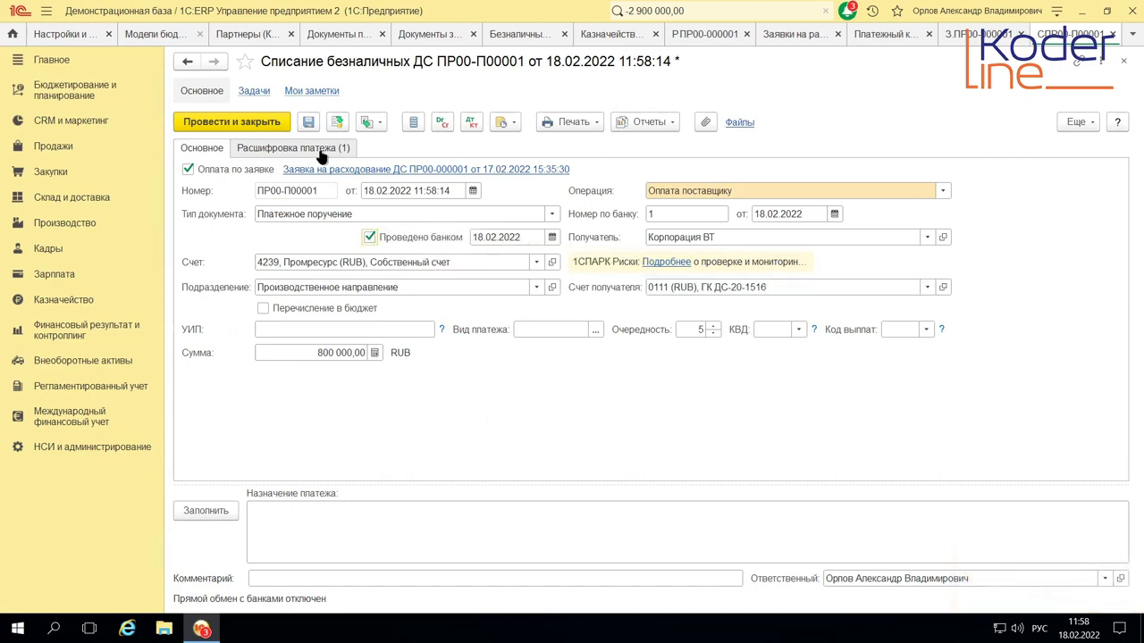
{"action": "left_click", "coordinate": [336, 122]}
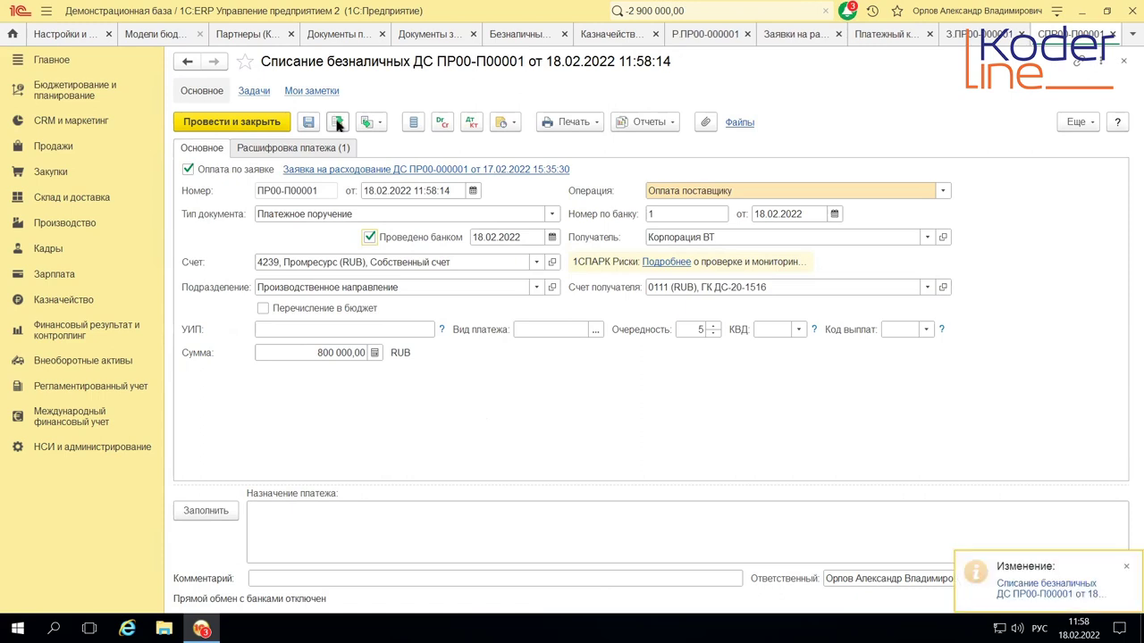
{"action": "left_click", "coordinate": [650, 122]}
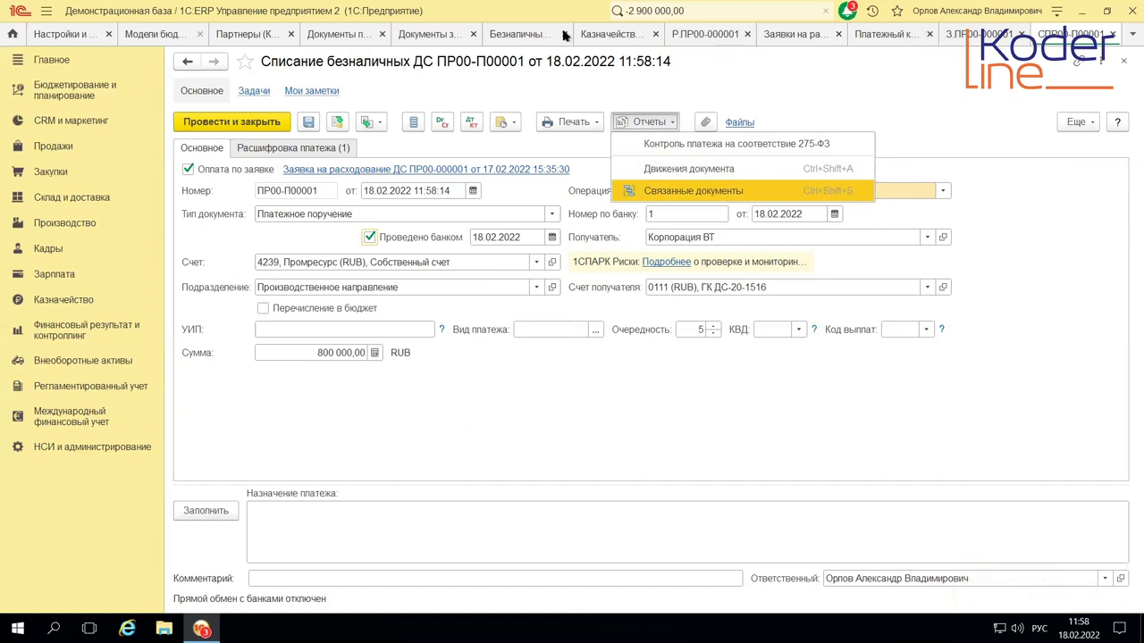
- Open the Лимиты расхода денежных средств report from the budgeting and planning reports
{"action": "left_click", "coordinate": [76, 92]}
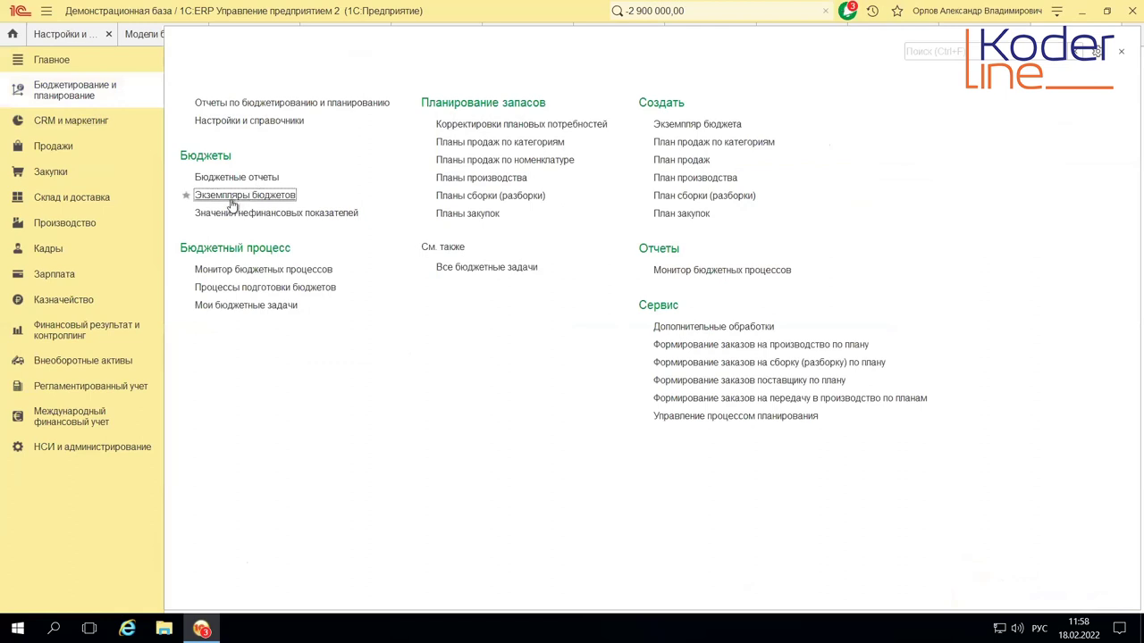
{"action": "left_click", "coordinate": [216, 102]}
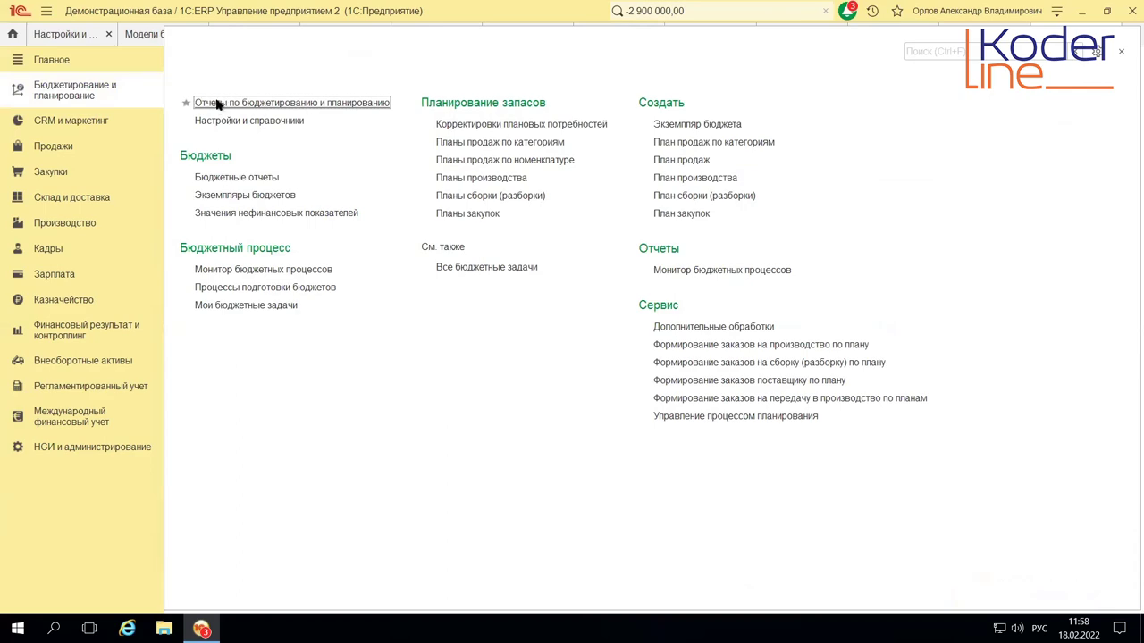
{"action": "left_click", "coordinate": [225, 319]}
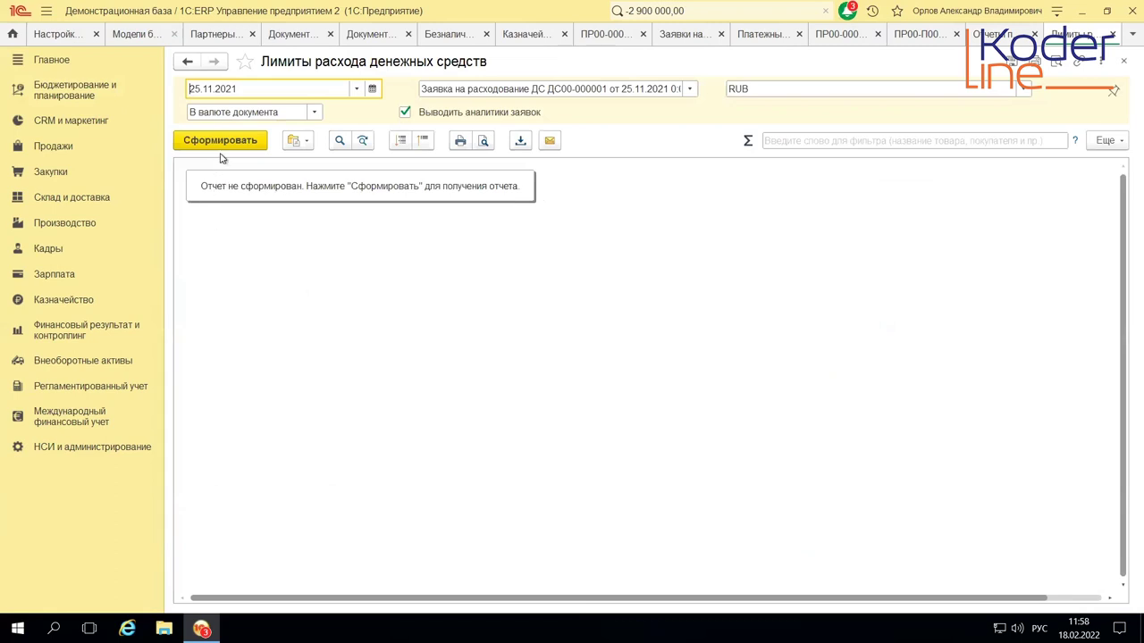
- Try to generate the spending limits report for 18.02.2022 with the preset expenditure request
{"action": "left_click", "coordinate": [372, 89]}
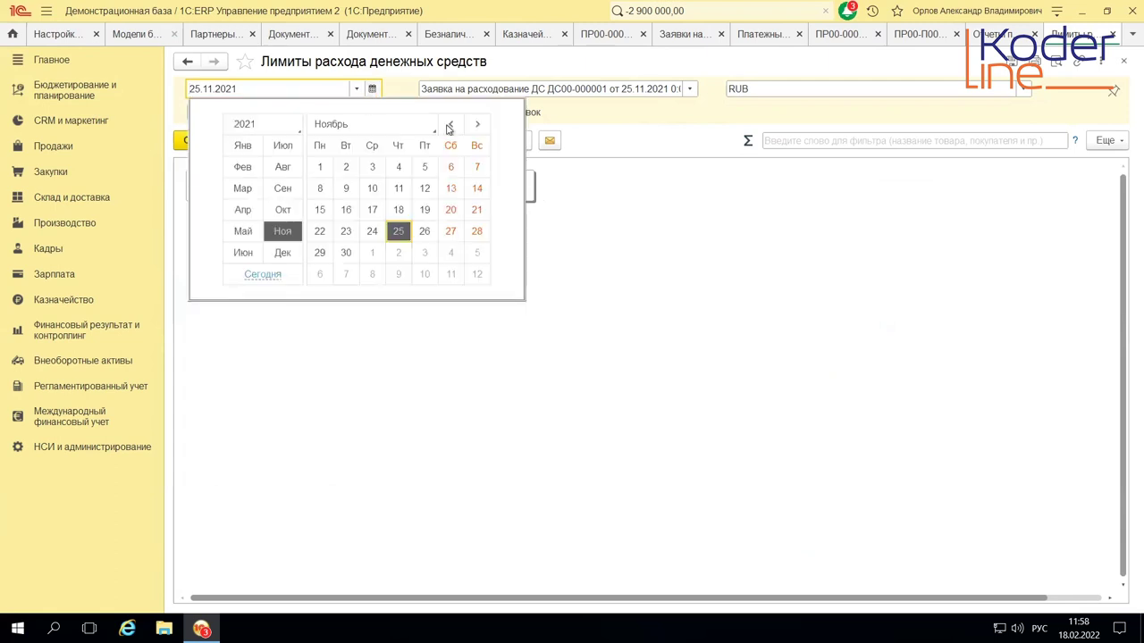
{"action": "left_click", "coordinate": [299, 132]}
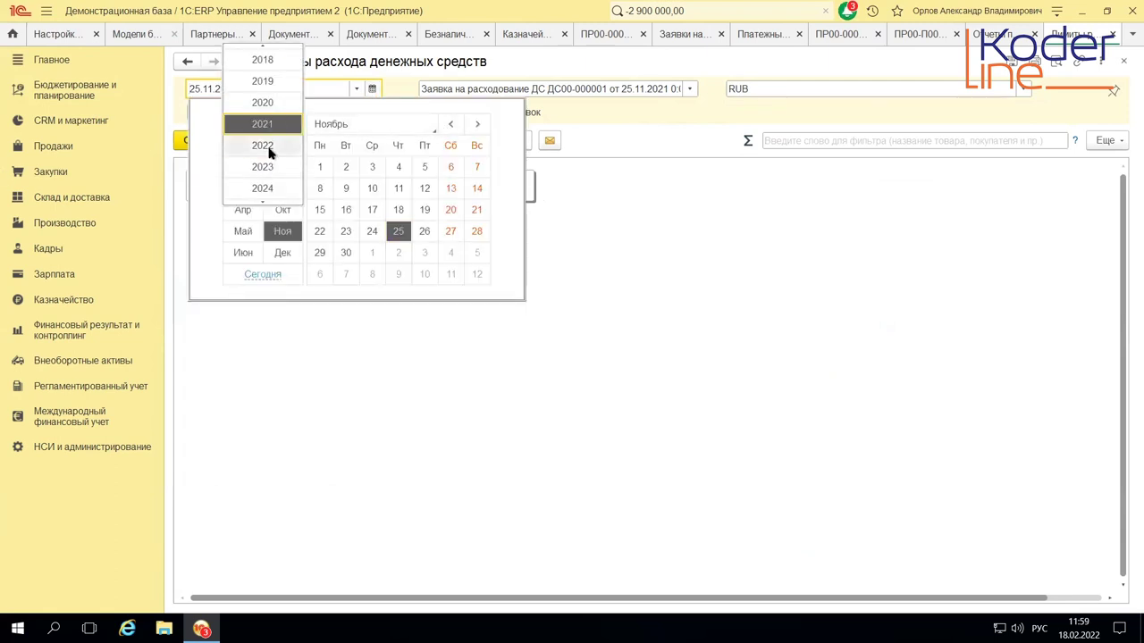
{"action": "left_click", "coordinate": [268, 149]}
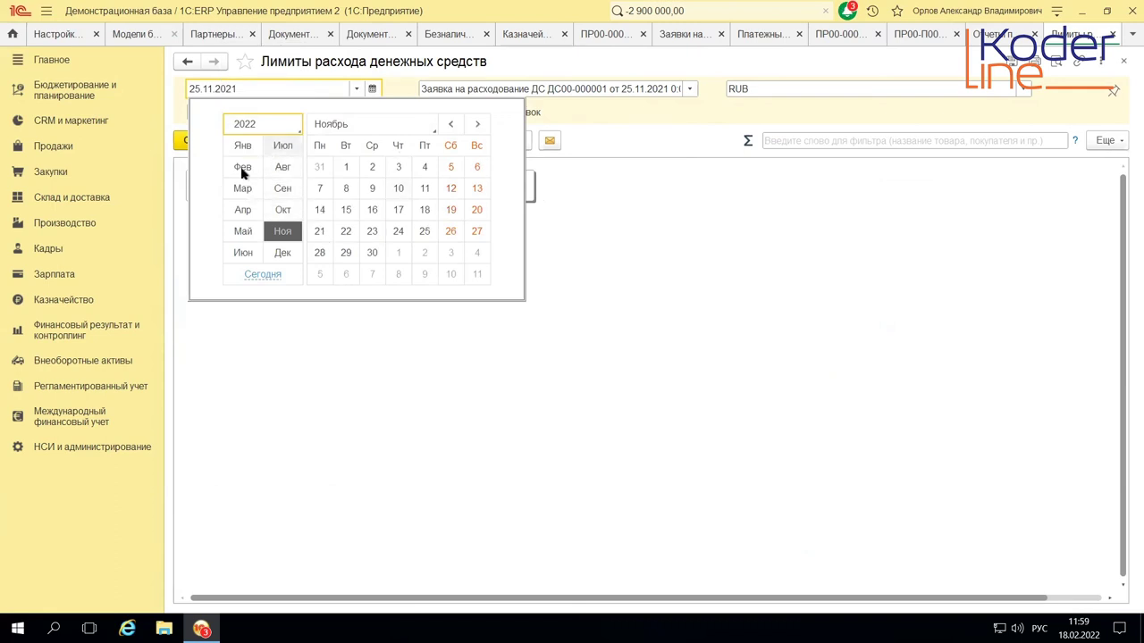
{"action": "left_click", "coordinate": [241, 173]}
{"action": "left_click", "coordinate": [424, 210]}
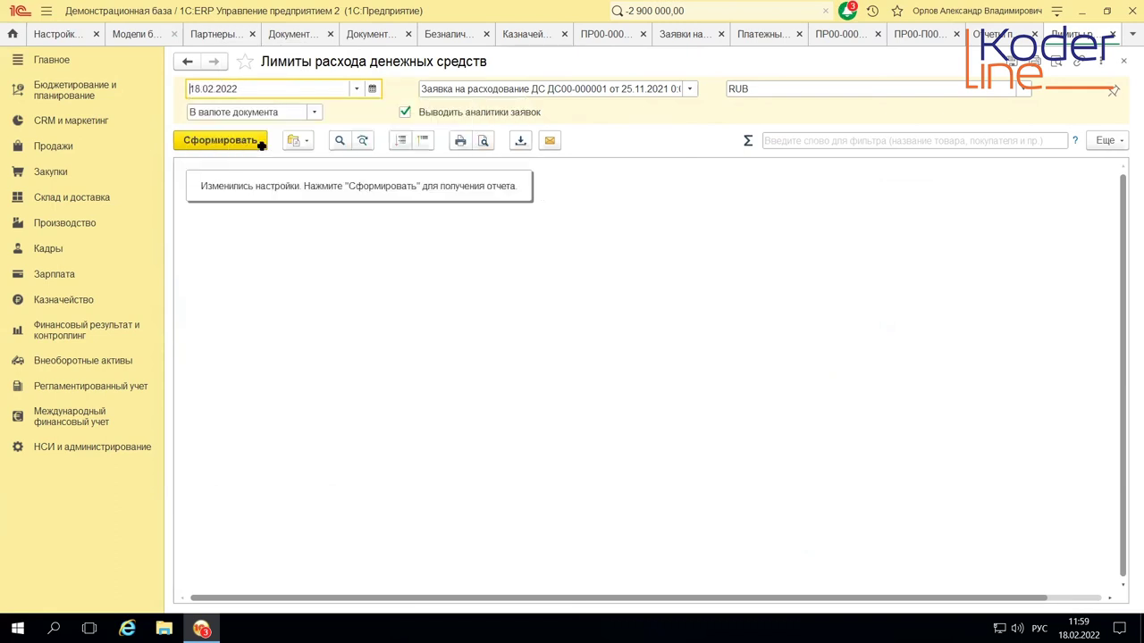
{"action": "left_click", "coordinate": [191, 143]}
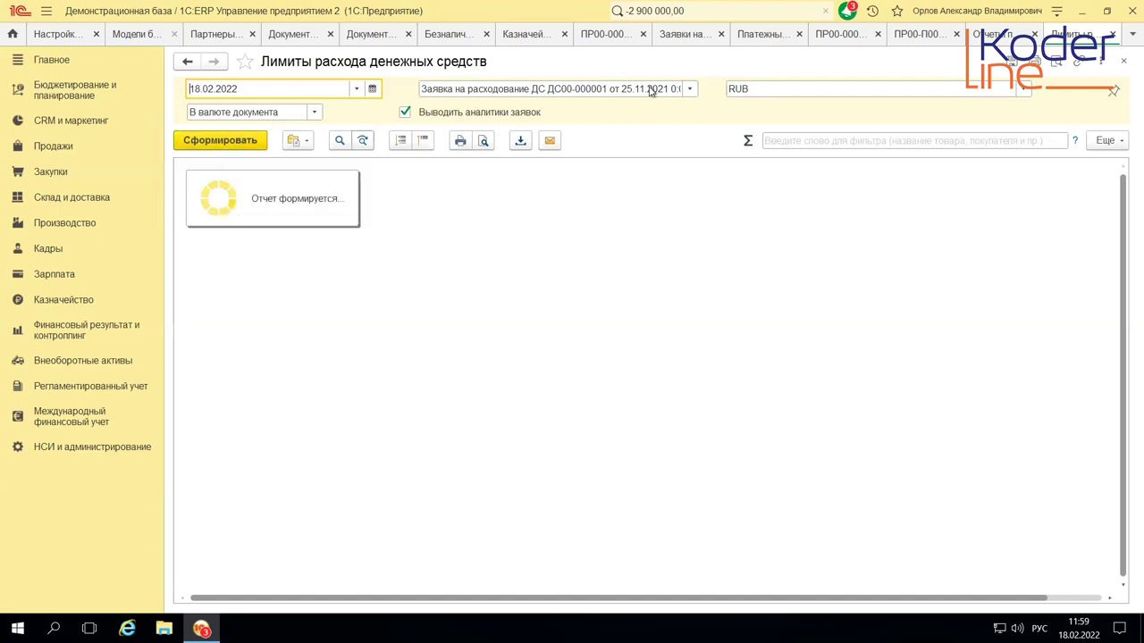
- Clear the report's expenditure request and try to generate the limits report without one
{"action": "left_click", "coordinate": [691, 92]}
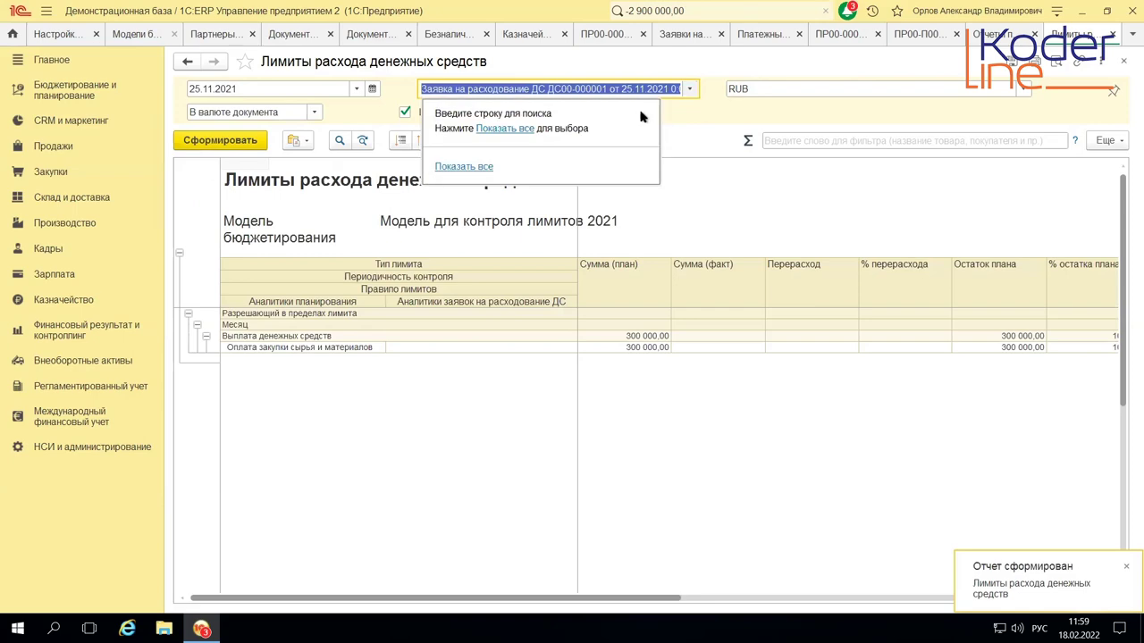
{"action": "left_click", "coordinate": [477, 169]}
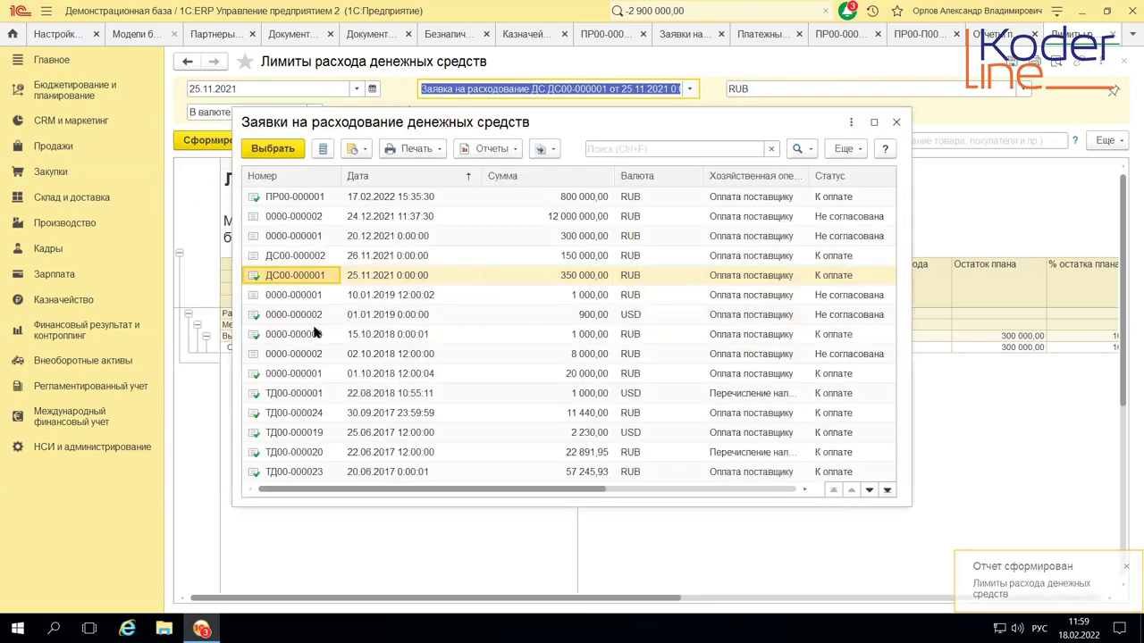
{"action": "scroll", "coordinate": [322, 447], "scroll_direction": "down", "scroll_amount": 10}
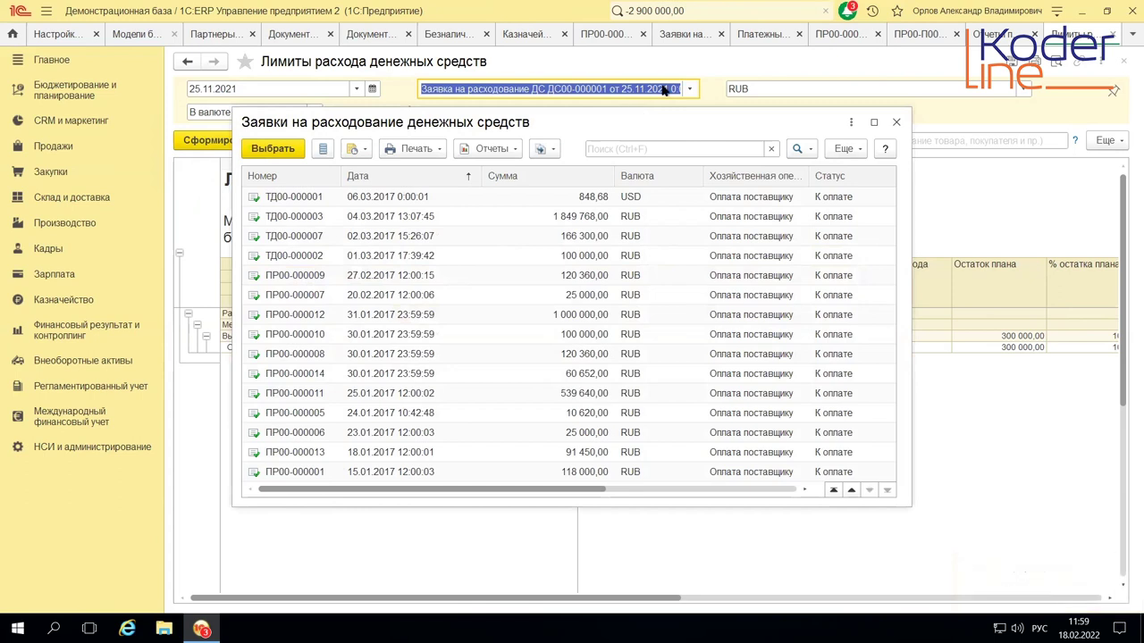
{"action": "key", "text": "Delete"}
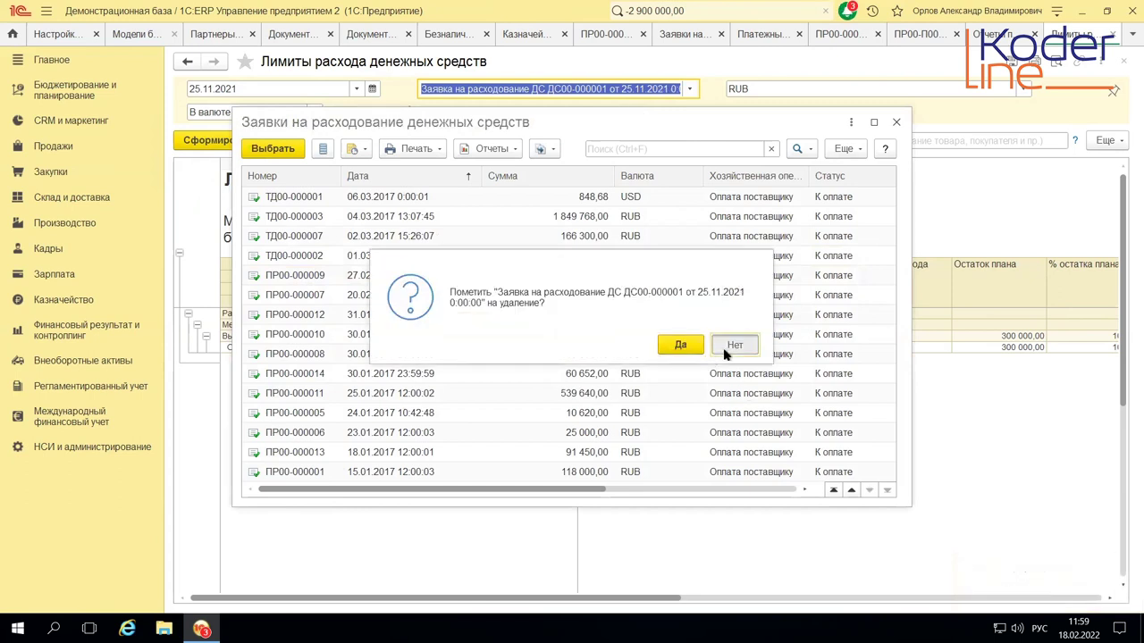
{"action": "left_click", "coordinate": [731, 345]}
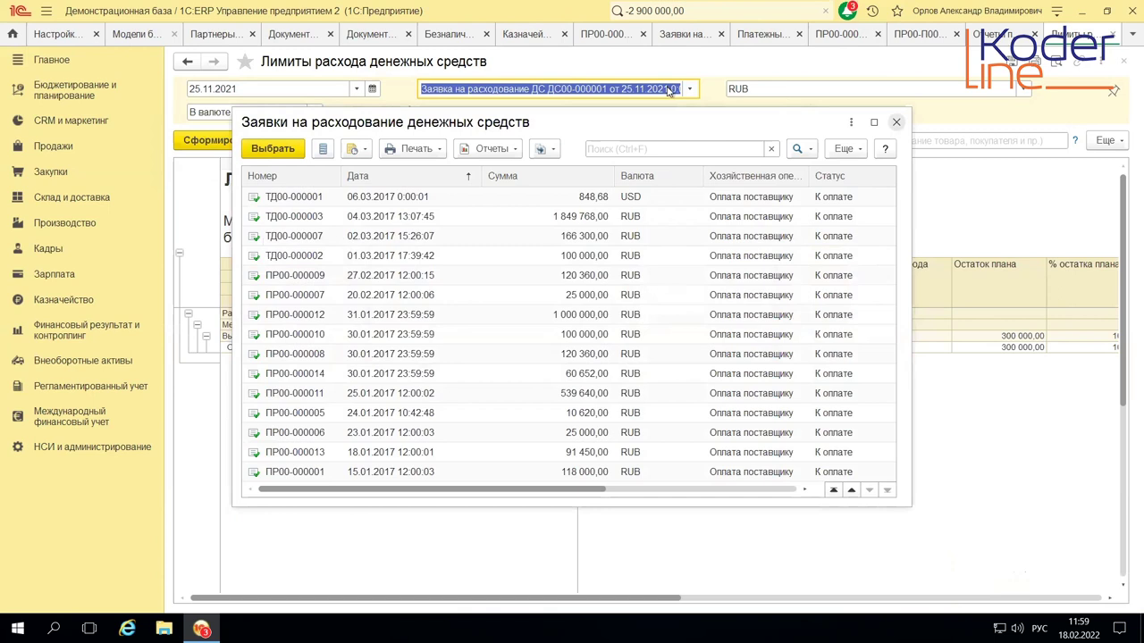
{"action": "key", "text": "Escape"}
{"action": "key", "text": "BackSpace"}
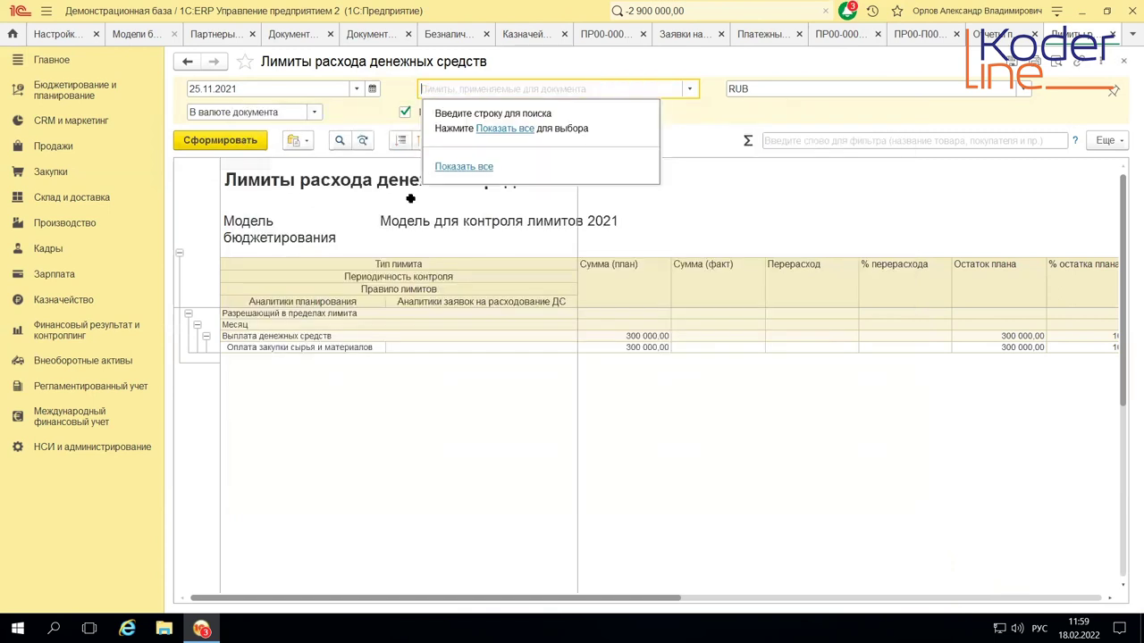
{"action": "left_click", "coordinate": [241, 142]}
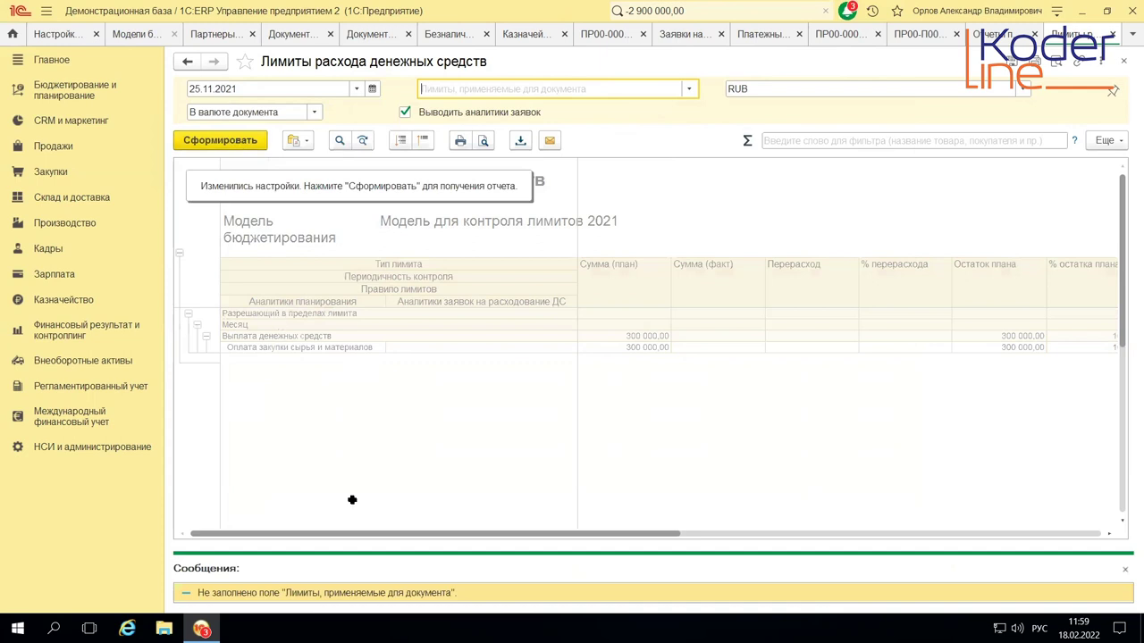
- Select the 800 000 RUB expenditure request of 17.02.2022 as the document whose limits the report applies
{"action": "left_click", "coordinate": [689, 89]}
{"action": "left_click", "coordinate": [467, 168]}
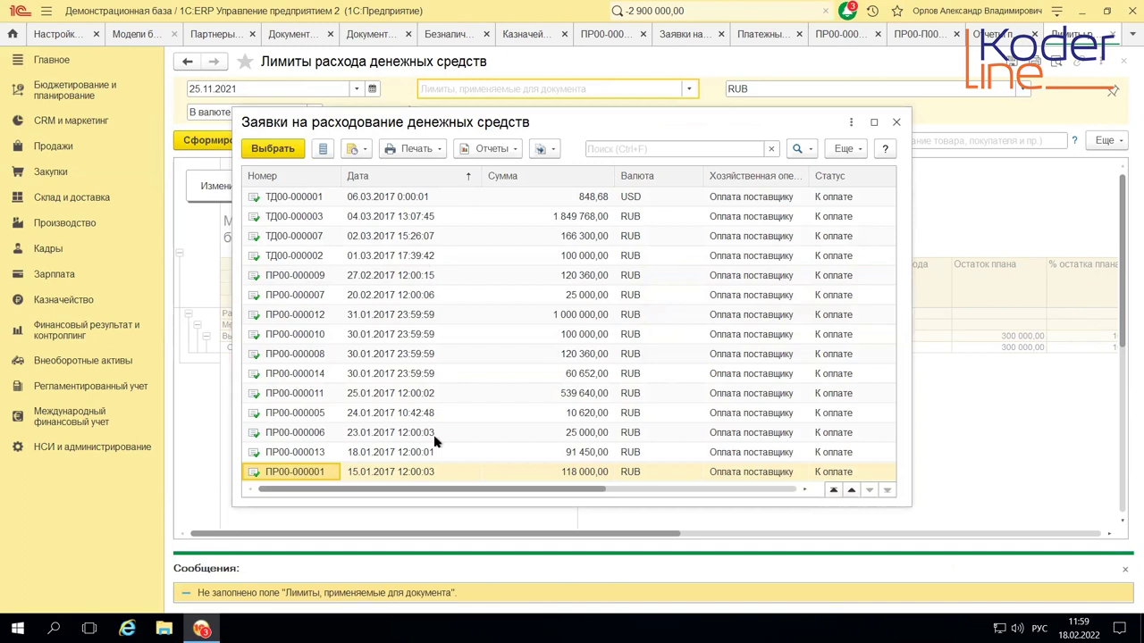
{"action": "key", "text": "Home"}
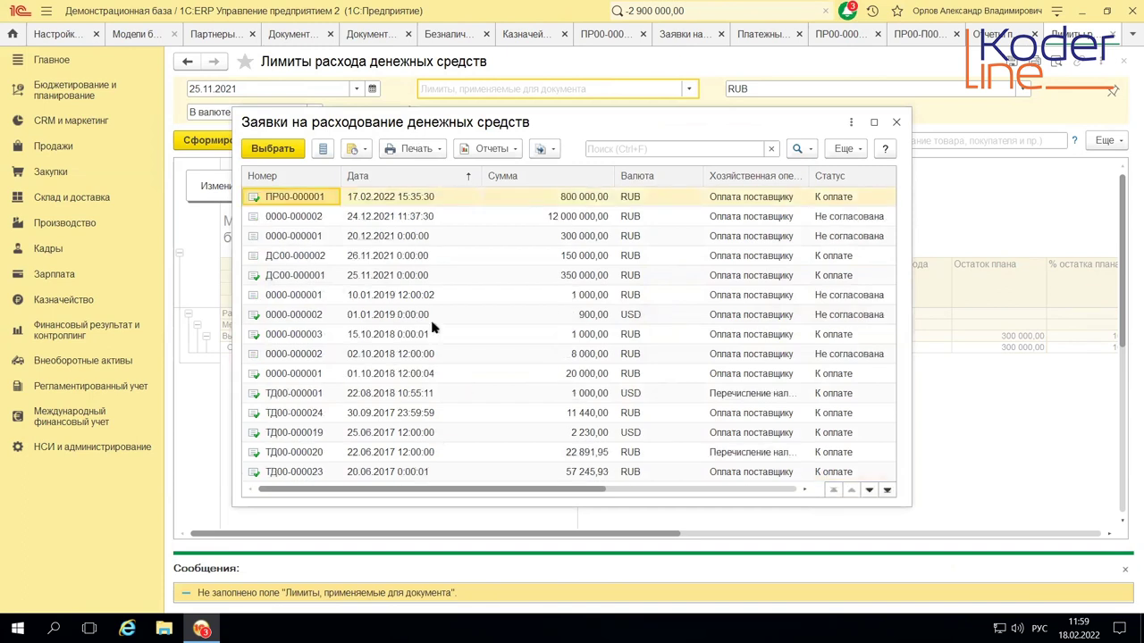
{"action": "double_click", "coordinate": [379, 199]}
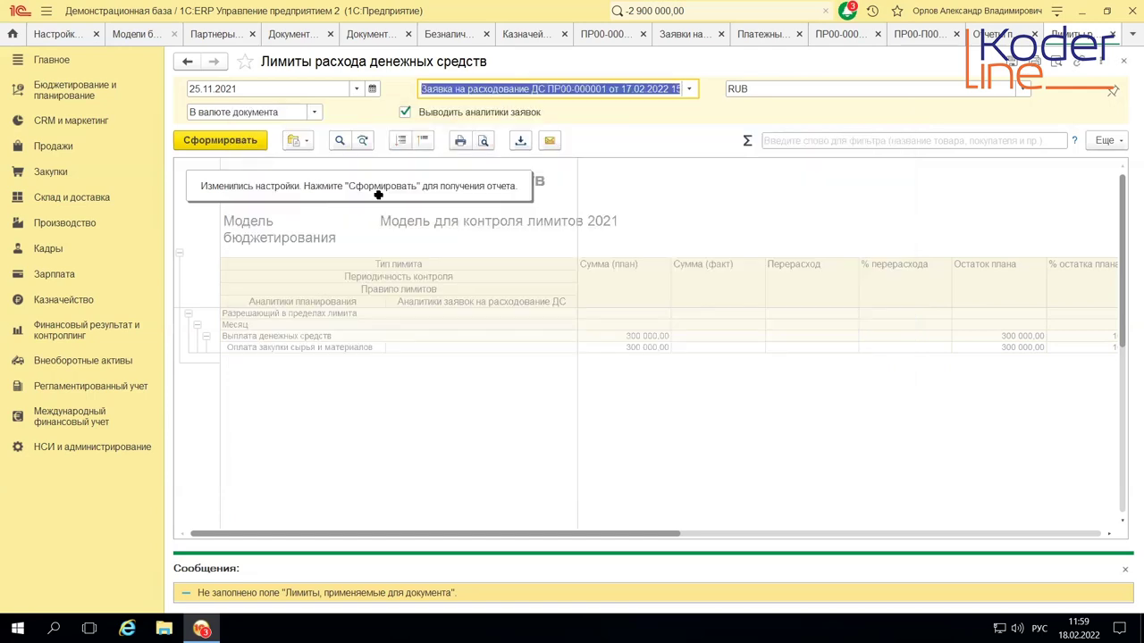
- Set the spending limits report's date to 18.02.2022 and generate the report
{"action": "left_click", "coordinate": [371, 90]}
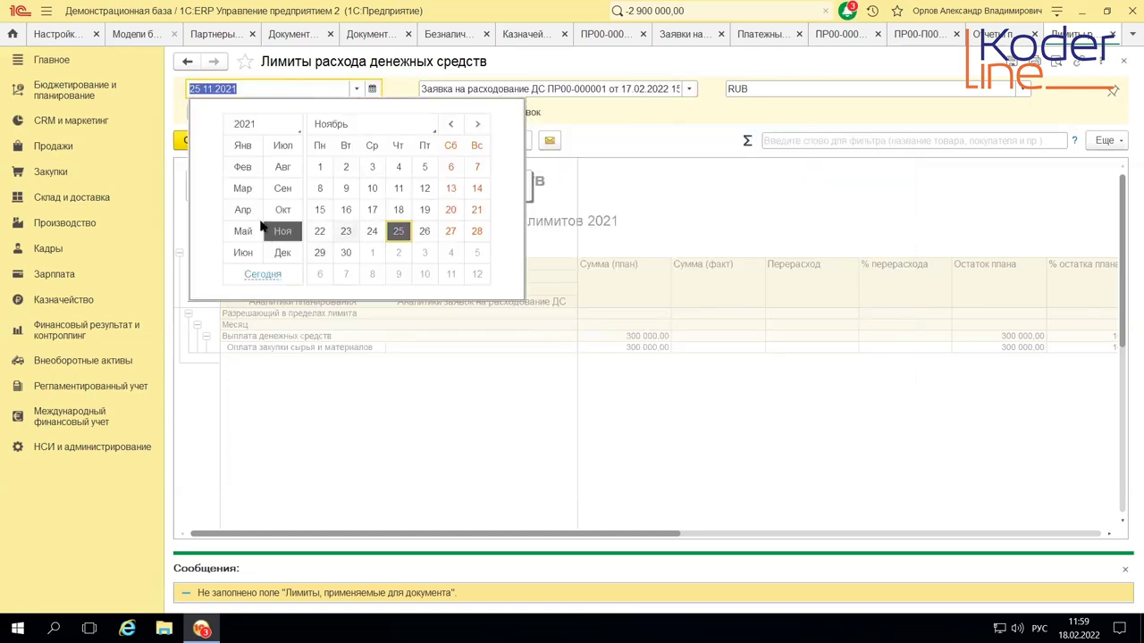
{"action": "left_click", "coordinate": [298, 134]}
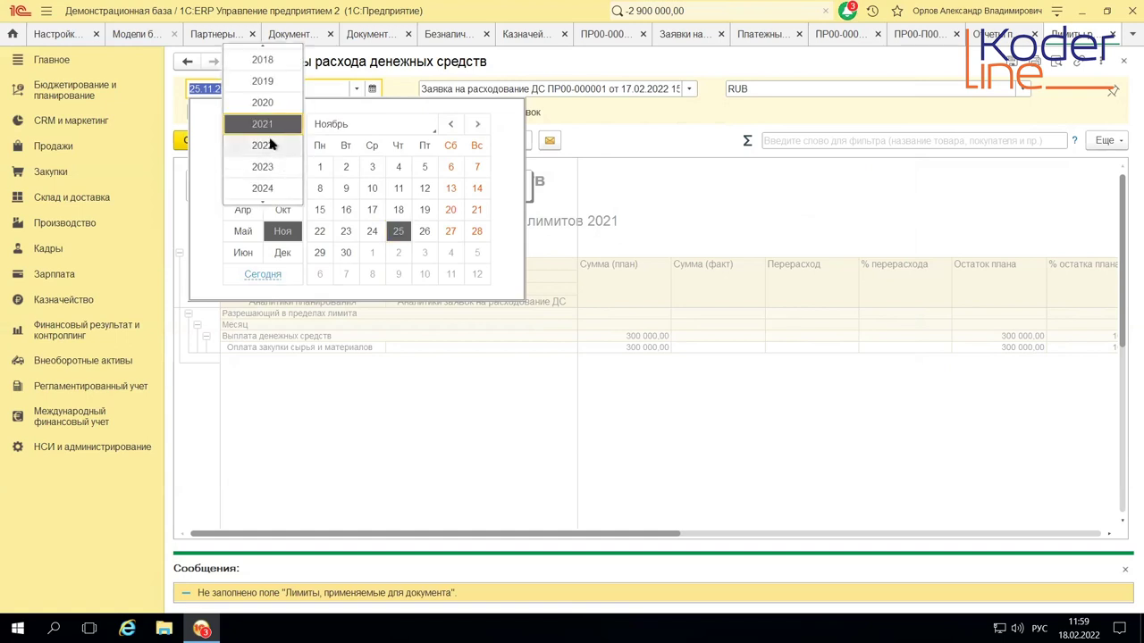
{"action": "left_click", "coordinate": [268, 143]}
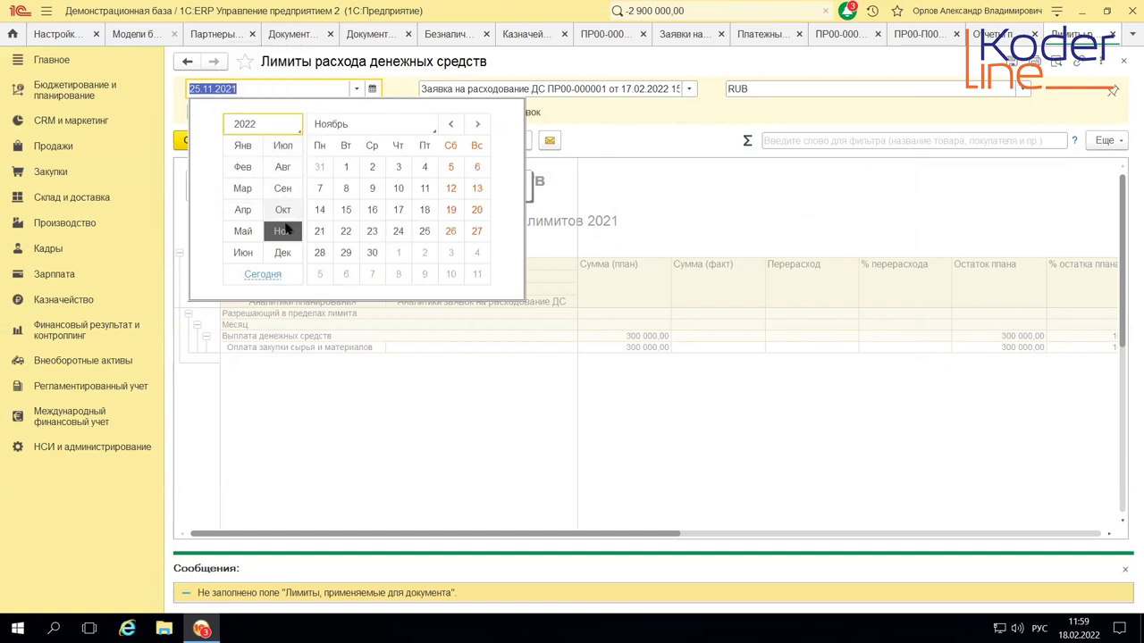
{"action": "left_click", "coordinate": [243, 167]}
{"action": "left_click", "coordinate": [421, 211]}
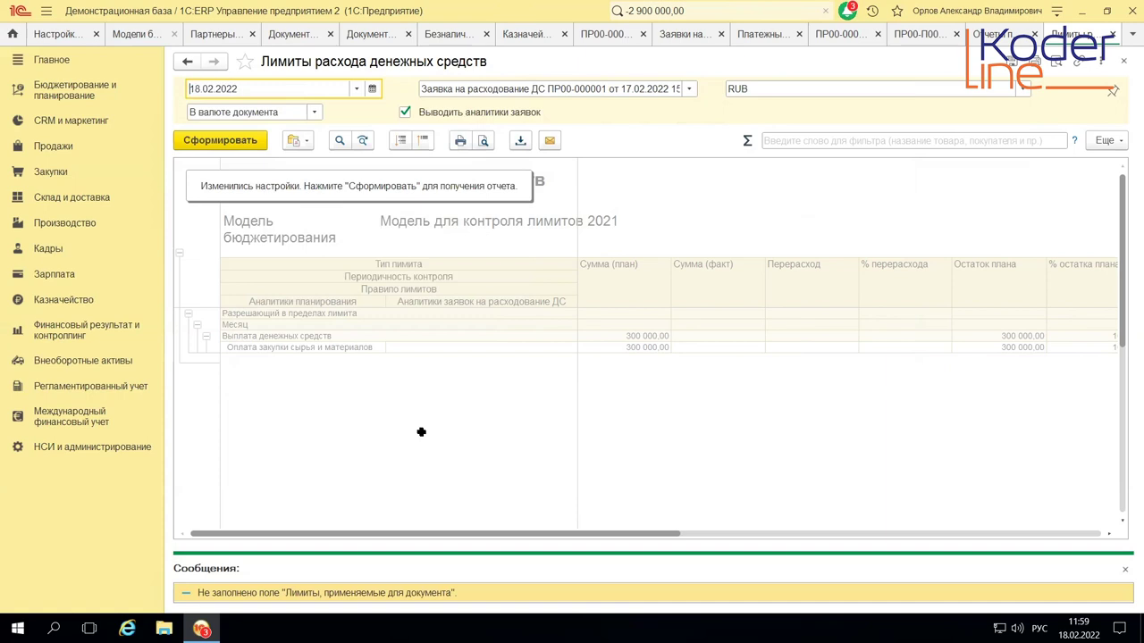
{"action": "left_click", "coordinate": [213, 142]}
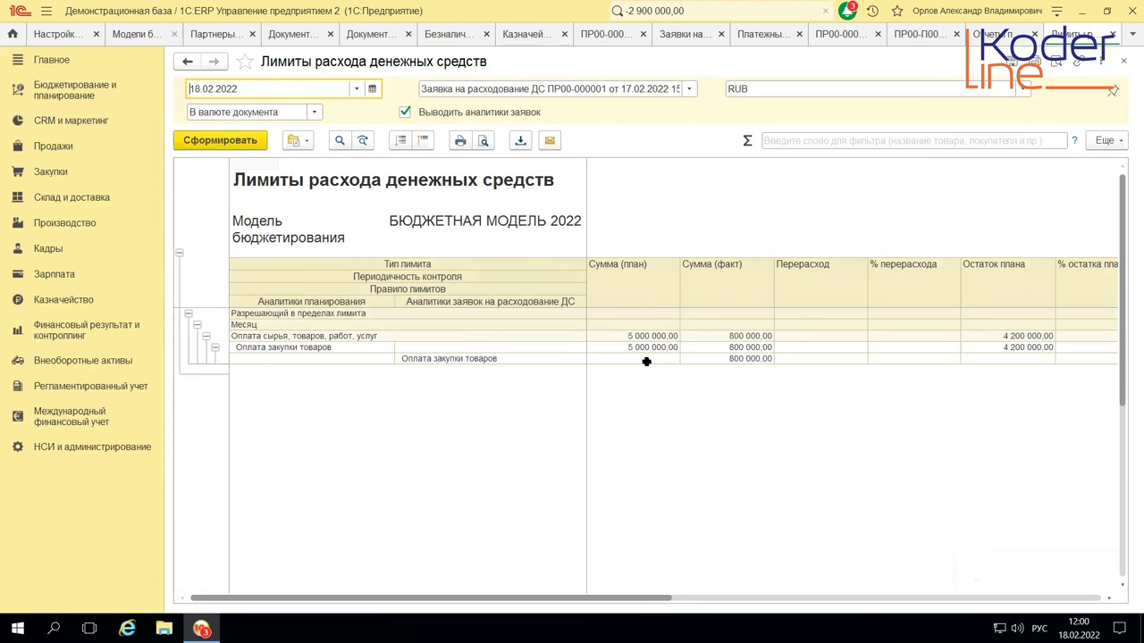
- Examine the actual amount, remaining plan and remaining plan percentage for Оплата сырья, товаров, работ, услуг in the spending limits report
{"action": "left_click", "coordinate": [741, 338]}
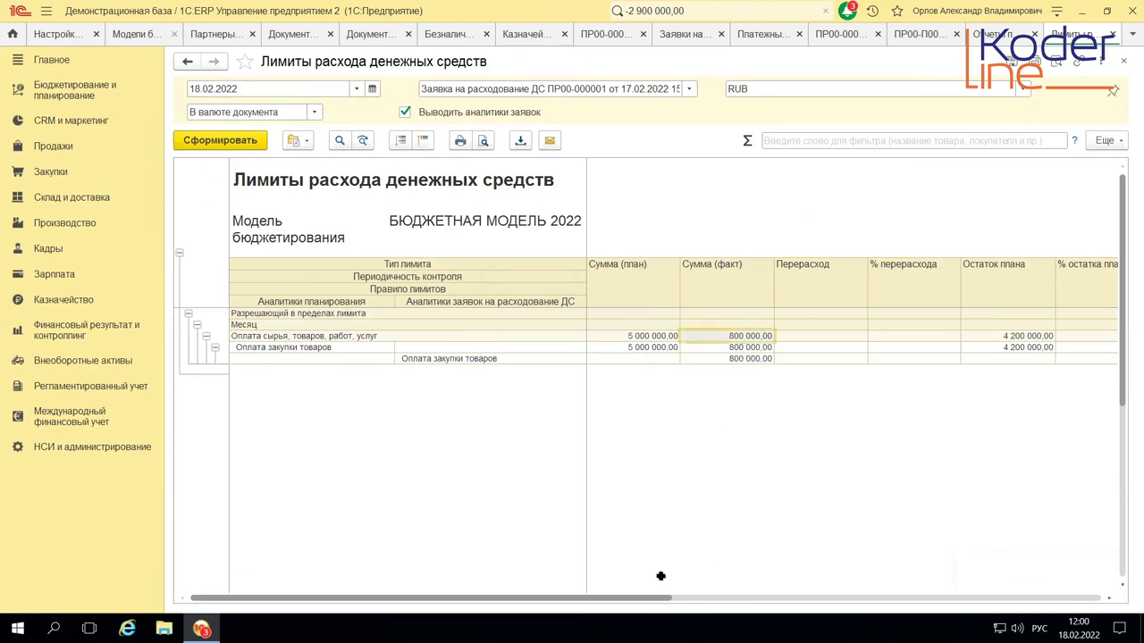
{"action": "left_click_drag", "start_coordinate": [634, 605], "coordinate": [810, 436]}
{"action": "left_click", "coordinate": [826, 336]}
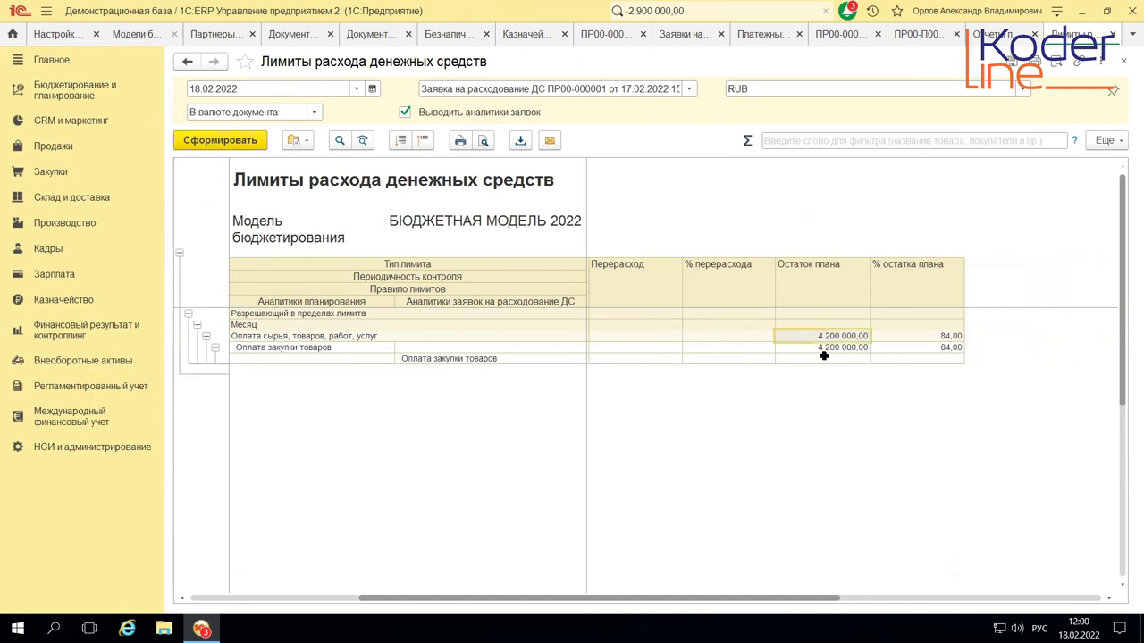
{"action": "left_click", "coordinate": [822, 349]}
{"action": "left_click", "coordinate": [945, 336]}
{"action": "left_click", "coordinate": [944, 347]}
{"action": "left_click", "coordinate": [947, 336]}
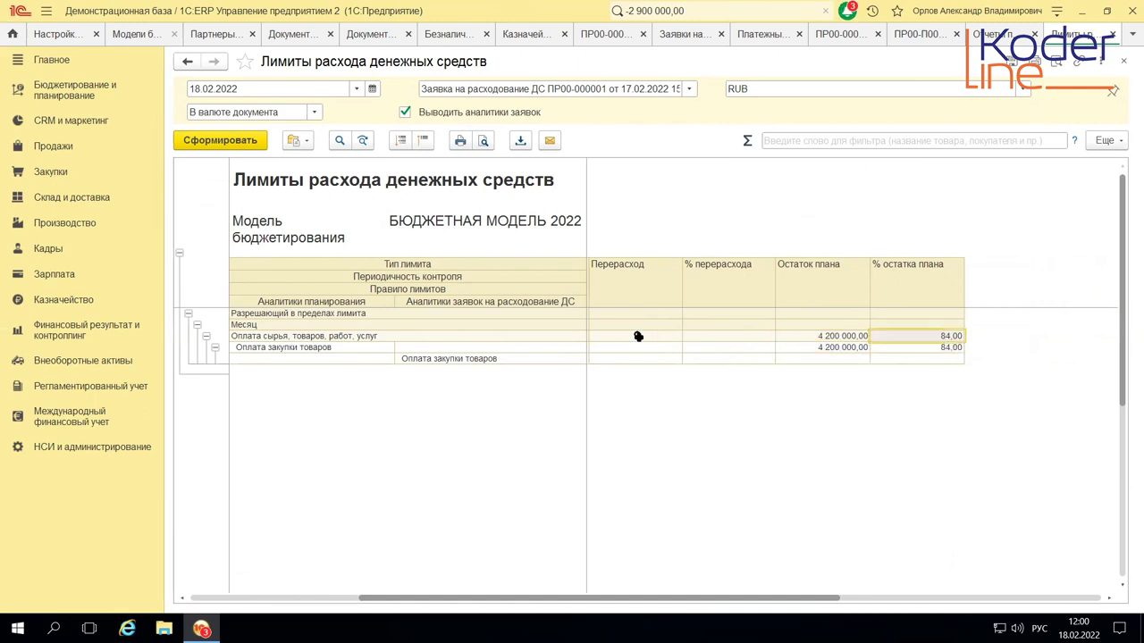
{"action": "left_click_drag", "start_coordinate": [459, 604], "coordinate": [80, 562]}
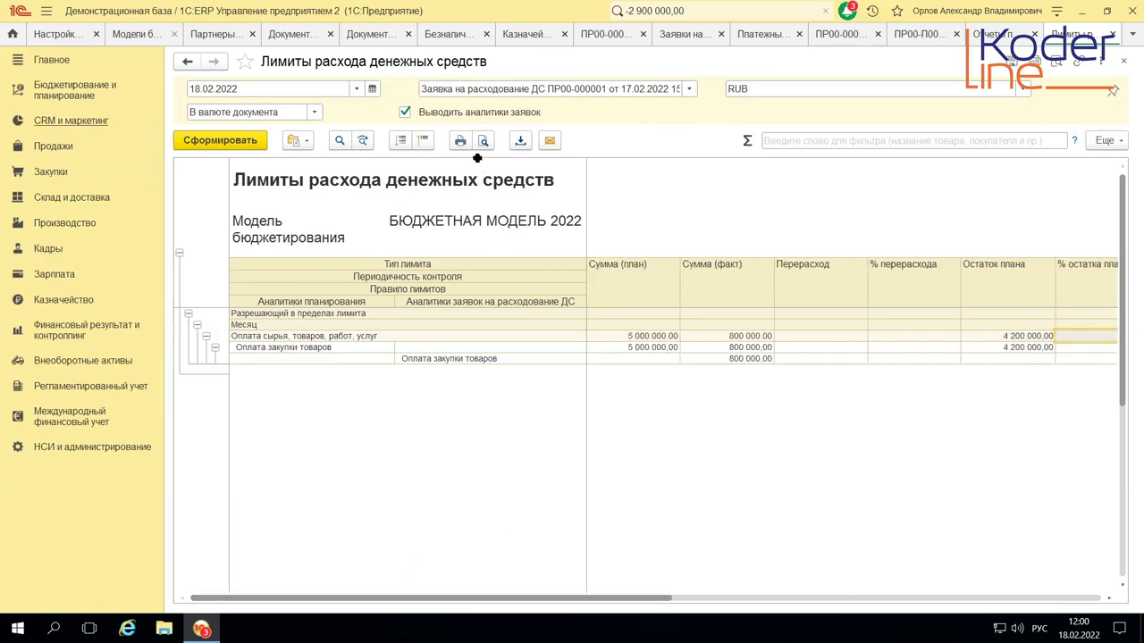
- Open the БДДС 2022 План-факт budget type of БЮДЖЕТНАЯ МОДЕЛЬ 2022 and view its report
{"action": "left_click", "coordinate": [47, 98]}
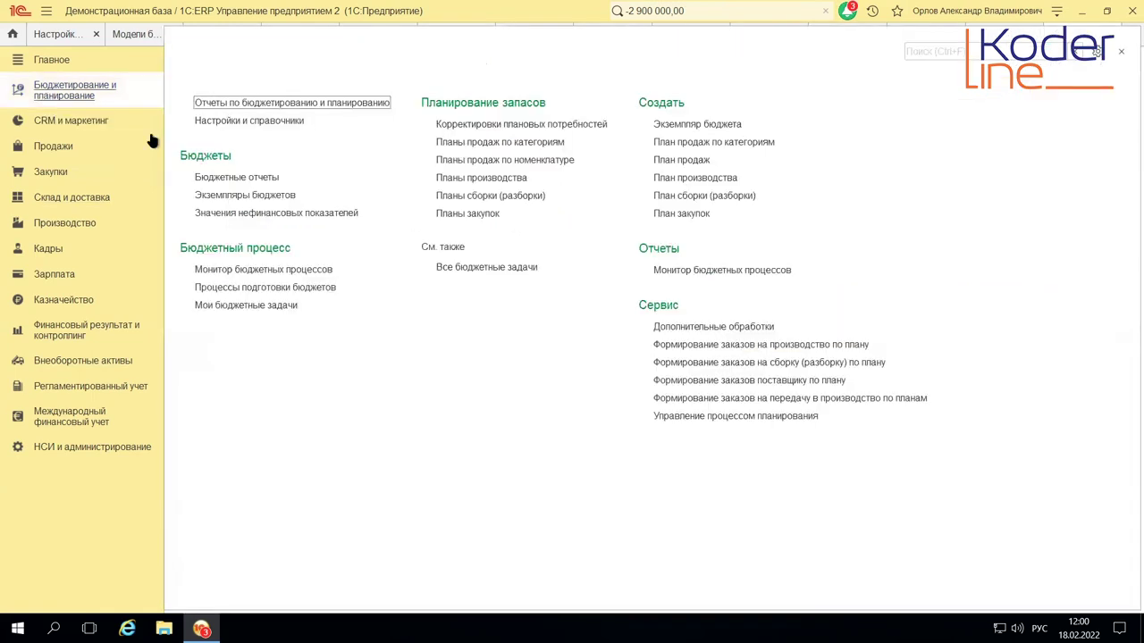
{"action": "left_click", "coordinate": [252, 122]}
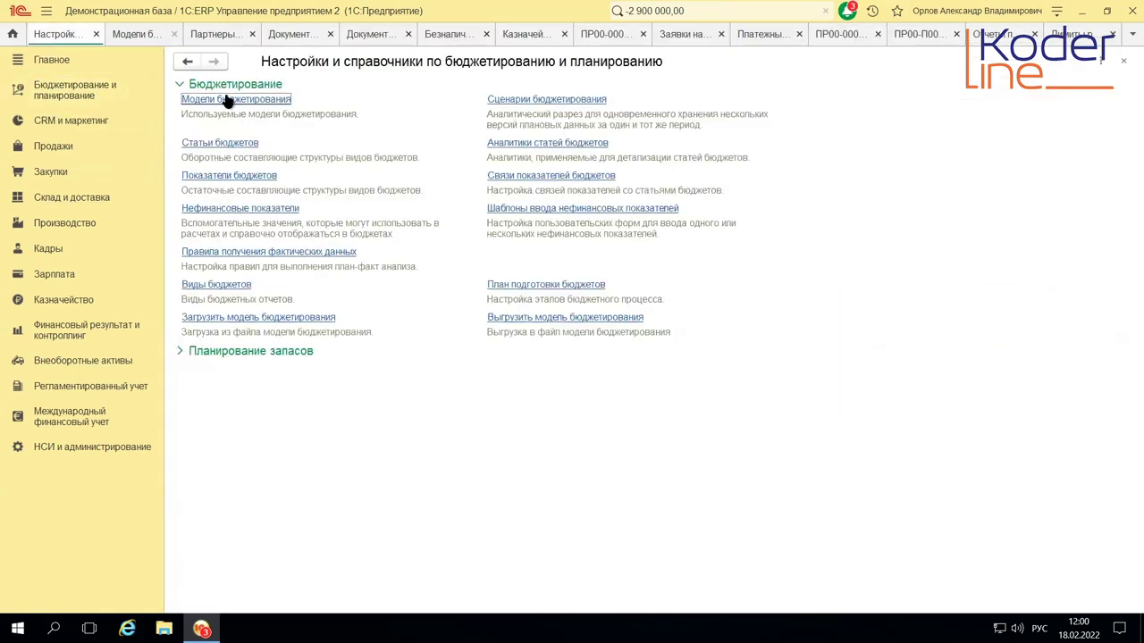
{"action": "left_click", "coordinate": [228, 99]}
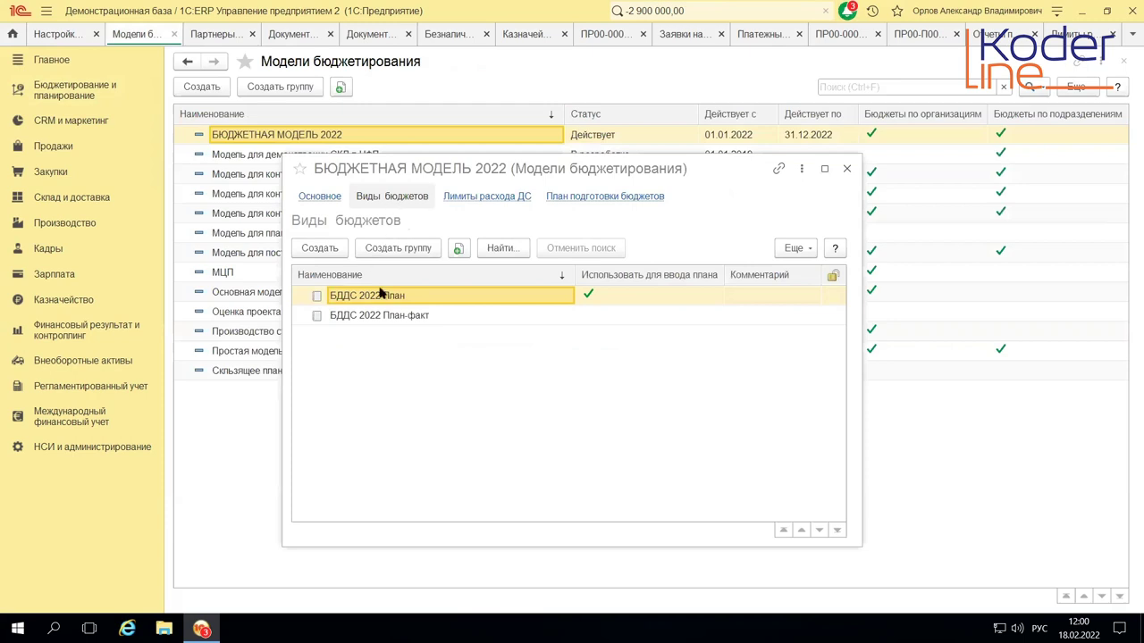
{"action": "double_click", "coordinate": [381, 315]}
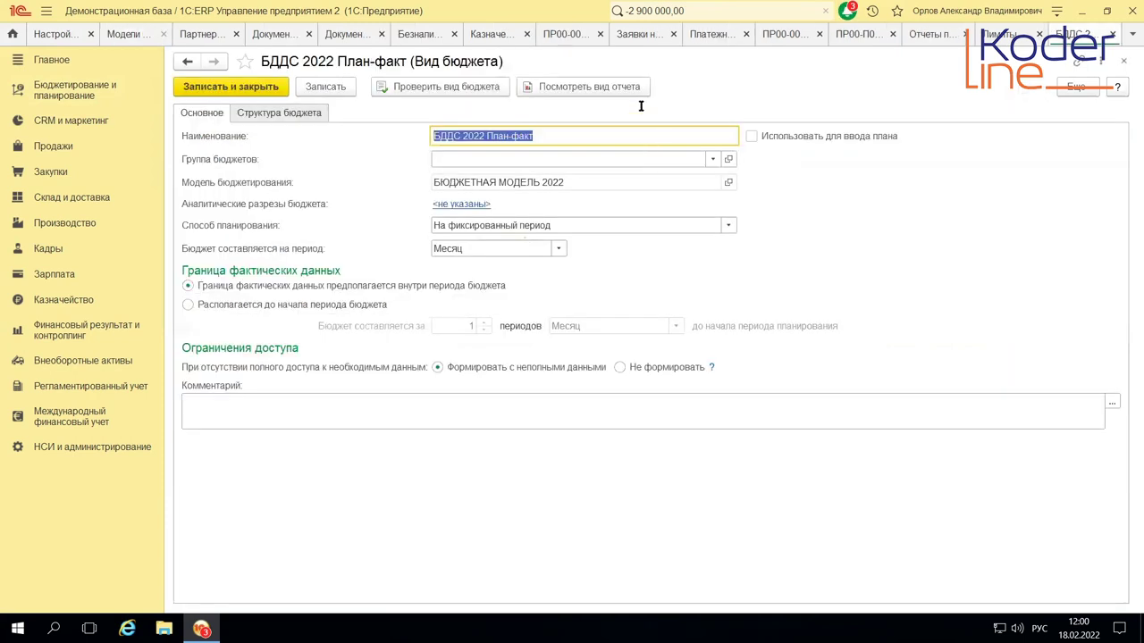
{"action": "left_click", "coordinate": [589, 86]}
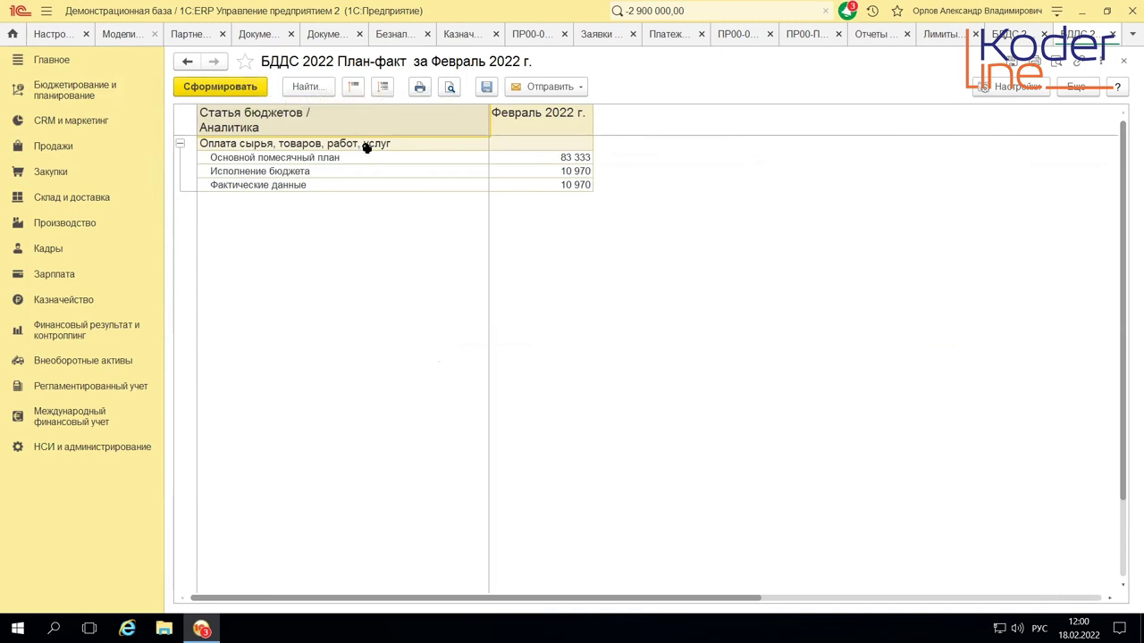
- Set the plan-fact report's output currency to «В валюте сценария», regenerate it and hide the report settings
{"action": "left_click", "coordinate": [1009, 90]}
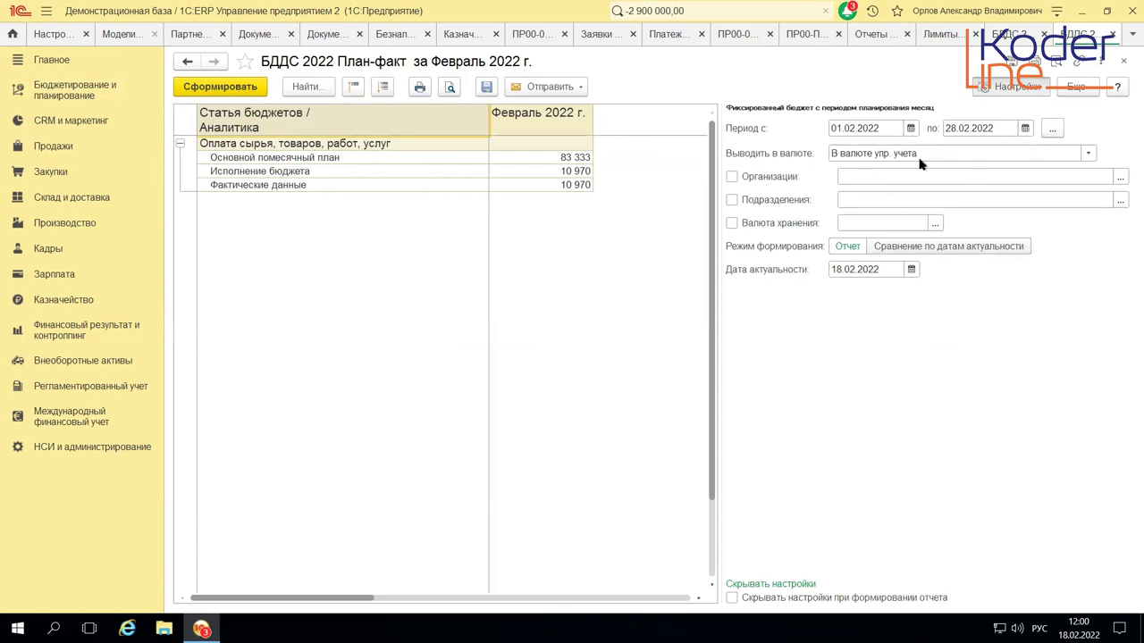
{"action": "left_click", "coordinate": [1088, 152]}
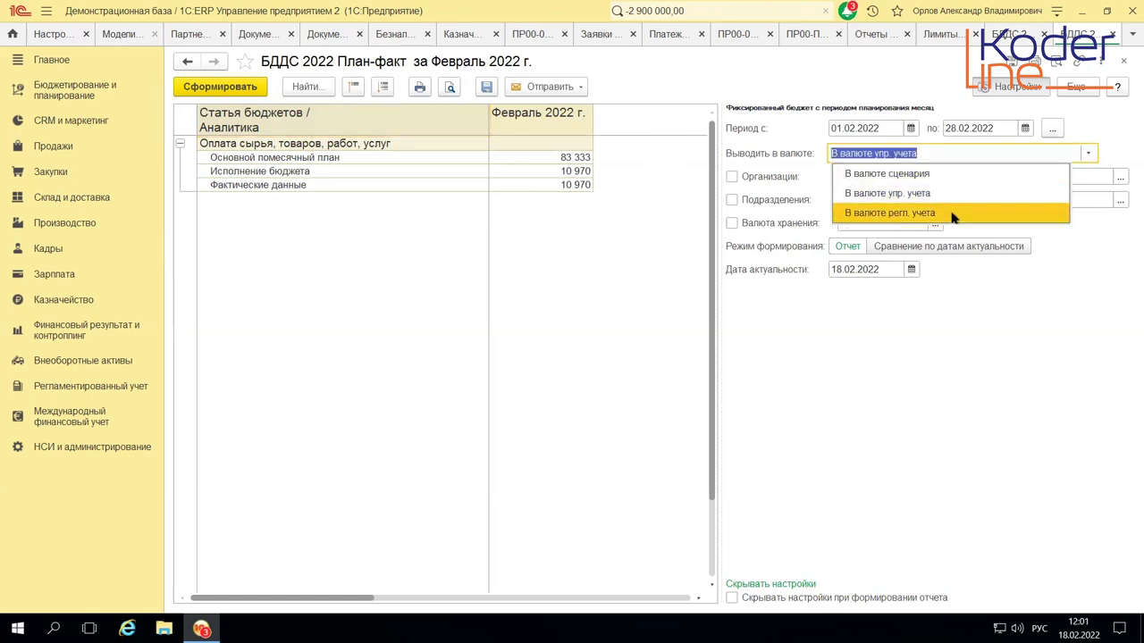
{"action": "left_click", "coordinate": [891, 174]}
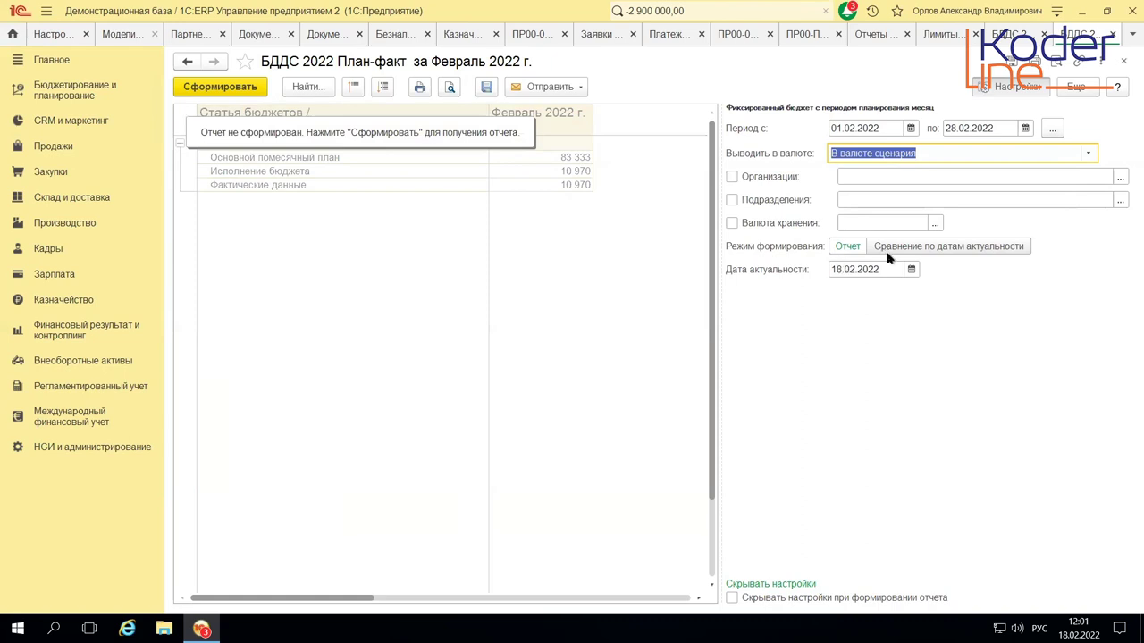
{"action": "left_click", "coordinate": [227, 88]}
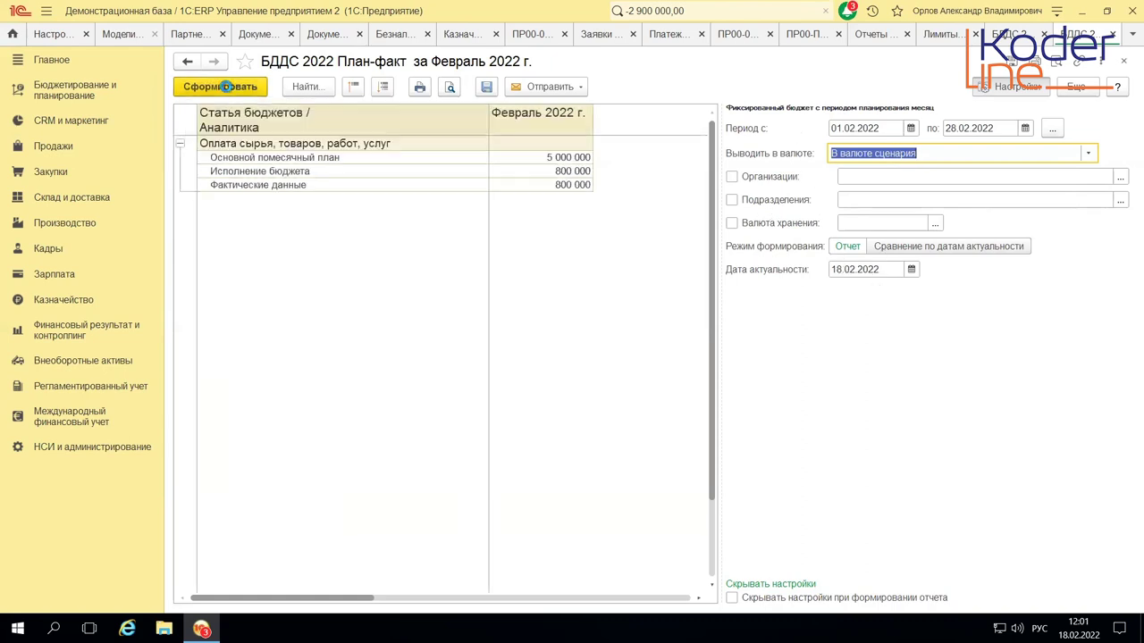
{"action": "left_click", "coordinate": [1012, 93]}
- Examine the February 2022 monthly plan, budget execution and actual data amounts in the plan-fact report
{"action": "left_click", "coordinate": [547, 159]}
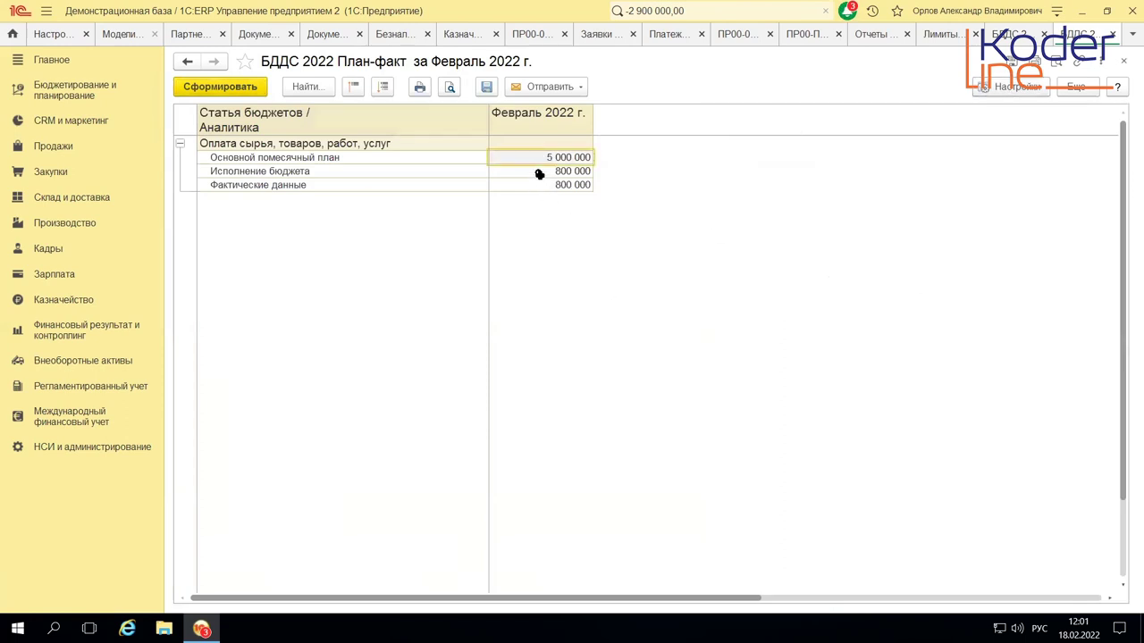
{"action": "left_click", "coordinate": [538, 173]}
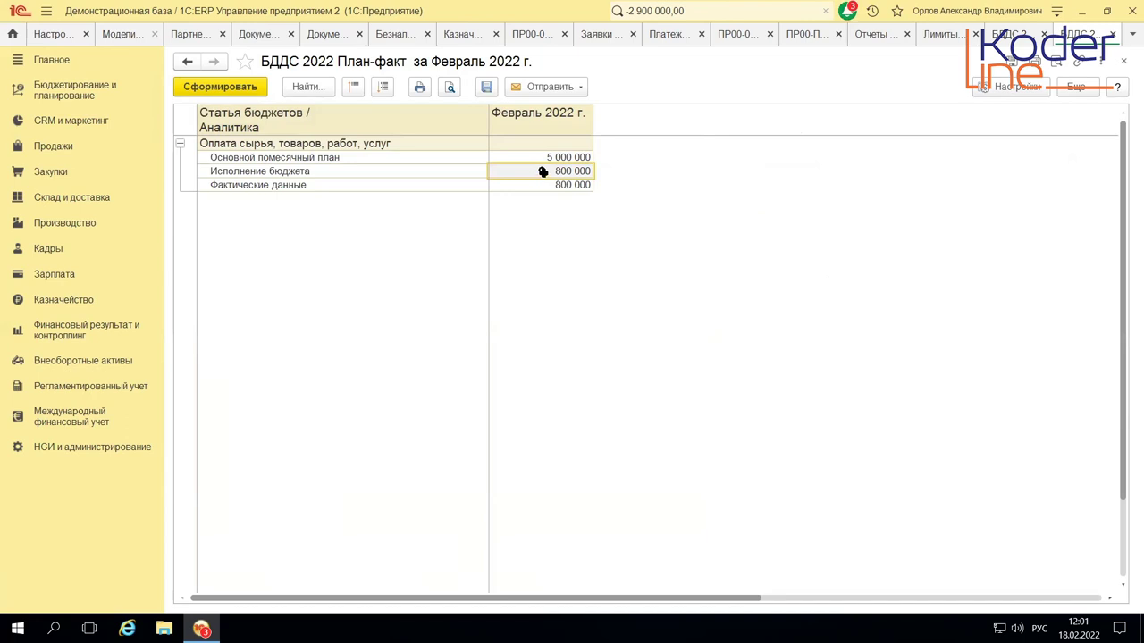
{"action": "left_click", "coordinate": [535, 185]}
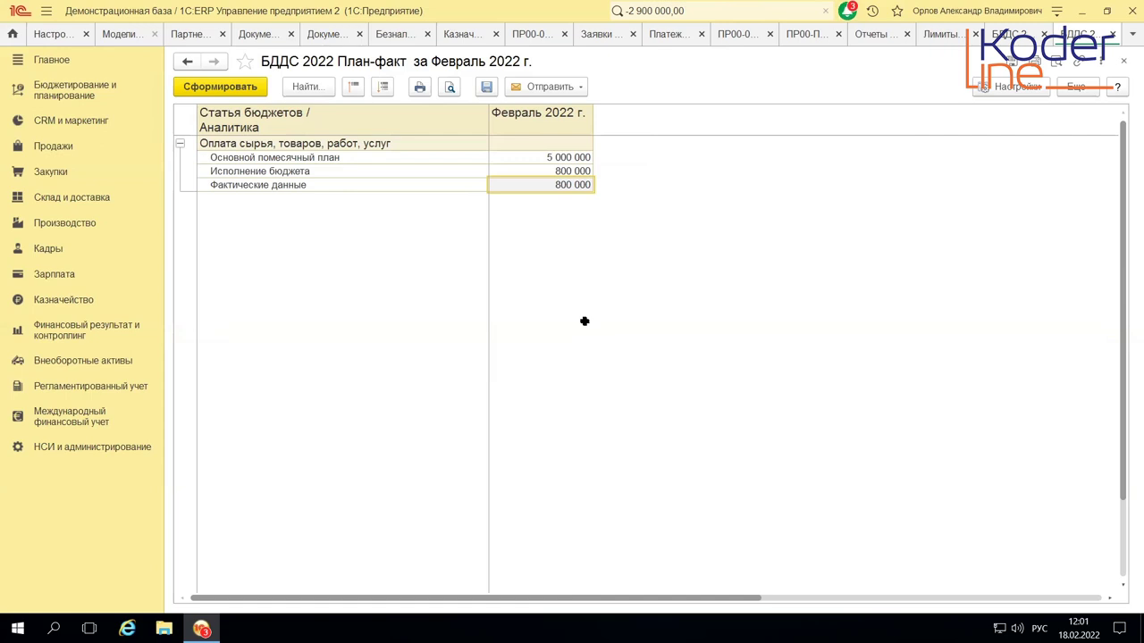
- Return to the list of budgeting models and close the open БЮДЖЕТНАЯ МОДЕЛЬ 2022 card
{"action": "left_click", "coordinate": [67, 98]}
{"action": "left_click", "coordinate": [246, 122]}
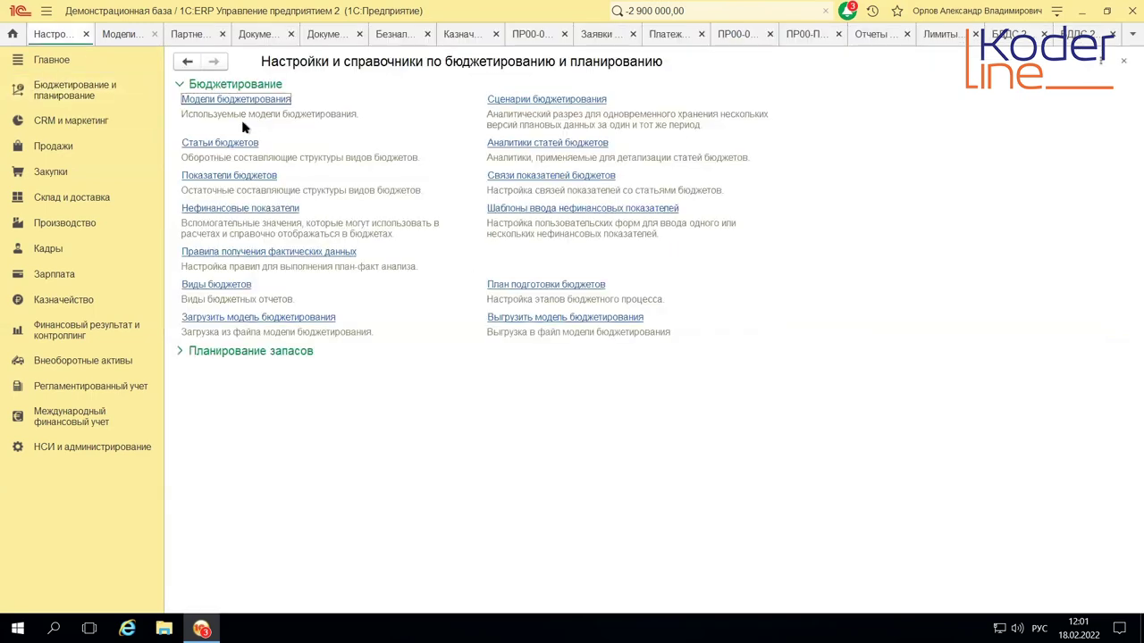
{"action": "left_click", "coordinate": [237, 102]}
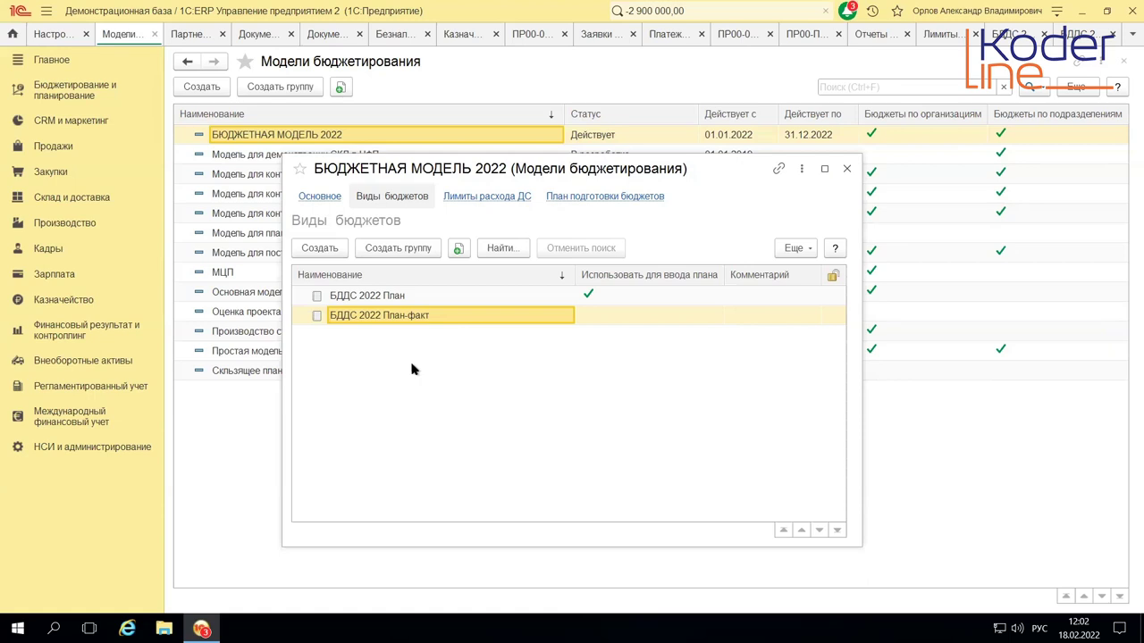
{"action": "left_click", "coordinate": [848, 171]}
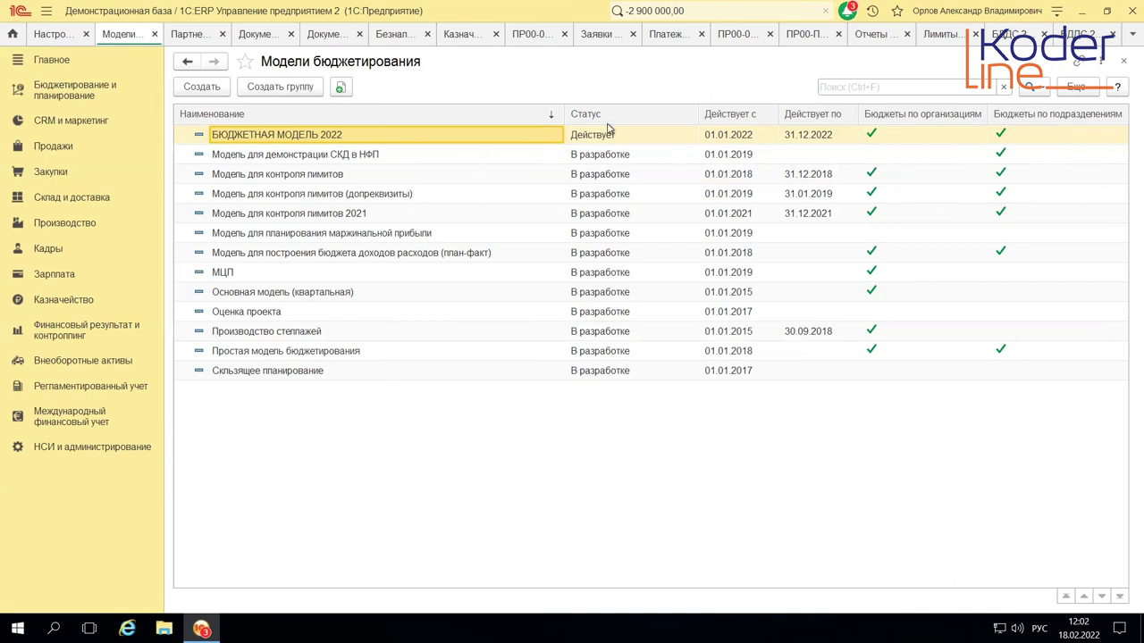
- Set the status of БЮДЖЕТНАЯ МОДЕЛЬ 2022 to «В разработке» and save the model
{"action": "left_click", "coordinate": [588, 140]}
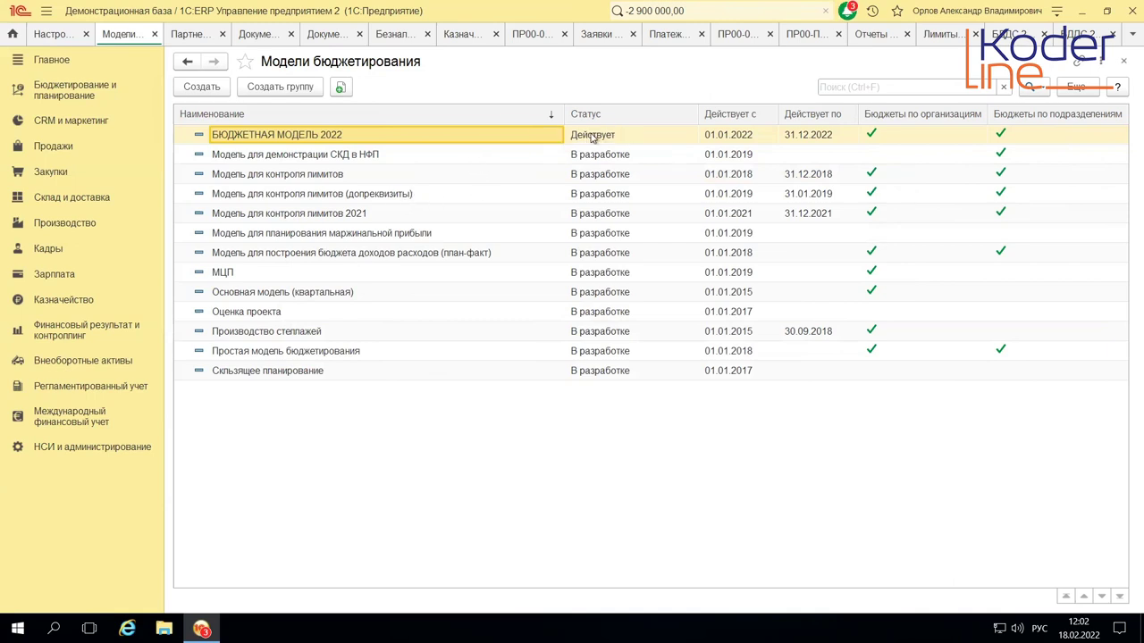
{"action": "left_click", "coordinate": [456, 142]}
{"action": "double_click", "coordinate": [547, 137]}
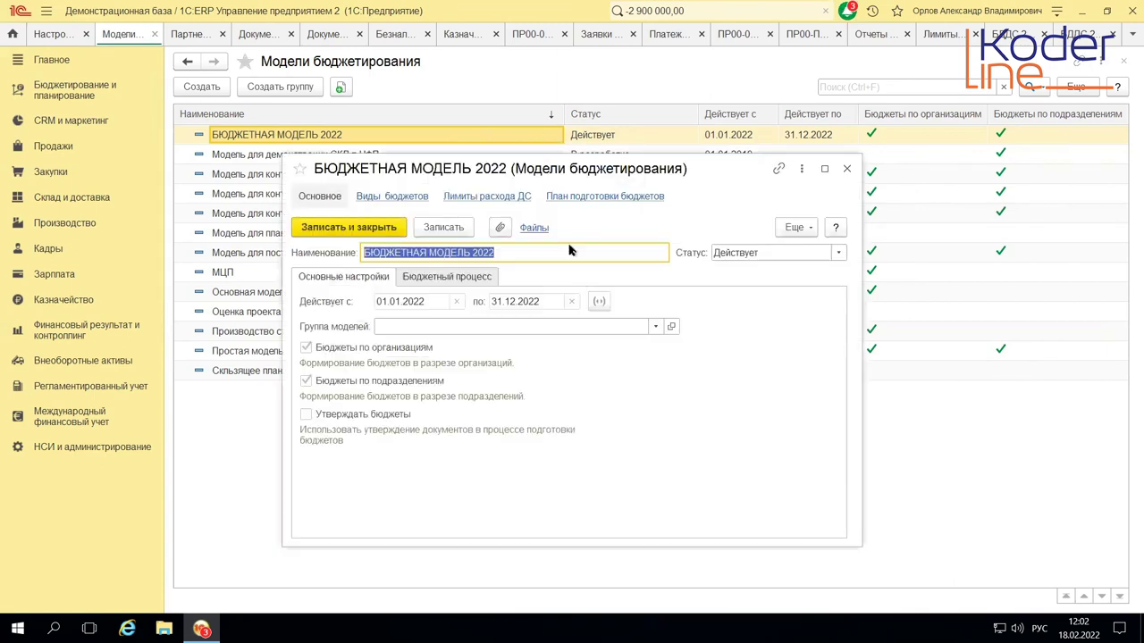
{"action": "left_click", "coordinate": [841, 254]}
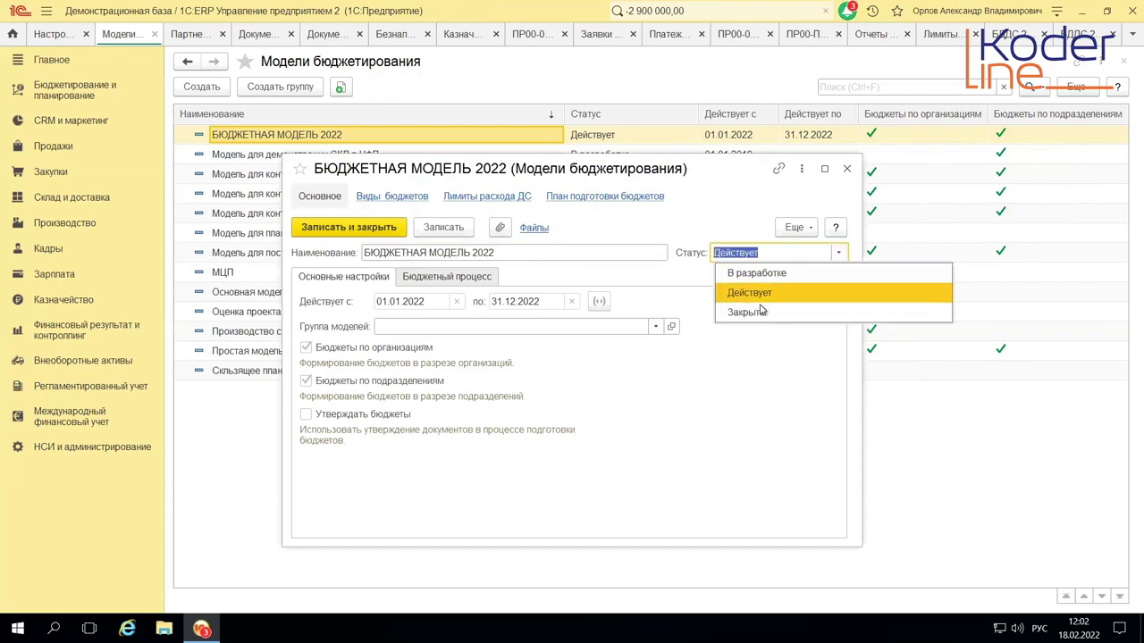
{"action": "left_click", "coordinate": [740, 275]}
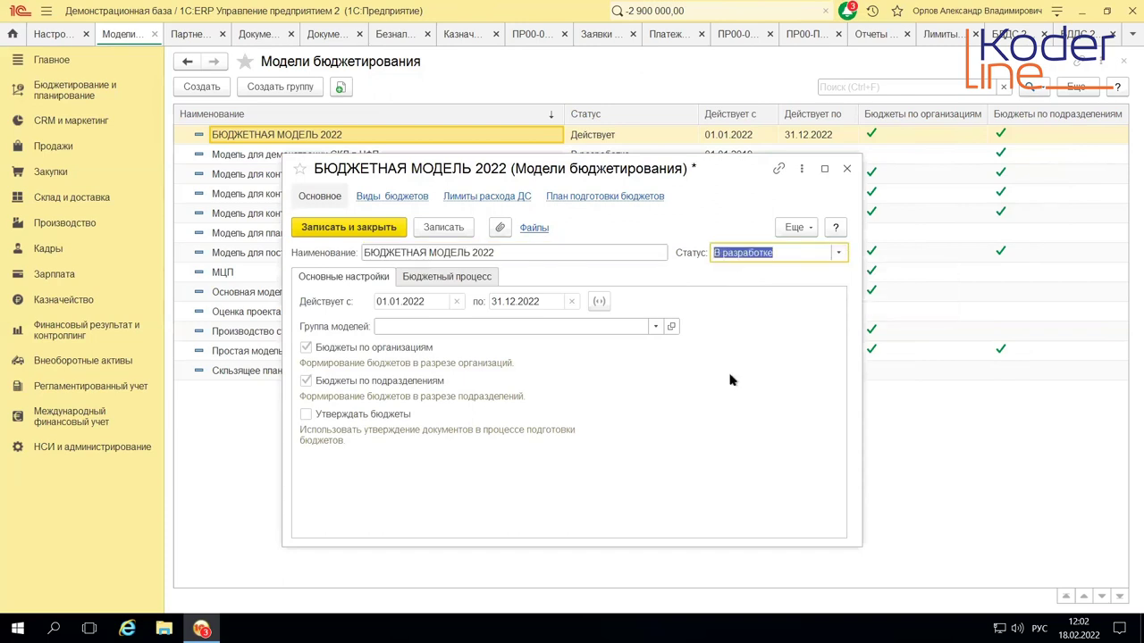
{"action": "left_click", "coordinate": [362, 229]}
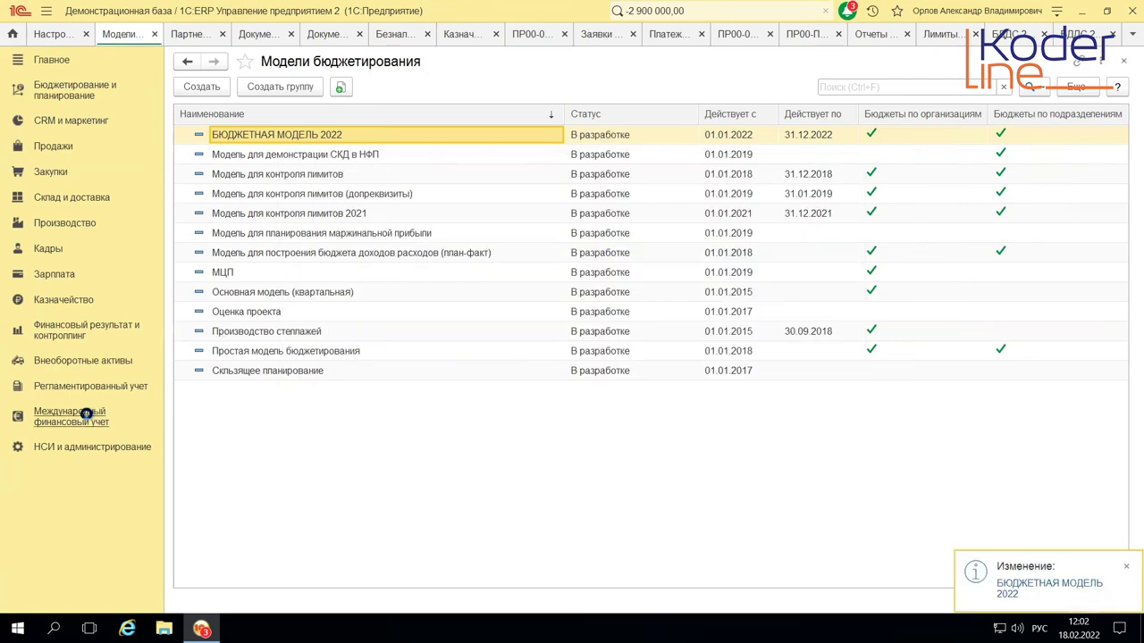
- Set the use of limits in the treasury and settlements settings to «По документам лимитов расхода ДС»
{"action": "left_click", "coordinate": [90, 448]}
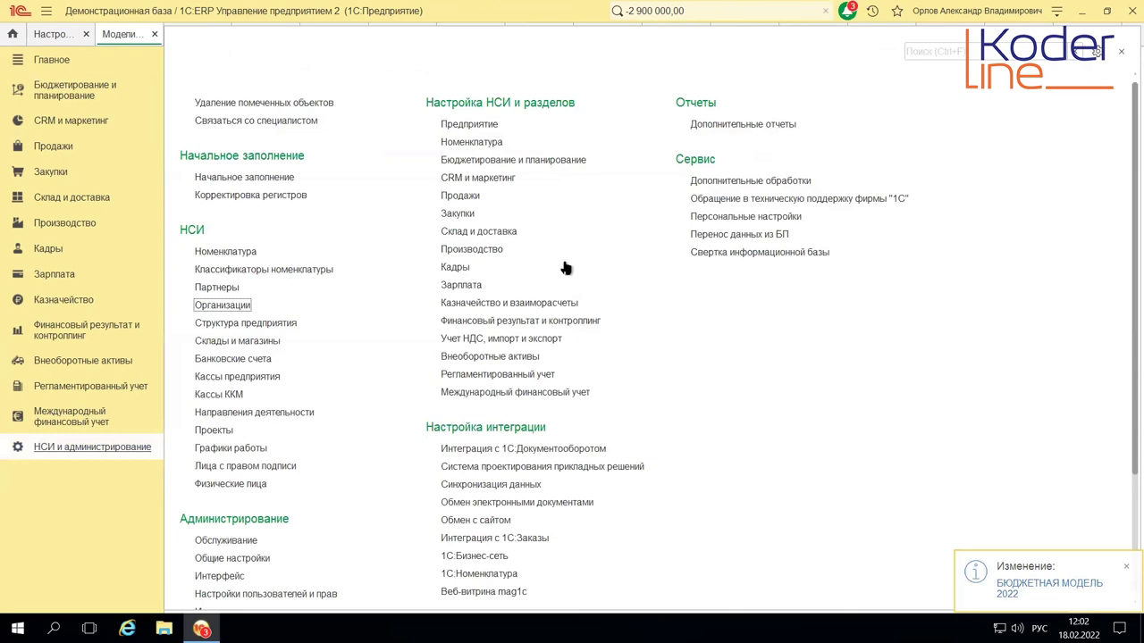
{"action": "left_click", "coordinate": [503, 302]}
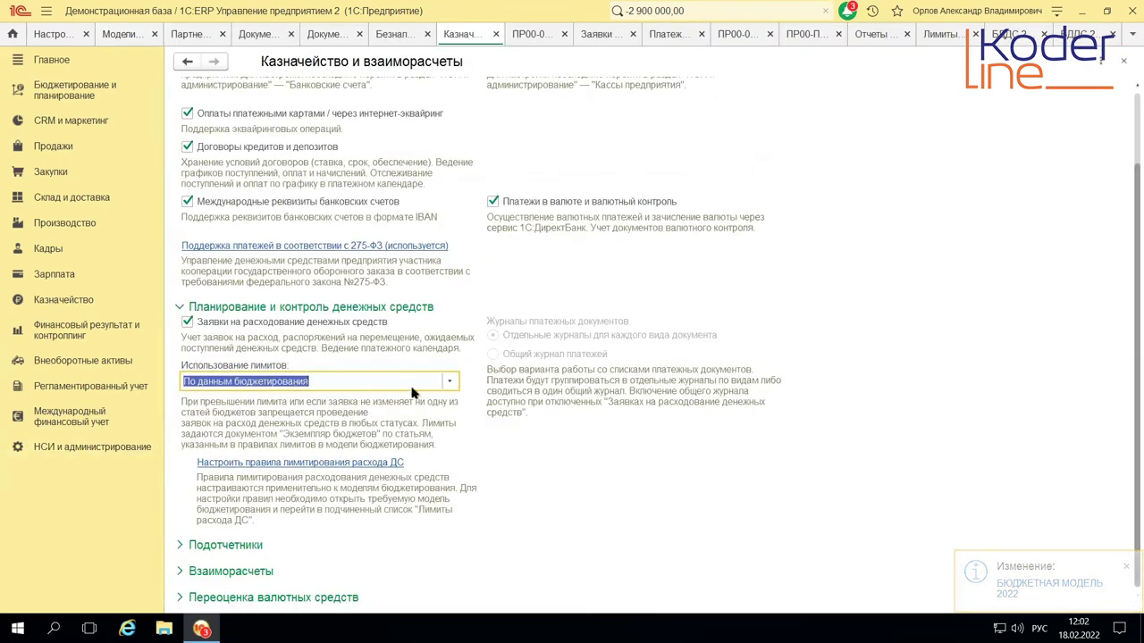
{"action": "left_click", "coordinate": [449, 384]}
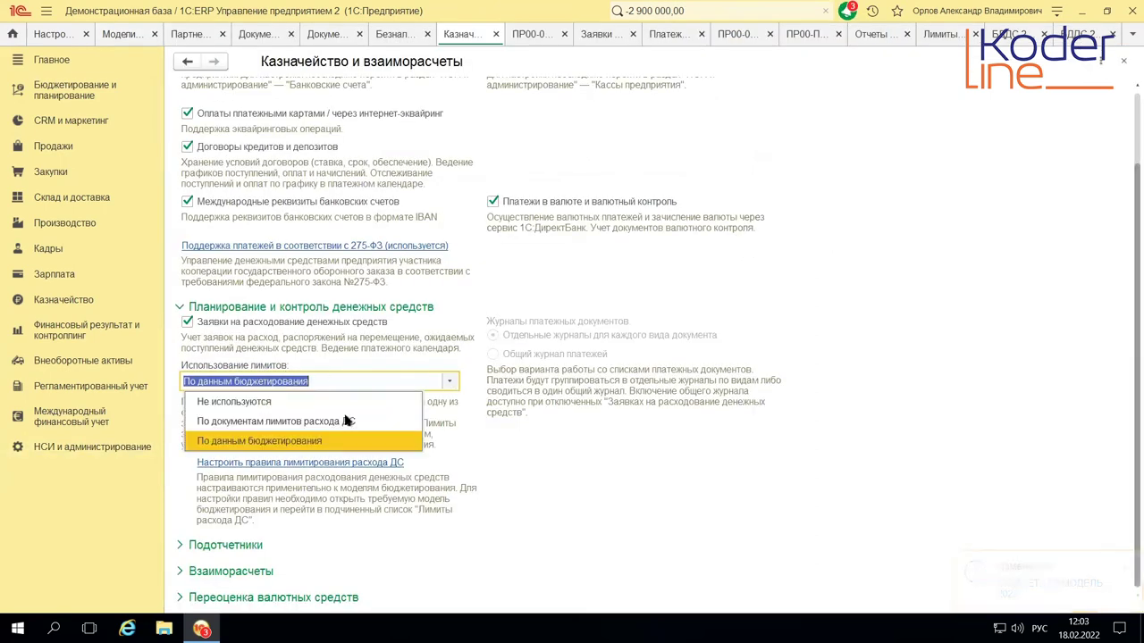
{"action": "left_click", "coordinate": [277, 422]}
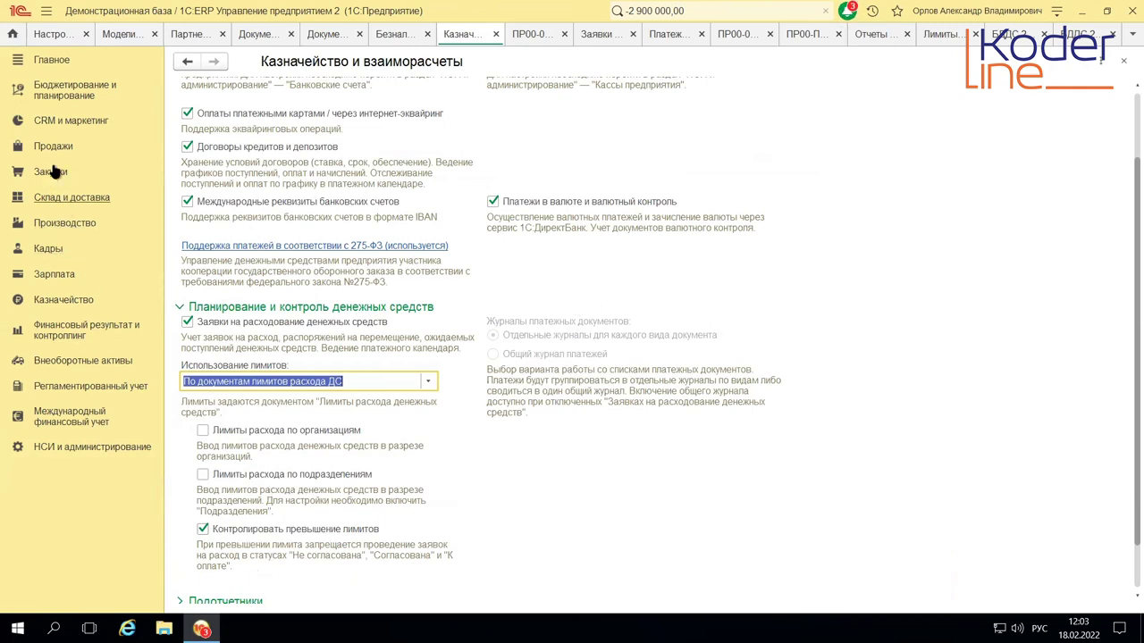
- Create an expenditure request by copying the 800 000 RUB request of 17.02.2022 and set its payment date to 18.02.2022
{"action": "left_click", "coordinate": [64, 300]}
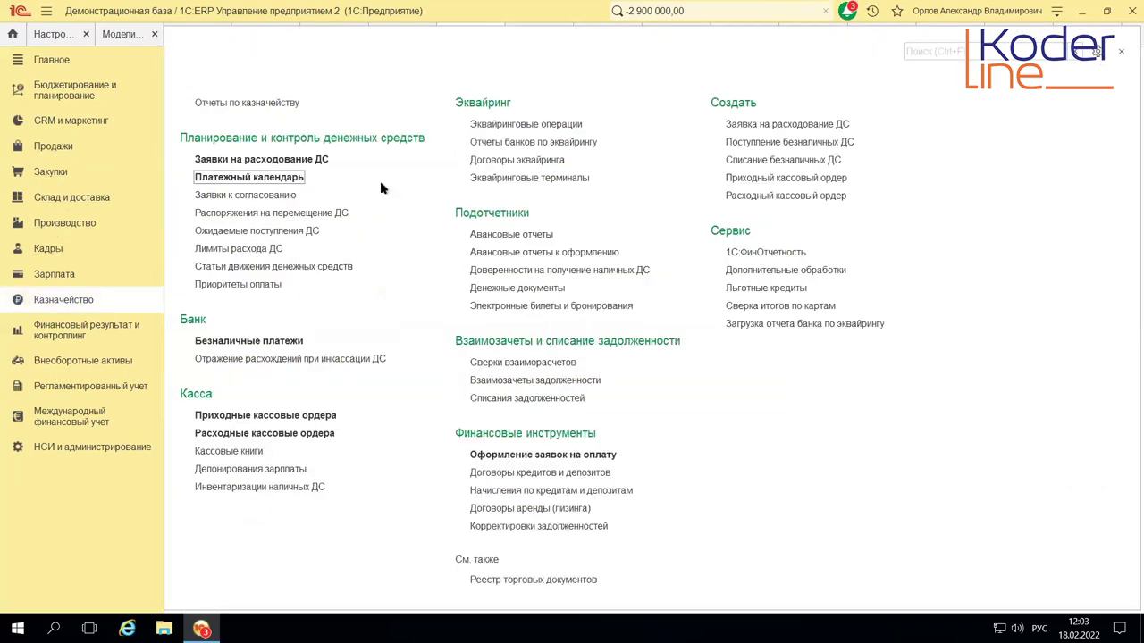
{"action": "left_click", "coordinate": [251, 162]}
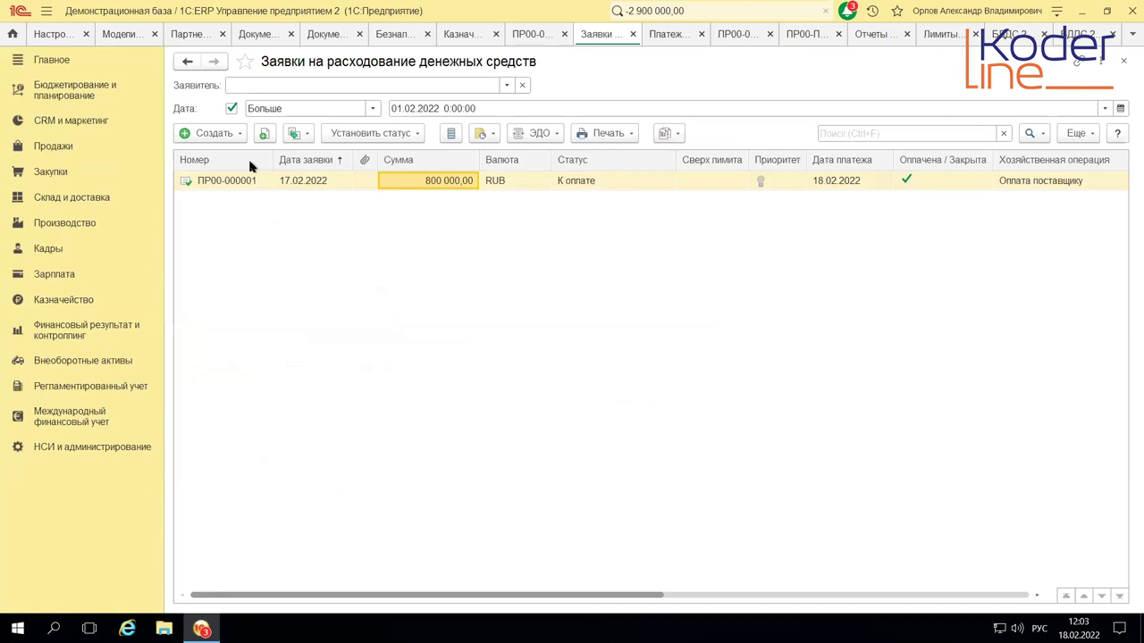
{"action": "double_click", "coordinate": [388, 182]}
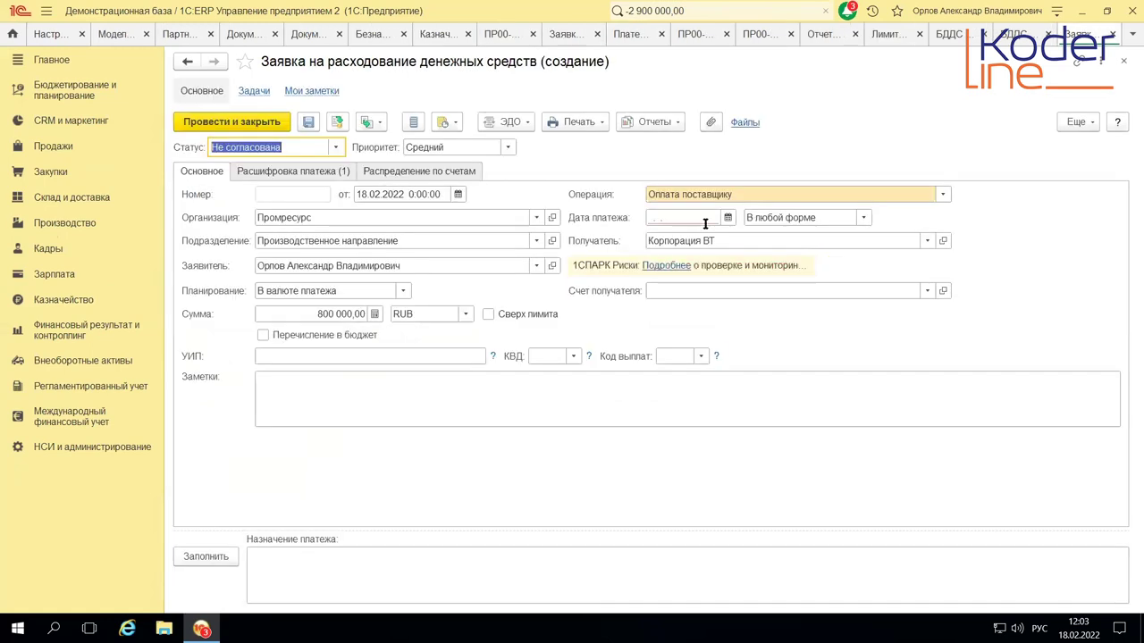
{"action": "left_click", "coordinate": [727, 217]}
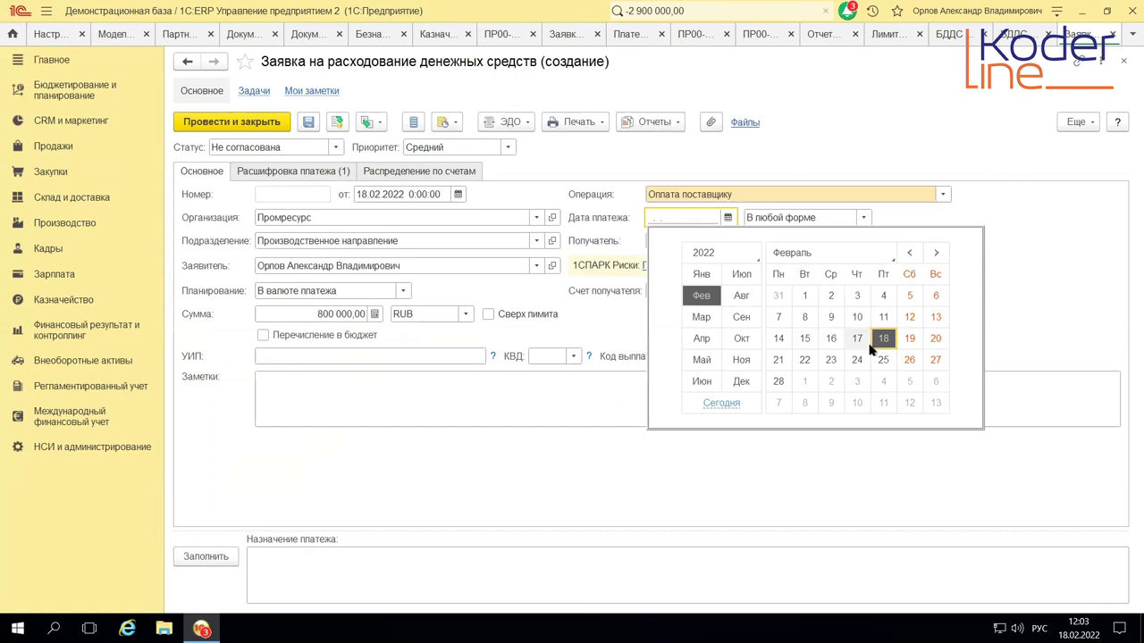
{"action": "left_click", "coordinate": [883, 338]}
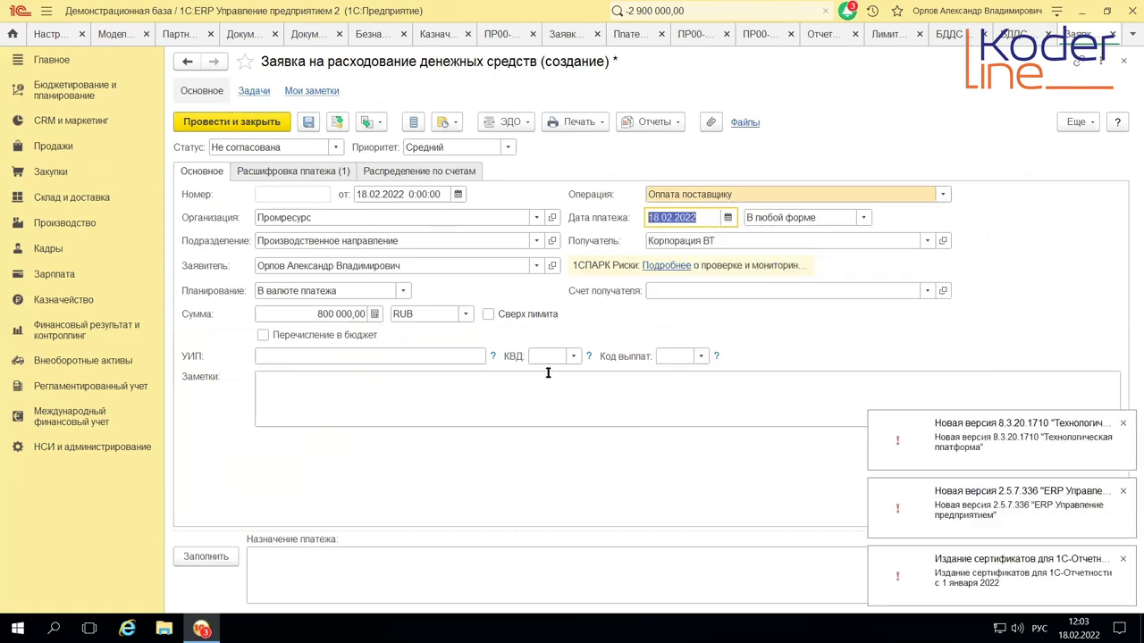
- Review the payment breakdown and settlement amount of the new expenditure request, and return to its main details
{"action": "left_click", "coordinate": [282, 172]}
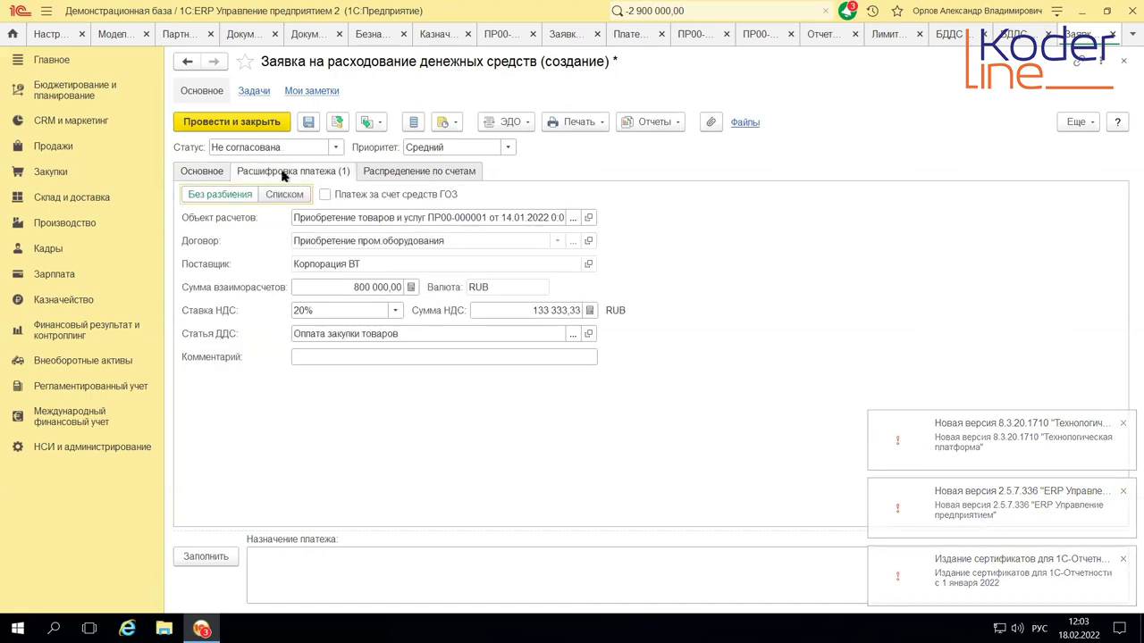
{"action": "left_click", "coordinate": [365, 295]}
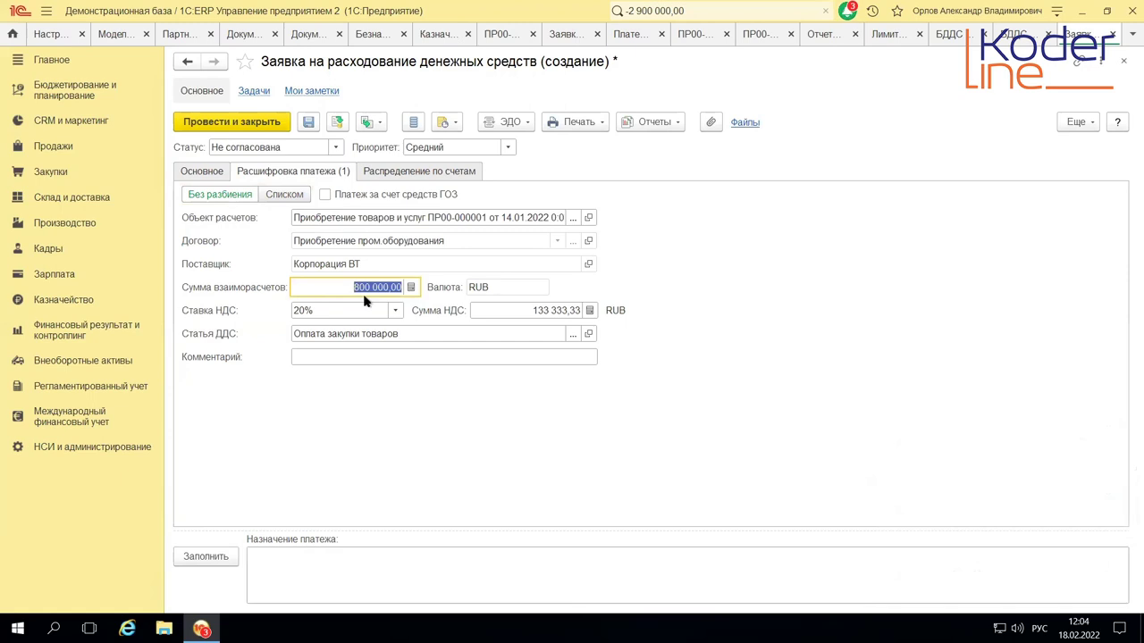
{"action": "type", "text": "4"}
{"action": "key", "text": "BackSpace"}
{"action": "key", "text": "BackSpace"}
{"action": "type", "text": "500000"}
{"action": "left_click", "coordinate": [200, 173]}
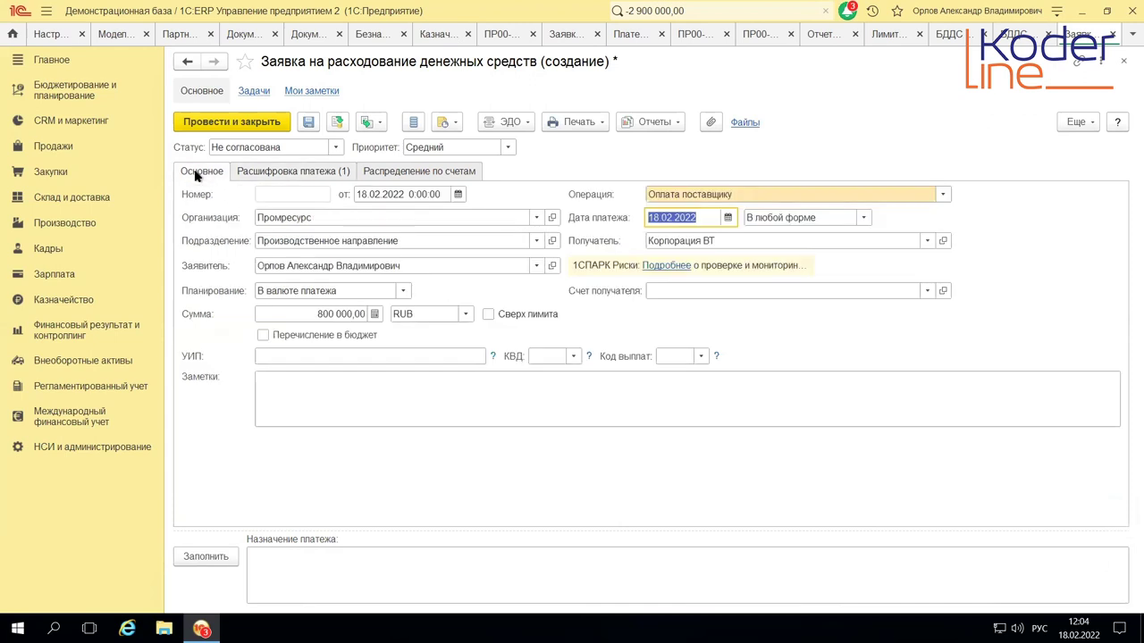
- Save the new expenditure request for 18.02.2022, try to post it and dismiss the error and change notices
{"action": "left_click", "coordinate": [307, 123]}
{"action": "left_click", "coordinate": [337, 123]}
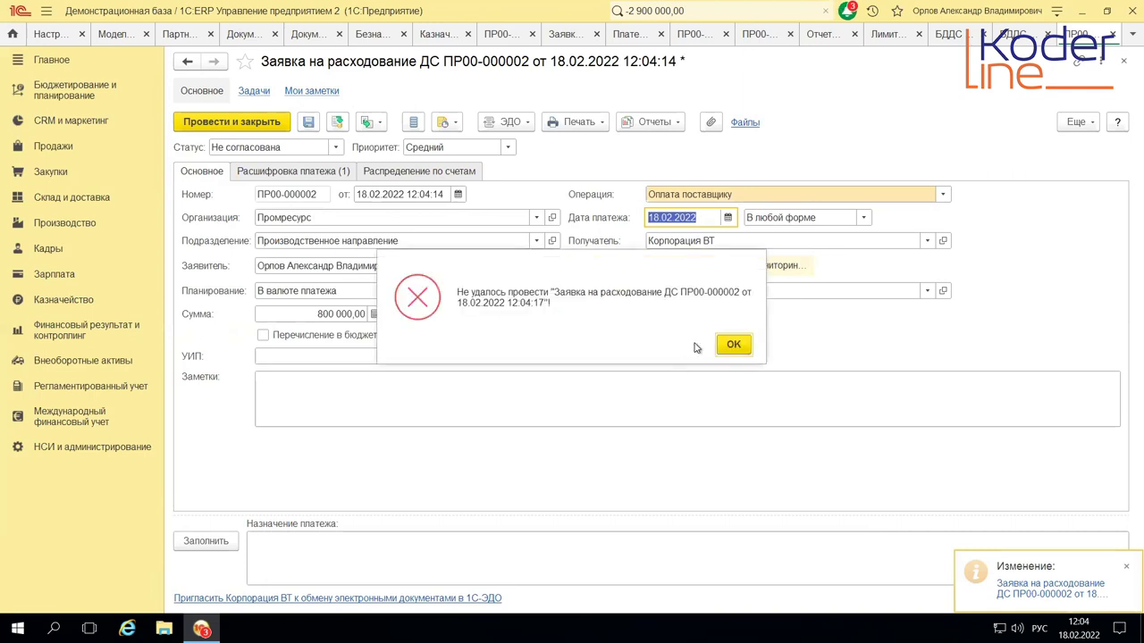
{"action": "left_click", "coordinate": [734, 344]}
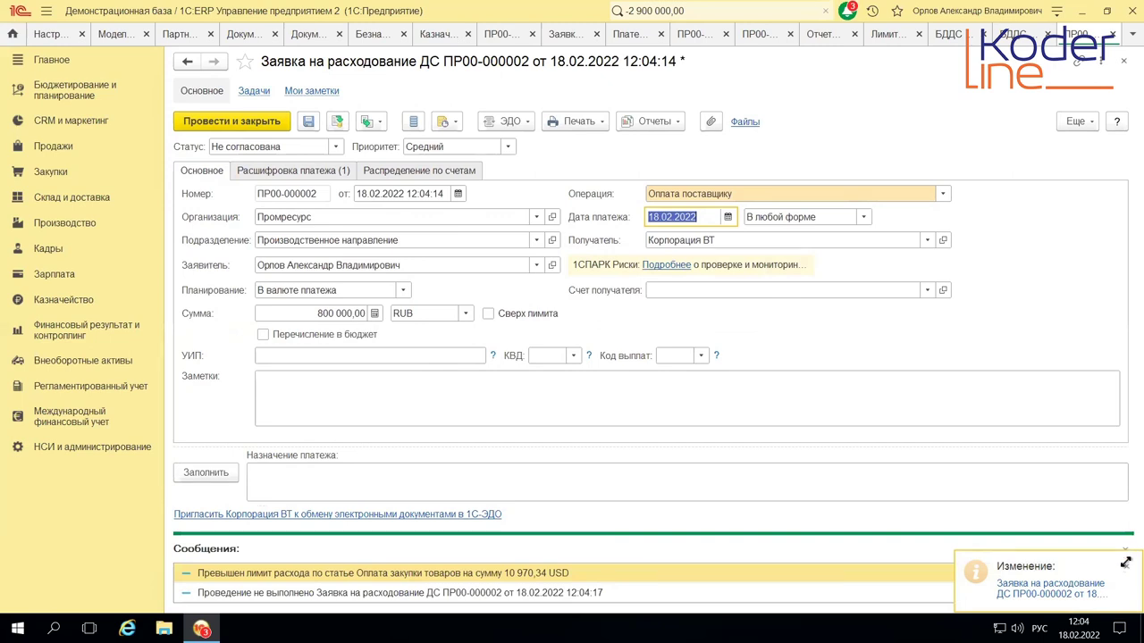
{"action": "left_click", "coordinate": [1125, 567]}
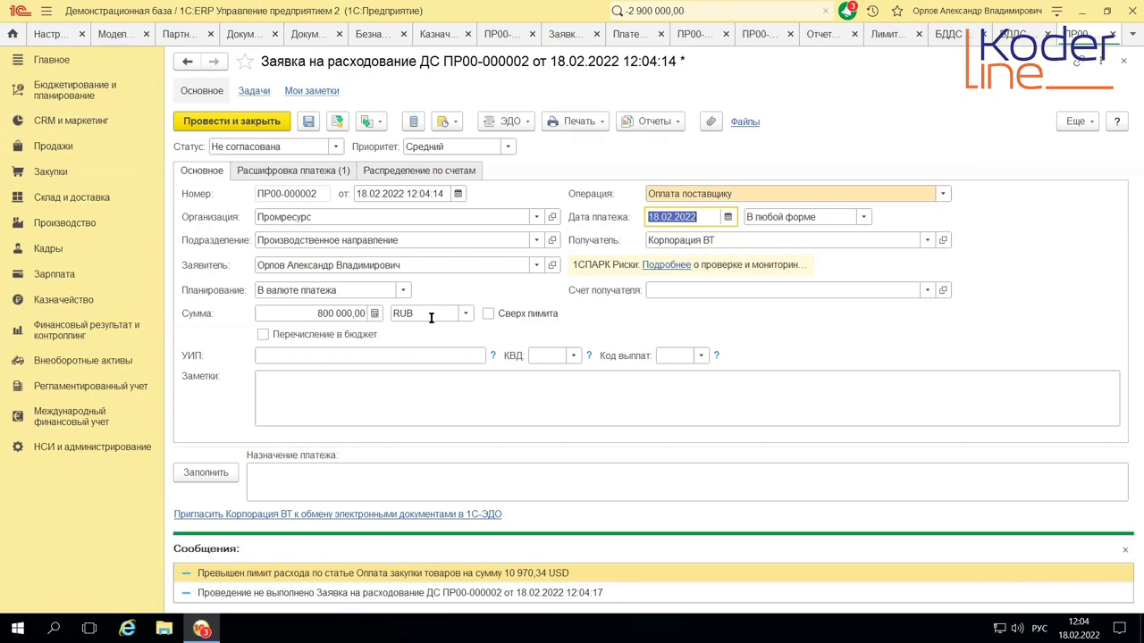
- Open the treasury's «Лимиты расхода ДС» document for February 2022 dated 17.02.2022
{"action": "left_click", "coordinate": [77, 304]}
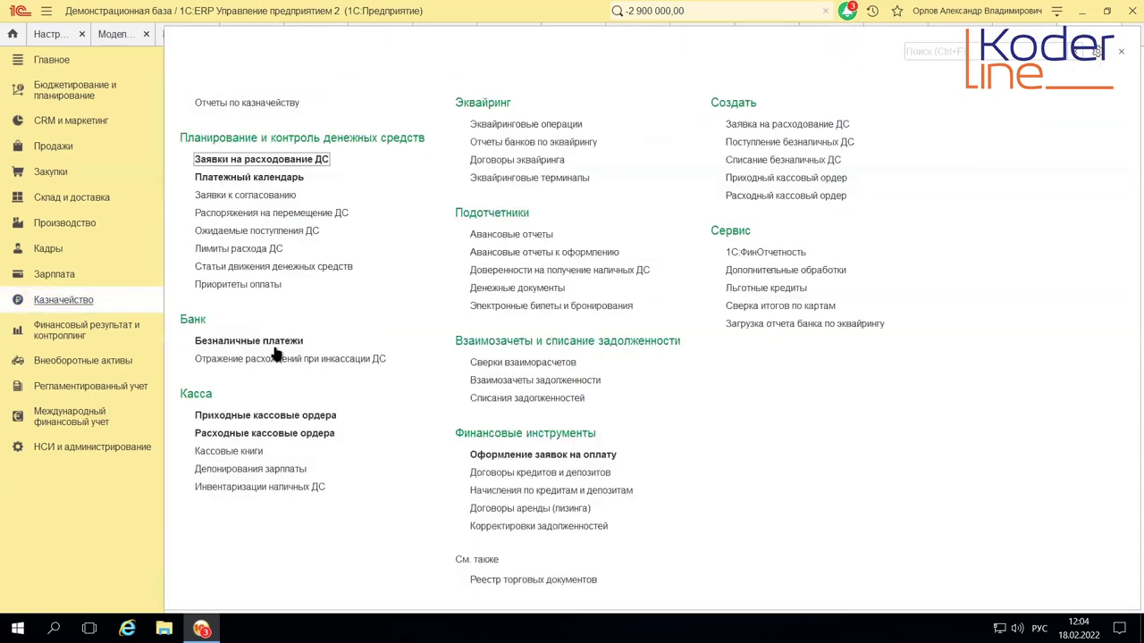
{"action": "left_click", "coordinate": [243, 249]}
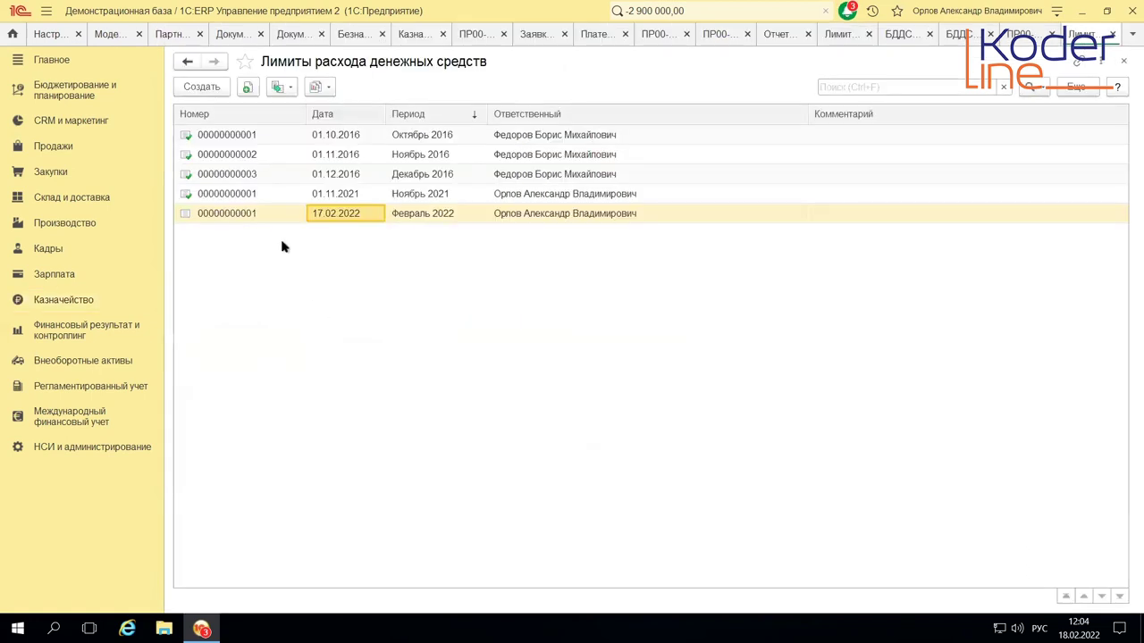
{"action": "double_click", "coordinate": [341, 216]}
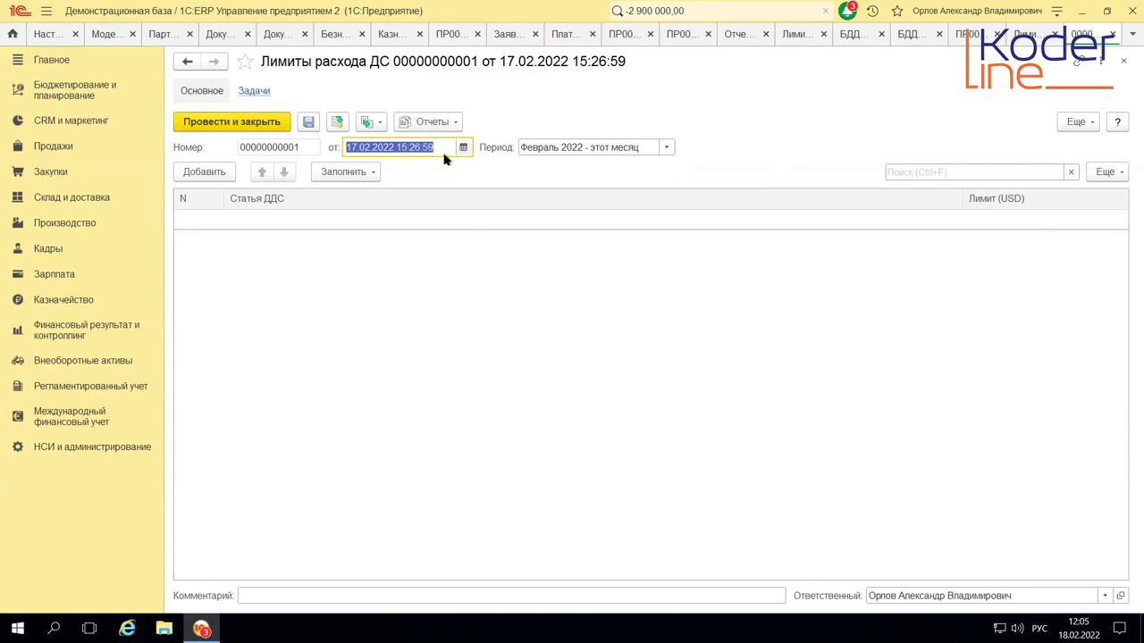
- Fill the February 2022 limits document with cash flow items («Статьями ДДС») and save it
{"action": "left_click", "coordinate": [339, 175]}
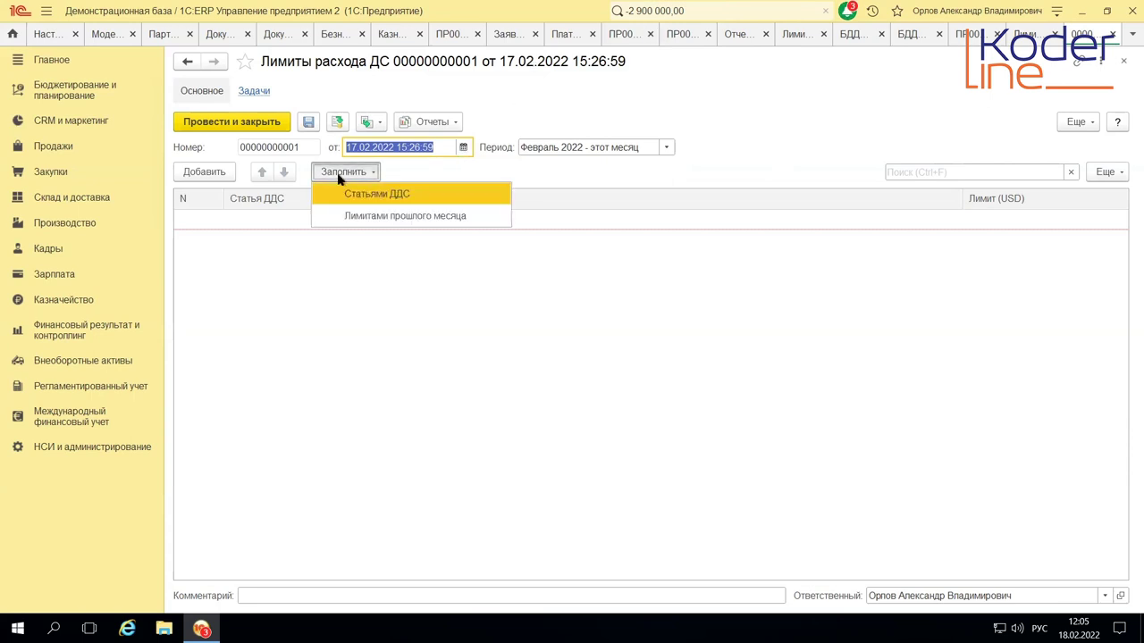
{"action": "left_click", "coordinate": [374, 197]}
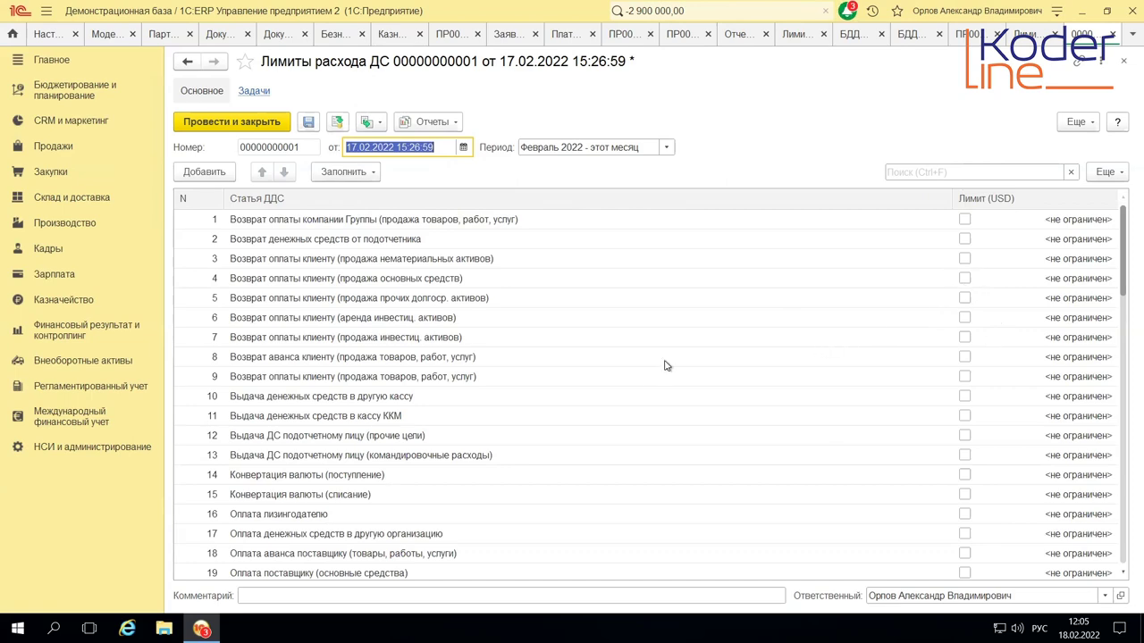
{"action": "scroll", "coordinate": [977, 346], "scroll_direction": "down", "scroll_amount": 6}
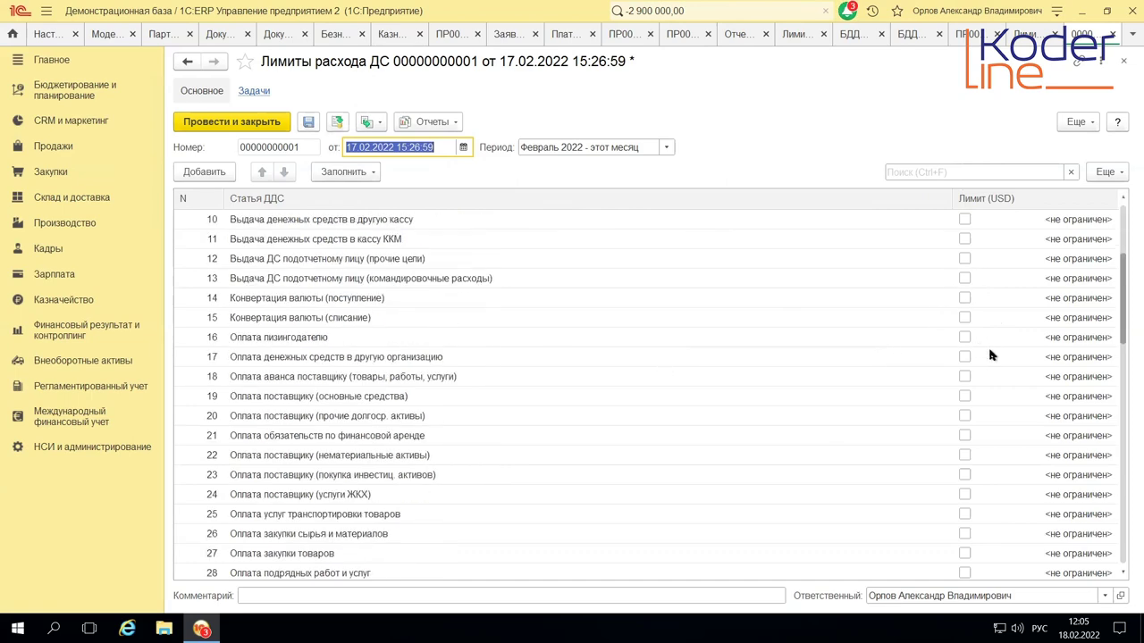
{"action": "scroll", "coordinate": [992, 349], "scroll_direction": "up", "scroll_amount": 7}
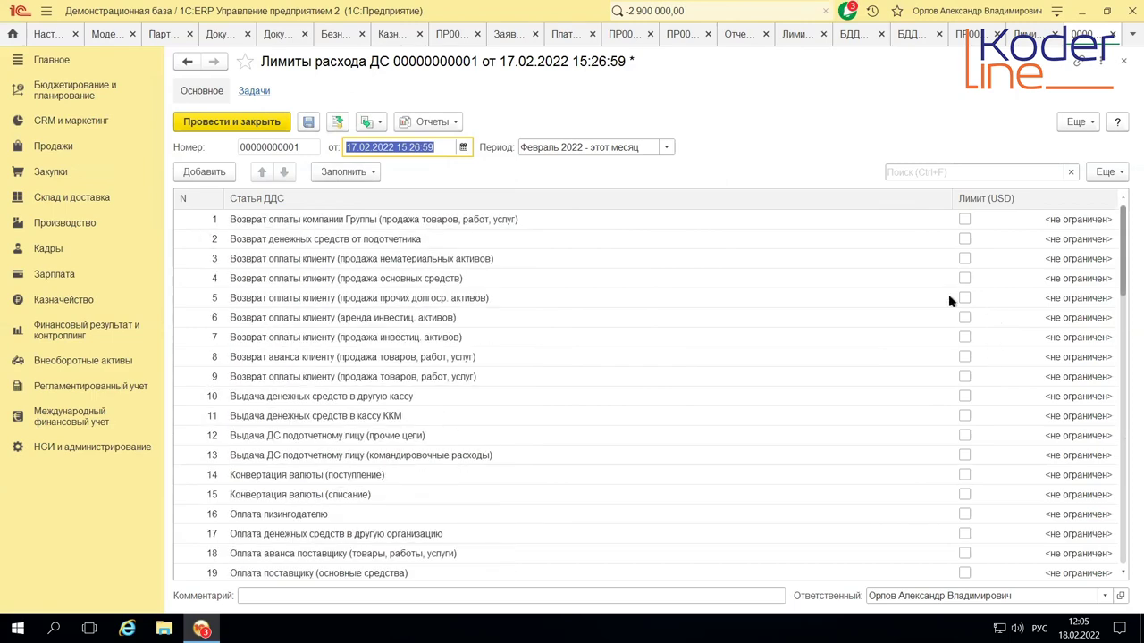
{"action": "left_click", "coordinate": [308, 122]}
- Return to the expenditure request of 18.02.2022, clear its error messages and post it
{"action": "left_click", "coordinate": [959, 36]}
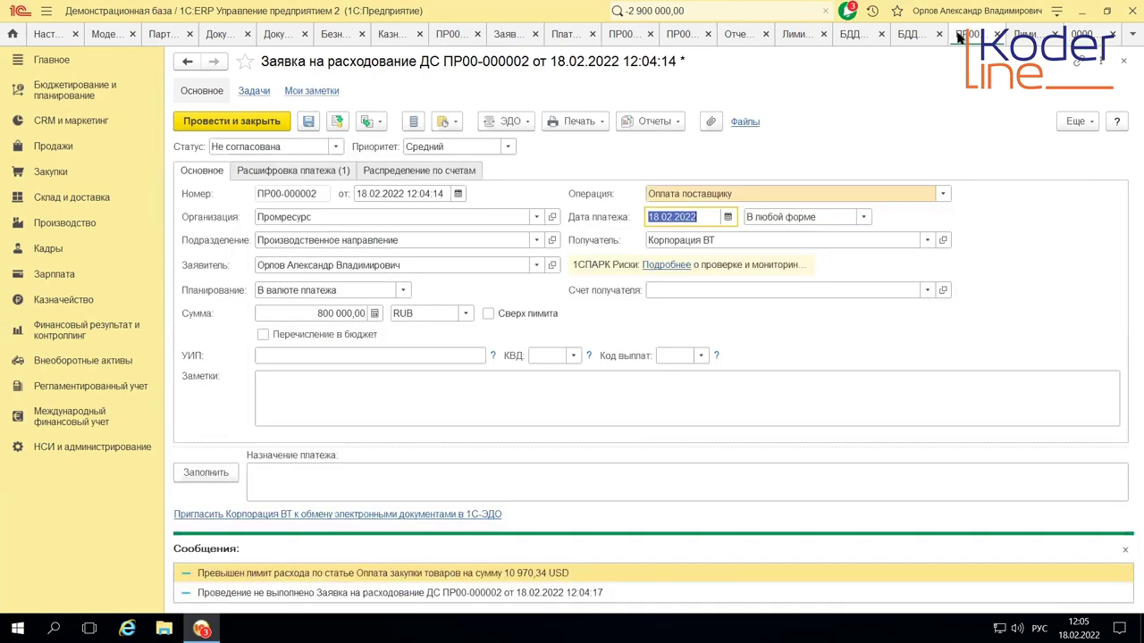
{"action": "left_click", "coordinate": [1124, 553]}
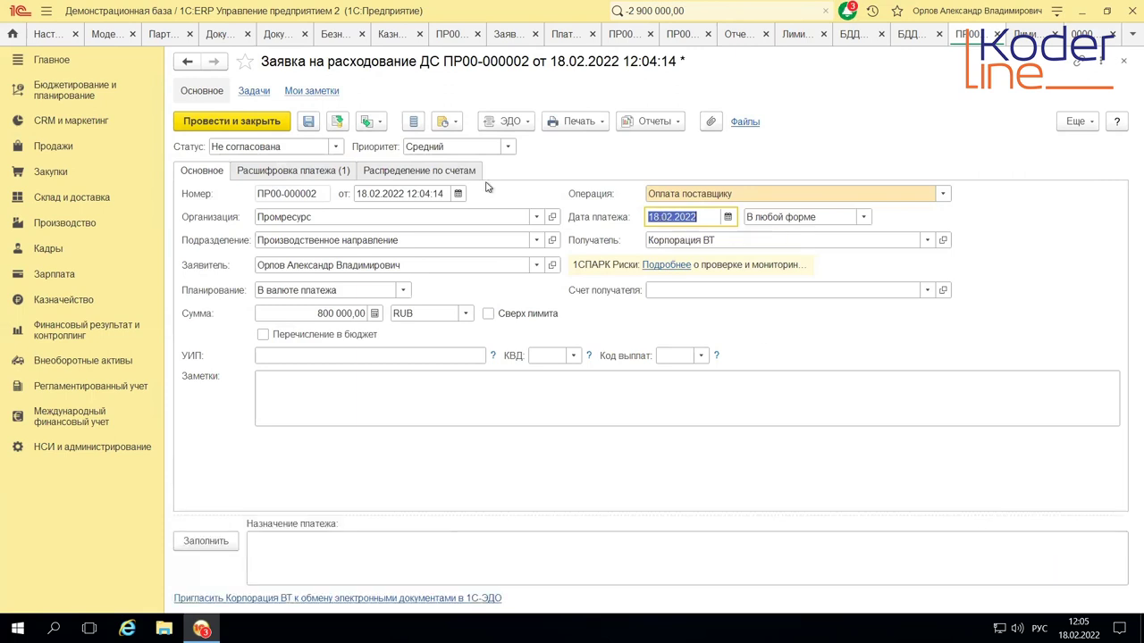
{"action": "left_click", "coordinate": [337, 122]}
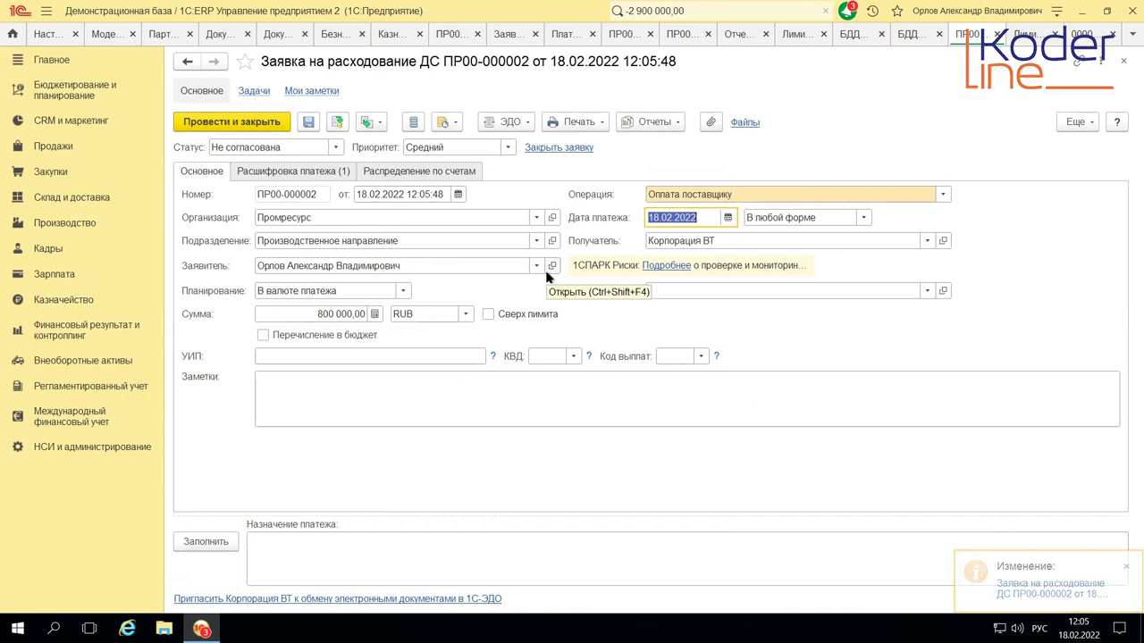
- Cancel the request's posting, set its amount to 4 500 000 RUB and post it
{"action": "left_click", "coordinate": [348, 316]}
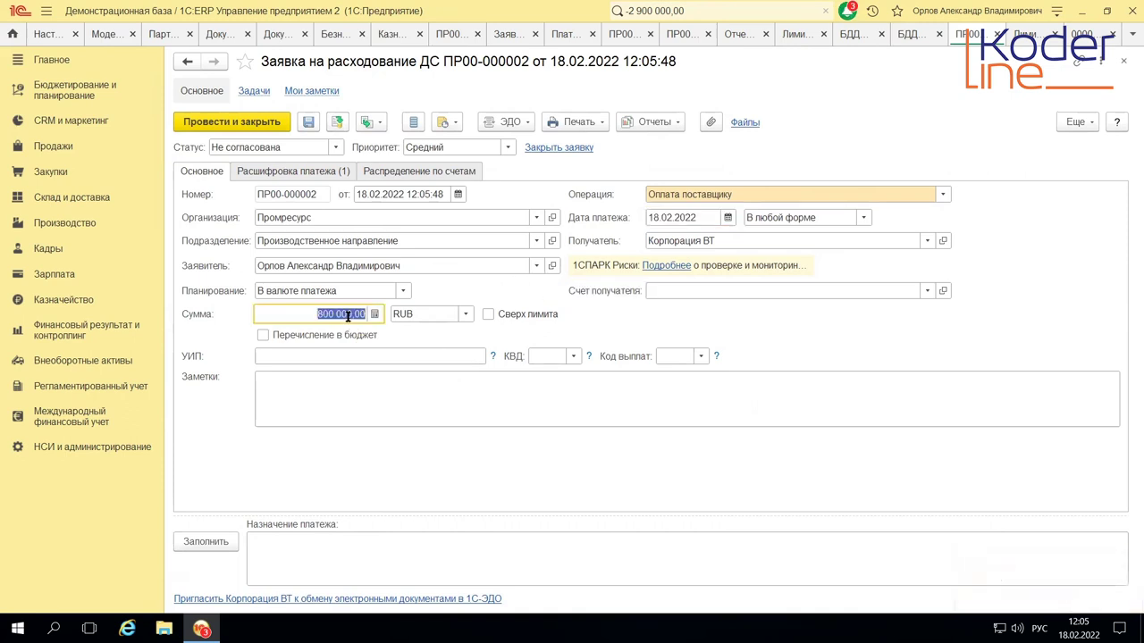
{"action": "left_click", "coordinate": [1096, 126]}
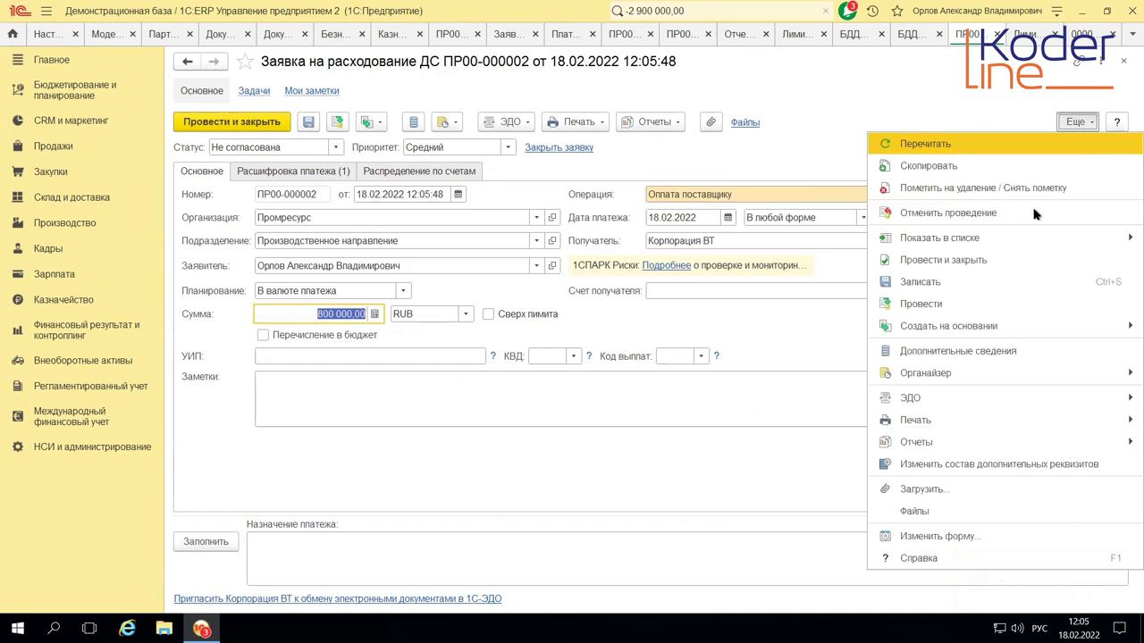
{"action": "left_click", "coordinate": [960, 216]}
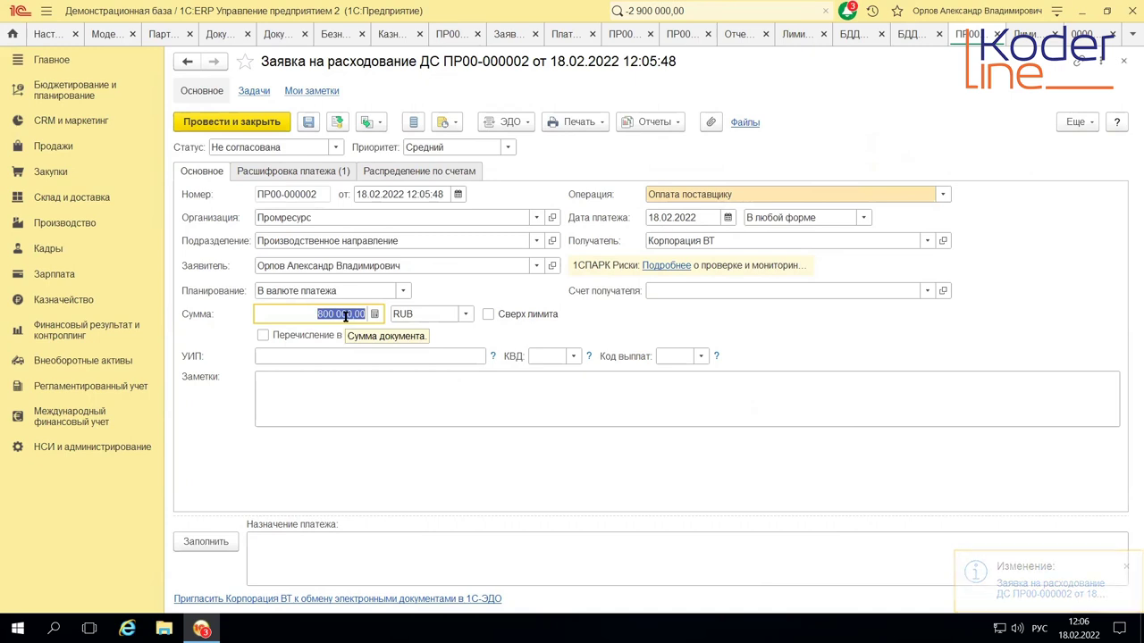
{"action": "type", "text": "5"}
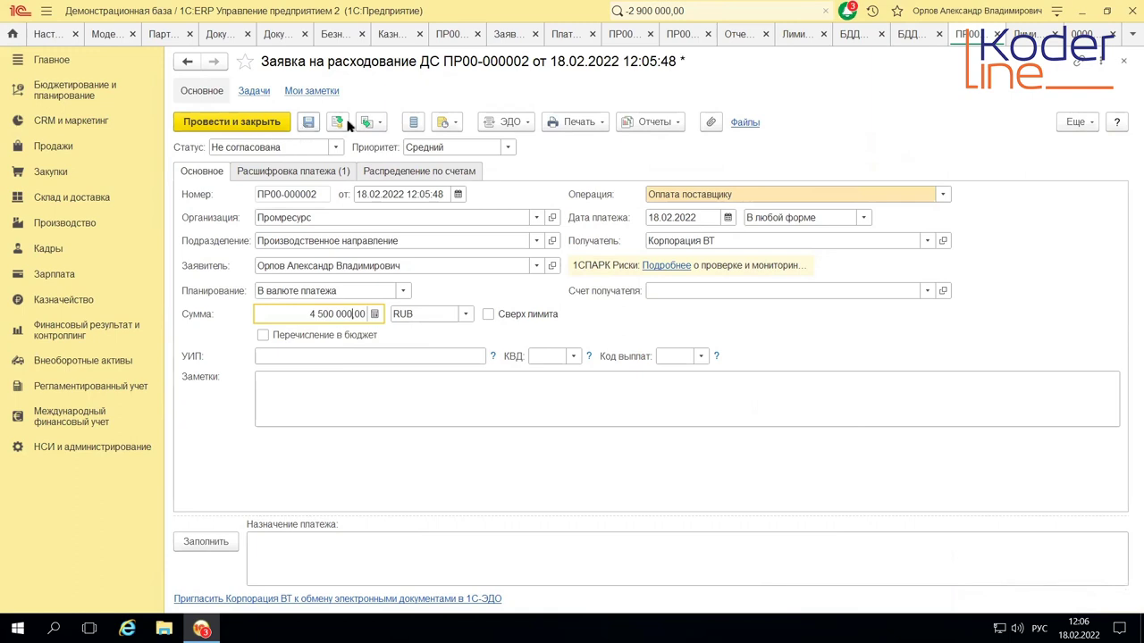
{"action": "left_click", "coordinate": [339, 125]}
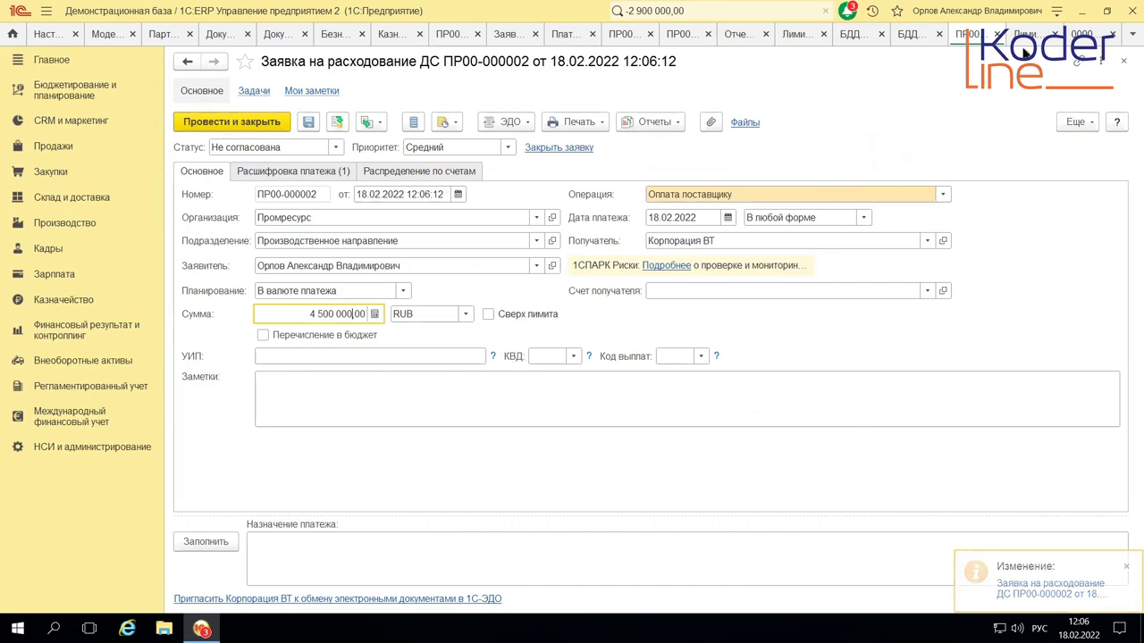
- In the February 2022 limits document, enable a limit of 5 000 000 USD for «Оплата закупки товаров» and save it
{"action": "left_click", "coordinate": [1083, 36]}
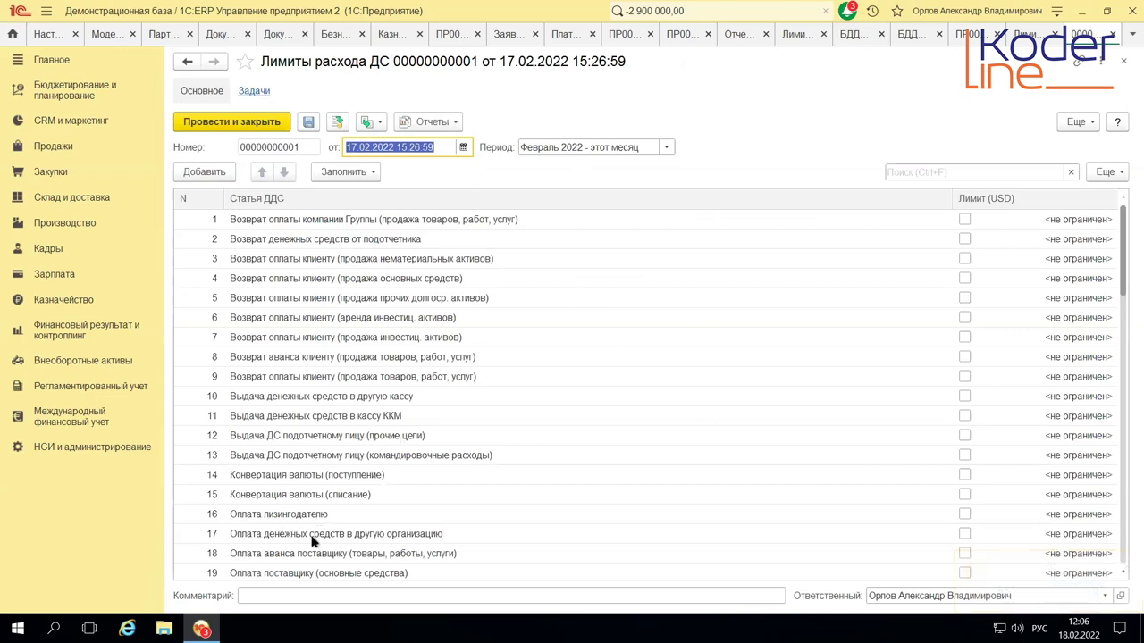
{"action": "scroll", "coordinate": [313, 526], "scroll_direction": "down", "scroll_amount": 2}
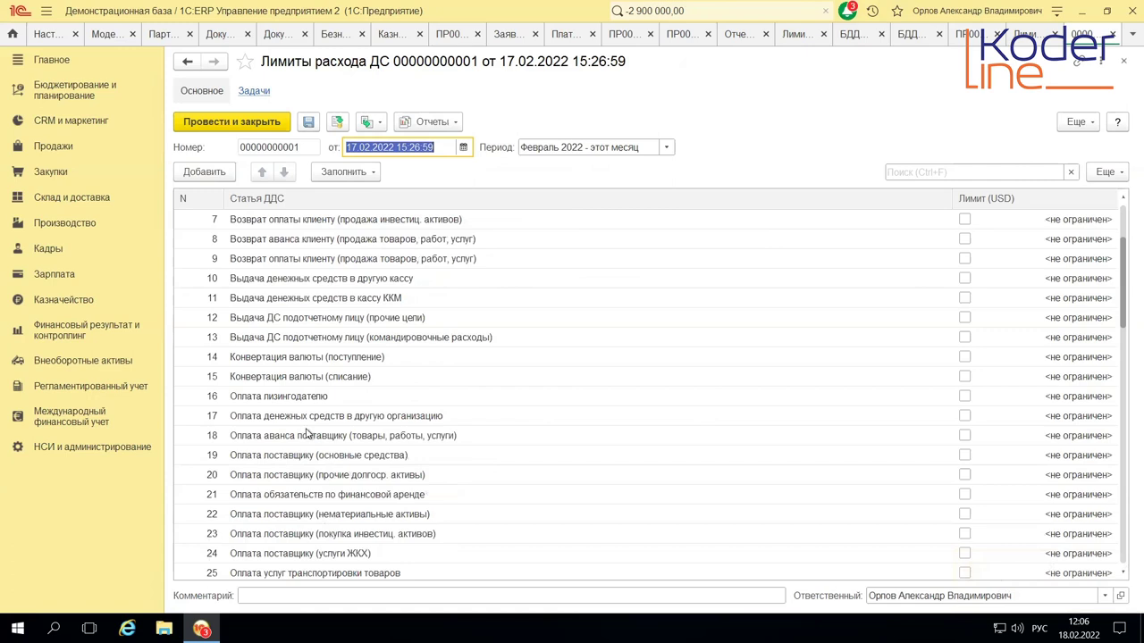
{"action": "scroll", "coordinate": [306, 433], "scroll_direction": "down", "scroll_amount": 2}
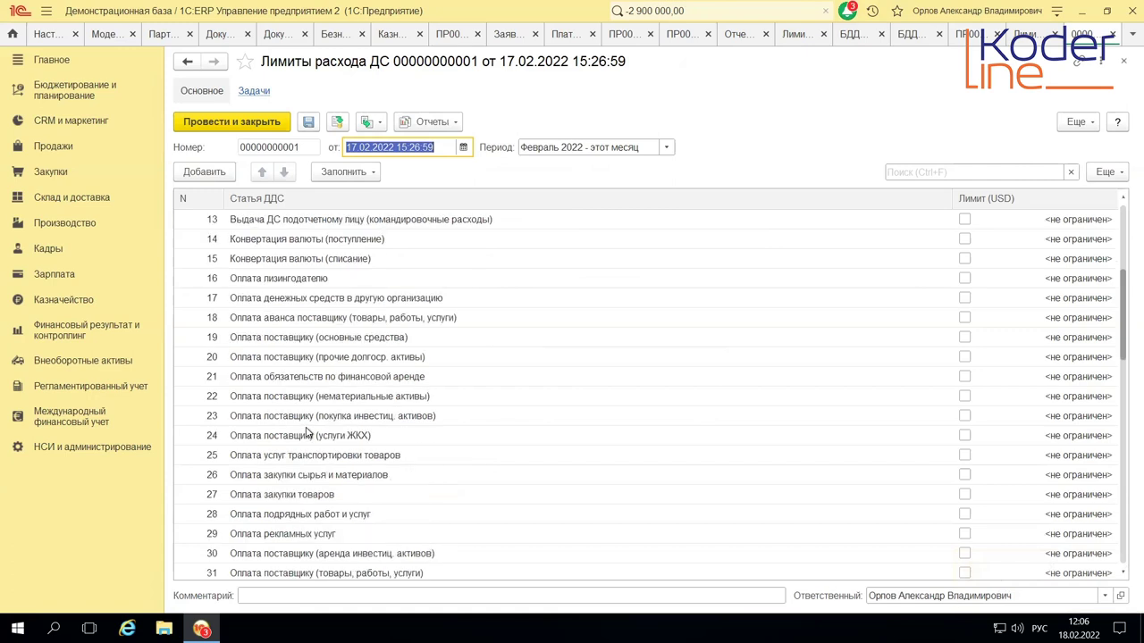
{"action": "left_click", "coordinate": [288, 500]}
{"action": "left_click", "coordinate": [965, 495]}
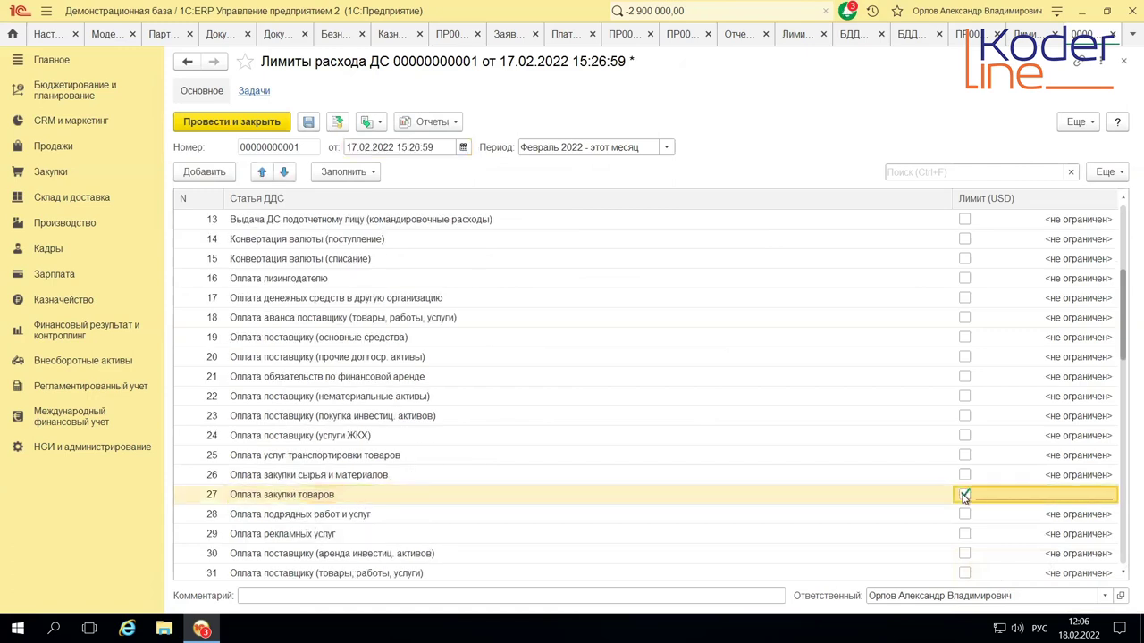
{"action": "left_click", "coordinate": [1056, 499]}
{"action": "type", "text": "500"}
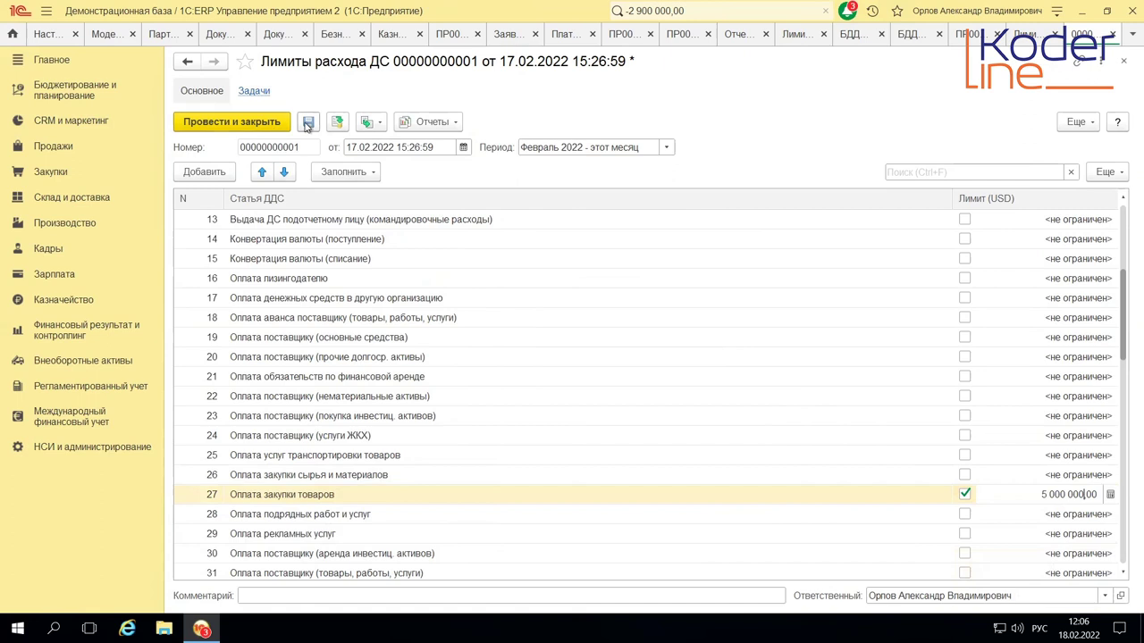
{"action": "left_click", "coordinate": [309, 122]}
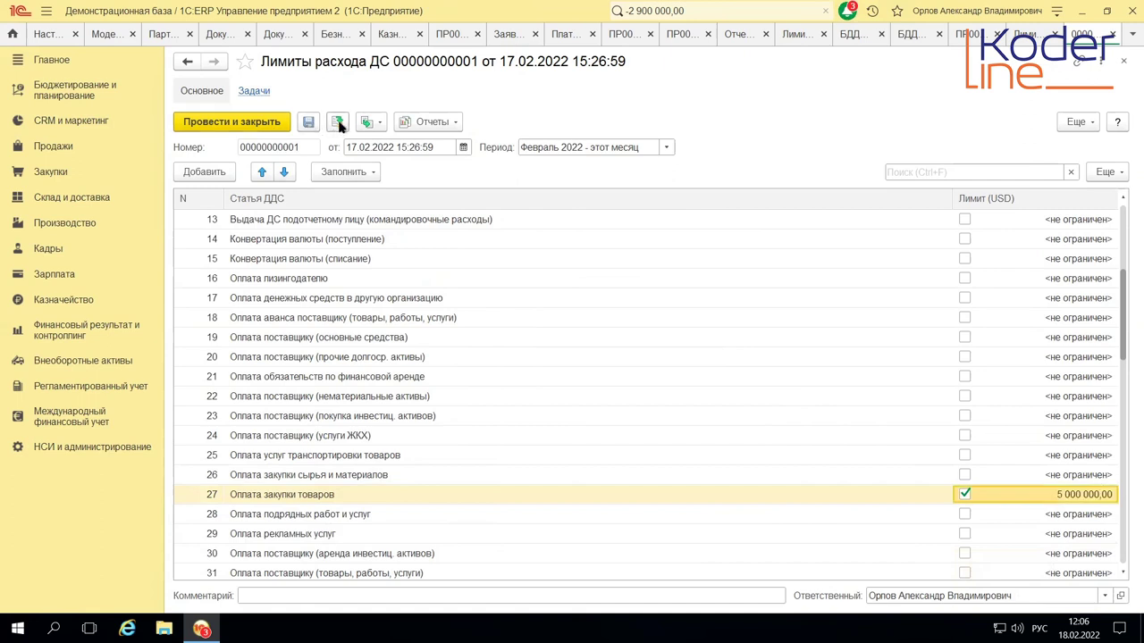
- Return to the 4 500 000 RUB expenditure request, cancel its posting and post it again
{"action": "left_click", "coordinate": [973, 34]}
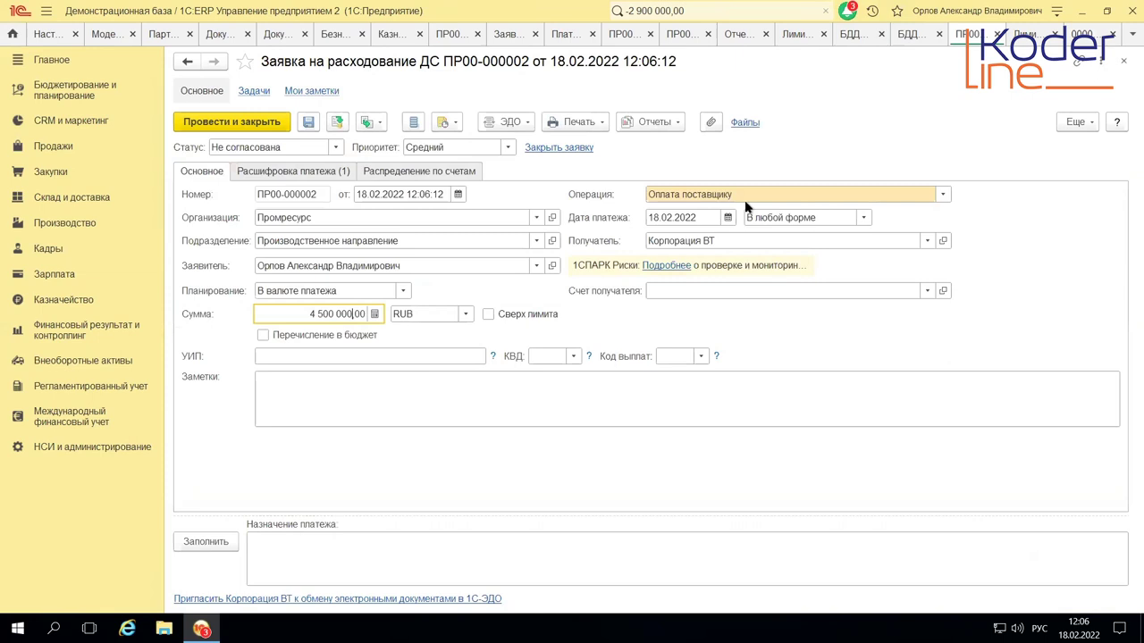
{"action": "left_click", "coordinate": [1075, 123]}
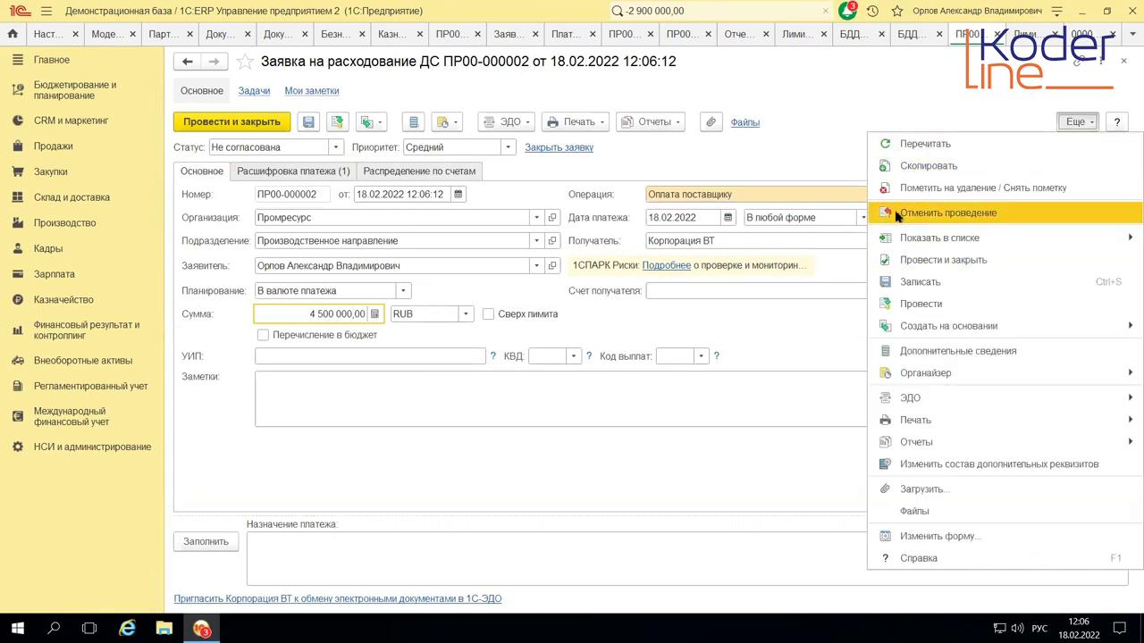
{"action": "left_click", "coordinate": [895, 214]}
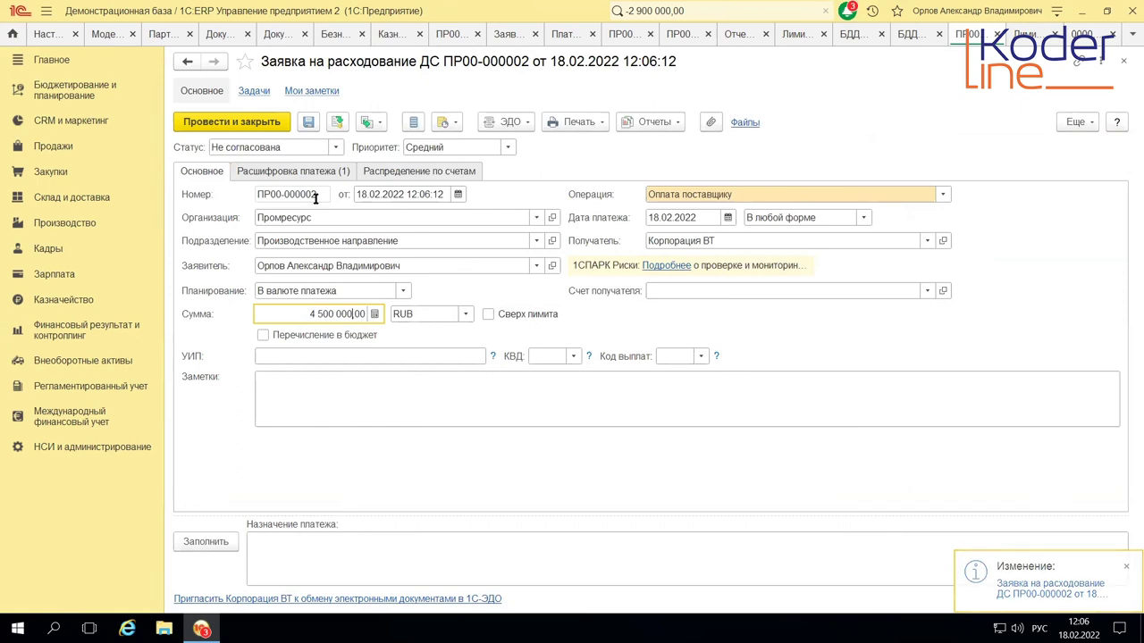
{"action": "left_click", "coordinate": [337, 124]}
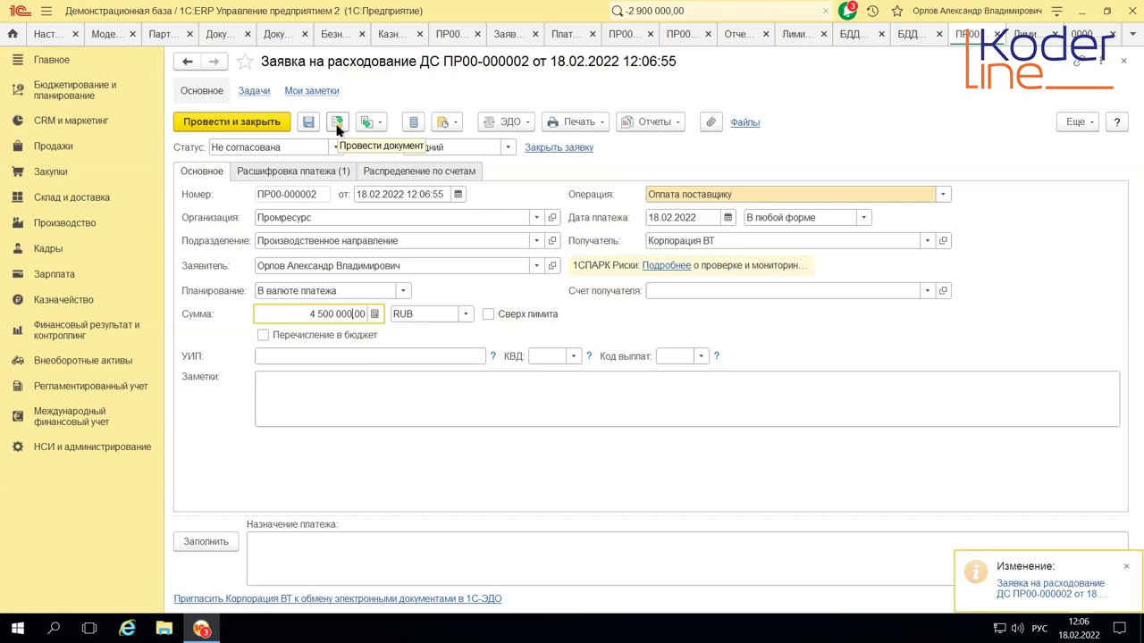
- Set the expenditure request's amount to 5 000 001 RUB and post it
{"action": "left_click", "coordinate": [297, 314]}
{"action": "left_click_drag", "start_coordinate": [297, 314], "coordinate": [402, 302]}
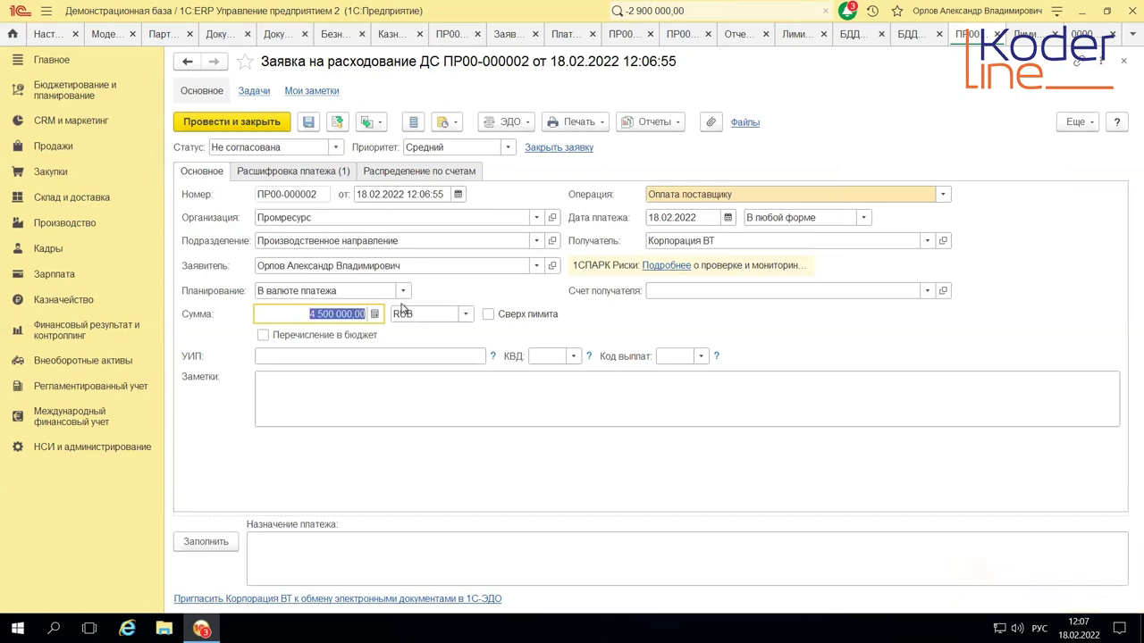
{"action": "type", "text": "500 000"}
{"action": "left_click", "coordinate": [337, 122]}
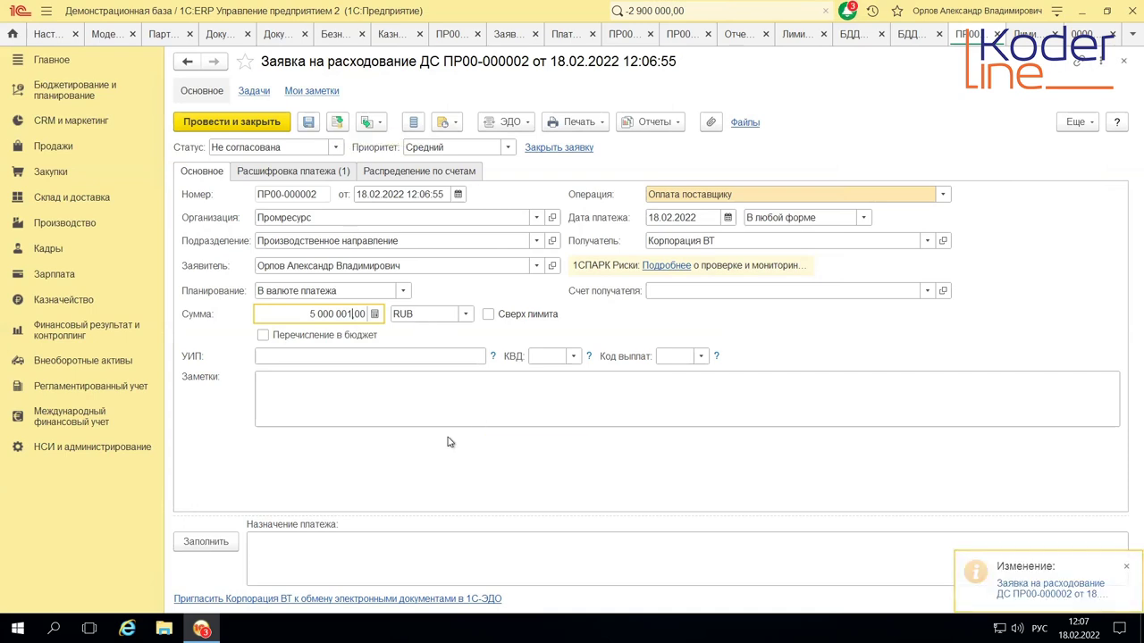
- Check the settlement amount and cash flow item in the payment breakdown of the 5 000 001 RUB request
{"action": "left_click", "coordinate": [265, 172]}
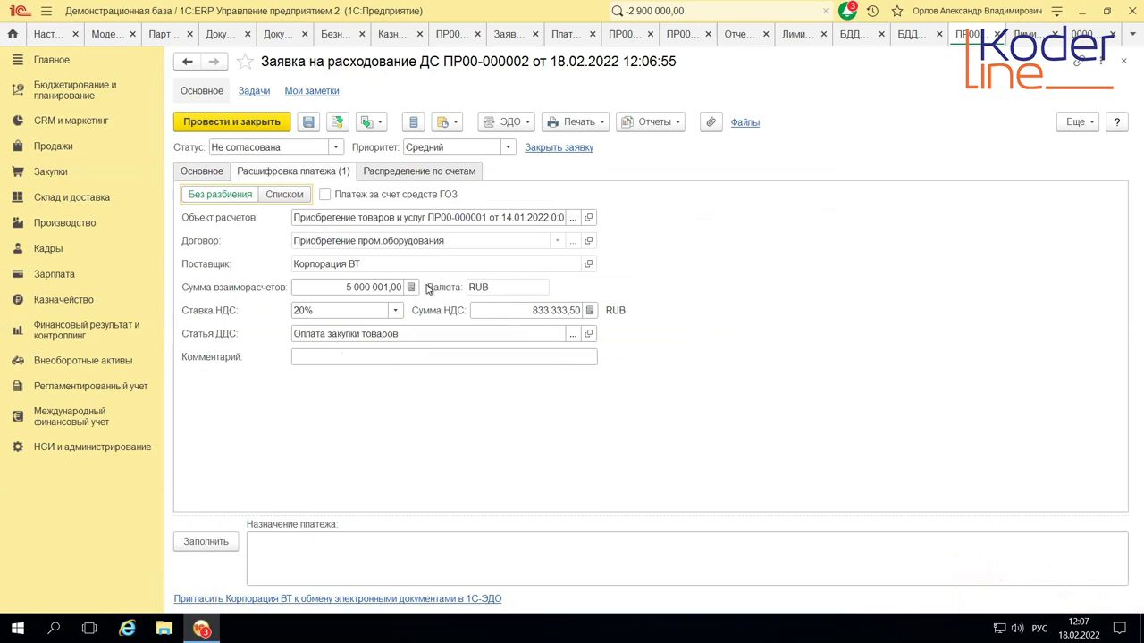
{"action": "left_click", "coordinate": [189, 174]}
{"action": "left_click", "coordinate": [282, 173]}
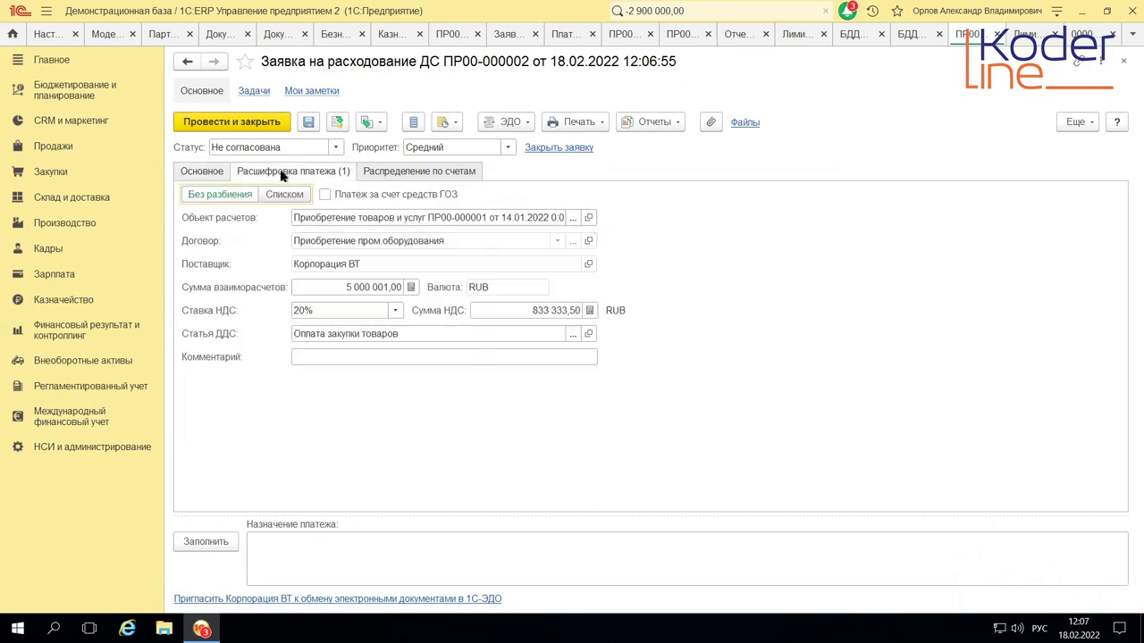
- Set the status of the 5 000 001 RUB expenditure request to «Согласована» and post it
{"action": "left_click", "coordinate": [402, 173]}
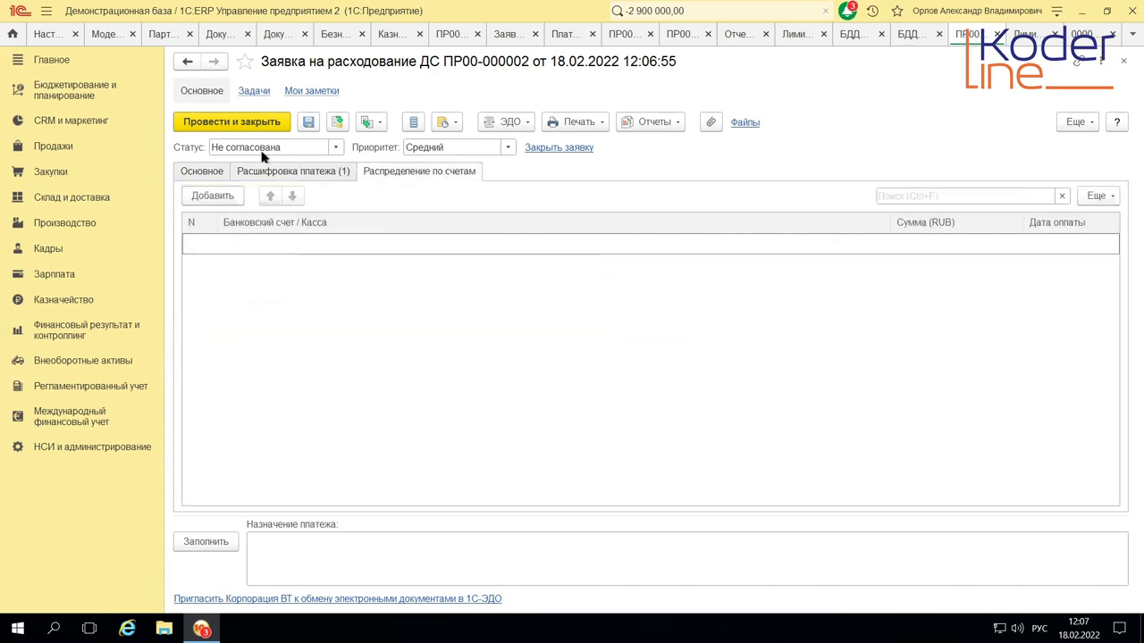
{"action": "left_click", "coordinate": [183, 171]}
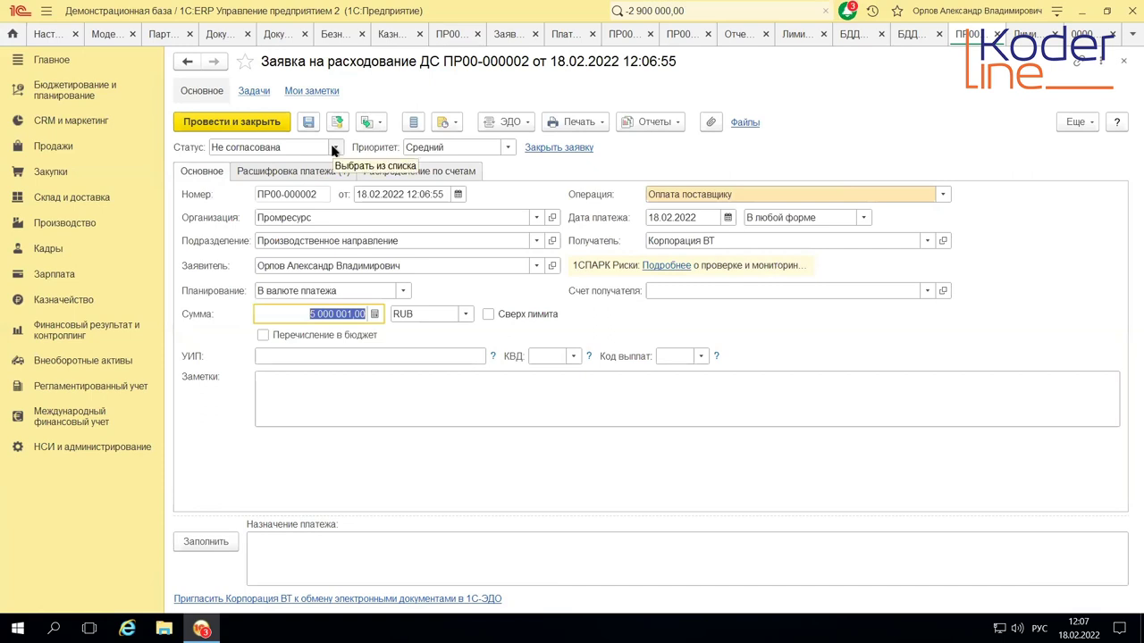
{"action": "left_click", "coordinate": [334, 147]}
{"action": "left_click", "coordinate": [266, 192]}
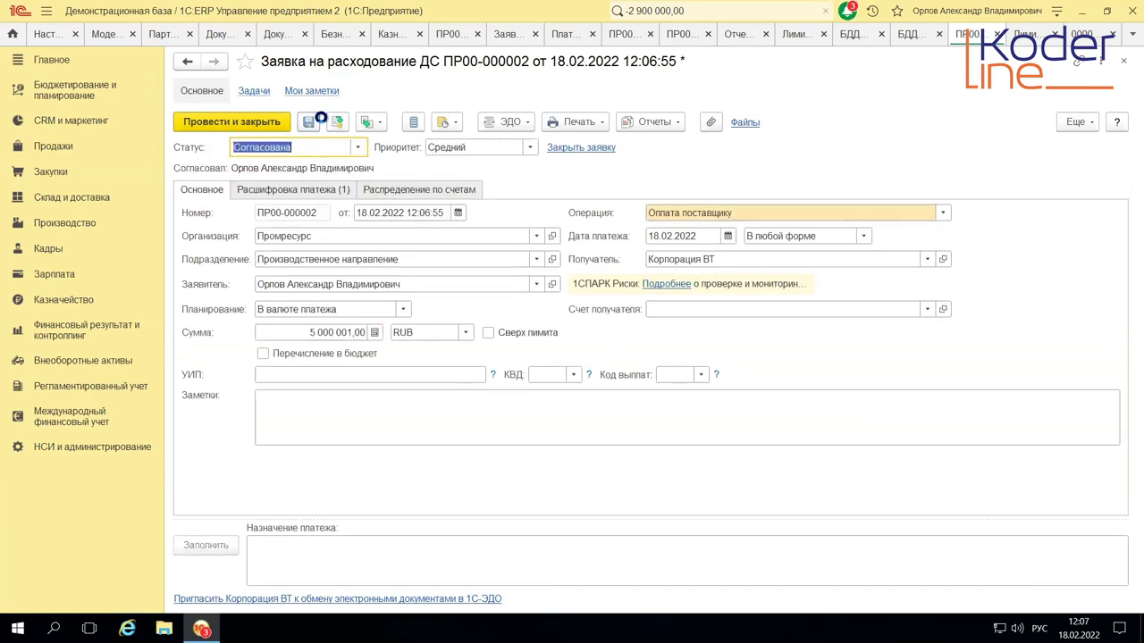
{"action": "left_click", "coordinate": [337, 121]}
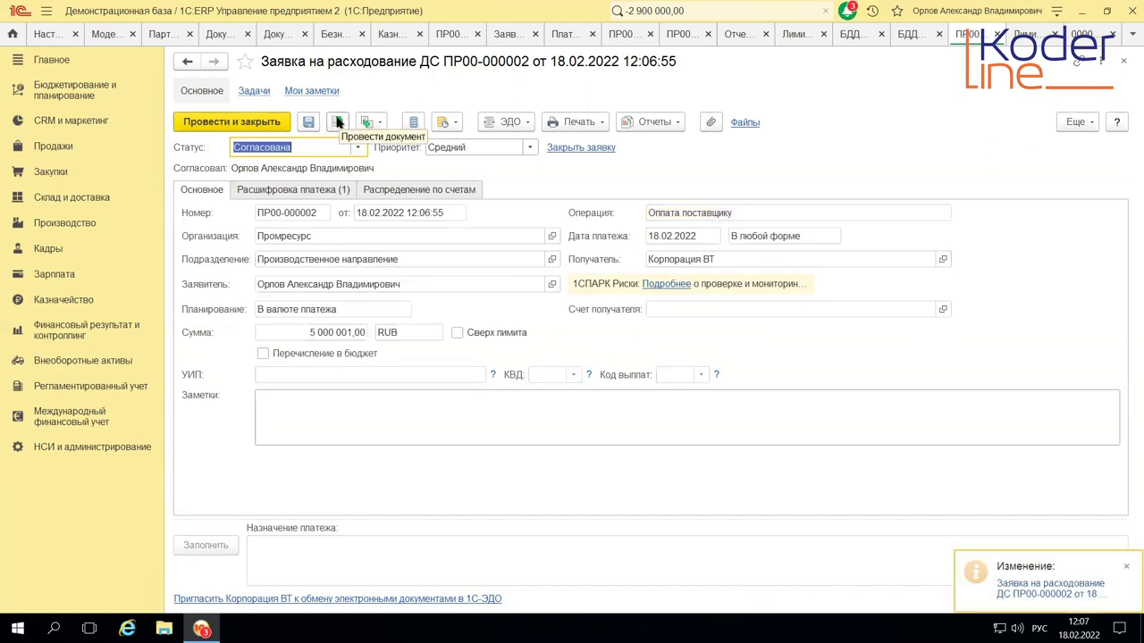
{"action": "left_click", "coordinate": [337, 121]}
{"action": "left_click", "coordinate": [337, 122]}
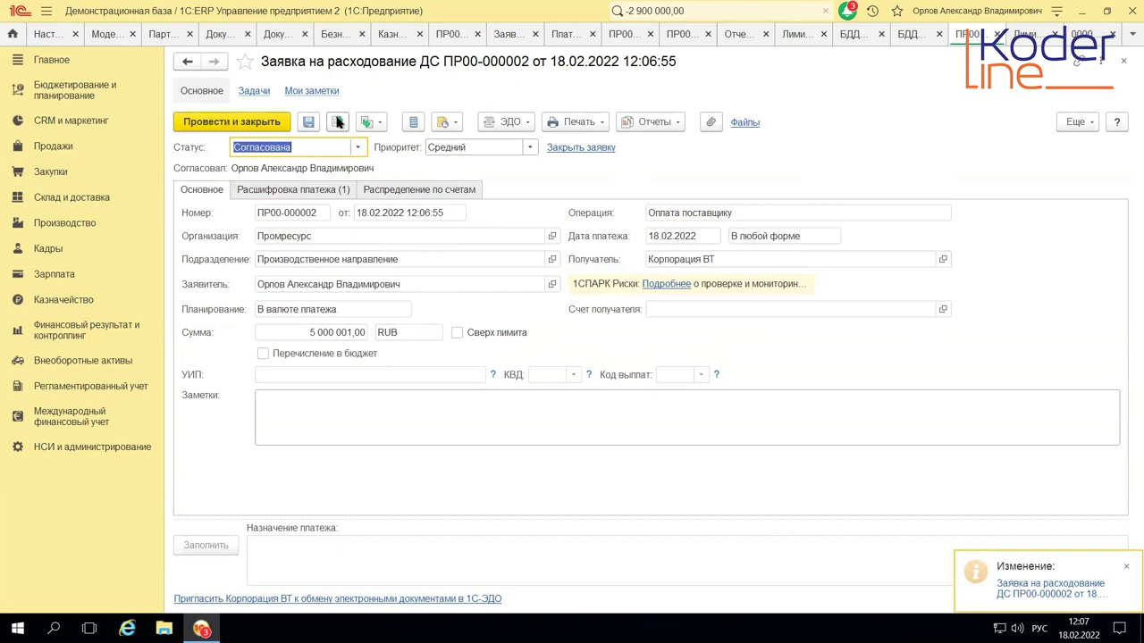
- Change the date of the February 2022 limits document to 01.02.2022 and return to the expenditure request
{"action": "left_click", "coordinate": [1081, 35]}
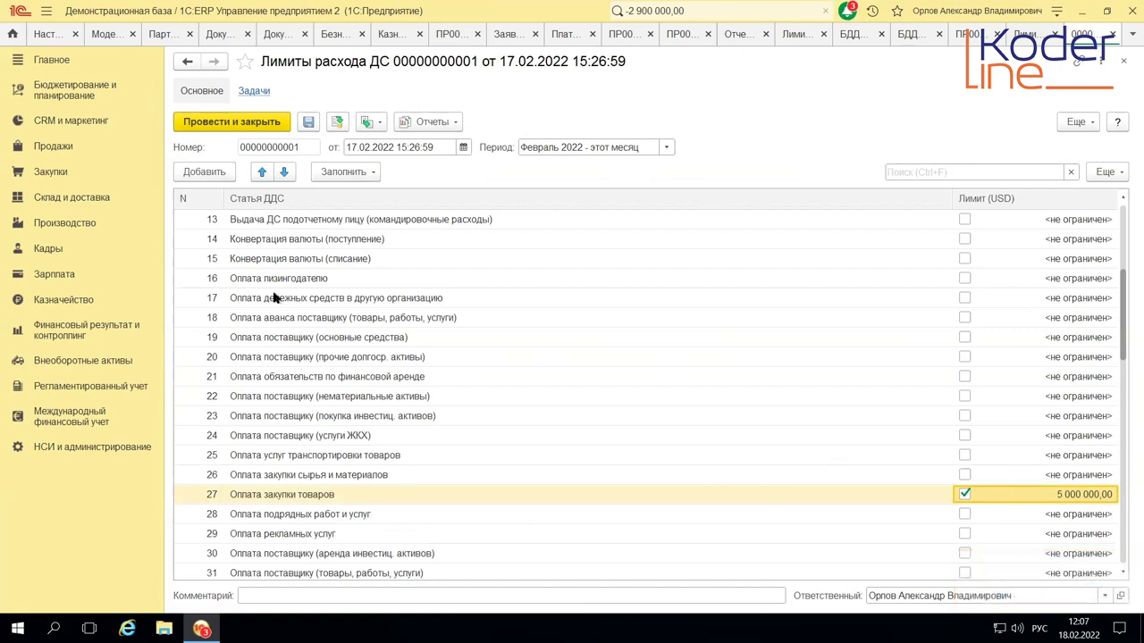
{"action": "left_click", "coordinate": [462, 147]}
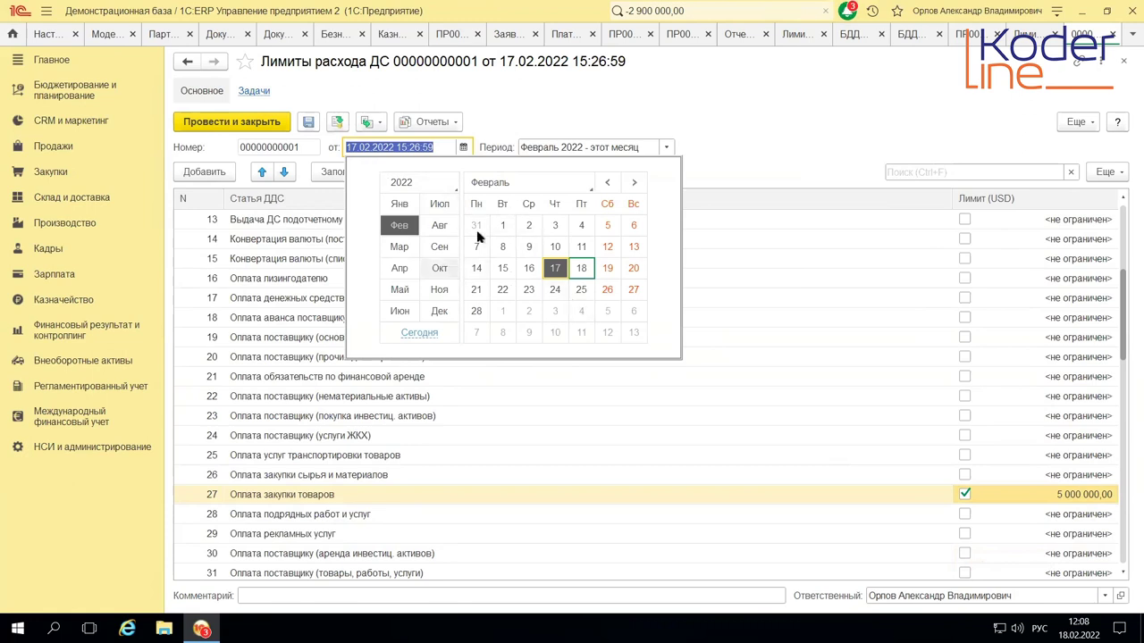
{"action": "left_click", "coordinate": [502, 226]}
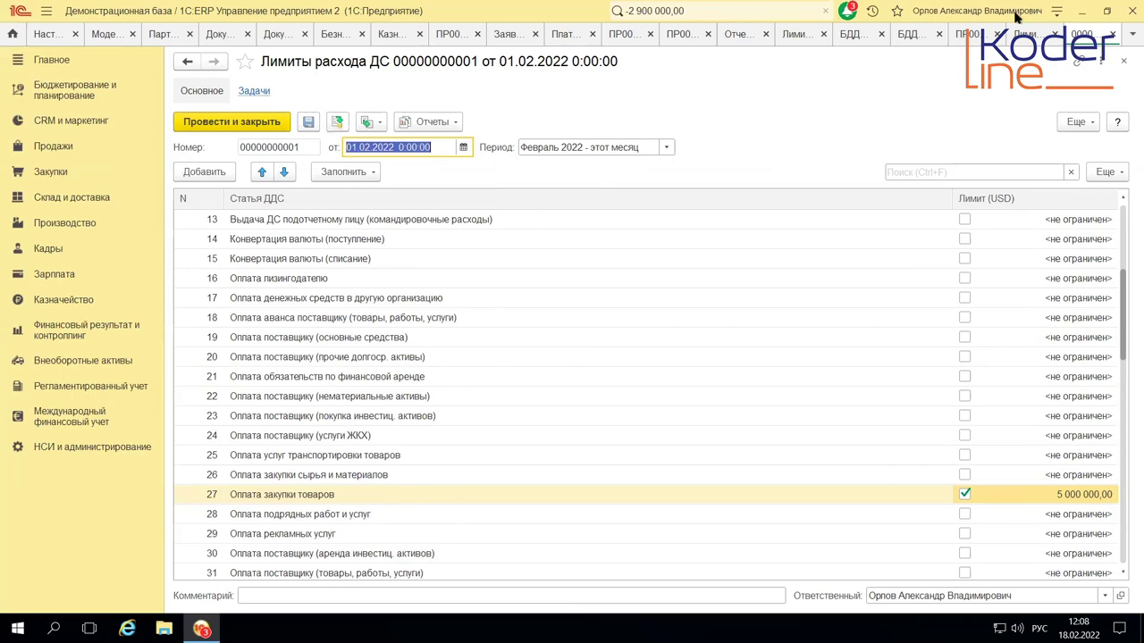
{"action": "left_click", "coordinate": [962, 34]}
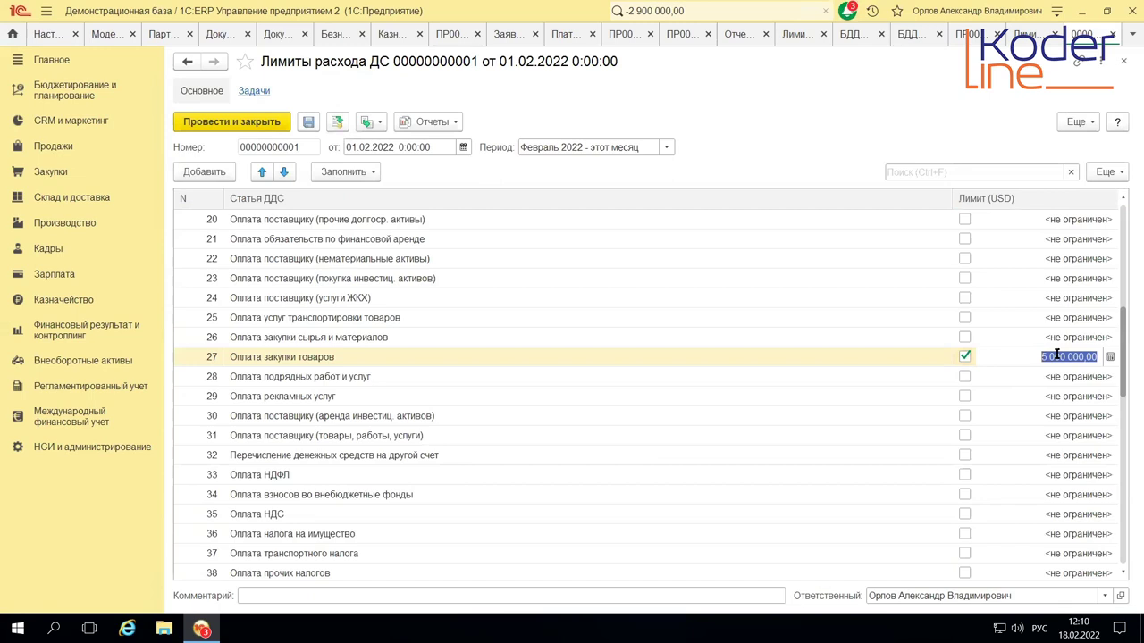
- Set the «Оплата закупки товаров» limit to 400 000 USD and check the expenditure request's amount against it
{"action": "type", "text": "4"}
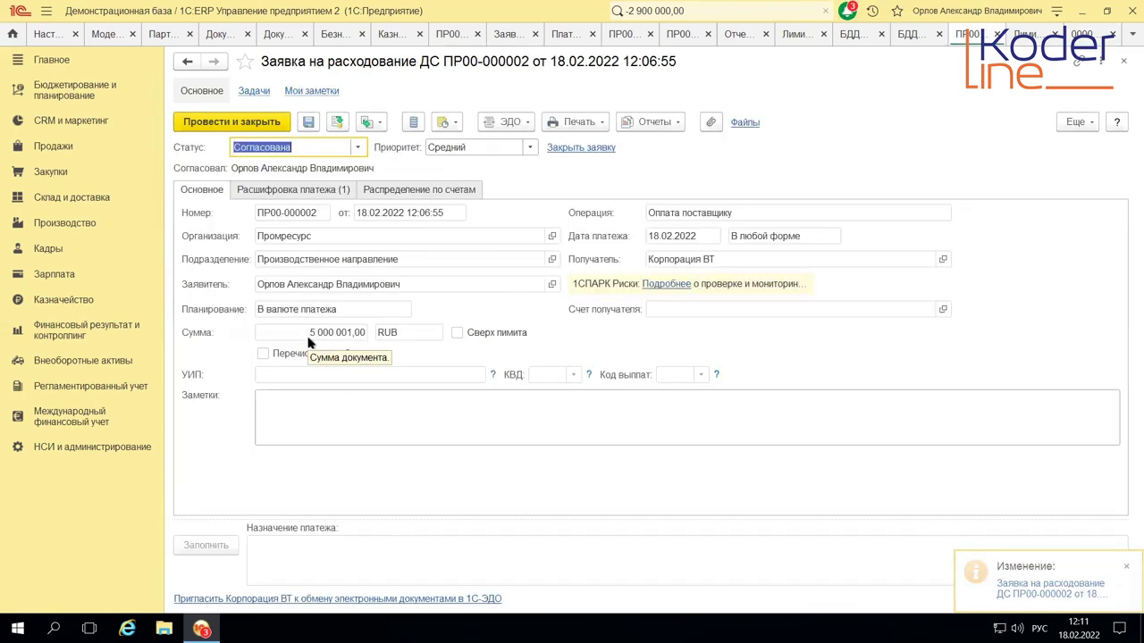
{"action": "left_click", "coordinate": [307, 332]}
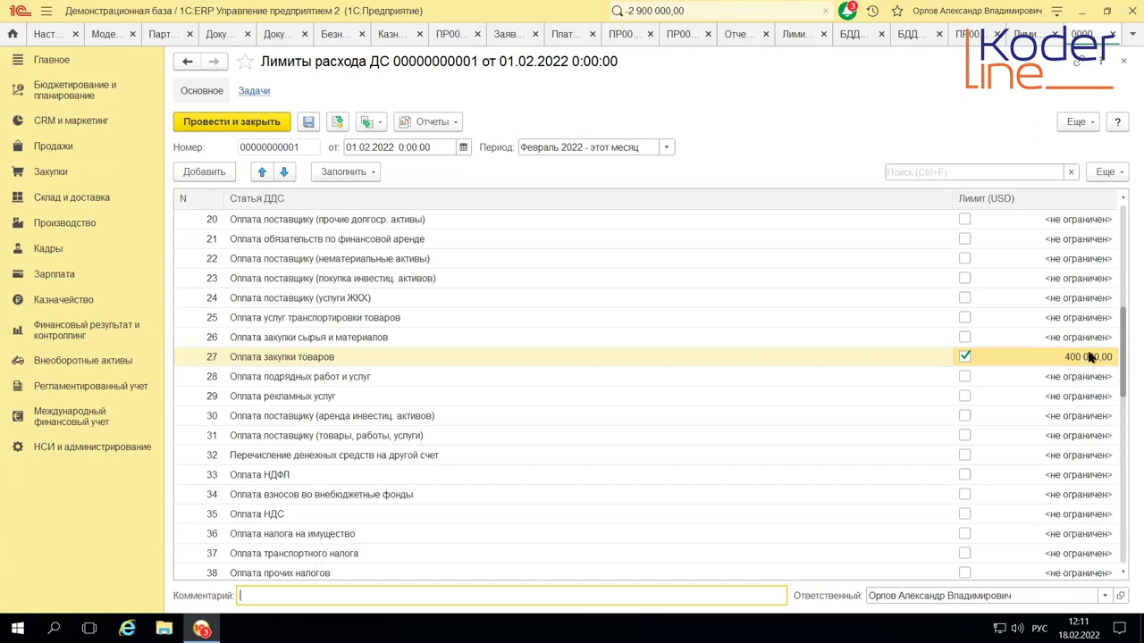
- Set the «Оплата закупки товаров» limit to 50 000 USD and post the limits document
{"action": "double_click", "coordinate": [1089, 356]}
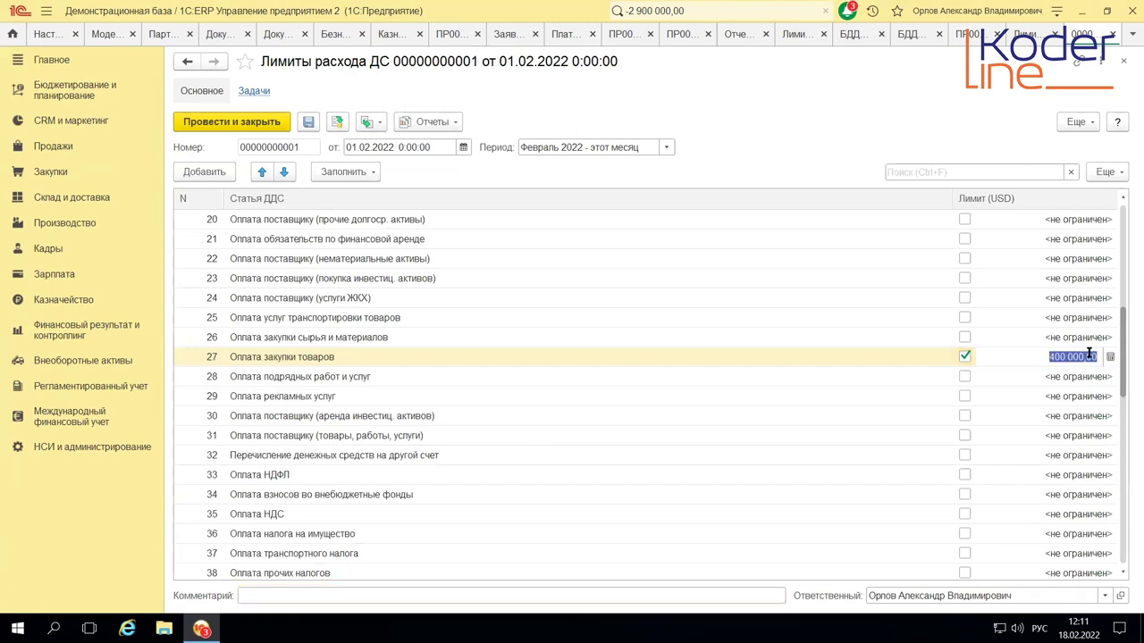
{"action": "type", "text": "50 000"}
{"action": "key", "text": "Tab"}
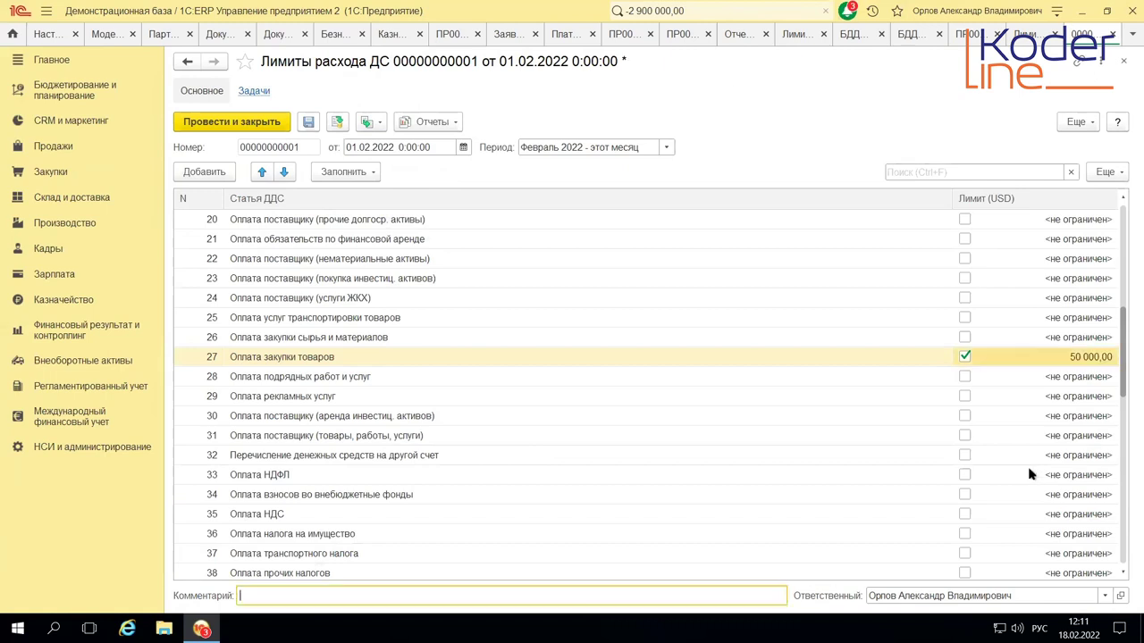
{"action": "left_click", "coordinate": [337, 124]}
- Return to the approved expenditure request and try twice to post it against the limit, dismissing the error dialogs
{"action": "left_click", "coordinate": [968, 34]}
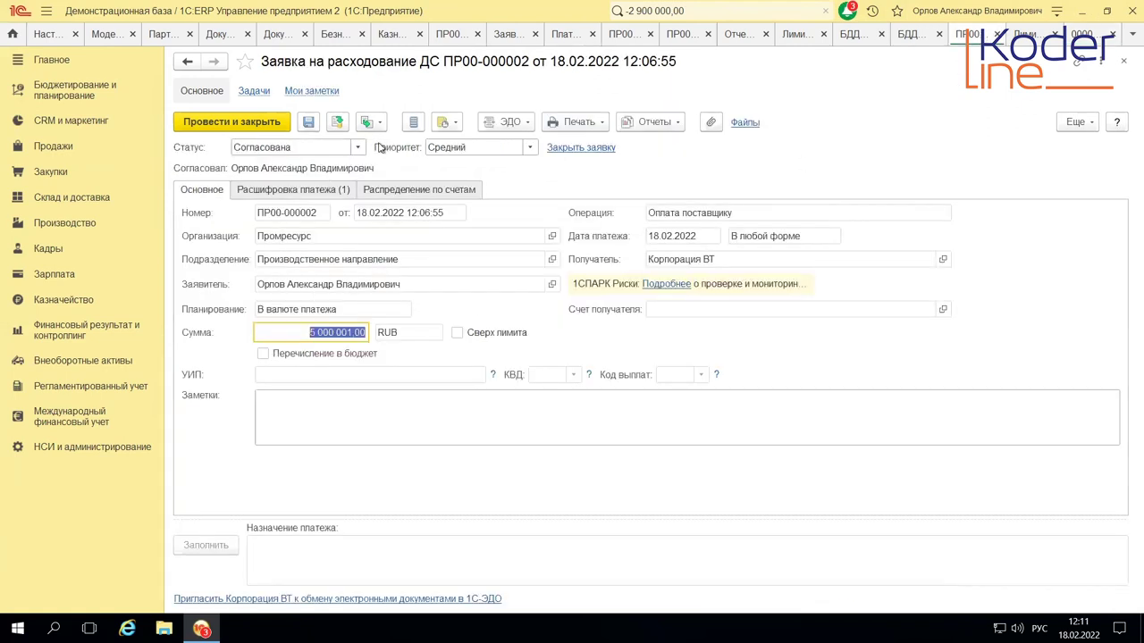
{"action": "left_click", "coordinate": [311, 122]}
{"action": "left_click", "coordinate": [337, 123]}
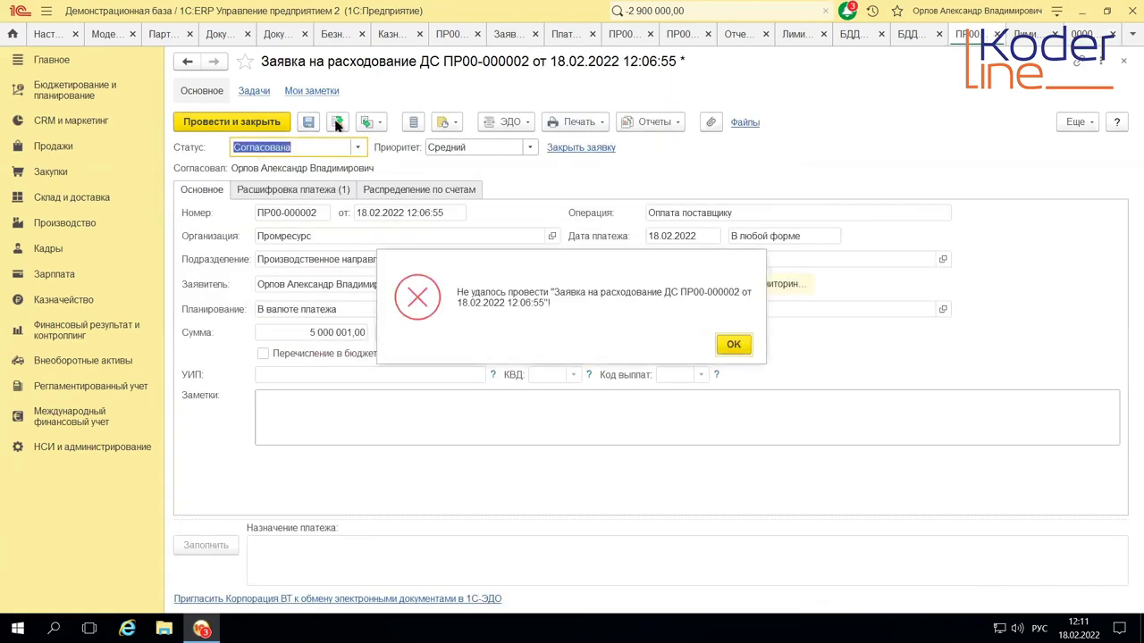
{"action": "left_click", "coordinate": [735, 345]}
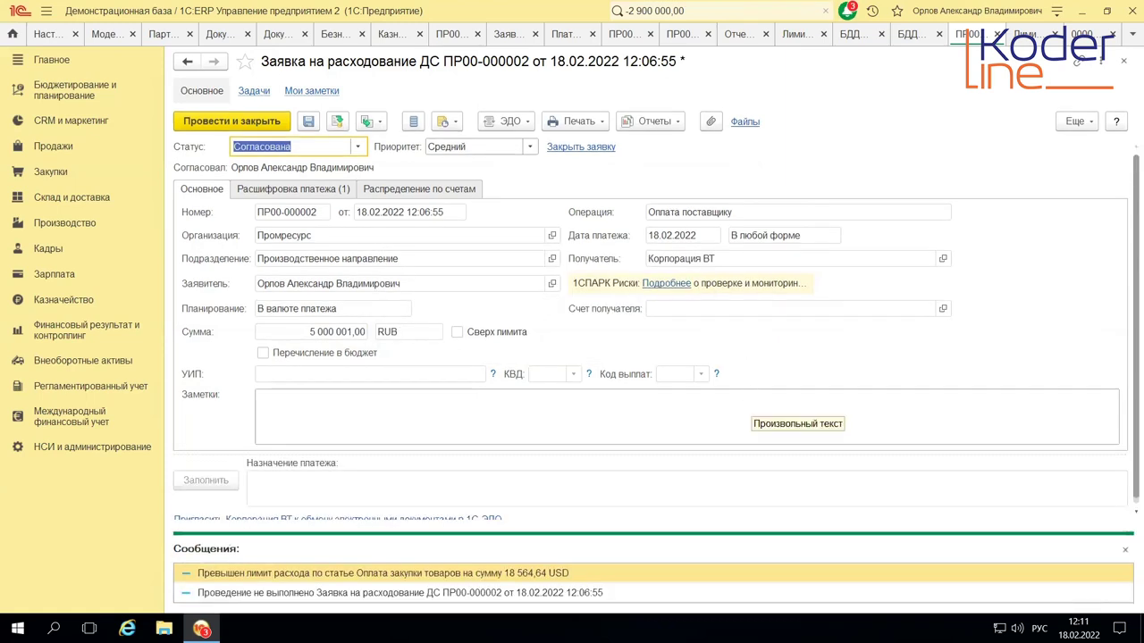
{"action": "left_click", "coordinate": [1124, 553]}
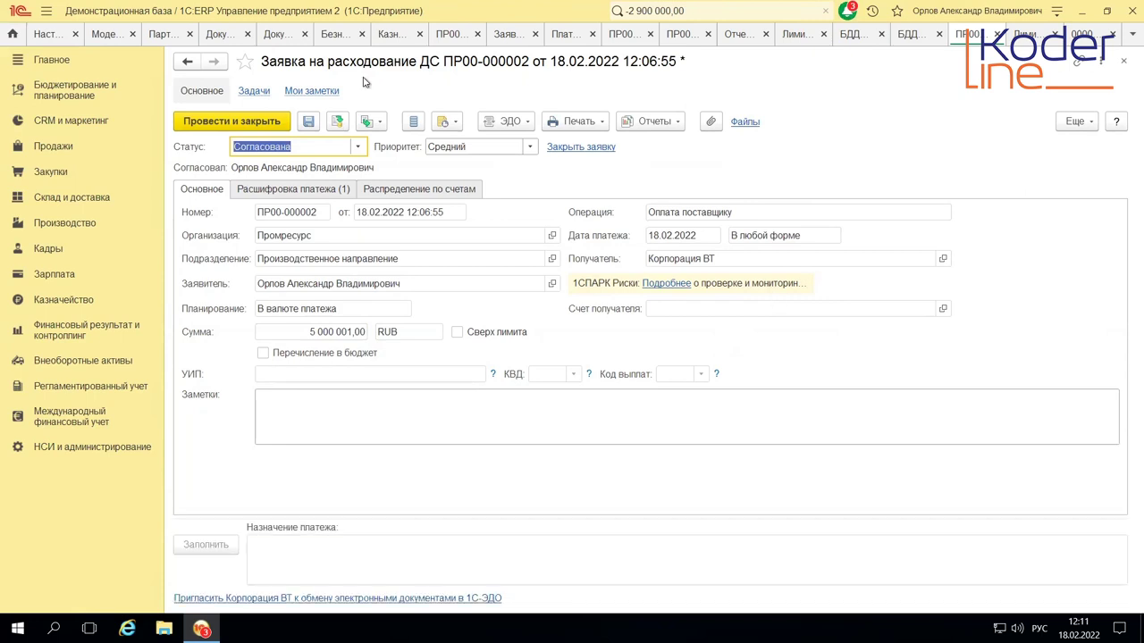
{"action": "left_click", "coordinate": [336, 126]}
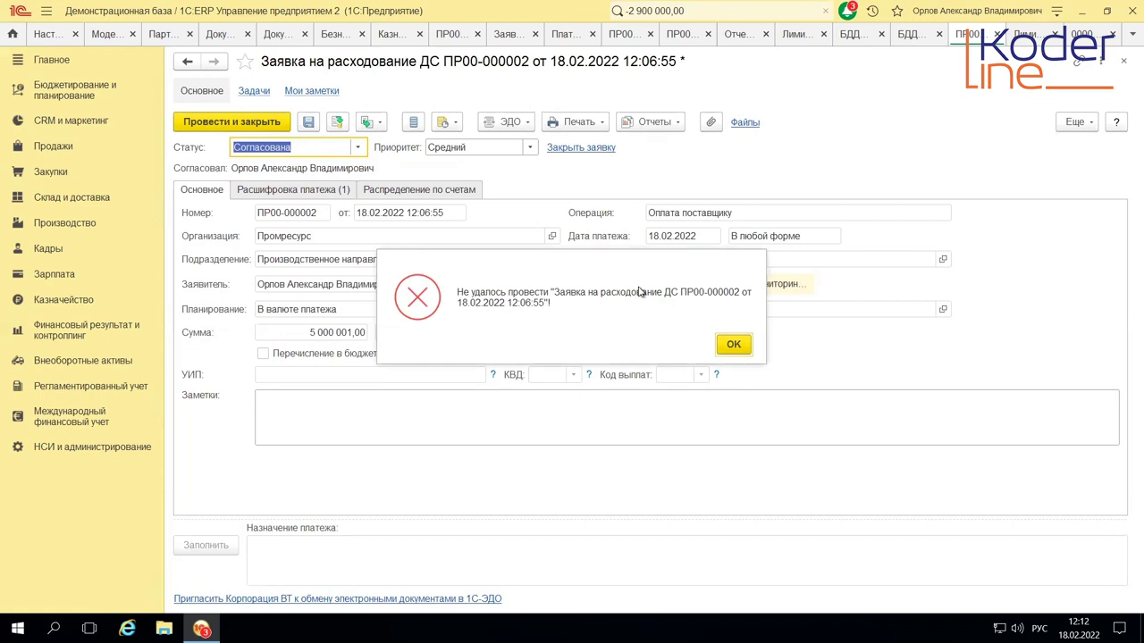
{"action": "left_click", "coordinate": [733, 346]}
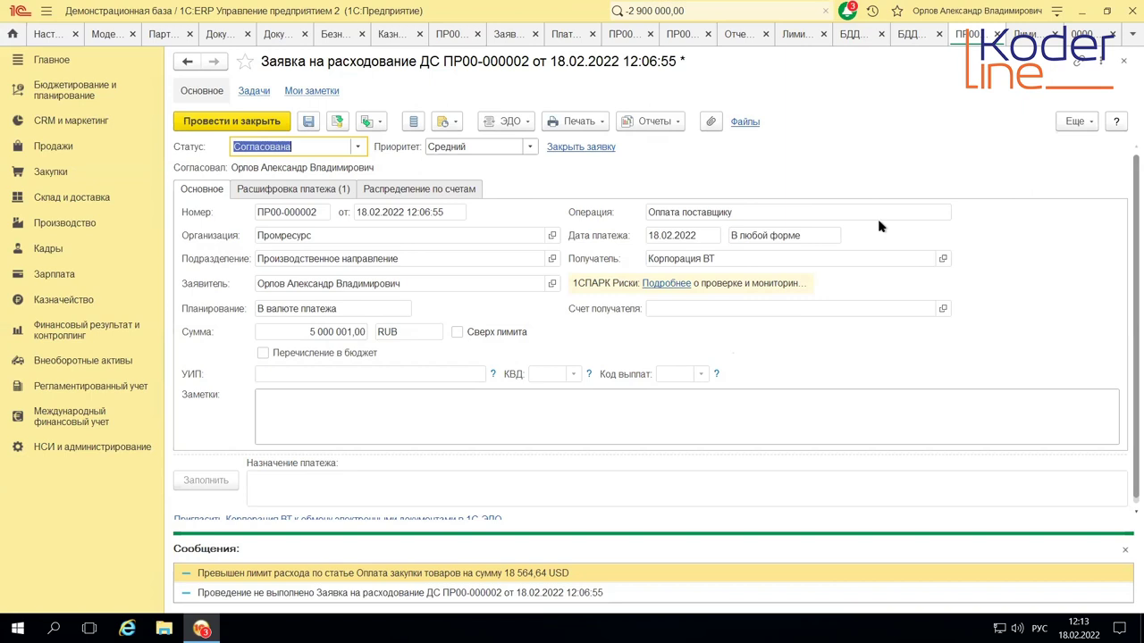
{"action": "mouse_move", "coordinate": [726, 8]}
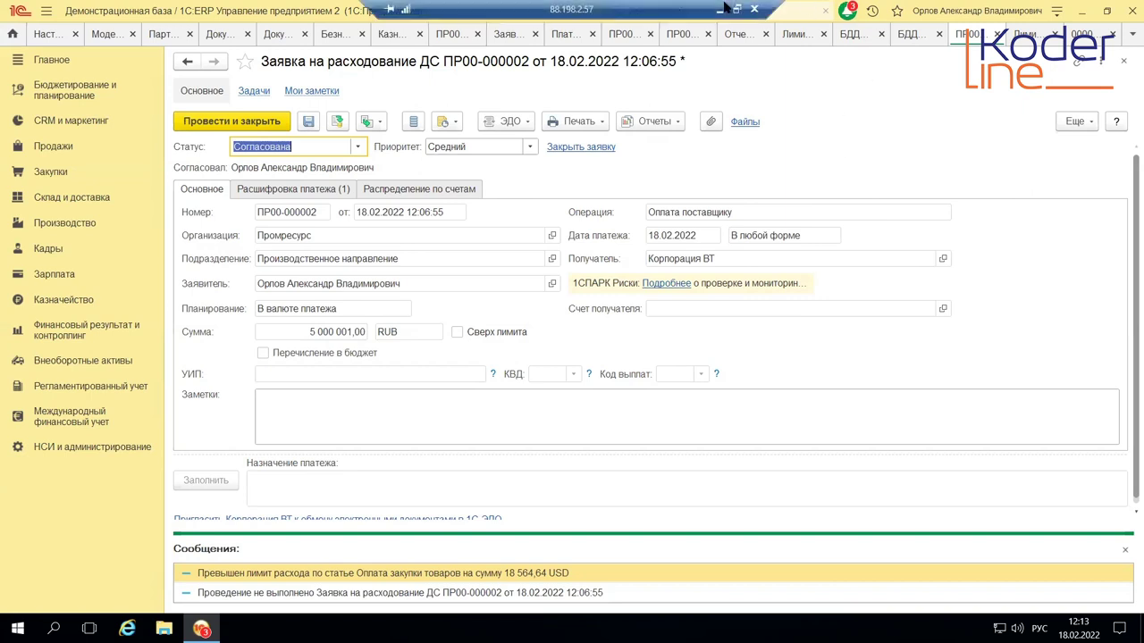